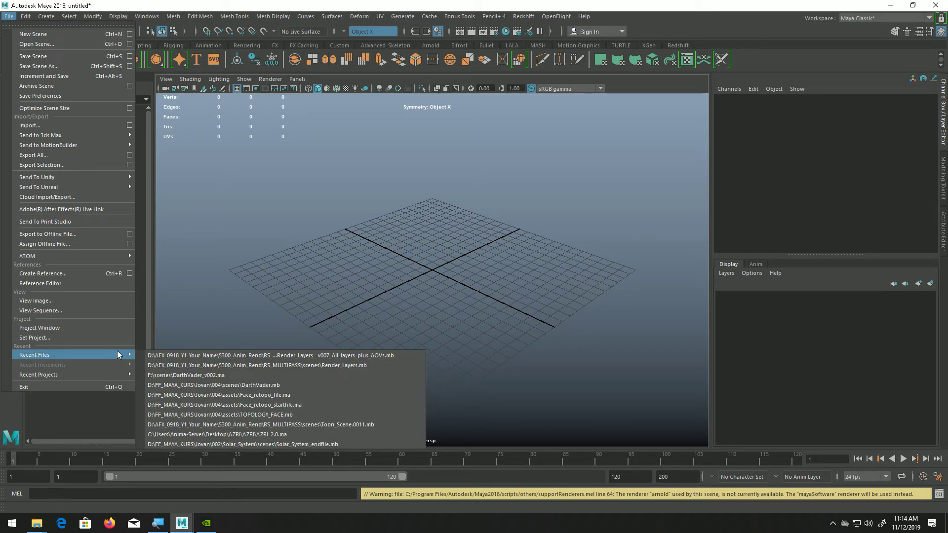
# Open the recent scene Render_Layers.mb from the RS_MULTIPASS project, discarding changes to the untitled scene
pyautogui.click(55, 45)
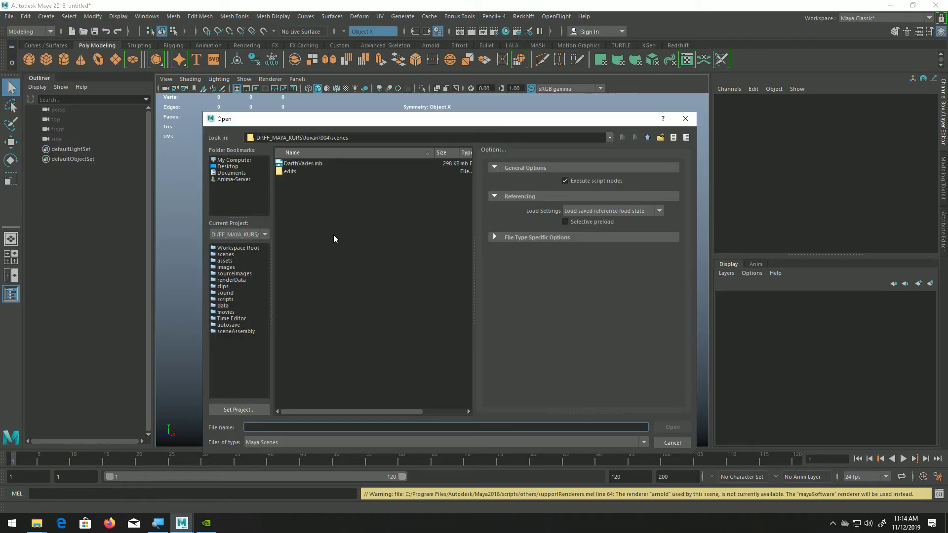
pyautogui.click(675, 442)
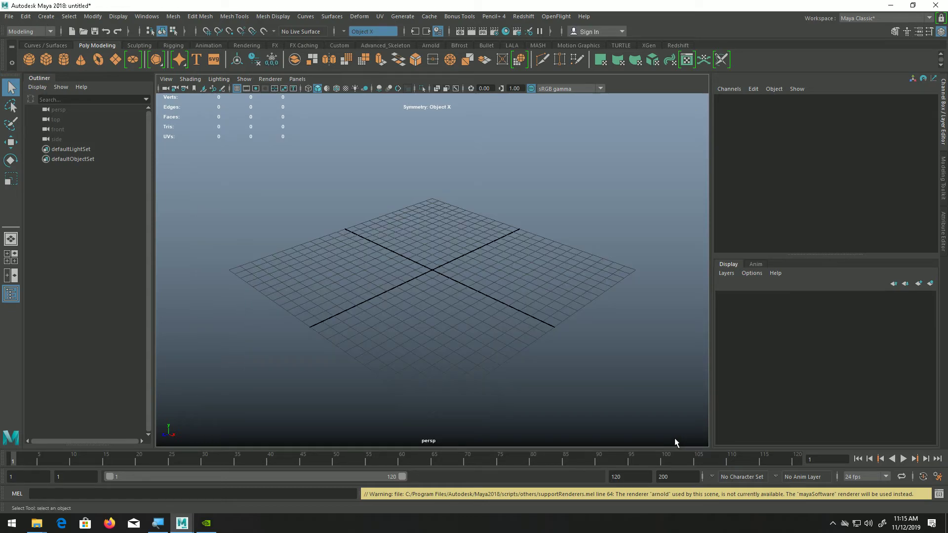
pyautogui.click(9, 16)
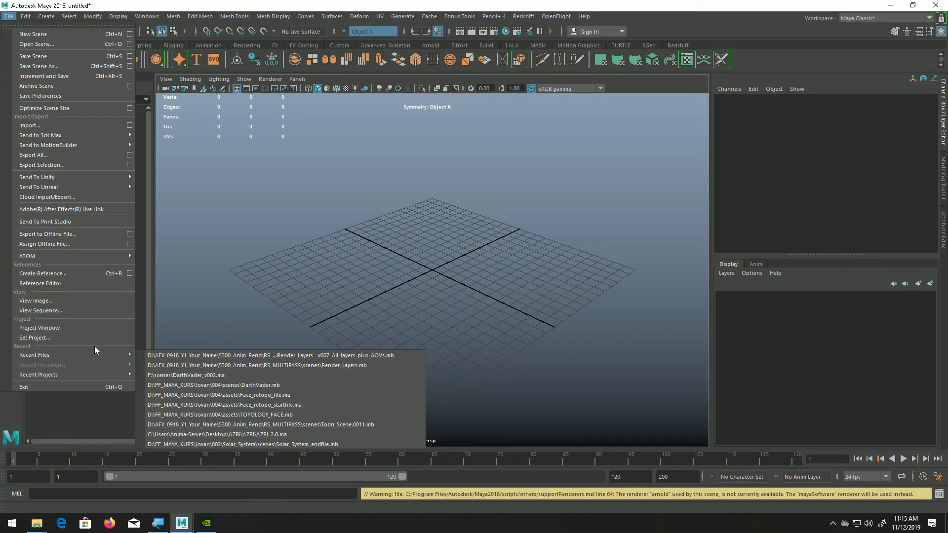
pyautogui.moveTo(94, 355)
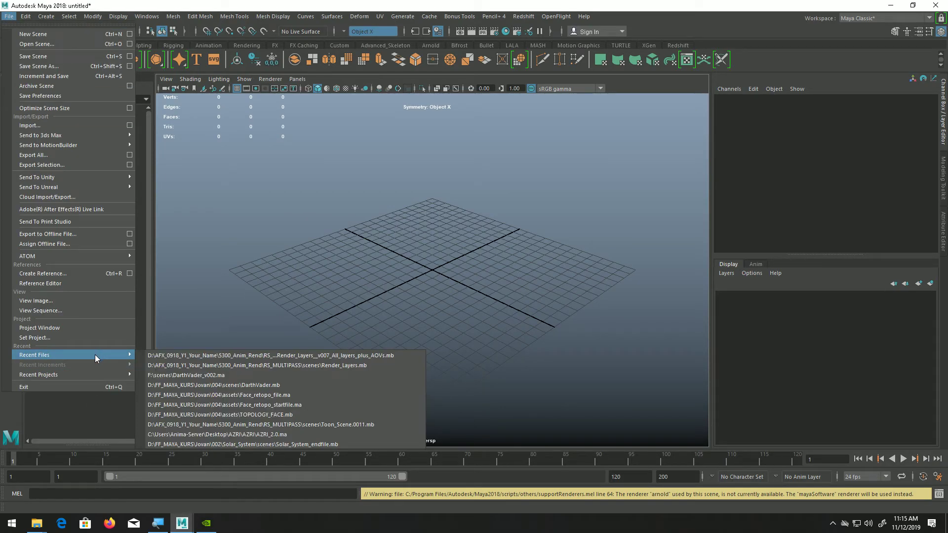
pyautogui.click(268, 366)
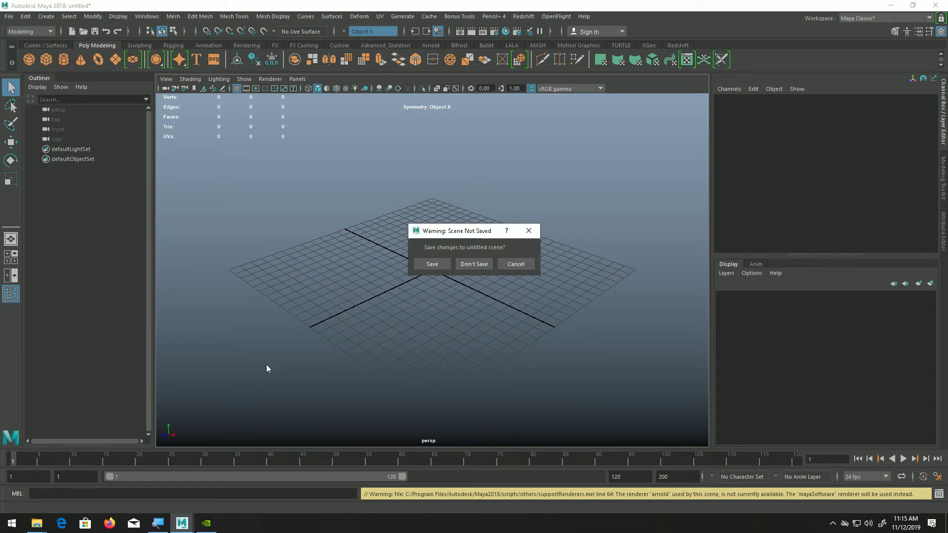
pyautogui.click(475, 263)
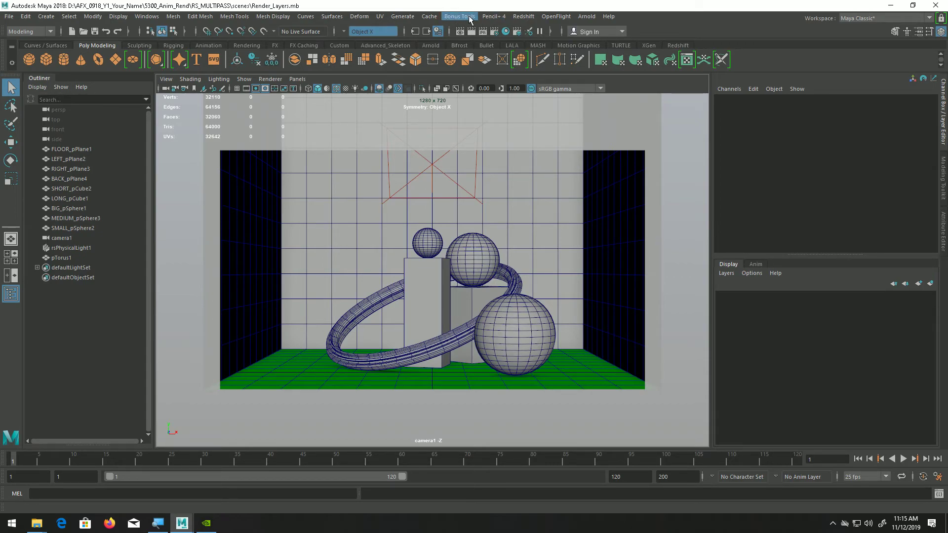
# Start a progressive Redshift preview render of the scene through camera1 and check which AOVs are available in the Render View
pyautogui.click(523, 17)
pyautogui.click(532, 34)
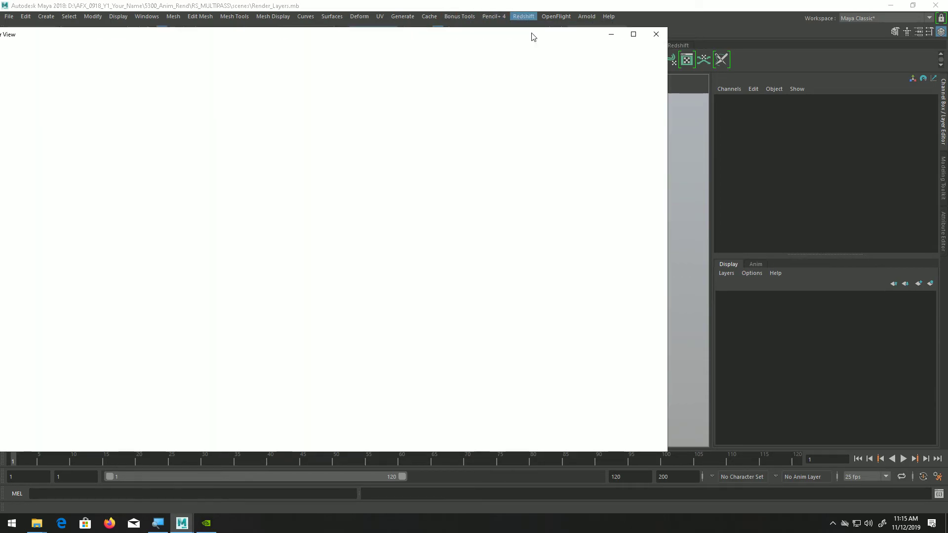
pyautogui.moveTo(60, 44); pyautogui.dragTo(222, 54)
pyautogui.click(147, 73)
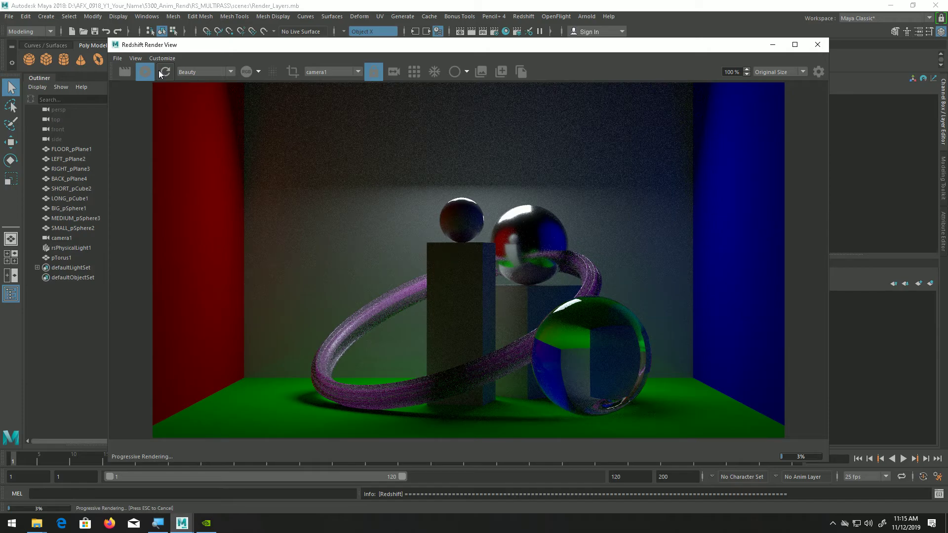
pyautogui.click(194, 72)
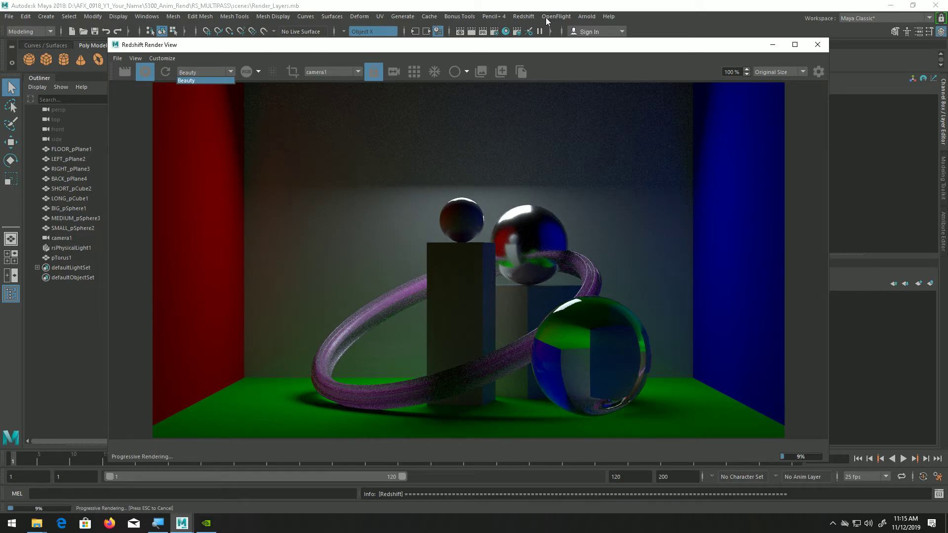
# View the scene's materials in the Hypershade, and close both it and the Redshift Render View
pyautogui.click(504, 31)
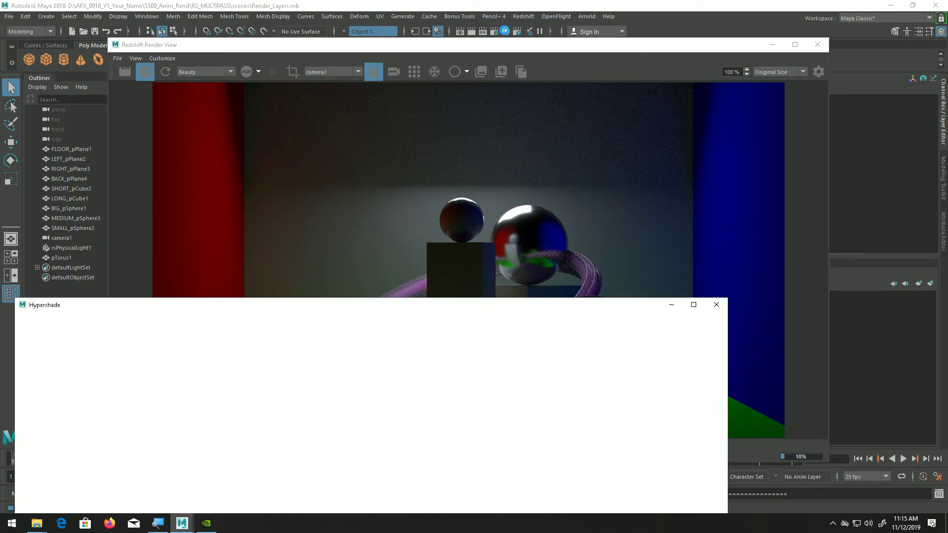
pyautogui.moveTo(325, 308); pyautogui.dragTo(451, 107)
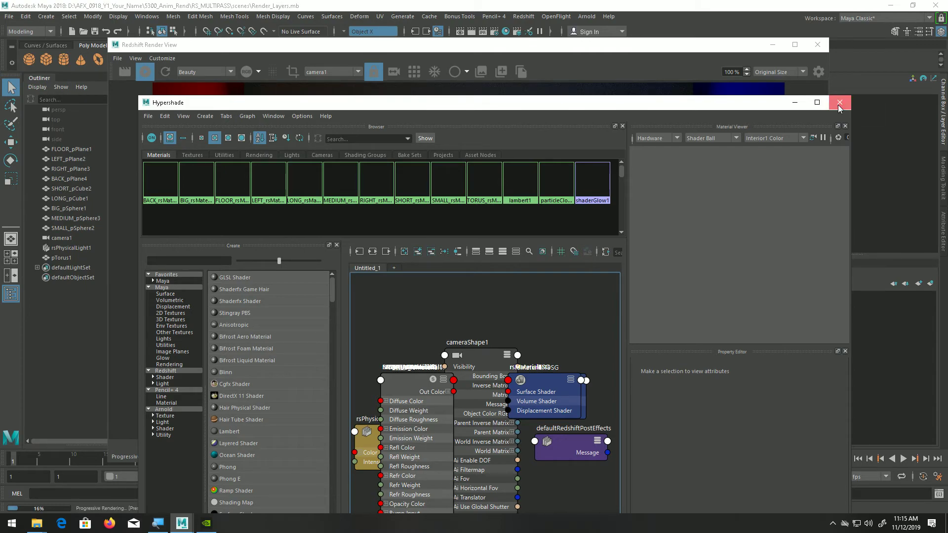
pyautogui.click(839, 103)
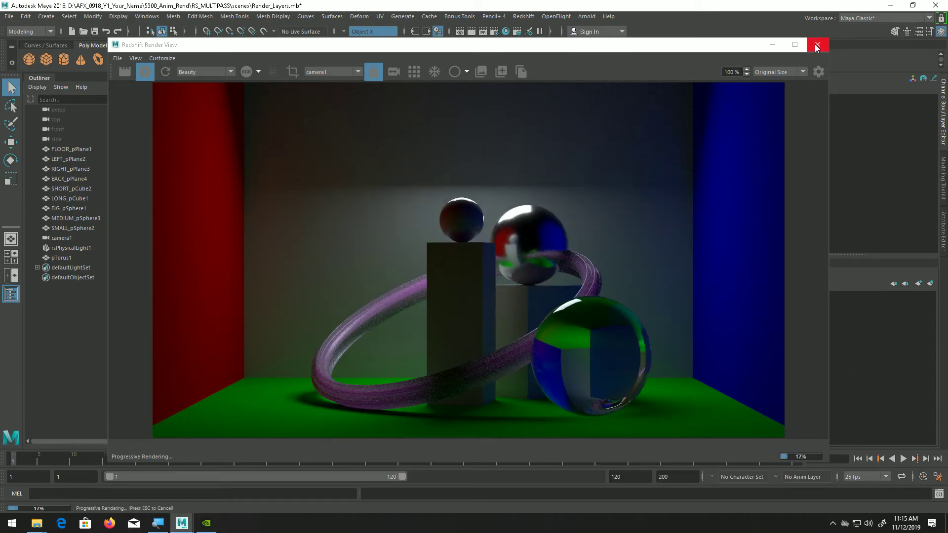
pyautogui.click(817, 45)
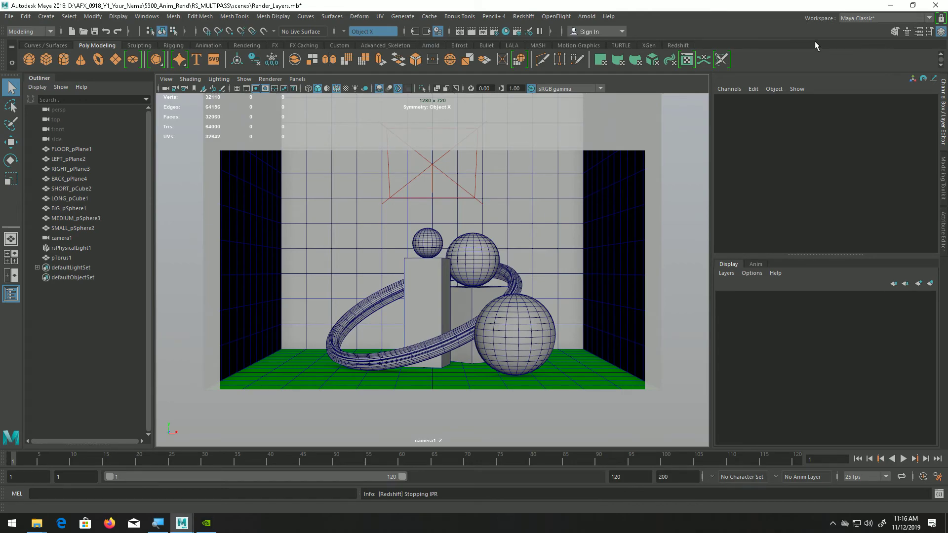
# Add a Beauty AOV to the active AOVs in the Redshift render settings
pyautogui.click(495, 32)
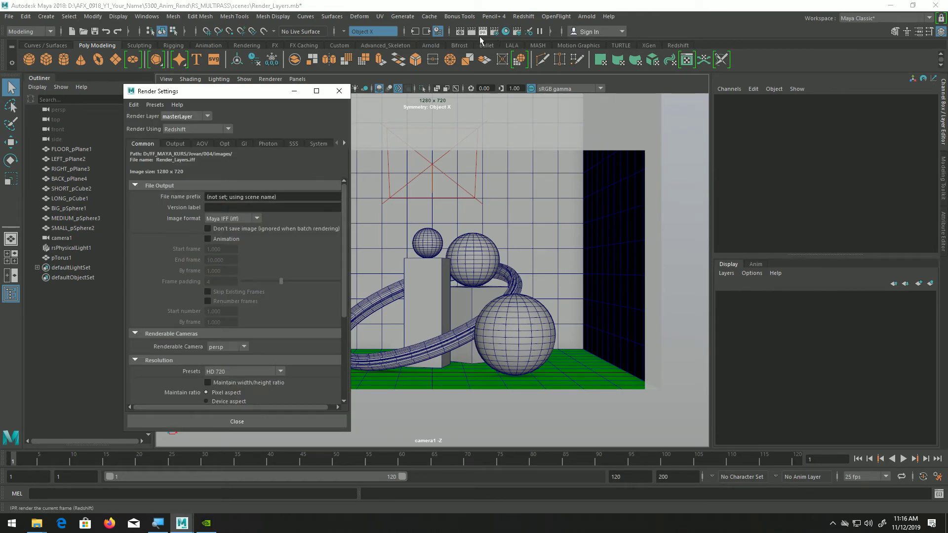
pyautogui.click(173, 144)
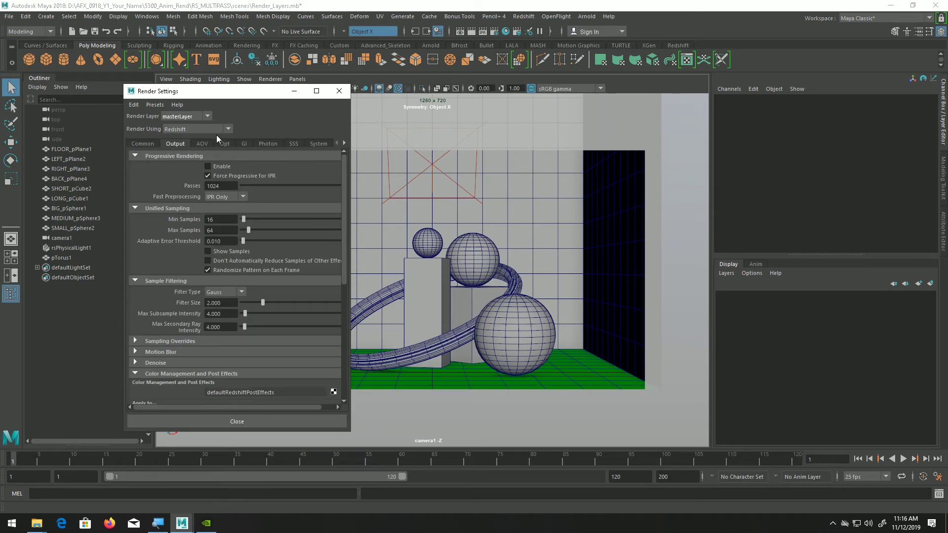
pyautogui.click(242, 145)
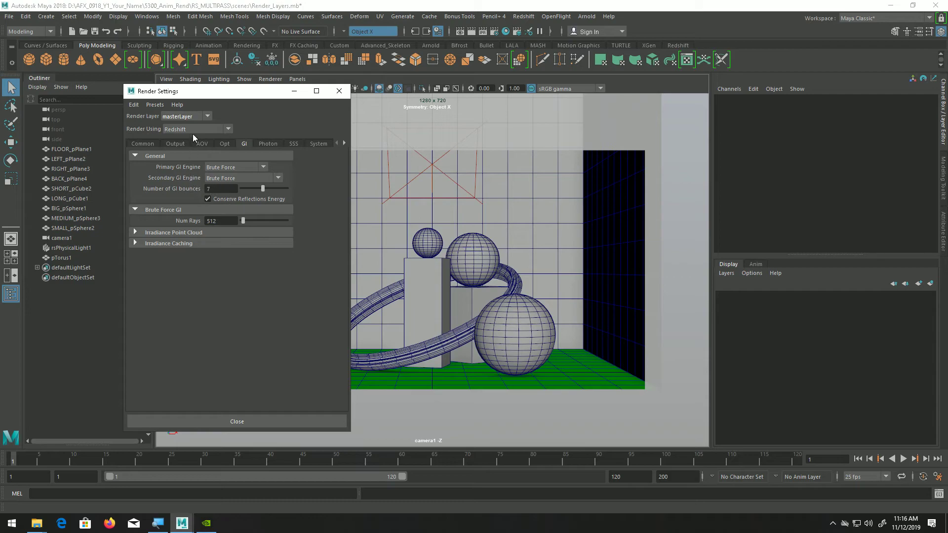
pyautogui.click(204, 145)
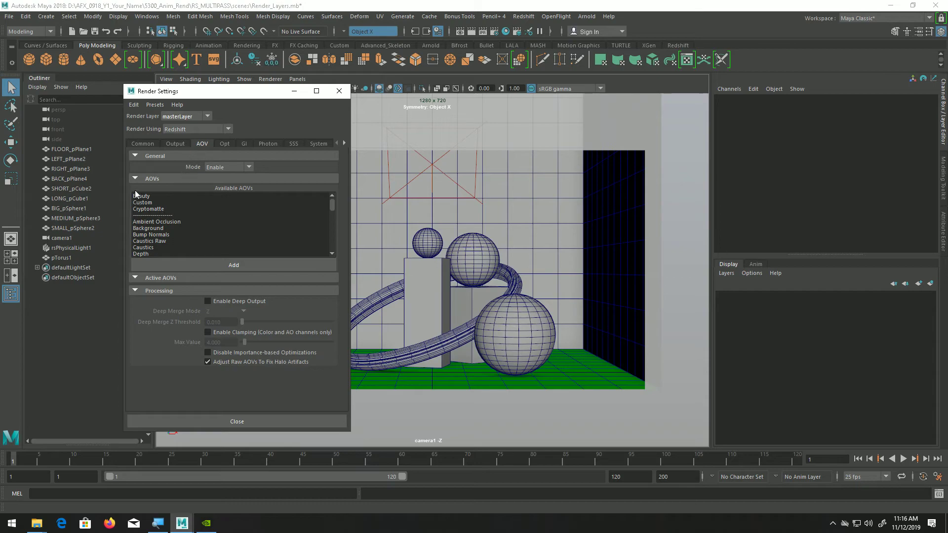
pyautogui.click(146, 198)
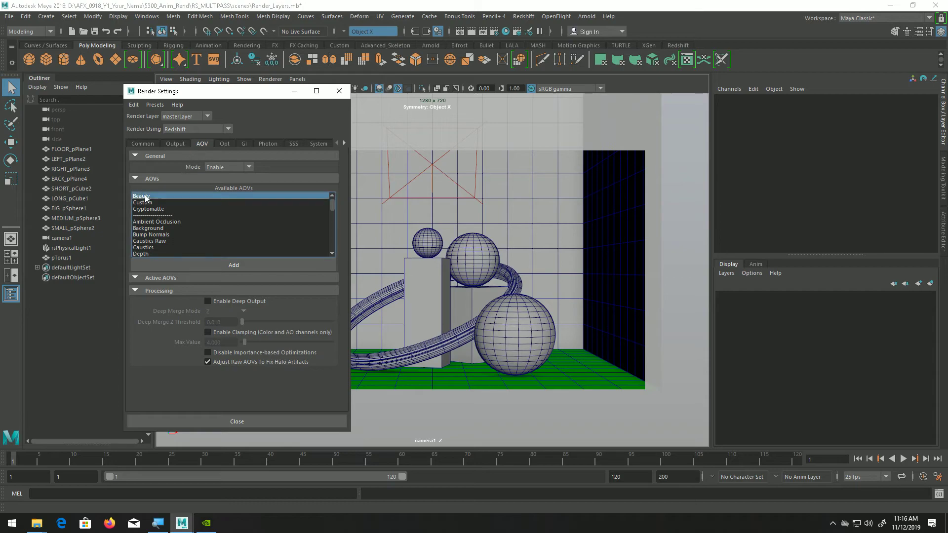
pyautogui.click(230, 267)
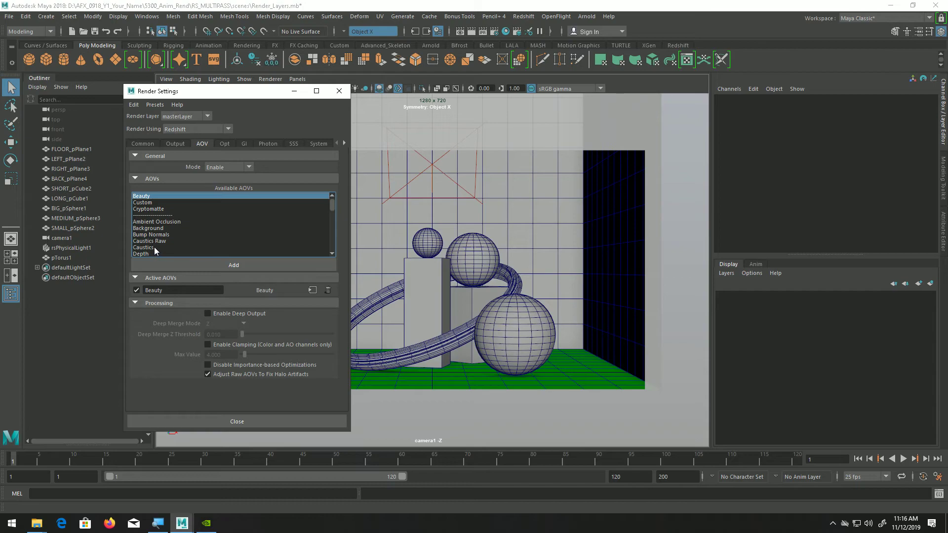
# Add the Diffuse Lighting and Emission AOVs to the active AOVs
pyautogui.scroll(-1, 155, 251)
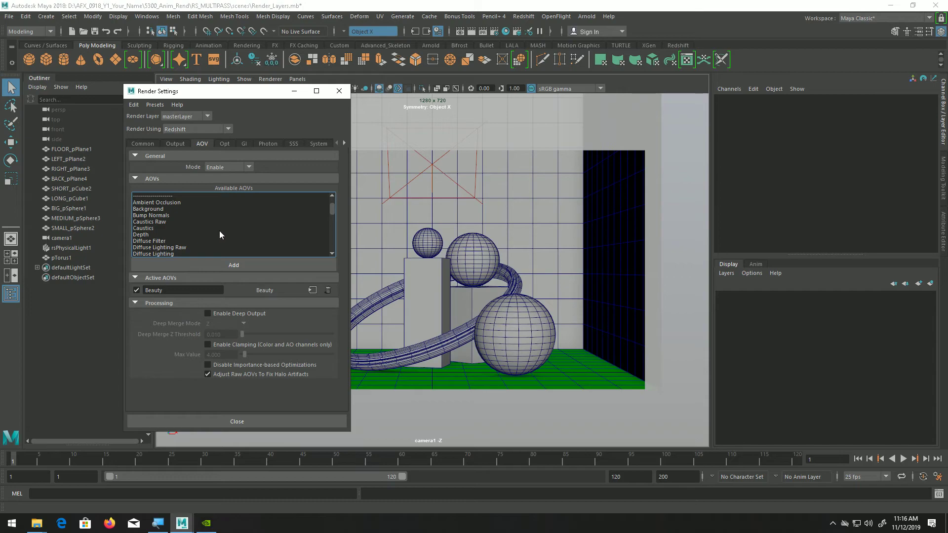
pyautogui.click(162, 254)
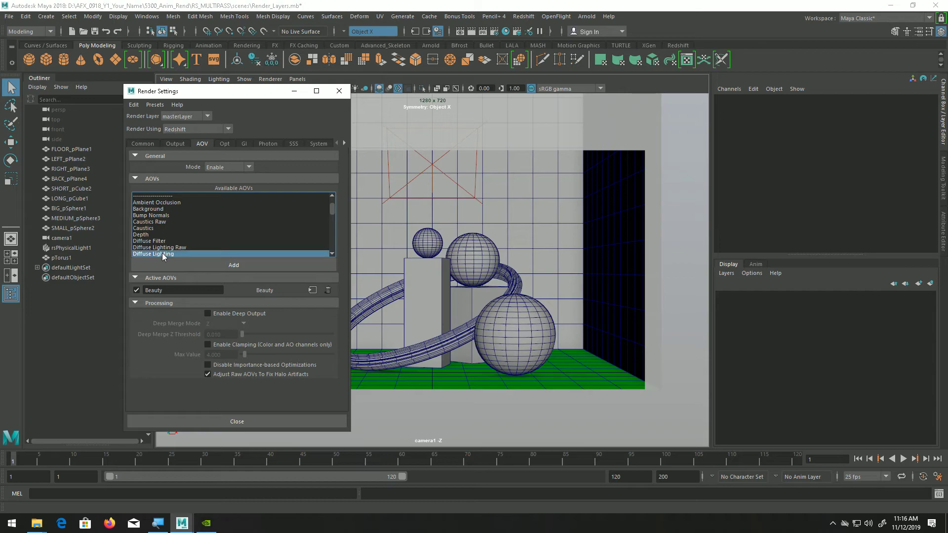
pyautogui.click(164, 267)
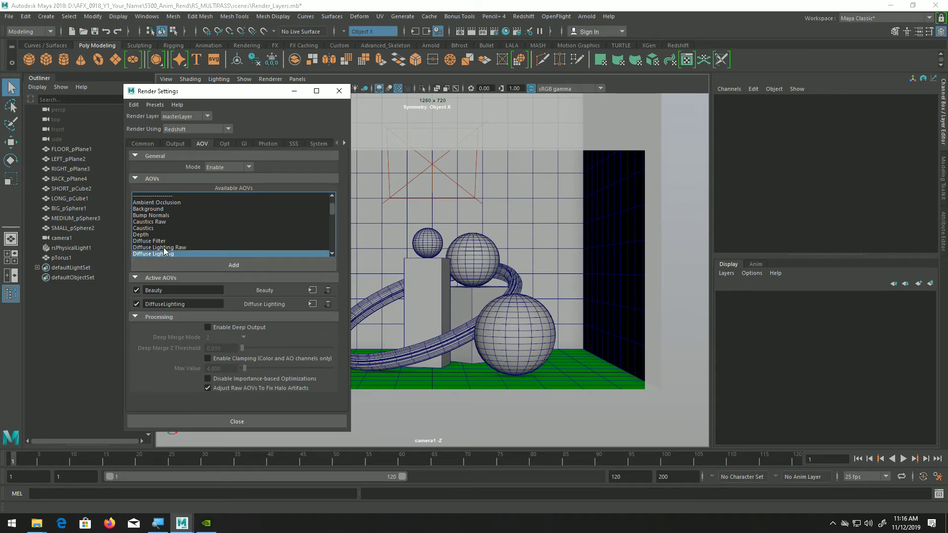
pyautogui.scroll(-1, 166, 253)
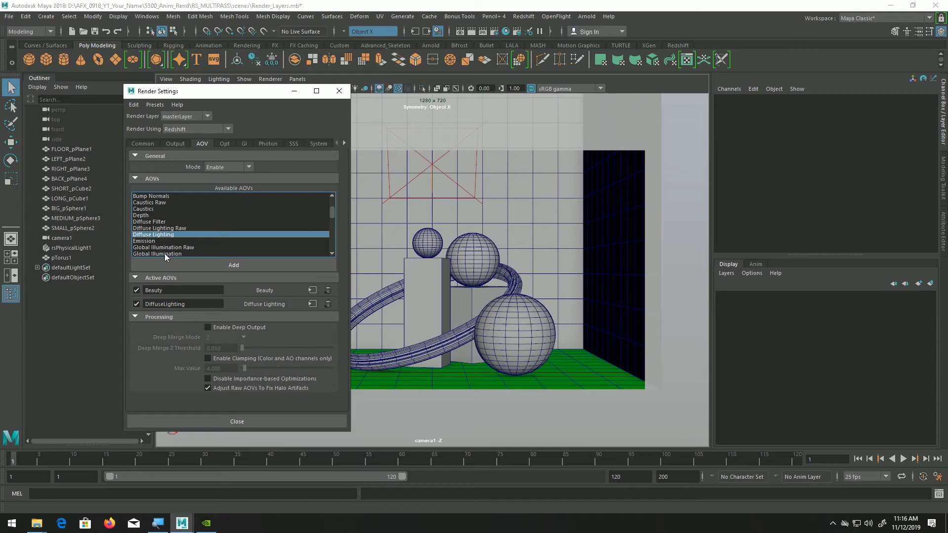
pyautogui.click(164, 254)
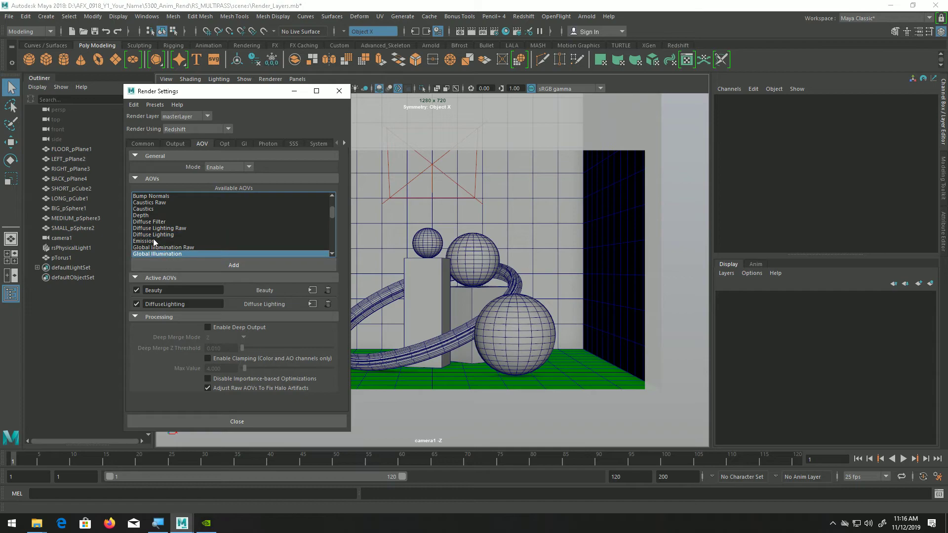
pyautogui.click(155, 241)
pyautogui.click(170, 269)
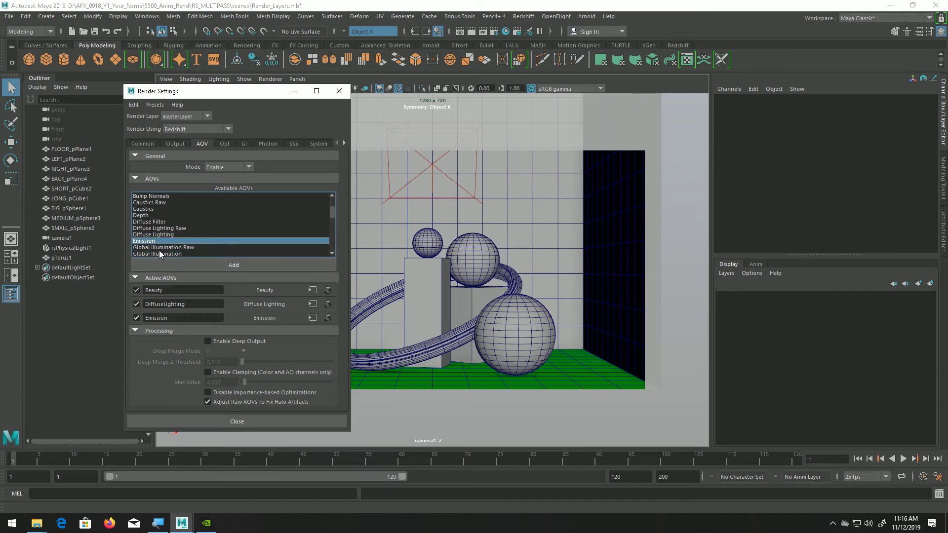
# Add the Global Illumination and Reflections AOVs to the active AOVs
pyautogui.click(160, 254)
pyautogui.click(166, 269)
pyautogui.scroll(-1, 170, 246)
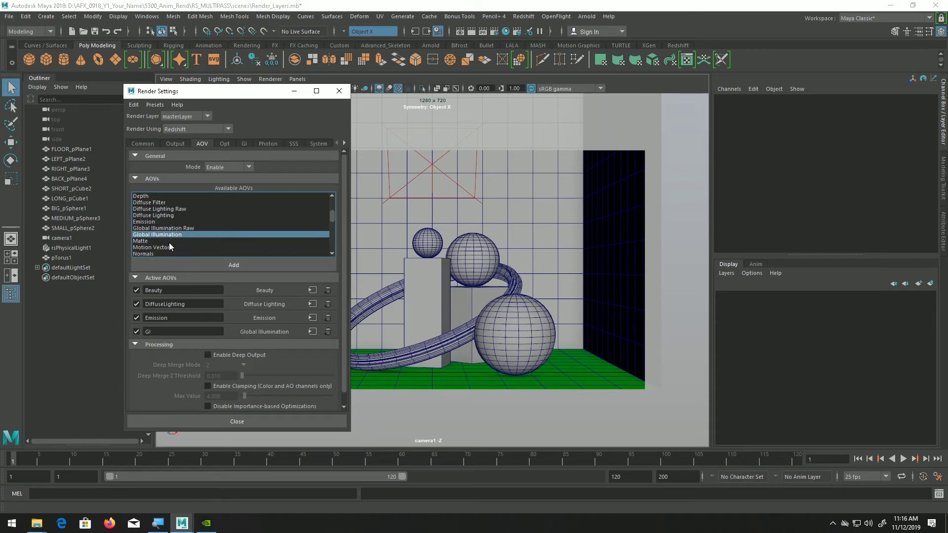
pyautogui.scroll(-1, 170, 247)
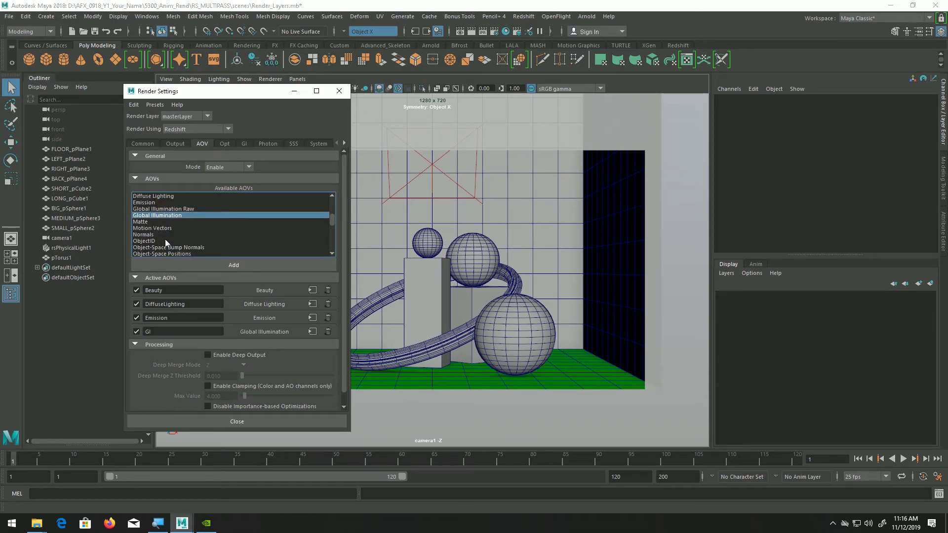
pyautogui.scroll(-1, 164, 239)
pyautogui.scroll(-1, 169, 241)
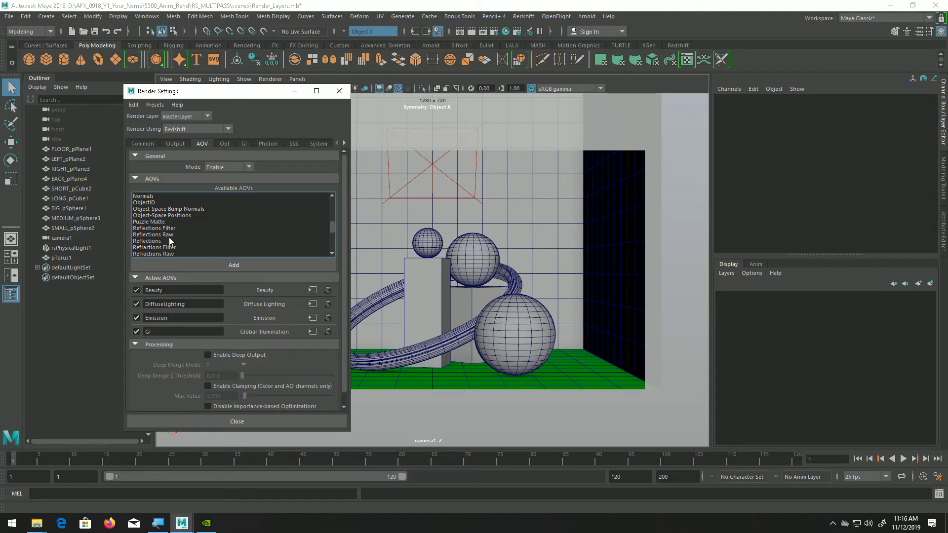
pyautogui.click(156, 241)
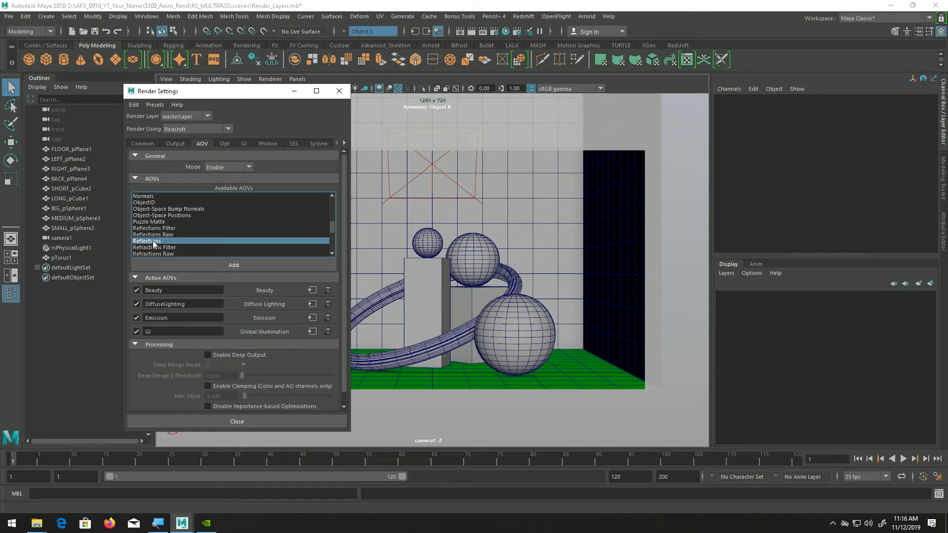
pyautogui.click(188, 267)
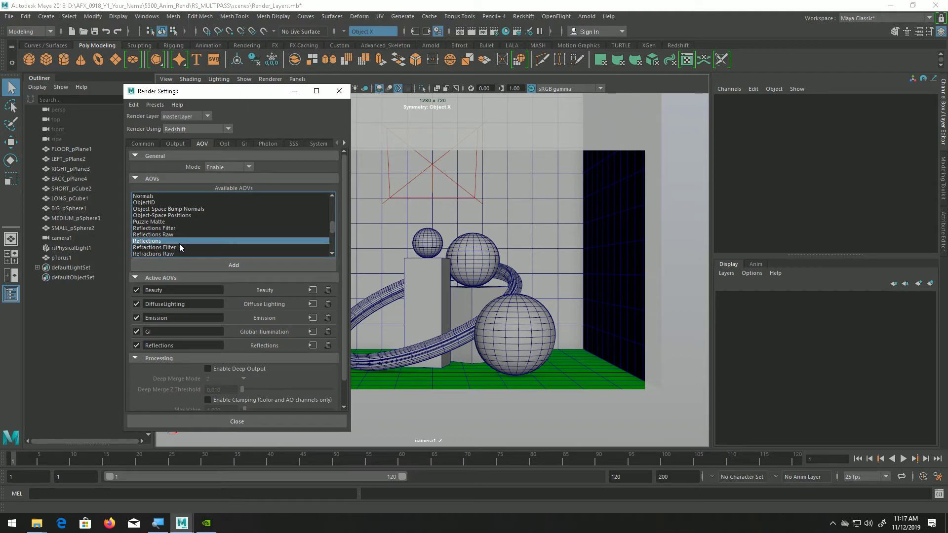
# Add the Refractions and Specular Lighting AOVs to the active AOVs
pyautogui.scroll(-1, 179, 243)
pyautogui.click(149, 241)
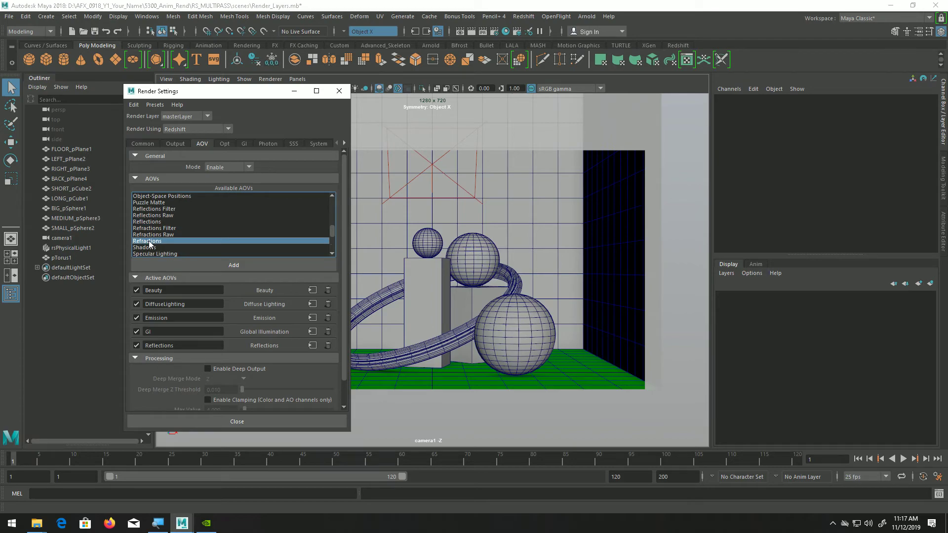
pyautogui.click(175, 265)
pyautogui.click(165, 254)
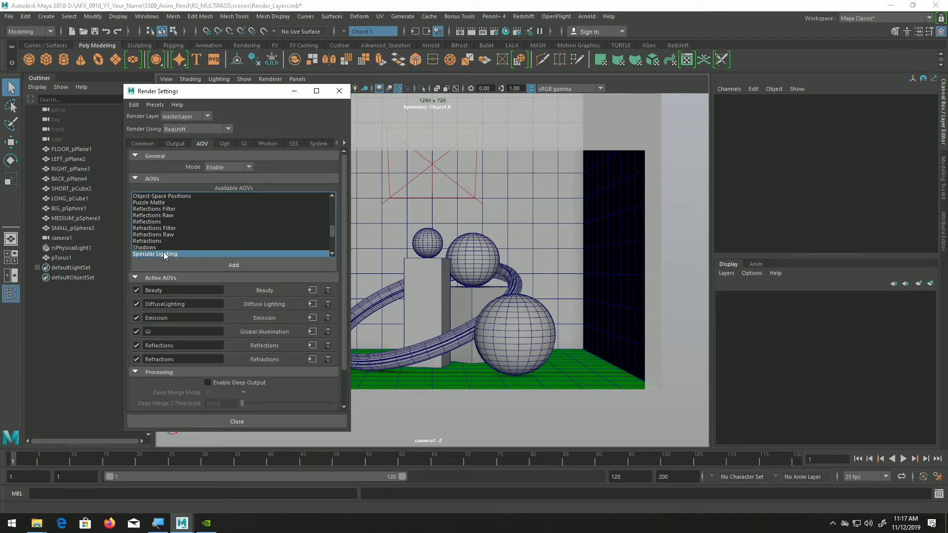
pyautogui.click(180, 268)
# Add the Sub Surface Scatter AOV to the active AOVs
pyautogui.scroll(-1, 180, 242)
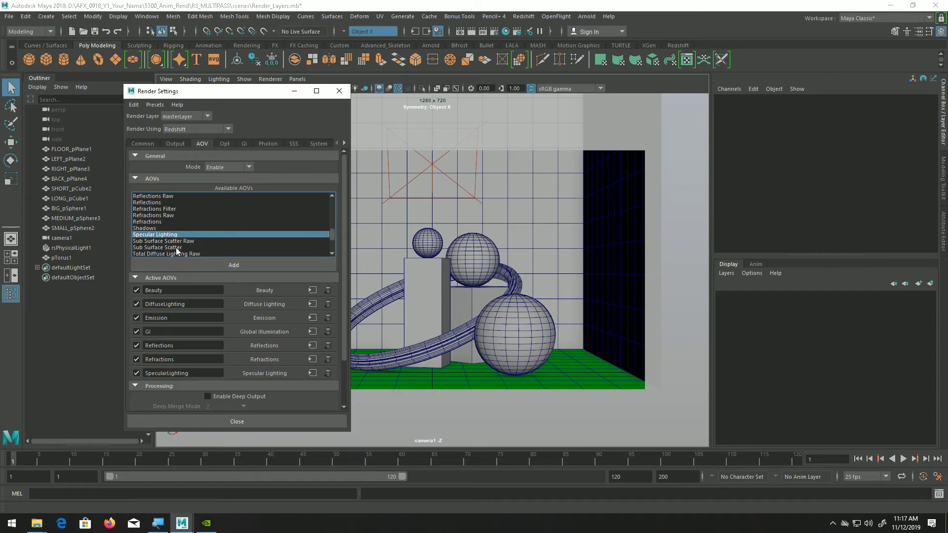
pyautogui.click(178, 247)
pyautogui.click(184, 268)
# Add the Volume Lighting AOV to the active AOVs
pyautogui.scroll(-2, 188, 245)
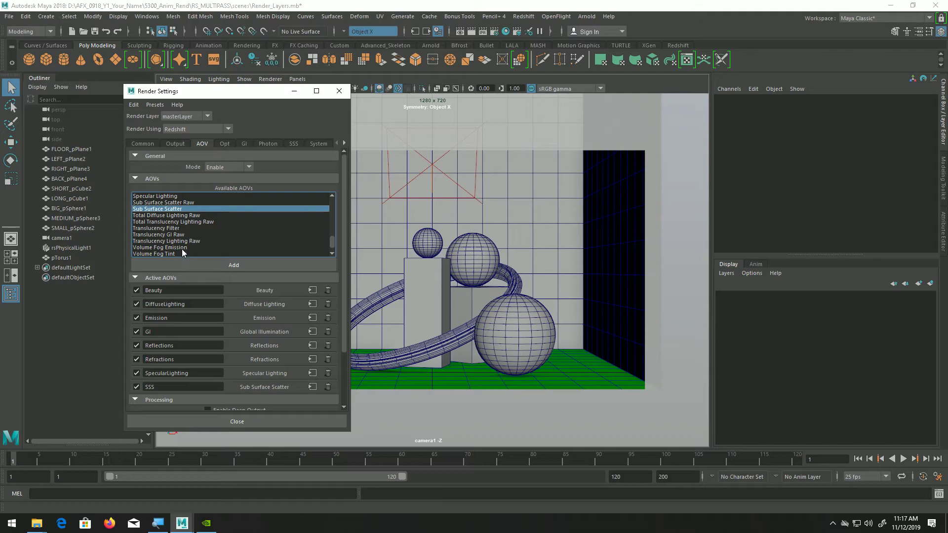
pyautogui.scroll(-1, 182, 248)
pyautogui.click(170, 248)
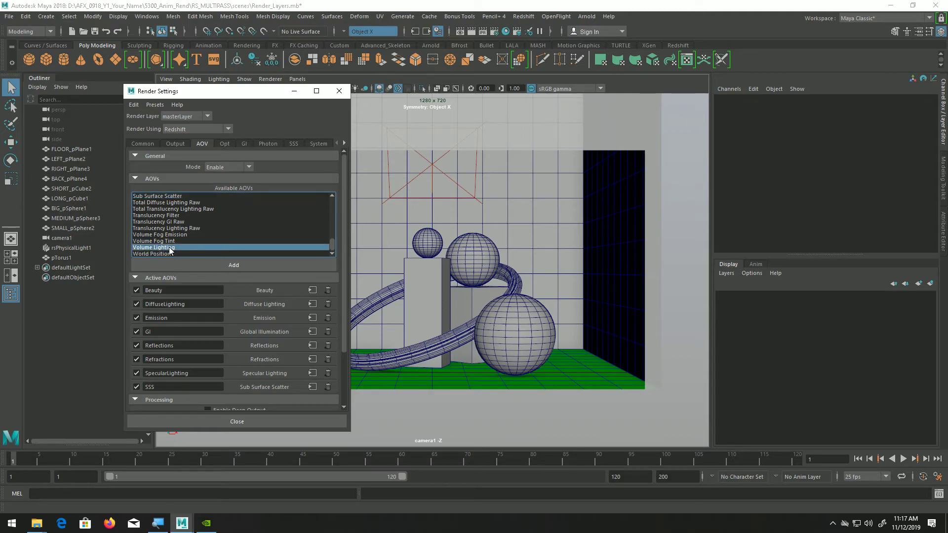
pyautogui.click(193, 264)
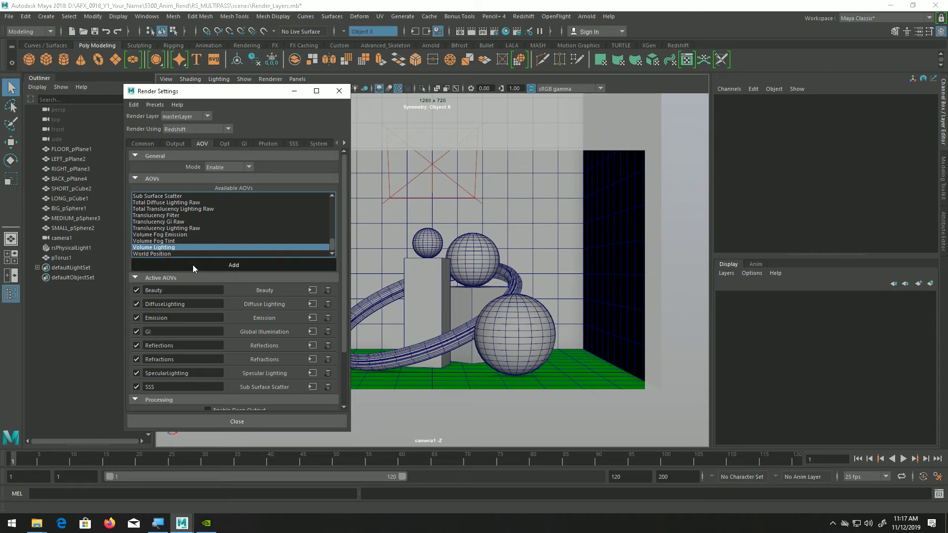
pyautogui.scroll(-1, 193, 245)
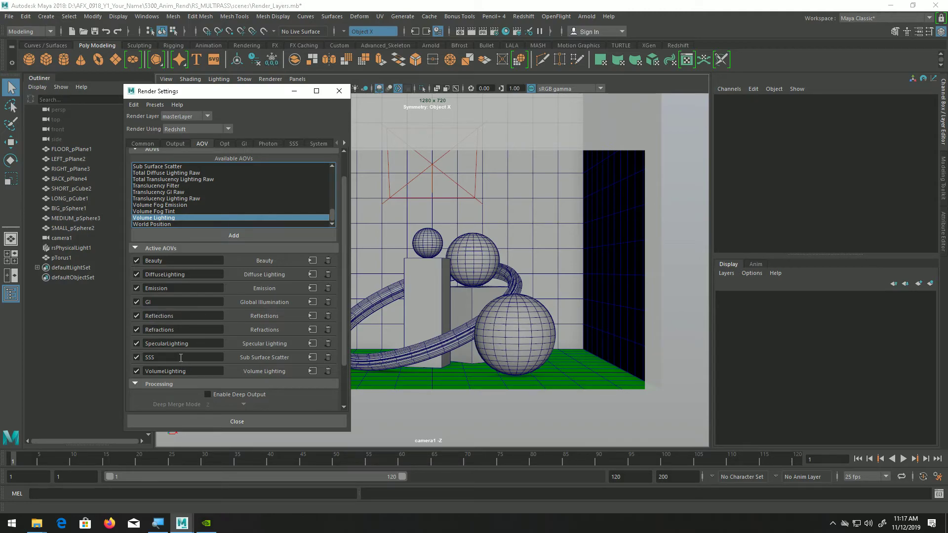
# Add the Ambient Occlusion and Depth AOVs to the active AOVs
pyautogui.scroll(2, 181, 357)
pyautogui.scroll(-2, 181, 357)
pyautogui.scroll(5, 187, 203)
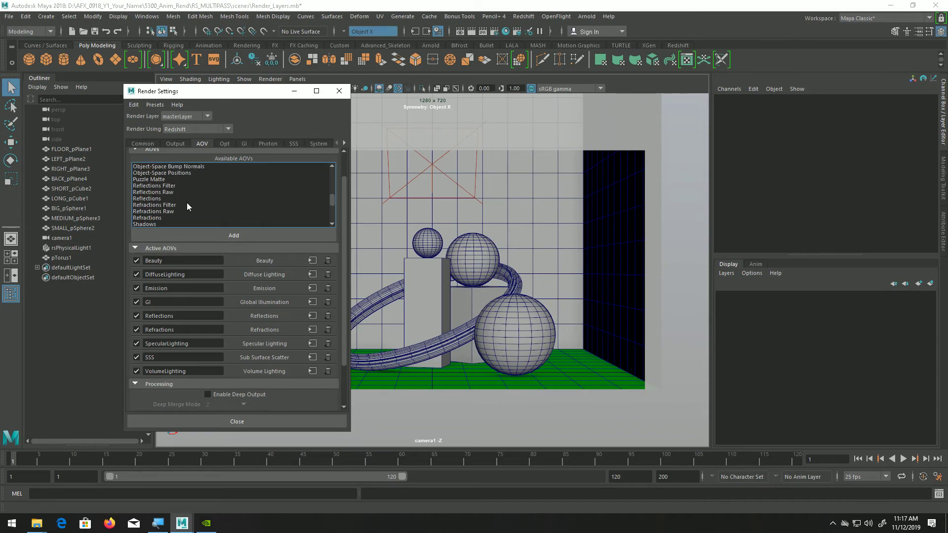
pyautogui.scroll(2, 186, 203)
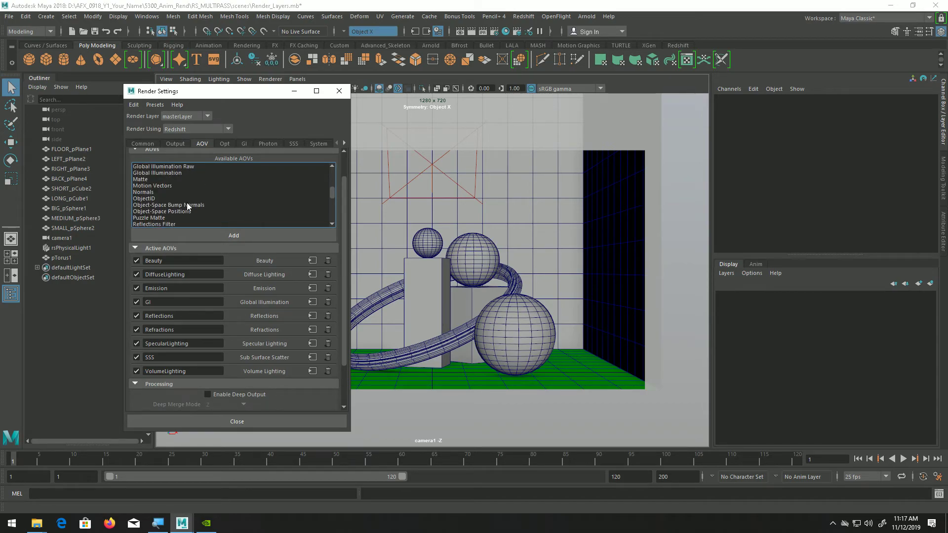
pyautogui.scroll(5, 188, 207)
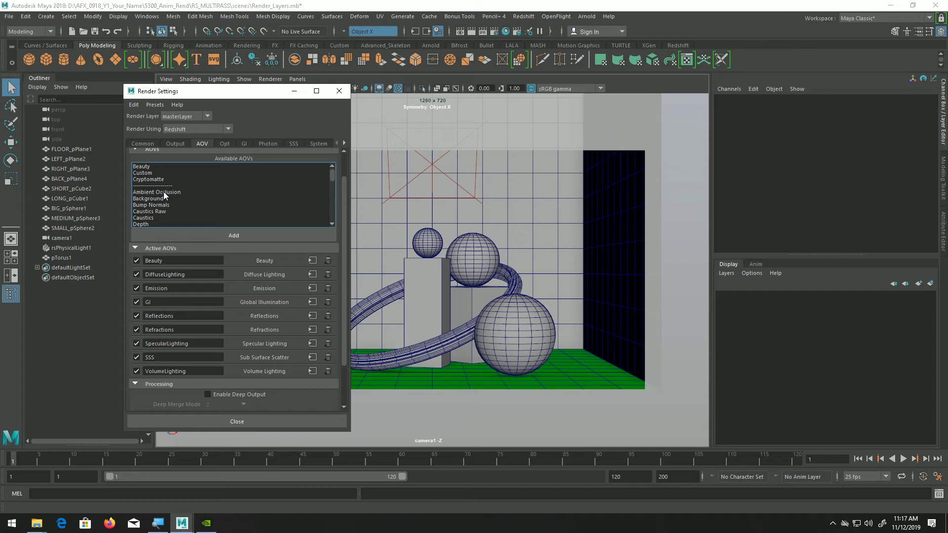
pyautogui.click(164, 194)
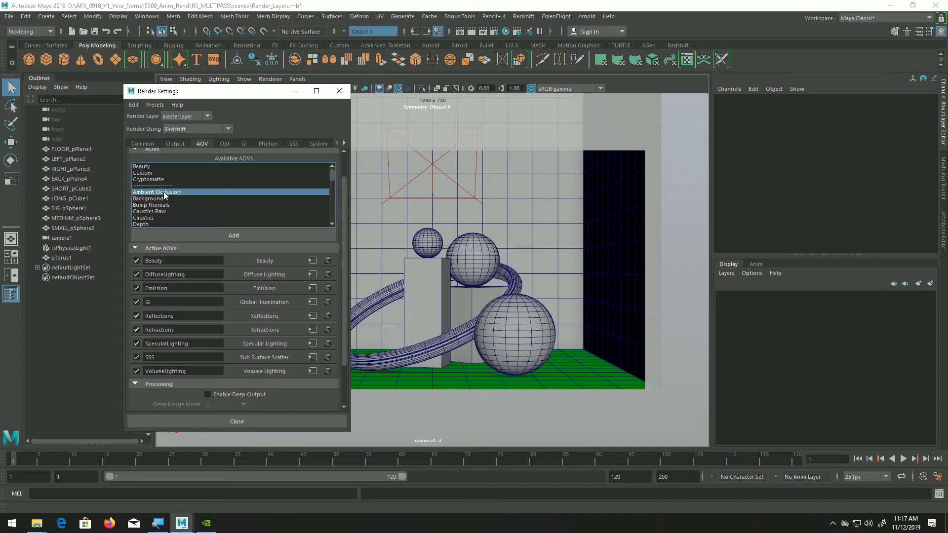
pyautogui.click(185, 235)
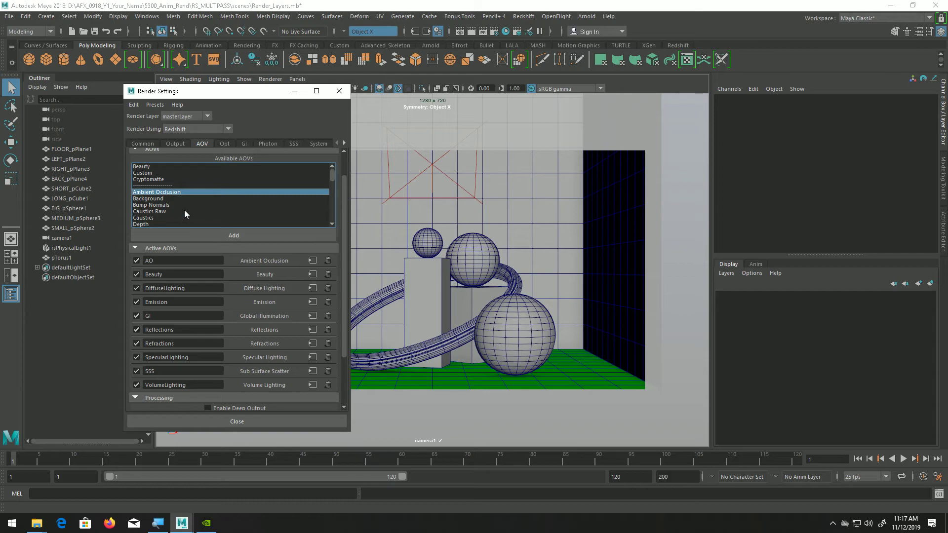
pyautogui.scroll(-1, 185, 211)
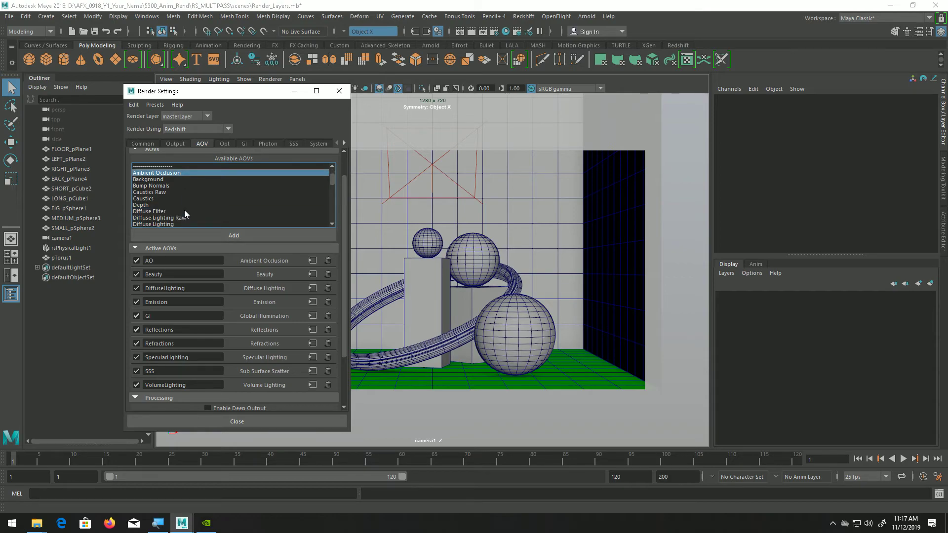
pyautogui.click(144, 205)
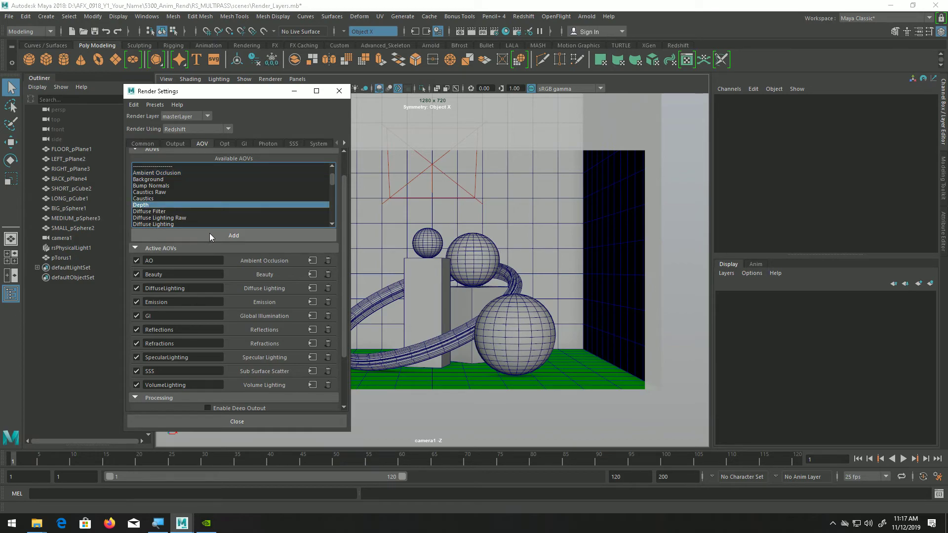
pyautogui.click(210, 235)
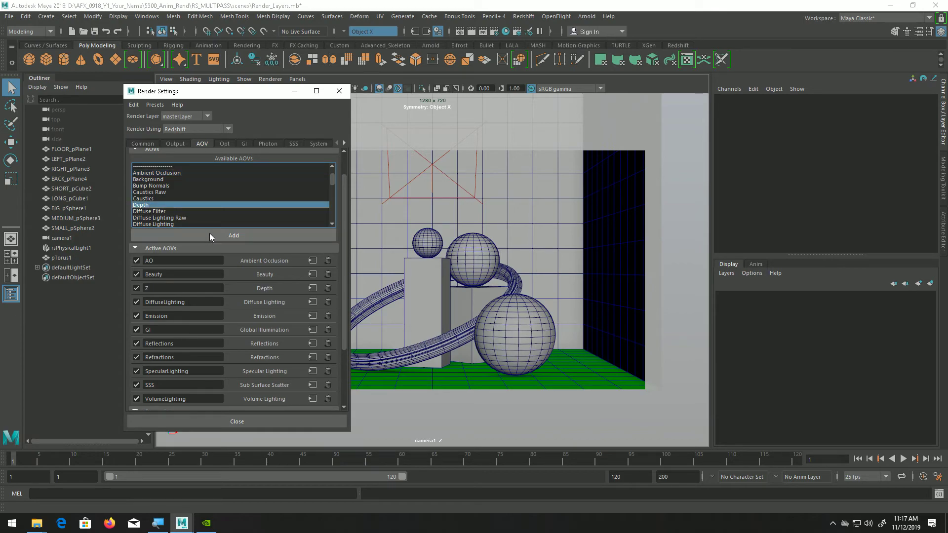
# Look through the remaining available AOVs down to World Position and review the list of active AOVs
pyautogui.scroll(-1, 203, 211)
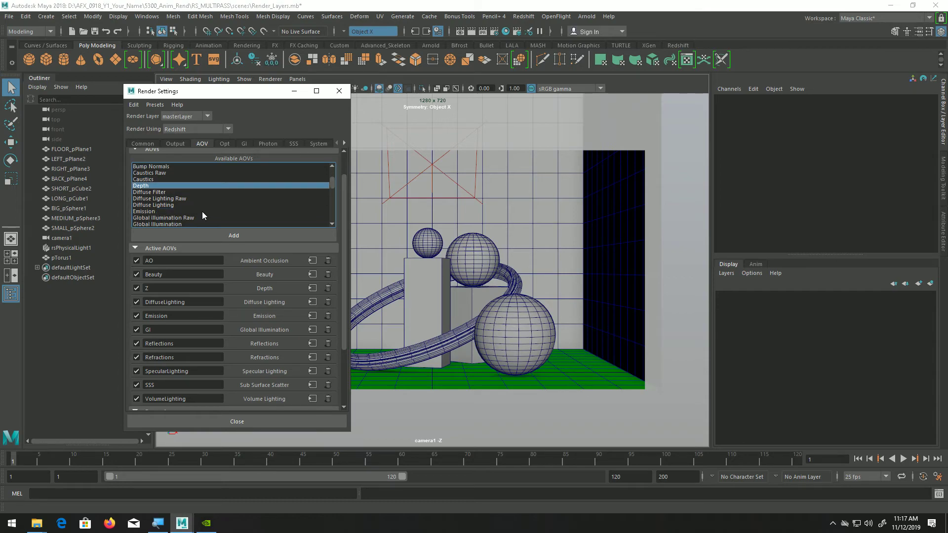
pyautogui.scroll(-1, 203, 211)
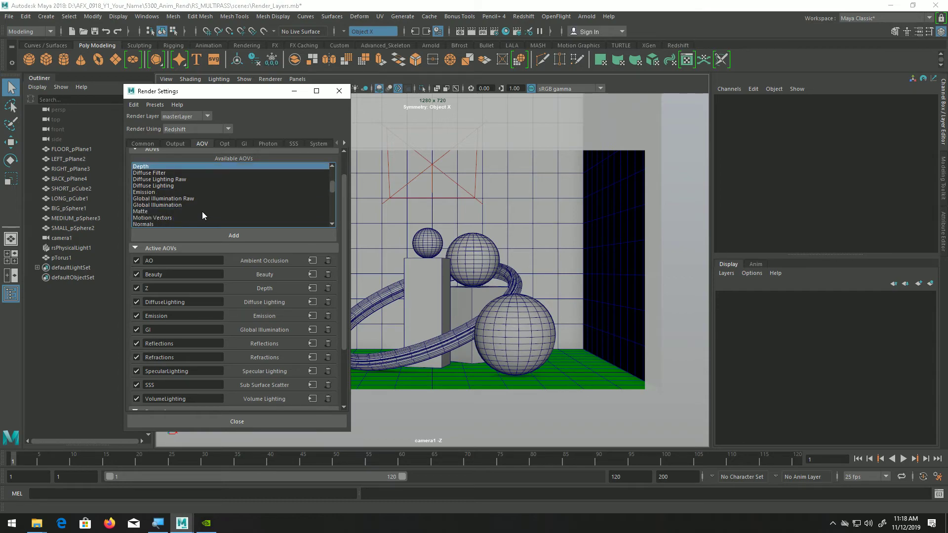
pyautogui.scroll(-1, 203, 211)
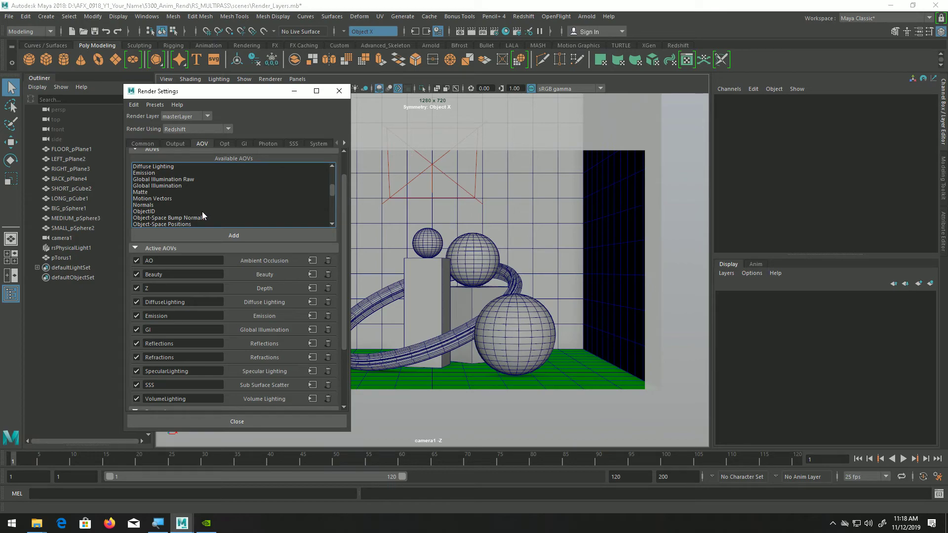
pyautogui.scroll(-1, 203, 211)
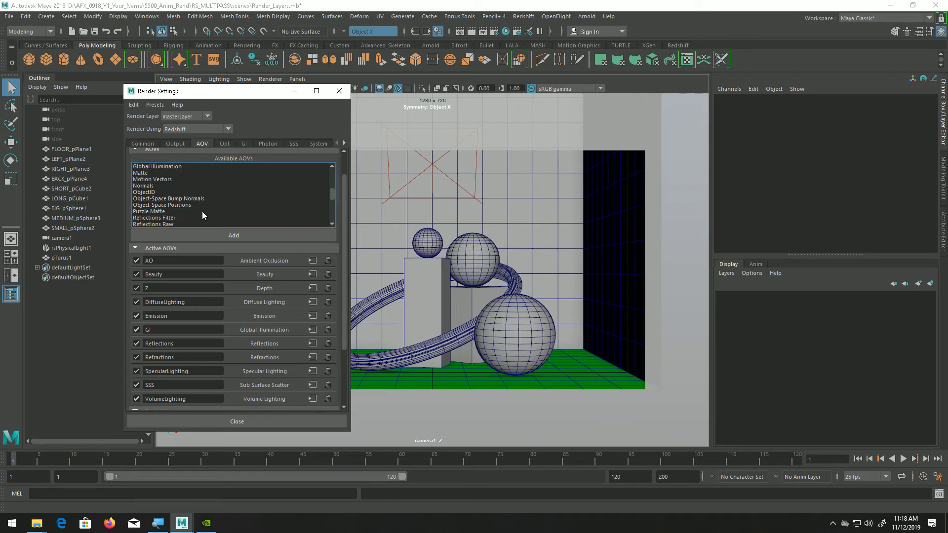
pyautogui.scroll(-1, 203, 212)
pyautogui.scroll(-1, 201, 211)
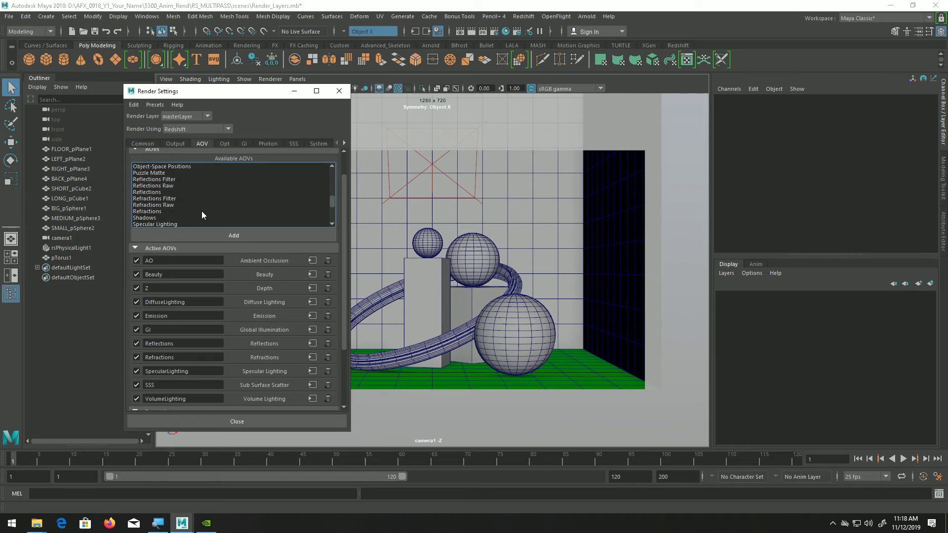
pyautogui.scroll(-1, 201, 212)
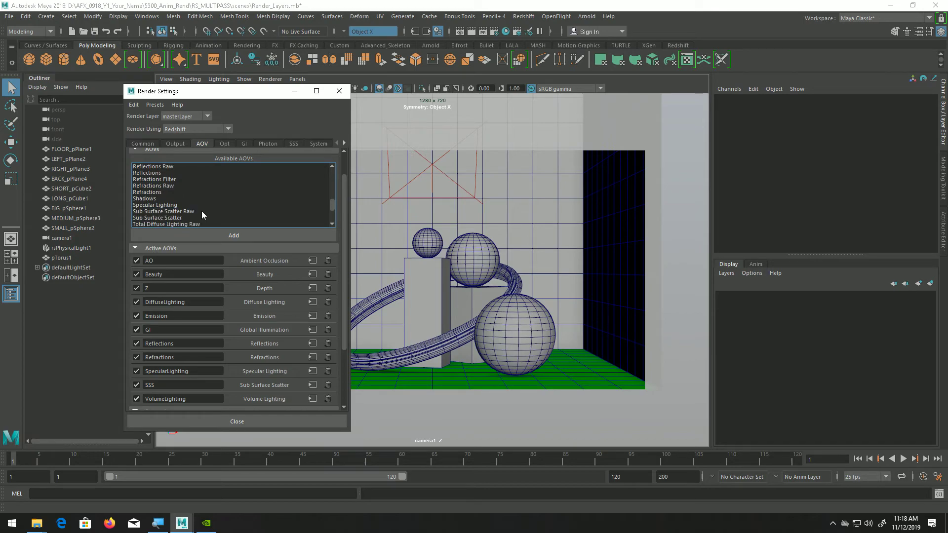
pyautogui.scroll(-1, 201, 211)
pyautogui.scroll(-1, 201, 212)
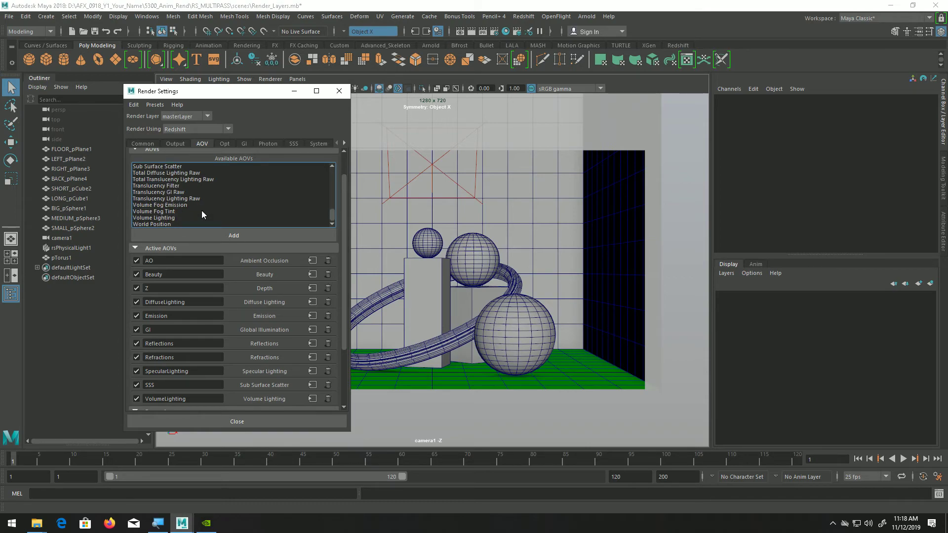
pyautogui.scroll(-1, 180, 325)
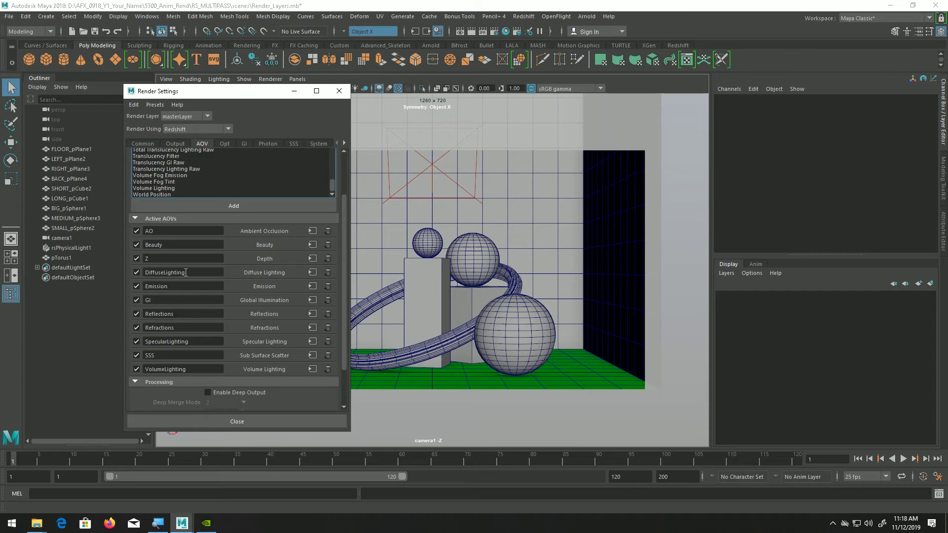
pyautogui.scroll(2, 194, 171)
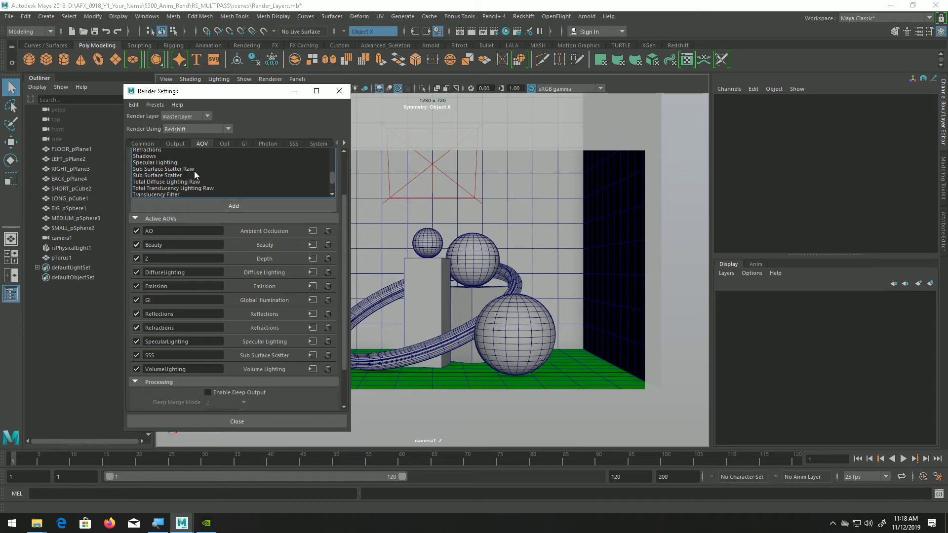
pyautogui.scroll(2, 194, 173)
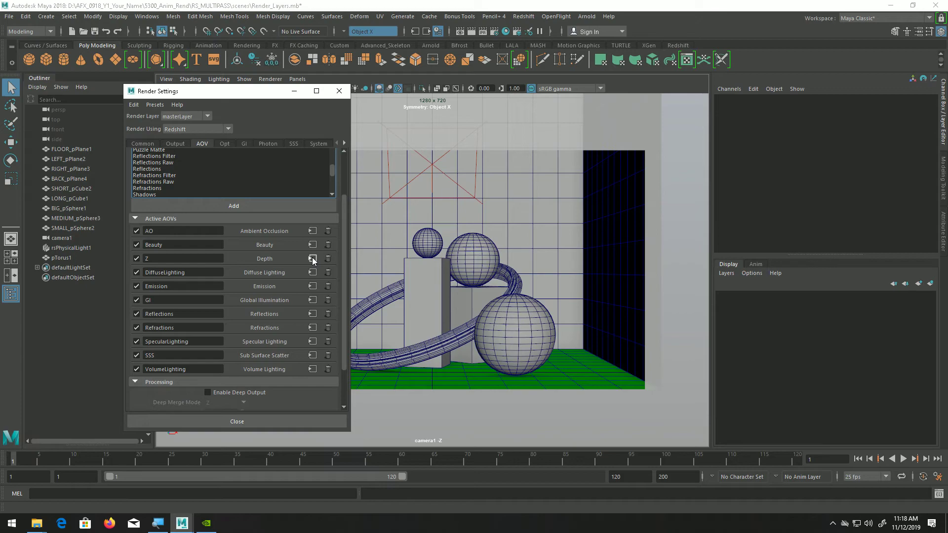
# Set the Beauty AOV's data type to RGBA, keeping half float (16 bits) per channel
pyautogui.click(312, 245)
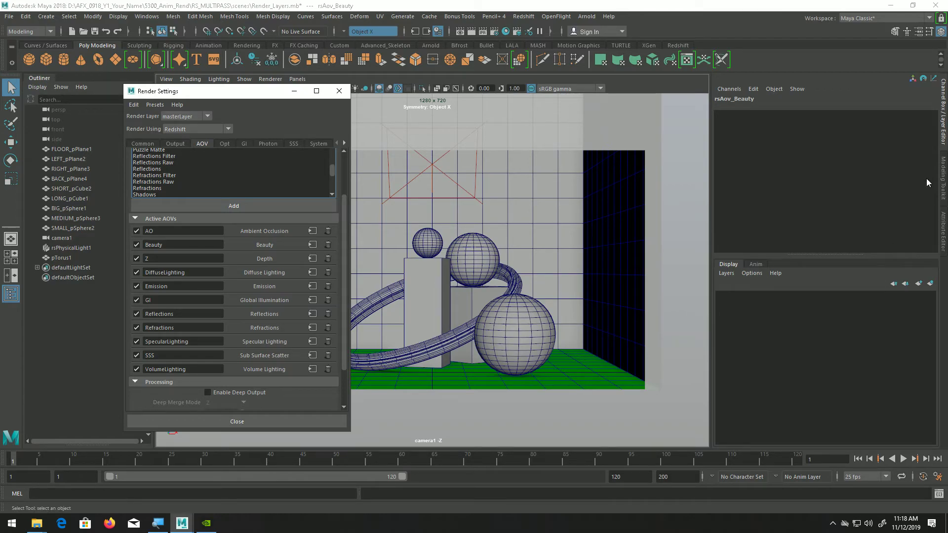
pyautogui.click(944, 232)
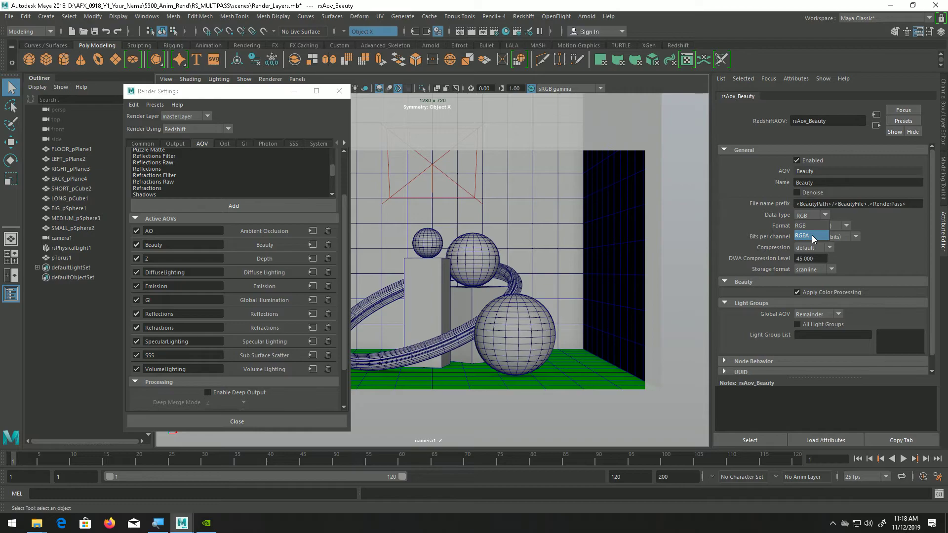
pyautogui.click(812, 235)
pyautogui.click(811, 235)
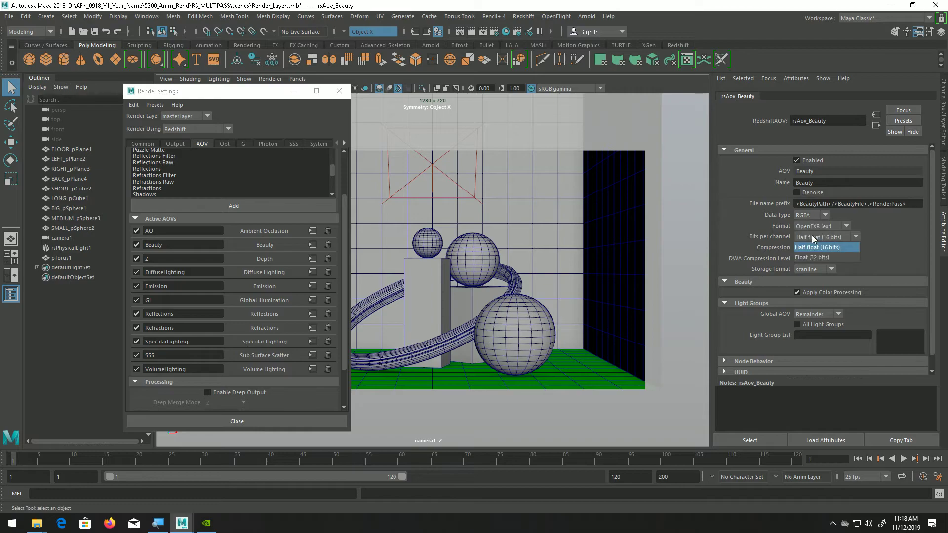
pyautogui.click(859, 212)
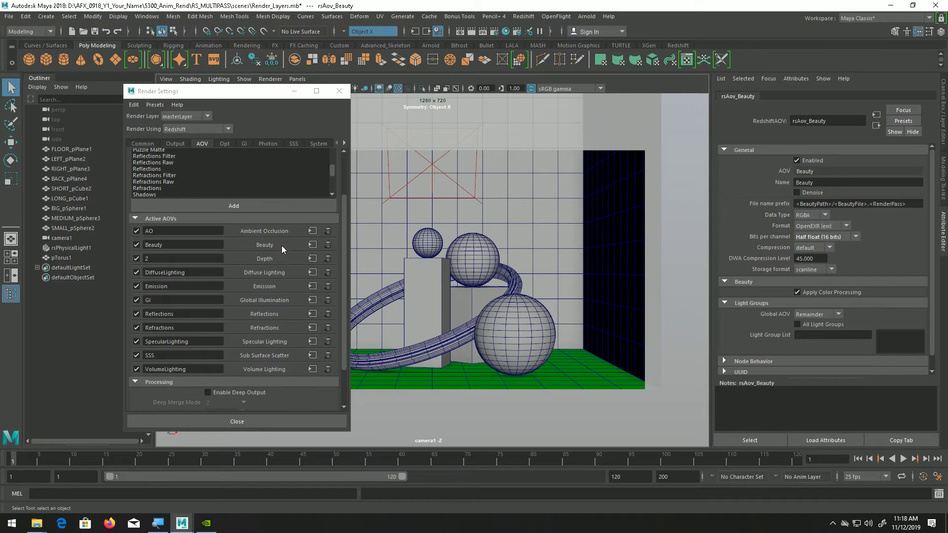
# Set the Depth AOV's filter to Min Depth and its depth mode to Z Normalized
pyautogui.click(312, 257)
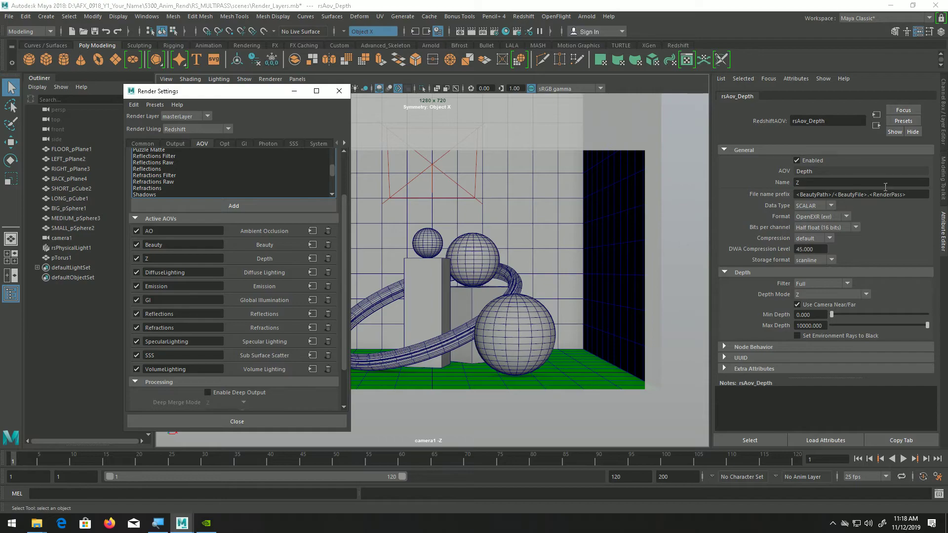
pyautogui.click(817, 282)
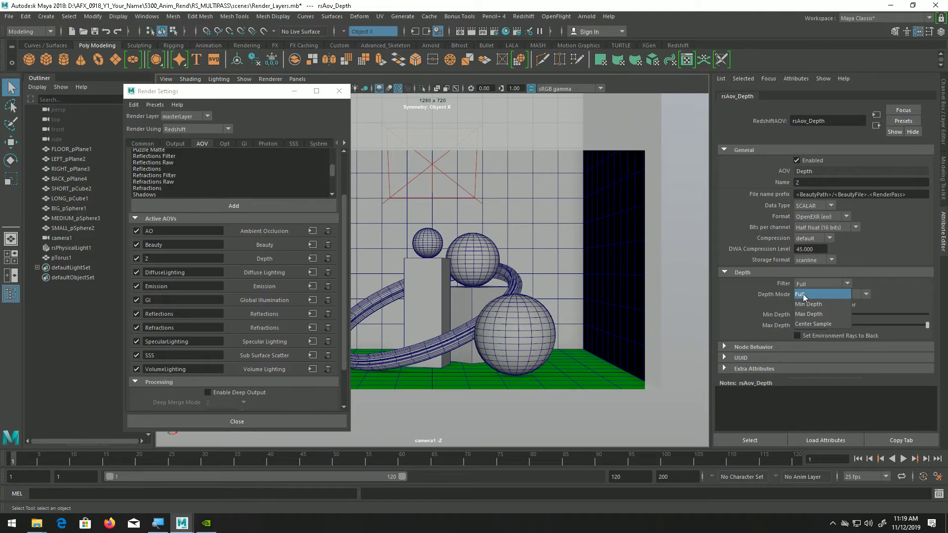
pyautogui.click(801, 305)
pyautogui.click(802, 295)
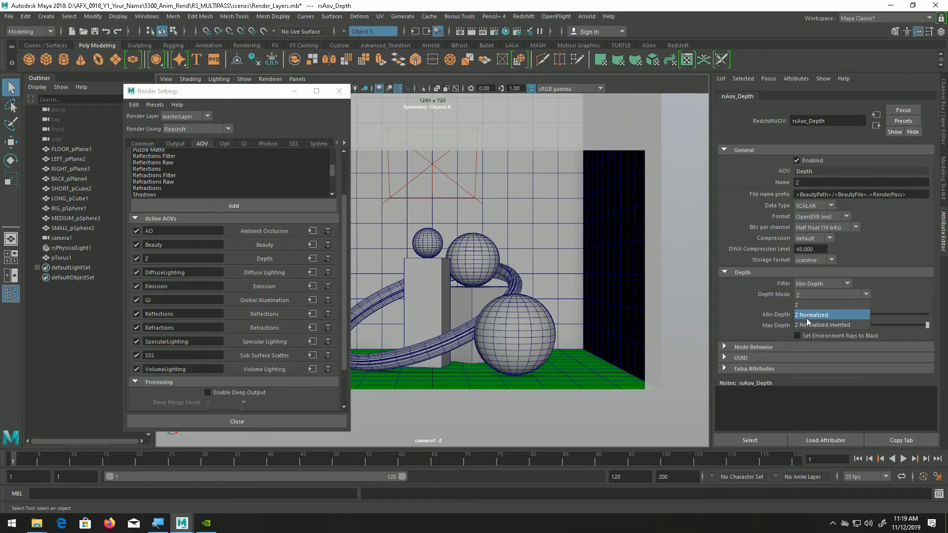
pyautogui.click(807, 318)
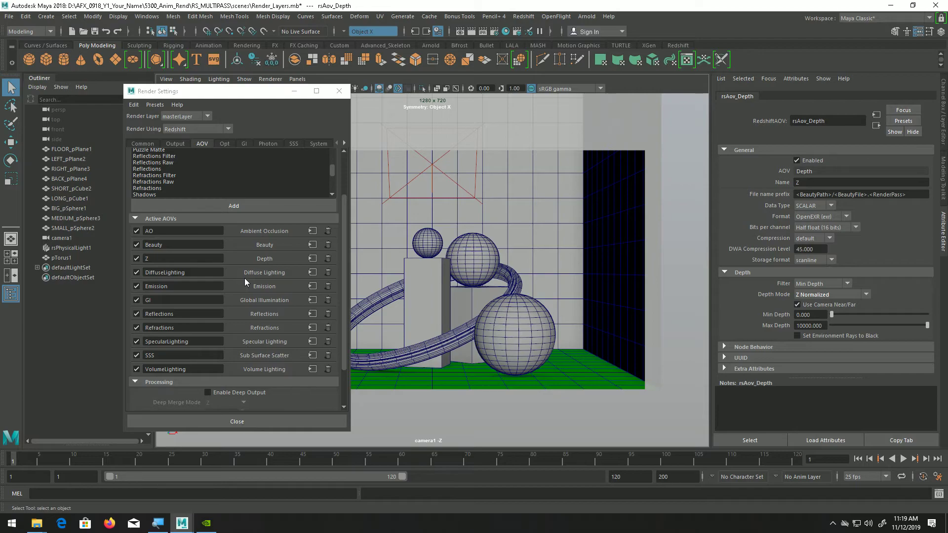
# Open the Render Setup window, move it clear of the scene objects, and minimize the Render Settings window
pyautogui.scroll(-1, 244, 277)
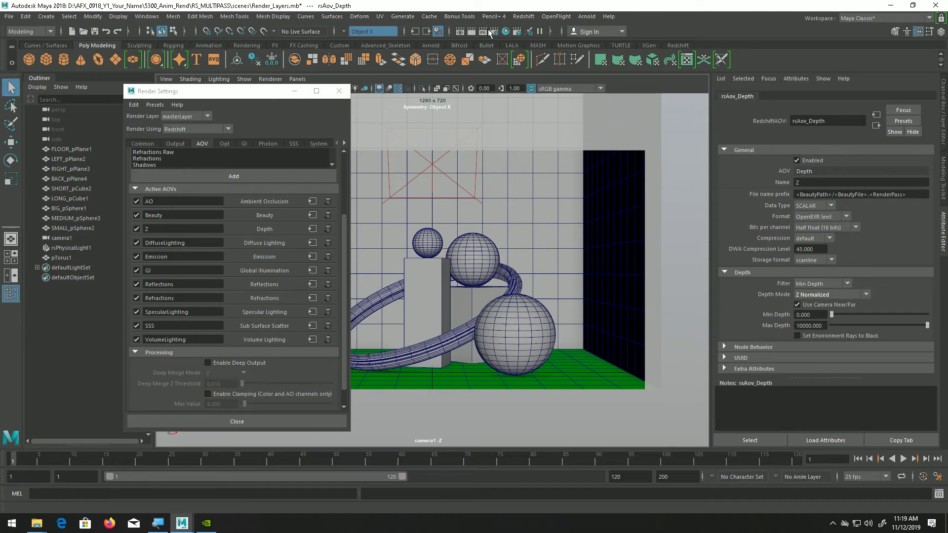
pyautogui.click(516, 31)
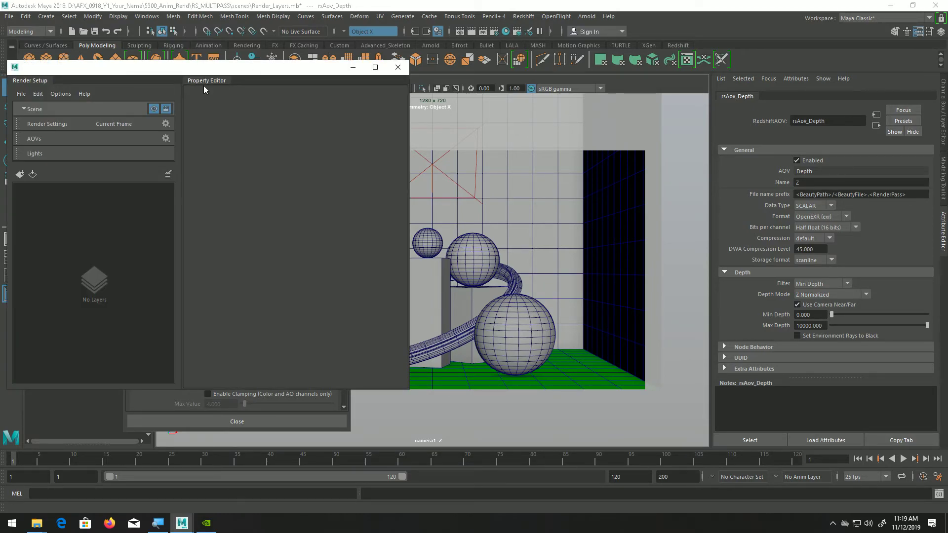
pyautogui.moveTo(195, 70); pyautogui.dragTo(506, 49)
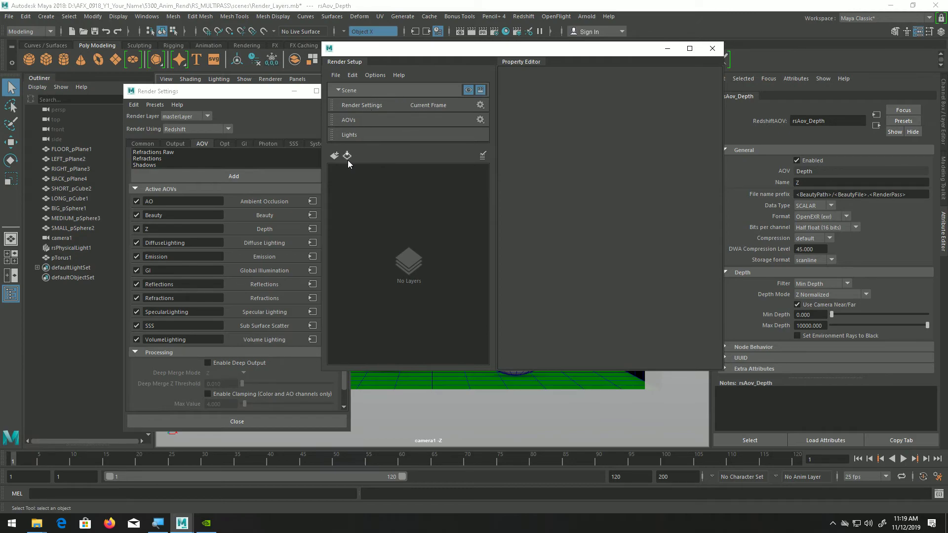
pyautogui.moveTo(442, 51); pyautogui.dragTo(635, 49)
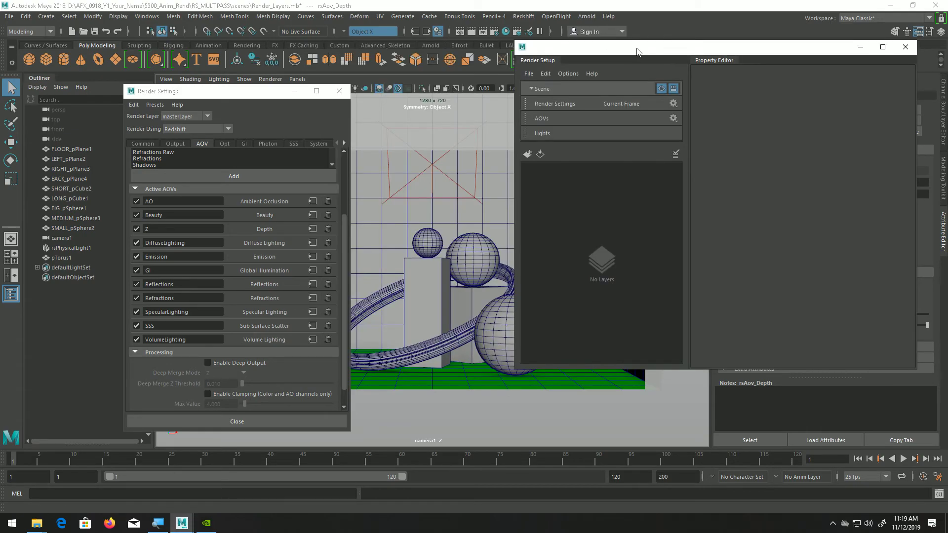
pyautogui.click(293, 92)
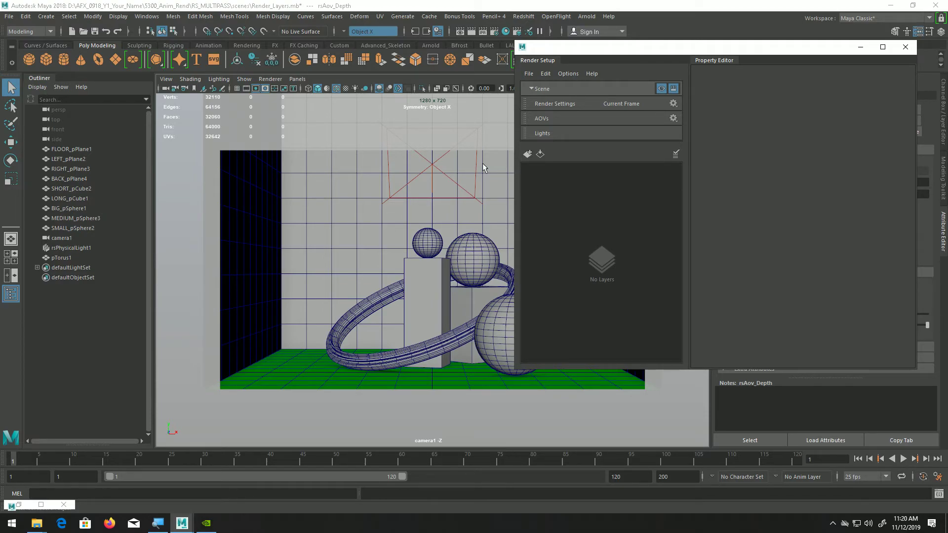
# Pick the room's back wall, left wall, floor and right wall planes to identify the background surfaces, then clear the selection
pyautogui.click(312, 247)
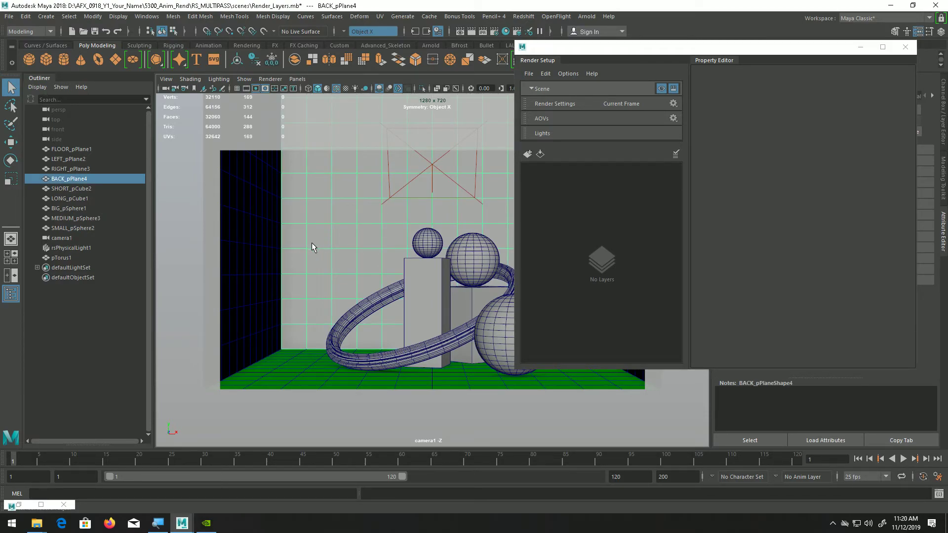
pyautogui.keyDown('shift'); pyautogui.click(256, 256); pyautogui.keyUp('shift')
pyautogui.keyDown('shift'); pyautogui.click(304, 369); pyautogui.keyUp('shift')
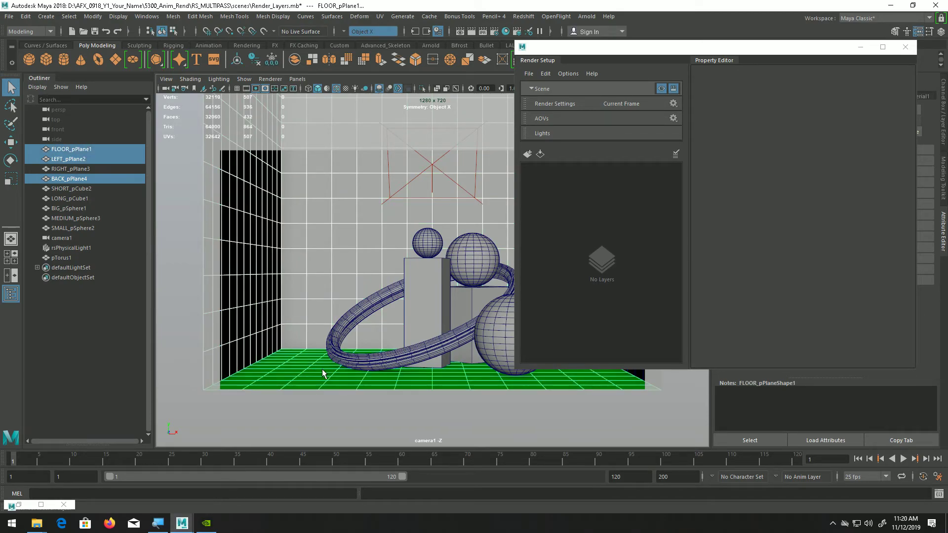
pyautogui.moveTo(652, 48); pyautogui.dragTo(180, 116)
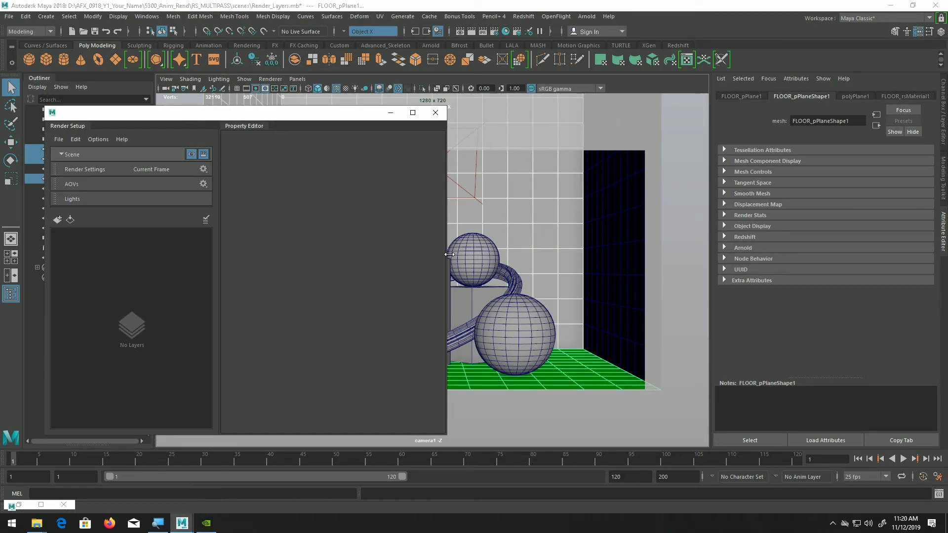
pyautogui.click(603, 302)
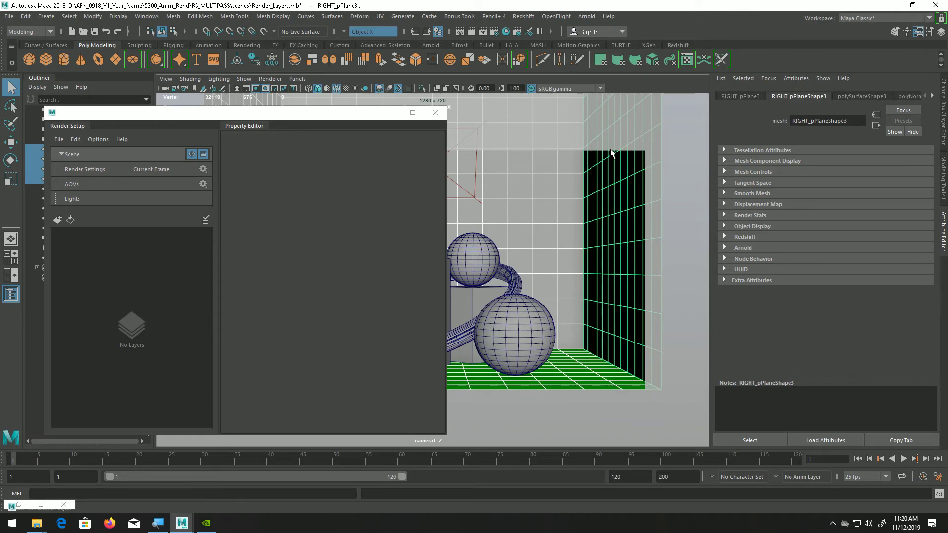
pyautogui.click(559, 157)
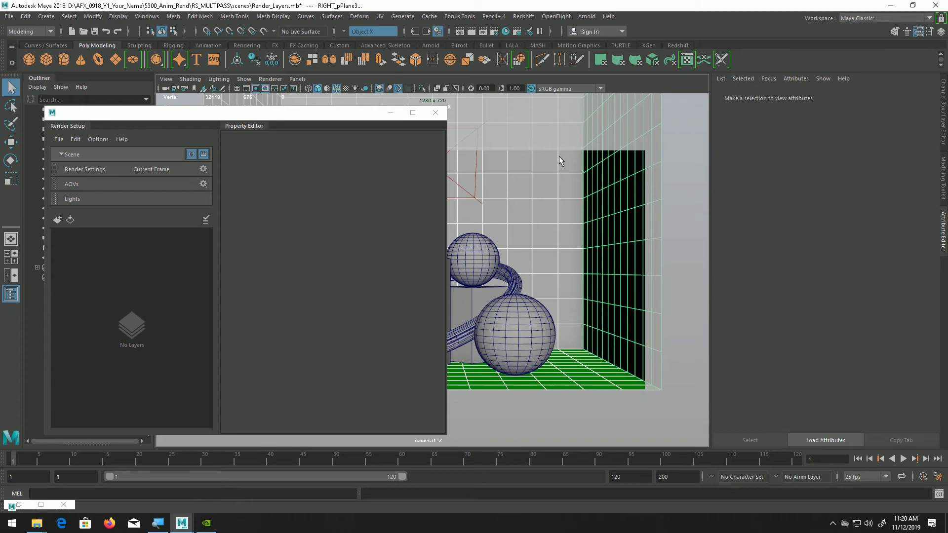
# Create a new render layer in Render Setup and name it BACKGROUND
pyautogui.click(58, 219)
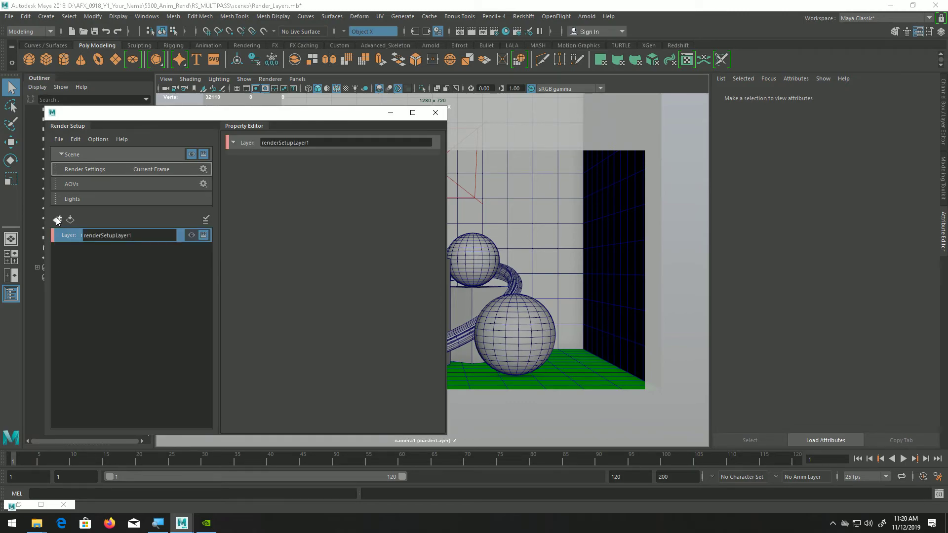
pyautogui.moveTo(316, 143); pyautogui.dragTo(246, 147)
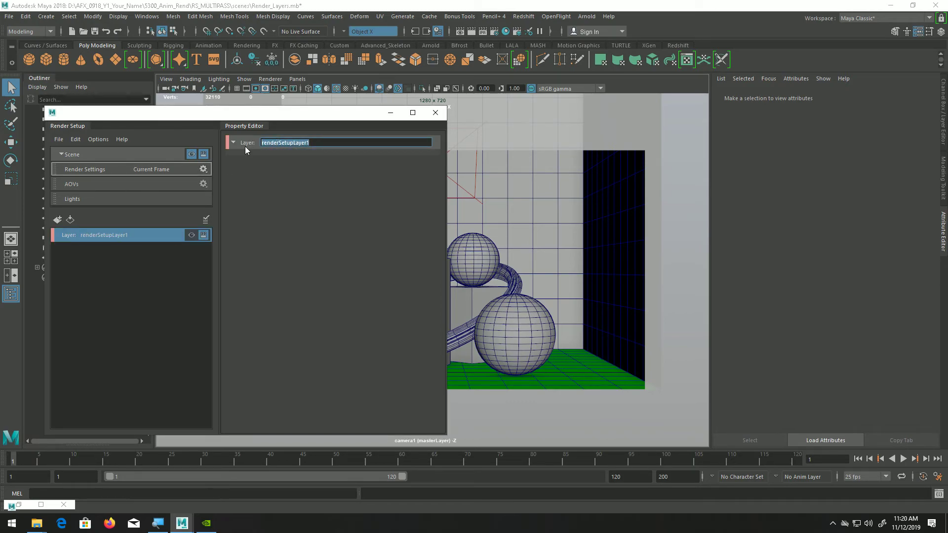
pyautogui.write('BACKGROUND')
pyautogui.press('Return')
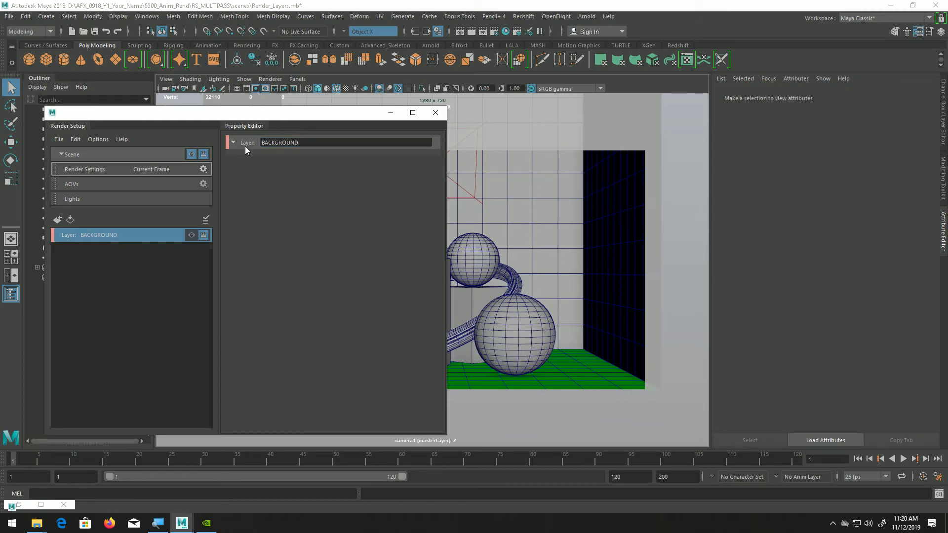
pyautogui.moveTo(321, 114); pyautogui.dragTo(735, 104)
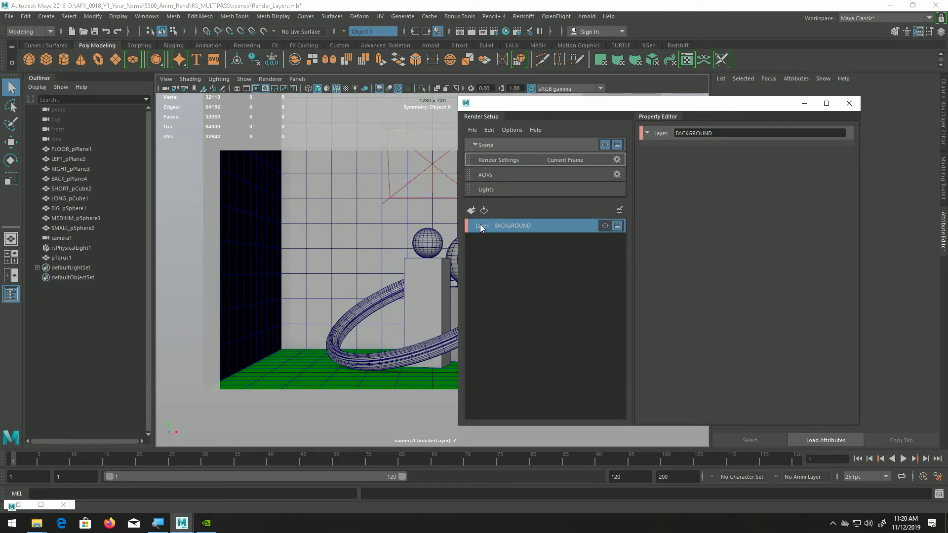
pyautogui.moveTo(618, 105); pyautogui.dragTo(686, 78)
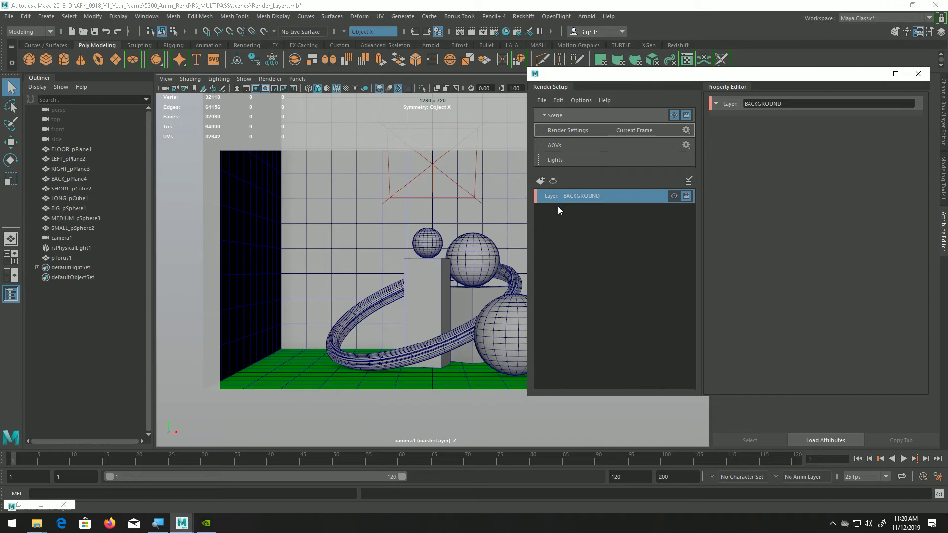
pyautogui.moveTo(610, 77); pyautogui.dragTo(272, 123)
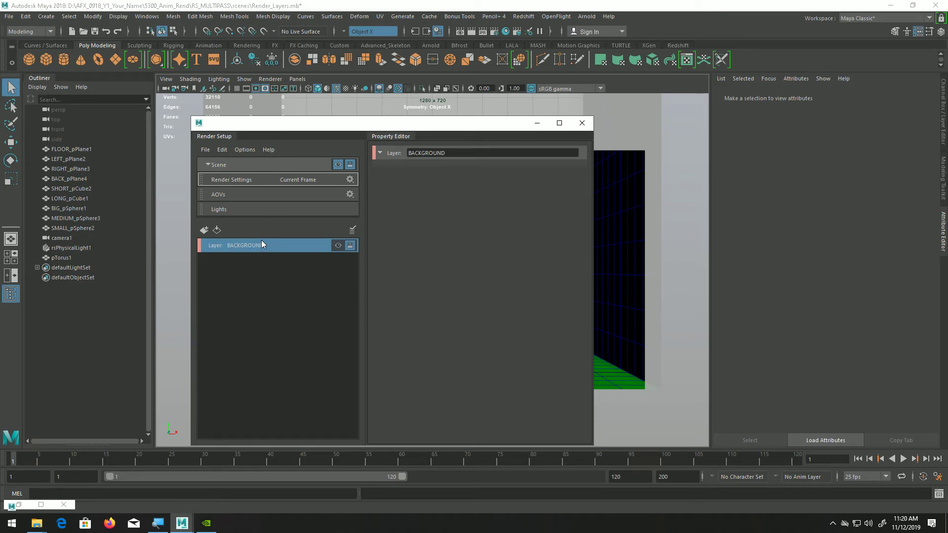
pyautogui.moveTo(313, 127); pyautogui.dragTo(312, 97)
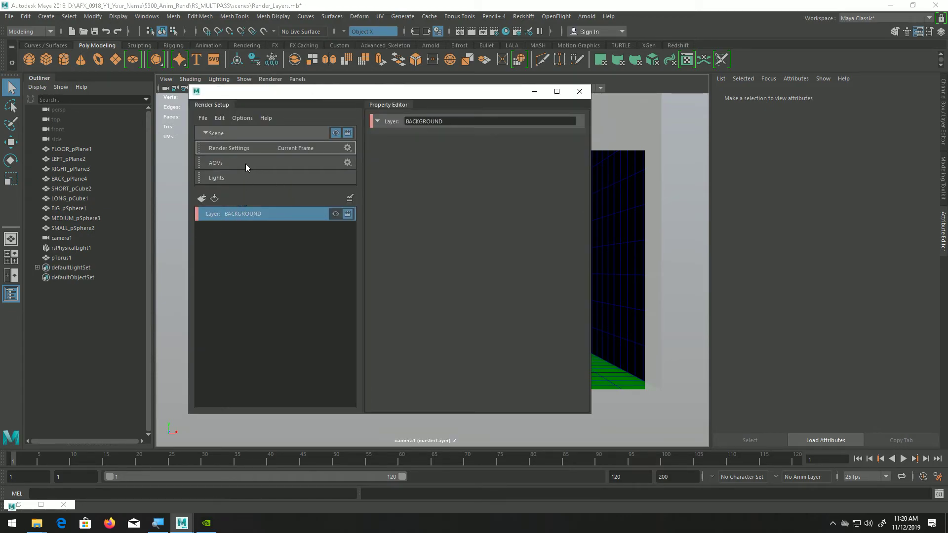
# Bring up Render Settings to check the active AOVs for the master layer, and minimize it again
pyautogui.rightClick(250, 213)
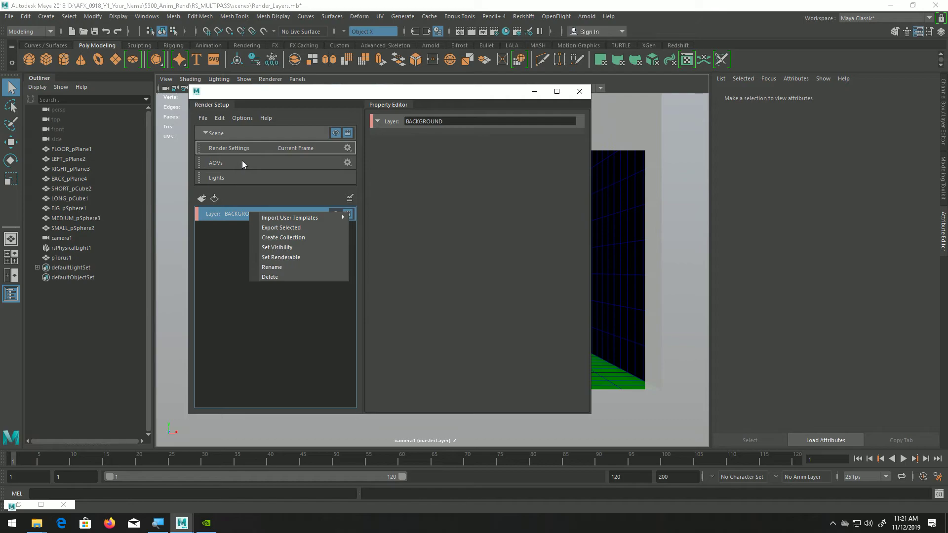
pyautogui.click(494, 31)
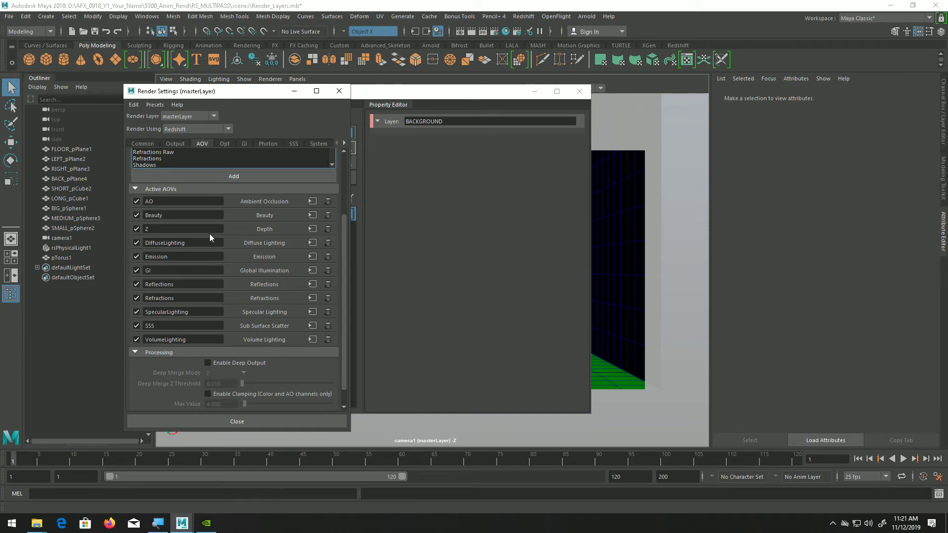
pyautogui.click(295, 91)
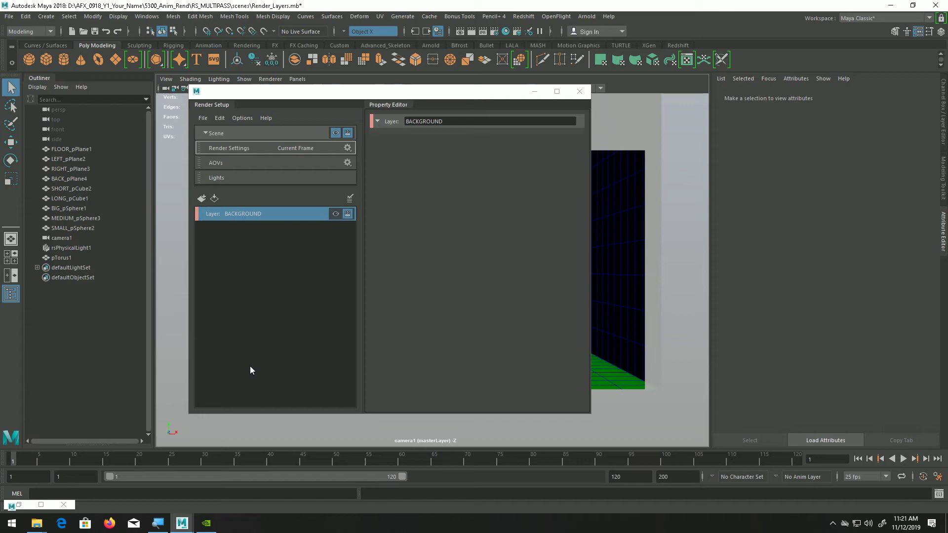
# Create a collection under the BACKGROUND layer and rename it BACK_collection1
pyautogui.rightClick(244, 215)
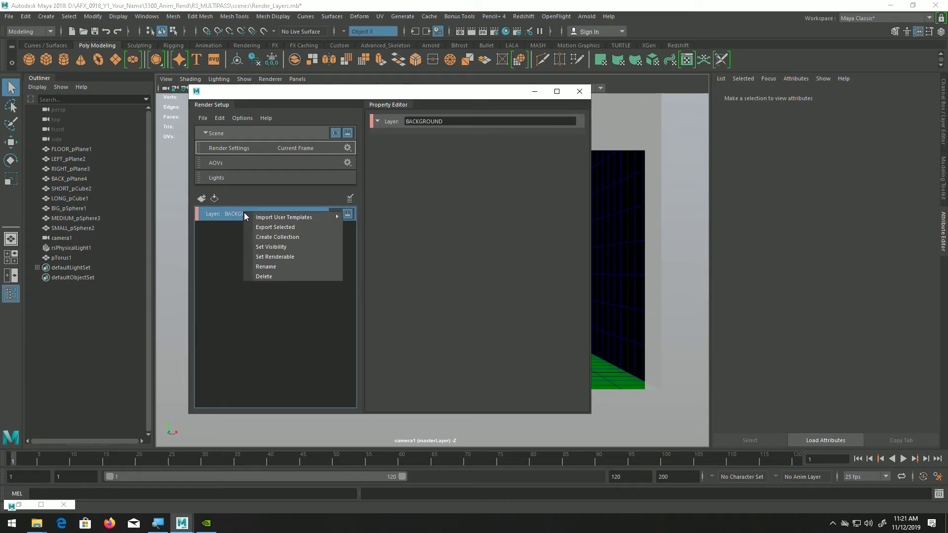
pyautogui.click(271, 237)
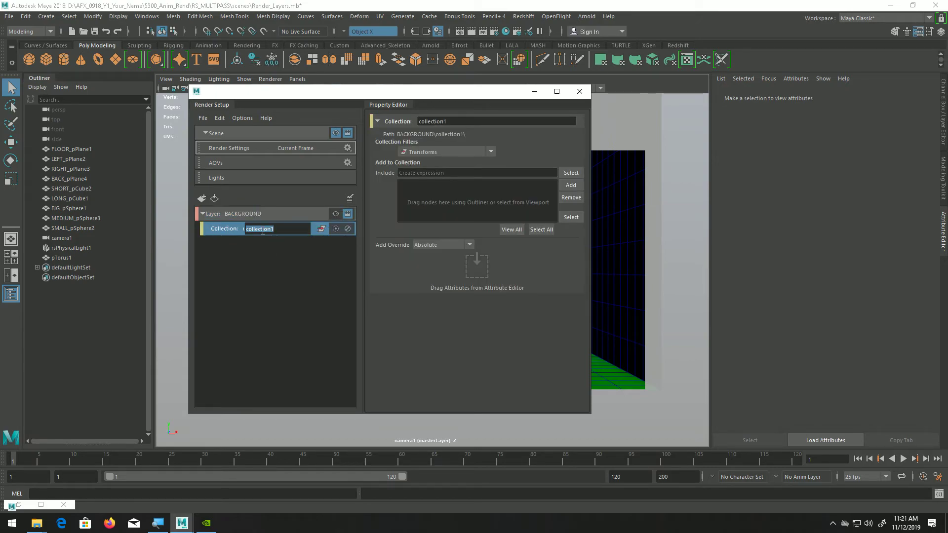
pyautogui.click(277, 231)
pyautogui.write('BACK_')
pyautogui.press('Return')
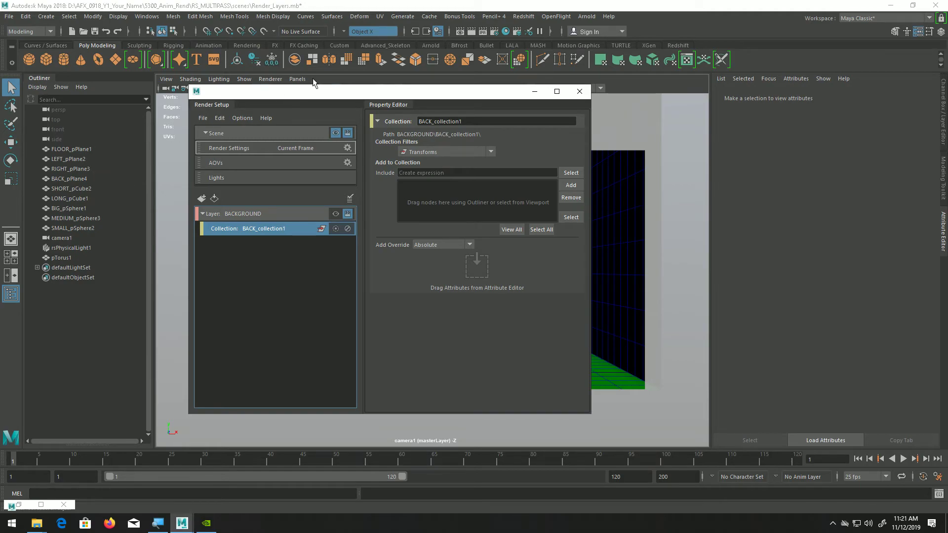
# Add all objects from FLOOR_pPlane1 through SMALL_pSphere2, plus pTorus1, to BACK_collection1
pyautogui.moveTo(323, 92); pyautogui.dragTo(545, 86)
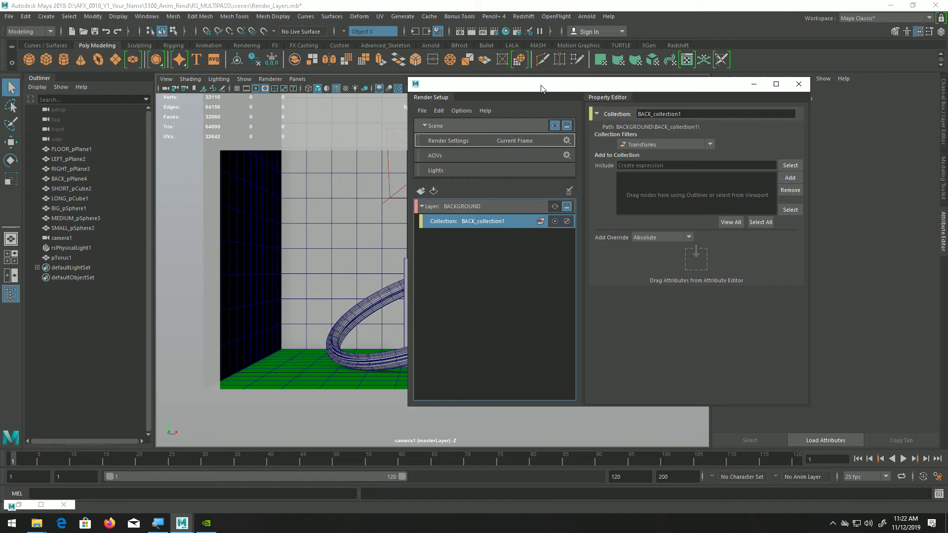
pyautogui.moveTo(539, 88); pyautogui.dragTo(515, 91)
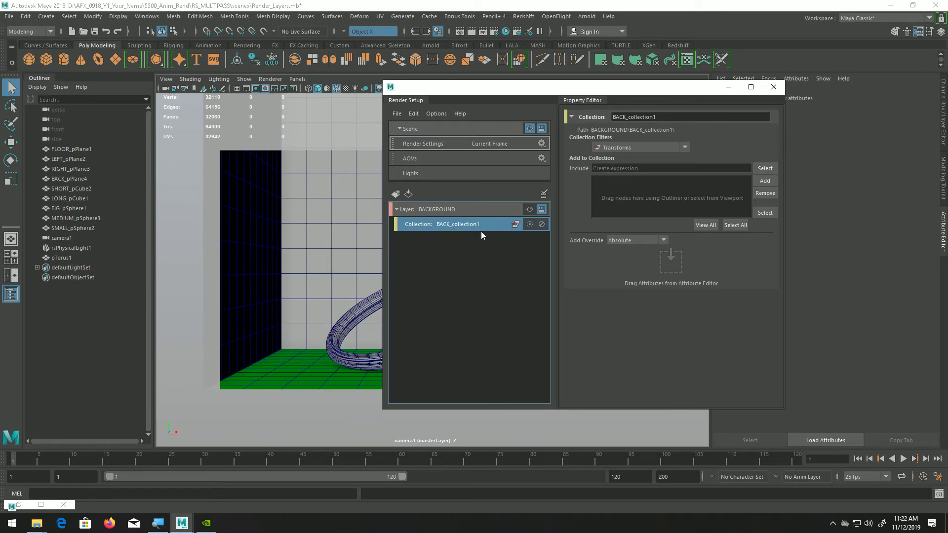
pyautogui.click(69, 148)
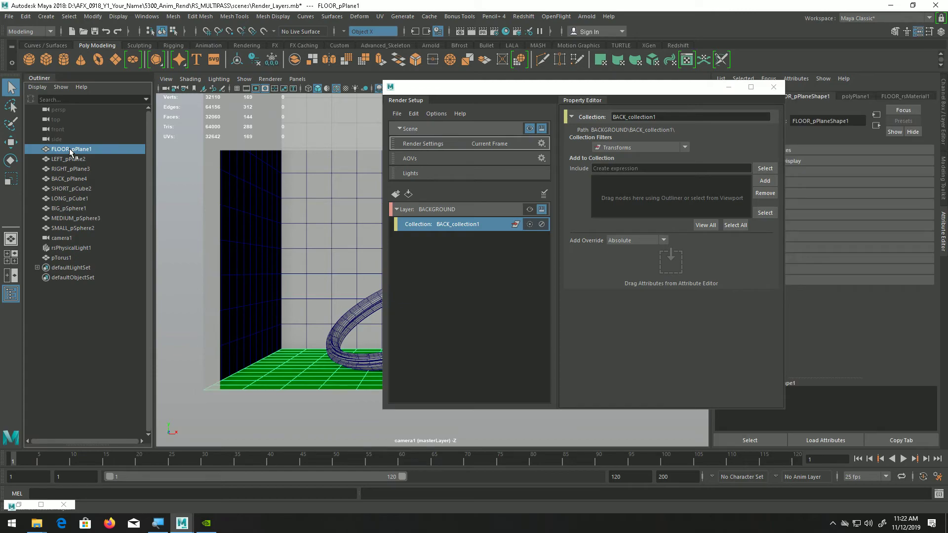
pyautogui.keyDown('shift'); pyautogui.click(87, 228); pyautogui.keyUp('shift')
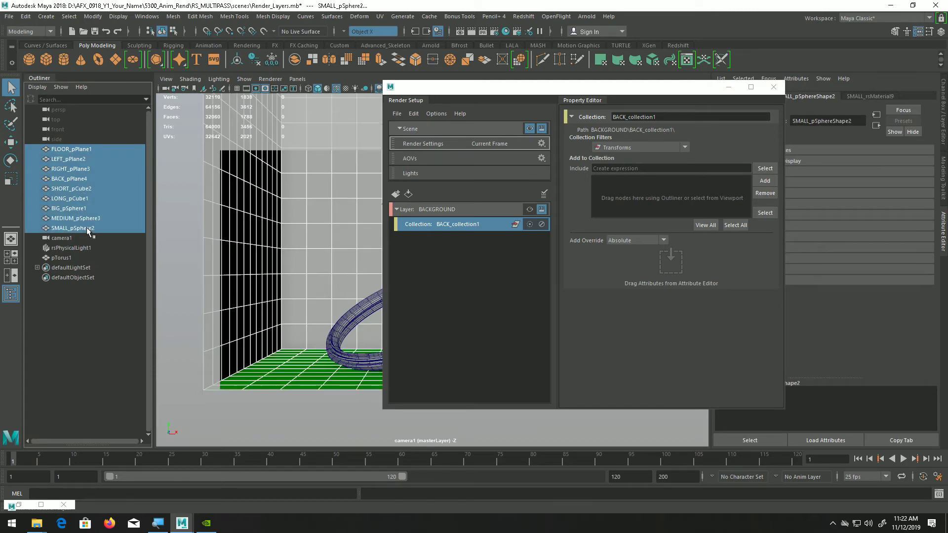
pyautogui.keyDown('ctrl'); pyautogui.click(68, 258); pyautogui.keyUp('ctrl')
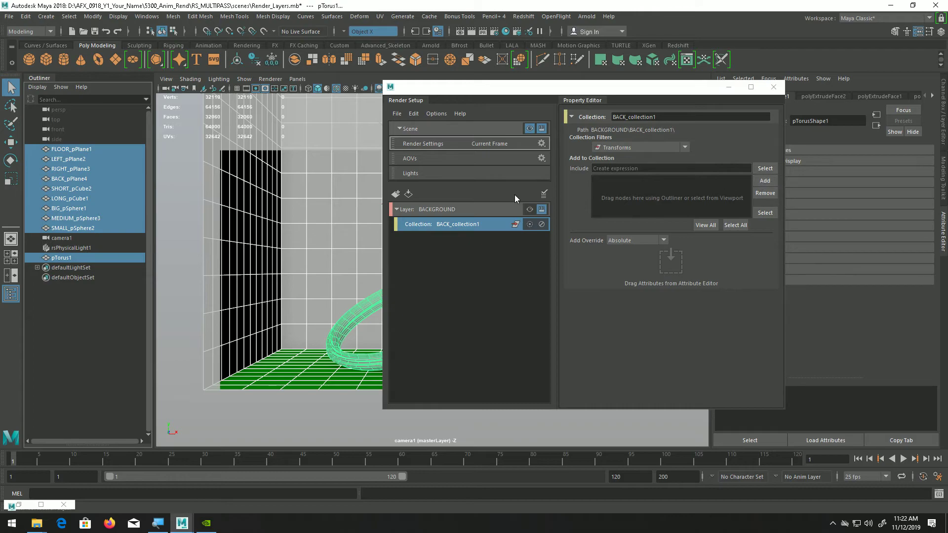
pyautogui.click(765, 181)
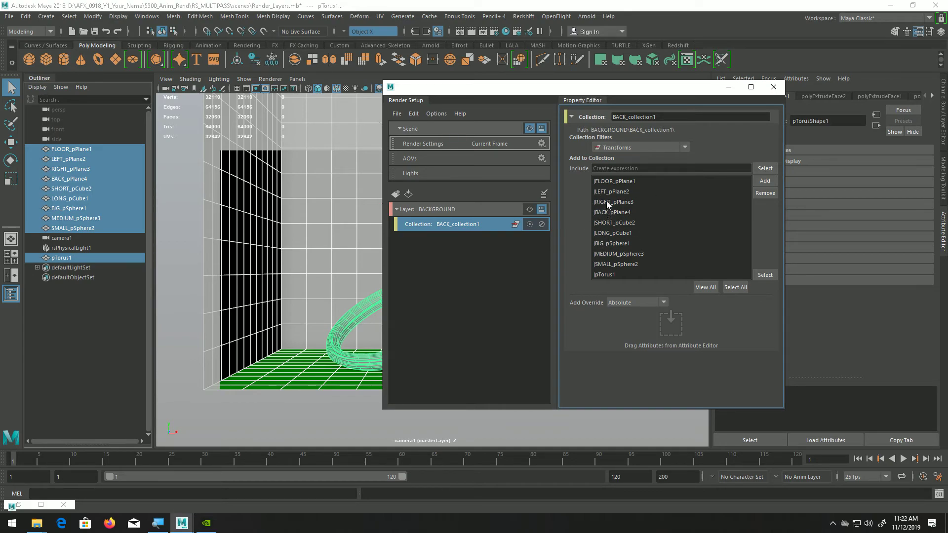
# Enable the Redshift visibility settings on the pTorus1 shape
pyautogui.moveTo(569, 93); pyautogui.dragTo(380, 91)
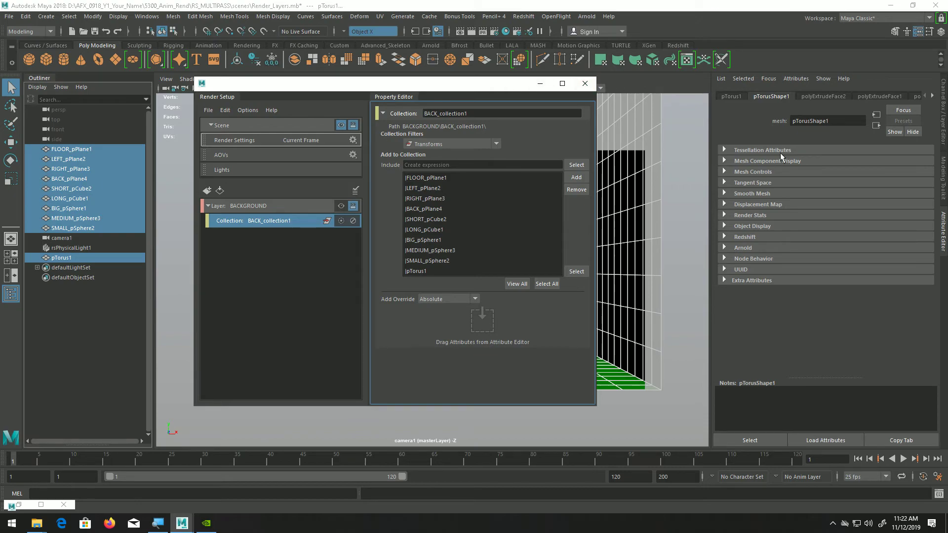
pyautogui.click(725, 237)
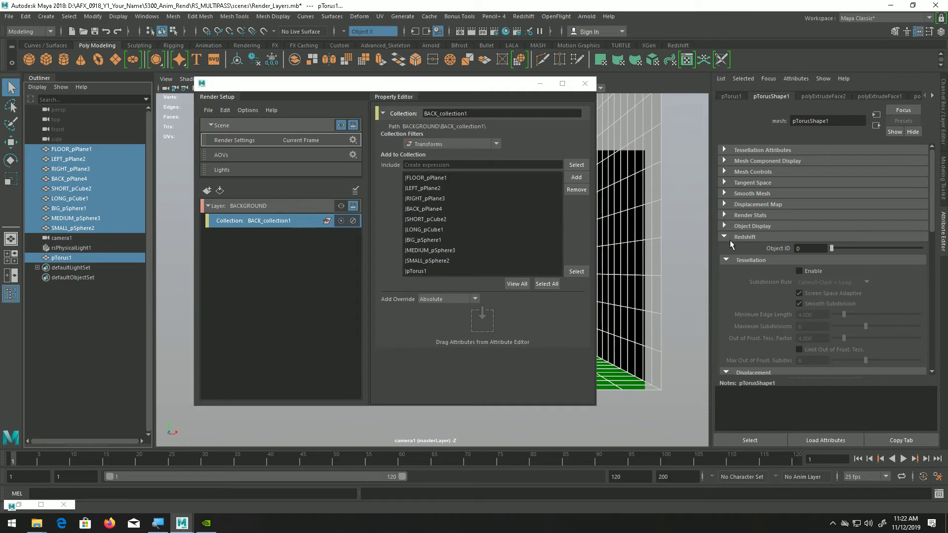
pyautogui.scroll(-3, 730, 245)
pyautogui.scroll(-6, 730, 241)
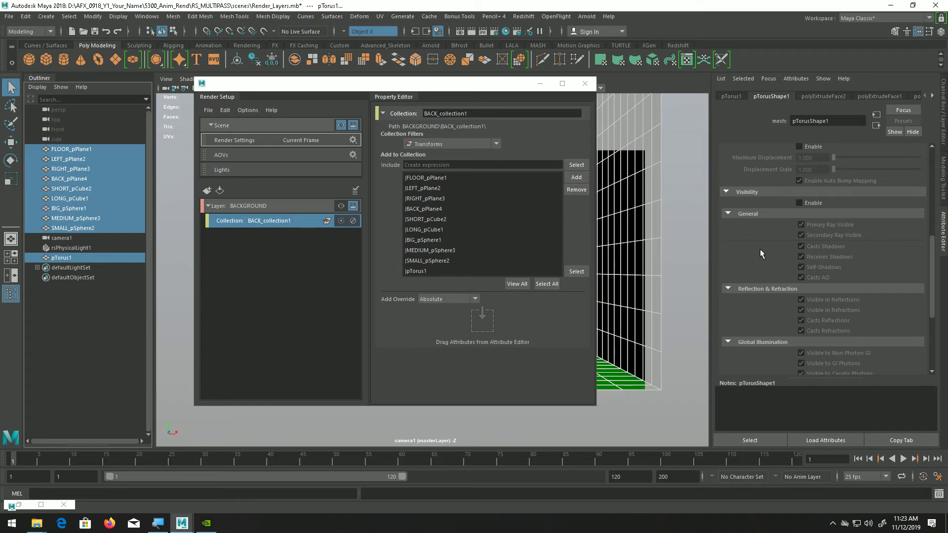
pyautogui.click(810, 202)
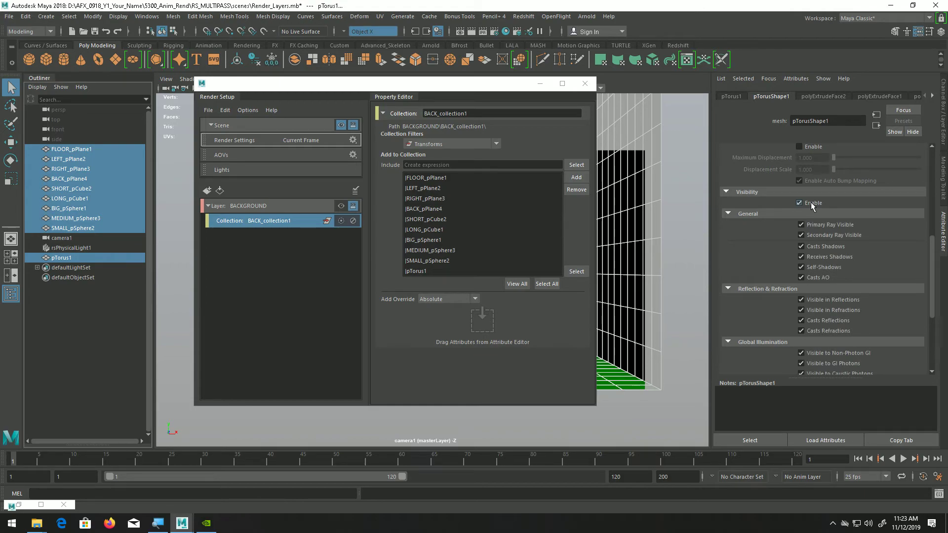
# Enable the Redshift visibility settings on FLOOR_pPlane1, LEFT_pPlane2 and RIGHT_pPlane3
pyautogui.click(64, 149)
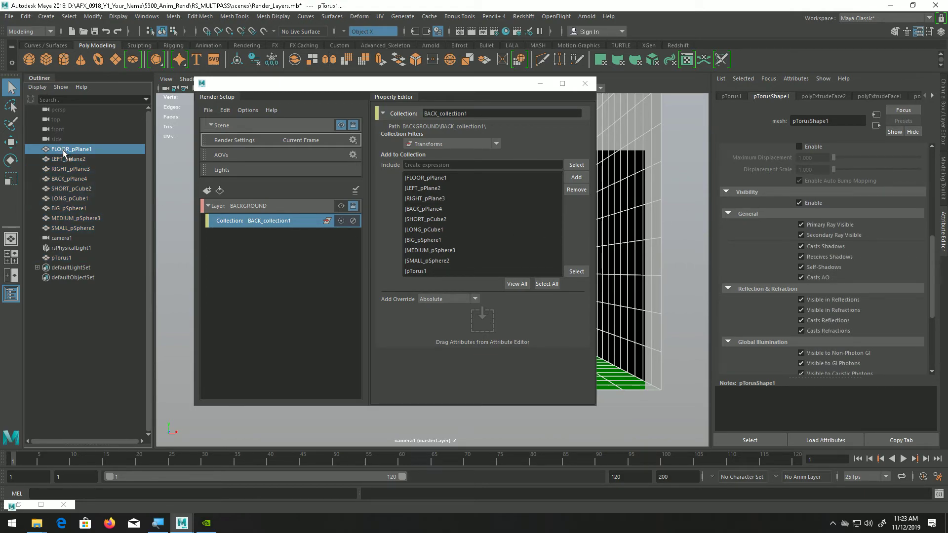
pyautogui.click(799, 202)
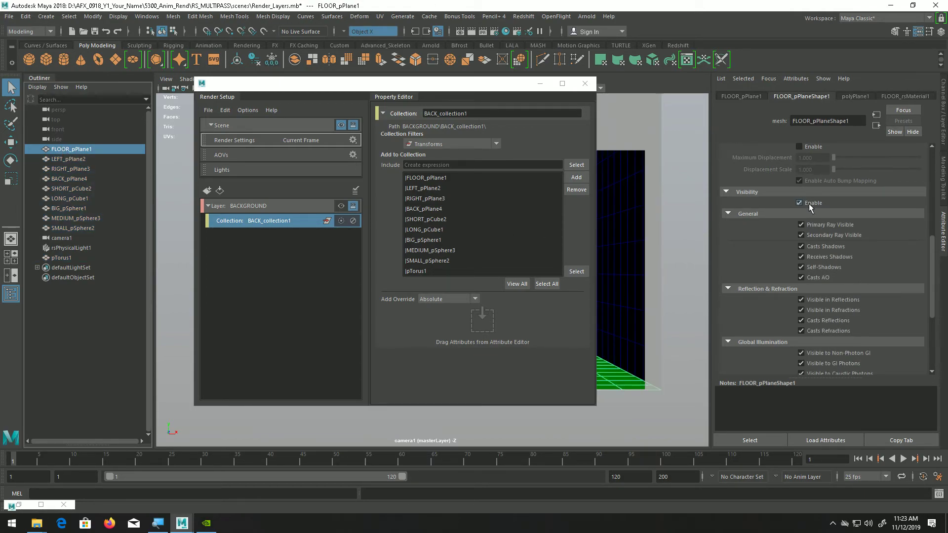
pyautogui.click(60, 159)
pyautogui.click(810, 203)
pyautogui.click(87, 170)
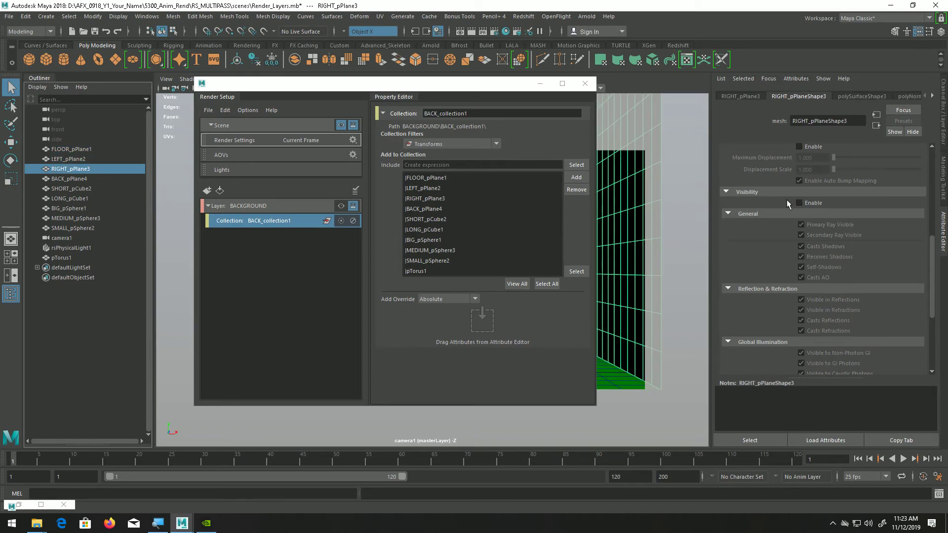
pyautogui.click(805, 204)
# Enable the Redshift visibility settings on BACK_pPlane4, SHORT_pCube2 and LONG_pCube1
pyautogui.click(76, 179)
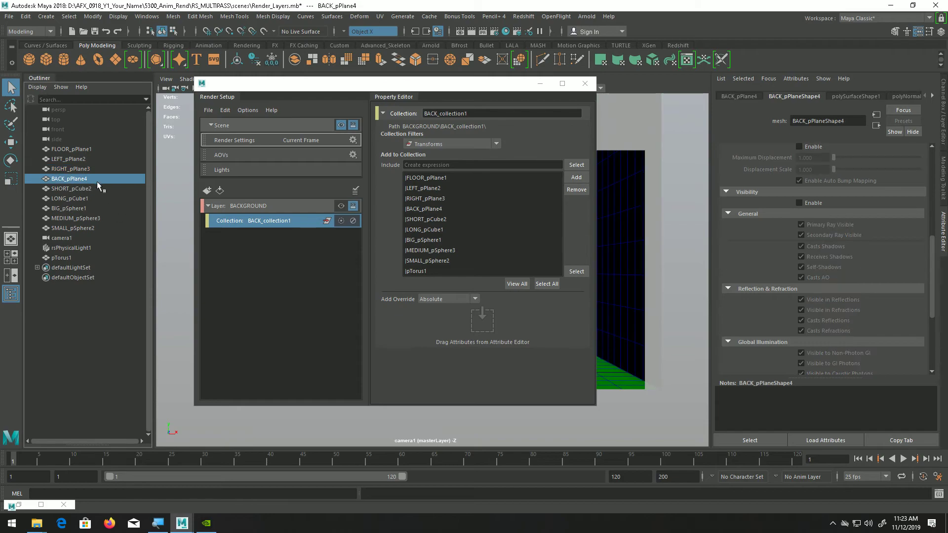
pyautogui.click(799, 203)
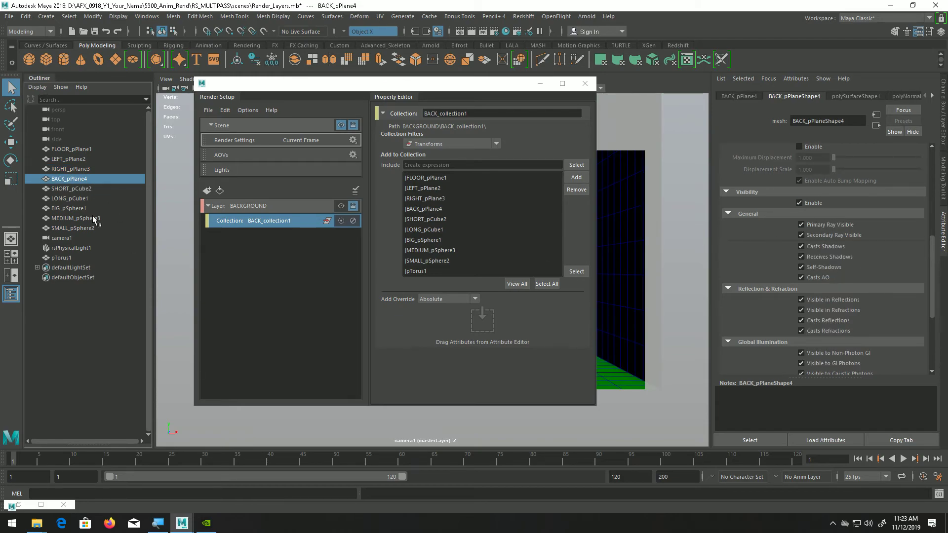
pyautogui.click(86, 187)
pyautogui.click(799, 203)
pyautogui.click(72, 198)
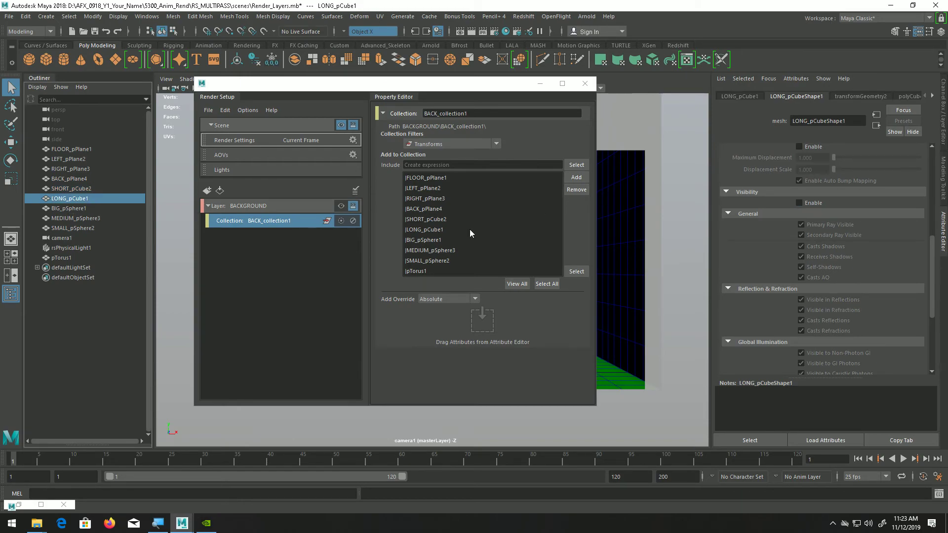
pyautogui.click(800, 203)
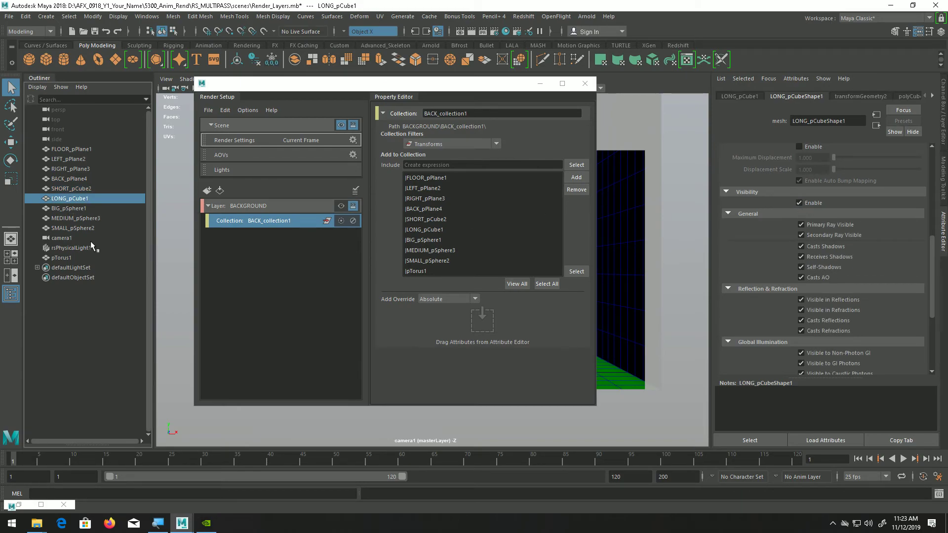
# Enable the Redshift visibility settings on BIG_pSphere1, MEDIUM_pSphere3 and SMALL_pSphere2, and make sure they are enabled on pTorus1
pyautogui.click(59, 209)
pyautogui.click(799, 203)
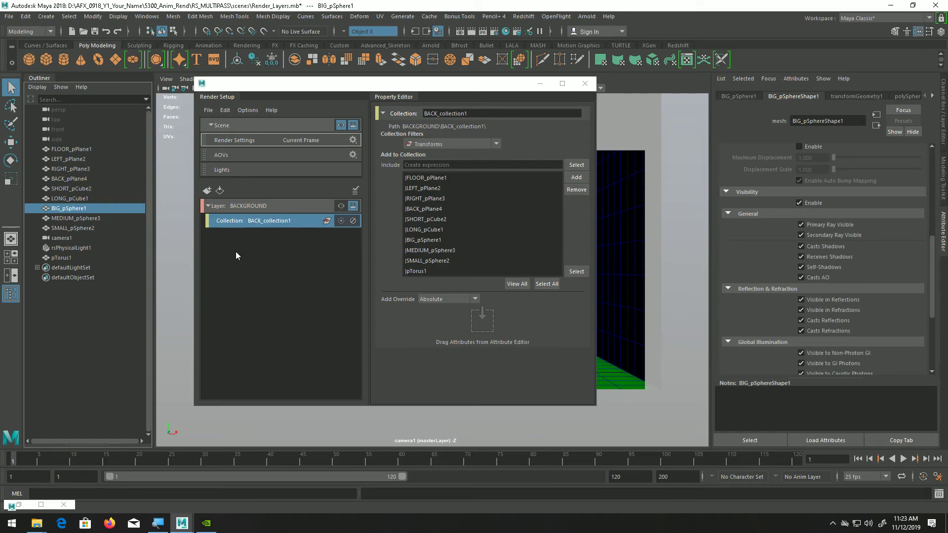
pyautogui.click(84, 219)
pyautogui.click(800, 203)
pyautogui.click(94, 228)
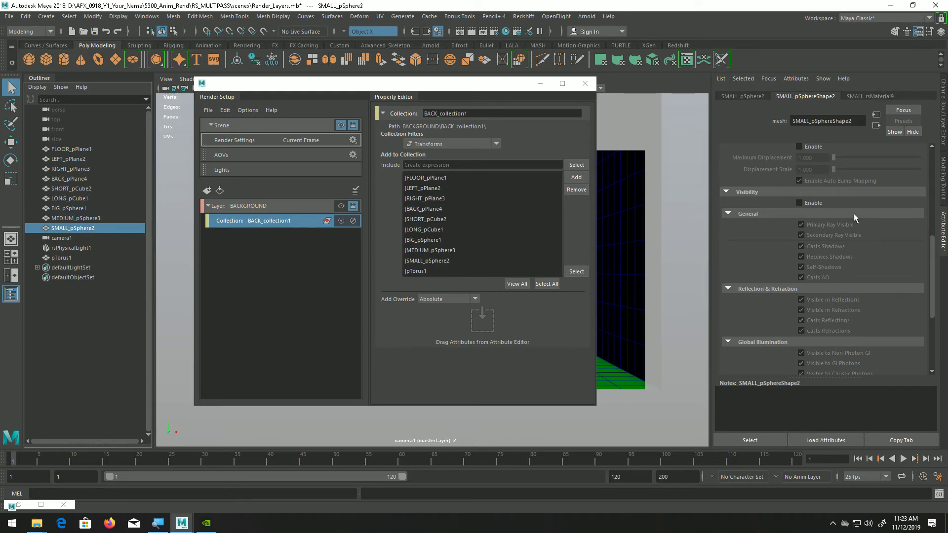
pyautogui.click(799, 202)
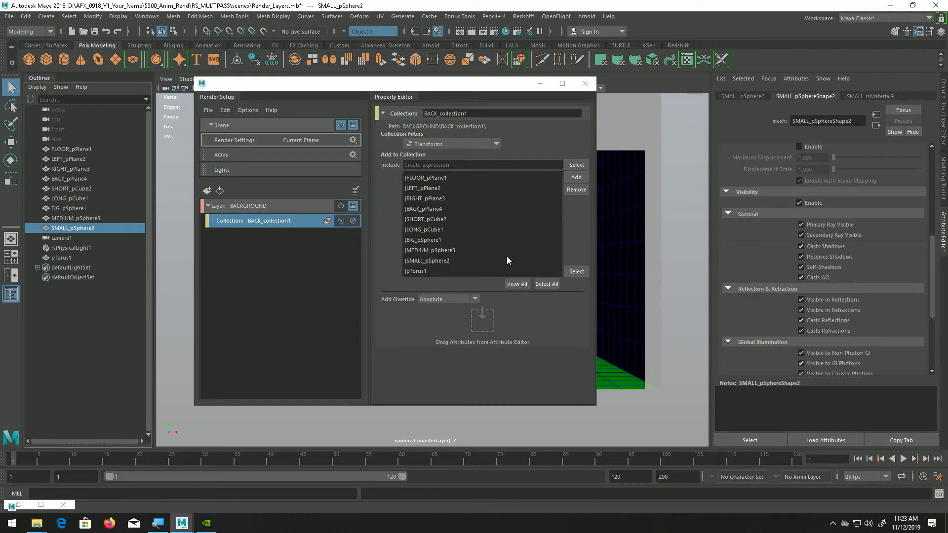
pyautogui.click(61, 258)
pyautogui.click(800, 202)
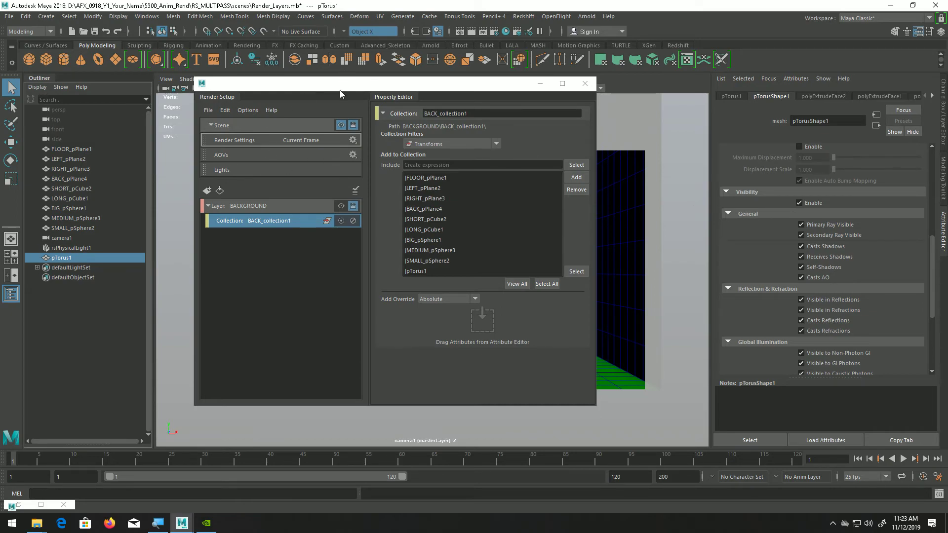
# Check the Redshift visibility settings of RIGHT_pPlane3 and FLOOR_pPlane1 by selecting each plane in the camera view
pyautogui.moveTo(357, 91); pyautogui.dragTo(102, 100)
pyautogui.click(618, 237)
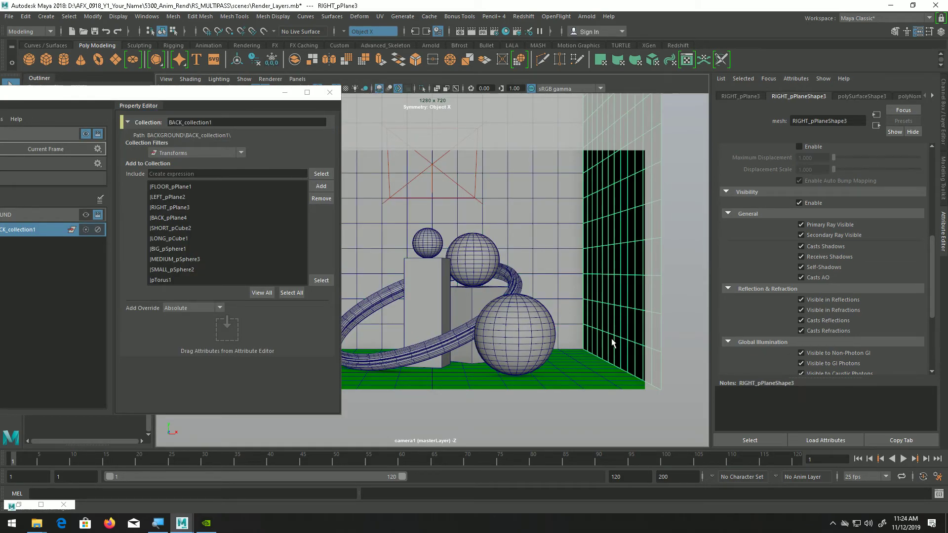
pyautogui.click(589, 376)
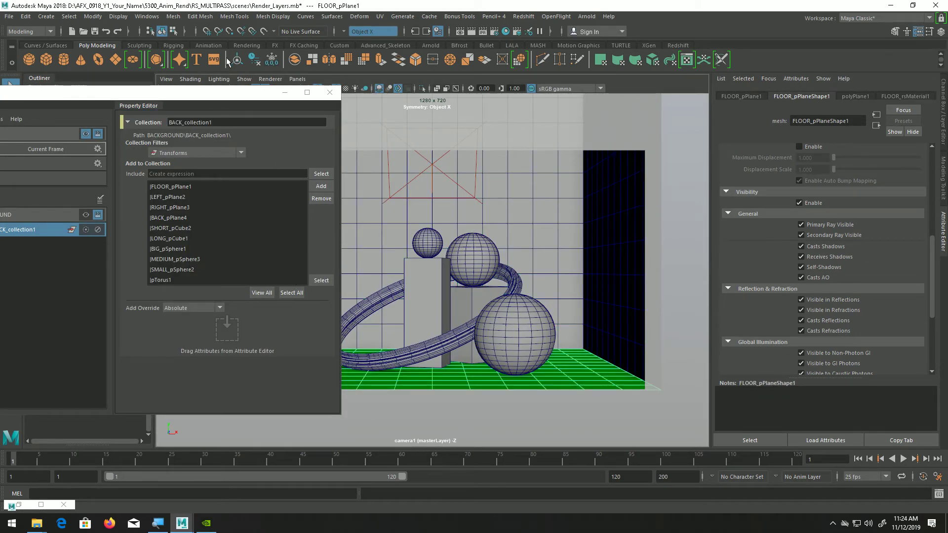
pyautogui.moveTo(231, 93); pyautogui.dragTo(519, 96)
# Add an absolute override for LEFT_pPlane2's Primary Ray Visible attribute to BACK_collection1
pyautogui.click(249, 178)
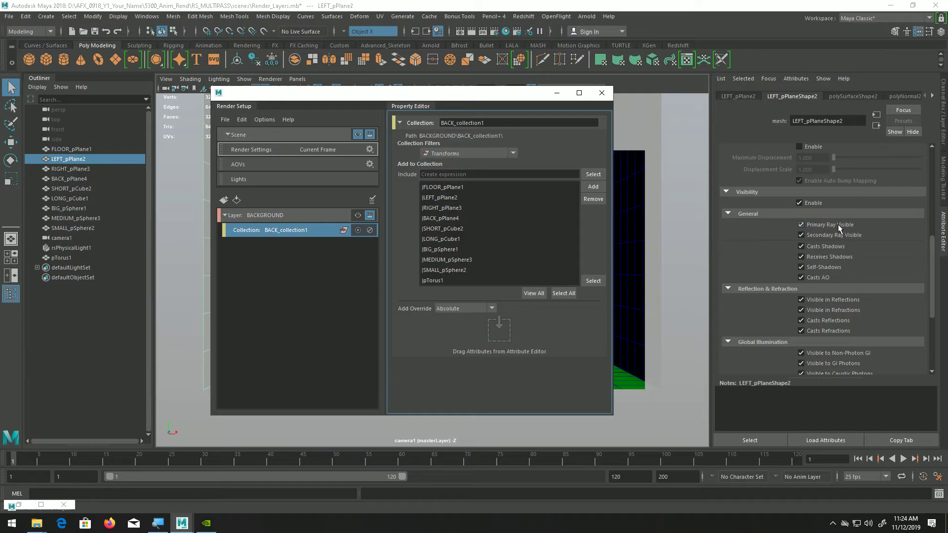
pyautogui.moveTo(539, 94); pyautogui.dragTo(221, 158)
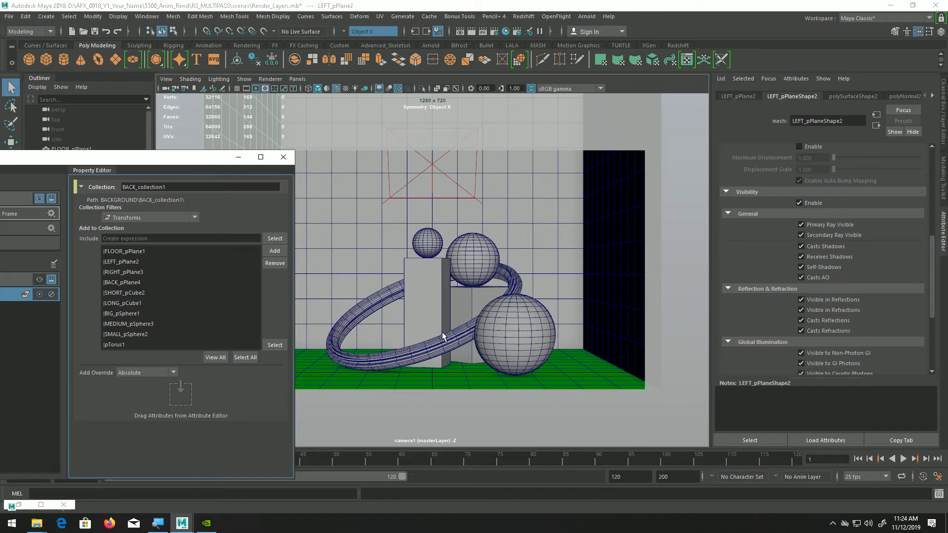
pyautogui.moveTo(180, 169); pyautogui.dragTo(405, 93)
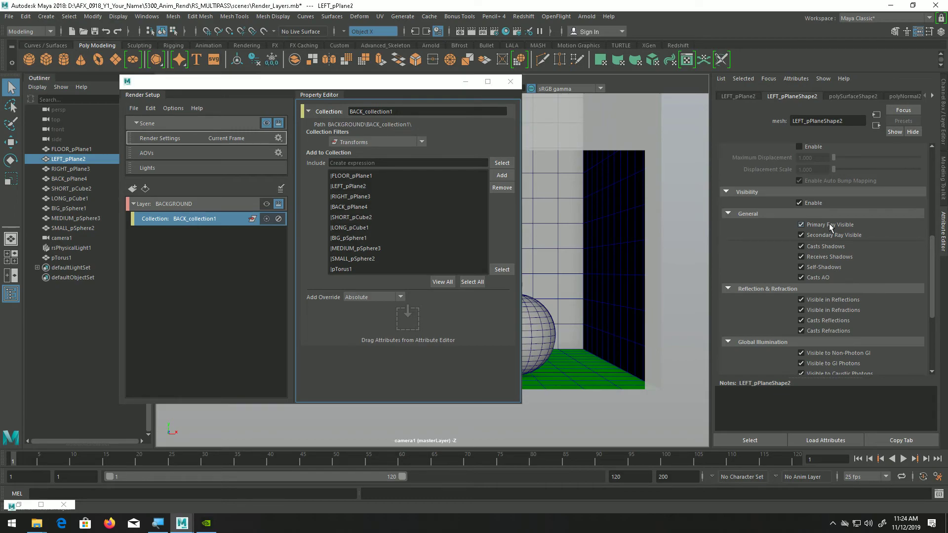
pyautogui.moveTo(829, 226); pyautogui.dragTo(793, 241)
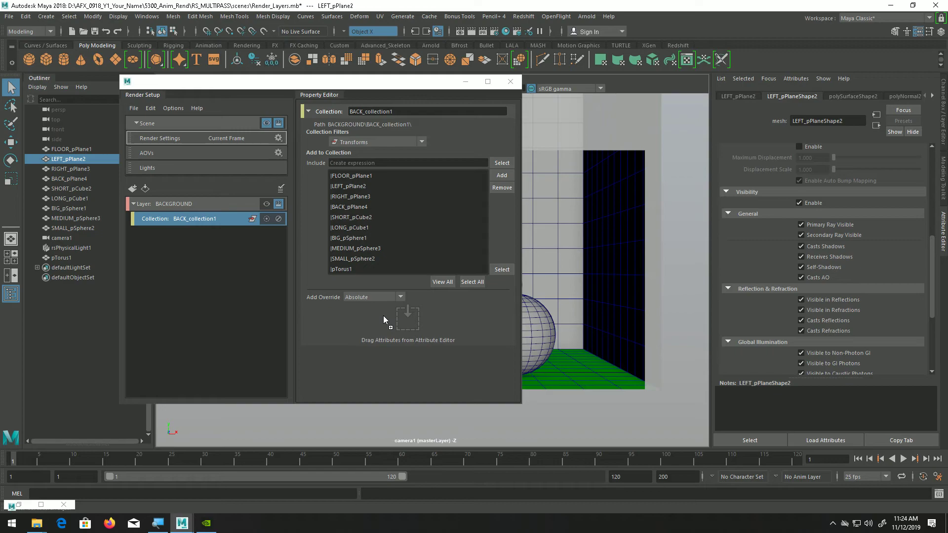
pyautogui.moveTo(383, 316); pyautogui.dragTo(383, 316)
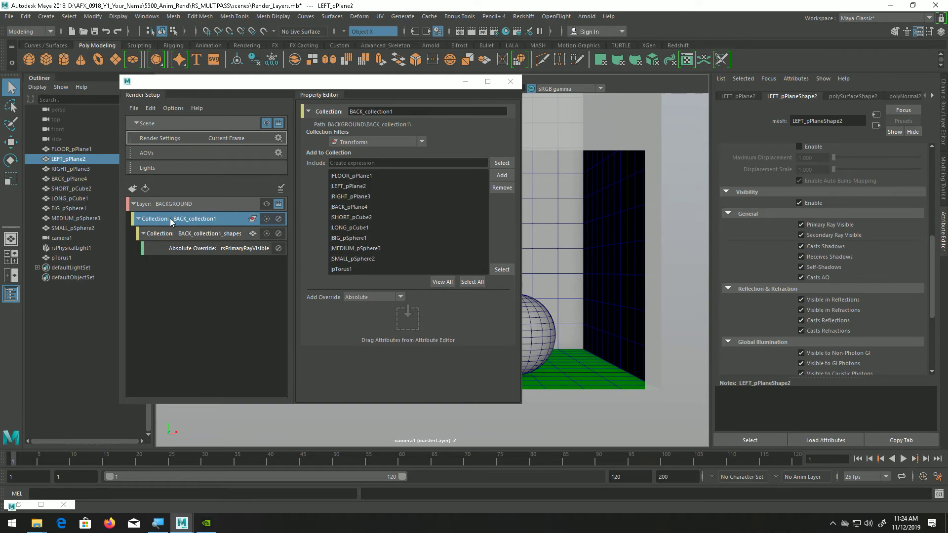
pyautogui.click(18, 505)
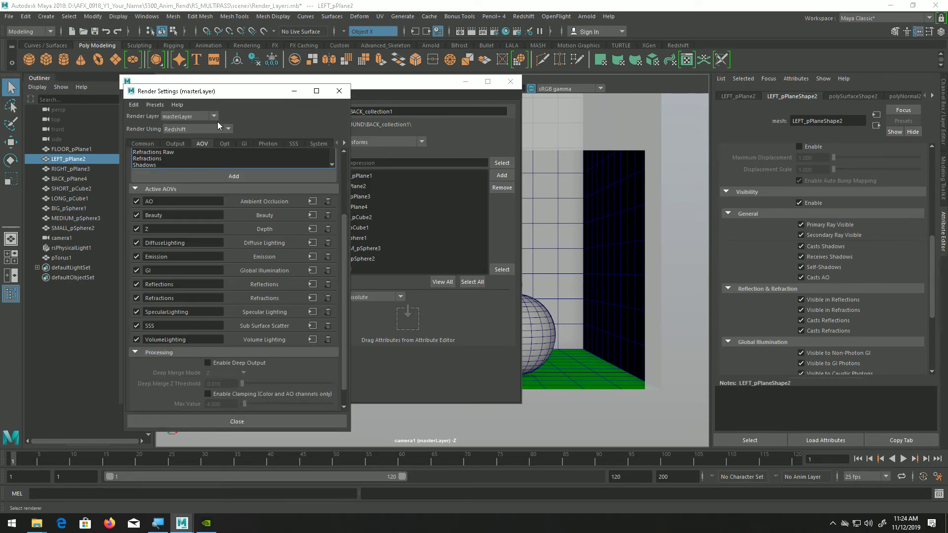
pyautogui.moveTo(220, 91); pyautogui.dragTo(678, 77)
pyautogui.click(801, 105)
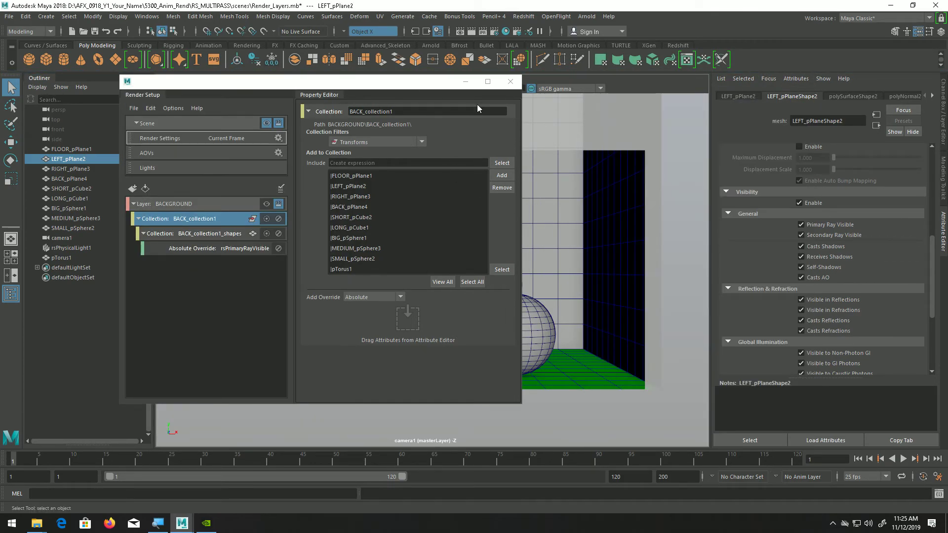
# Open the Redshift Render View, make the BACKGROUND layer visible and start an interactive render from camera1
pyautogui.click(523, 17)
pyautogui.click(531, 34)
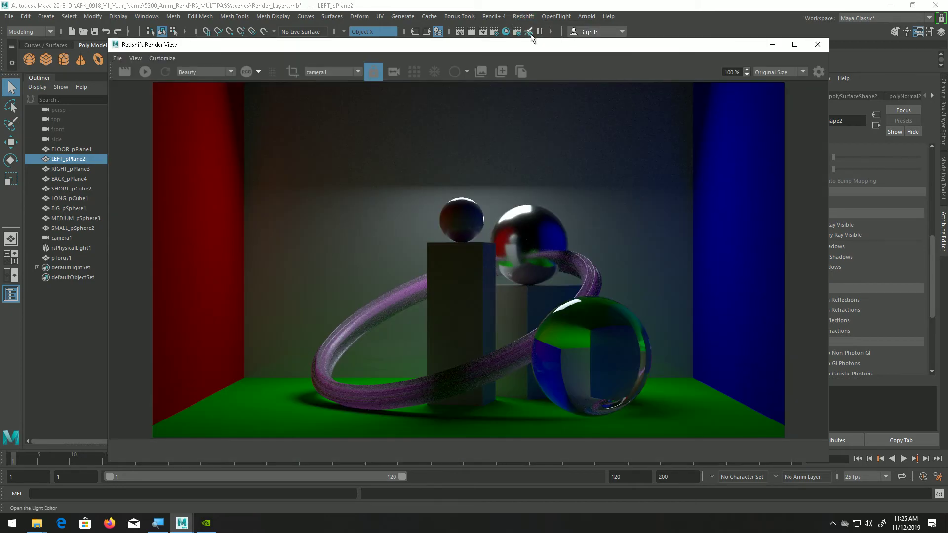
pyautogui.moveTo(370, 45); pyautogui.dragTo(358, 295)
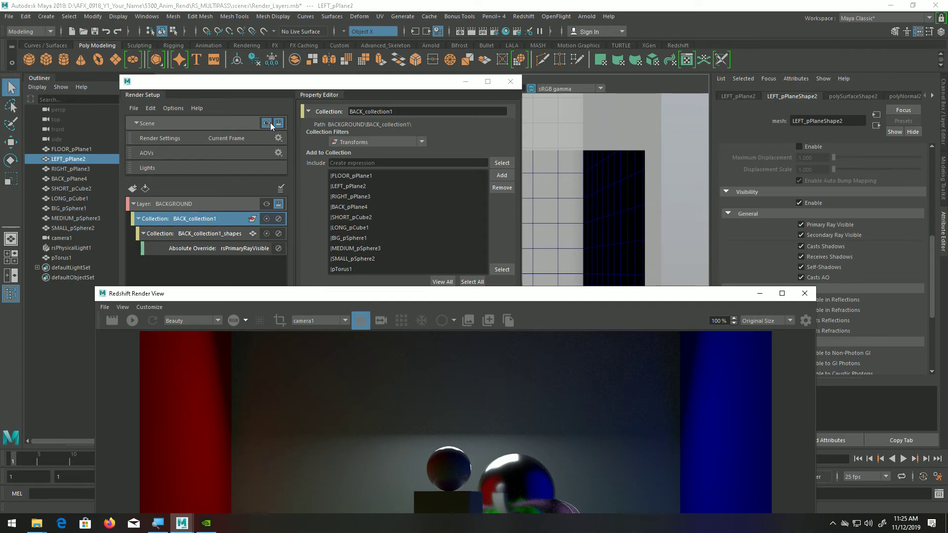
pyautogui.click(264, 204)
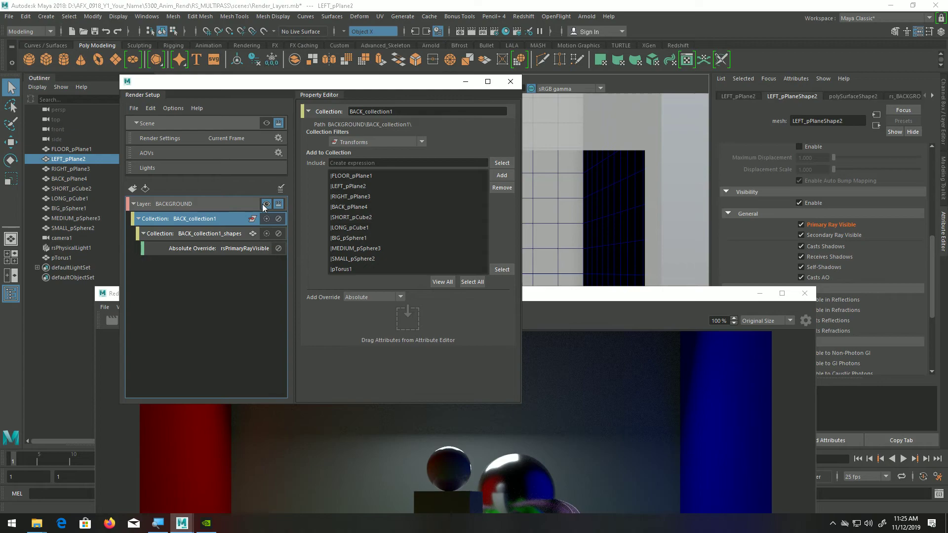
pyautogui.moveTo(597, 303); pyautogui.dragTo(548, 191)
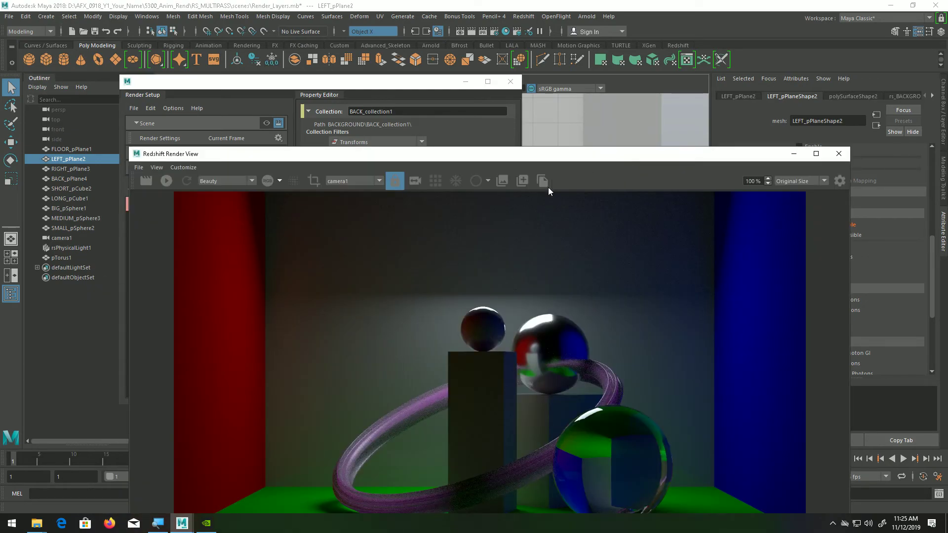
pyautogui.click(167, 181)
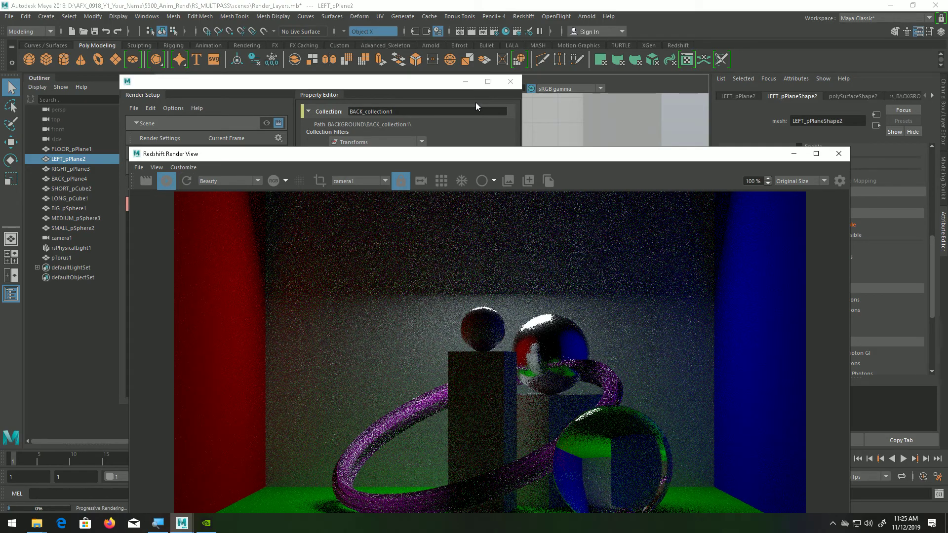
# Compare the render of the master Scene with the BACKGROUND layer, turning off the layer's Primary Ray Visible override
pyautogui.click(481, 108)
pyautogui.click(612, 165)
pyautogui.moveTo(613, 163); pyautogui.dragTo(369, 222)
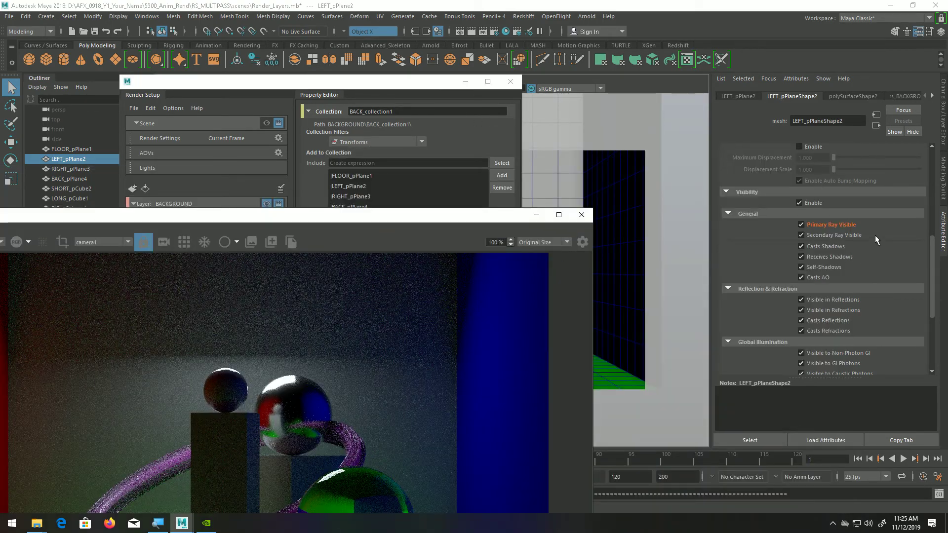
pyautogui.click(342, 82)
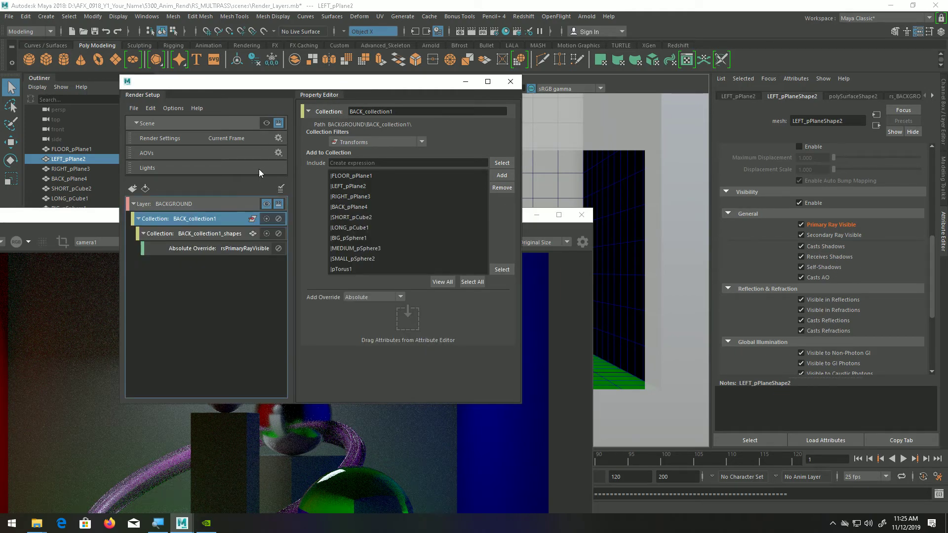
pyautogui.click(267, 123)
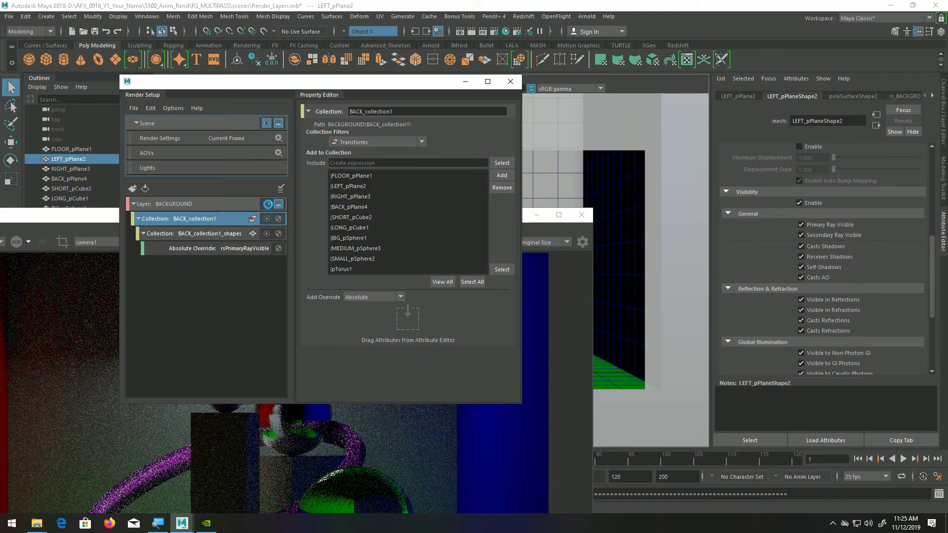
pyautogui.click(266, 203)
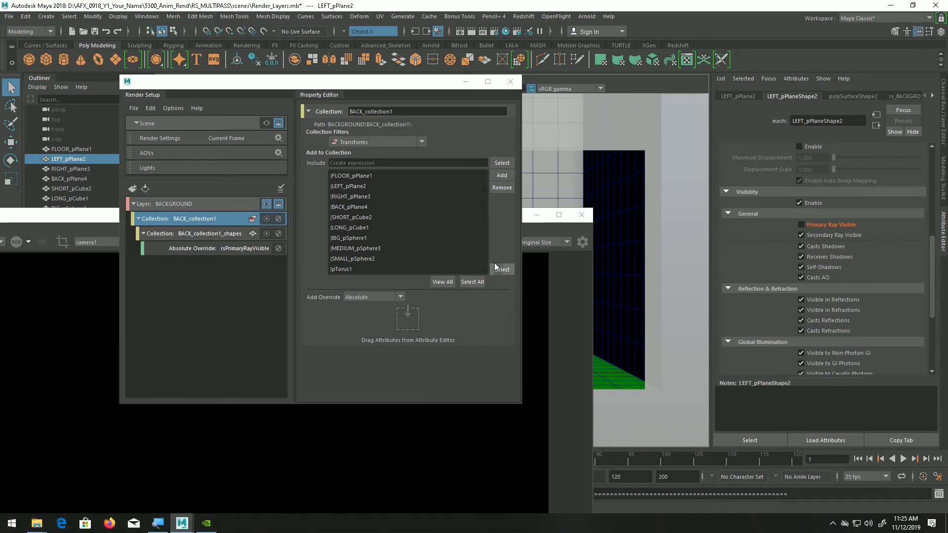
# Create an absolute override for RIGHT_pPlane3's Primary Ray Visible in the visible layer and keep the attribute on
pyautogui.click(529, 225)
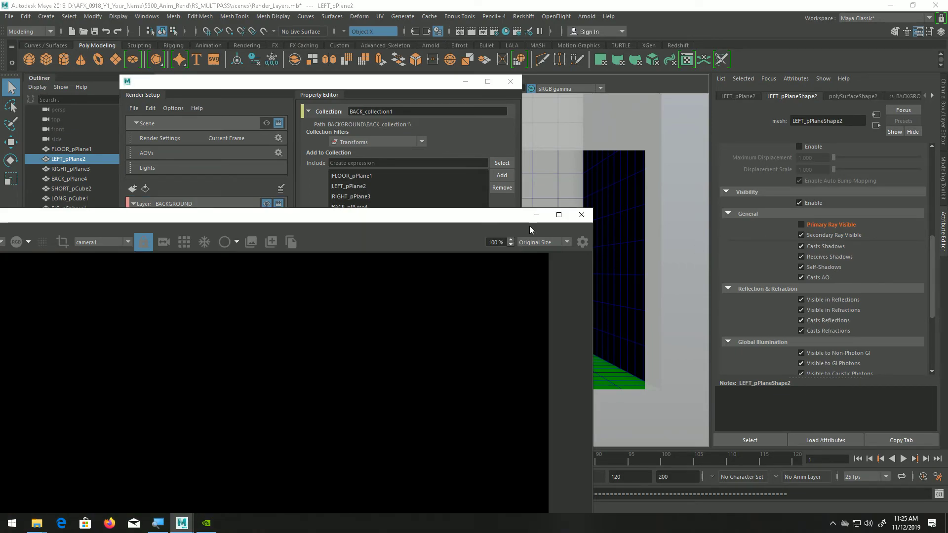
pyautogui.moveTo(517, 222); pyautogui.dragTo(637, 170)
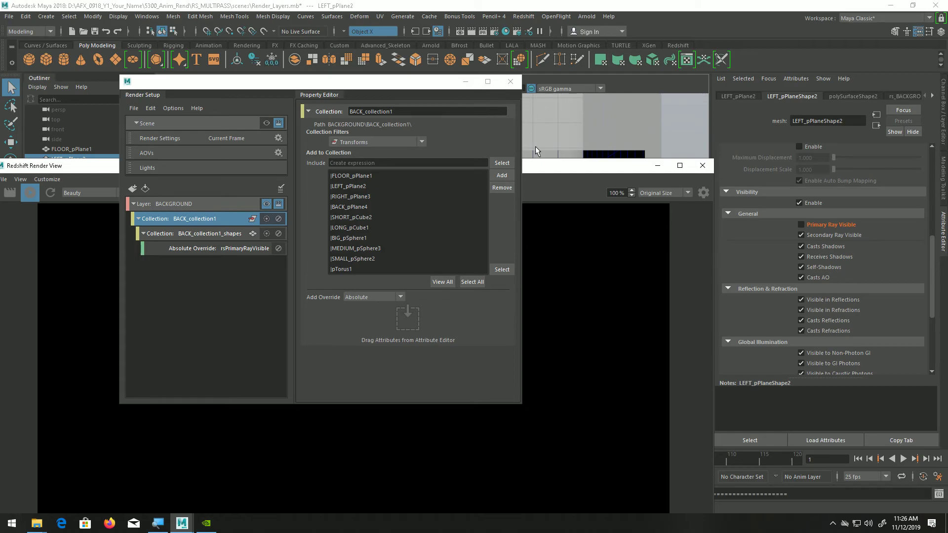
pyautogui.moveTo(557, 169); pyautogui.dragTo(302, 243)
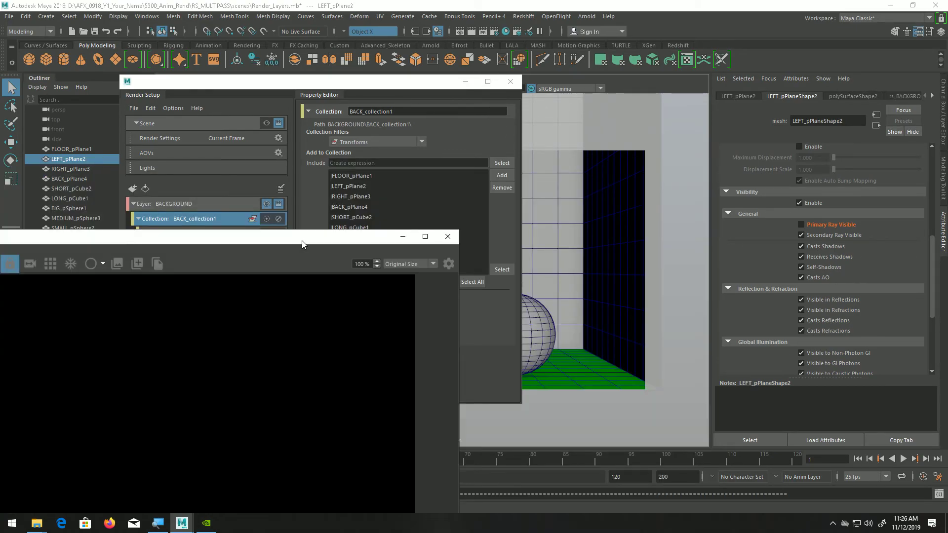
pyautogui.click(615, 238)
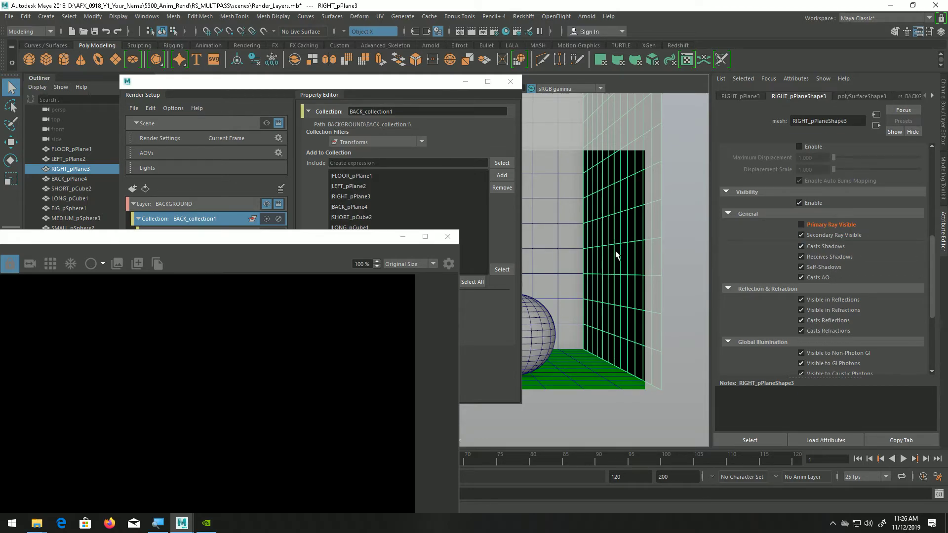
pyautogui.rightClick(828, 226)
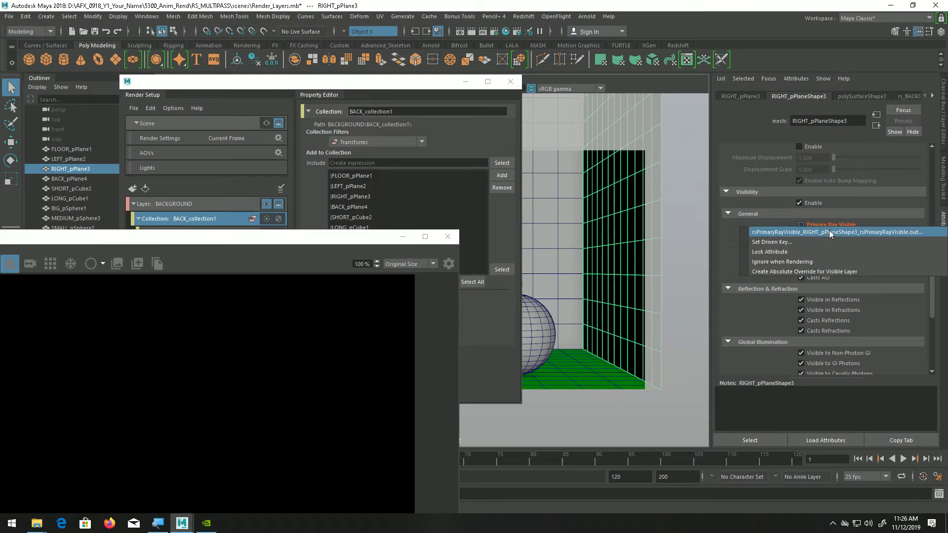
pyautogui.click(818, 271)
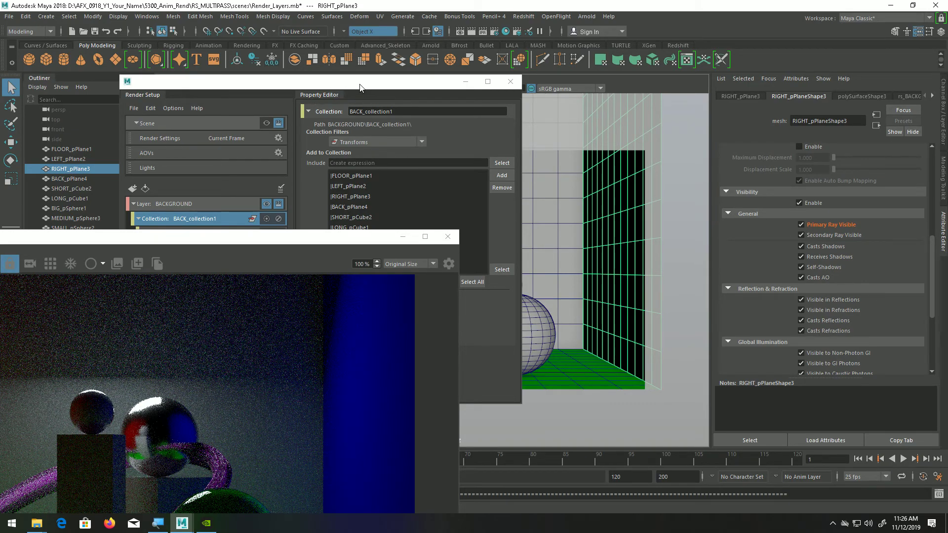
# Create an absolute override for FLOOR_pPlane1's Primary Ray Visible in the visible BACKGROUND layer
pyautogui.moveTo(193, 242); pyautogui.dragTo(193, 208)
pyautogui.moveTo(487, 64); pyautogui.dragTo(551, 52)
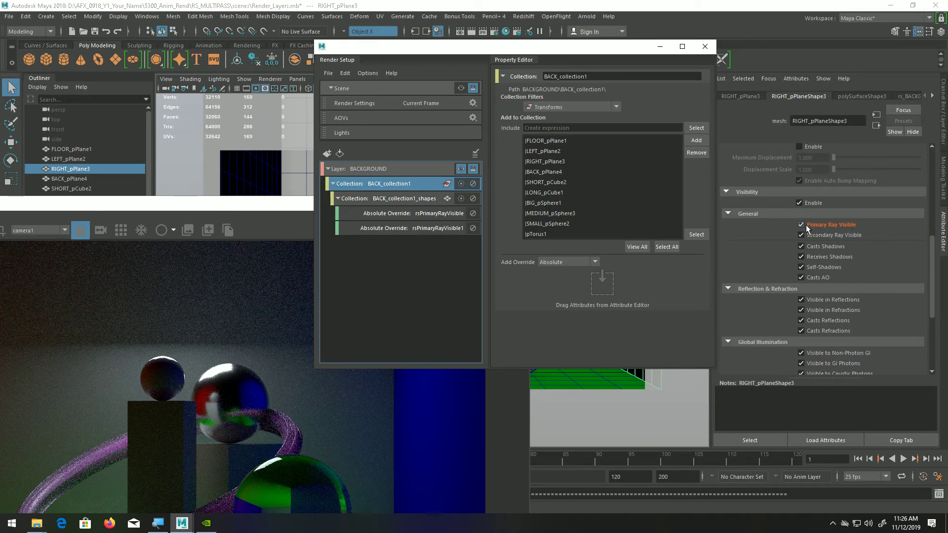
pyautogui.click(562, 379)
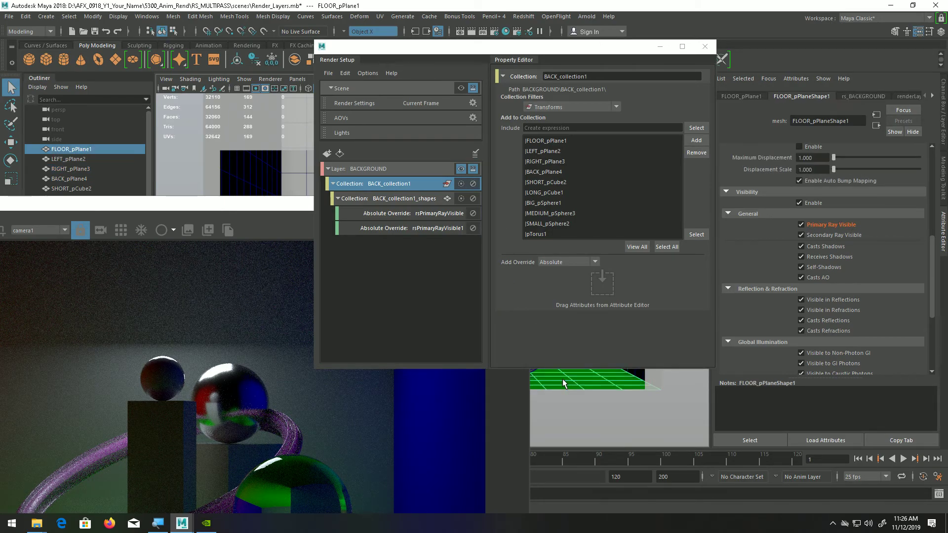
pyautogui.rightClick(825, 226)
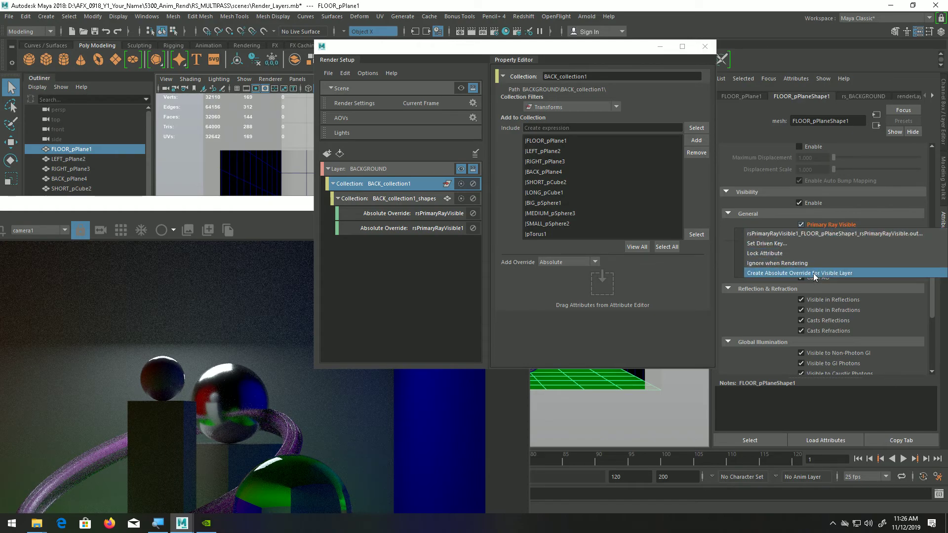
pyautogui.click(815, 275)
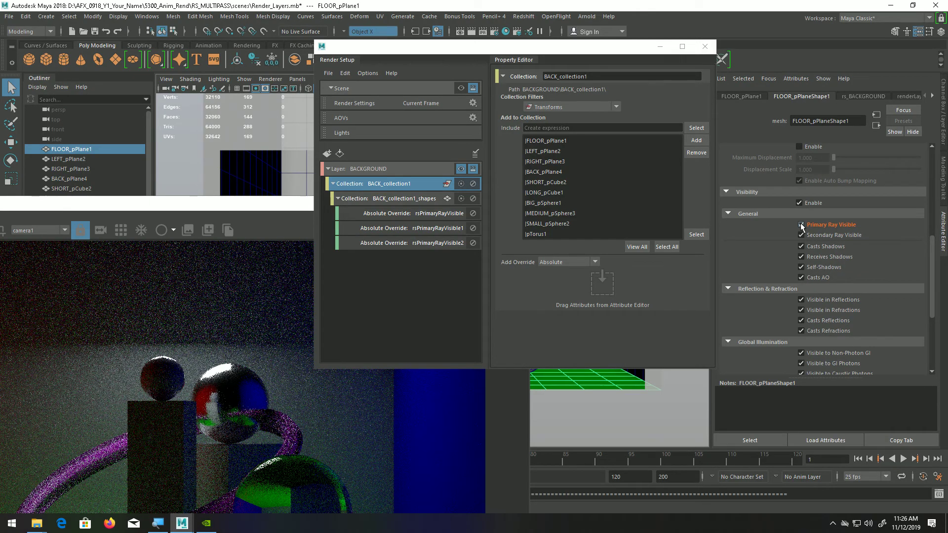
# Turn FLOOR_pPlane1's Primary Ray Visible off and back on to compare the result in the Redshift Render View
pyautogui.click(801, 225)
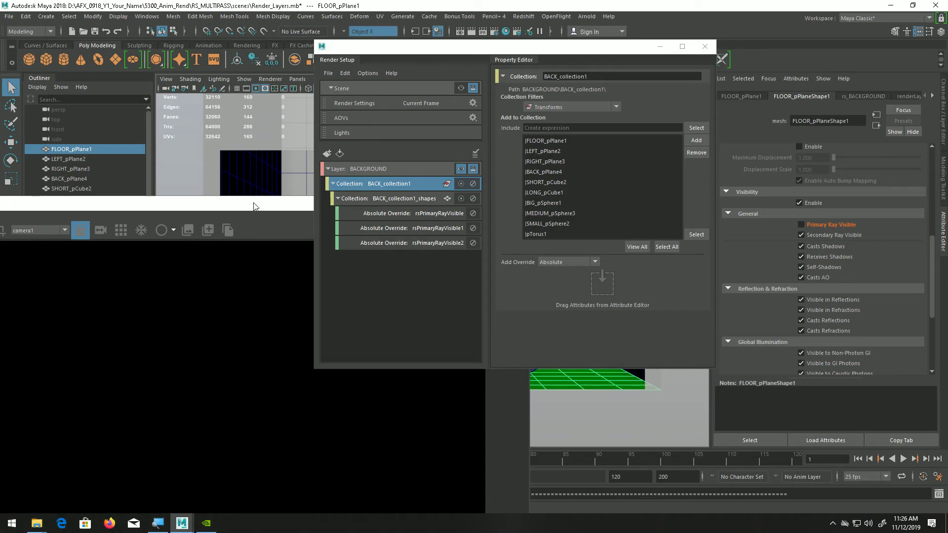
pyautogui.moveTo(253, 209); pyautogui.dragTo(463, 69)
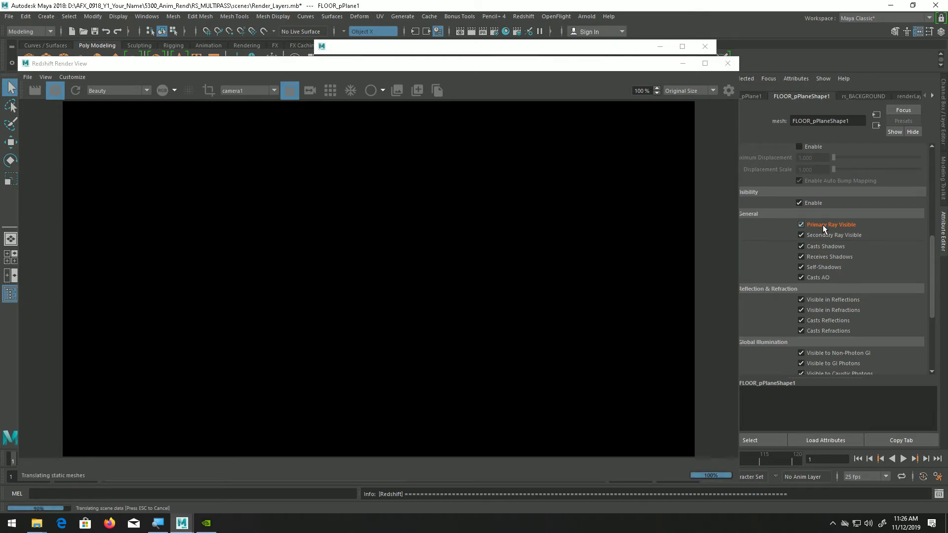
pyautogui.click(822, 225)
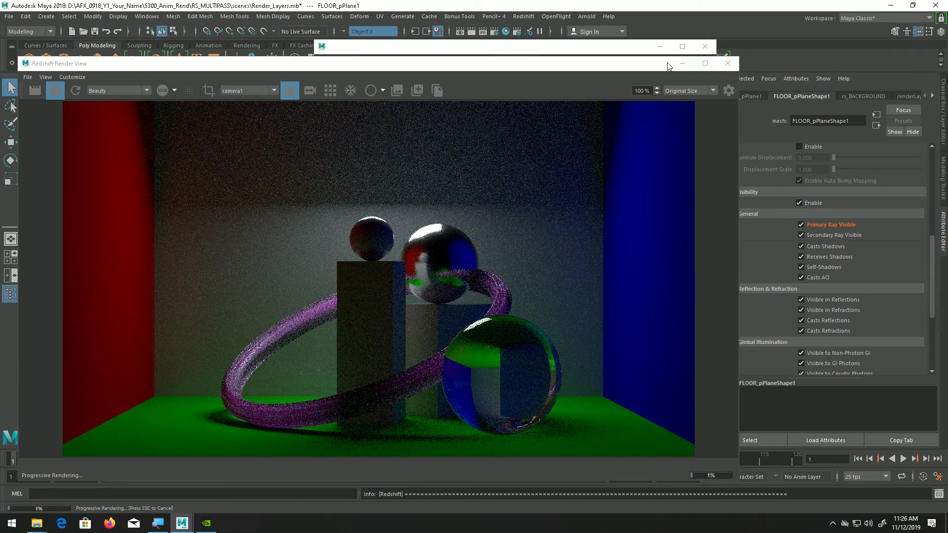
# Test switching the individual Primary Ray Visible overrides off and on, and delete all three from BACK_collection1_shapes
pyautogui.click(619, 48)
pyautogui.click(419, 215)
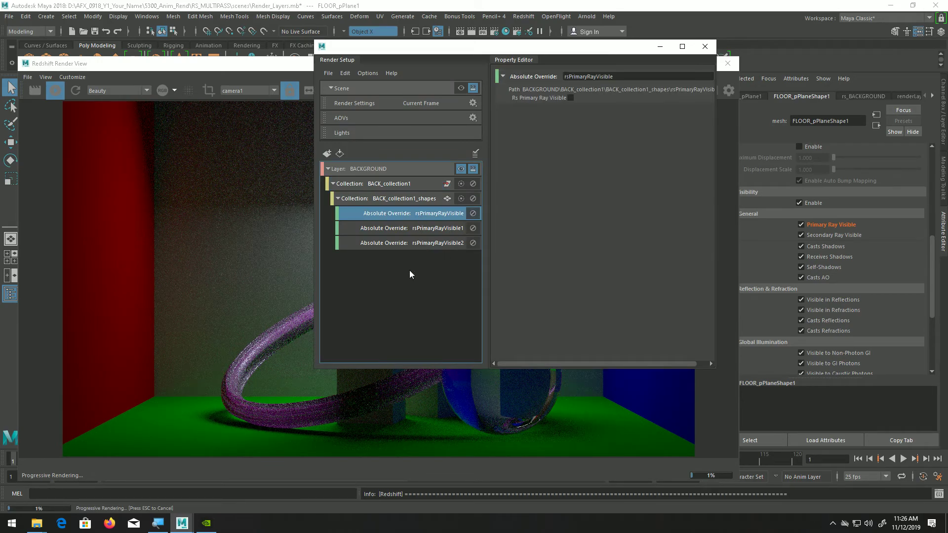
pyautogui.keyDown('shift'); pyautogui.click(416, 249); pyautogui.keyUp('shift')
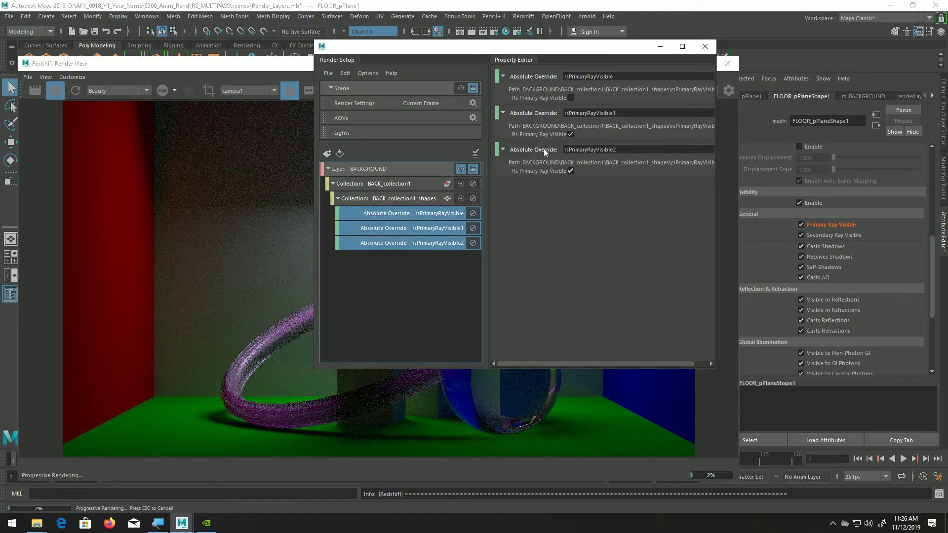
pyautogui.click(571, 134)
pyautogui.click(570, 171)
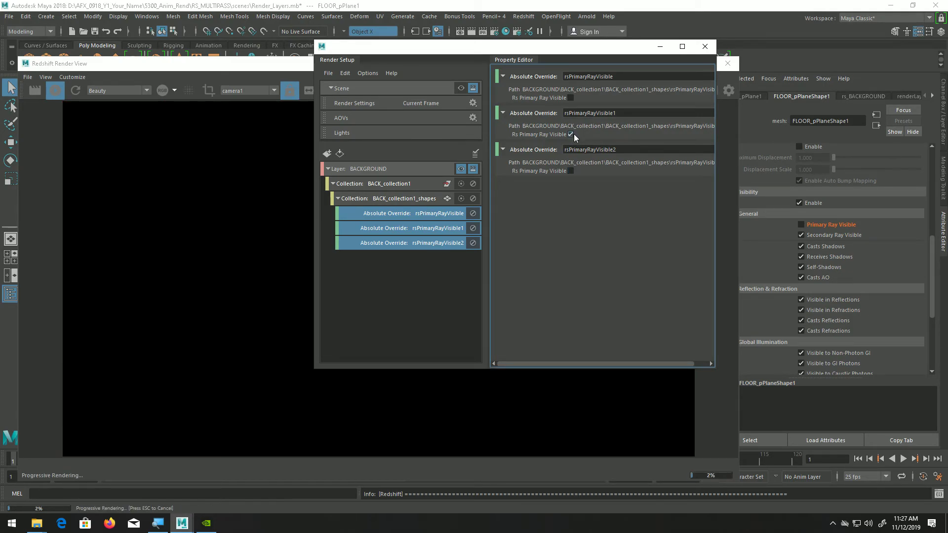
pyautogui.rightClick(452, 213)
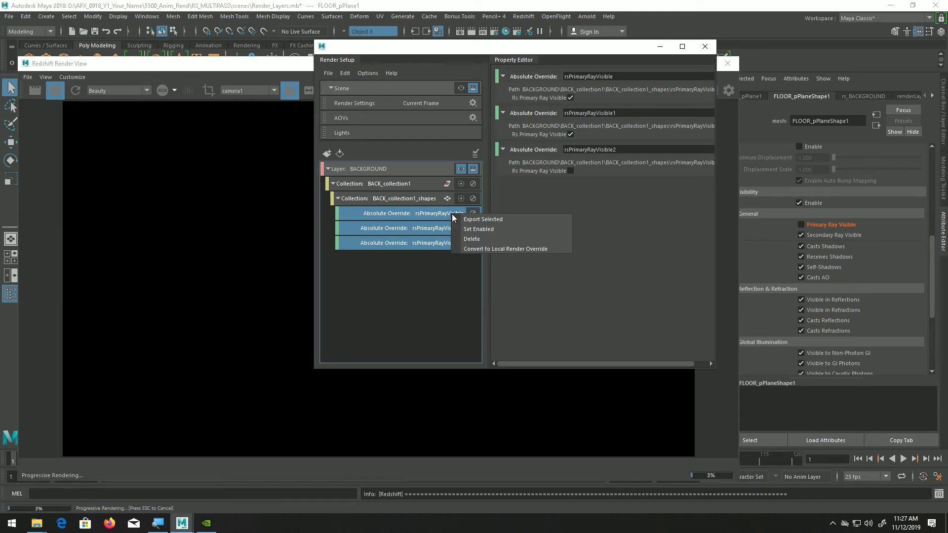
pyautogui.click(475, 238)
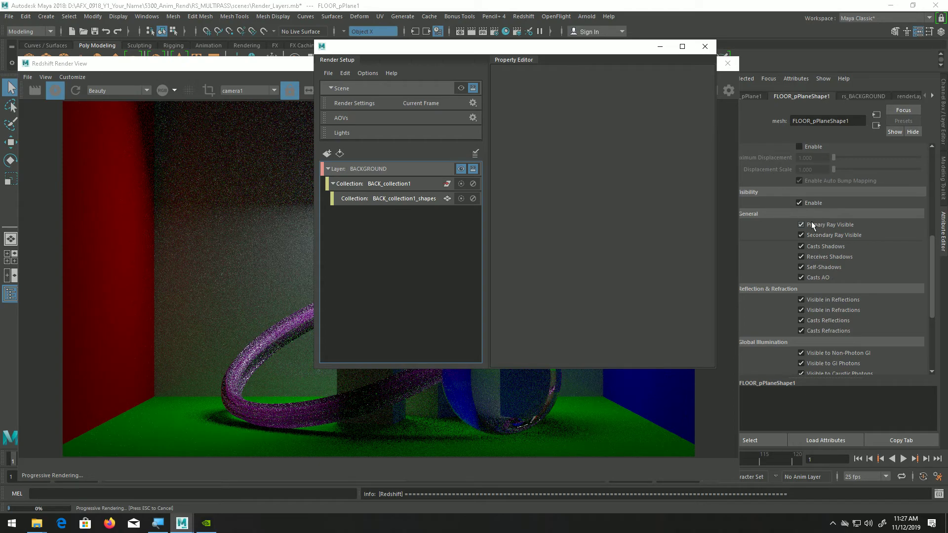
# Create an absolute override for FLOOR_pPlane1's Primary Ray Visible in the visible layer and turn the attribute off and back on
pyautogui.click(408, 198)
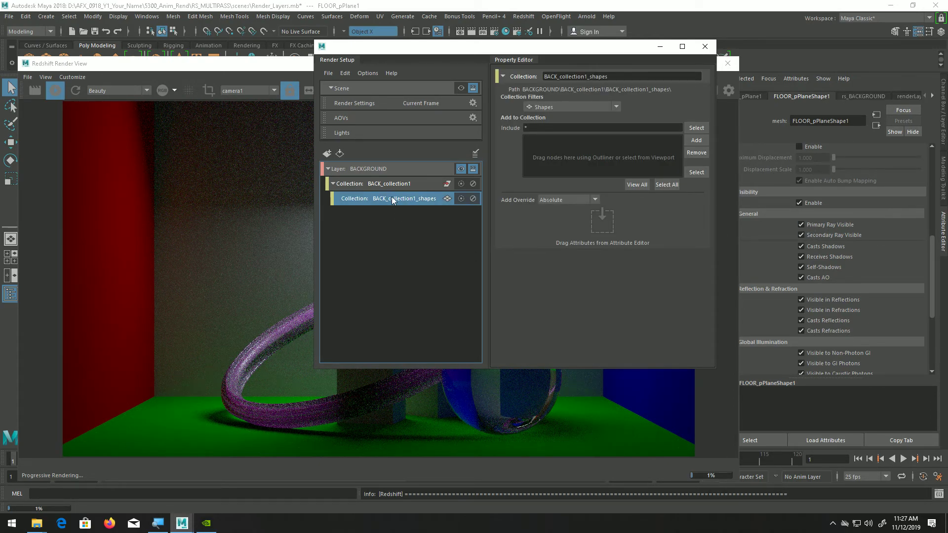
pyautogui.rightClick(818, 226)
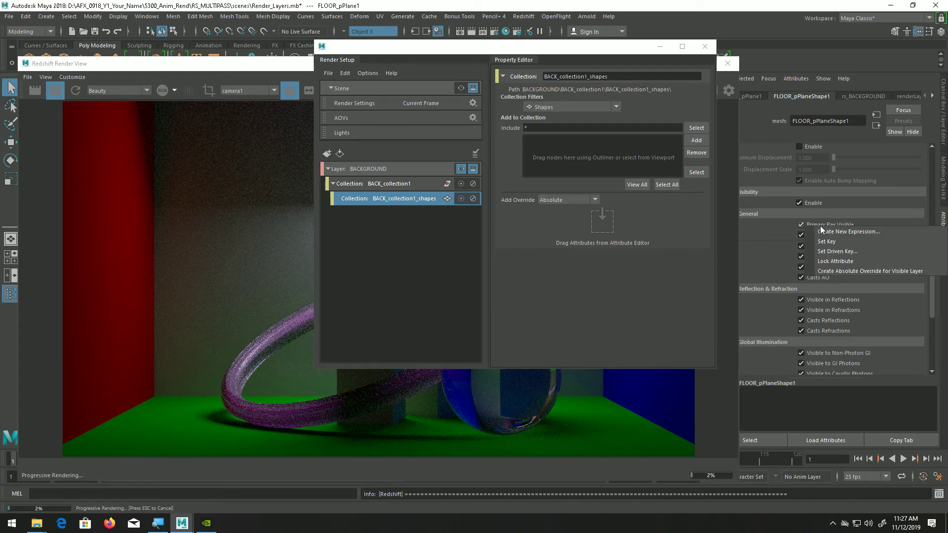
pyautogui.click(590, 49)
pyautogui.click(314, 66)
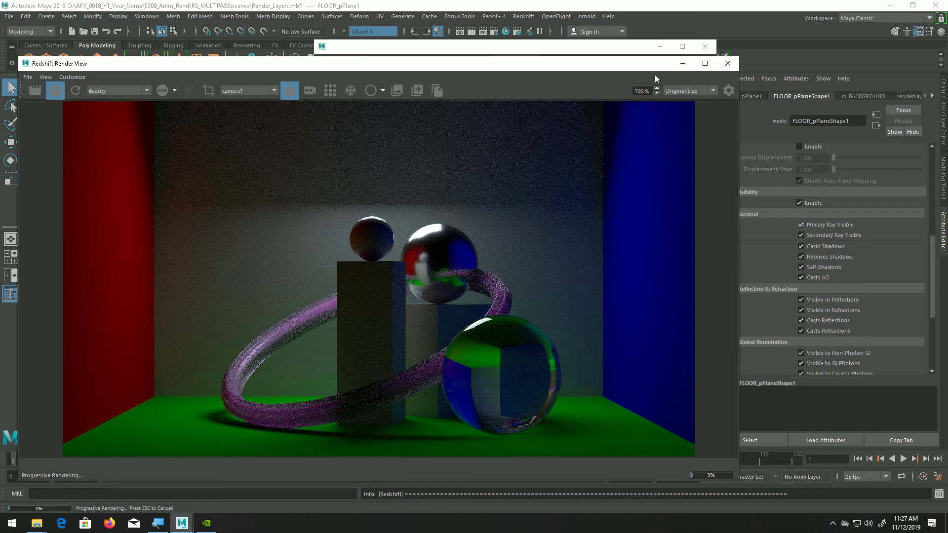
pyautogui.click(682, 66)
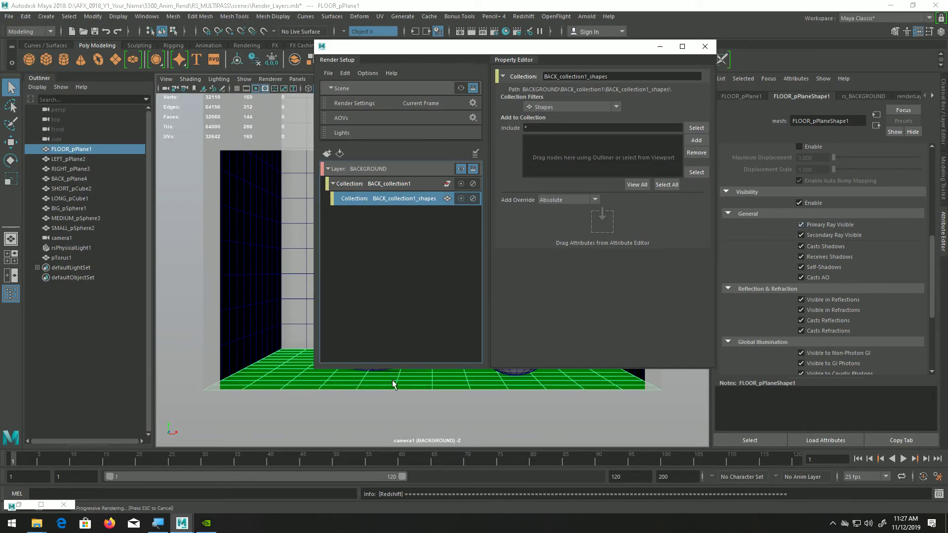
pyautogui.rightClick(829, 225)
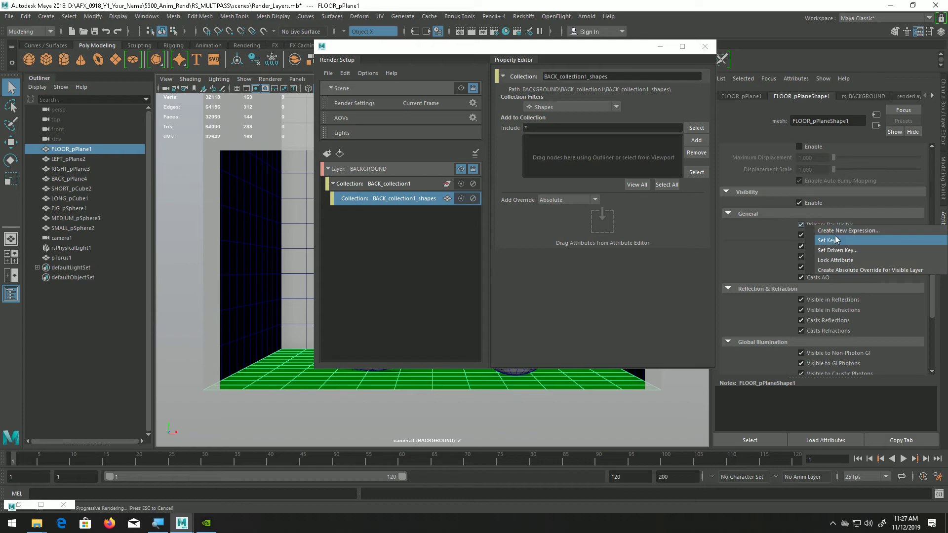
pyautogui.click(836, 270)
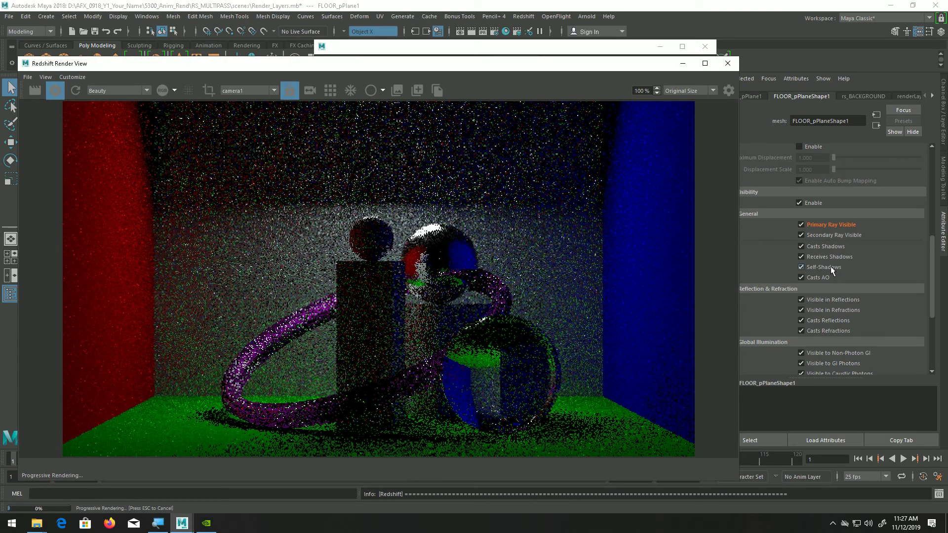
pyautogui.click(802, 225)
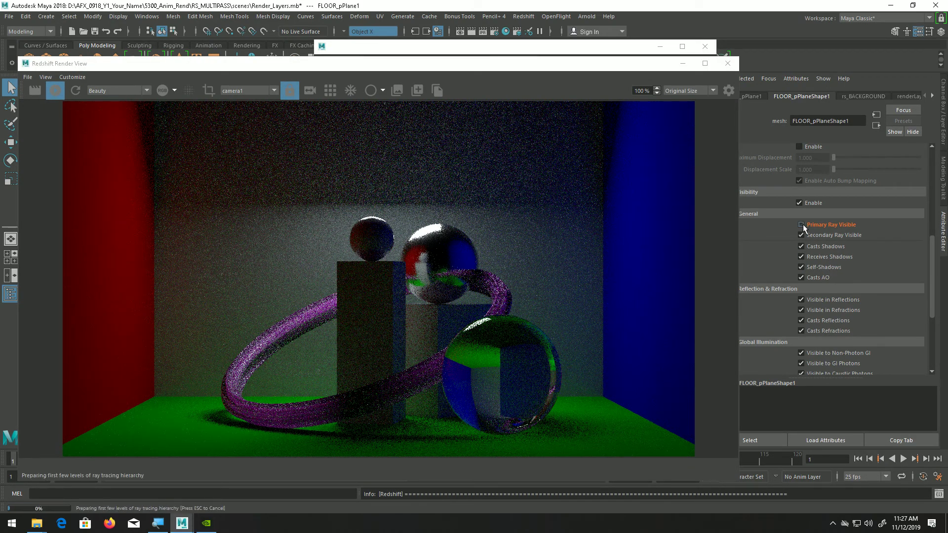
pyautogui.click(801, 224)
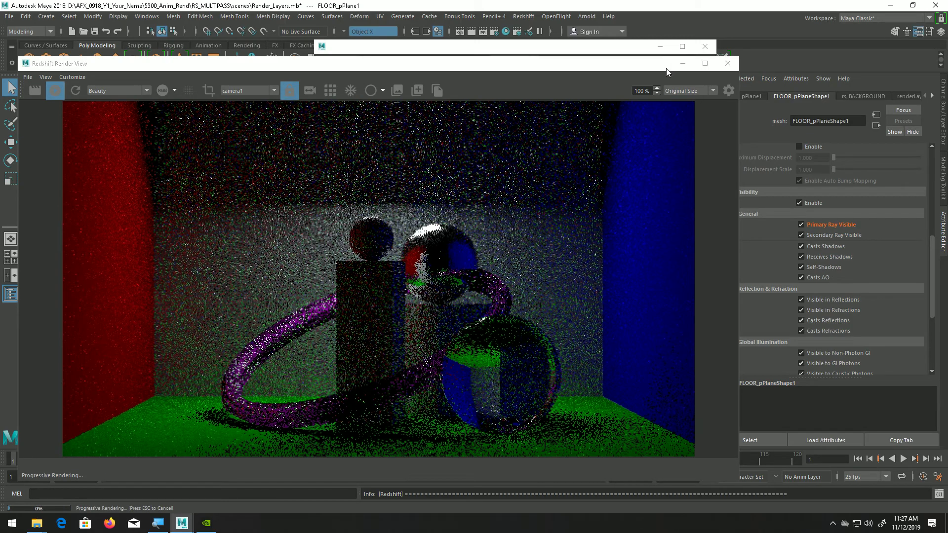
# Create an absolute override for RIGHT_pPlane3's Primary Ray Visible in the visible layer and turn it off and back on
pyautogui.moveTo(667, 68); pyautogui.dragTo(347, 116)
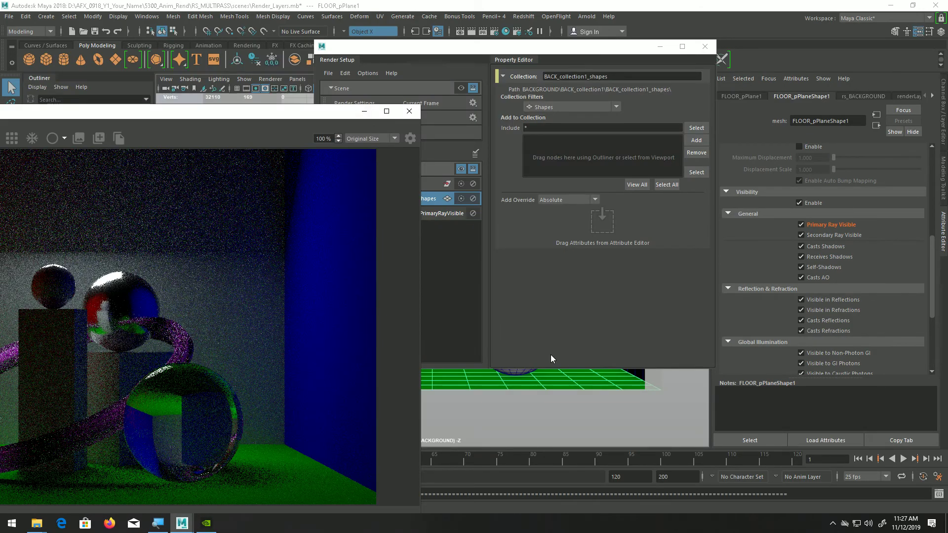
pyautogui.click(641, 374)
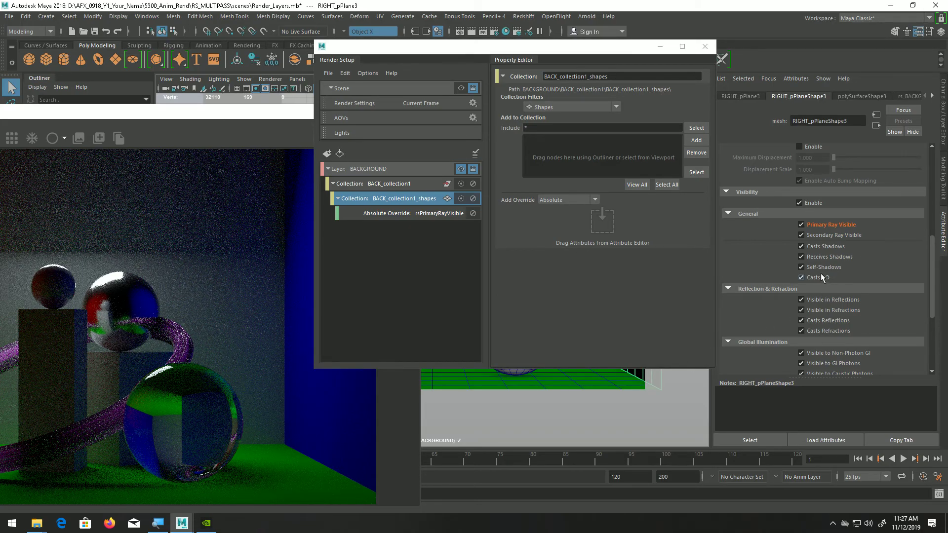
pyautogui.rightClick(824, 224)
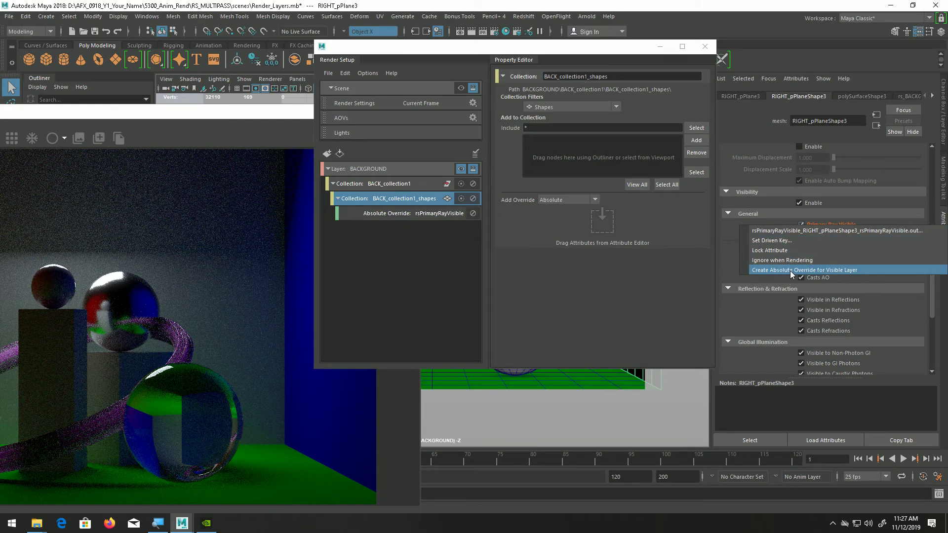
pyautogui.click(790, 270)
pyautogui.click(802, 225)
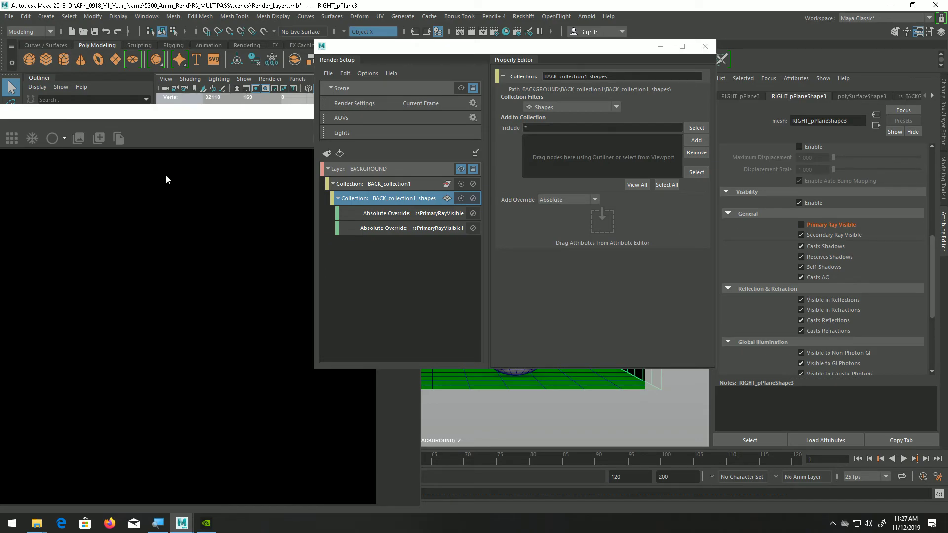
pyautogui.click(801, 225)
# Delete the rsPrimaryRayVisible and rsPrimaryRayVisible1 overrides from BACK_collection1_shapes
pyautogui.moveTo(234, 117); pyautogui.dragTo(269, 105)
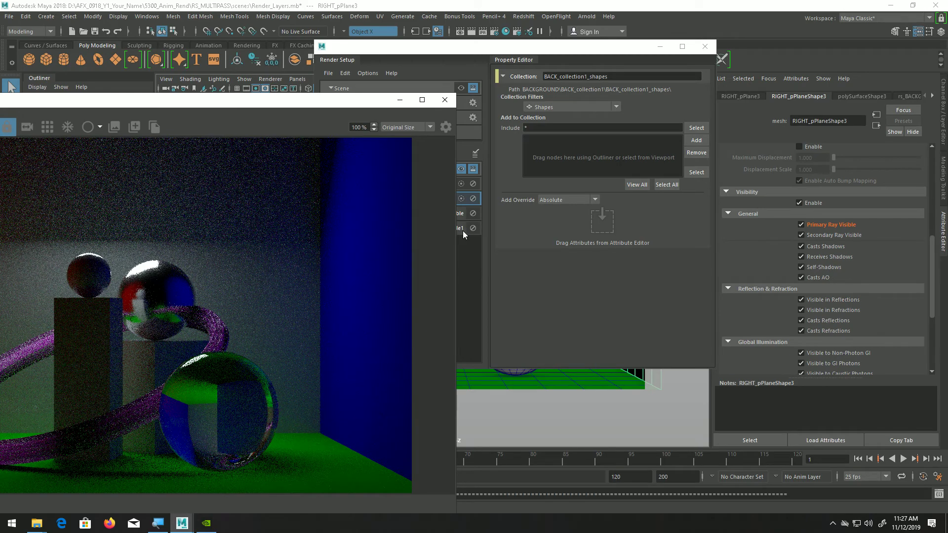
pyautogui.click(462, 229)
pyautogui.keyDown('shift'); pyautogui.click(458, 213); pyautogui.keyUp('shift')
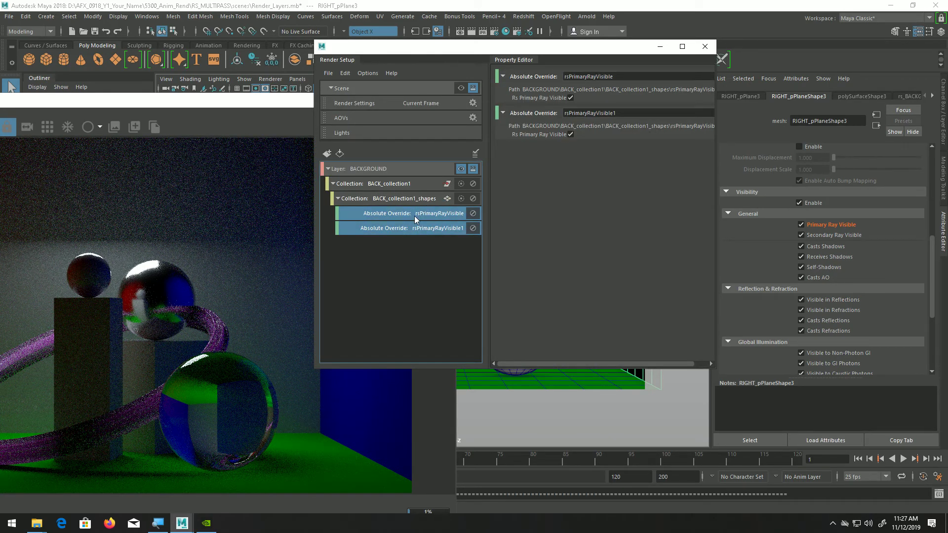
pyautogui.rightClick(414, 212)
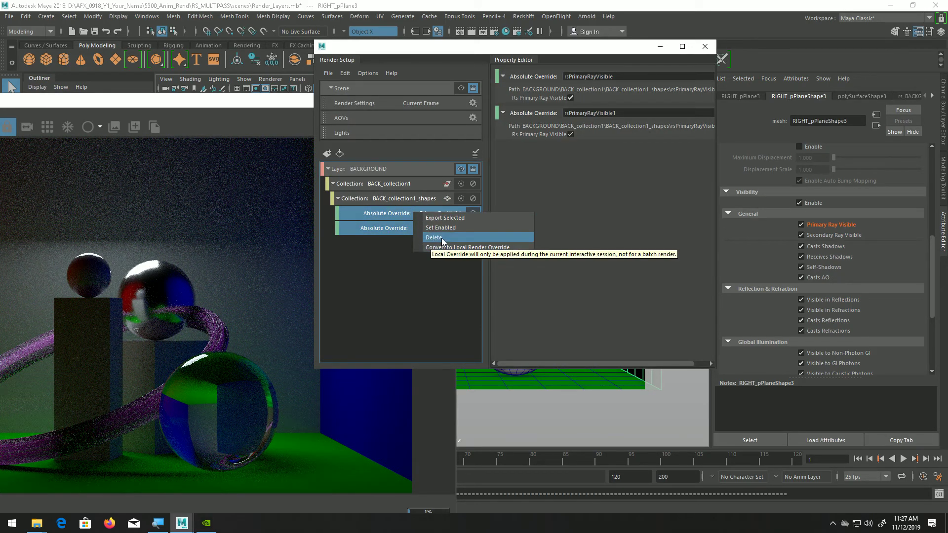
pyautogui.click(441, 239)
# Remove all objects, from FLOOR_pPlane1 through pTorus1, from BACK_collection1
pyautogui.click(383, 198)
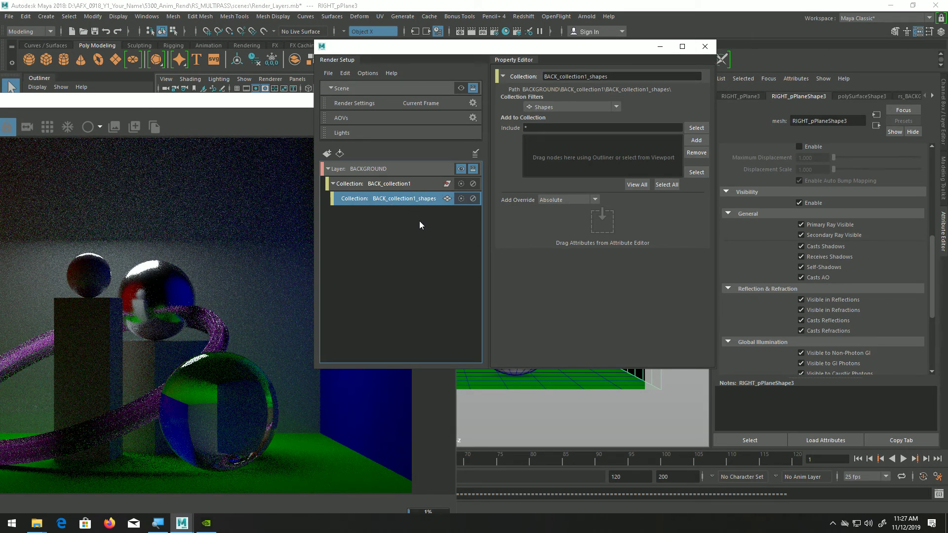
pyautogui.click(409, 186)
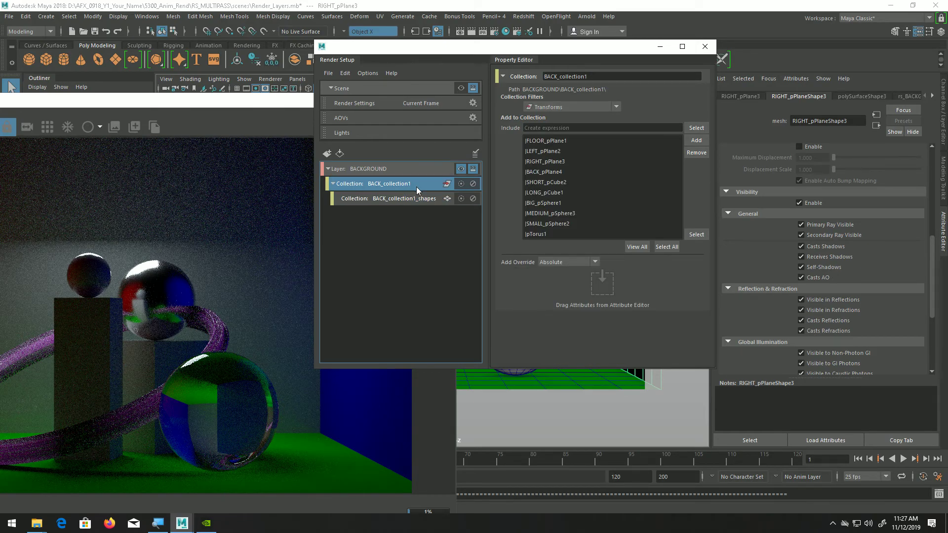
pyautogui.click(552, 140)
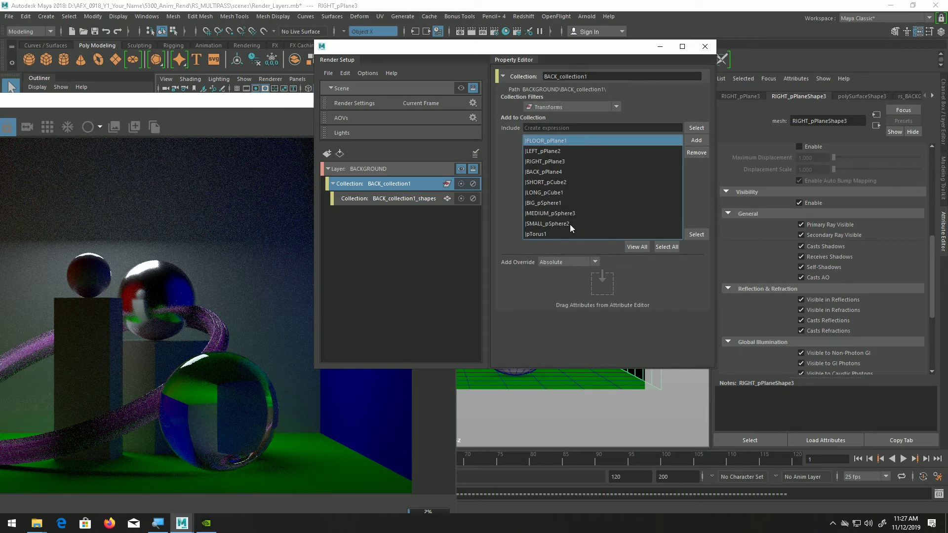
pyautogui.keyDown('shift'); pyautogui.click(538, 233); pyautogui.keyUp('shift')
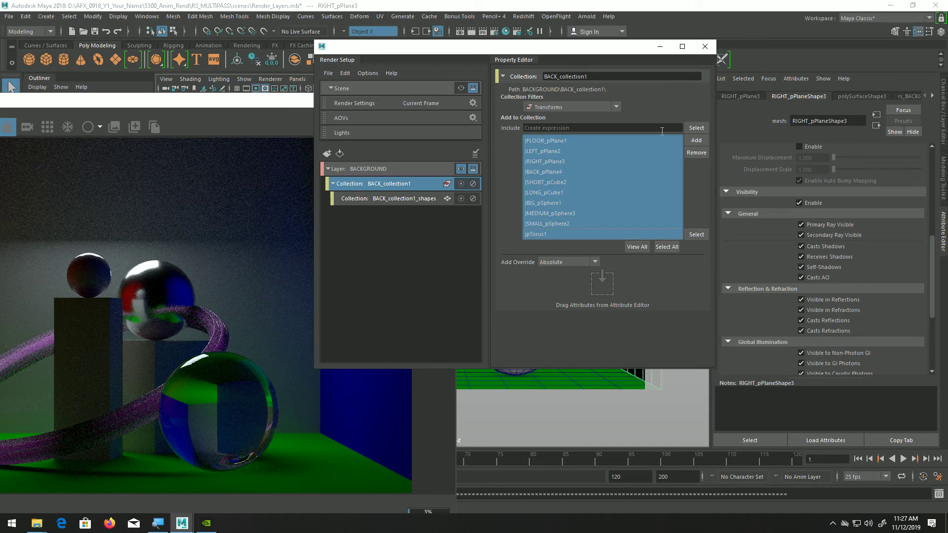
pyautogui.click(696, 153)
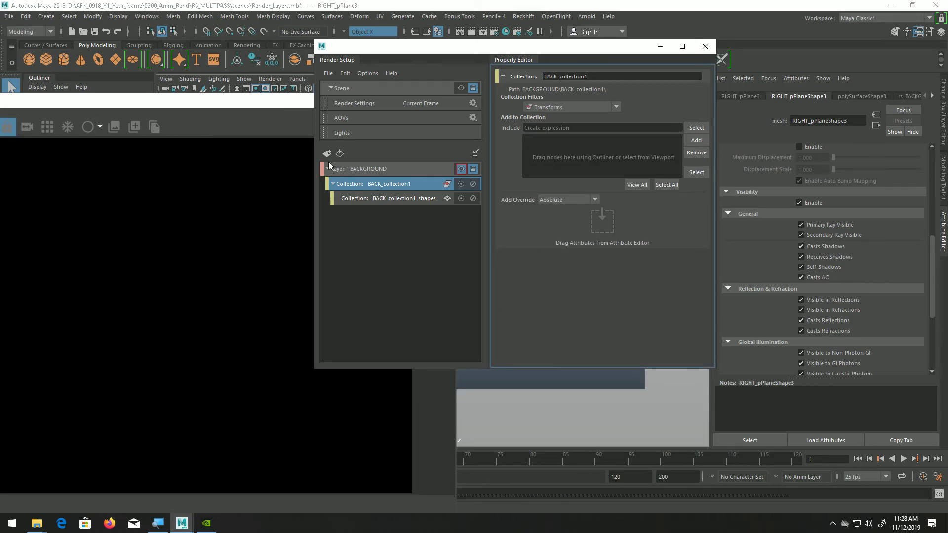
# Show the master Scene and add only the four planes RIGHT_pPlane3, FLOOR_pPlane1, BACK_pPlane4 and LEFT_pPlane2 to BACK_collection1
pyautogui.click(459, 92)
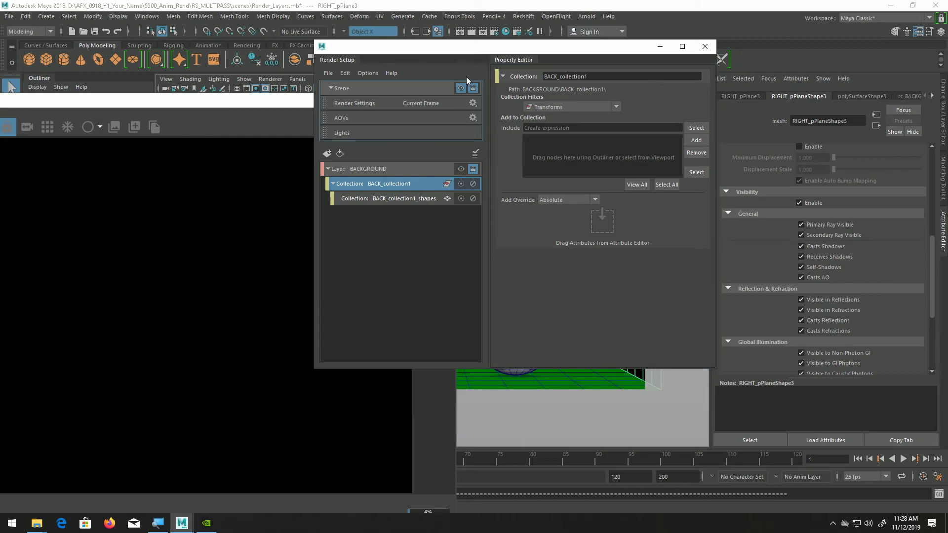
pyautogui.moveTo(498, 46); pyautogui.dragTo(235, 98)
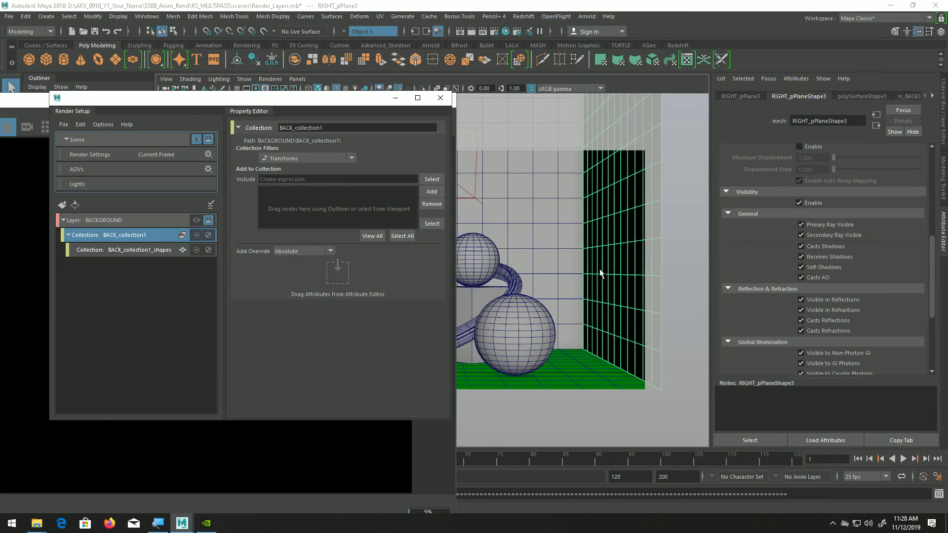
pyautogui.keyDown('shift'); pyautogui.click(591, 379); pyautogui.keyUp('shift')
pyautogui.keyDown('shift'); pyautogui.click(567, 278); pyautogui.keyUp('shift')
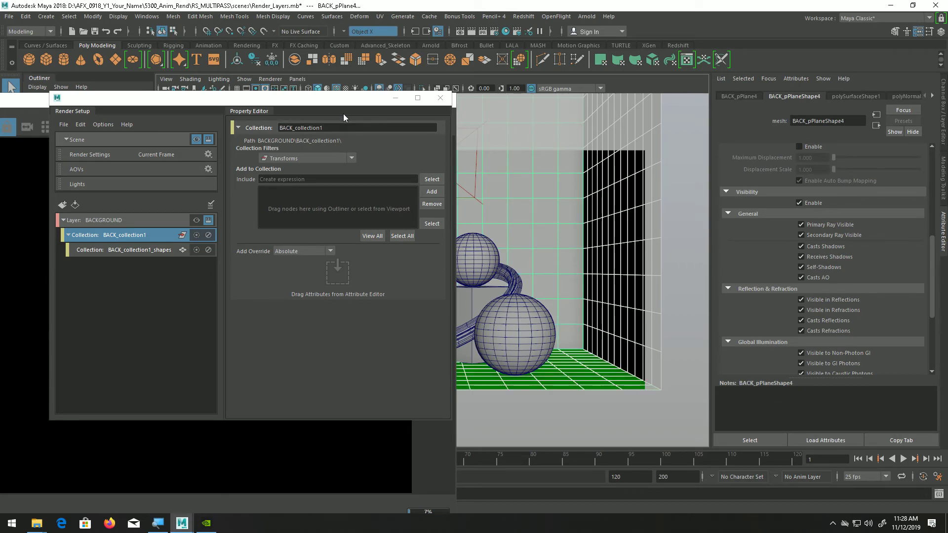
pyautogui.moveTo(345, 97); pyautogui.dragTo(754, 131)
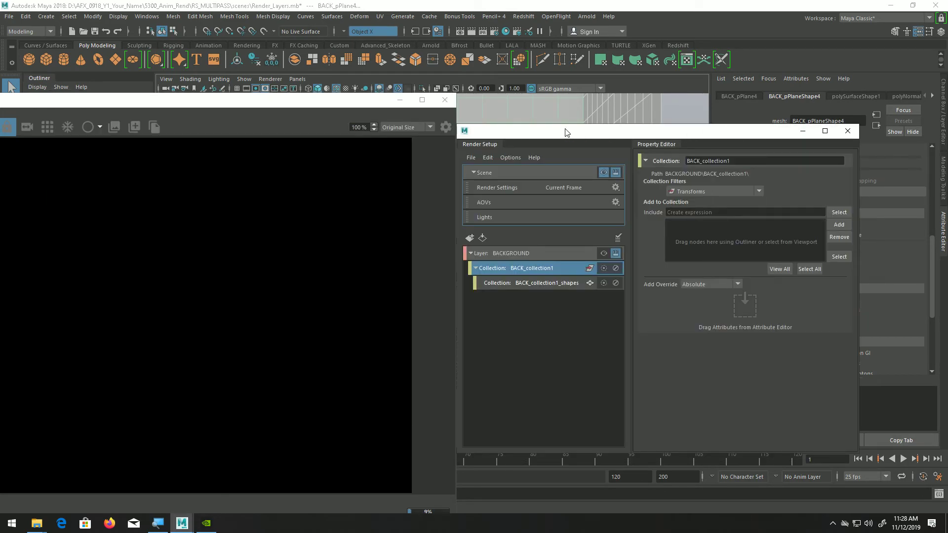
pyautogui.click(400, 100)
pyautogui.keyDown('shift'); pyautogui.click(261, 222); pyautogui.keyUp('shift')
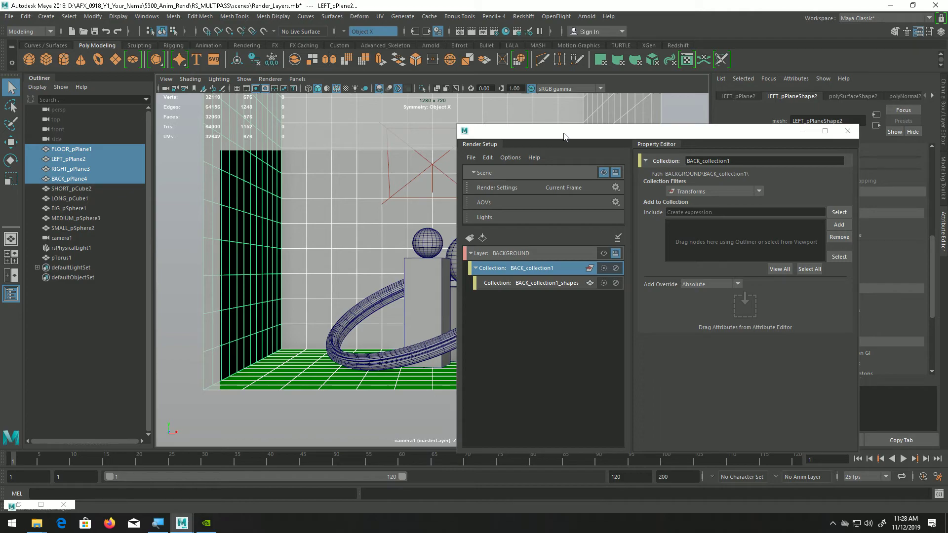
pyautogui.moveTo(564, 136); pyautogui.dragTo(398, 127)
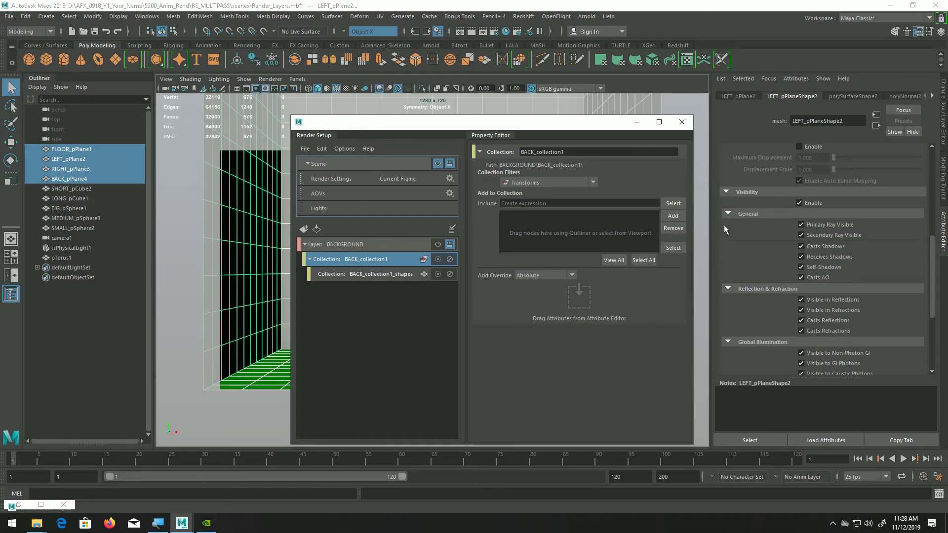
pyautogui.click(673, 216)
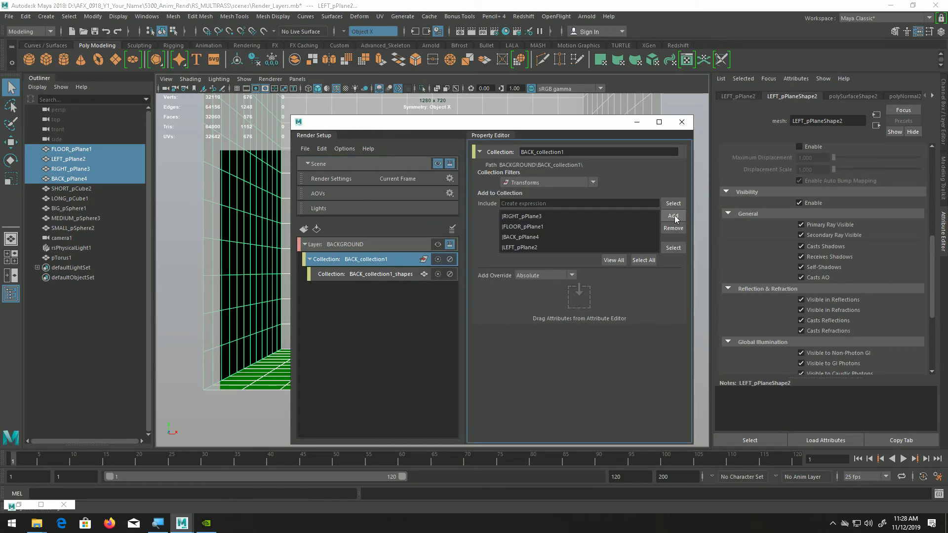
# Make the BACKGROUND layer visible and check its render of the room planes in the Redshift Render View
pyautogui.click(12, 506)
pyautogui.click(19, 508)
pyautogui.click(19, 506)
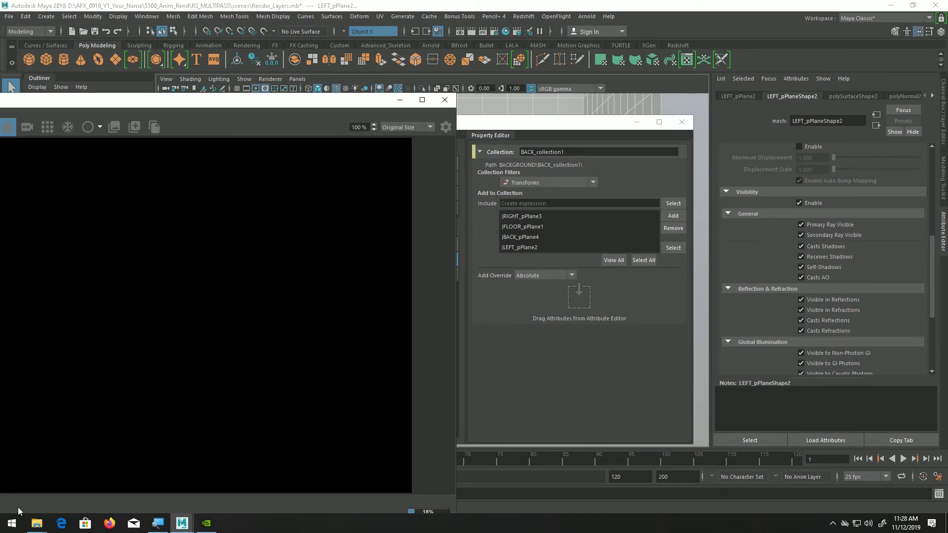
pyautogui.click(484, 123)
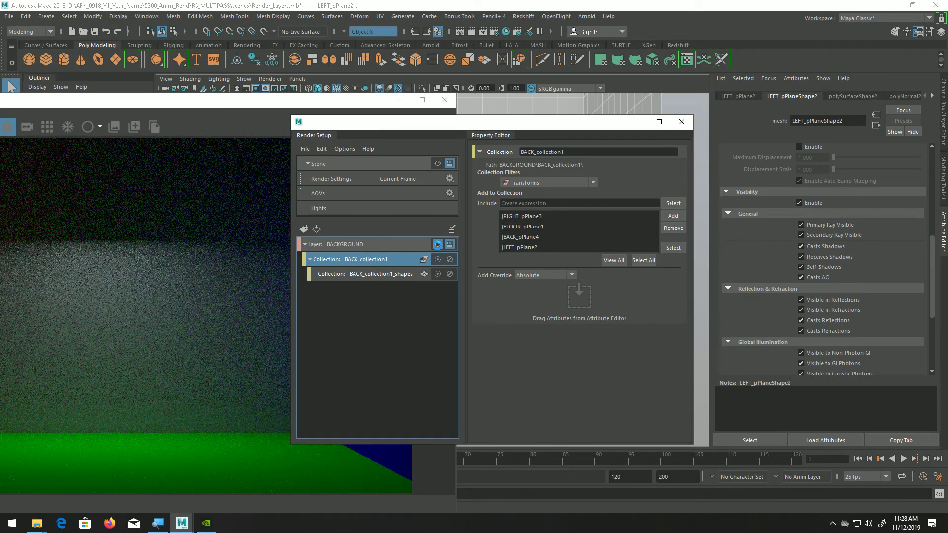
pyautogui.moveTo(241, 105); pyautogui.dragTo(553, 74)
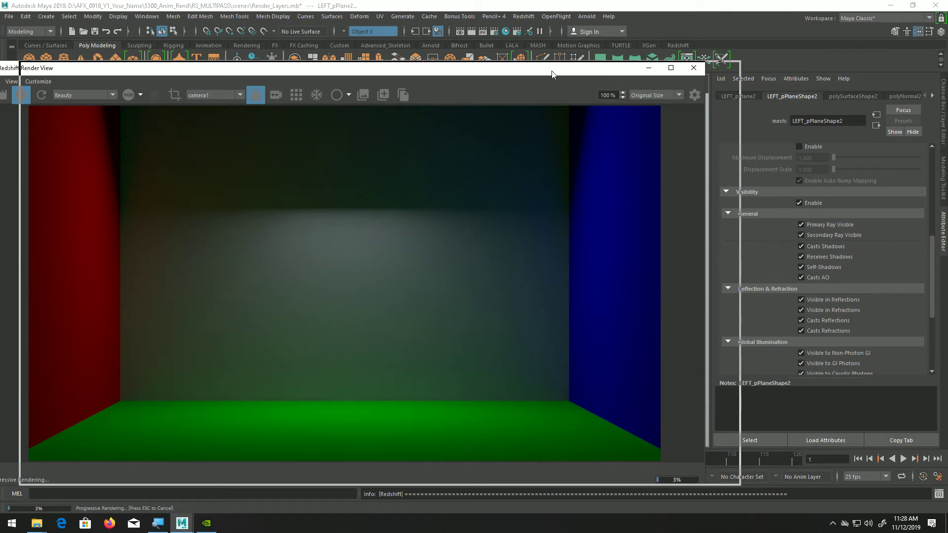
# Create a second collection in the BACKGROUND layer and name it BACK_ENV_collection2
pyautogui.moveTo(552, 74); pyautogui.dragTo(552, 74)
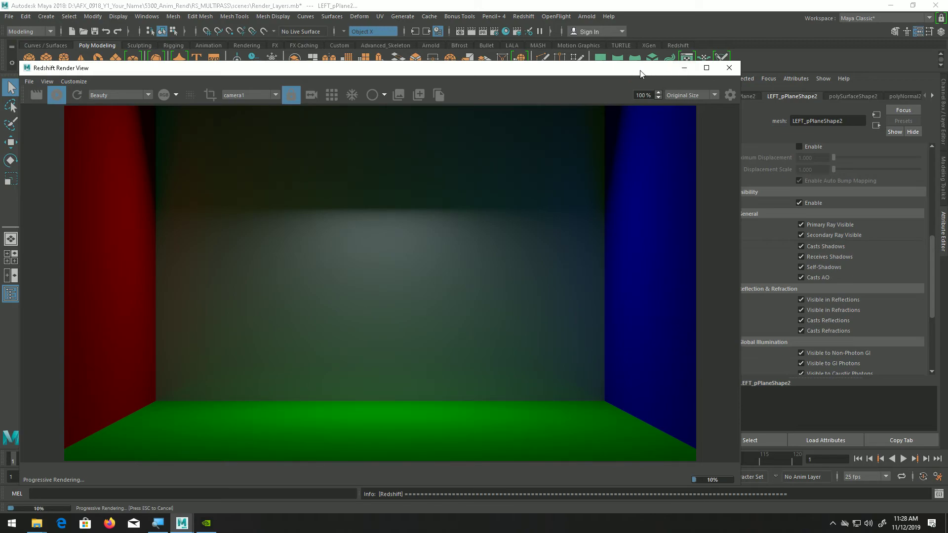
pyautogui.click(684, 69)
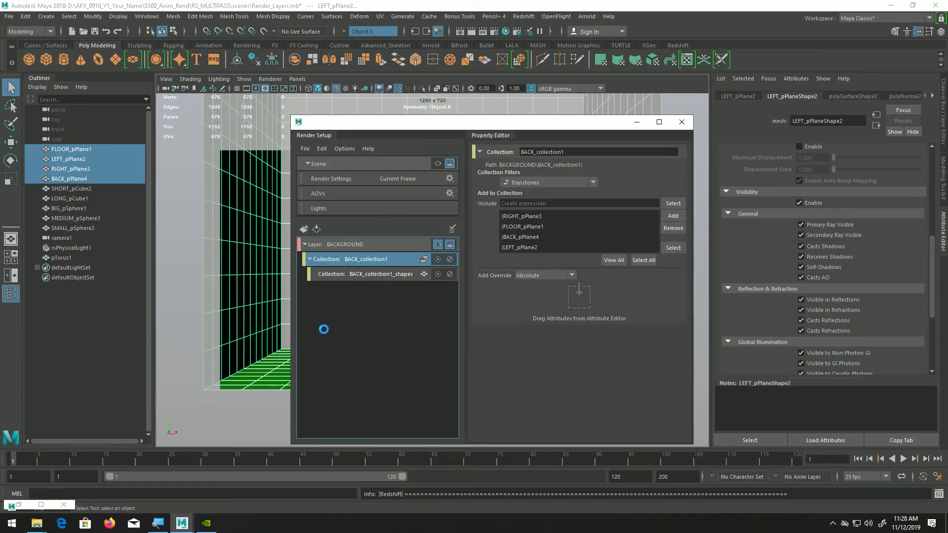
pyautogui.click(374, 325)
pyautogui.click(344, 244)
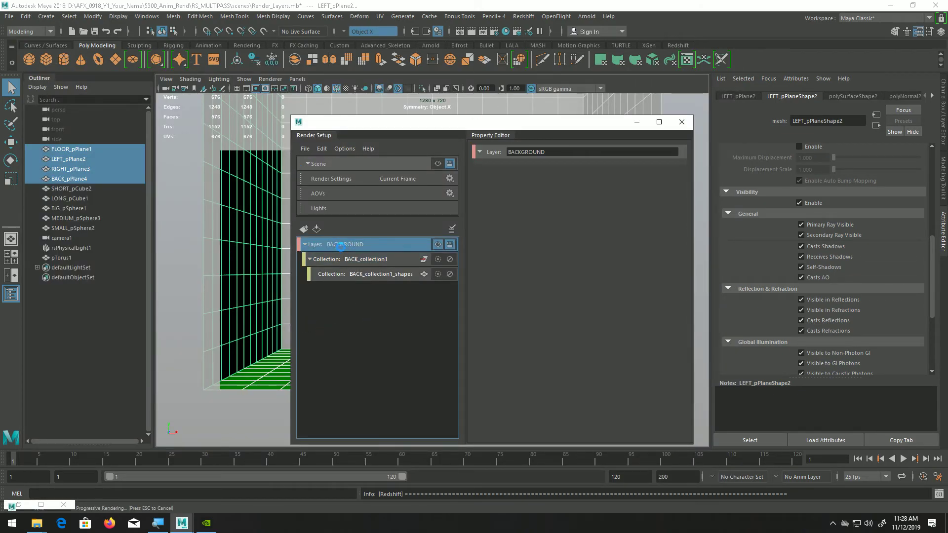
pyautogui.rightClick(342, 244)
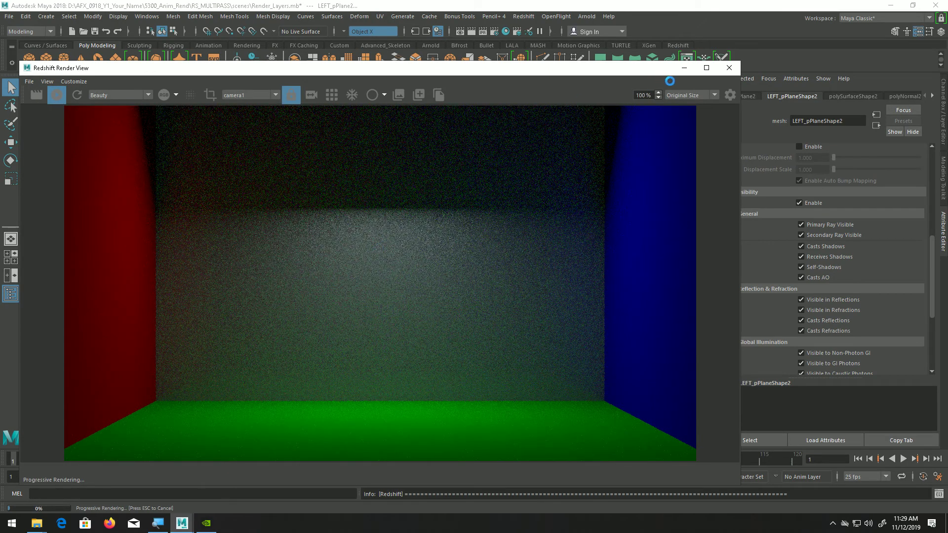
pyautogui.click(685, 68)
pyautogui.click(553, 151)
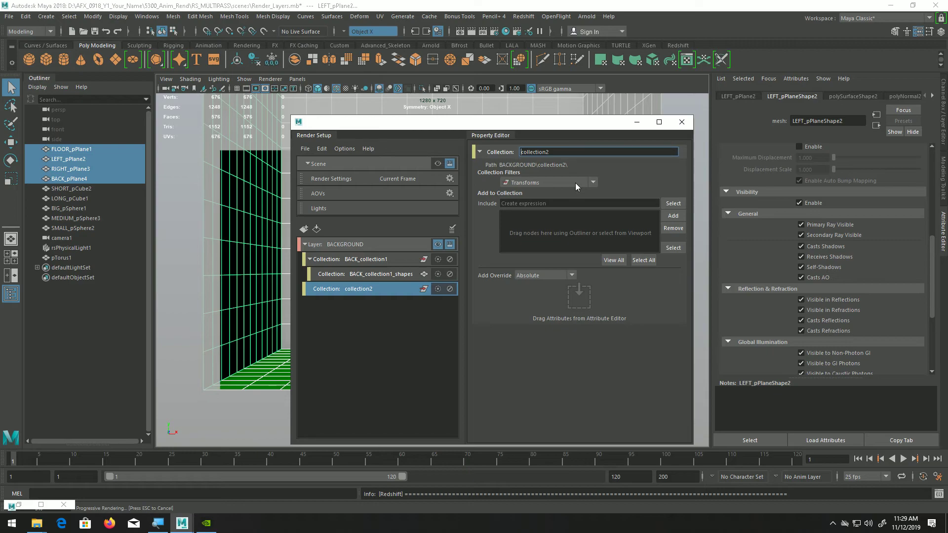
pyautogui.press('Home')
pyautogui.write('BACK_ENV_')
pyautogui.press('Return')
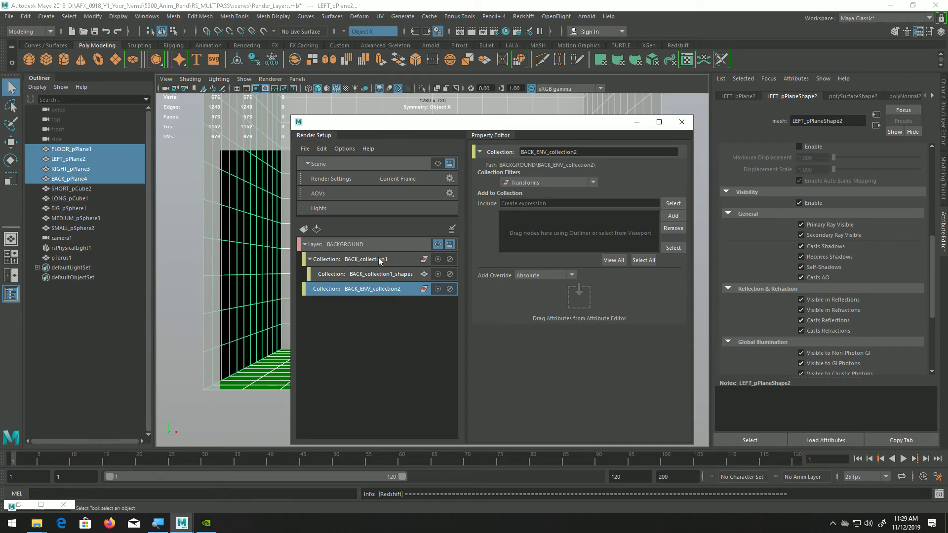
# Add SHORT_pCube2, LONG_pCube1, BIG_pSphere1, MEDIUM_pSphere3, SMALL_pSphere2 and pTorus1 to BACK_ENV_collection2
pyautogui.click(88, 189)
pyautogui.keyDown('ctrl'); pyautogui.click(82, 198); pyautogui.keyUp('ctrl')
pyautogui.keyDown('ctrl'); pyautogui.click(82, 209); pyautogui.keyUp('ctrl')
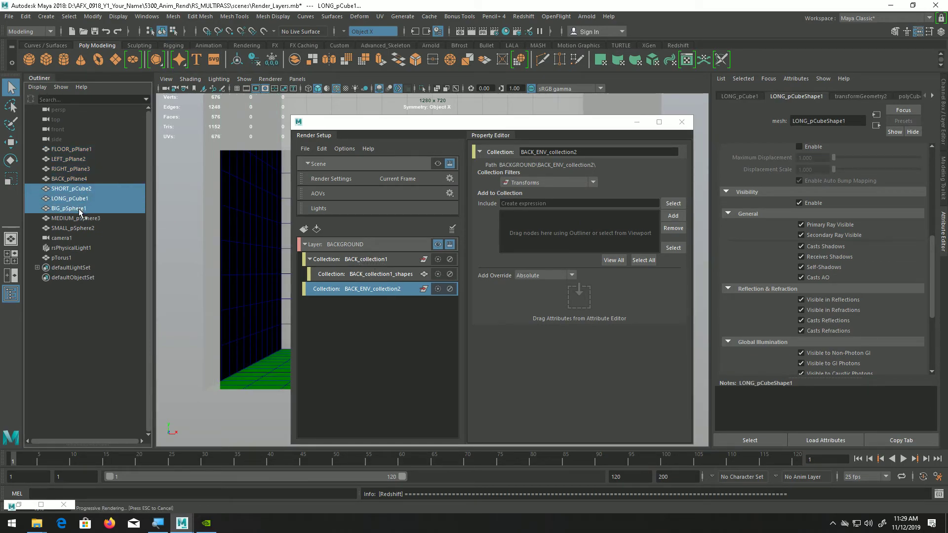
pyautogui.keyDown('ctrl'); pyautogui.click(79, 219); pyautogui.keyUp('ctrl')
pyautogui.keyDown('ctrl'); pyautogui.click(78, 228); pyautogui.keyUp('ctrl')
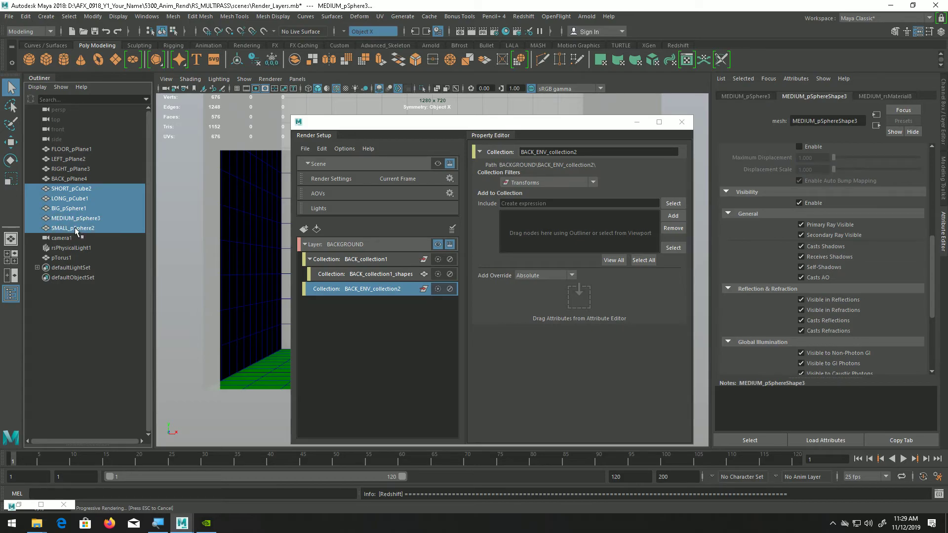
pyautogui.keyDown('ctrl'); pyautogui.click(76, 258); pyautogui.keyUp('ctrl')
pyautogui.click(672, 216)
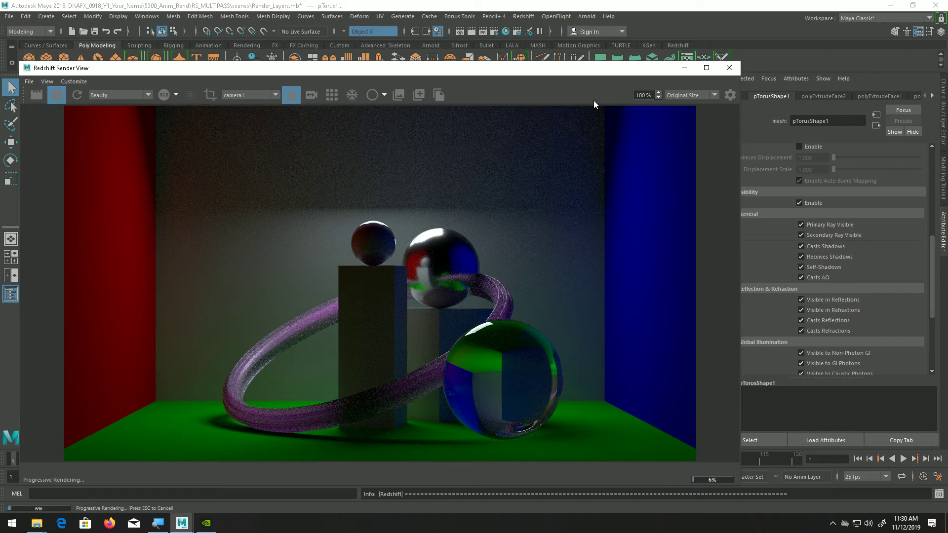
# Add an absolute Primary Ray Visible override to BACK_ENV_collection2 and disable it for the collection's shapes
pyautogui.moveTo(568, 73); pyautogui.dragTo(566, 189)
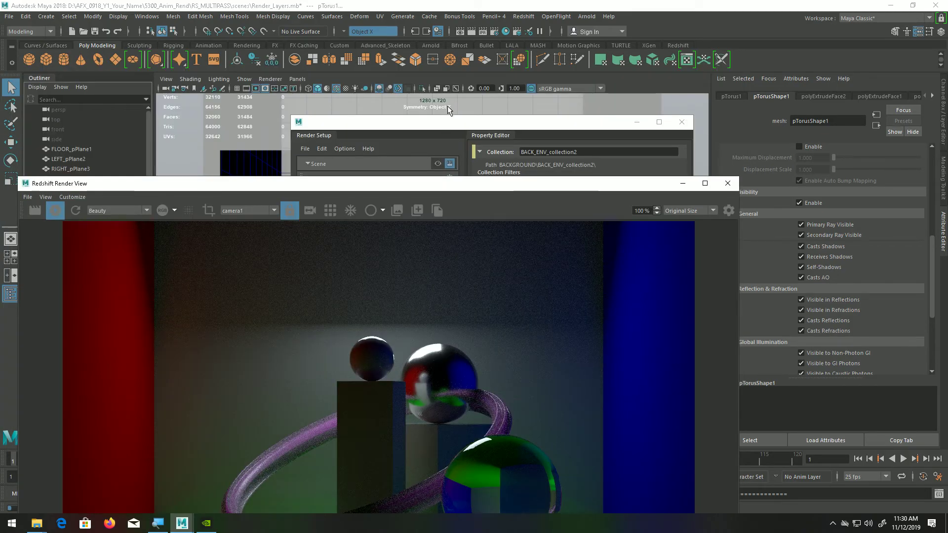
pyautogui.click(450, 123)
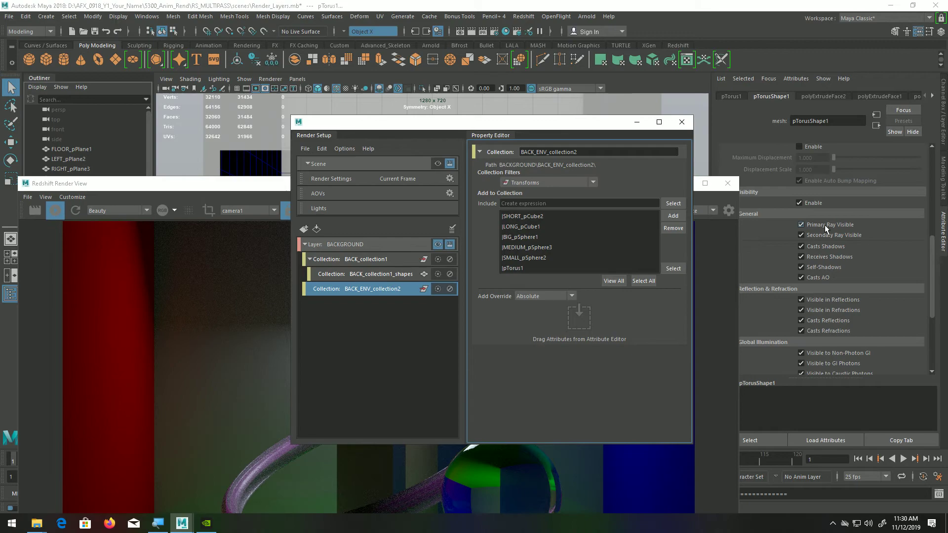
pyautogui.click(628, 299)
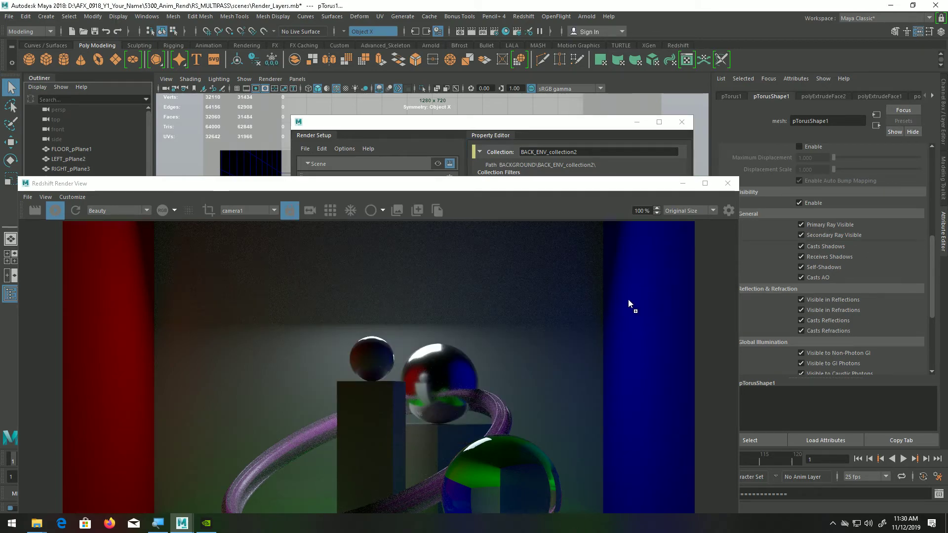
pyautogui.click(624, 188)
pyautogui.moveTo(624, 187); pyautogui.dragTo(149, 186)
pyautogui.moveTo(823, 225); pyautogui.dragTo(573, 319, button='middle')
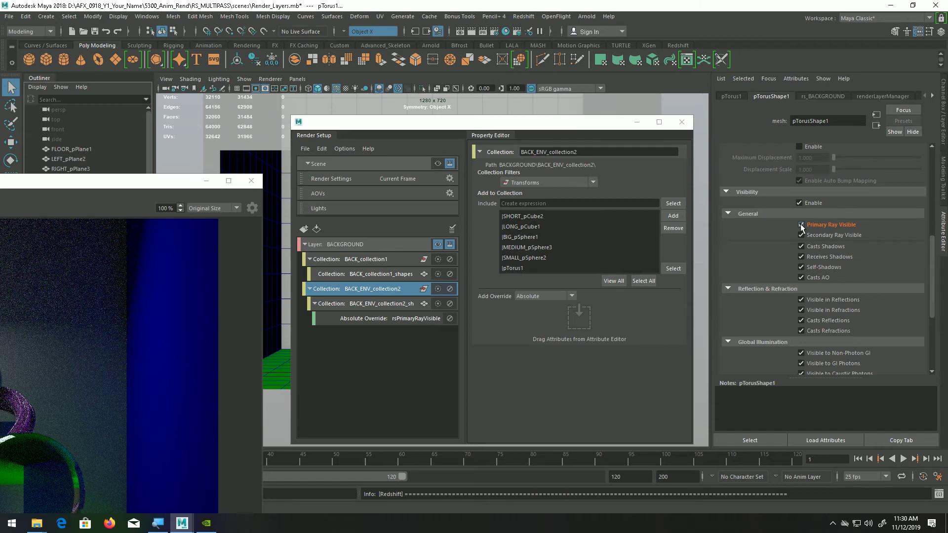
pyautogui.moveTo(166, 181); pyautogui.dragTo(479, 102)
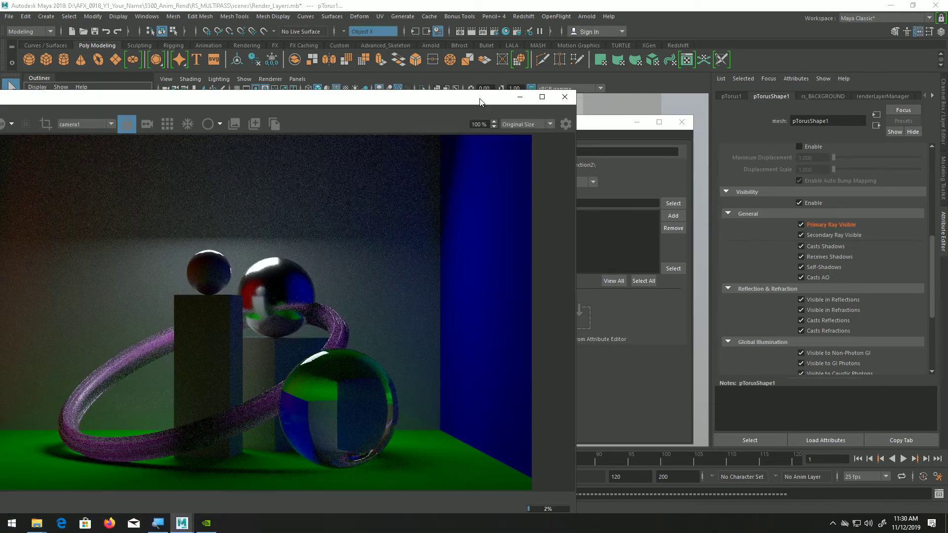
pyautogui.click(802, 225)
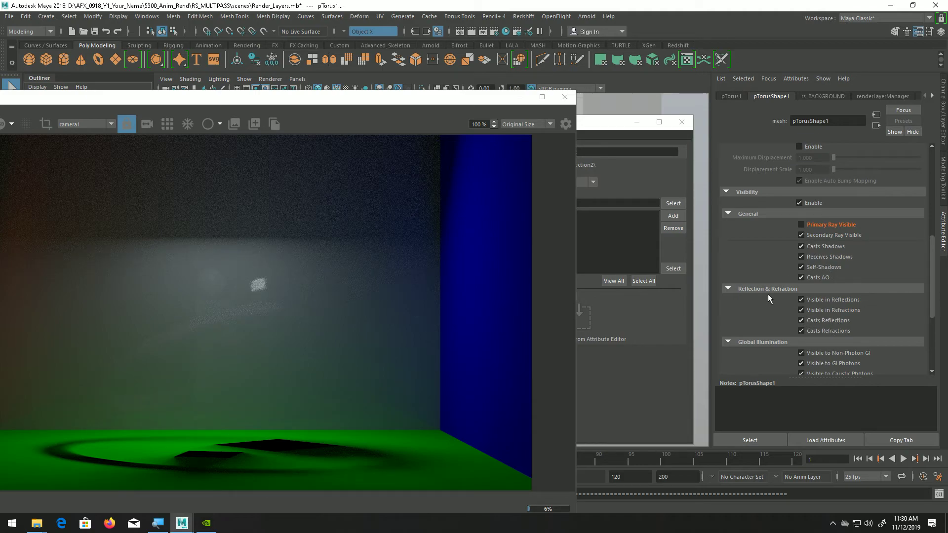
# Convert the rsPrimaryRayVisible override of BACK_ENV_collection2 to a local render override
pyautogui.click(597, 120)
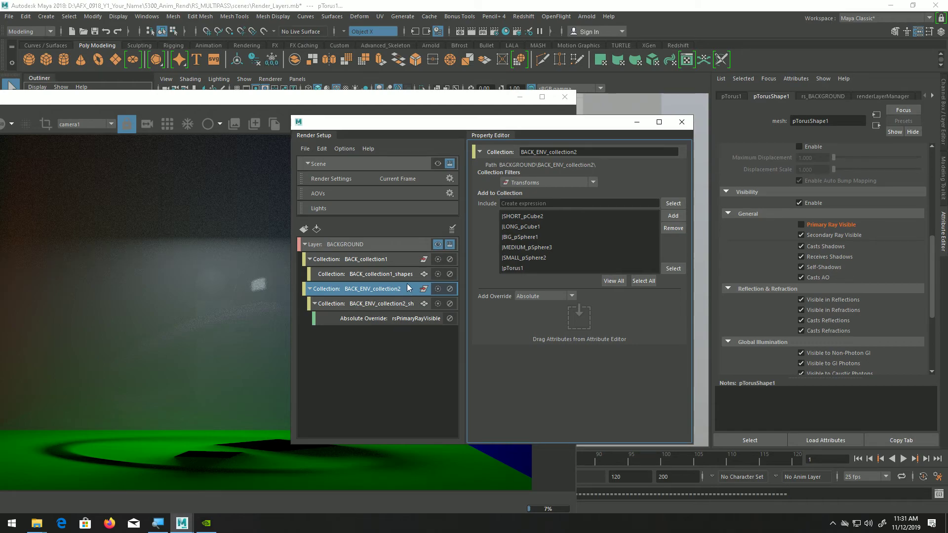
pyautogui.click(340, 321)
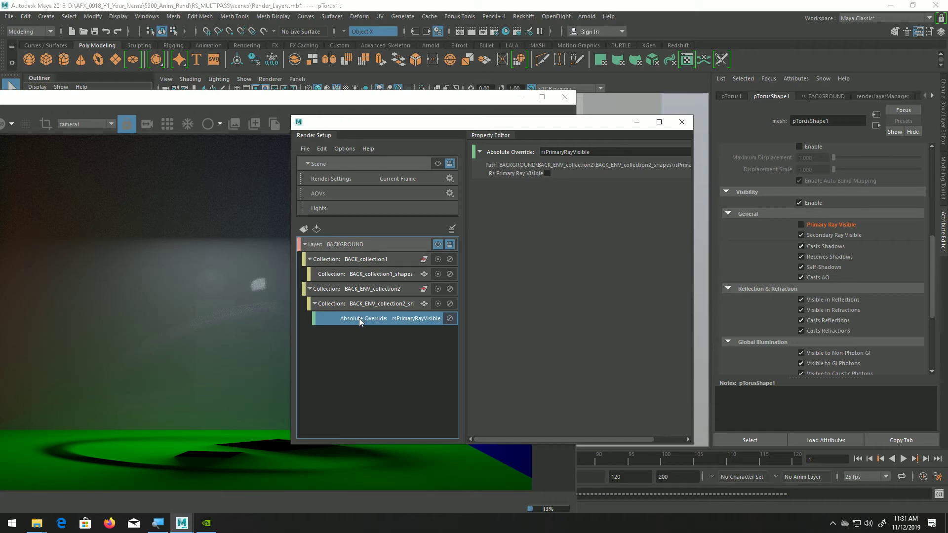
pyautogui.rightClick(359, 319)
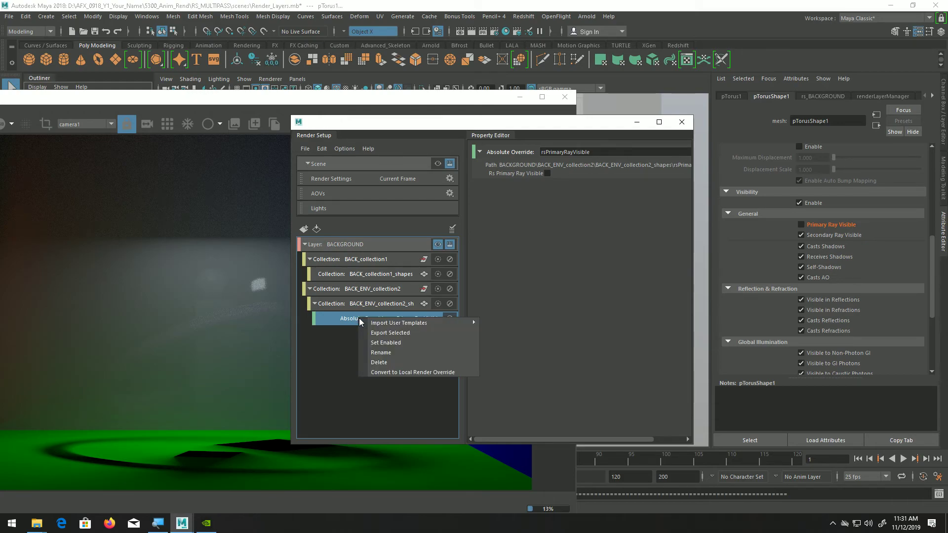
pyautogui.click(421, 372)
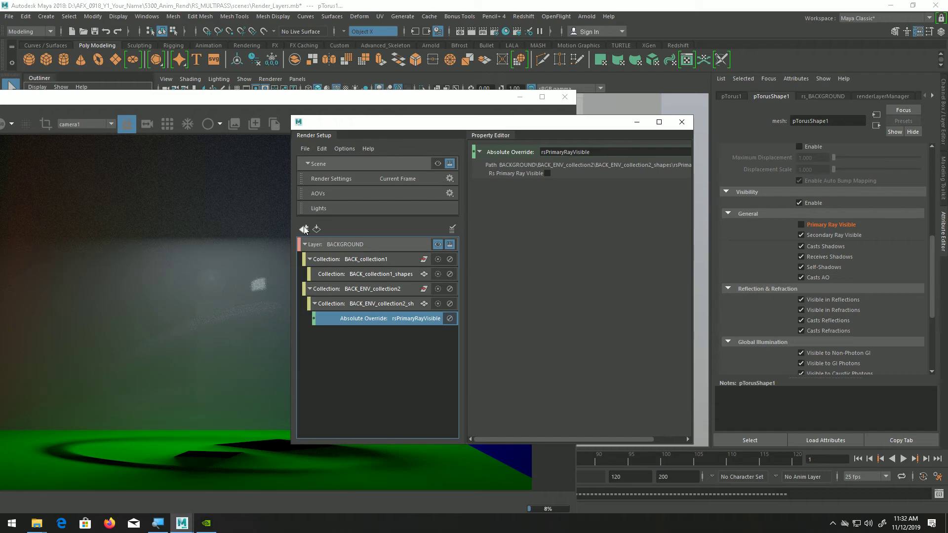
# Create a new render layer, close the Redshift Render View and rename the layer BACK_CUBE
pyautogui.click(303, 229)
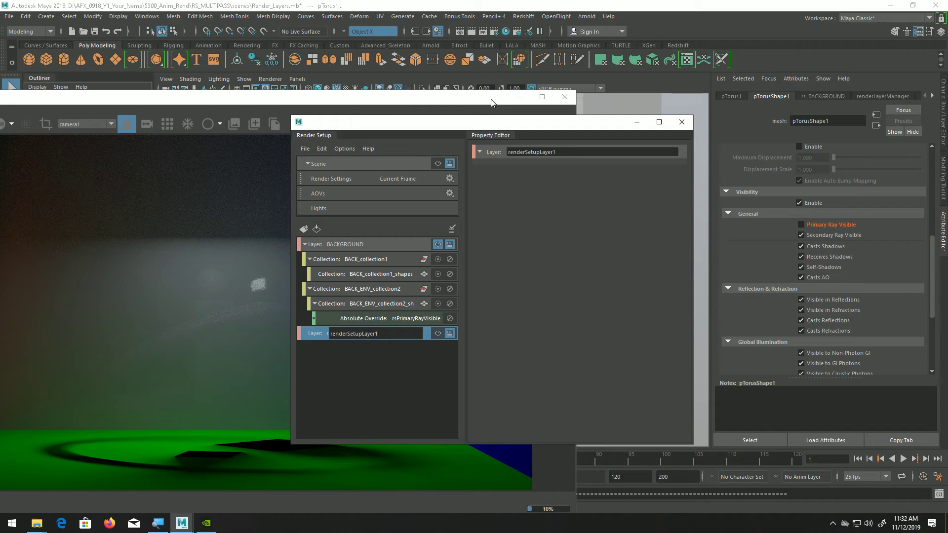
pyautogui.click(520, 98)
pyautogui.moveTo(526, 124); pyautogui.dragTo(241, 97)
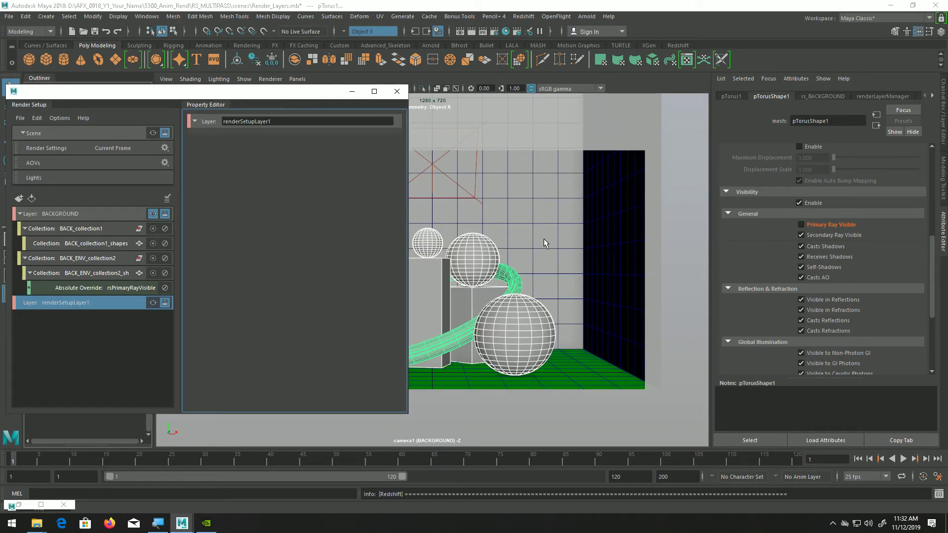
pyautogui.click(492, 293)
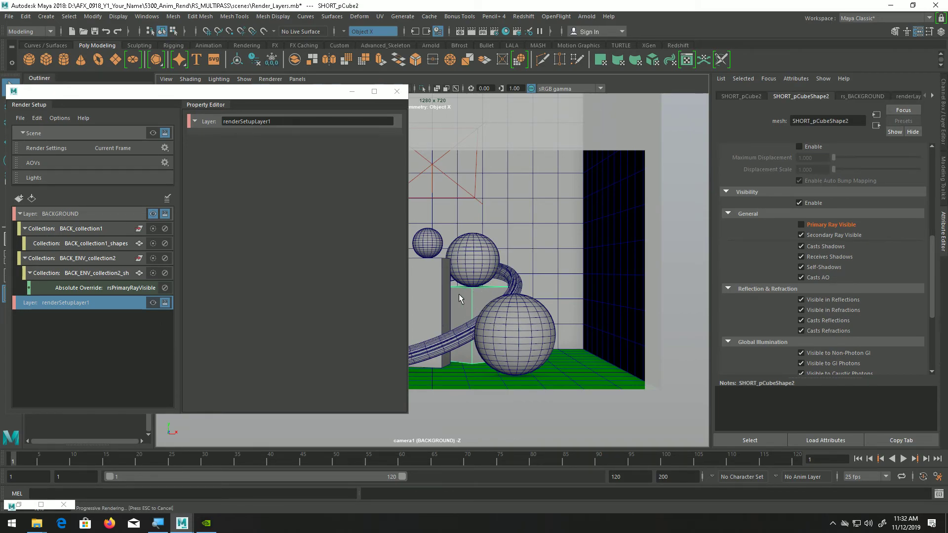
pyautogui.click(277, 121)
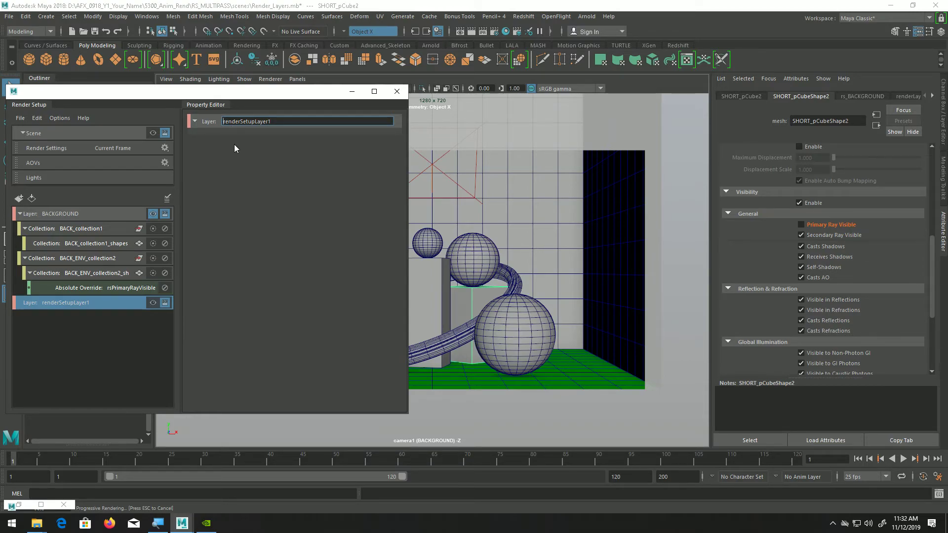
pyautogui.moveTo(280, 121); pyautogui.dragTo(217, 122)
pyautogui.click(190, 117)
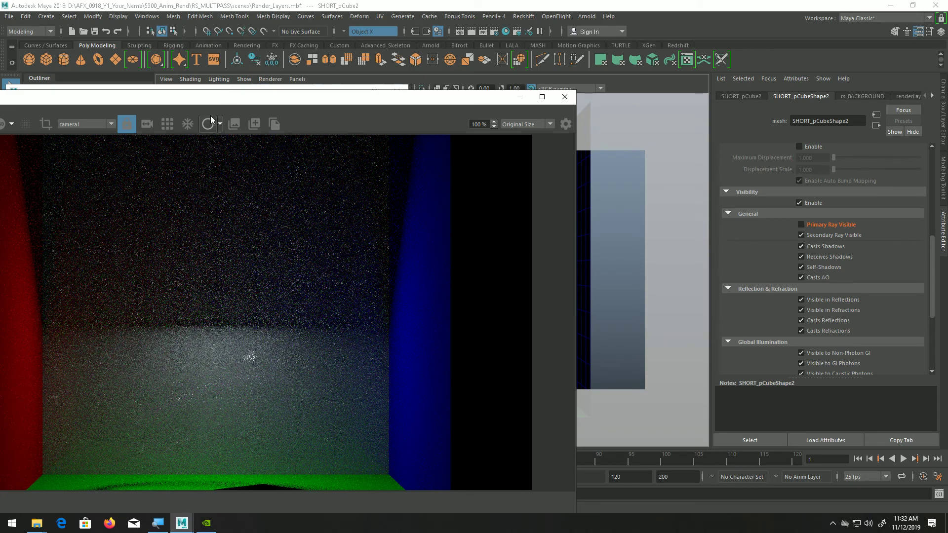
pyautogui.click(564, 96)
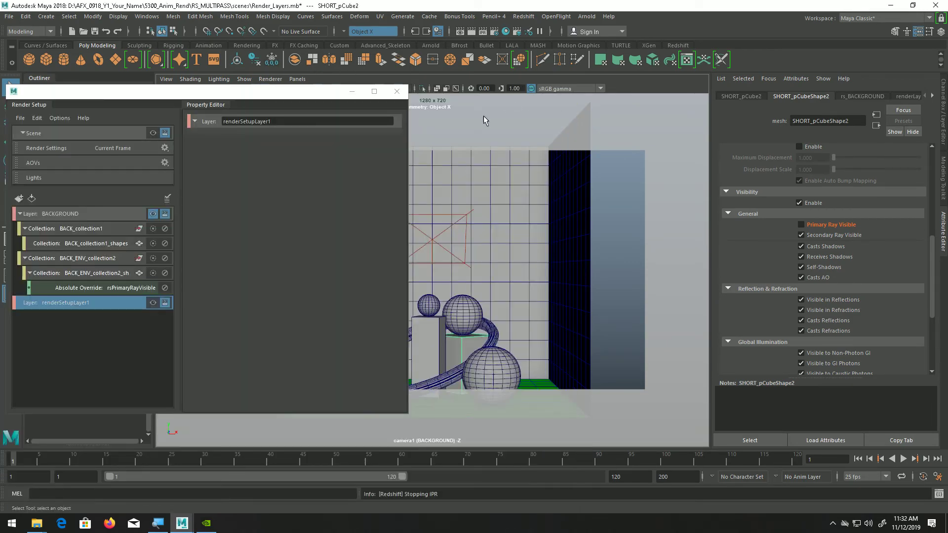
pyautogui.doubleClick(232, 121)
pyautogui.write('BACK')
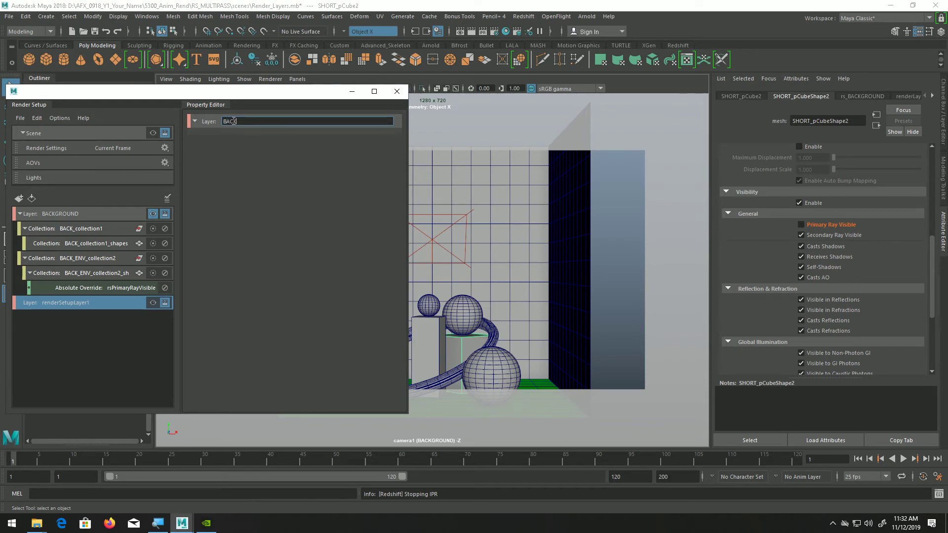
pyautogui.write('_CUBE')
pyautogui.press('Return')
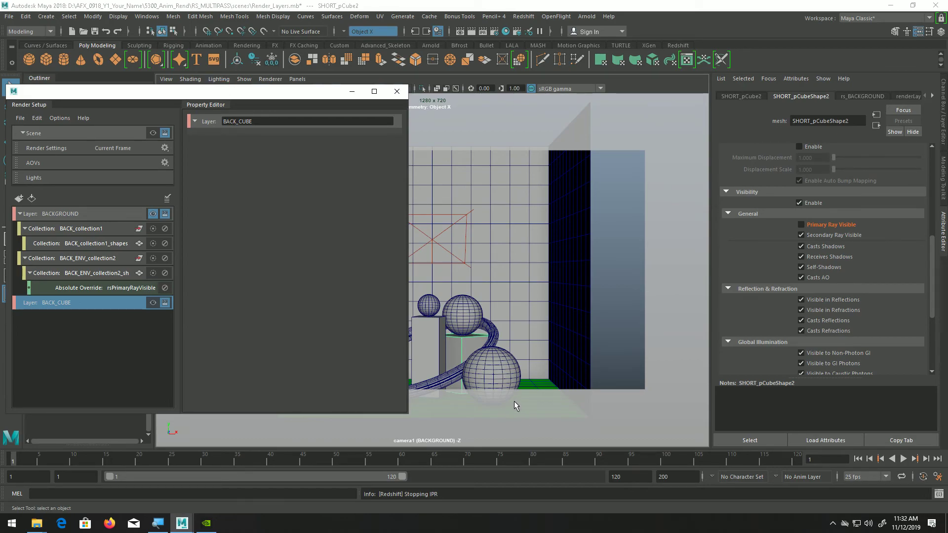
# Restore the camera1 framing and unlock SHORT_pCube2's channels from Translate X through Visibility
pyautogui.keyDown('alt'); pyautogui.moveTo(525, 365); pyautogui.dragTo(576, 357, button='middle'); pyautogui.keyUp('alt')
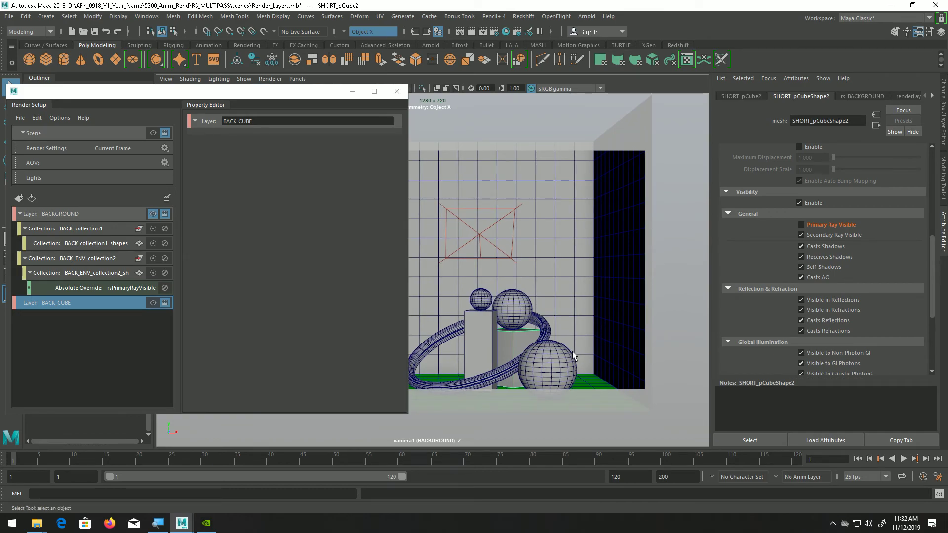
pyautogui.scroll(3, 570, 349)
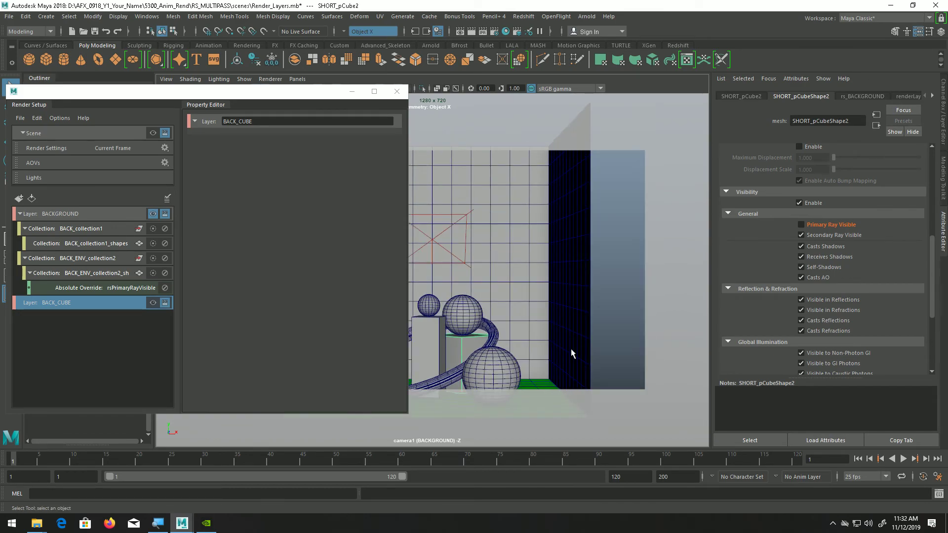
pyautogui.click(944, 132)
pyautogui.moveTo(884, 109); pyautogui.dragTo(884, 179)
pyautogui.rightClick(885, 180)
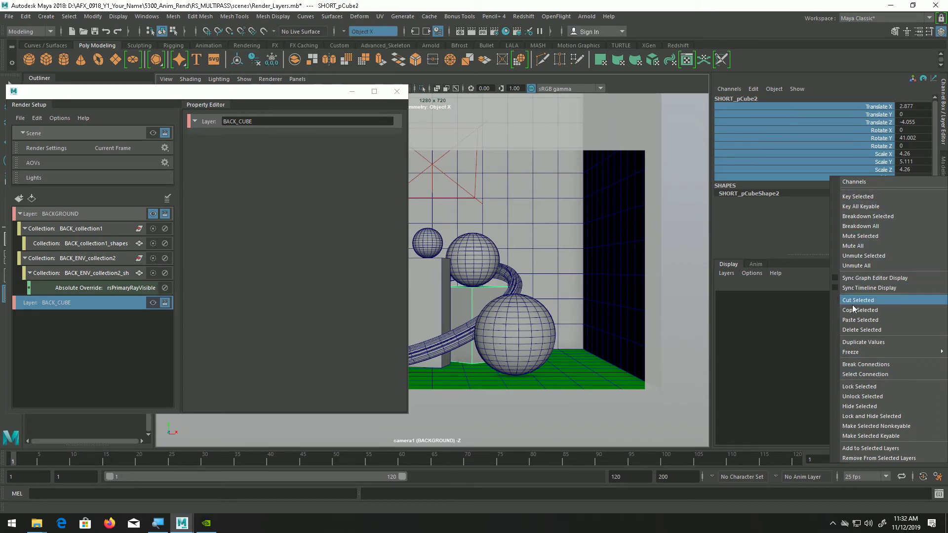
pyautogui.click(859, 395)
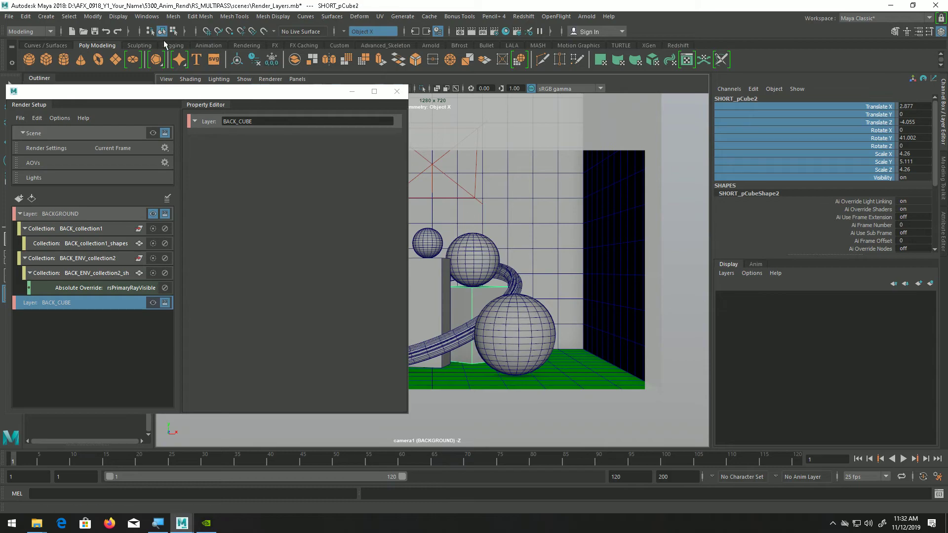
# Create a new collection inside the BACK_CUBE layer
pyautogui.moveTo(153, 99); pyautogui.dragTo(375, 90)
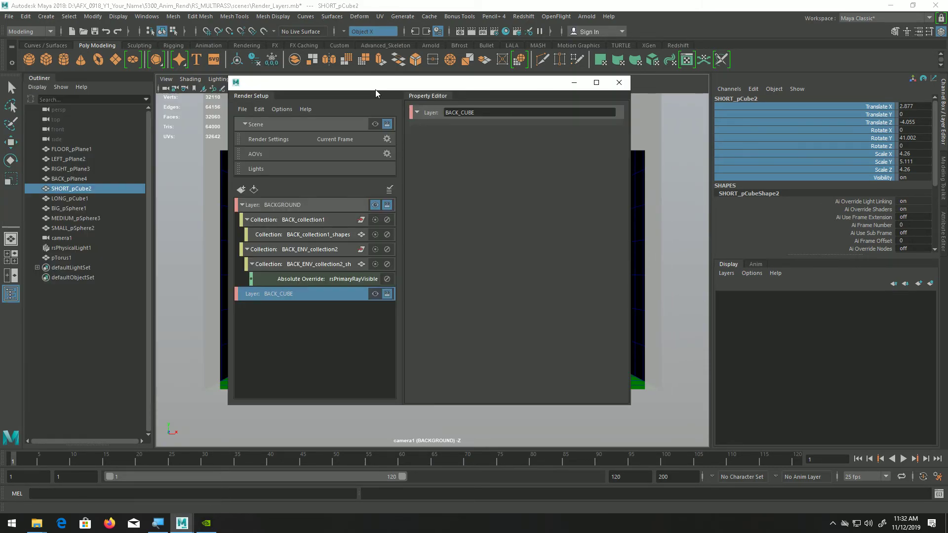
pyautogui.click(297, 338)
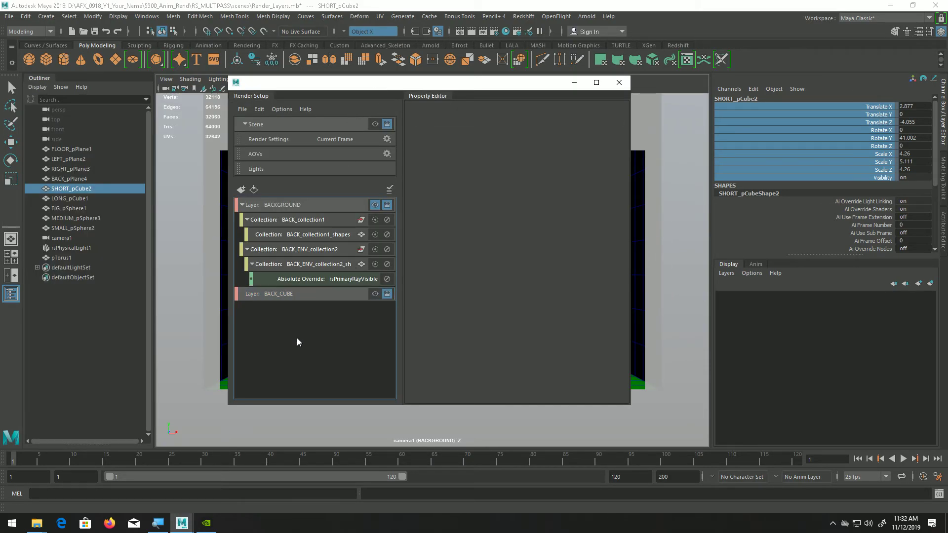
pyautogui.click(283, 295)
pyautogui.rightClick(284, 296)
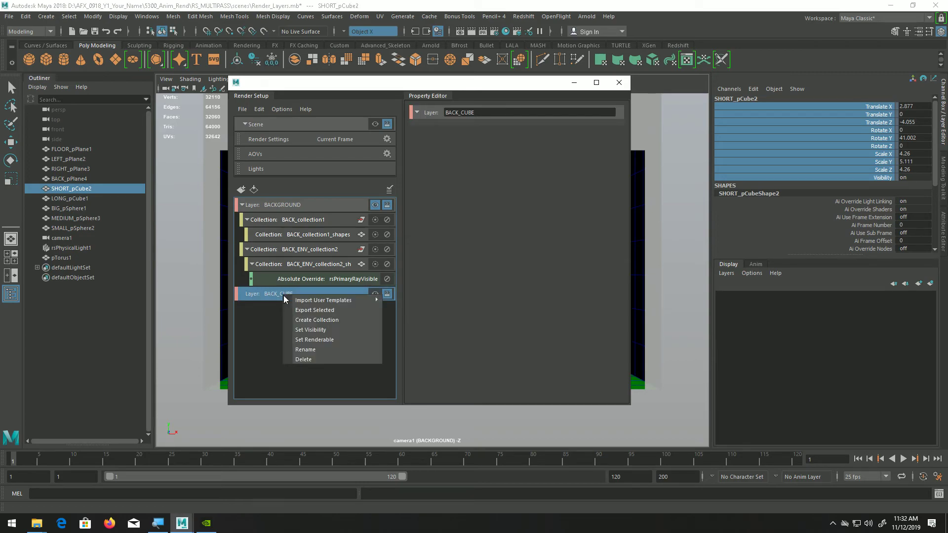
pyautogui.click(325, 320)
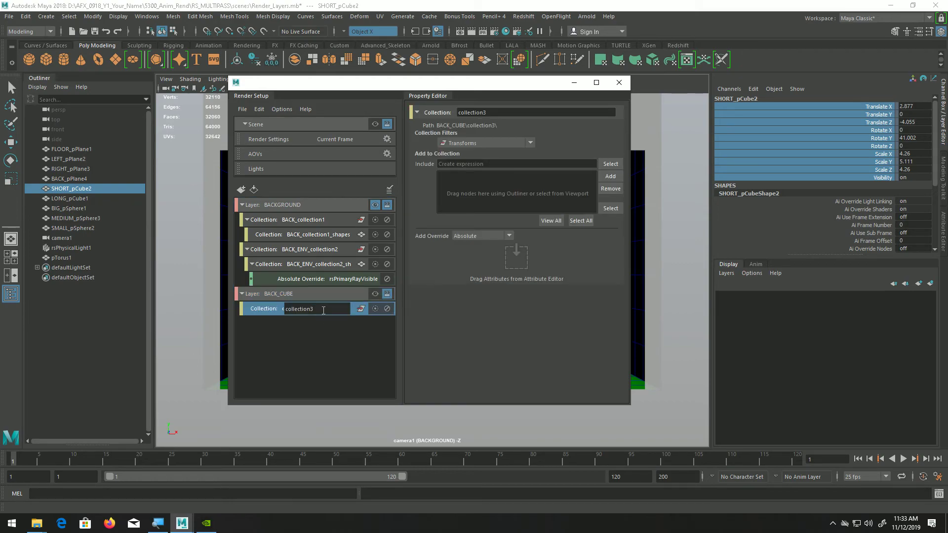
# Name the new collection BACK_CUBE_Collection and add SHORT_pCube2 to it
pyautogui.doubleClick(323, 310)
pyautogui.write('BACK_CUBE_Collection')
pyautogui.press('Return')
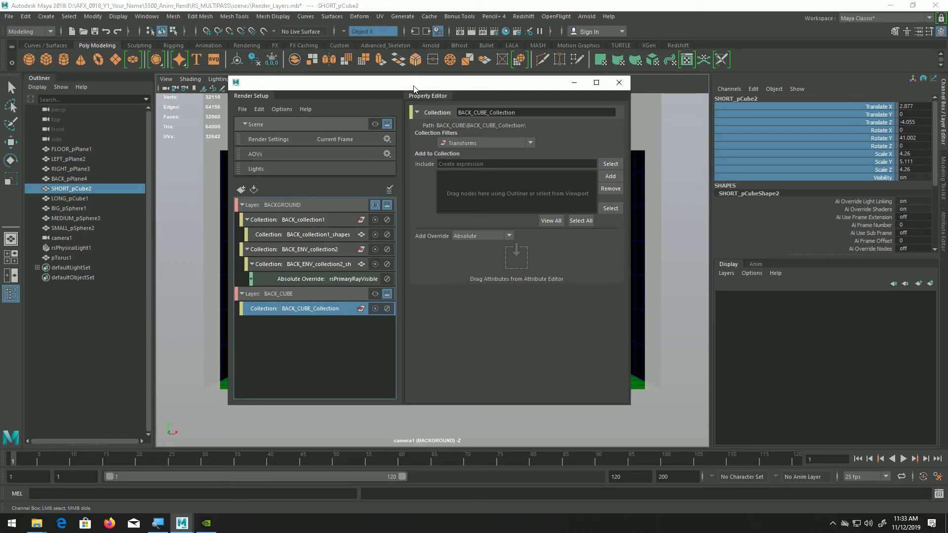
pyautogui.moveTo(414, 88); pyautogui.dragTo(252, 87)
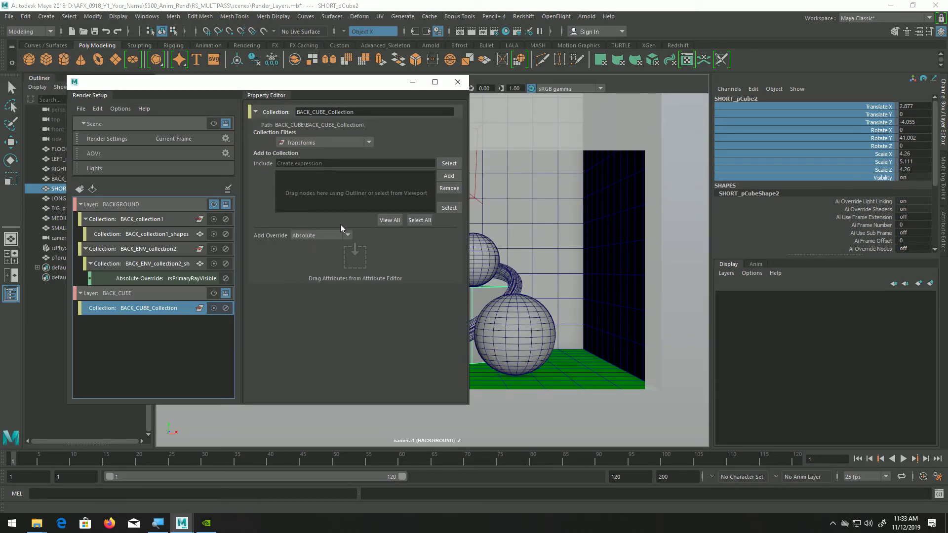
pyautogui.click(447, 176)
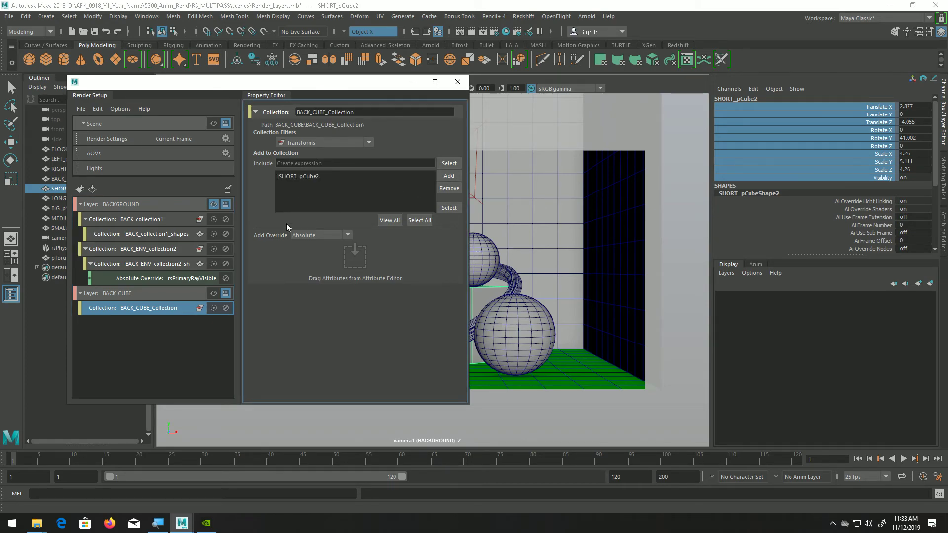
# Open the Redshift Render View and start an interactive render from camera1 with the whole scene visible instead of a single layer
pyautogui.click(523, 16)
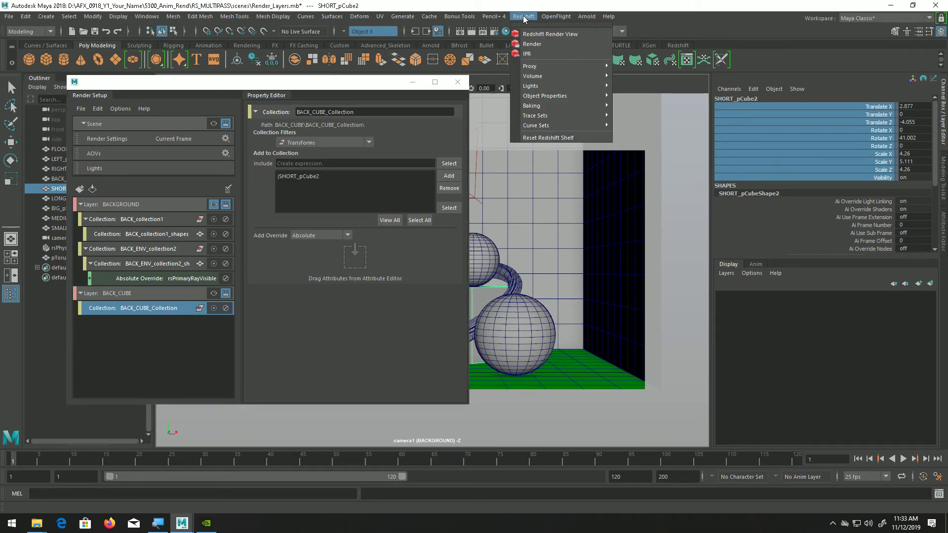
pyautogui.click(529, 36)
pyautogui.moveTo(264, 105); pyautogui.dragTo(693, 92)
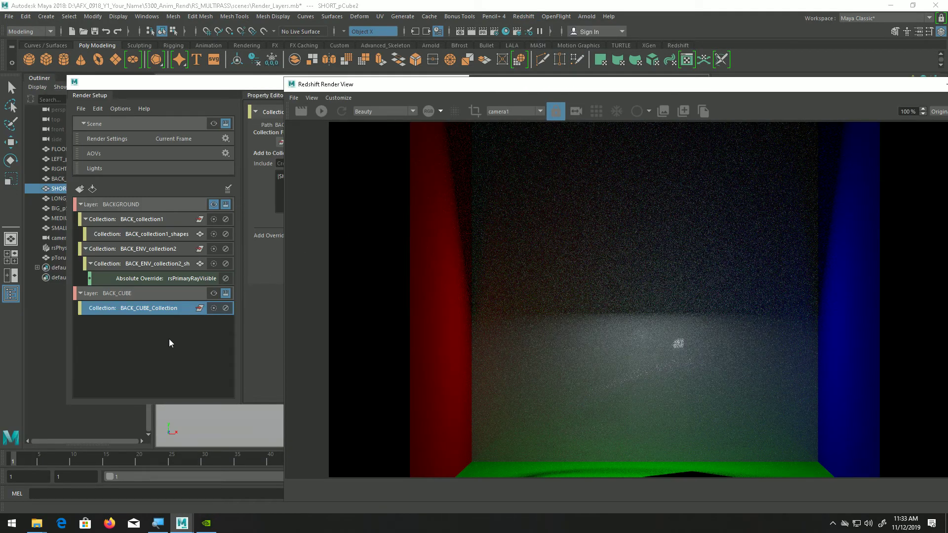
pyautogui.click(215, 294)
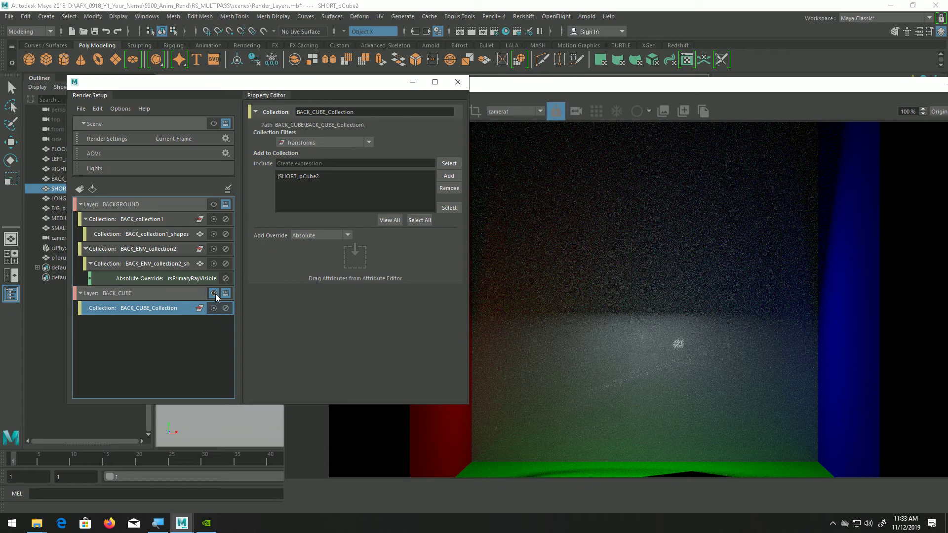
pyautogui.click(193, 294)
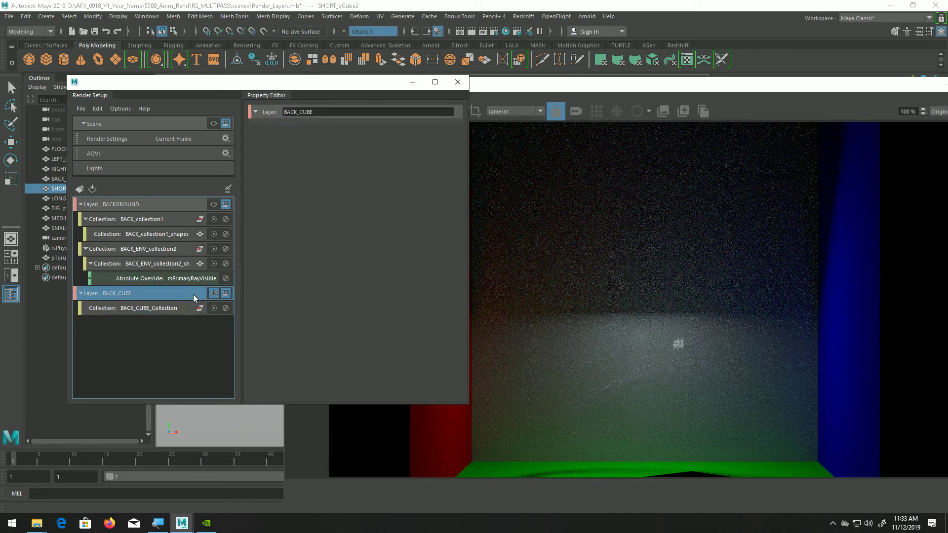
pyautogui.click(215, 294)
pyautogui.click(173, 309)
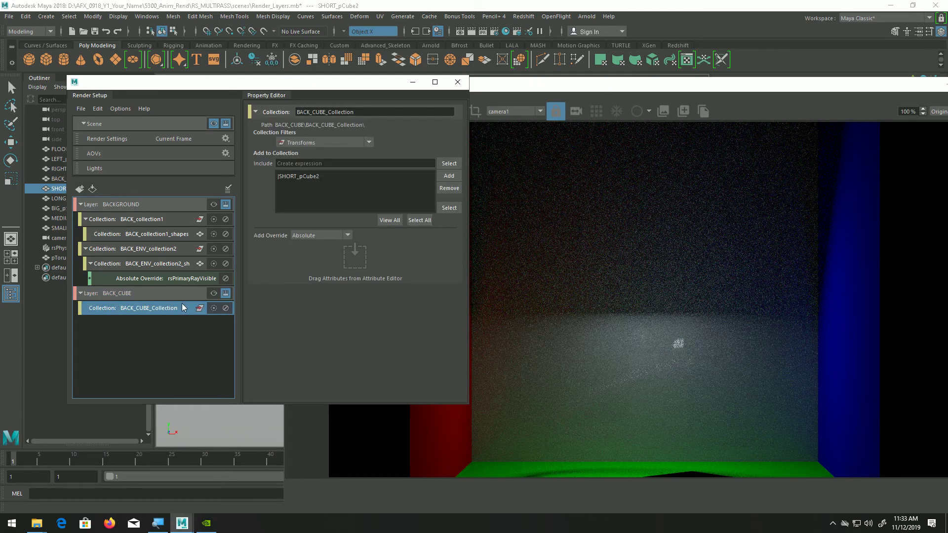
pyautogui.click(505, 94)
pyautogui.click(324, 112)
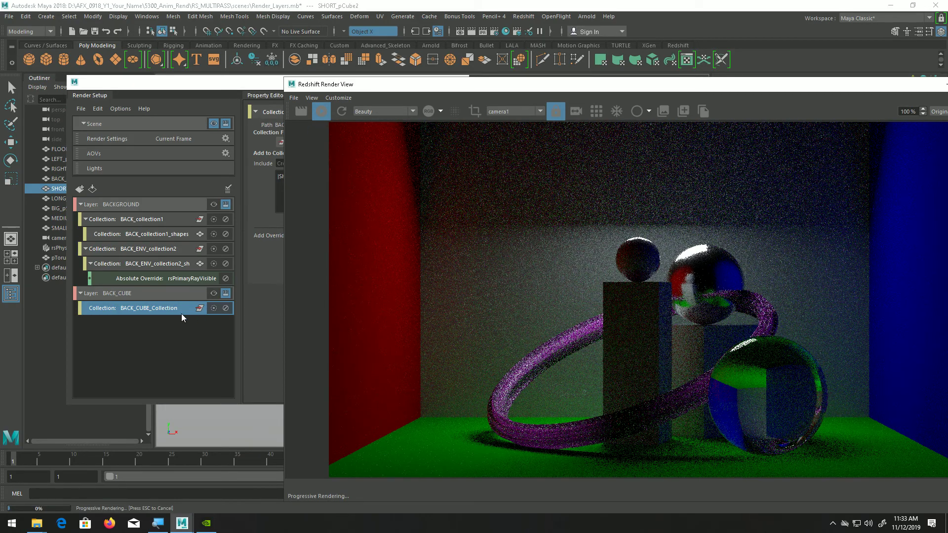
# Make BACK_CUBE the visible layer, restart the interactive render and display its alpha channel
pyautogui.click(212, 295)
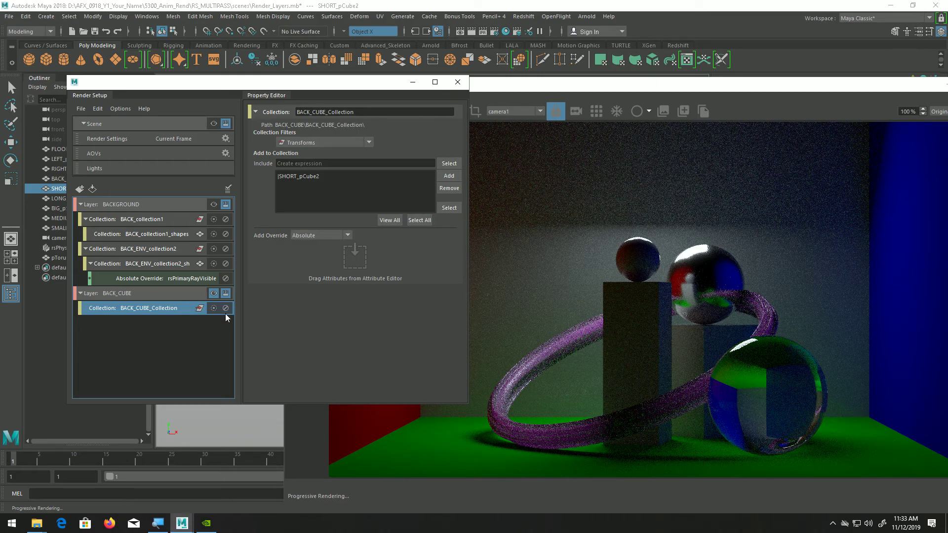
pyautogui.moveTo(628, 88); pyautogui.dragTo(687, 92)
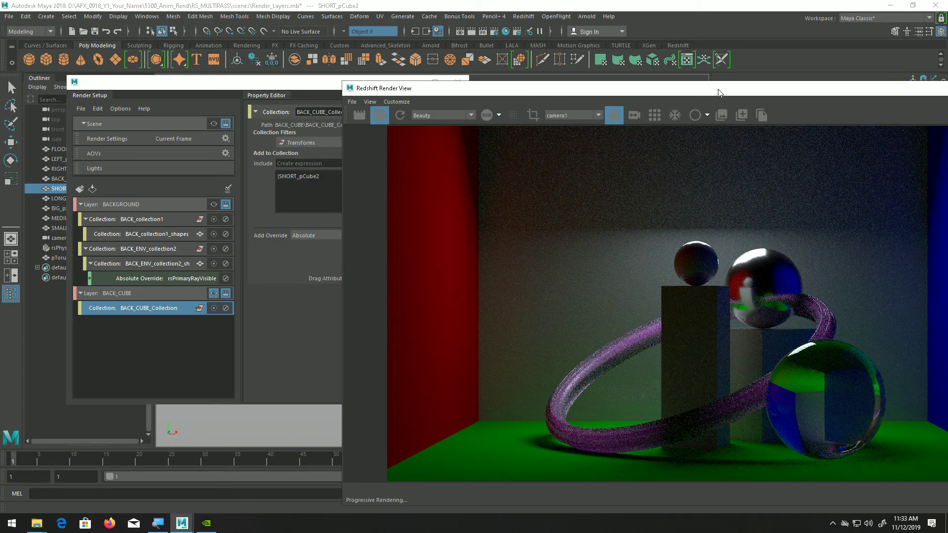
pyautogui.click(304, 181)
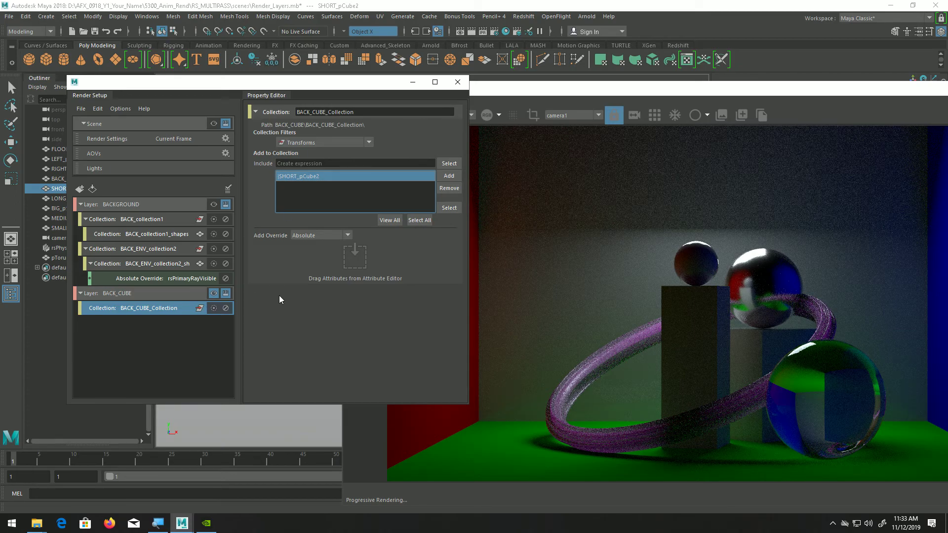
pyautogui.click(525, 83)
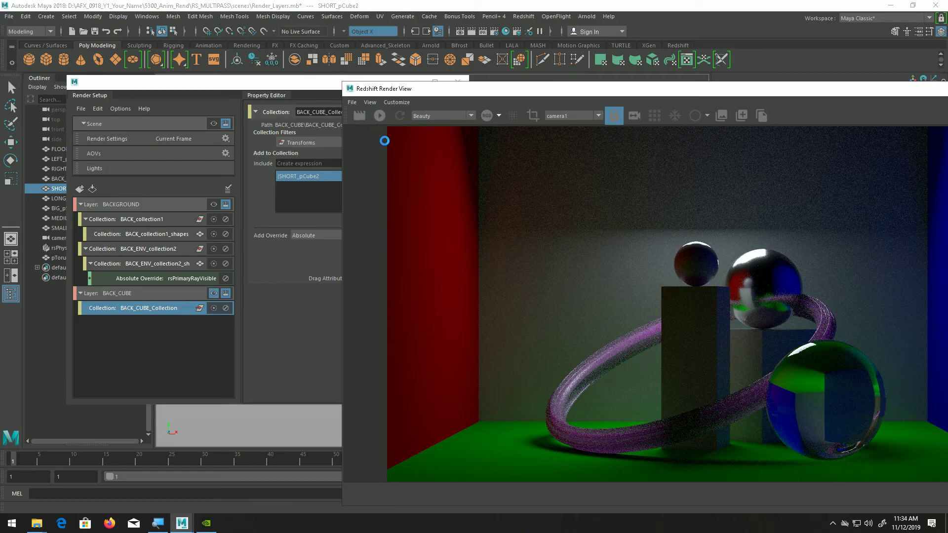
pyautogui.click(380, 115)
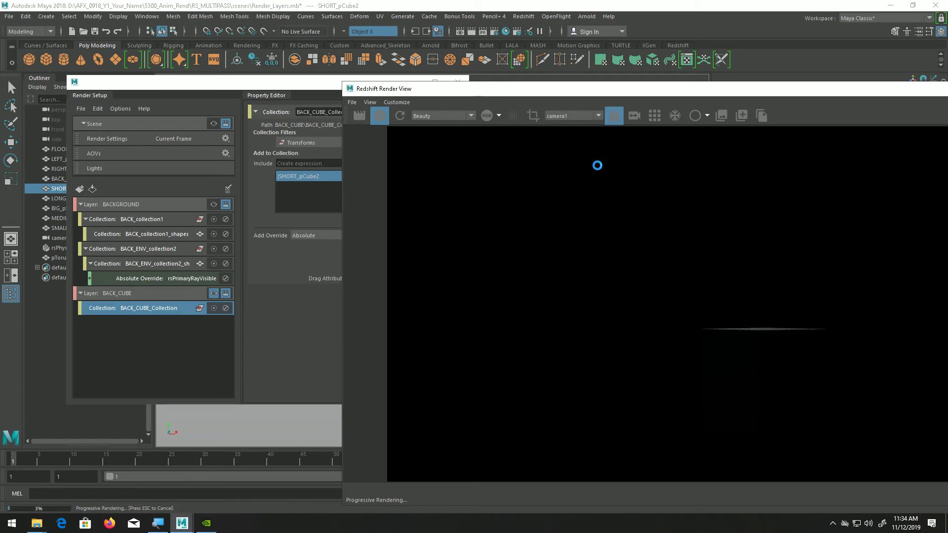
pyautogui.click(486, 116)
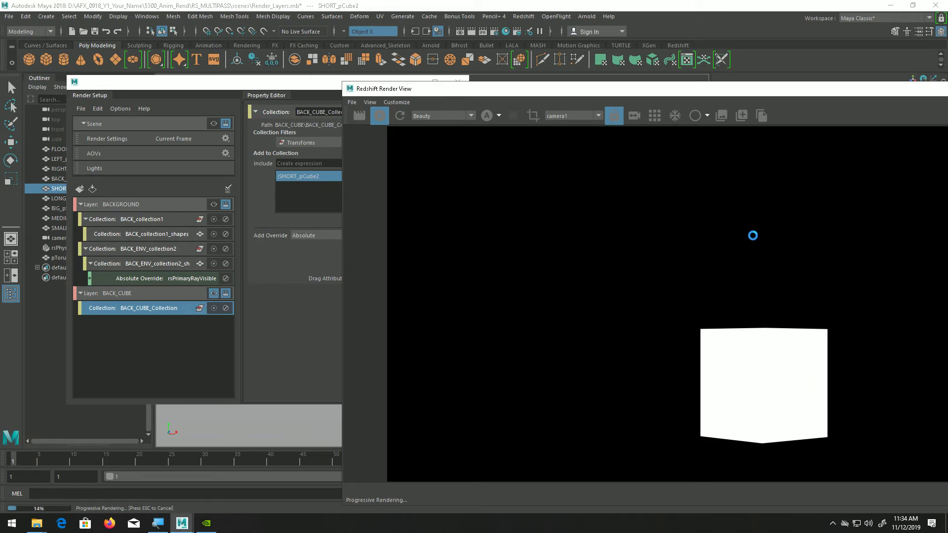
# Create a second collection in the BACK_CUBE layer and name it BACK_CUB_ENV_collection4
pyautogui.click(179, 348)
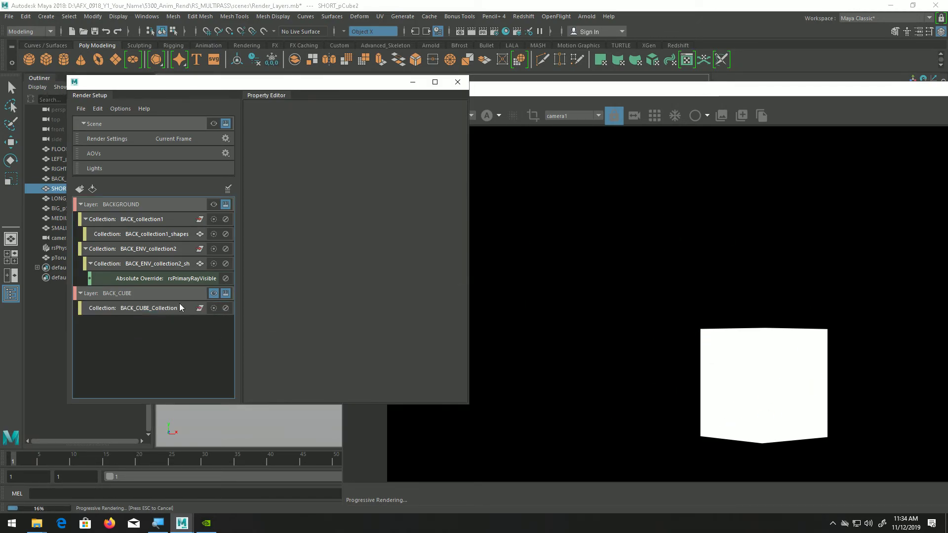
pyautogui.moveTo(503, 92); pyautogui.dragTo(502, 188)
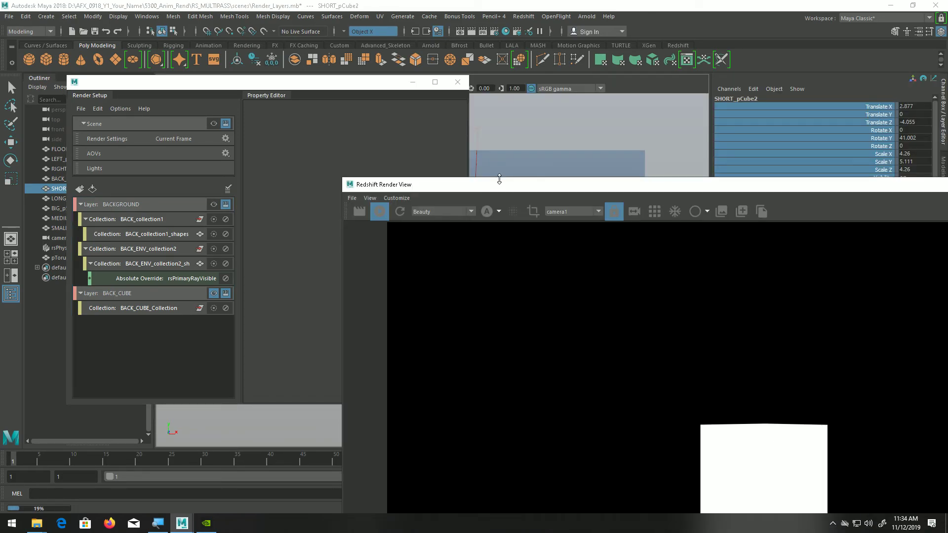
pyautogui.click(347, 85)
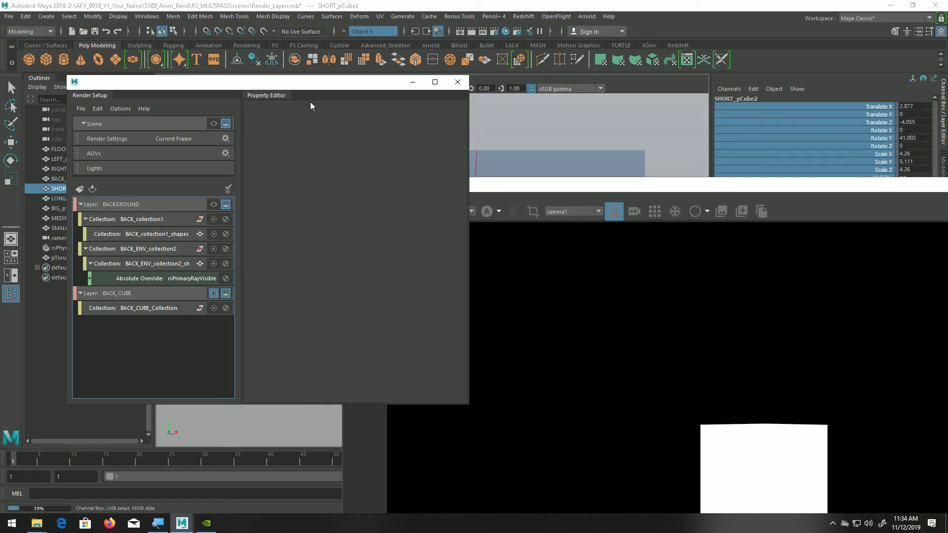
pyautogui.click(126, 295)
pyautogui.rightClick(126, 294)
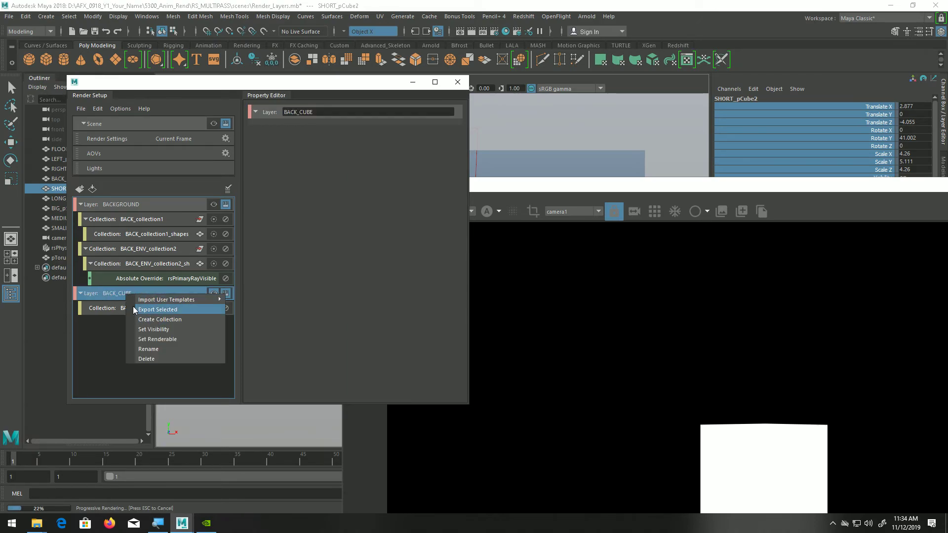
pyautogui.click(163, 320)
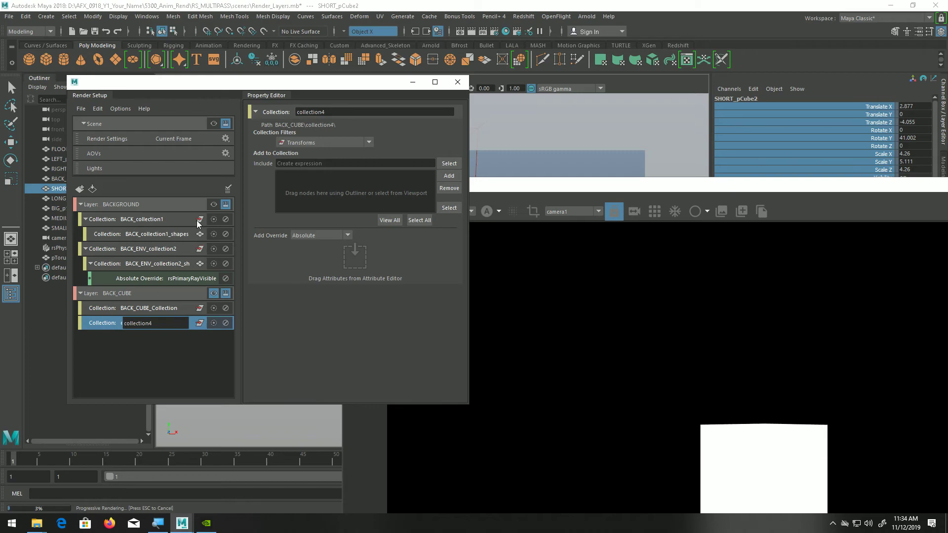
pyautogui.write('BACK_CUB_ENV_')
pyautogui.press('Return')
# Return the render to RGB display and add the four planes, LONG_pCube1, the three spheres and pTorus1 to BACK_CUB_ENV_collection4
pyautogui.moveTo(126, 82); pyautogui.dragTo(188, 70)
pyautogui.click(68, 149)
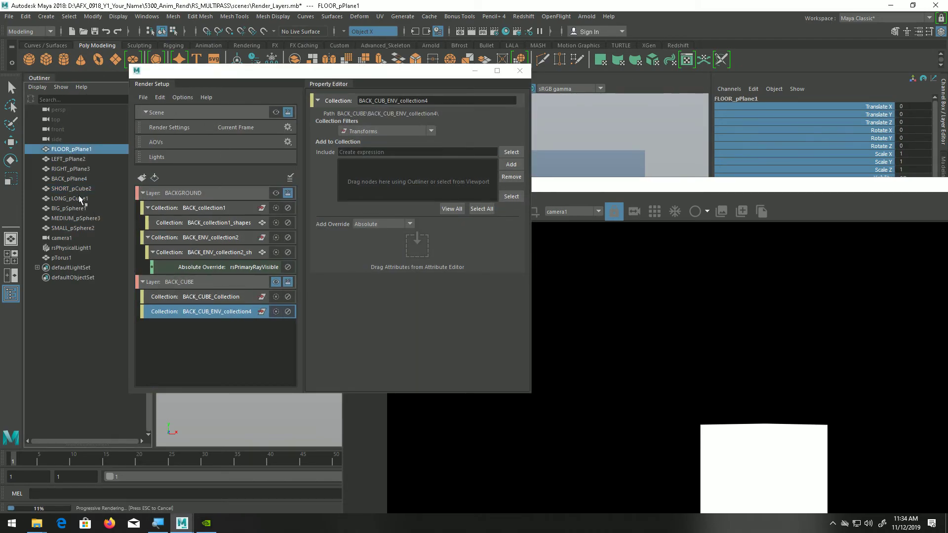
pyautogui.keyDown('shift'); pyautogui.click(82, 226); pyautogui.keyUp('shift')
pyautogui.keyDown('shift'); pyautogui.click(74, 257); pyautogui.keyUp('shift')
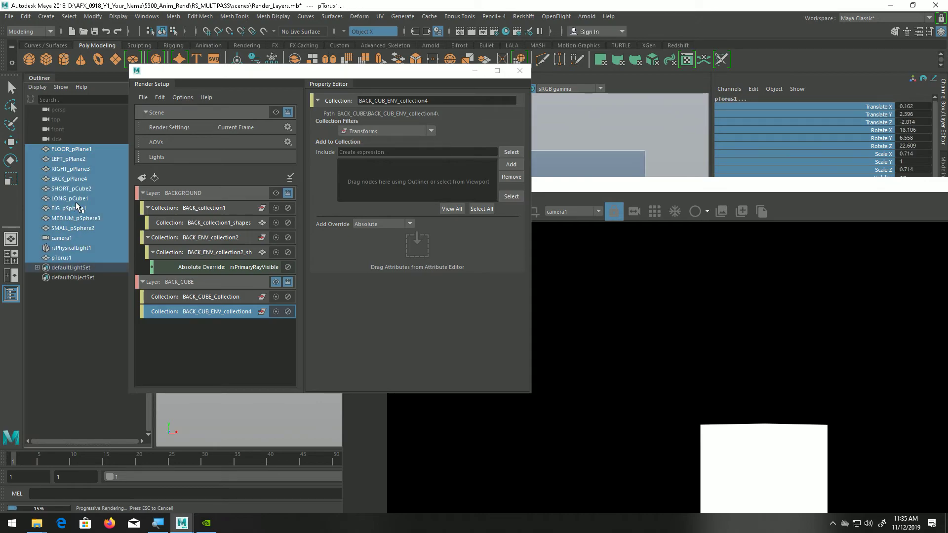
pyautogui.keyDown('ctrl'); pyautogui.click(69, 238); pyautogui.keyUp('ctrl')
pyautogui.keyDown('ctrl'); pyautogui.click(70, 247); pyautogui.keyUp('ctrl')
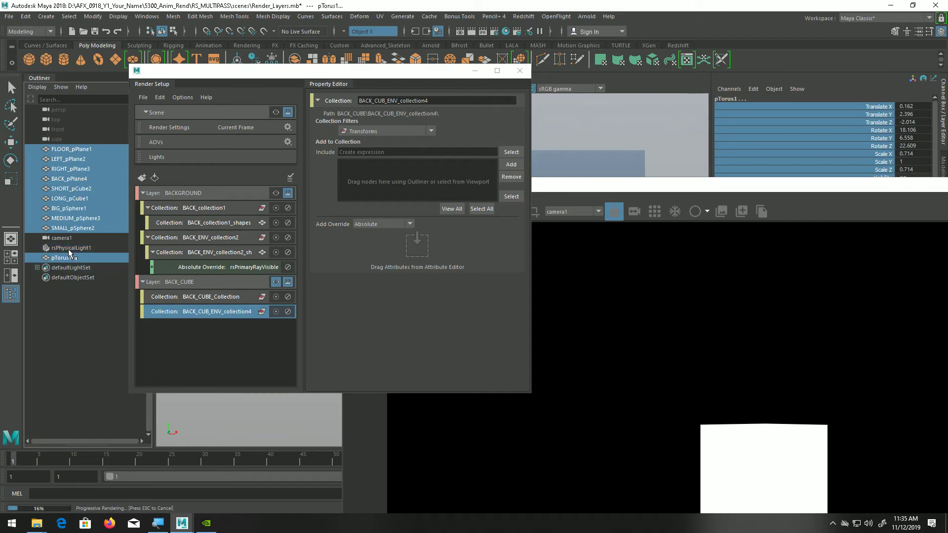
pyautogui.keyDown('ctrl'); pyautogui.click(73, 189); pyautogui.keyUp('ctrl')
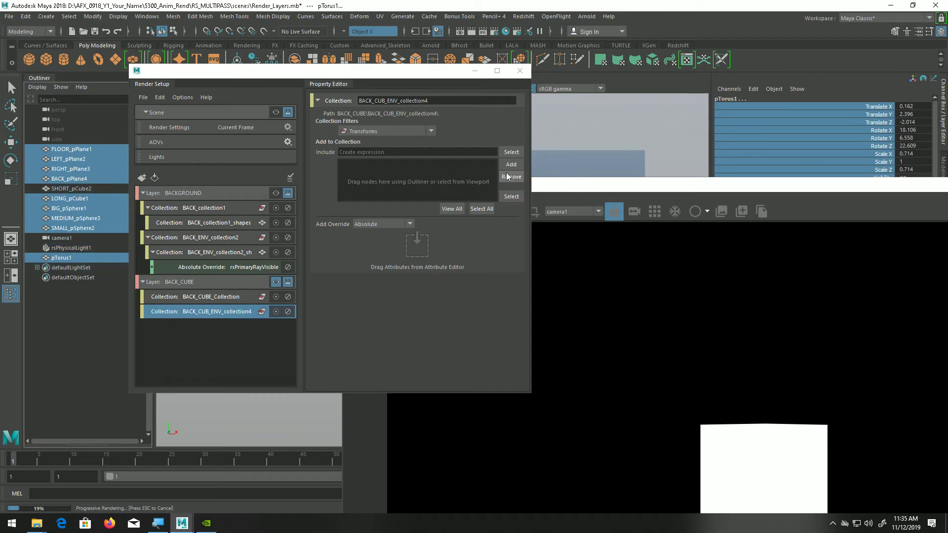
pyautogui.click(580, 191)
pyautogui.click(487, 212)
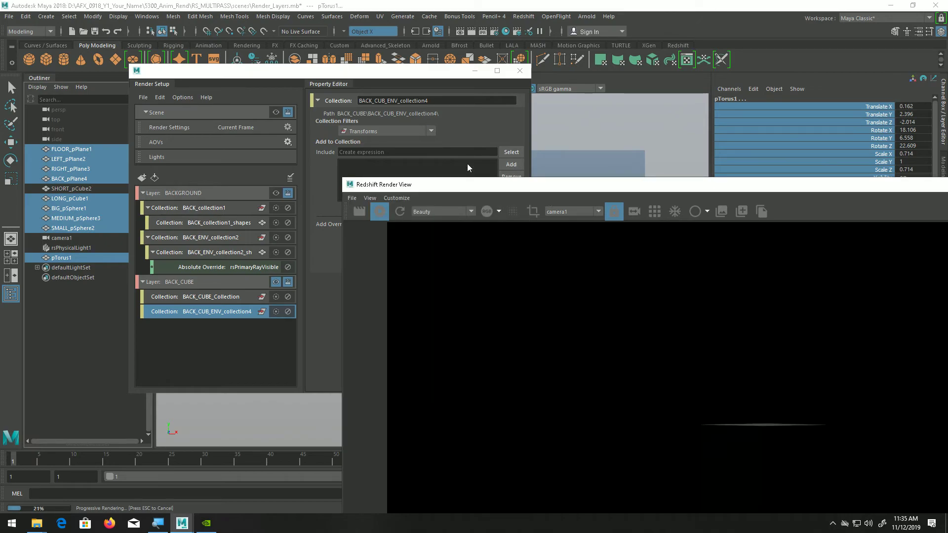
pyautogui.click(436, 75)
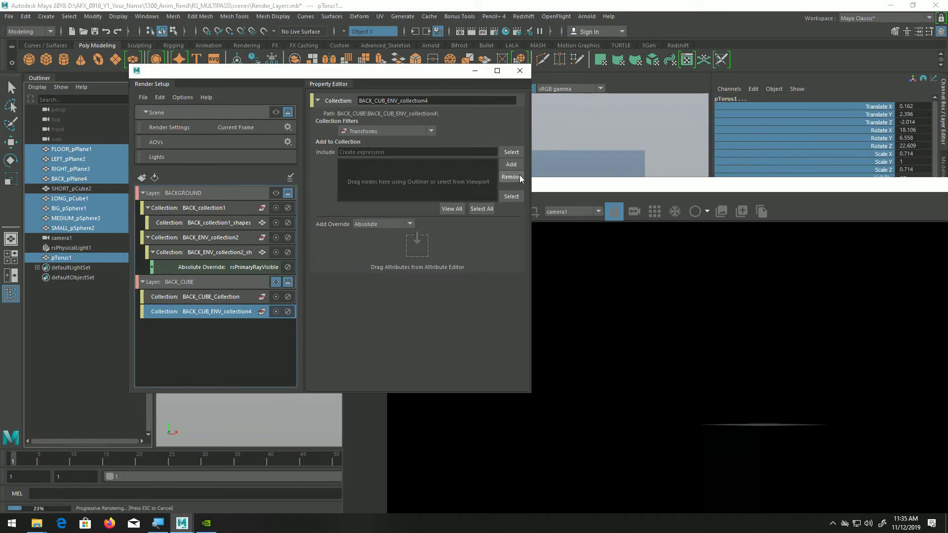
pyautogui.click(514, 164)
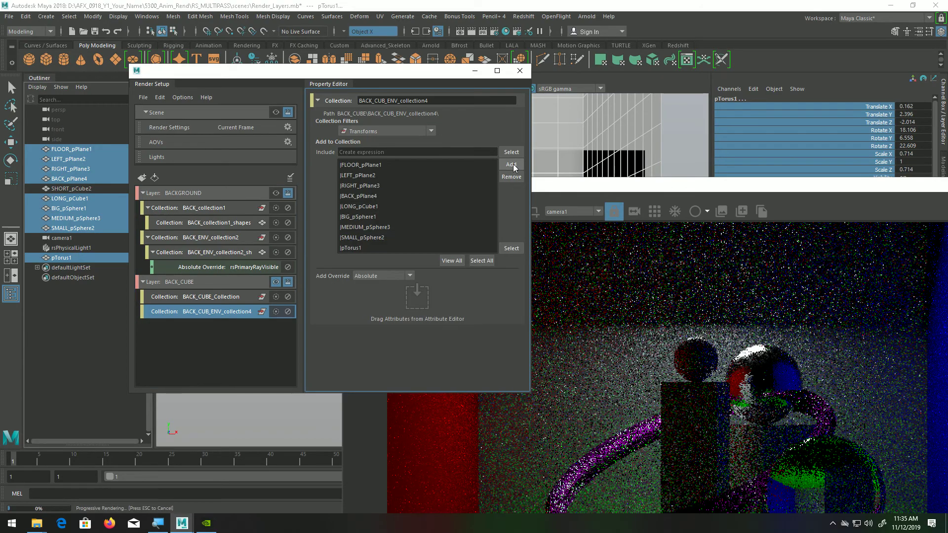
# Select RIGHT_pPlane3 and add its shape's Primary Ray Visible attribute as an absolute override in BACK_CUB_ENV_collection4
pyautogui.click(612, 192)
pyautogui.moveTo(423, 95); pyautogui.dragTo(422, 96)
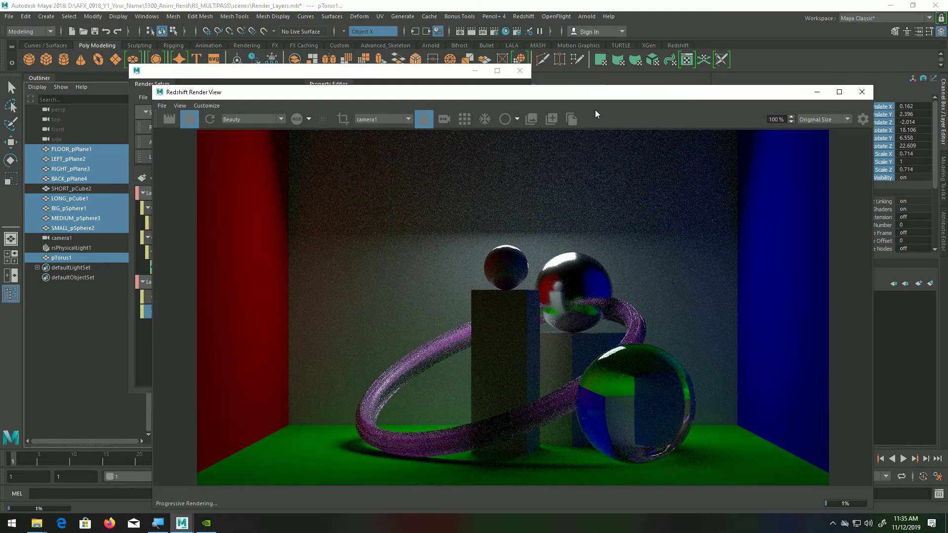
pyautogui.click(408, 78)
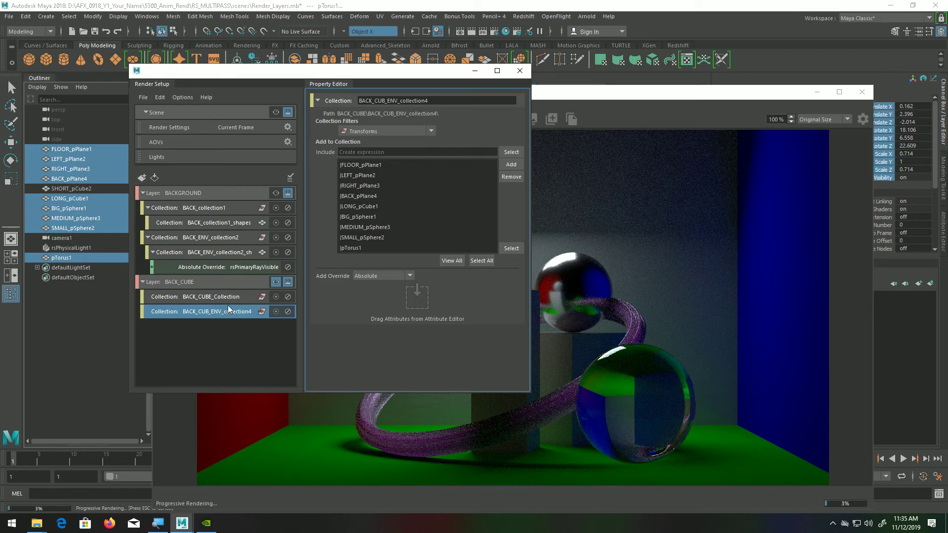
pyautogui.moveTo(633, 95); pyautogui.dragTo(569, 203)
pyautogui.click(630, 158)
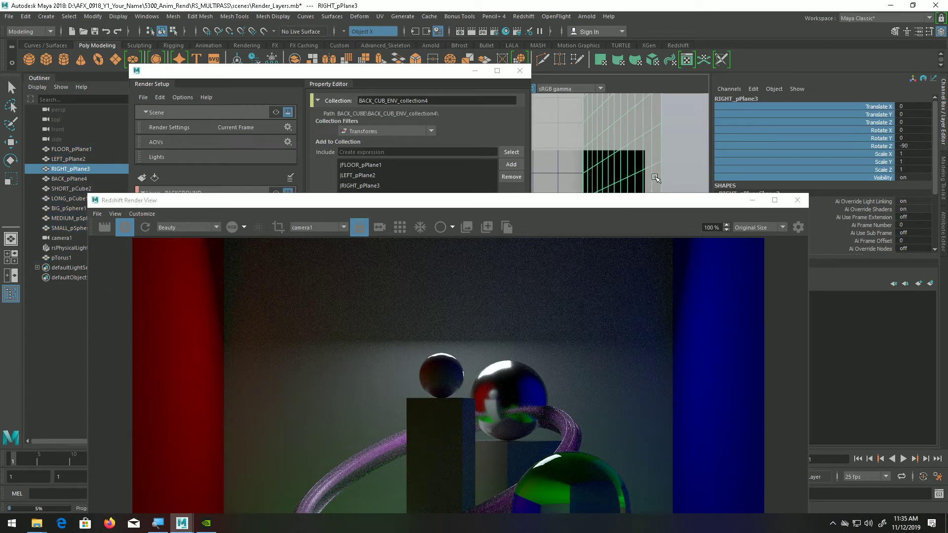
pyautogui.click(419, 75)
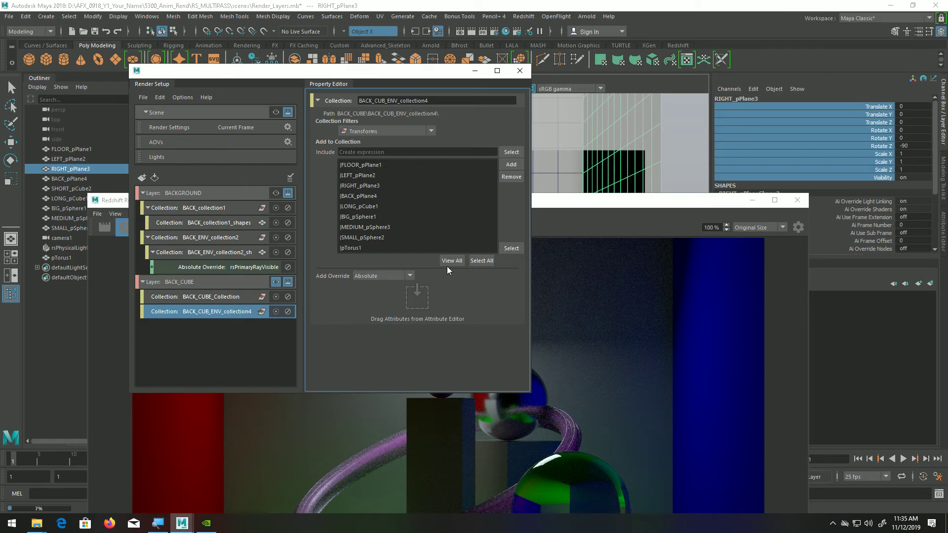
pyautogui.click(943, 232)
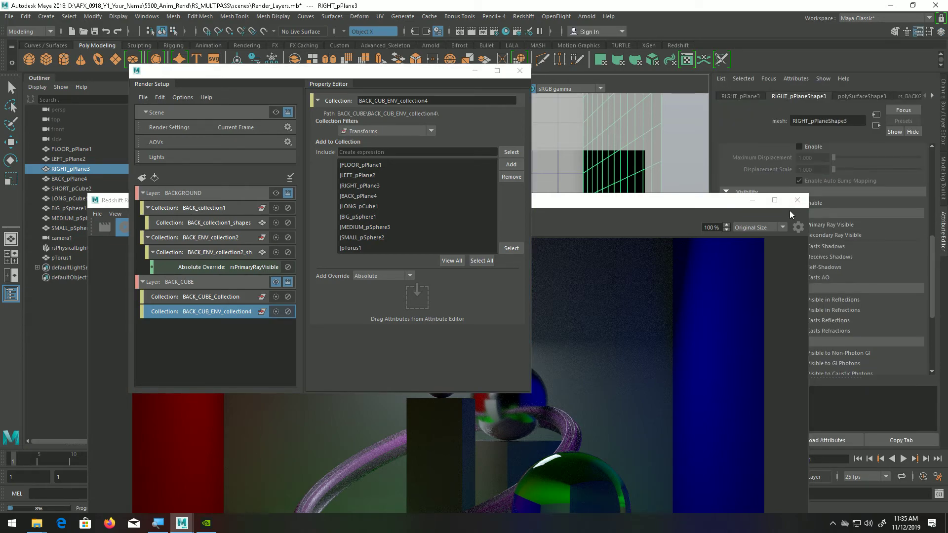
pyautogui.moveTo(714, 207); pyautogui.dragTo(493, 242)
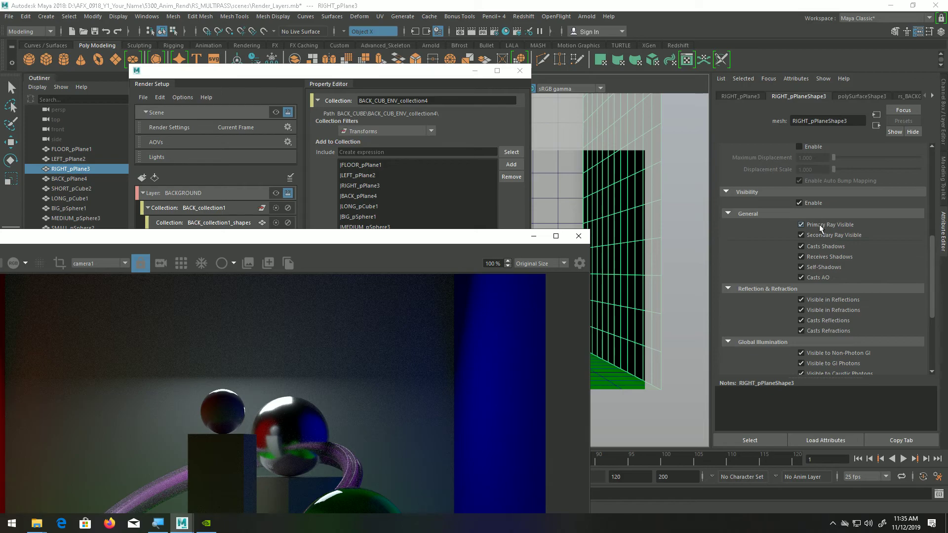
pyautogui.click(432, 89)
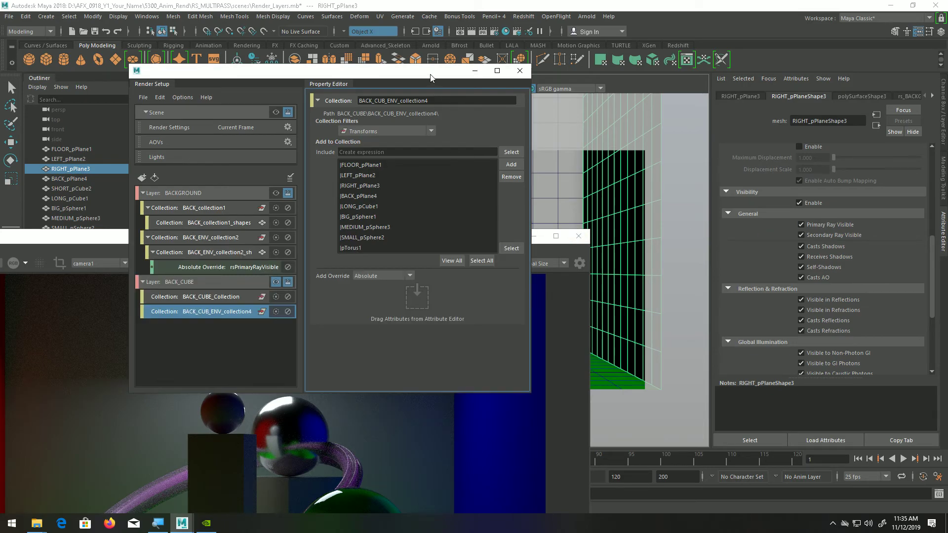
pyautogui.moveTo(817, 225); pyautogui.dragTo(378, 302)
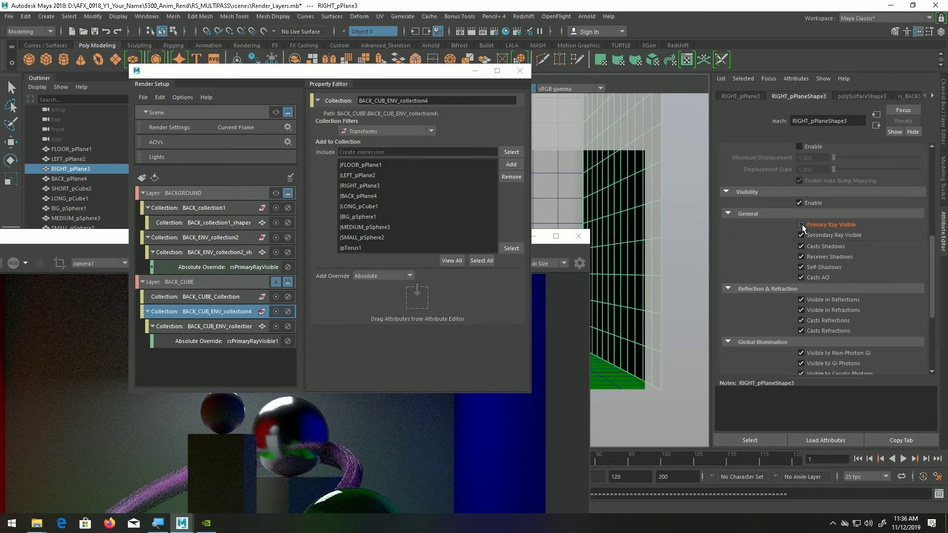
# Turn off the overridden Primary Ray Visible attribute for BACK_CUB_ENV_collection4 and check the cube's alpha channel before returning the render to RGB
pyautogui.click(801, 225)
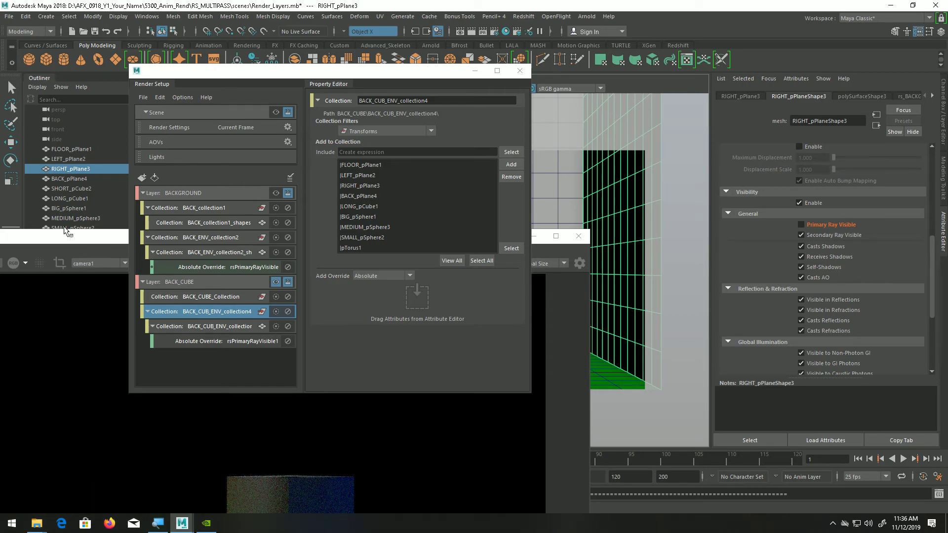
pyautogui.moveTo(65, 232); pyautogui.dragTo(296, 108)
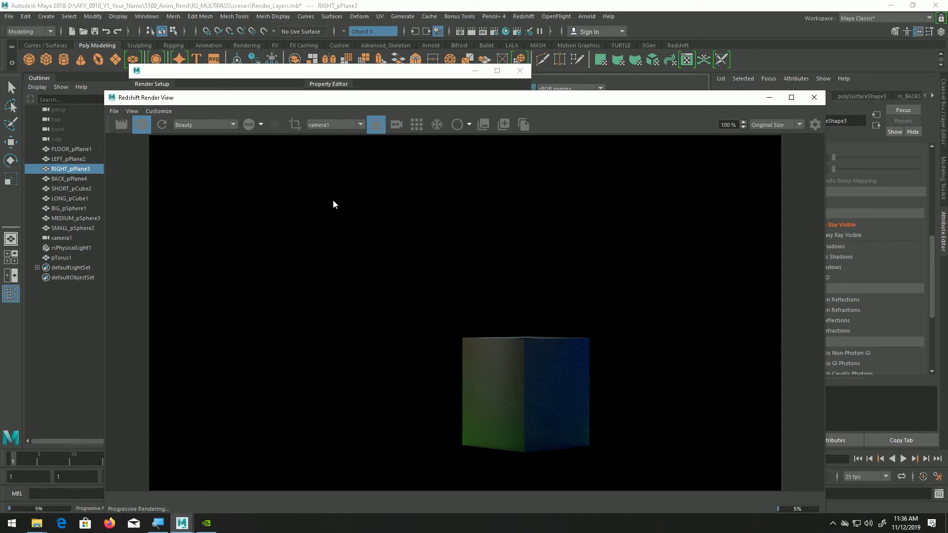
pyautogui.click(248, 124)
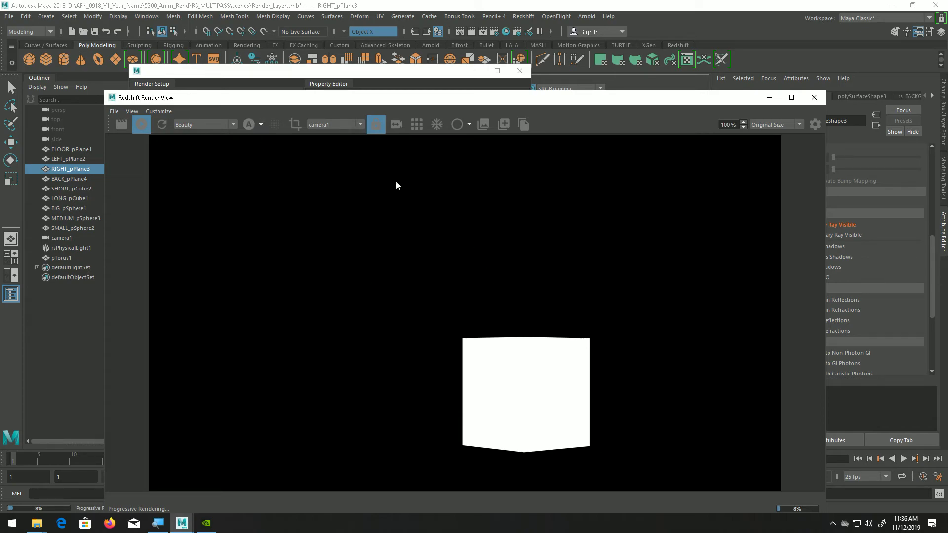
pyautogui.click(250, 123)
# Compare the two layer renders by making BACKGROUND visible and switching back to BACK_CUBE
pyautogui.click(333, 79)
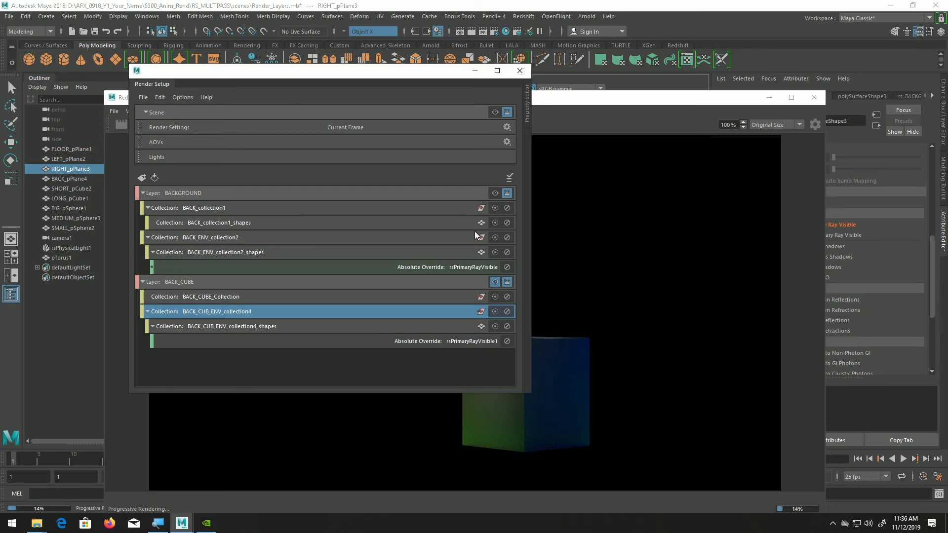
pyautogui.click(494, 194)
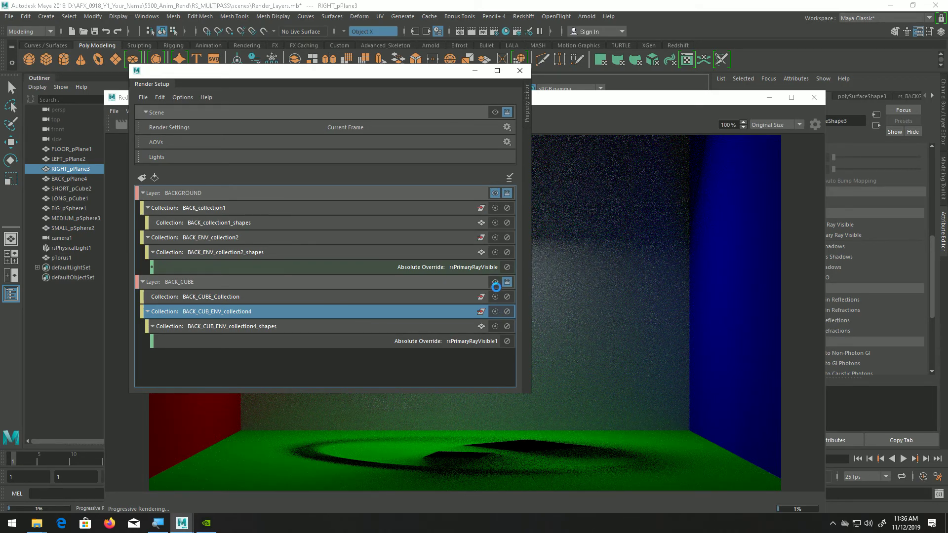
pyautogui.click(495, 282)
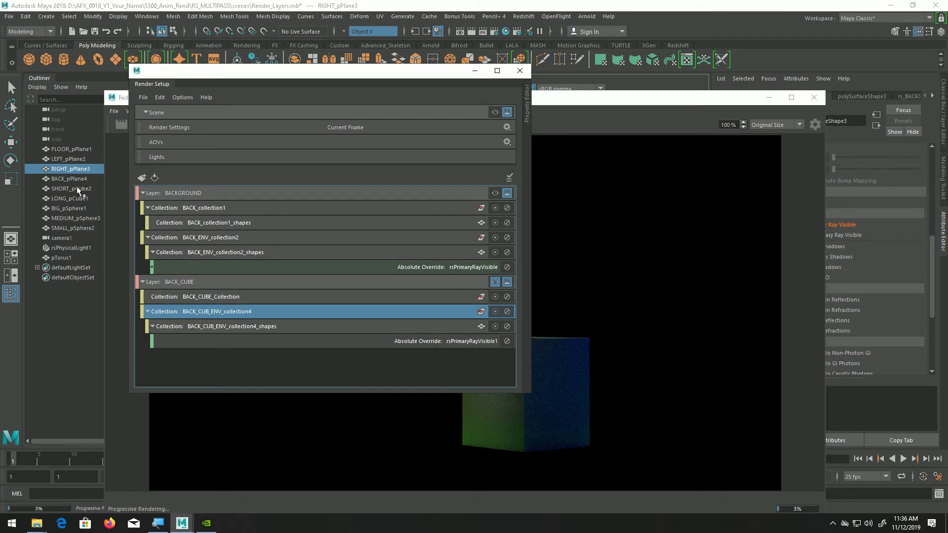
pyautogui.moveTo(739, 101); pyautogui.dragTo(574, 321)
pyautogui.click(542, 301)
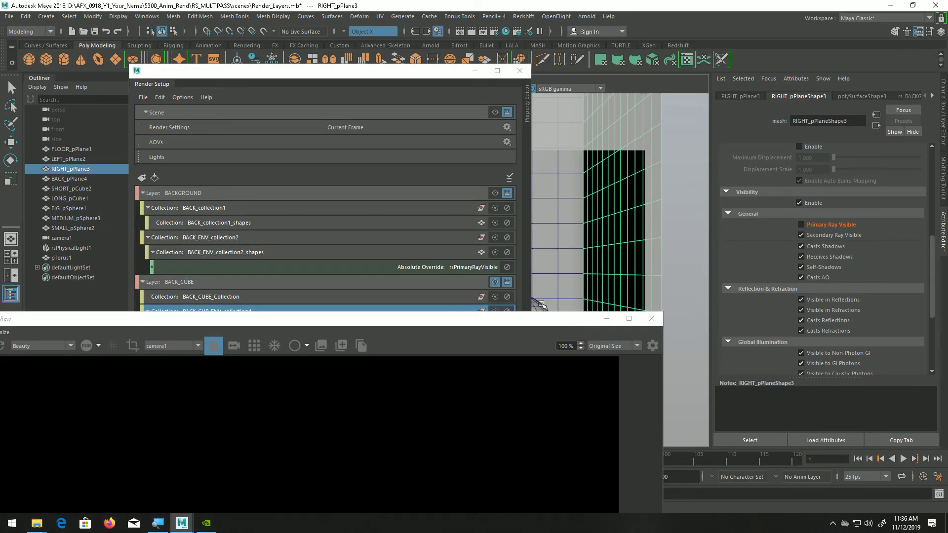
pyautogui.moveTo(482, 71); pyautogui.dragTo(297, 78)
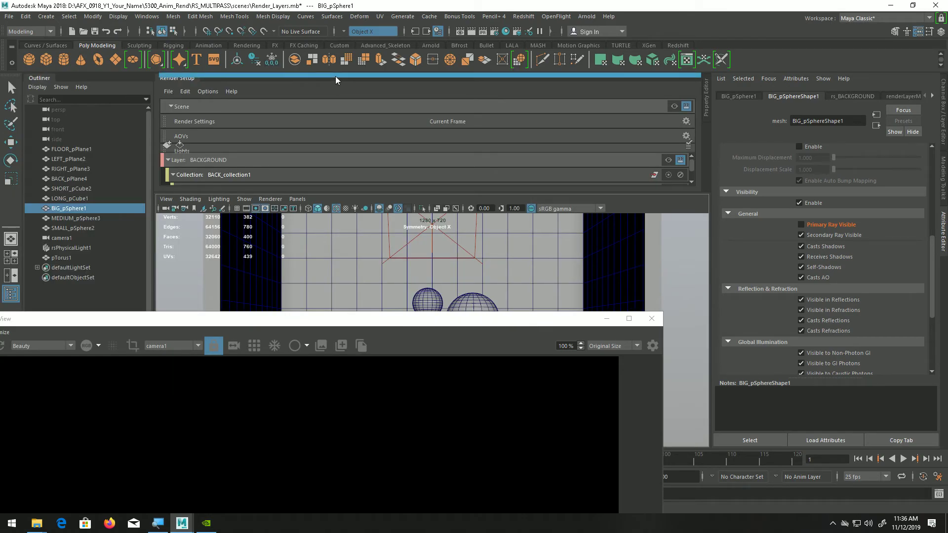
pyautogui.moveTo(179, 78); pyautogui.dragTo(102, 96)
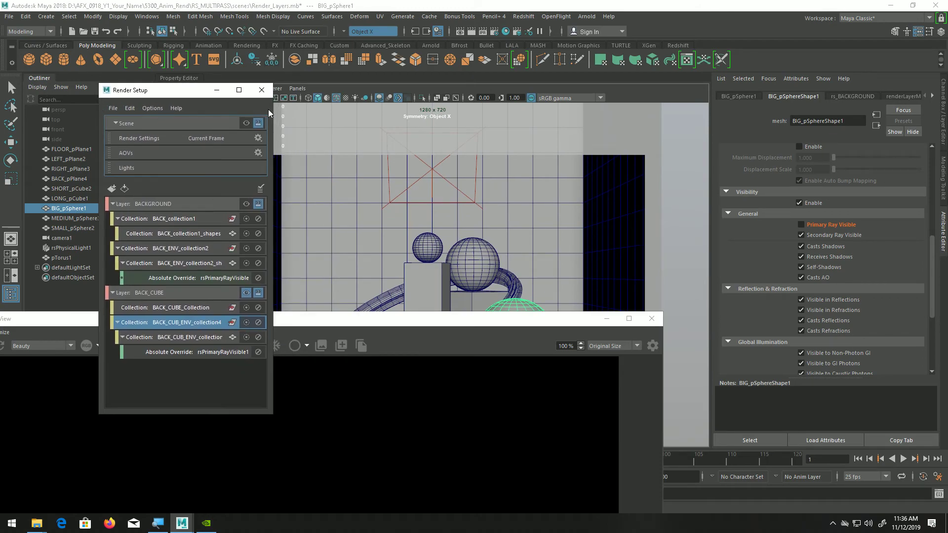
pyautogui.click(188, 79)
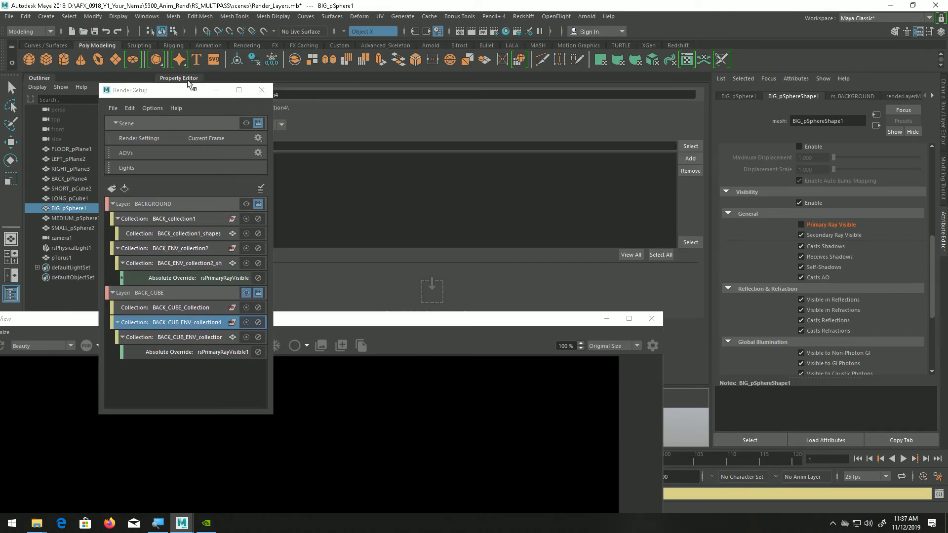
pyautogui.moveTo(183, 76); pyautogui.dragTo(269, 105)
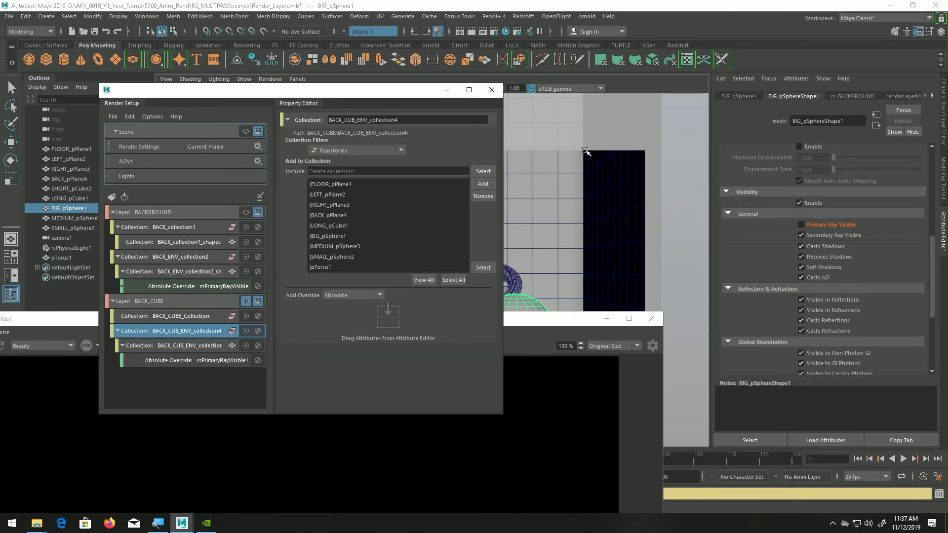
# Select MEDIUM_pSphere3 in the viewport and create a new render layer named BACK_SPHERE
pyautogui.moveTo(383, 91); pyautogui.dragTo(273, 99)
pyautogui.click(485, 255)
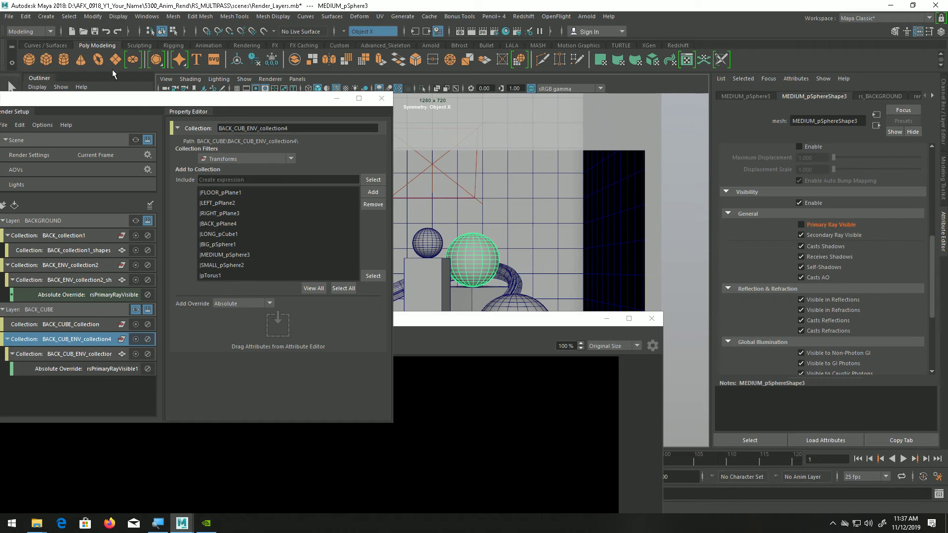
pyautogui.moveTo(106, 103); pyautogui.dragTo(371, 70)
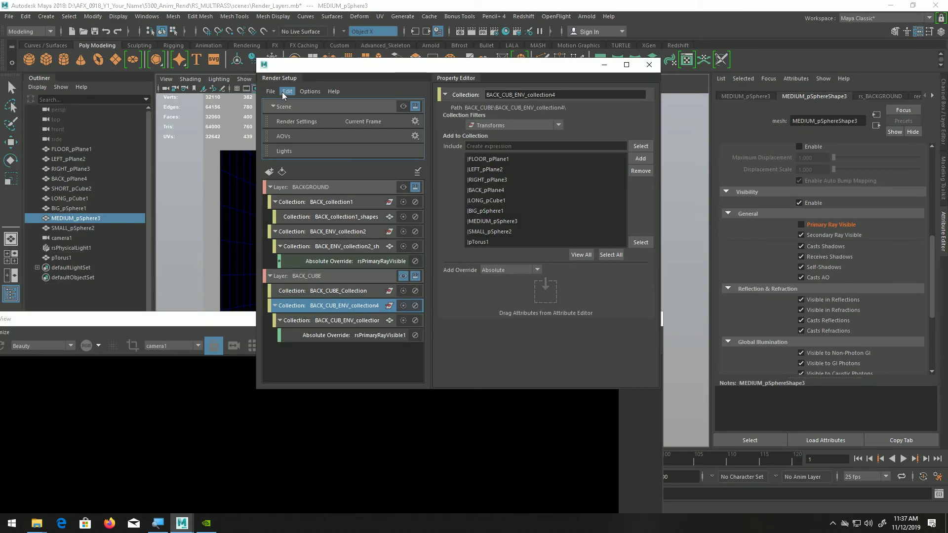
pyautogui.click(270, 172)
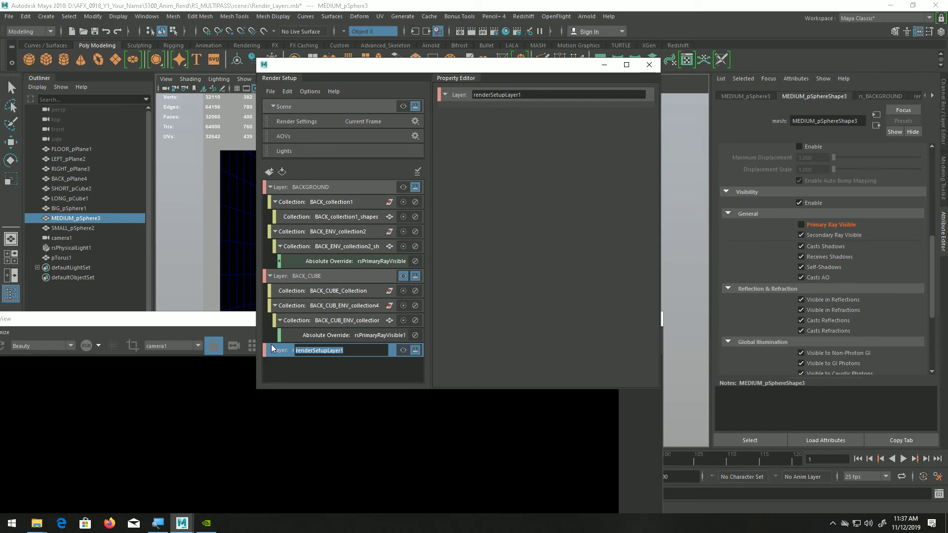
pyautogui.write('BACKSPHERE')
pyautogui.press('Left')
pyautogui.press('Left')
pyautogui.press('Left')
pyautogui.press('Left')
pyautogui.write('_')
pyautogui.press('Return')
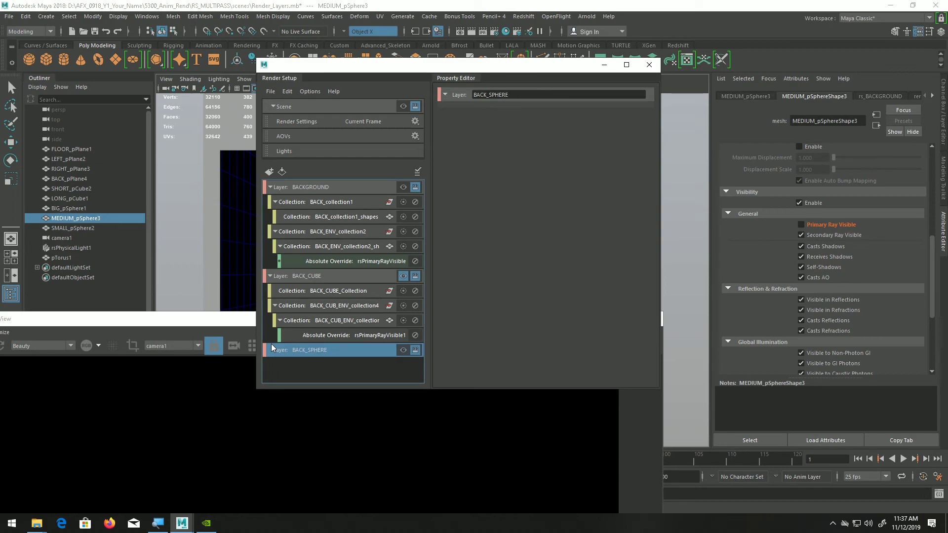
# Create a collection in the BACK_SPHERE layer and name it BACK_SPHERE_collection5
pyautogui.rightClick(330, 350)
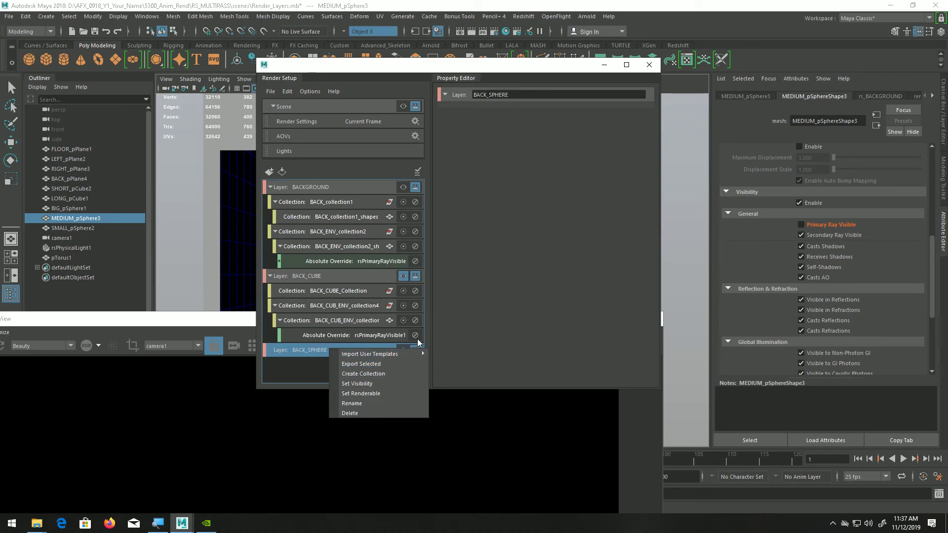
pyautogui.click(371, 374)
pyautogui.click(524, 95)
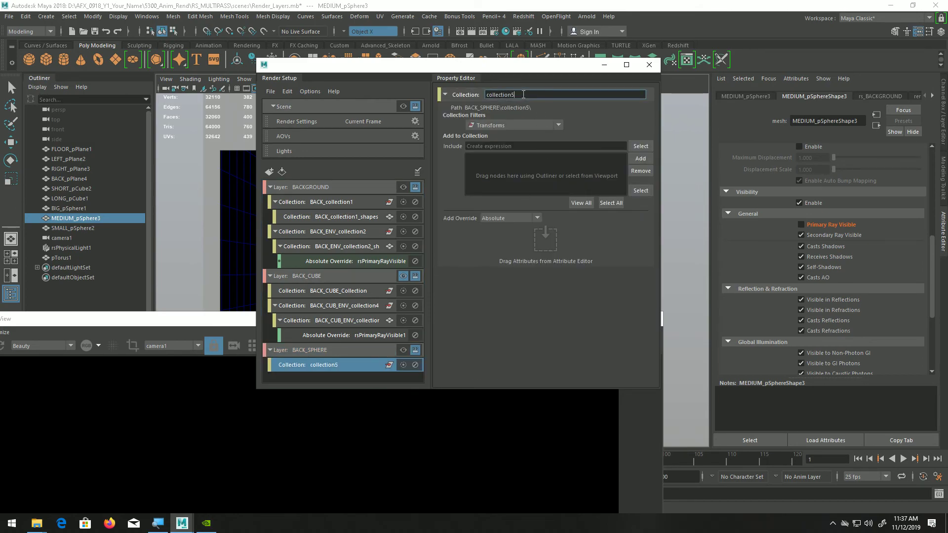
pyautogui.press('Home')
pyautogui.write('BACK_SPHERE_')
pyautogui.press('Return')
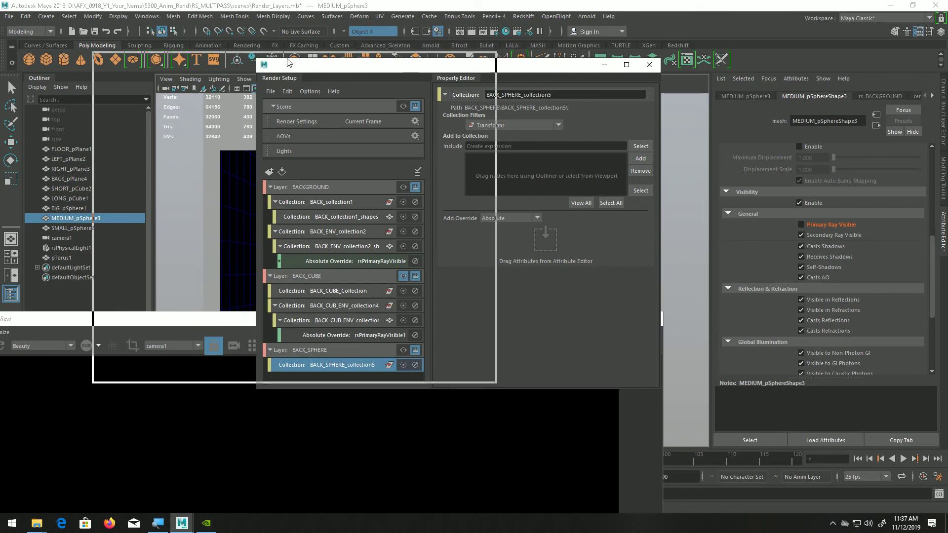
# Add the selected MEDIUM_pSphere3 to BACK_SPHERE_collection5
pyautogui.moveTo(375, 293); pyautogui.dragTo(403, 274)
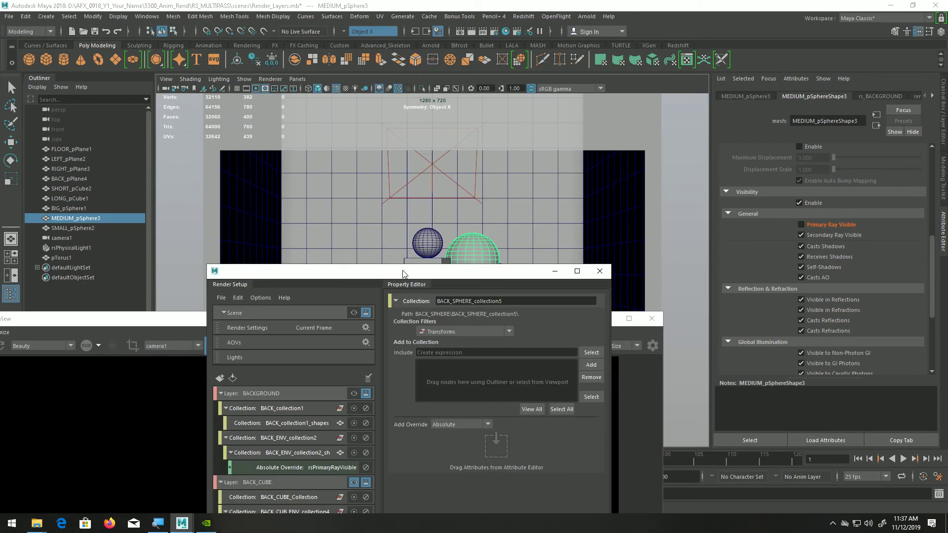
pyautogui.click(592, 369)
pyautogui.moveTo(403, 274); pyautogui.dragTo(546, 44)
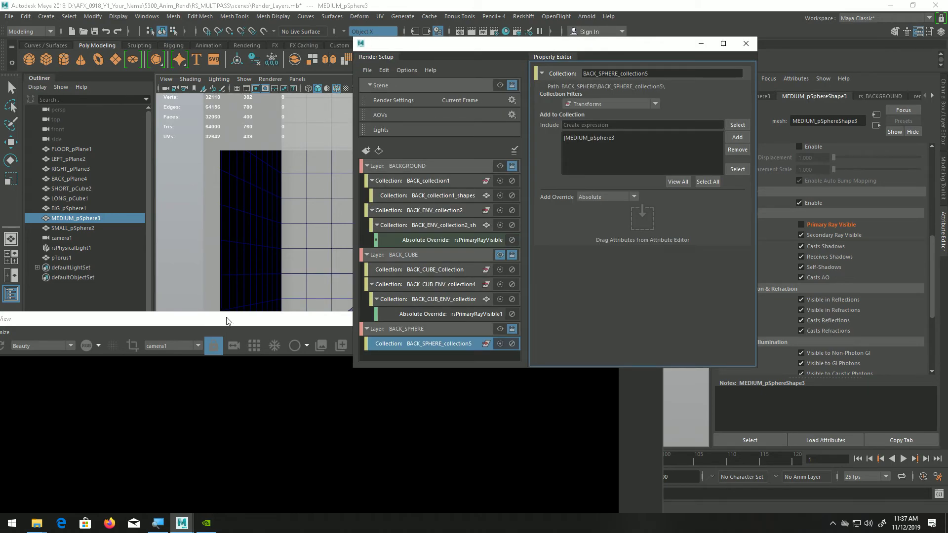
# Restart the interactive render and make BACK_SPHERE the visible layer
pyautogui.moveTo(395, 205); pyautogui.dragTo(431, 165)
pyautogui.click(183, 185)
pyautogui.click(182, 185)
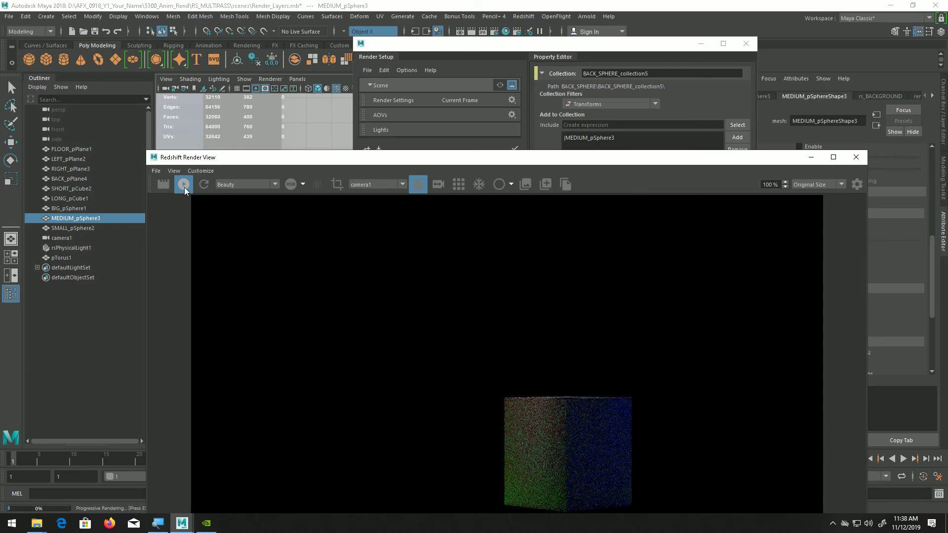
pyautogui.click(467, 46)
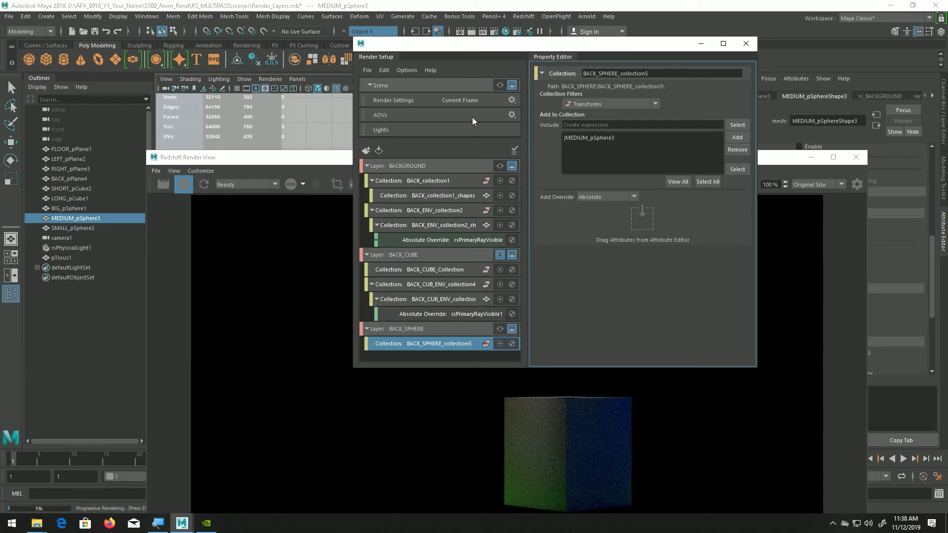
pyautogui.click(500, 329)
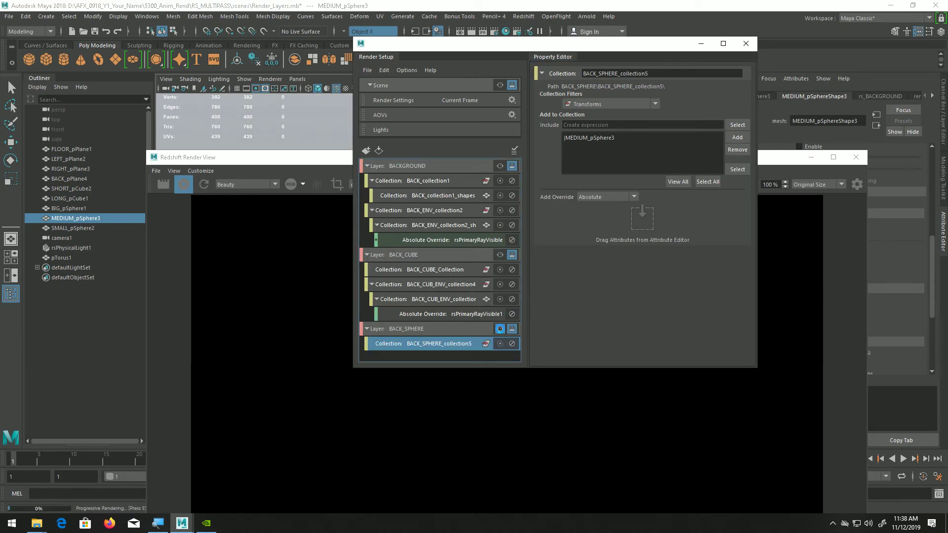
# Check the BACK_SPHERE render's alpha channel and return the display to RGB
pyautogui.click(316, 158)
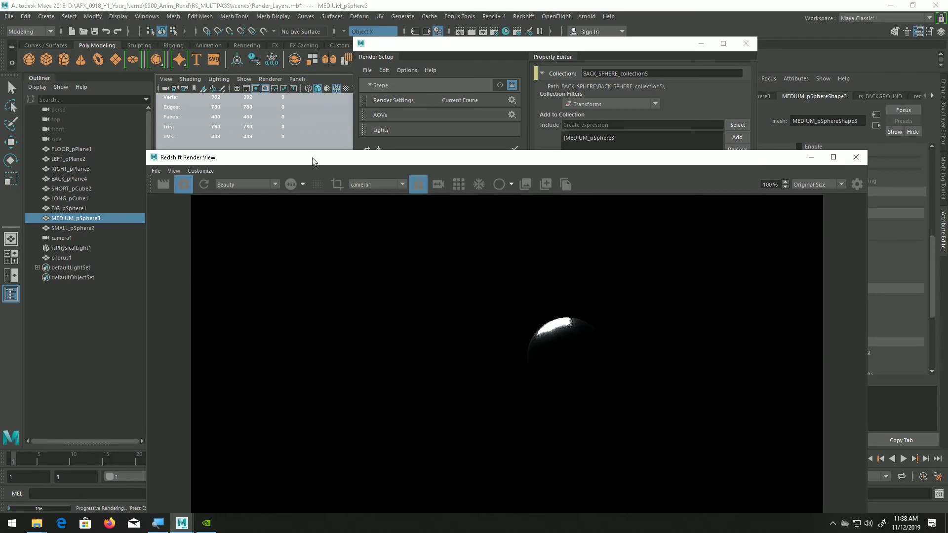
pyautogui.click(292, 185)
pyautogui.click(291, 185)
# Create a second collection in the BACK_SPHERE layer and name it BACK_SPHERE_ENV_collection6
pyautogui.click(450, 64)
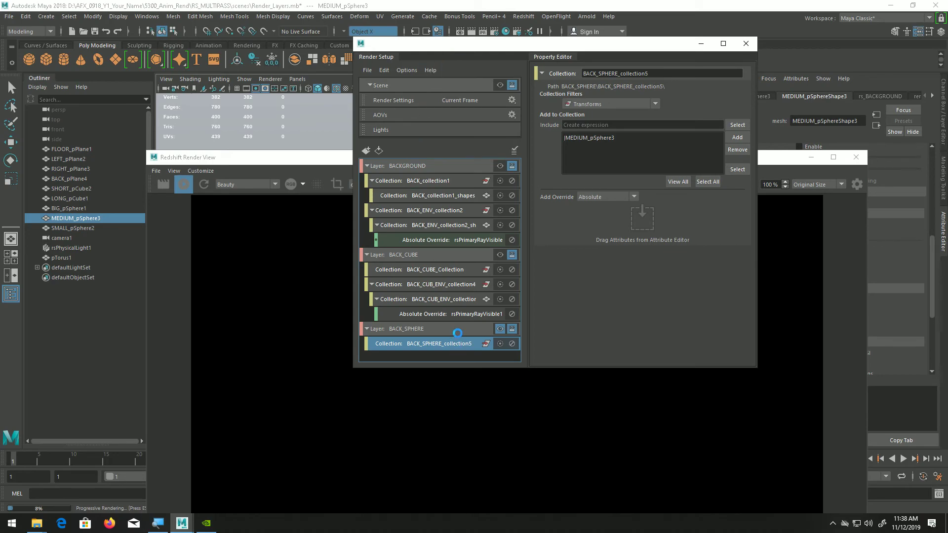
pyautogui.rightClick(444, 328)
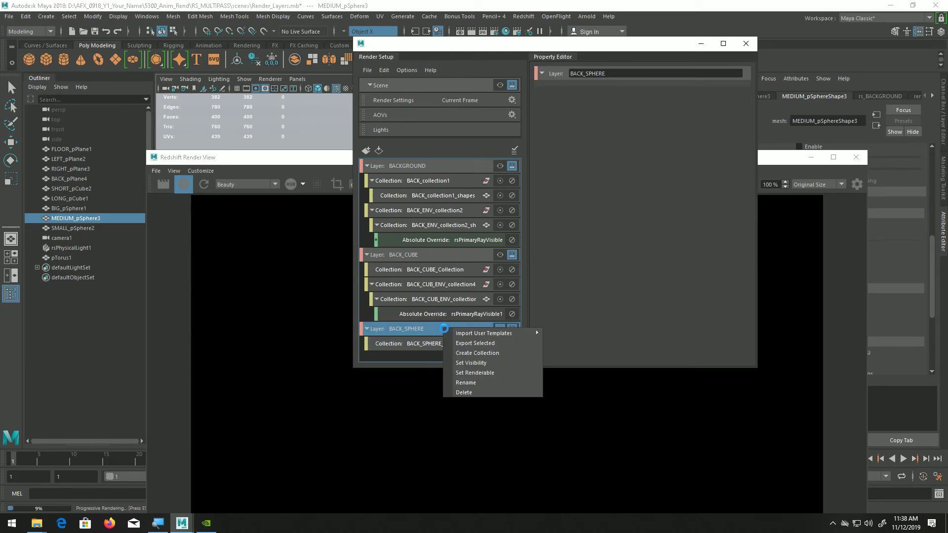
pyautogui.click(492, 353)
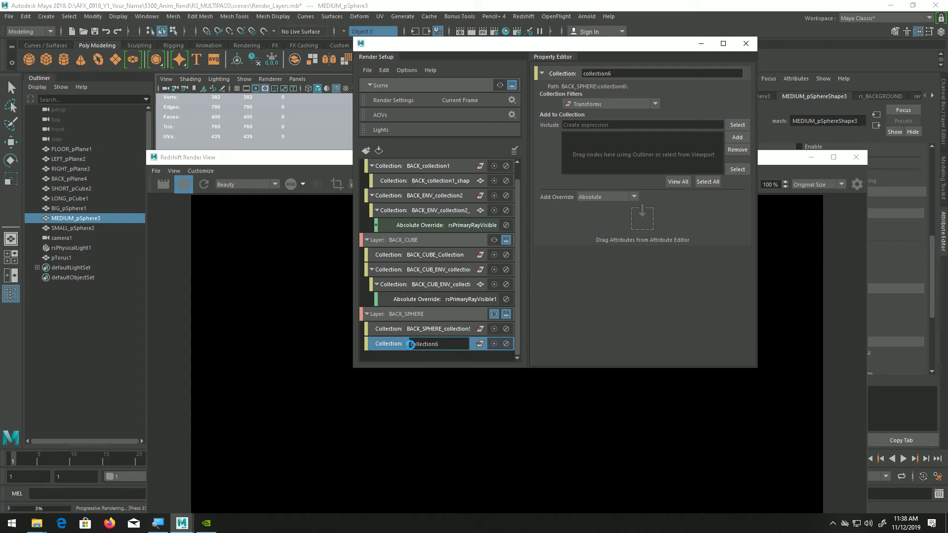
pyautogui.write('BACK_SPHERE_ENV_')
pyautogui.press('Return')
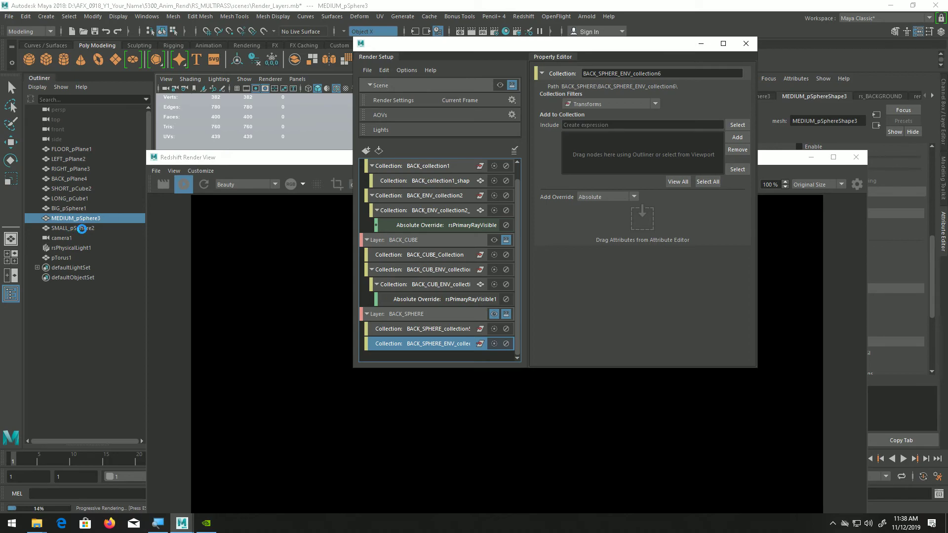
# Add the four planes, both cubes, BIG_pSphere1, SMALL_pSphere2 and pTorus1 to BACK_SPHERE_ENV_collection6
pyautogui.click(82, 228)
pyautogui.keyDown('ctrl'); pyautogui.click(83, 209); pyautogui.keyUp('ctrl')
pyautogui.keyDown('ctrl'); pyautogui.click(83, 198); pyautogui.keyUp('ctrl')
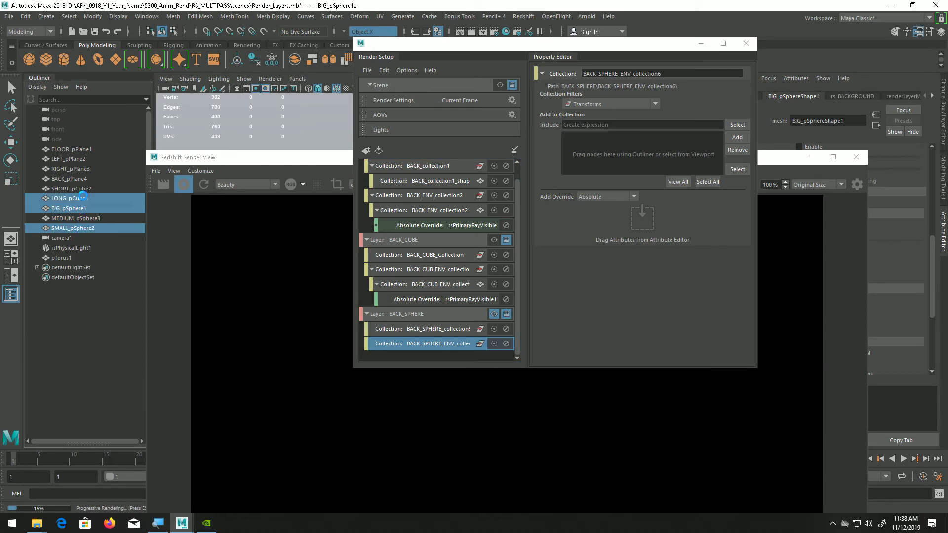
pyautogui.keyDown('ctrl'); pyautogui.click(83, 189); pyautogui.keyUp('ctrl')
pyautogui.keyDown('ctrl'); pyautogui.click(84, 179); pyautogui.keyUp('ctrl')
pyautogui.keyDown('ctrl'); pyautogui.click(85, 169); pyautogui.keyUp('ctrl')
pyautogui.keyDown('ctrl'); pyautogui.click(84, 159); pyautogui.keyUp('ctrl')
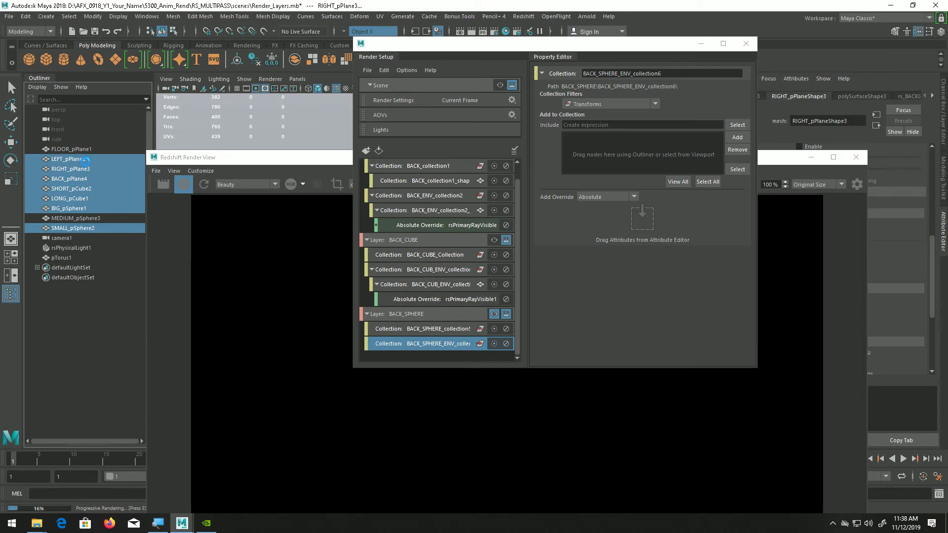
pyautogui.keyDown('ctrl'); pyautogui.click(83, 150); pyautogui.keyUp('ctrl')
pyautogui.keyDown('ctrl'); pyautogui.click(66, 258); pyautogui.keyUp('ctrl')
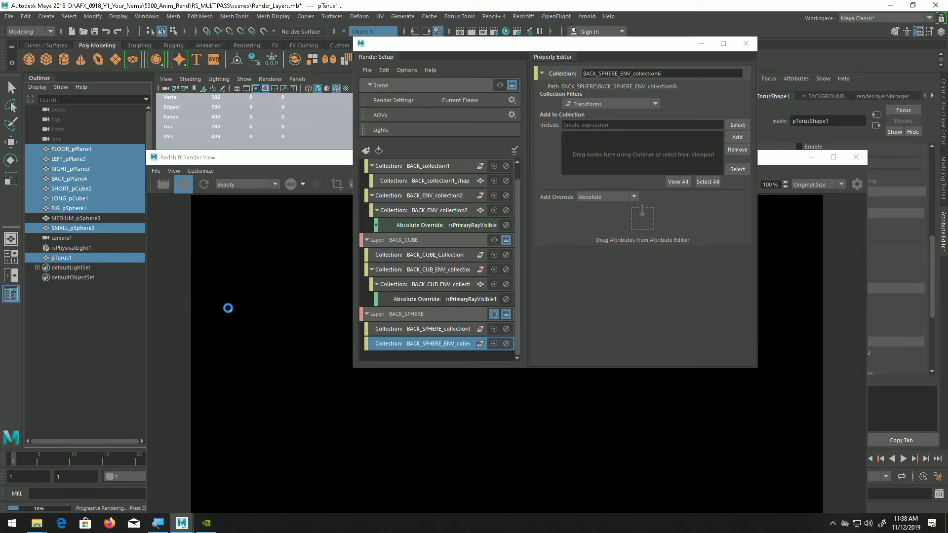
pyautogui.click(727, 142)
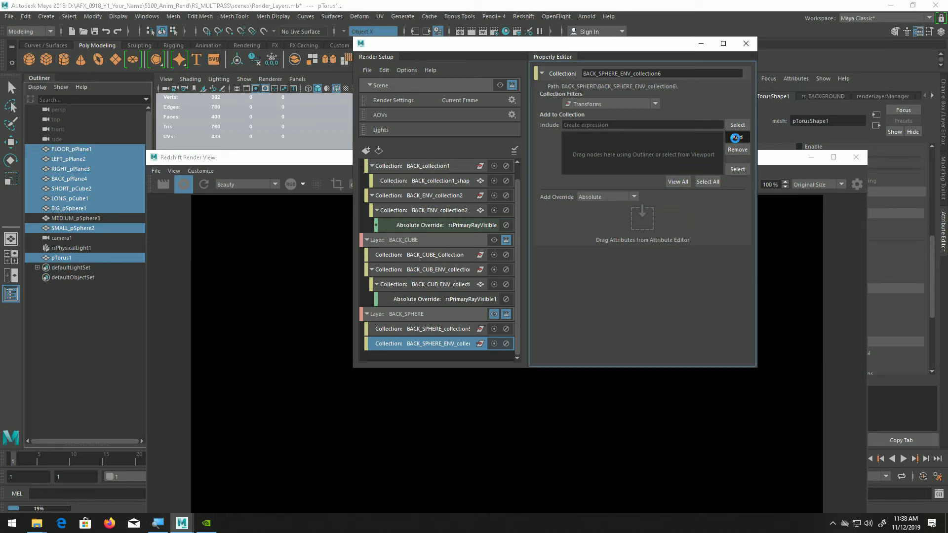
pyautogui.click(310, 162)
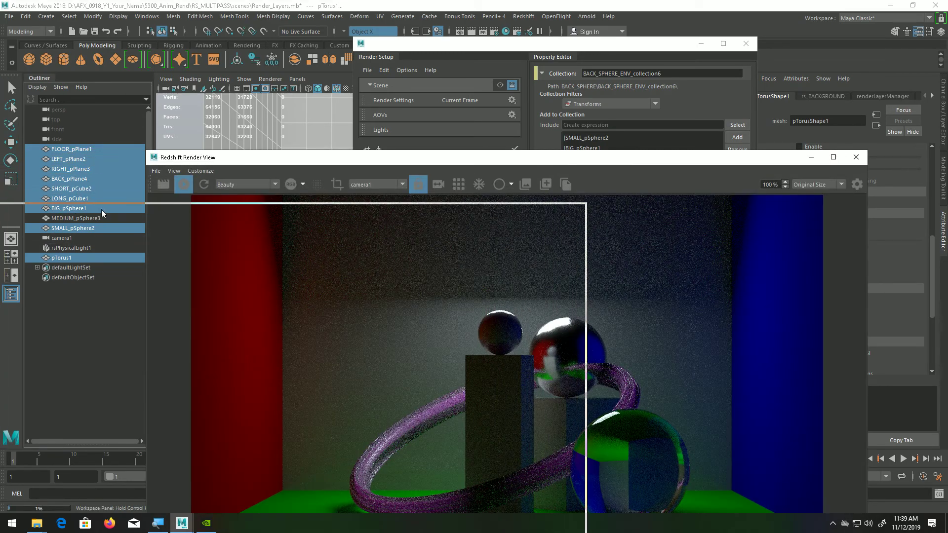
pyautogui.moveTo(101, 212); pyautogui.dragTo(102, 211)
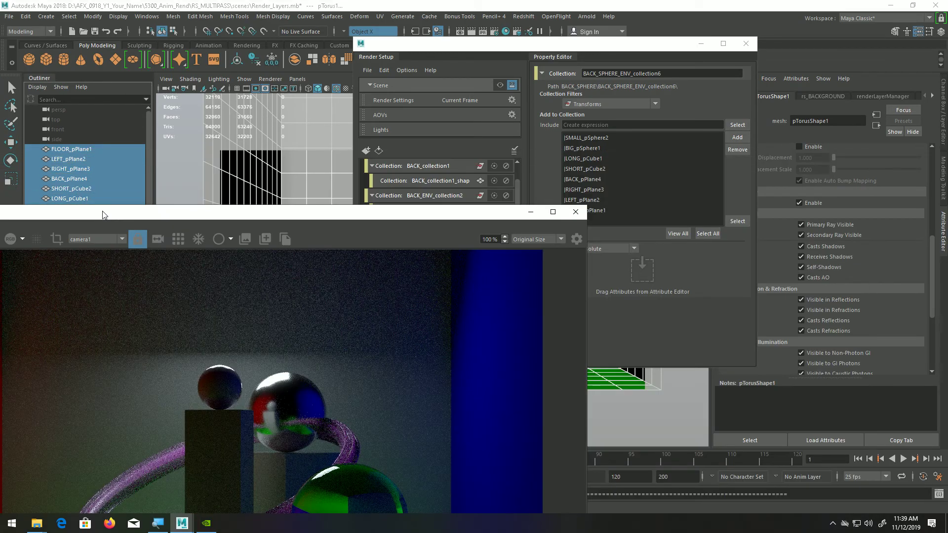
pyautogui.click(433, 52)
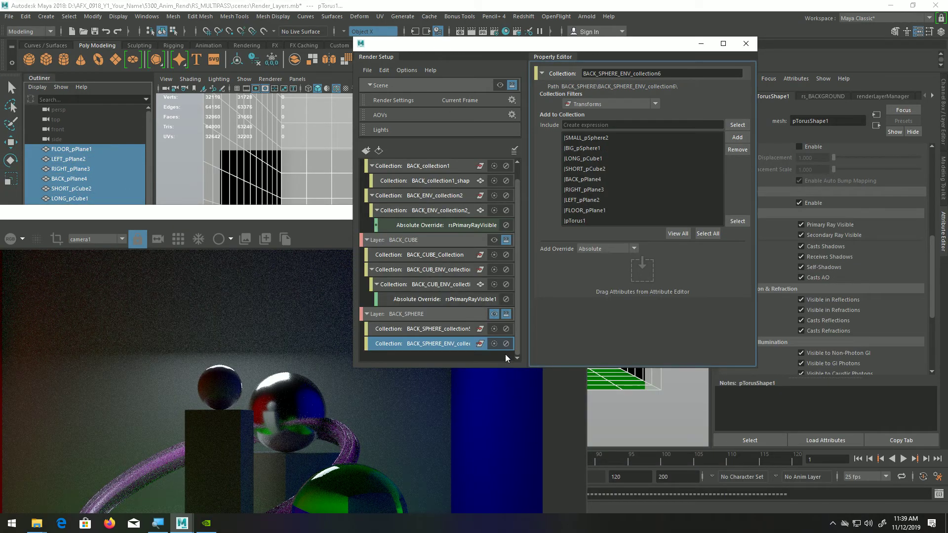
# Convert the rsPrimaryRayVisible1 override in the BACK_CUBE layer to a local render override
pyautogui.click(404, 298)
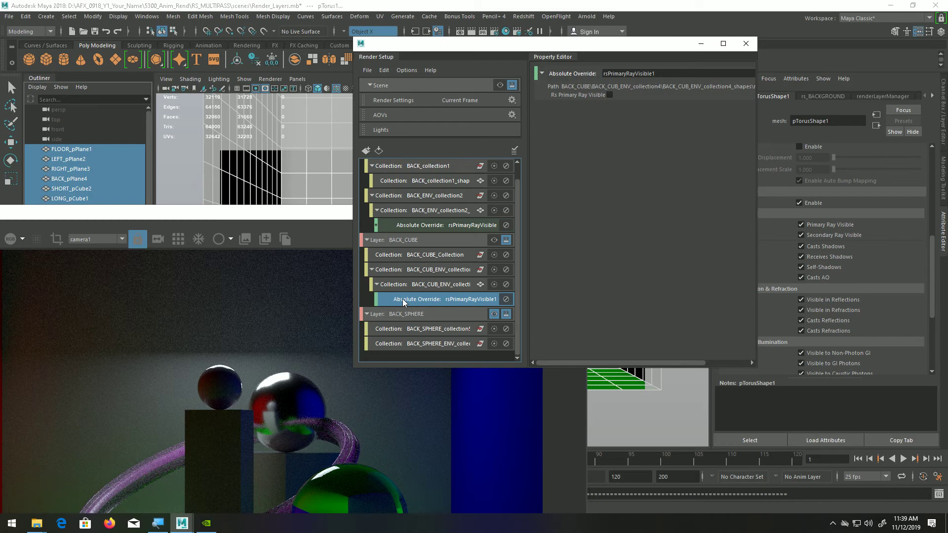
pyautogui.rightClick(401, 298)
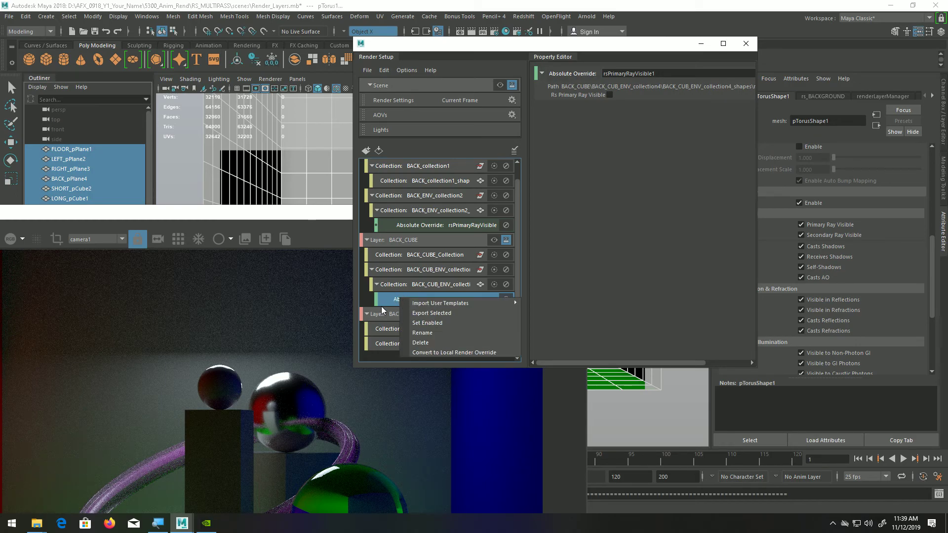
pyautogui.click(447, 353)
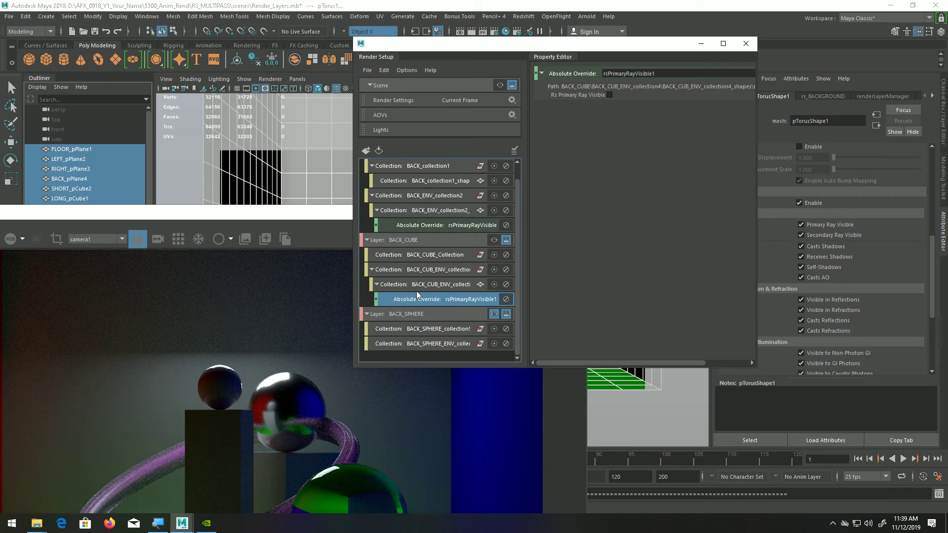
# Add FLOOR_pPlane1's Primary Ray Visible attribute as an absolute override to BACK_SPHERE_ENV_collection6 and turn it off
pyautogui.click(611, 381)
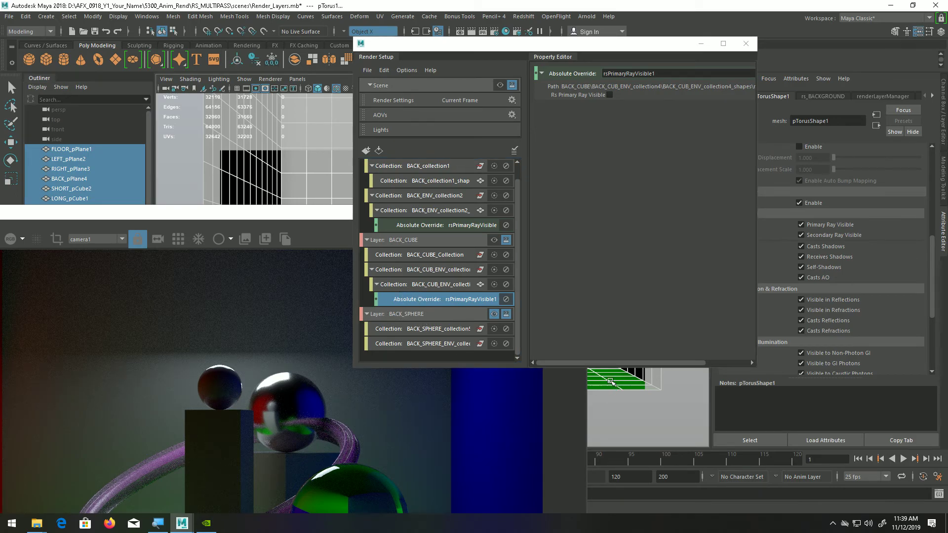
pyautogui.click(444, 344)
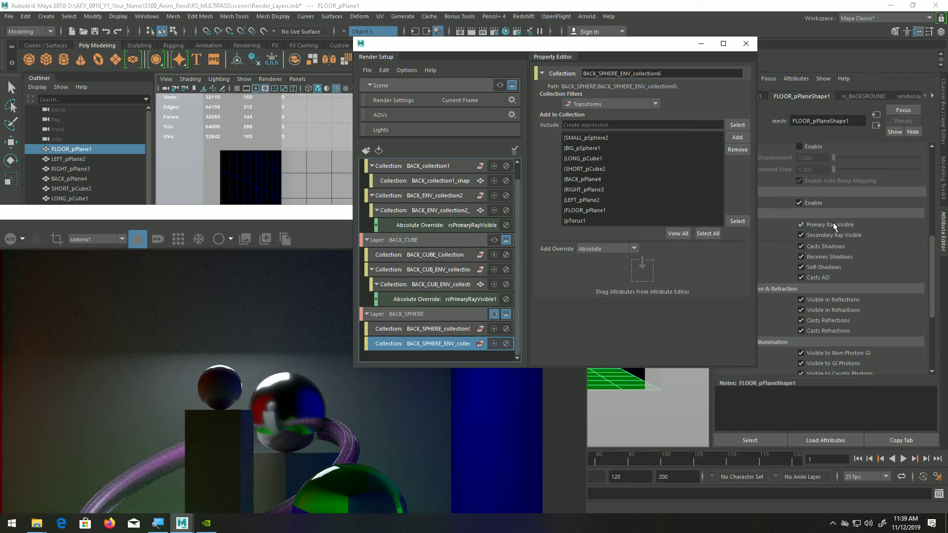
pyautogui.moveTo(833, 223); pyautogui.dragTo(668, 263)
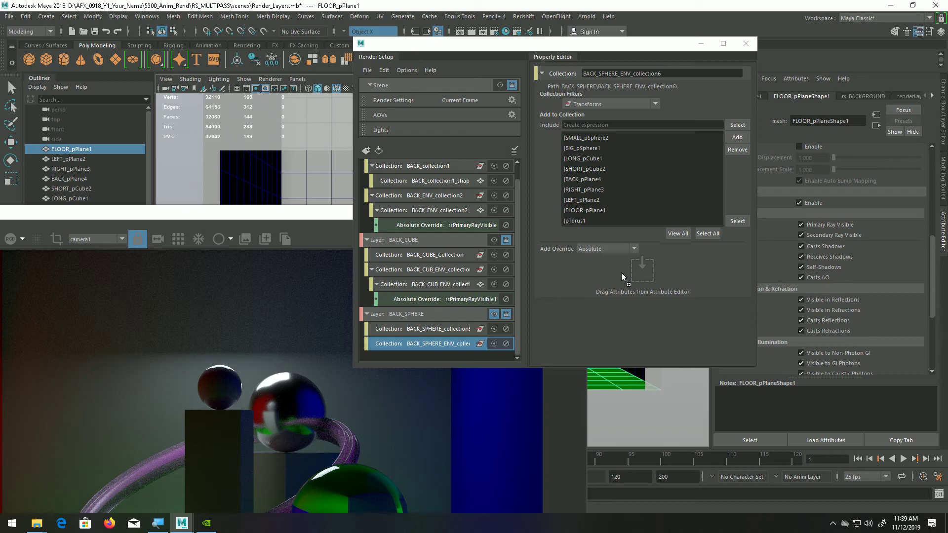
pyautogui.moveTo(621, 272); pyautogui.dragTo(621, 273)
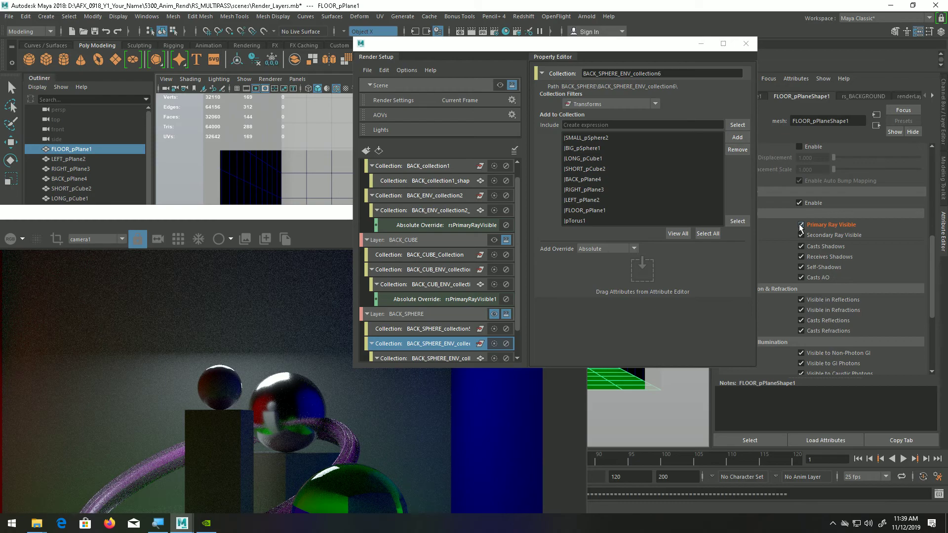
pyautogui.click(801, 225)
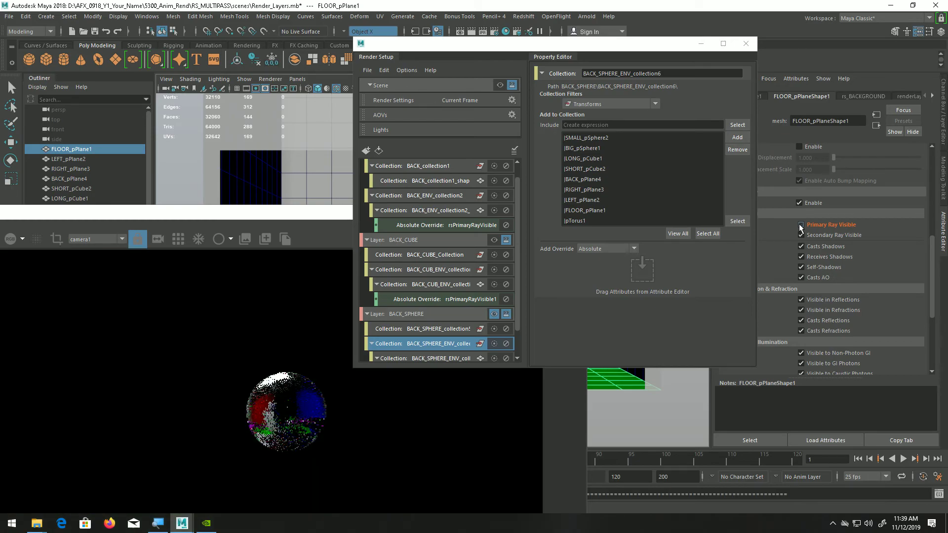
# Examine the BACK_SPHERE render and its alpha channel
pyautogui.moveTo(269, 223); pyautogui.dragTo(449, 128)
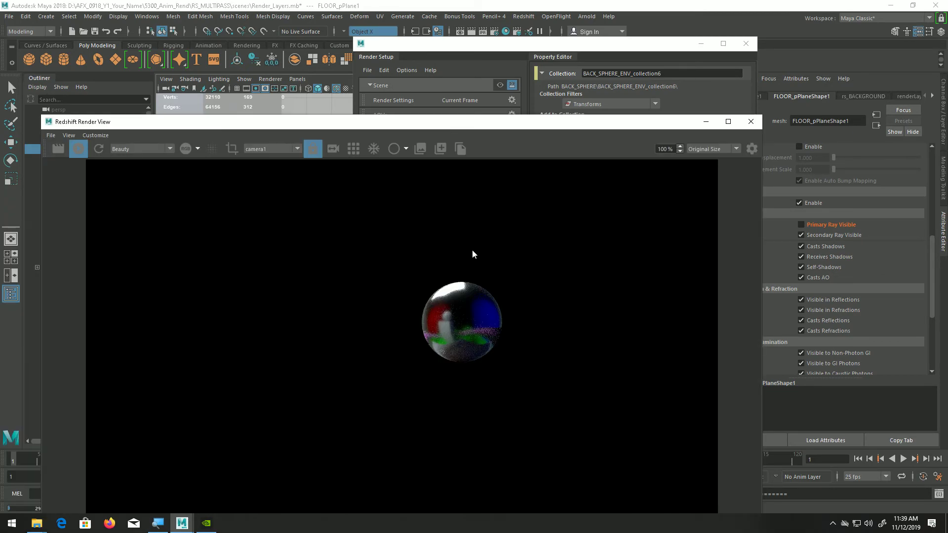
pyautogui.click(185, 149)
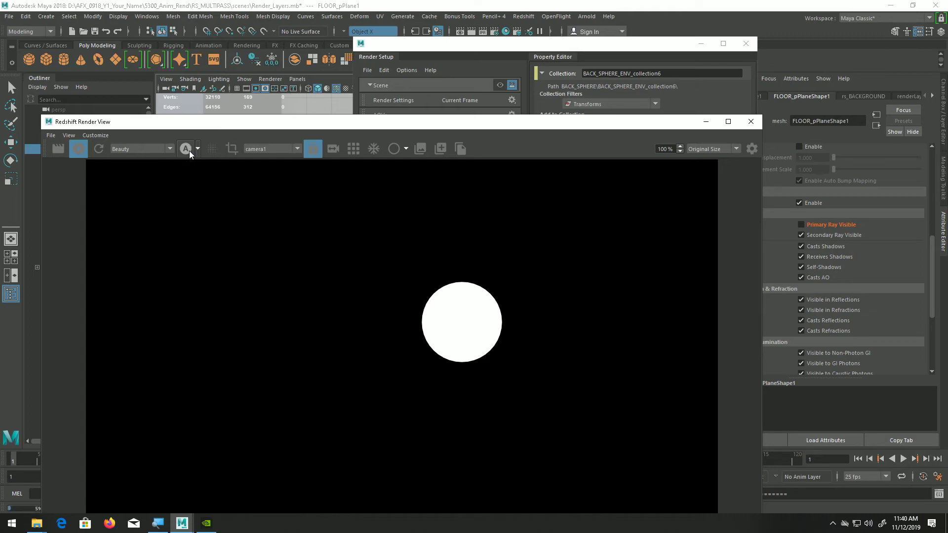
# Convert the rsPrimaryRayVisible2 override in the BACK_SPHERE layer to a local render override
pyautogui.click(423, 47)
pyautogui.scroll(-1, 443, 243)
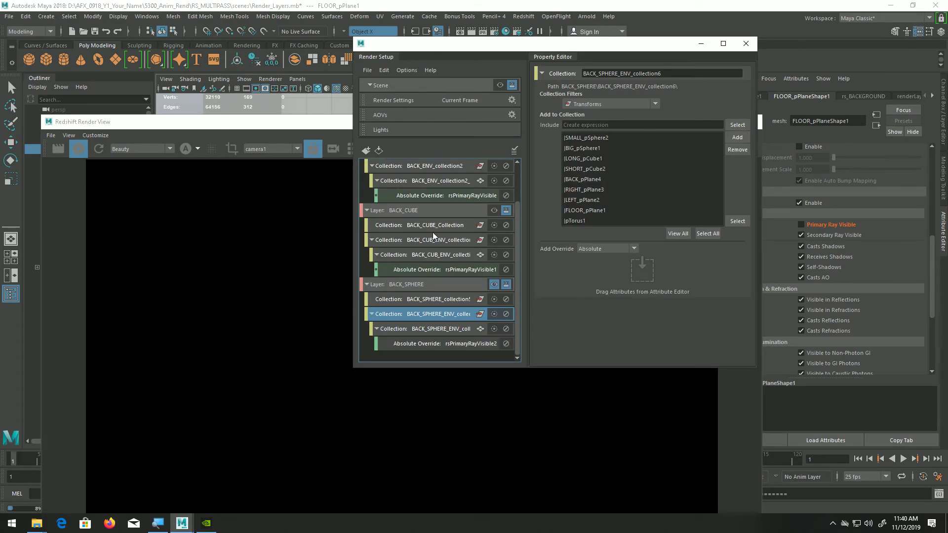
pyautogui.click(414, 343)
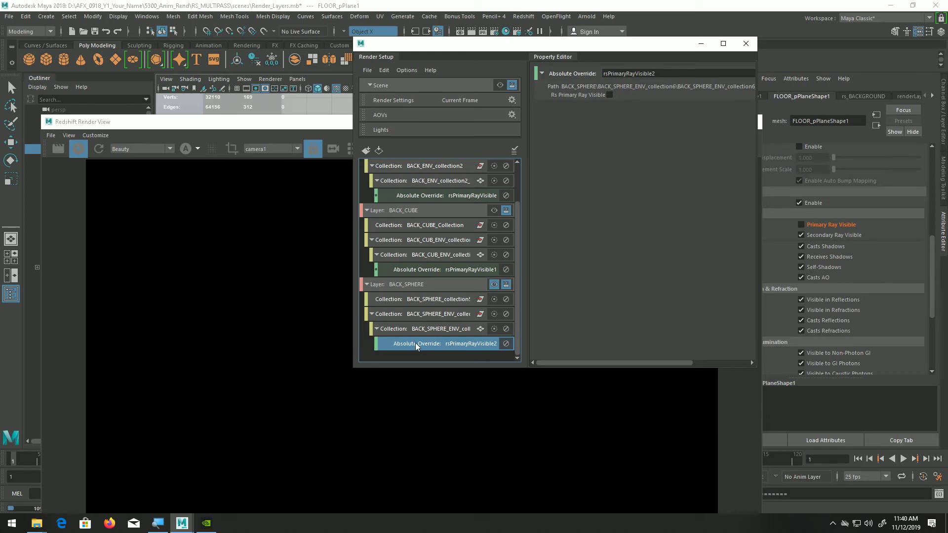
pyautogui.rightClick(416, 343)
pyautogui.moveTo(422, 346)
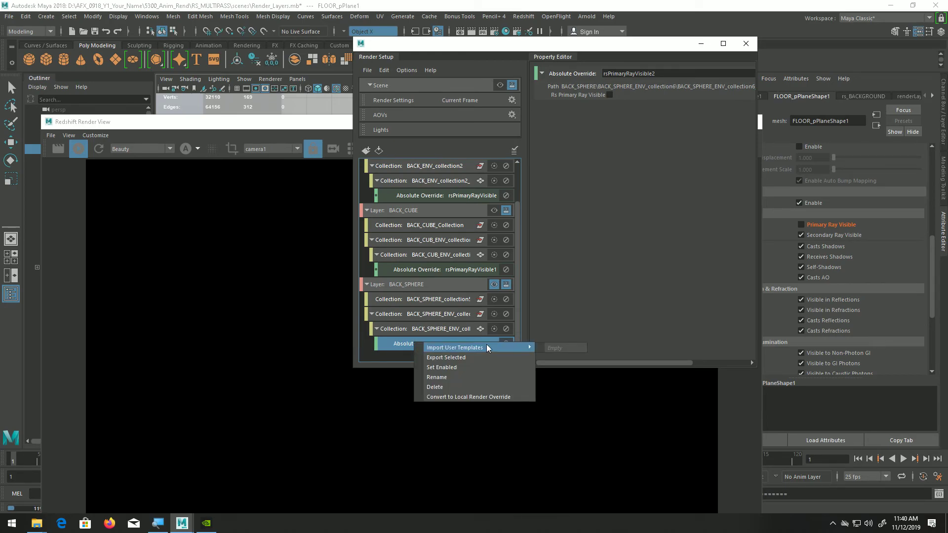
pyautogui.click(436, 398)
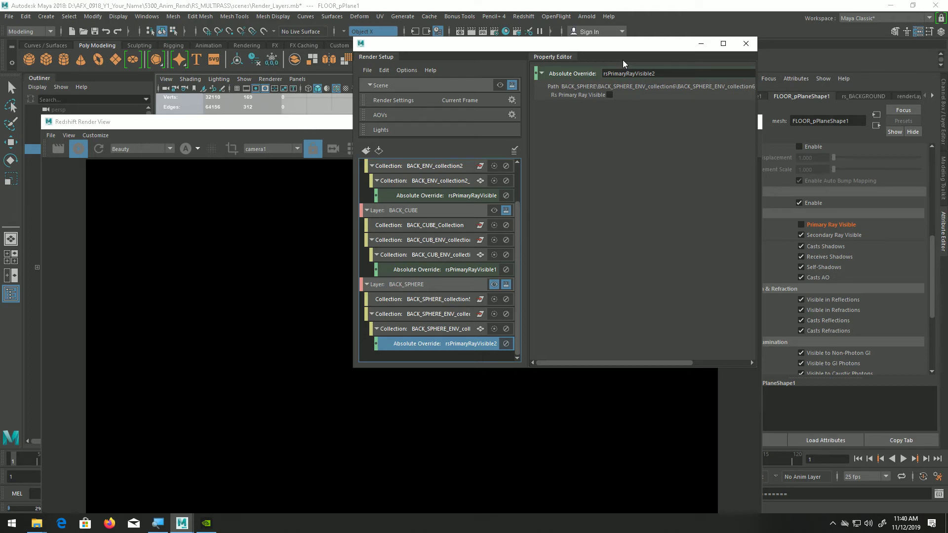
# Minimize the Redshift render view and select LONG_pCube1 in the viewport
pyautogui.moveTo(623, 47); pyautogui.dragTo(699, 196)
pyautogui.click(704, 123)
pyautogui.moveTo(545, 198); pyautogui.dragTo(288, 309)
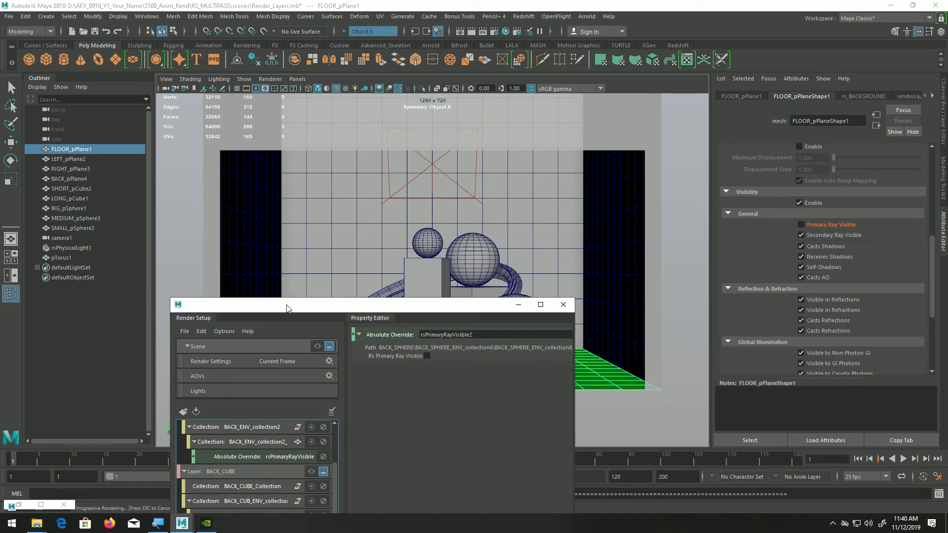
pyautogui.click(429, 269)
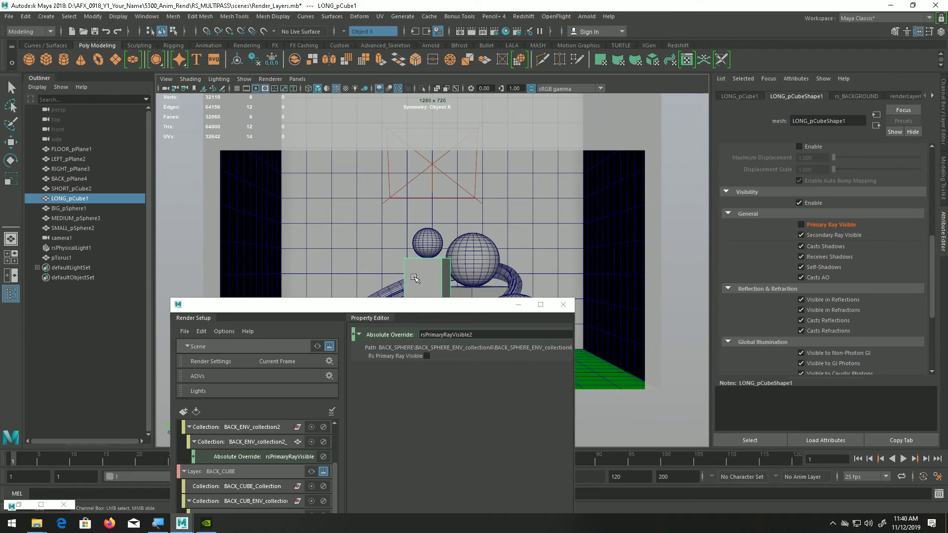
pyautogui.moveTo(387, 310); pyautogui.dragTo(430, 148)
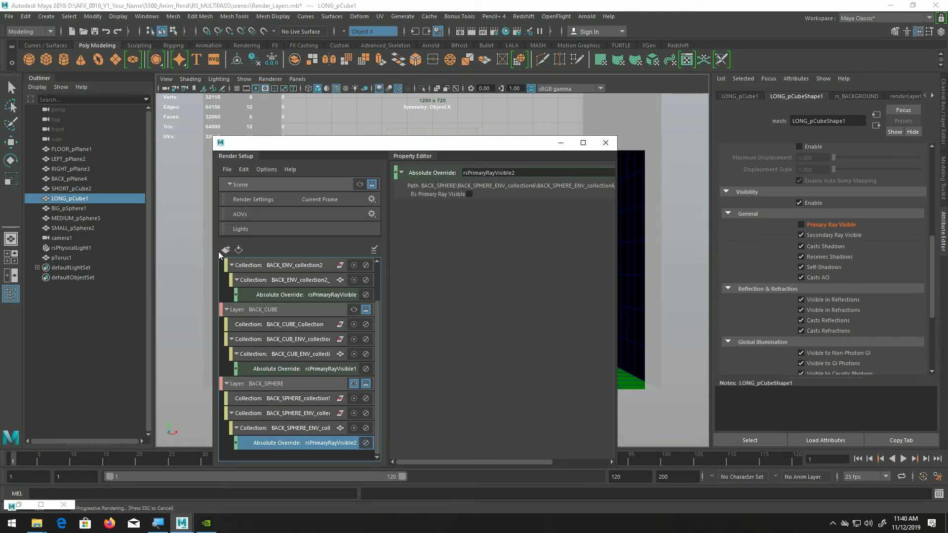
# Collapse the BACKGROUND, BACK_CUBE and BACK_SPHERE layers in the render setup
pyautogui.scroll(2, 228, 276)
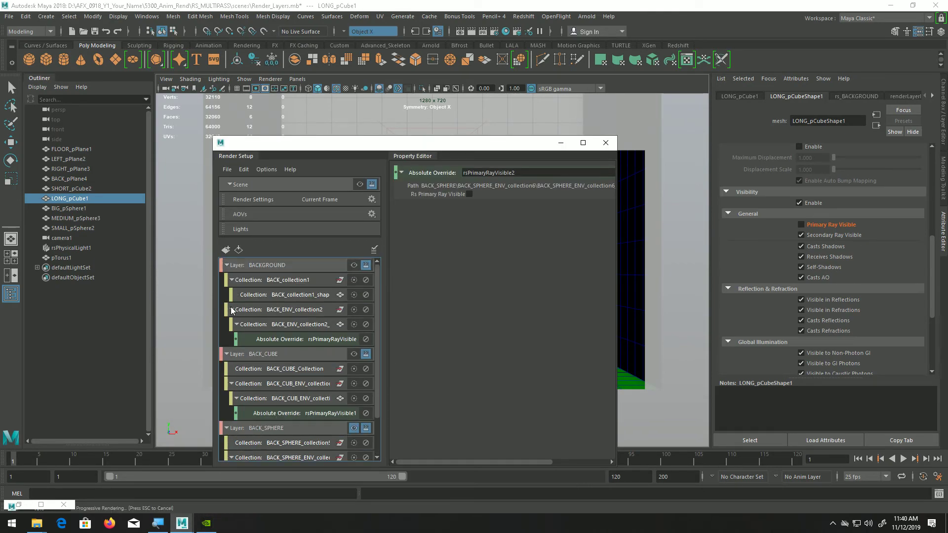
pyautogui.click(226, 265)
pyautogui.click(227, 280)
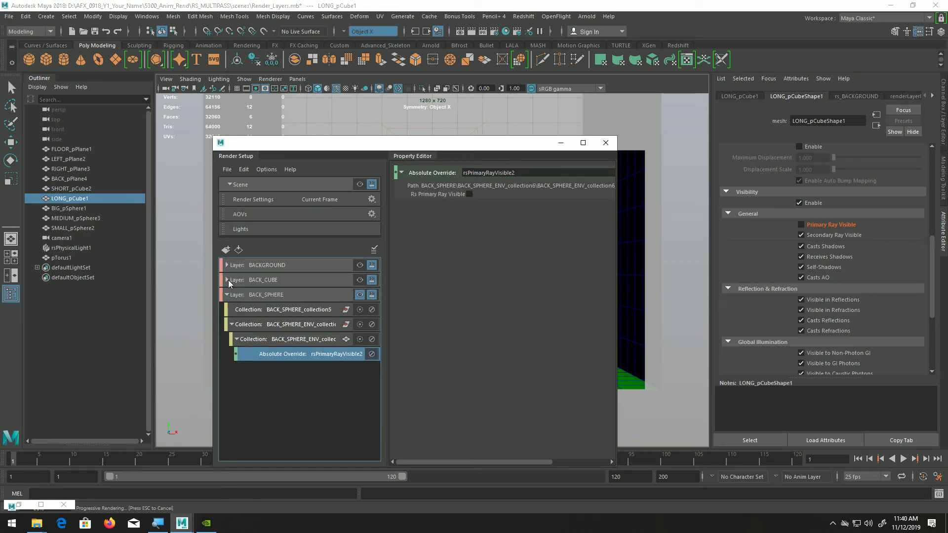
pyautogui.click(227, 295)
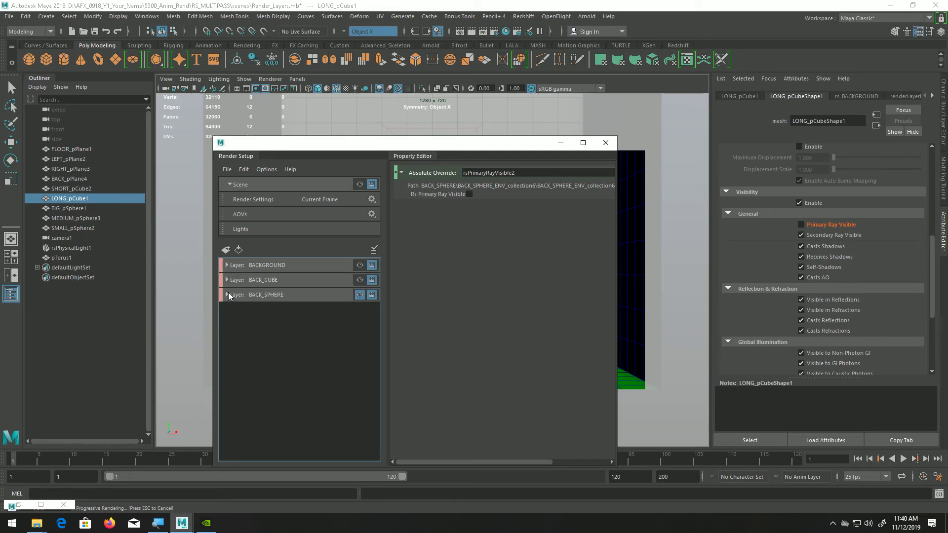
# Create a new render layer and name it FRONT_CUBE
pyautogui.click(227, 251)
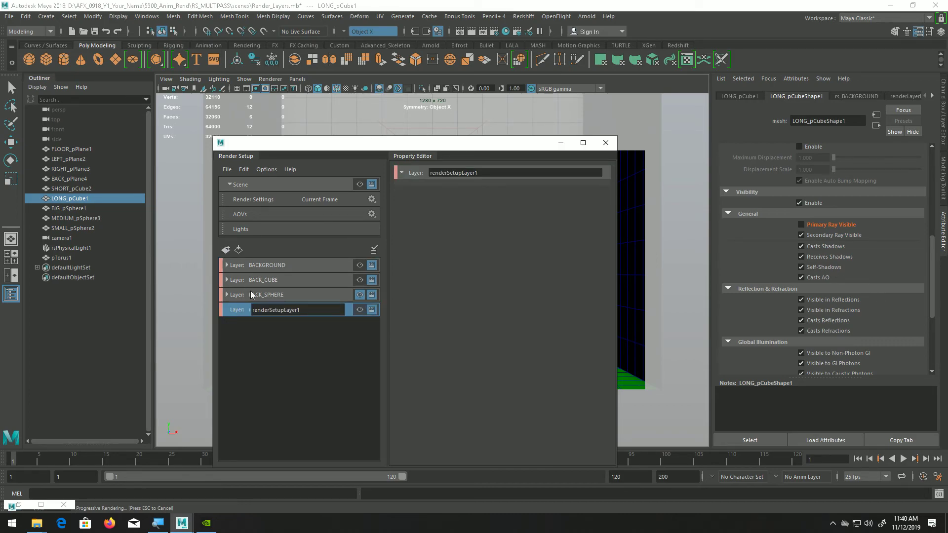
pyautogui.doubleClick(257, 308)
pyautogui.write('FRONT_CUBE')
pyautogui.press('Return')
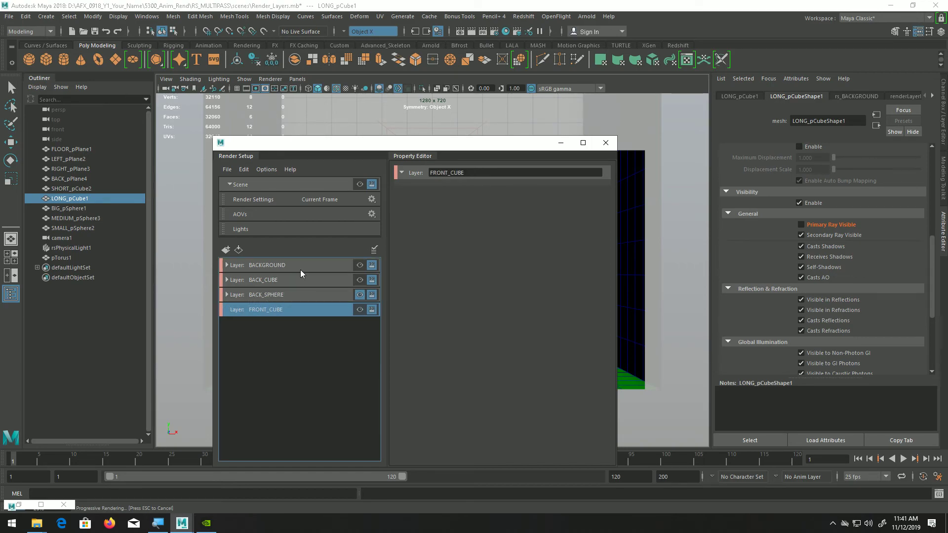
# Create a collection in the FRONT_CUBE layer, name it FRONT_CUBE_collection7 and copy the FRONT_CUBE_ prefix for reuse
pyautogui.rightClick(274, 310)
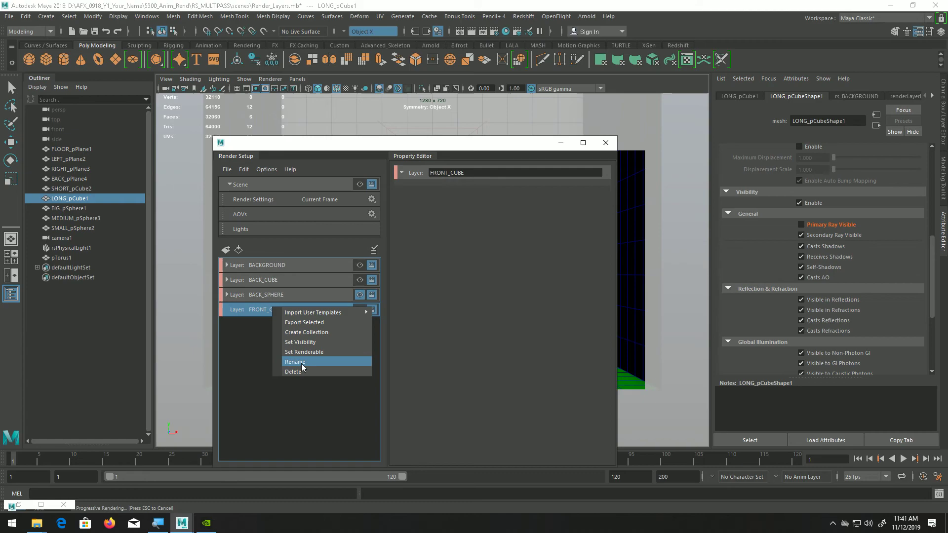
pyautogui.click(304, 332)
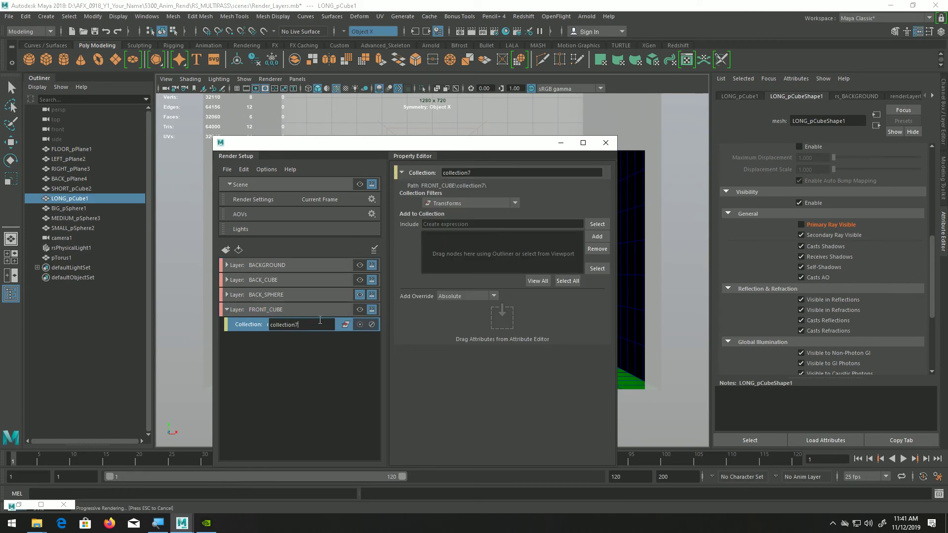
pyautogui.click(443, 172)
pyautogui.write('FRON')
pyautogui.write('T')
pyautogui.write('_CUB')
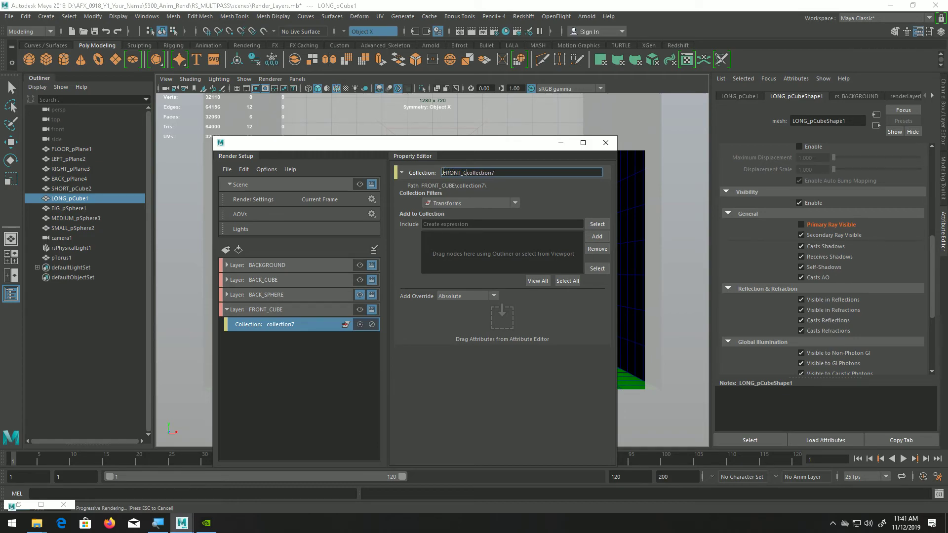
pyautogui.write('E_')
pyautogui.hotkey('shift', 'Left')
pyautogui.hotkey('shift', 'Left')
pyautogui.hotkey('shift', 'Left')
pyautogui.hotkey('shift', 'Left')
pyautogui.hotkey('shift', 'Left')
pyautogui.hotkey('shift', 'Left')
pyautogui.hotkey('shift', 'Left')
pyautogui.hotkey('shift', 'Left')
pyautogui.hotkey('shift', 'Left')
pyautogui.hotkey('shift', 'Left')
pyautogui.hotkey('shift', 'Left')
pyautogui.hotkey('ctrl', 'c')
pyautogui.click(529, 172)
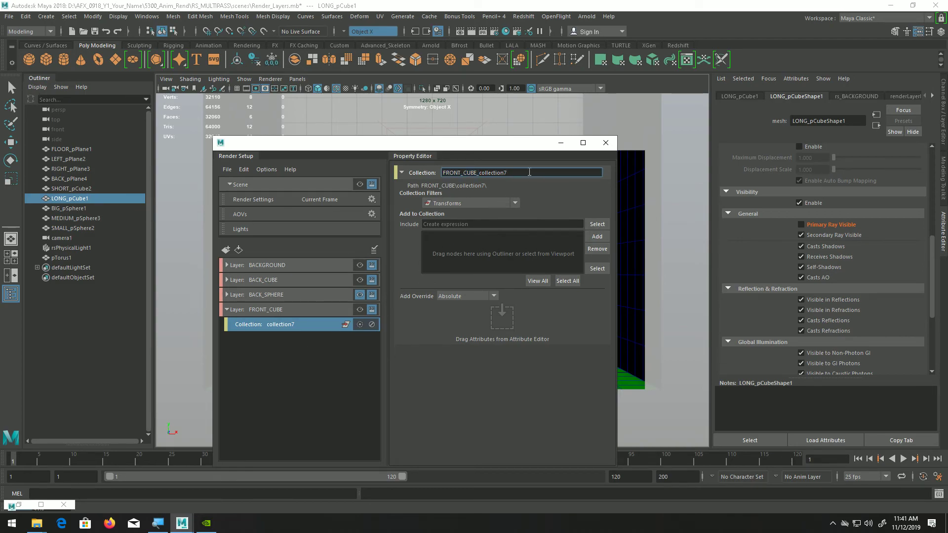
pyautogui.press('Return')
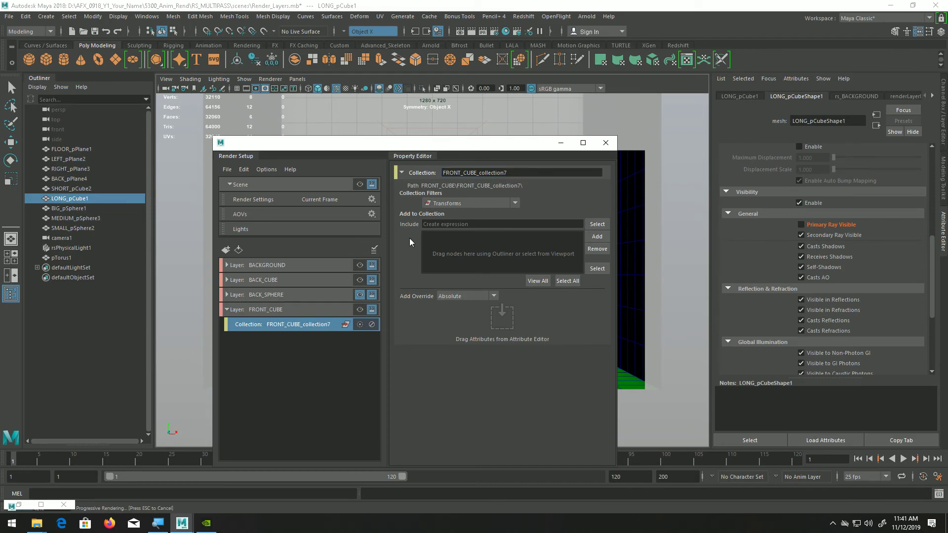
# Create a second collection in the FRONT_CUBE layer and name it FRONT_CUBE_ENV_collection8
pyautogui.click(285, 311)
pyautogui.rightClick(285, 311)
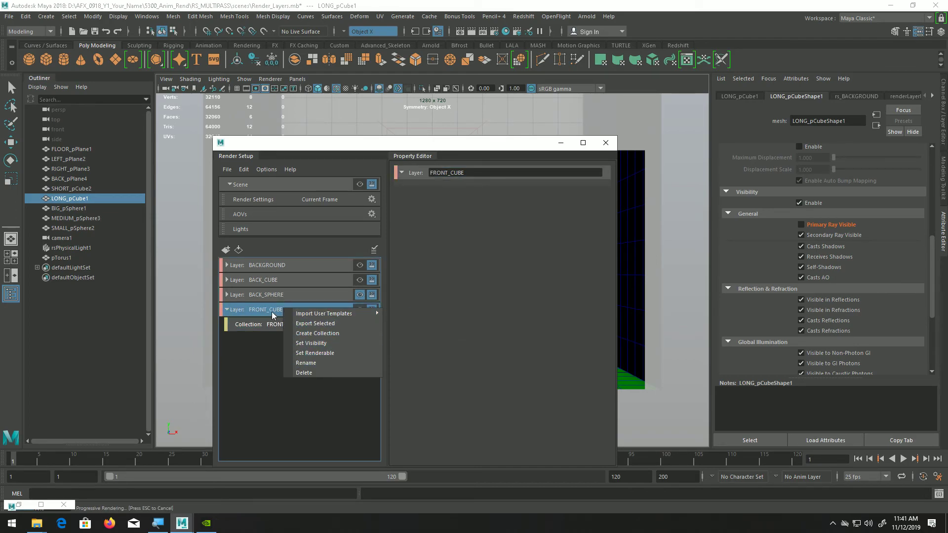
pyautogui.click(316, 334)
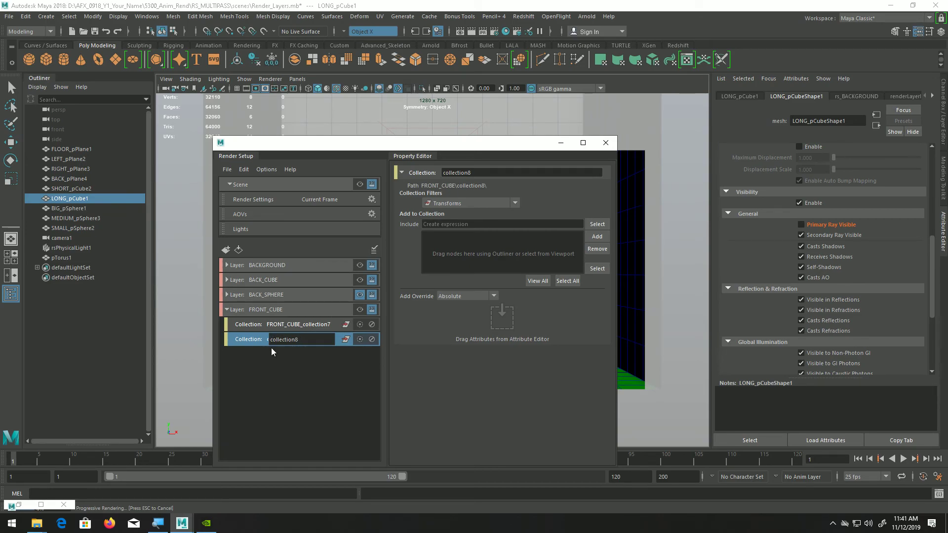
pyautogui.hotkey('ctrl', 'v')
pyautogui.write('ENV')
pyautogui.press('Return')
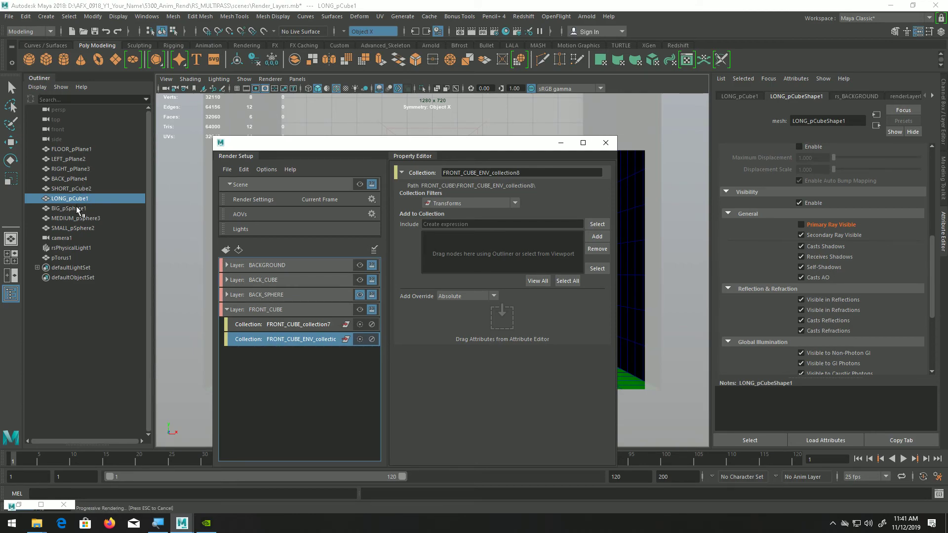
# Add the four planes, SHORT_pCube2, all three spheres and pTorus1 to FRONT_CUBE_ENV_collection8, leaving out LONG_pCube1, the camera and the light
pyautogui.click(79, 188)
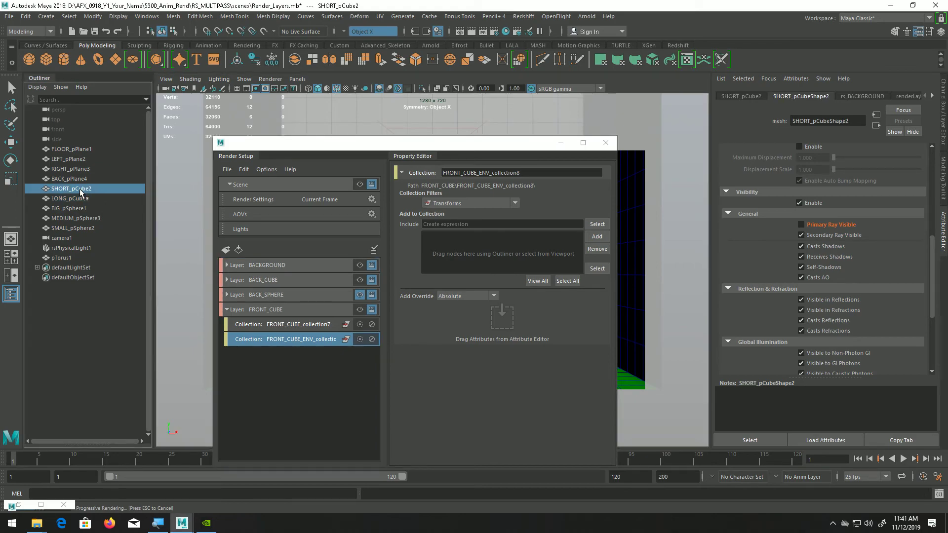
pyautogui.keyDown('shift'); pyautogui.click(84, 149); pyautogui.keyUp('shift')
pyautogui.keyDown('shift'); pyautogui.click(79, 218); pyautogui.keyUp('shift')
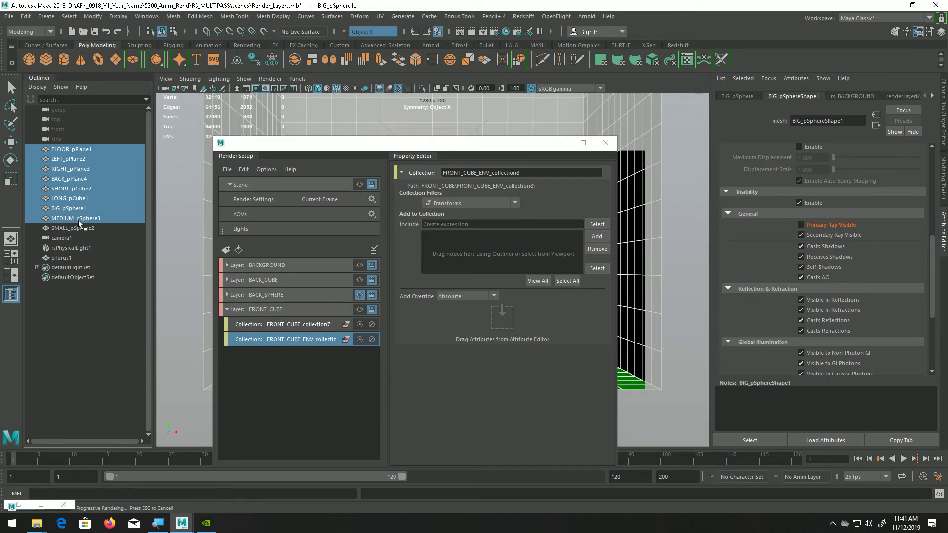
pyautogui.keyDown('shift'); pyautogui.click(79, 226); pyautogui.keyUp('shift')
pyautogui.keyDown('shift'); pyautogui.click(67, 258); pyautogui.keyUp('shift')
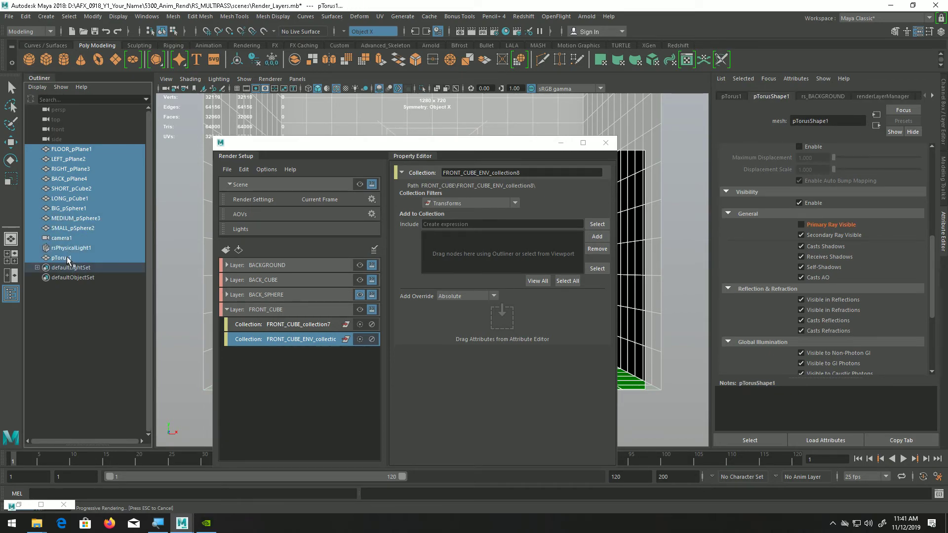
pyautogui.keyDown('ctrl'); pyautogui.click(69, 238); pyautogui.keyUp('ctrl')
pyautogui.keyDown('ctrl'); pyautogui.click(69, 249); pyautogui.keyUp('ctrl')
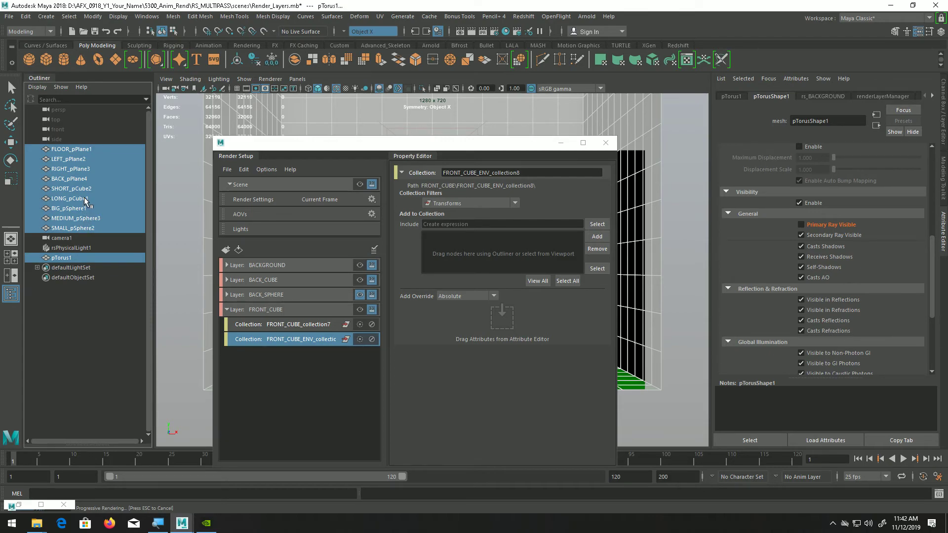
pyautogui.keyDown('ctrl'); pyautogui.click(85, 199); pyautogui.keyUp('ctrl')
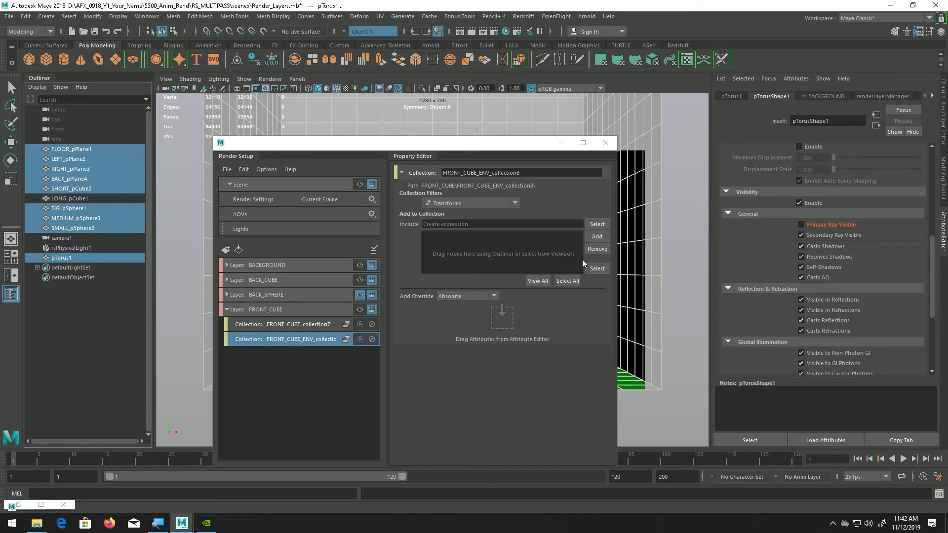
pyautogui.click(597, 237)
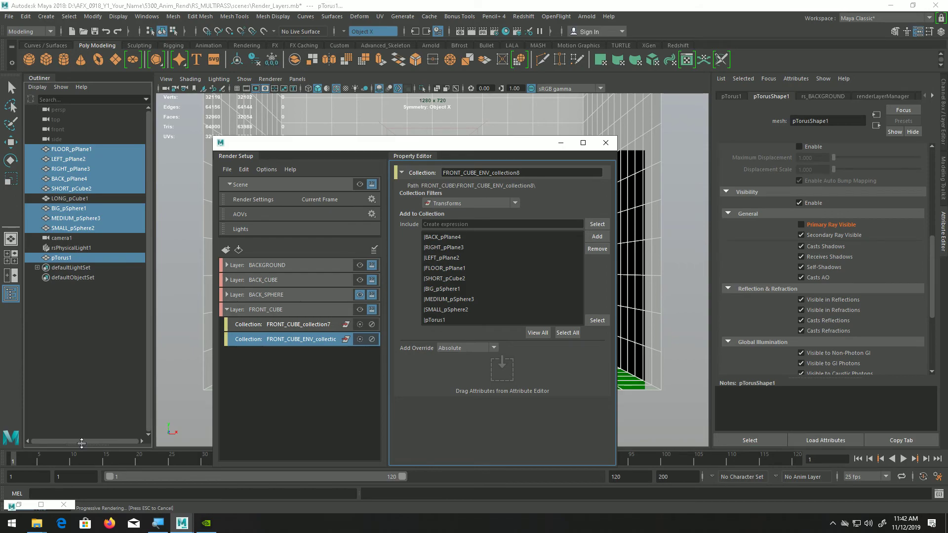
# Bring back the Redshift Render View, switch its display from alpha to RGB and restart the interactive render
pyautogui.click(19, 506)
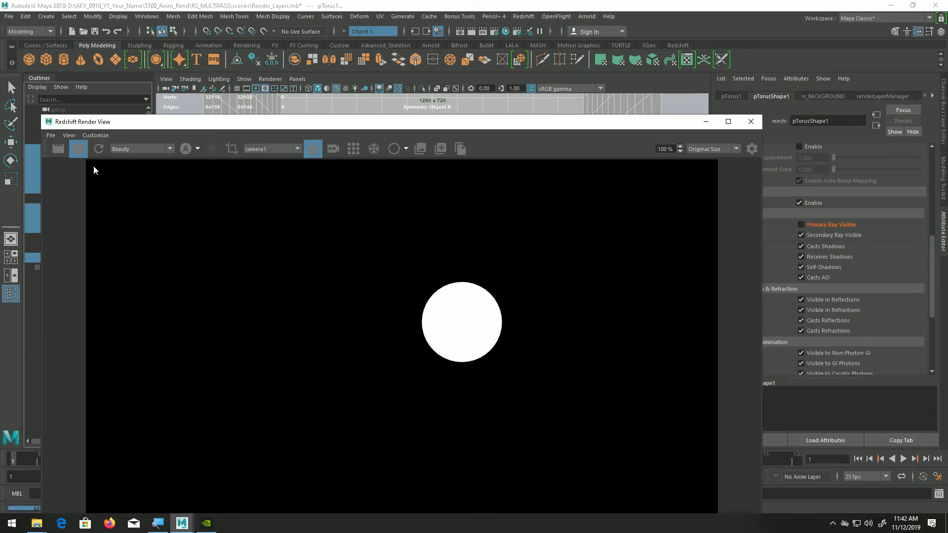
pyautogui.click(186, 149)
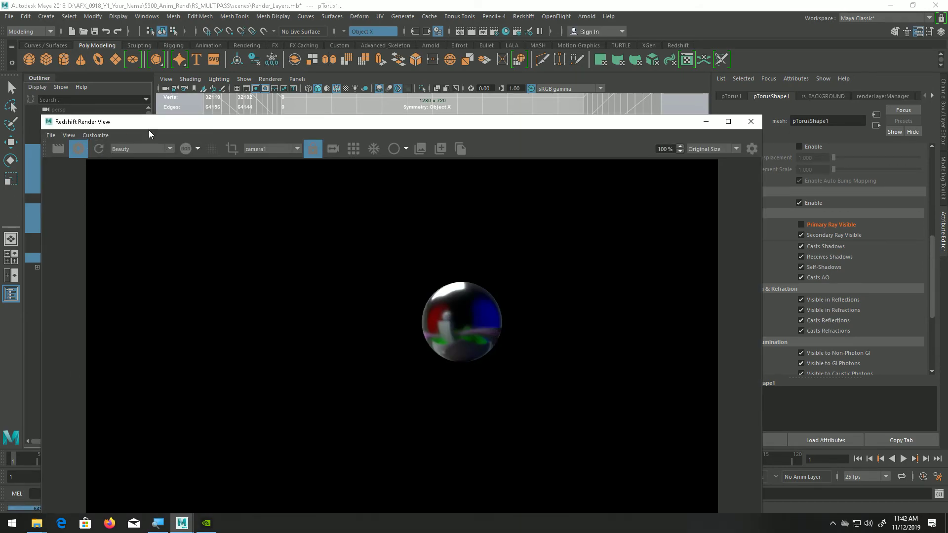
pyautogui.click(79, 148)
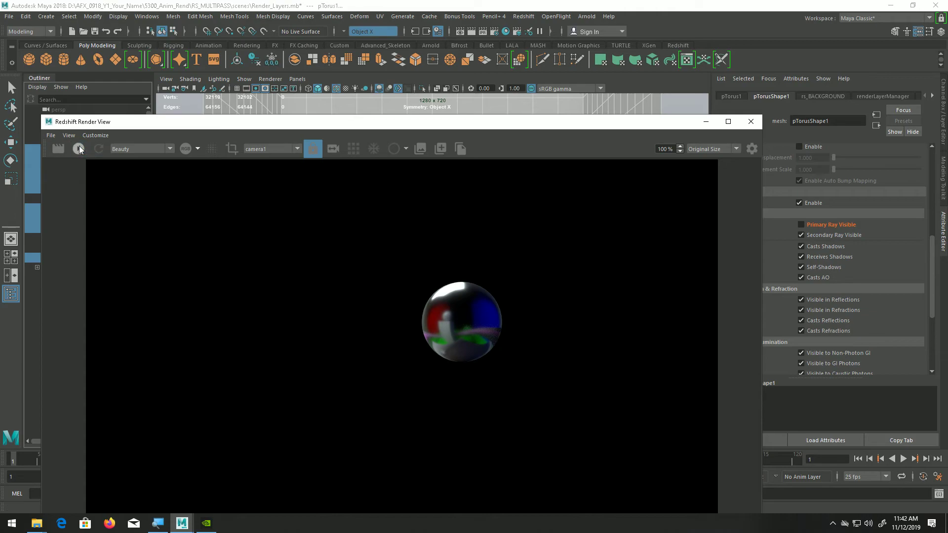
pyautogui.click(79, 148)
pyautogui.click(487, 76)
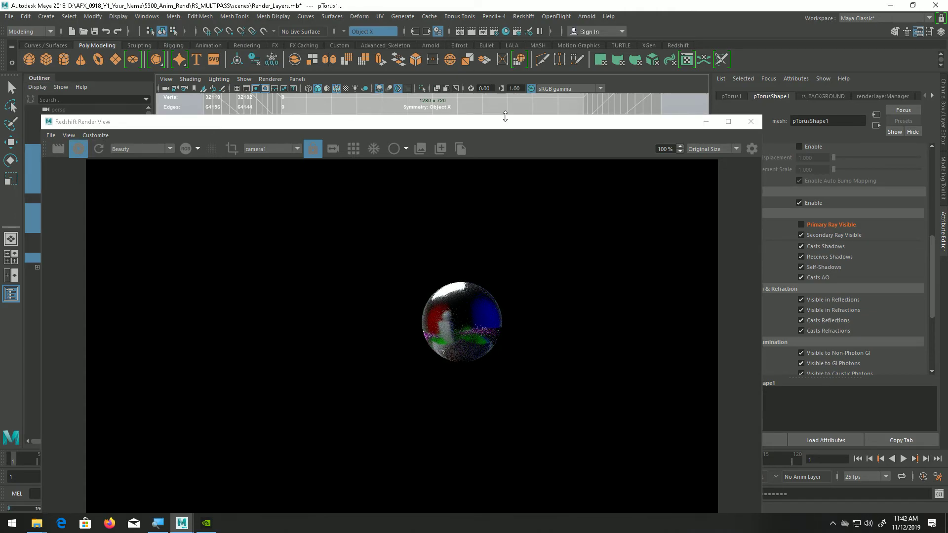
# Make FRONT_CUBE the visible render layer and check it in the Redshift Render View
pyautogui.moveTo(667, 123); pyautogui.dragTo(634, 322)
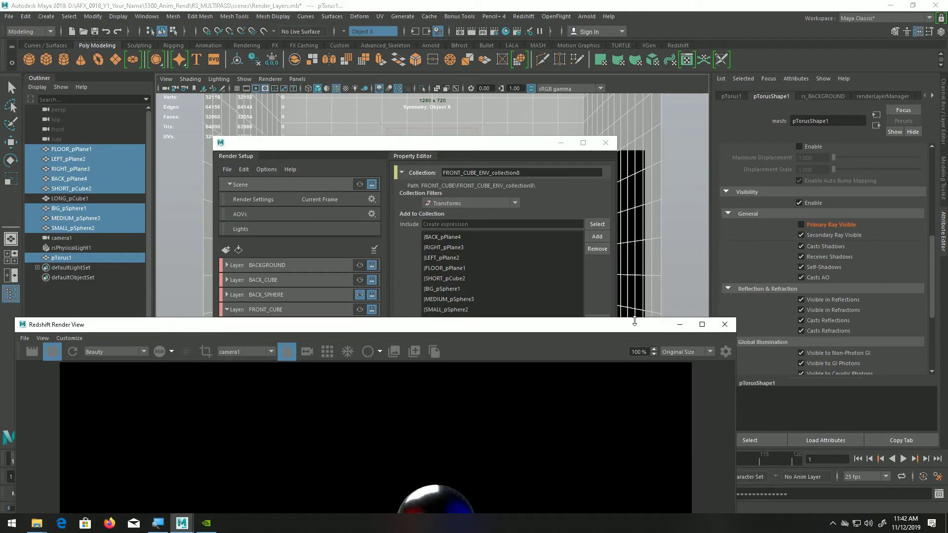
pyautogui.moveTo(412, 145); pyautogui.dragTo(434, 75)
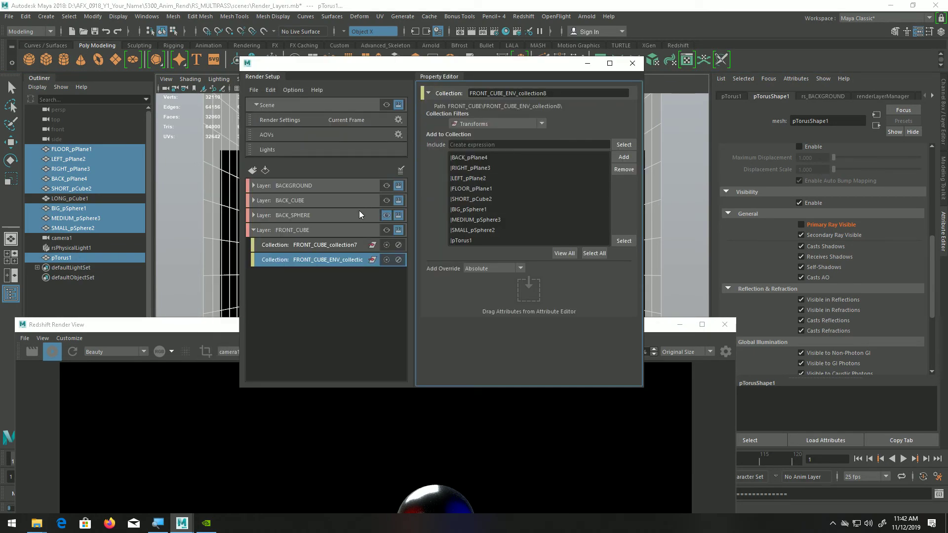
pyautogui.click(387, 230)
pyautogui.moveTo(217, 330); pyautogui.dragTo(232, 182)
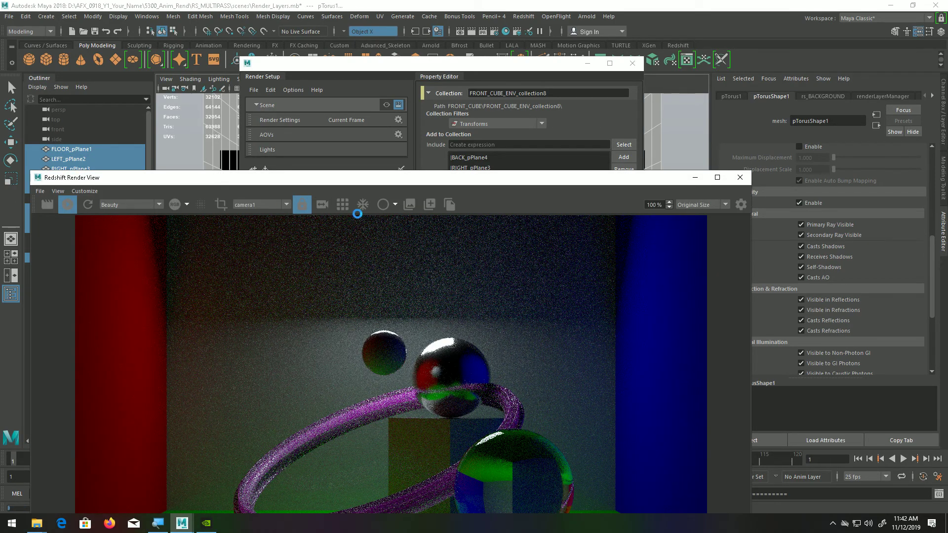
pyautogui.moveTo(401, 183); pyautogui.dragTo(405, 111)
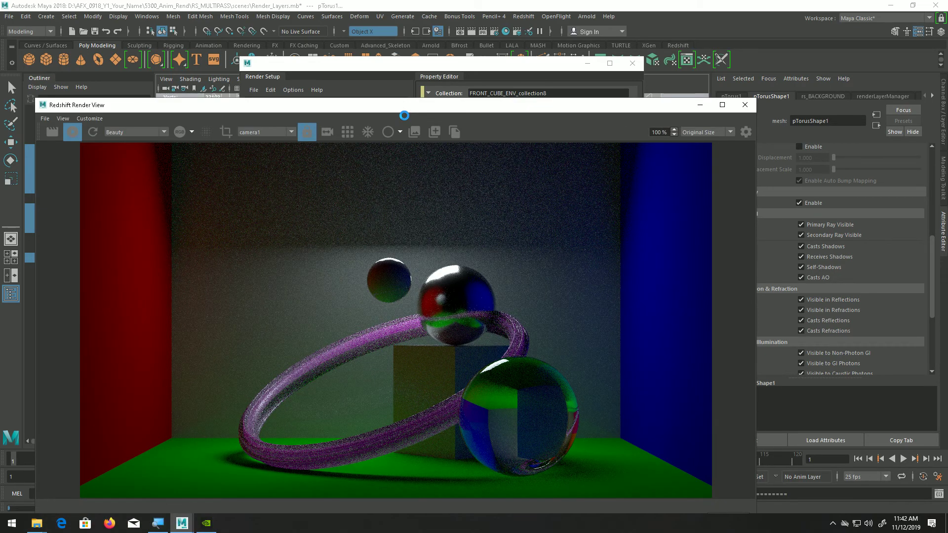
pyautogui.click(399, 69)
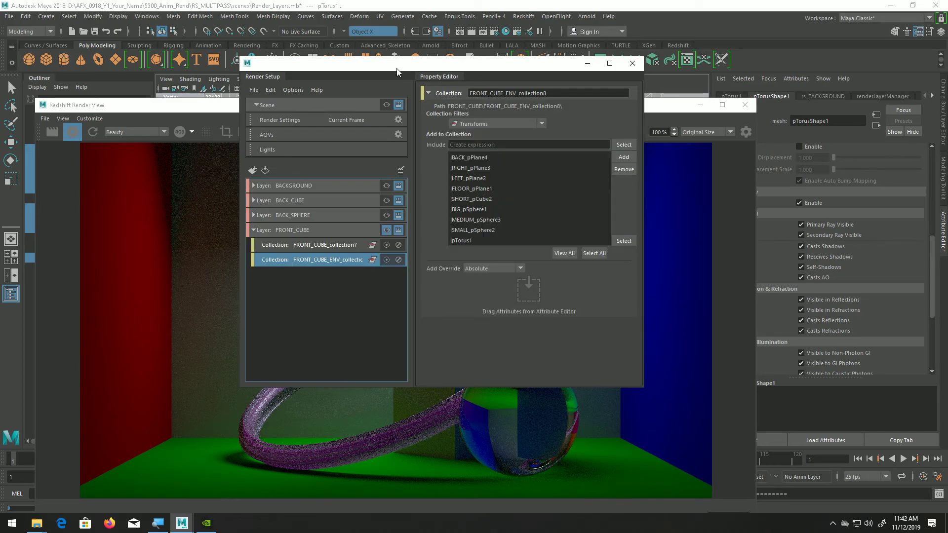
pyautogui.click(387, 230)
pyautogui.click(386, 232)
# Add LONG_pCube1 to FRONT_CUBE_collection7 and check the updated render
pyautogui.click(335, 244)
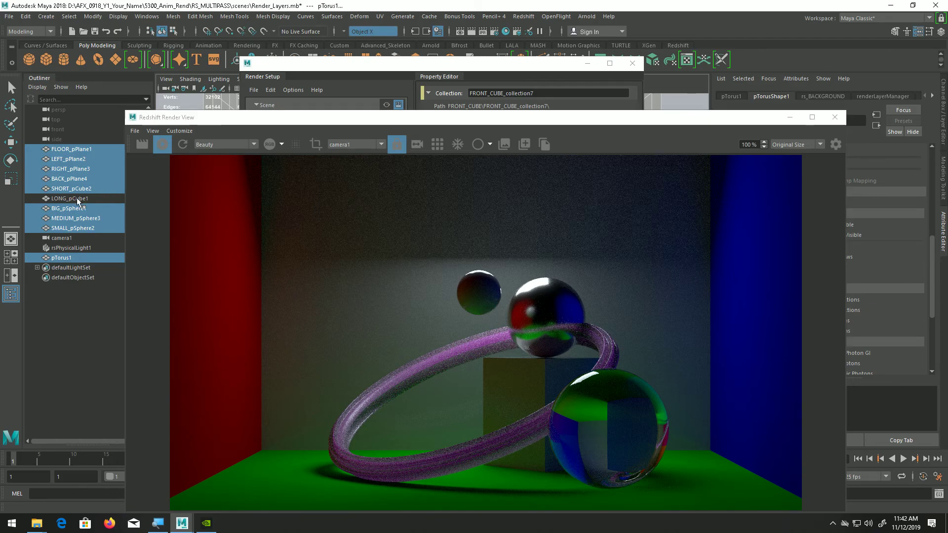
pyautogui.click(77, 200)
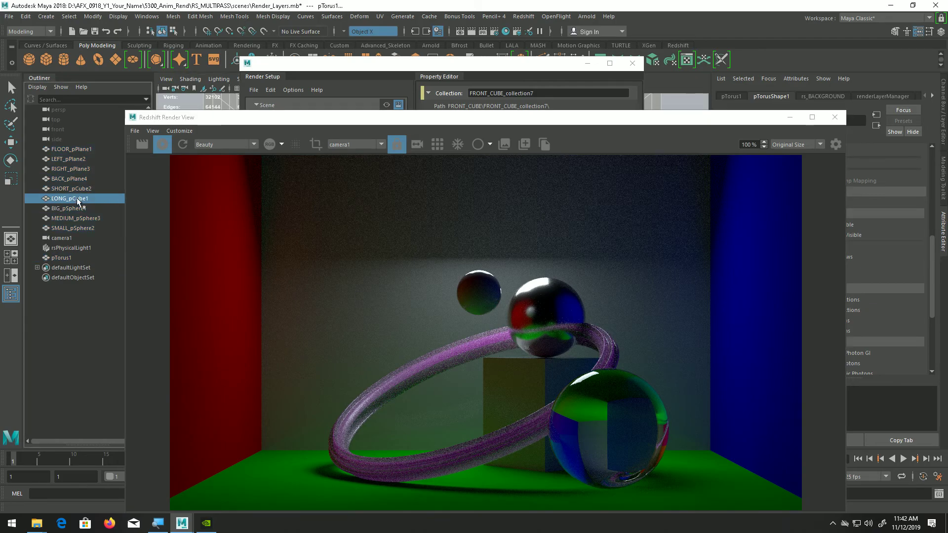
pyautogui.click(400, 67)
pyautogui.click(624, 157)
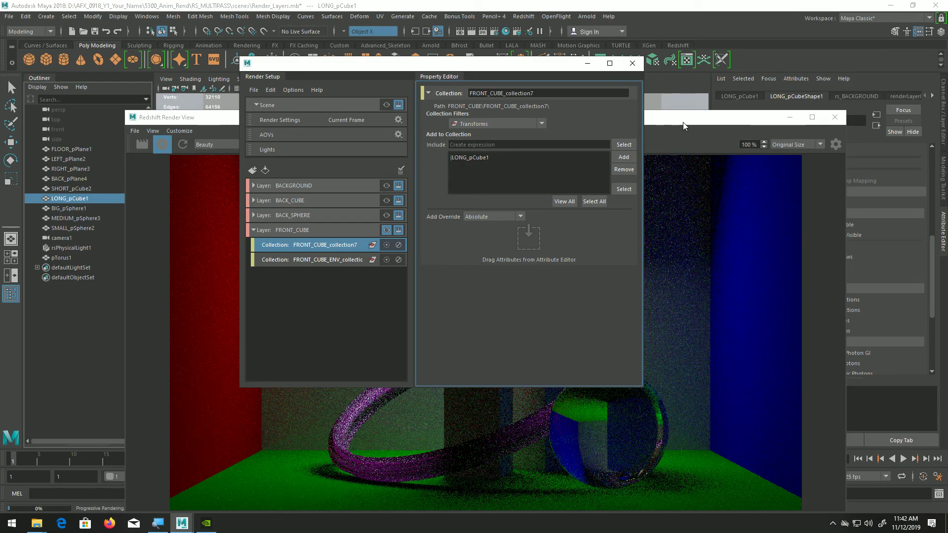
pyautogui.click(684, 124)
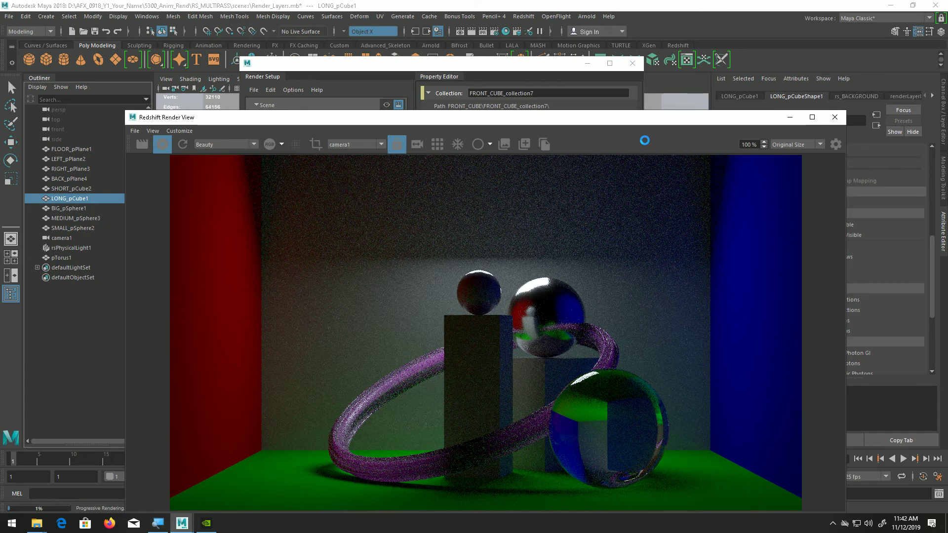
pyautogui.click(522, 70)
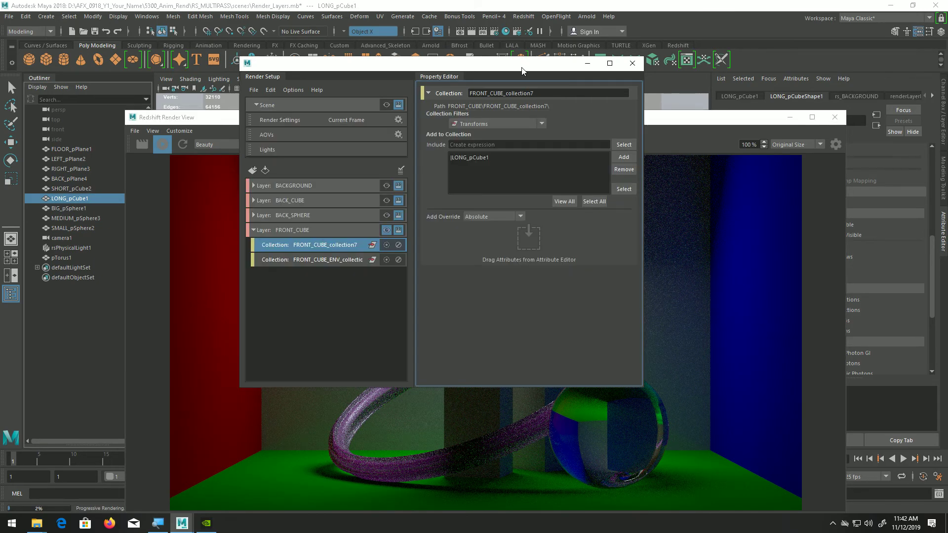
# Add an absolute override for Primary Ray Visible to FRONT_CUBE_ENV_collection8, taking the attribute from the floor plane
pyautogui.click(335, 262)
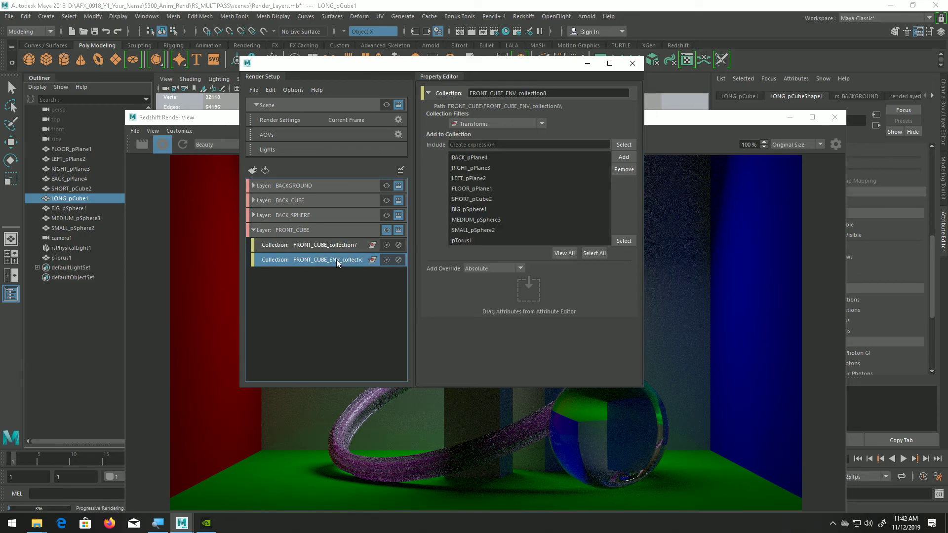
pyautogui.click(721, 155)
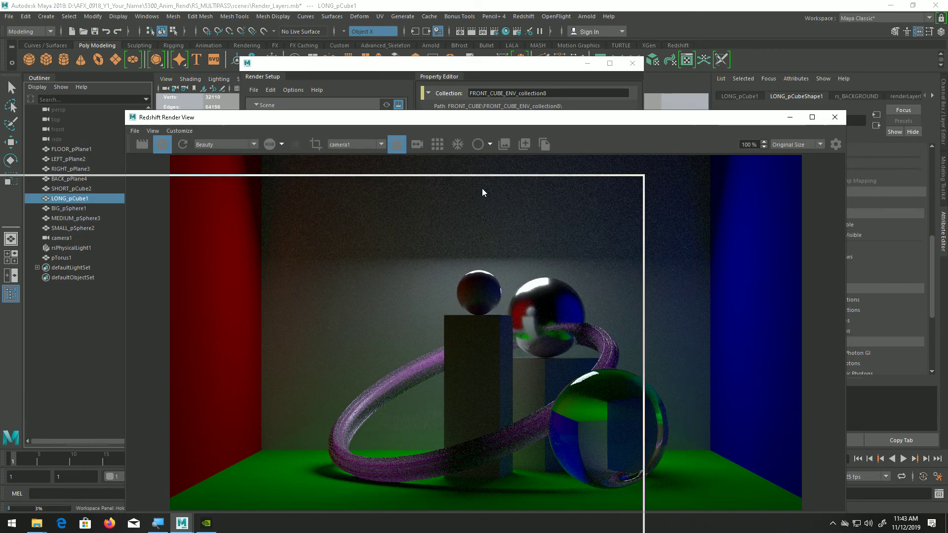
pyautogui.moveTo(234, 208); pyautogui.dragTo(151, 182)
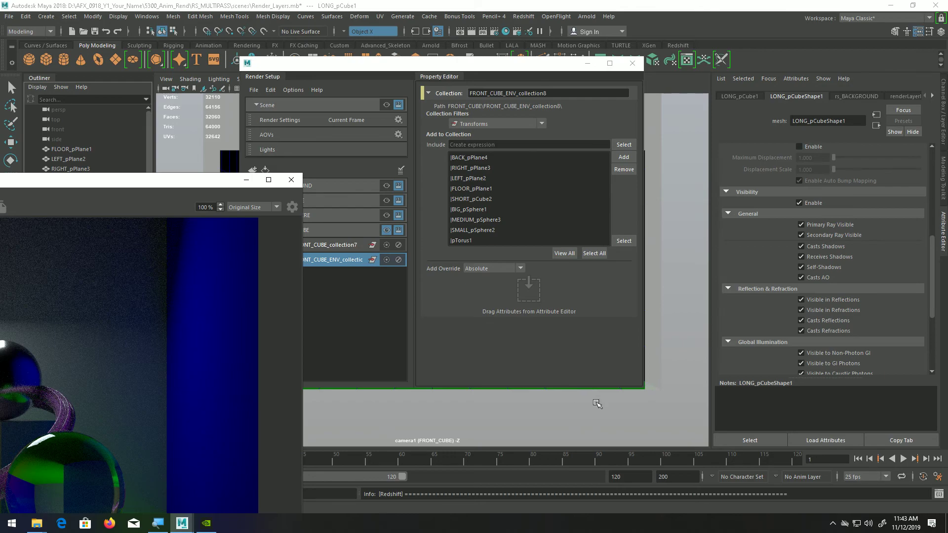
pyautogui.moveTo(547, 68); pyautogui.dragTo(542, 37)
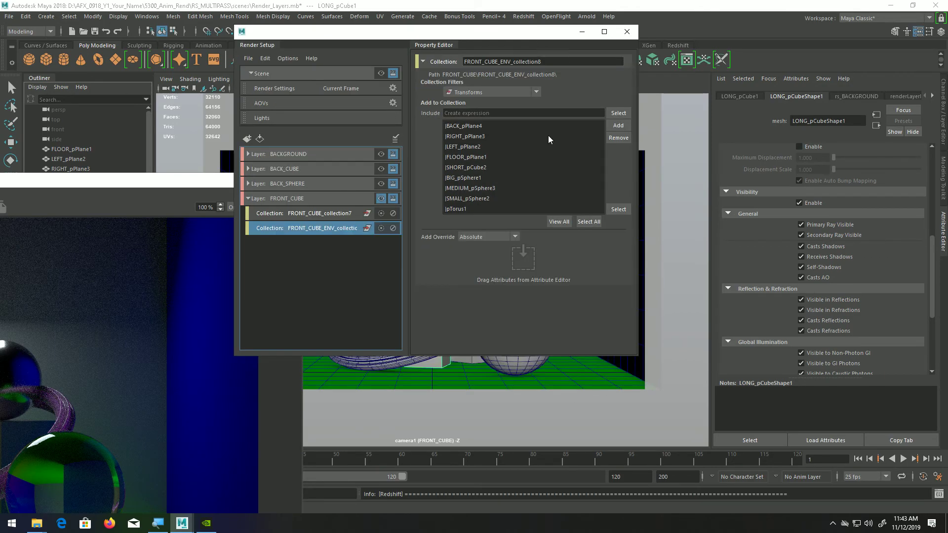
pyautogui.click(572, 387)
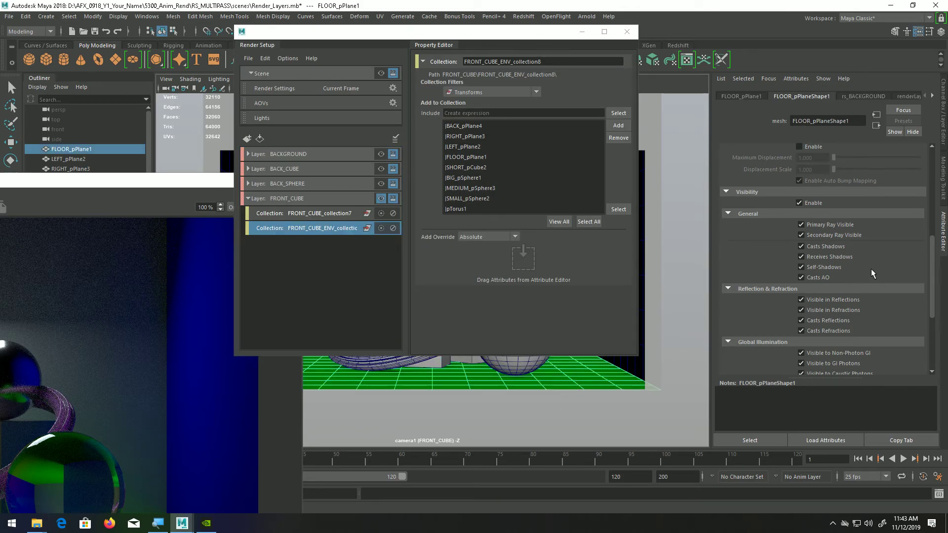
pyautogui.moveTo(828, 227); pyautogui.dragTo(558, 262, button='middle')
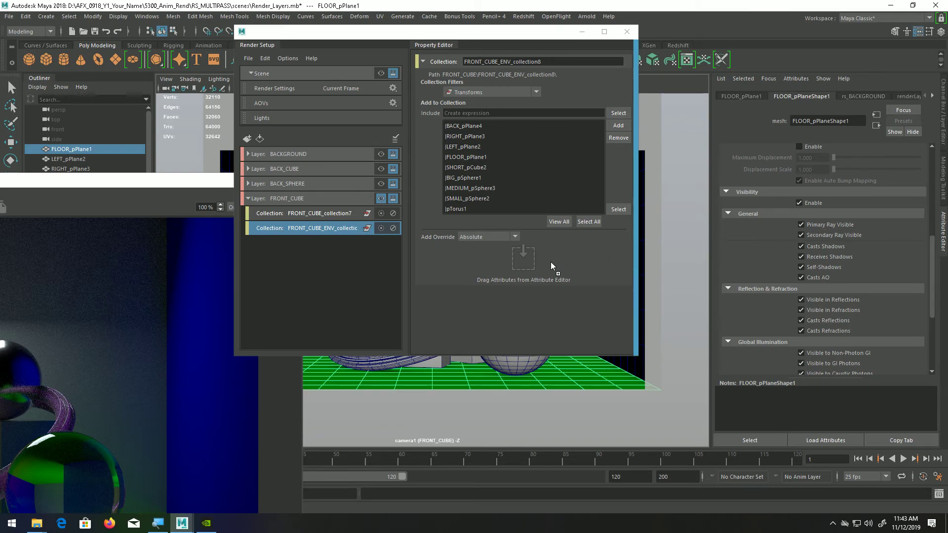
pyautogui.moveTo(552, 263); pyautogui.dragTo(552, 263, button='middle')
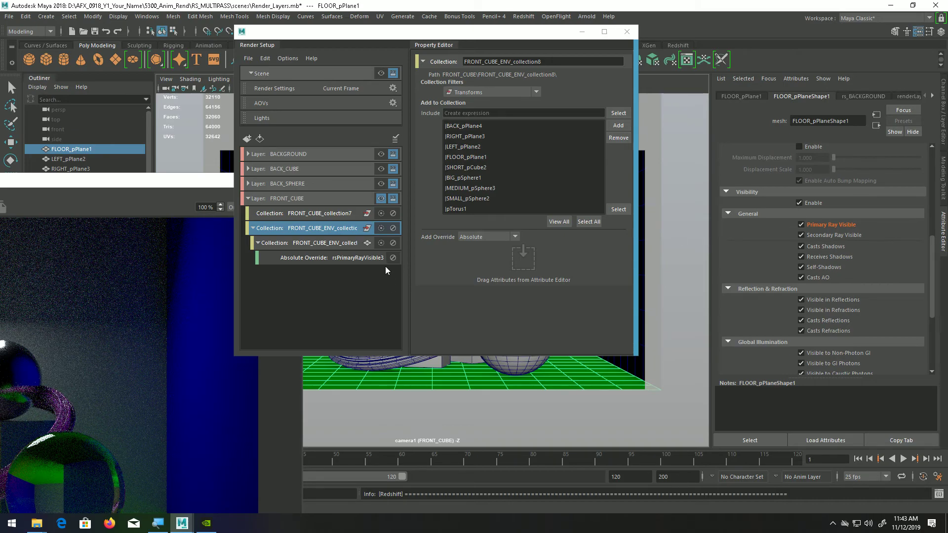
# Convert the new Primary Ray Visible override to a local render override and turn it off, checking the render in alpha and RGB
pyautogui.rightClick(351, 261)
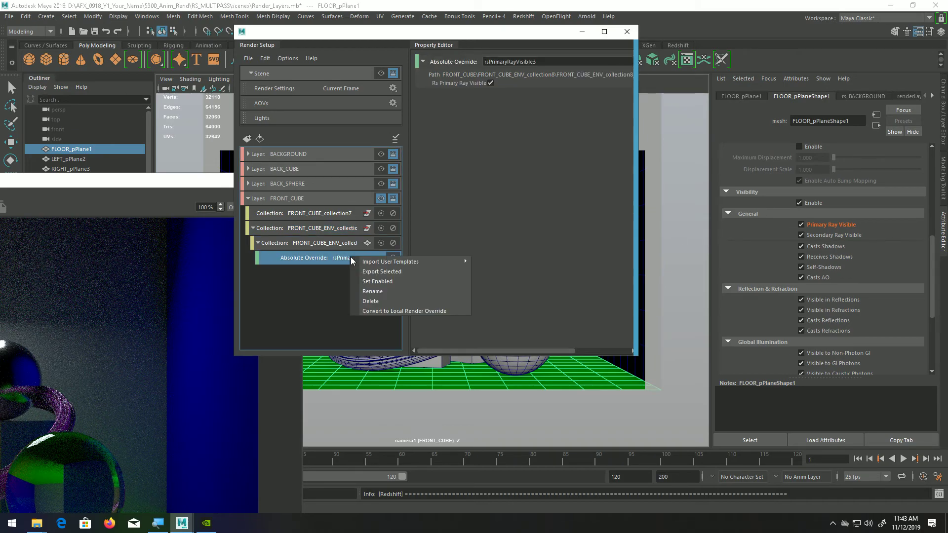
pyautogui.click(377, 312)
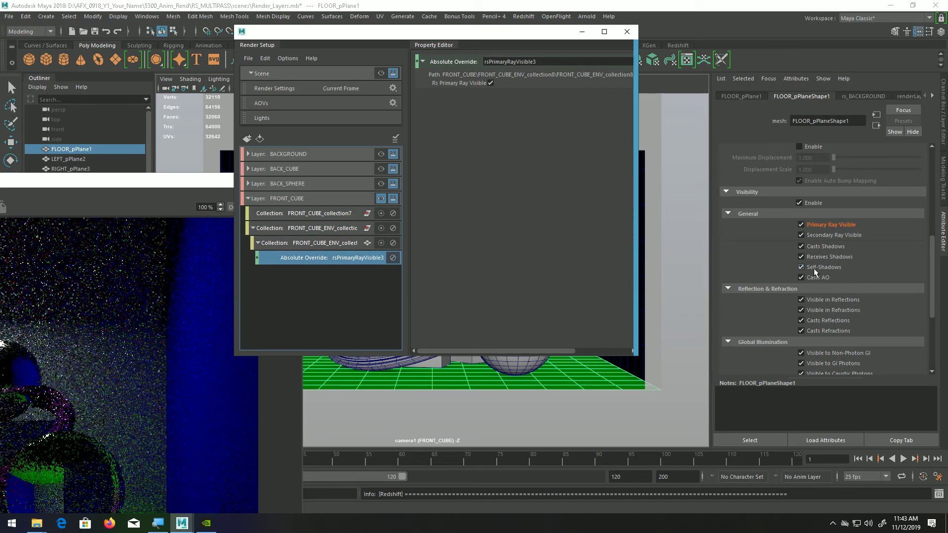
pyautogui.click(801, 226)
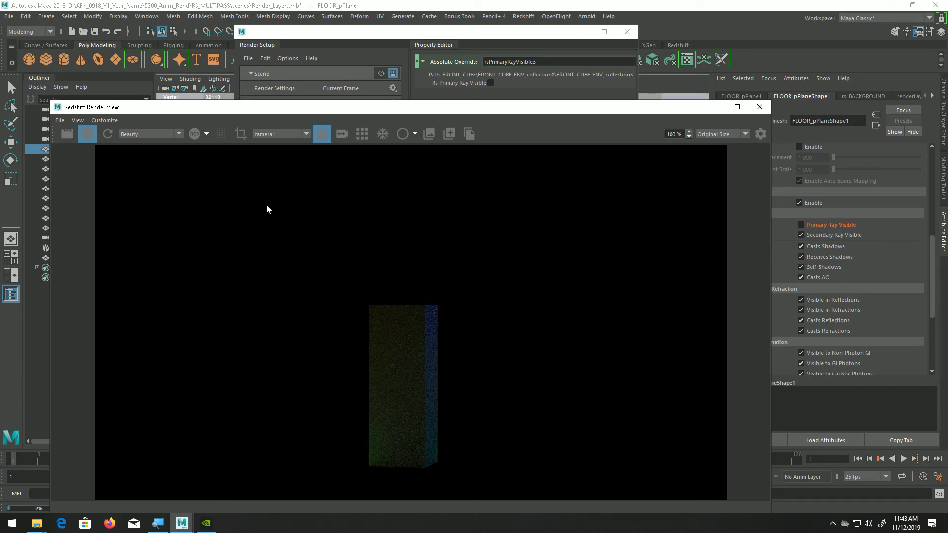
pyautogui.click(194, 135)
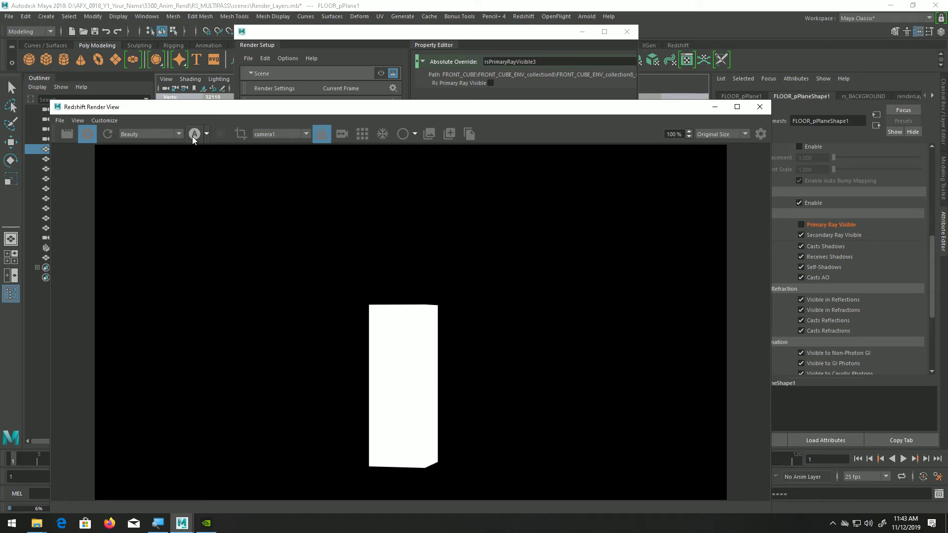
pyautogui.click(195, 135)
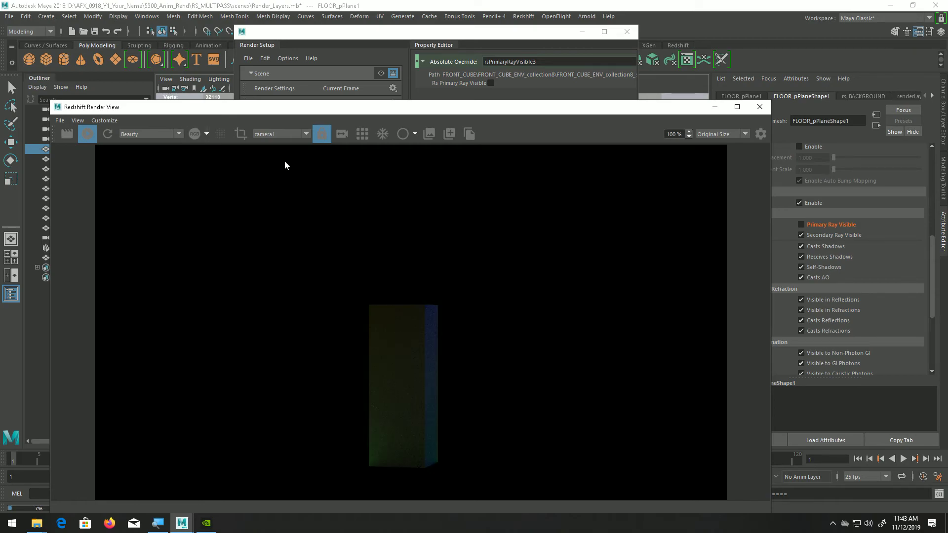
# Collapse the FRONT_CUBE layer and make BACKGROUND the visible layer to preview its render
pyautogui.click(529, 37)
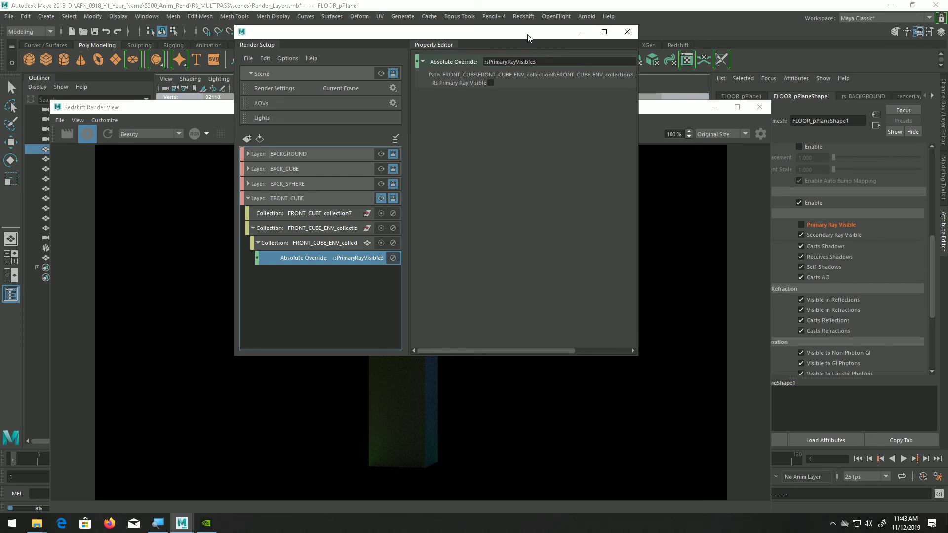
pyautogui.click(247, 198)
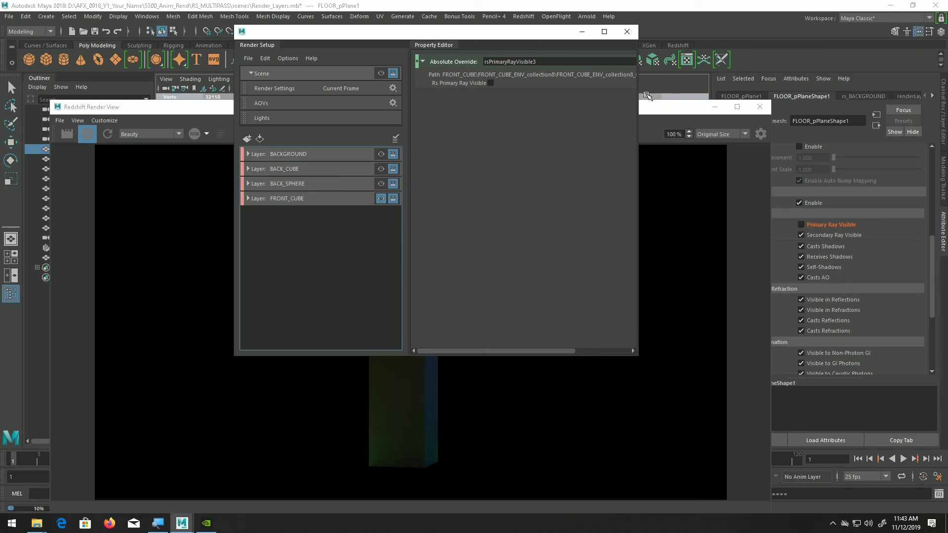
pyautogui.moveTo(501, 31); pyautogui.dragTo(787, 34)
pyautogui.click(669, 157)
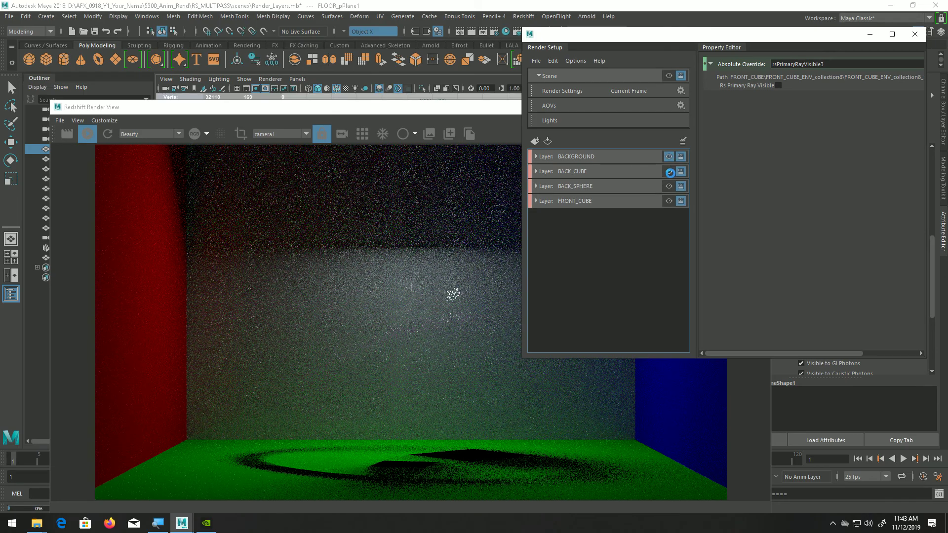
# Preview the renders of the BACK_CUBE, BACK_SPHERE and FRONT_CUBE layers one after another
pyautogui.click(670, 171)
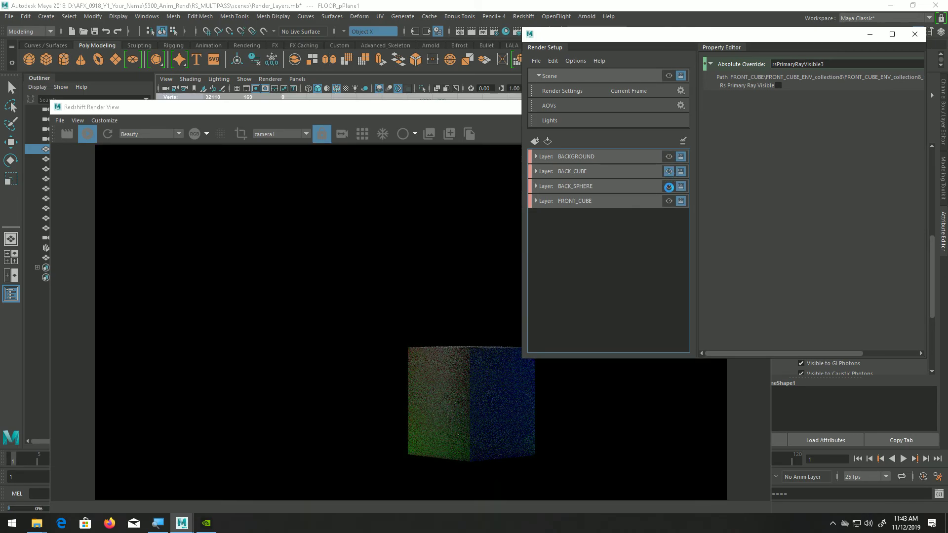
pyautogui.click(669, 186)
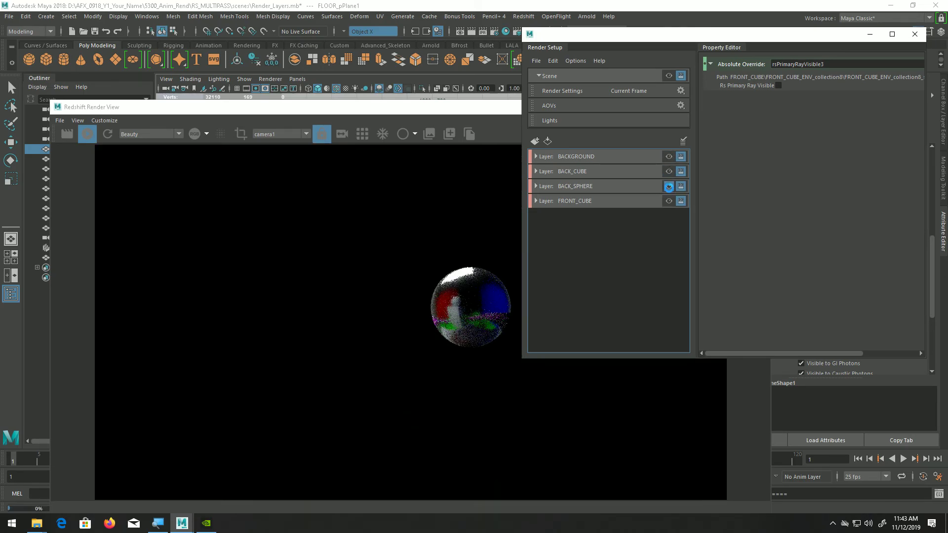
pyautogui.click(668, 201)
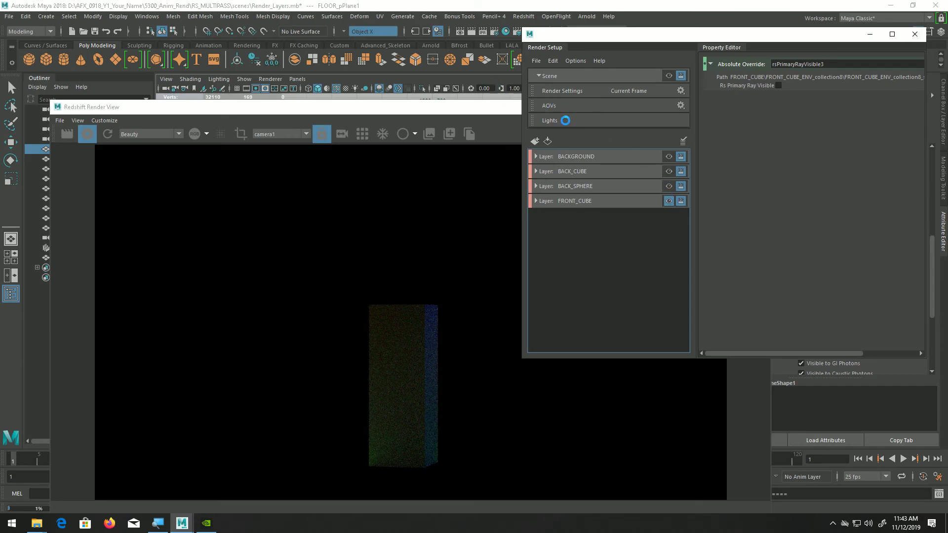
# Create a new render layer named FRONT_SPHERE below FRONT_CUBE
pyautogui.click(536, 140)
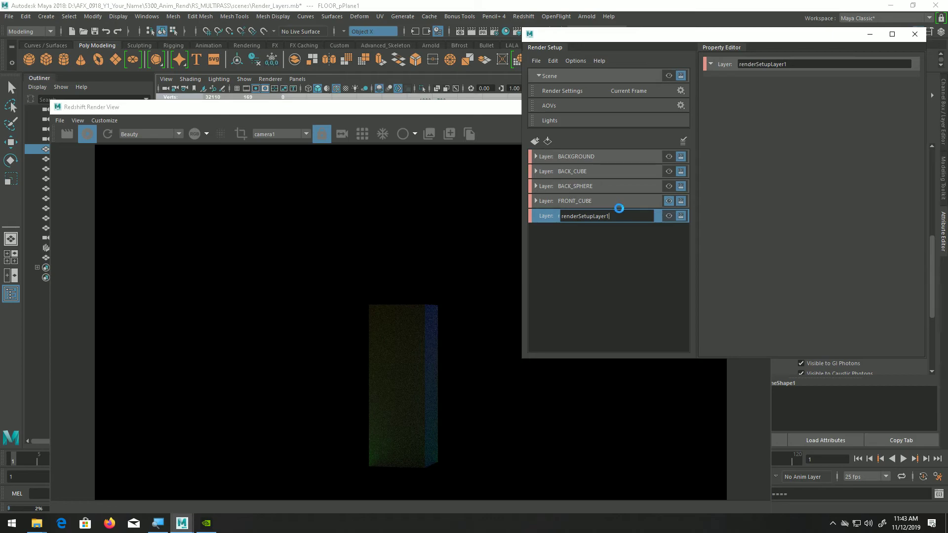
pyautogui.moveTo(617, 216); pyautogui.dragTo(558, 216)
pyautogui.write('F')
pyautogui.write('RONT_SPHERE')
pyautogui.press('Return')
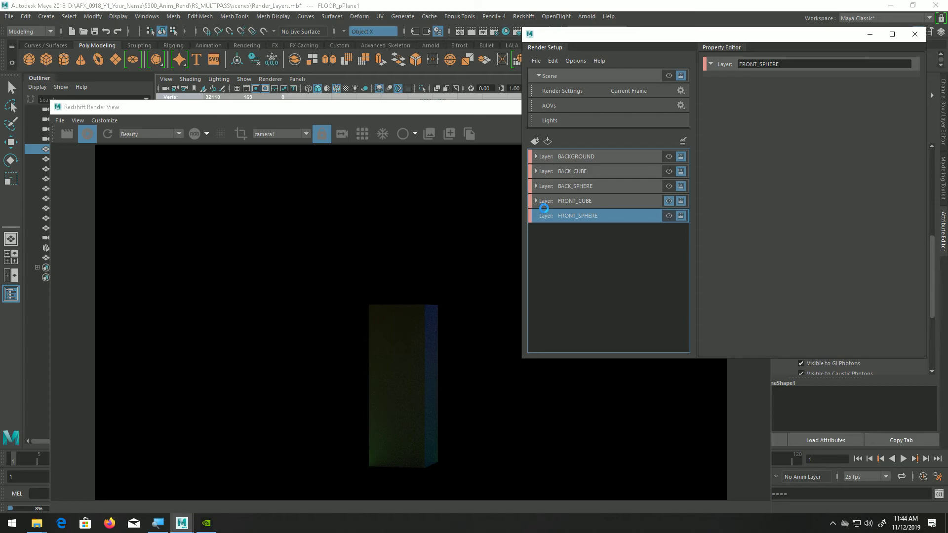
# Create a collection in the FRONT_SPHERE layer and name it FRONT_SPHERE_collection9, reusing the copied layer name as prefix
pyautogui.rightClick(578, 216)
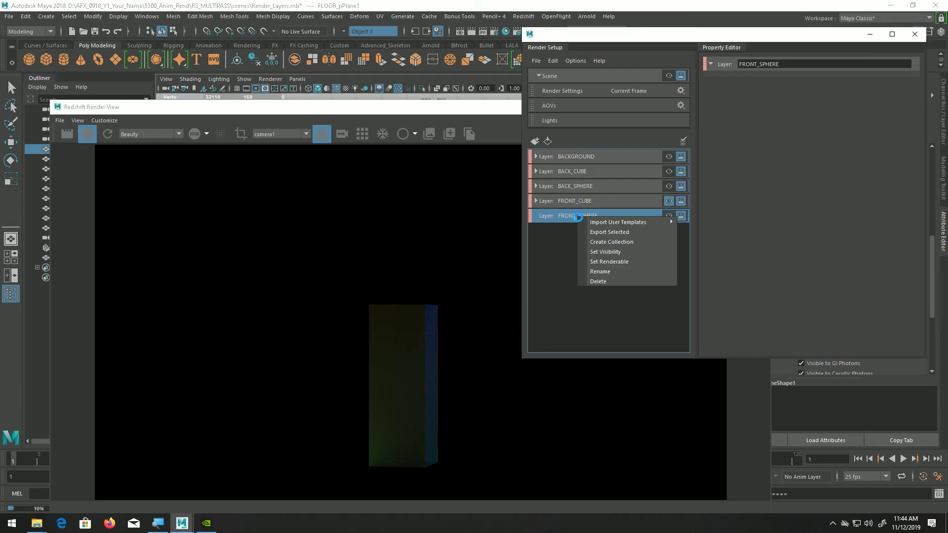
pyautogui.click(791, 64)
pyautogui.moveTo(790, 64); pyautogui.dragTo(737, 69)
pyautogui.hotkey('ctrl', 'c')
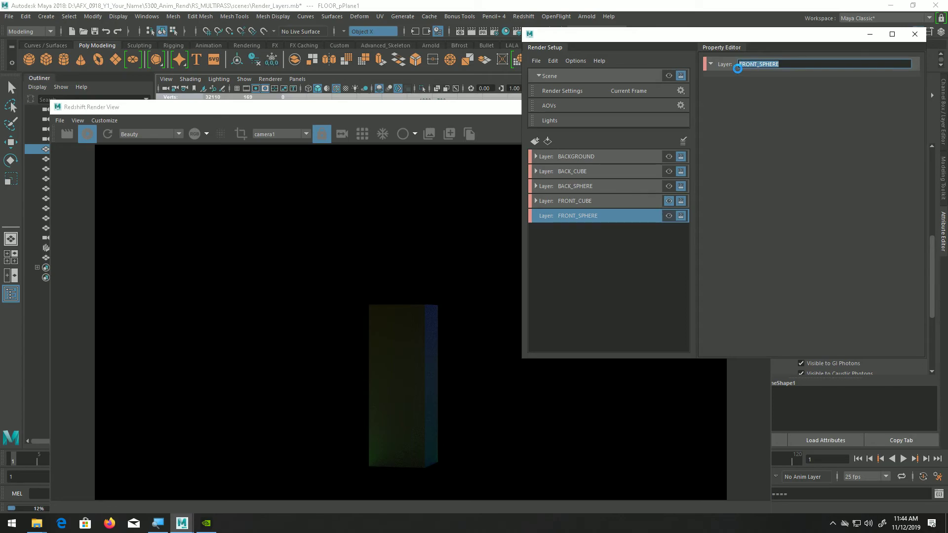
pyautogui.rightClick(578, 218)
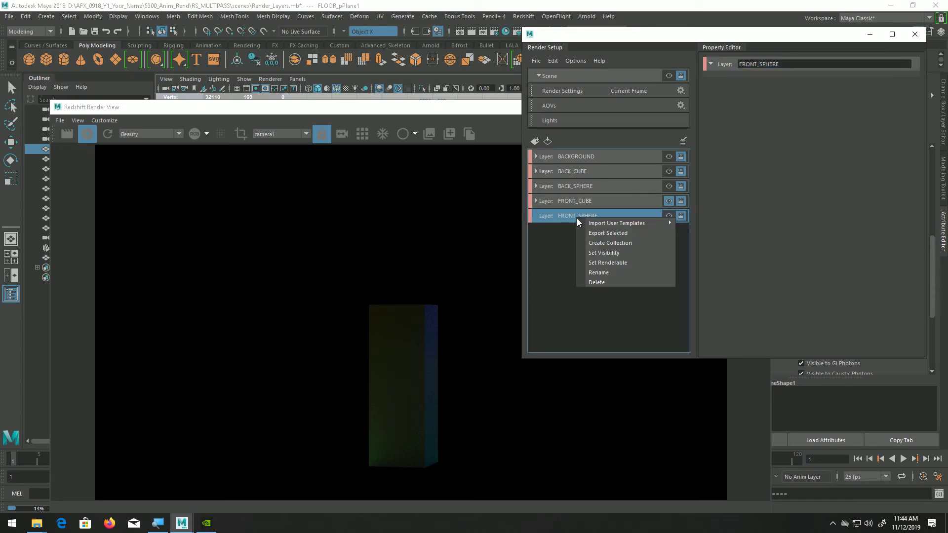
pyautogui.click(603, 243)
pyautogui.click(751, 64)
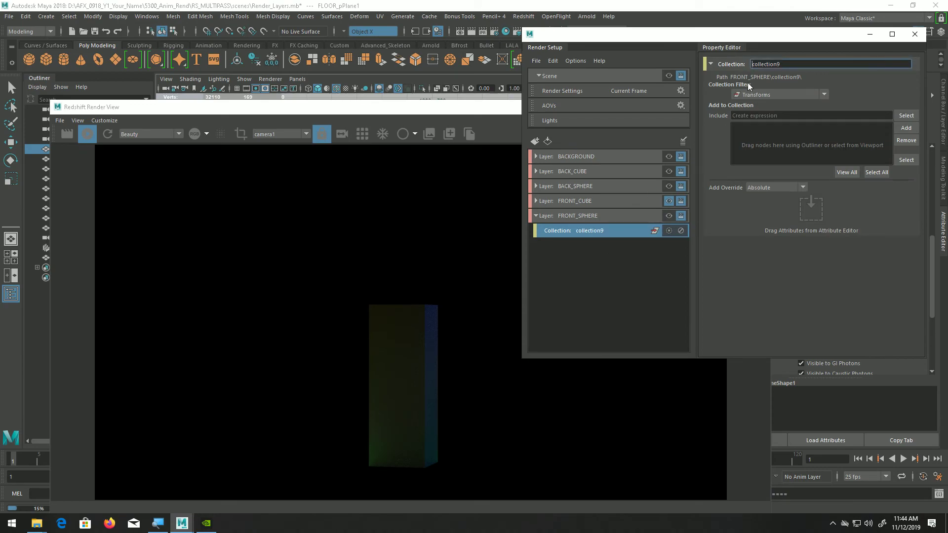
pyautogui.hotkey('ctrl', 'v')
pyautogui.write('_')
pyautogui.press('Return')
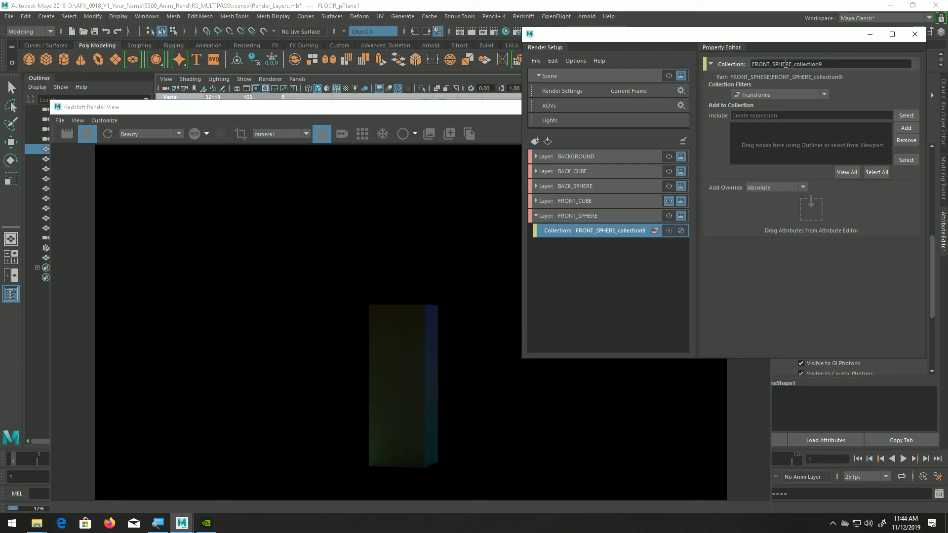
# Create a second collection in the FRONT_SPHERE layer and name it FRONT_SPHERE_ENV_collection10
pyautogui.click(575, 214)
pyautogui.rightClick(576, 215)
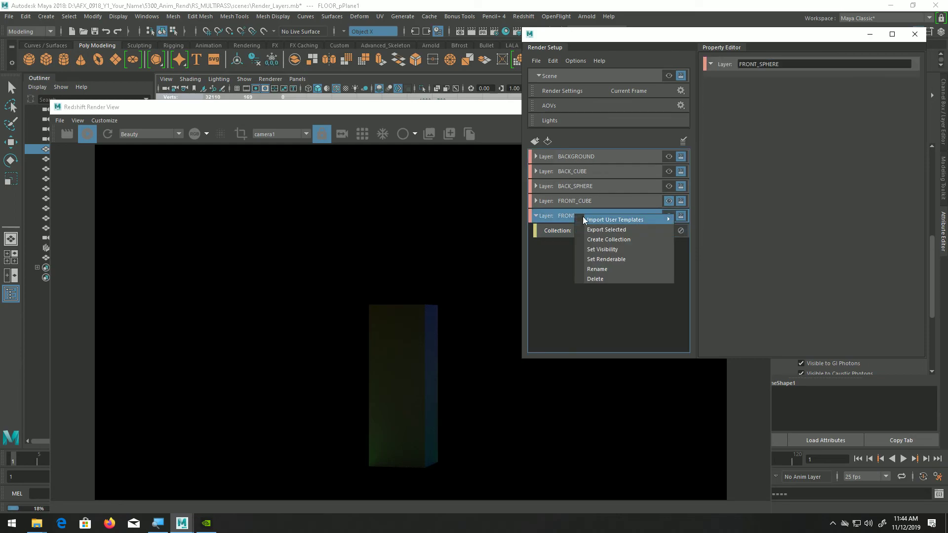
pyautogui.press('Escape')
pyautogui.press('Escape')
pyautogui.doubleClick(599, 246)
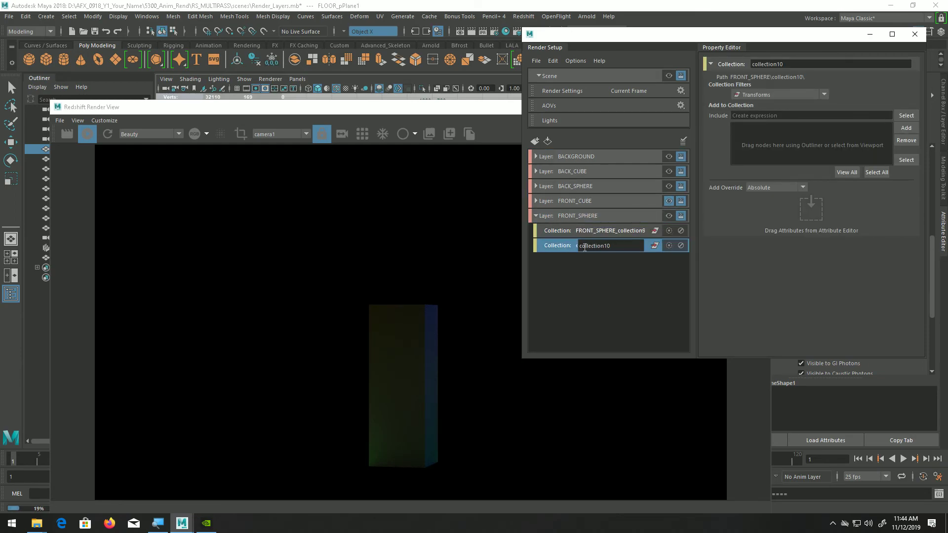
pyautogui.hotkey('ctrl', 'v')
pyautogui.write('_ENV_')
pyautogui.press('Return')
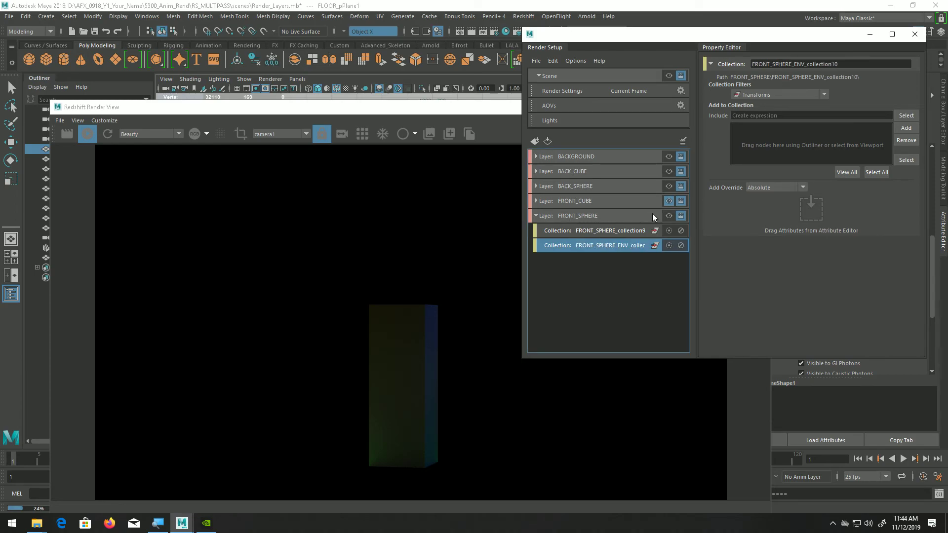
# Uncover the viewport, select the small sphere SMALL_pSphere2 and add it to FRONT_SPHERE_collection9
pyautogui.click(318, 111)
pyautogui.moveTo(318, 111); pyautogui.dragTo(386, 259)
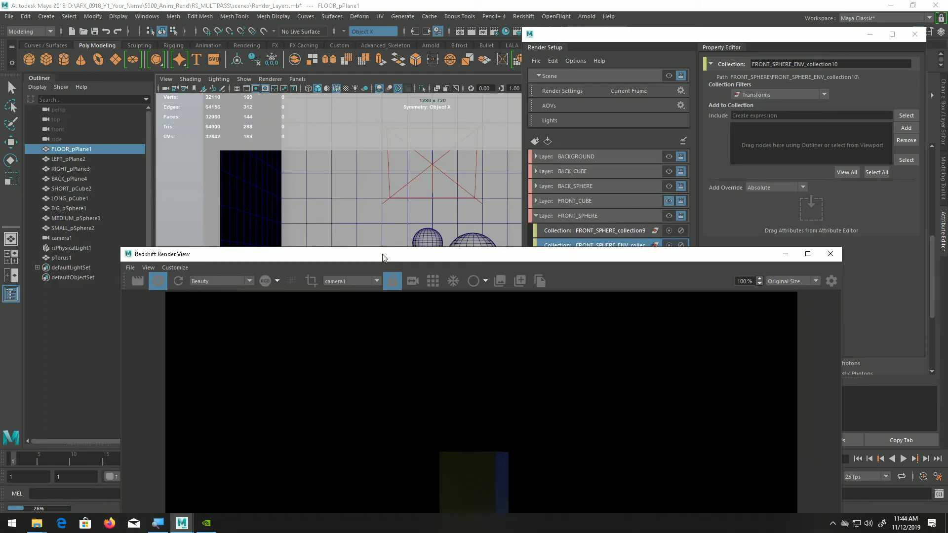
pyautogui.click(429, 233)
pyautogui.click(597, 231)
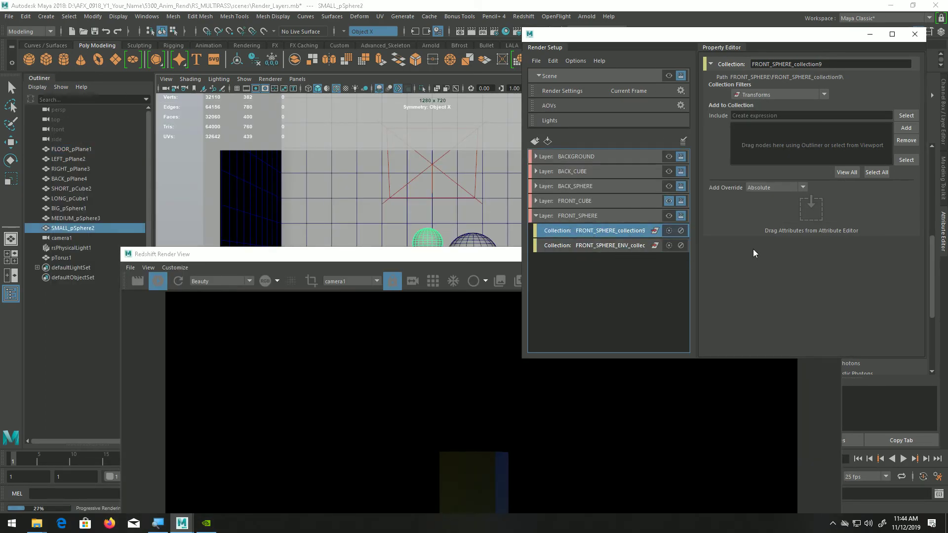
pyautogui.click(899, 129)
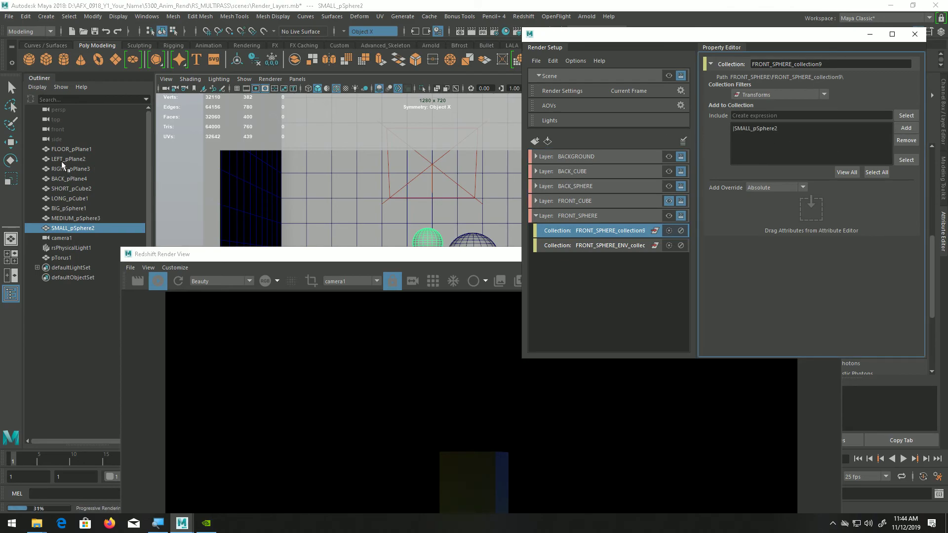
# Add the four planes, both cubes, BIG_pSphere1, MEDIUM_pSphere3 and pTorus1 to FRONT_SPHERE_ENV_collection10
pyautogui.moveTo(76, 149); pyautogui.dragTo(75, 218)
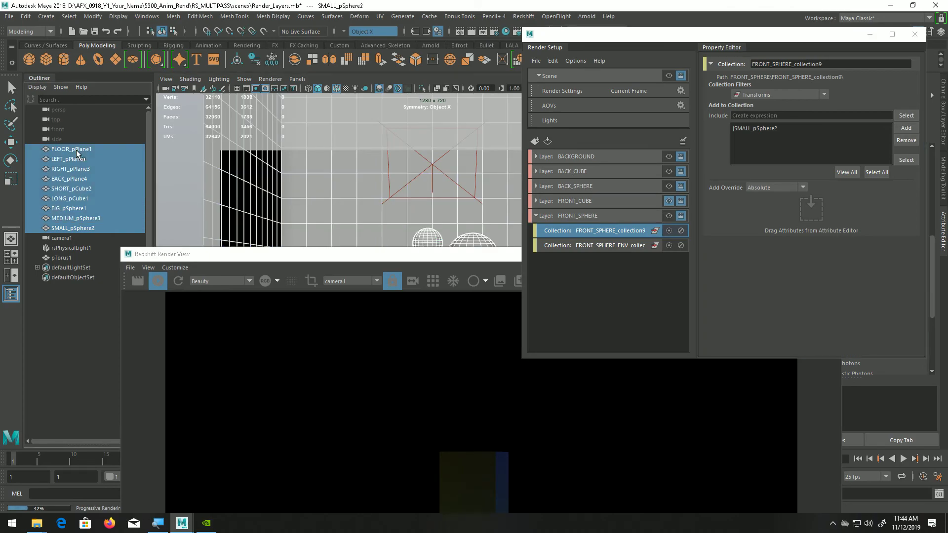
pyautogui.keyDown('ctrl'); pyautogui.click(61, 258); pyautogui.keyUp('ctrl')
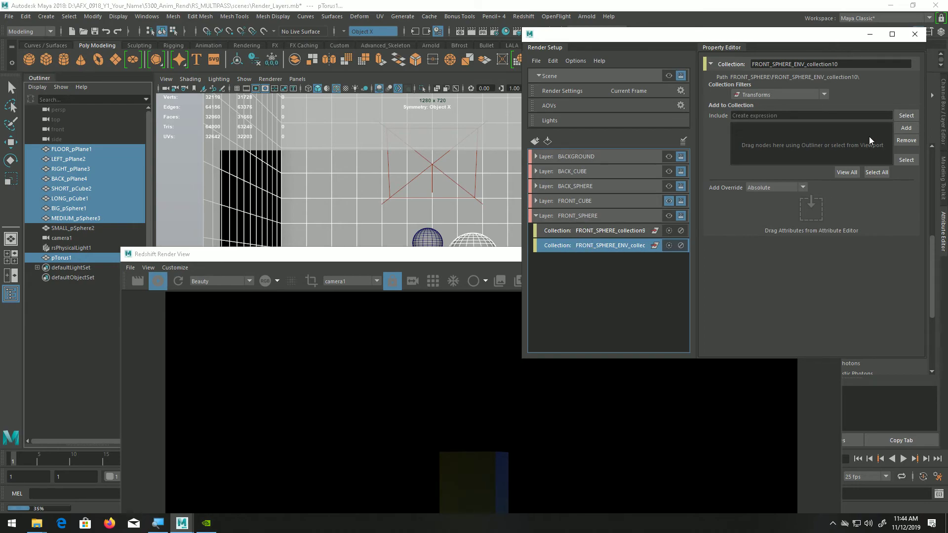
pyautogui.click(910, 131)
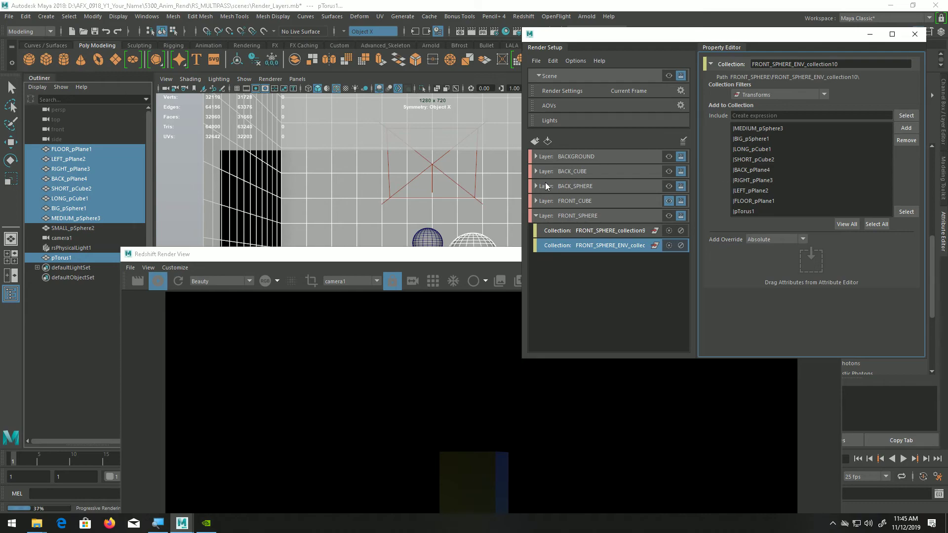
# Make FRONT_SPHERE the visible layer and give FRONT_SPHERE_ENV_collection10 an absolute Primary Ray Visible override from BACK_pPlane4, turned off
pyautogui.click(667, 216)
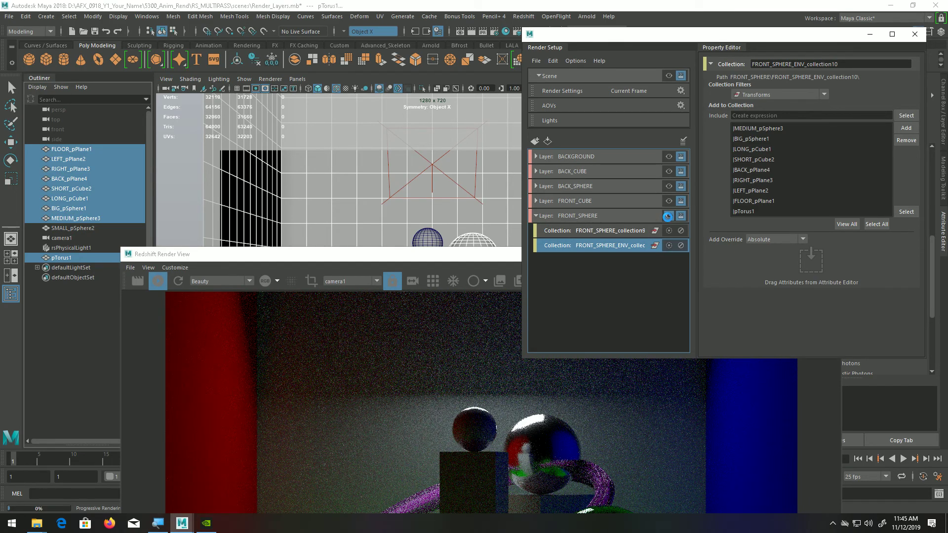
pyautogui.click(337, 204)
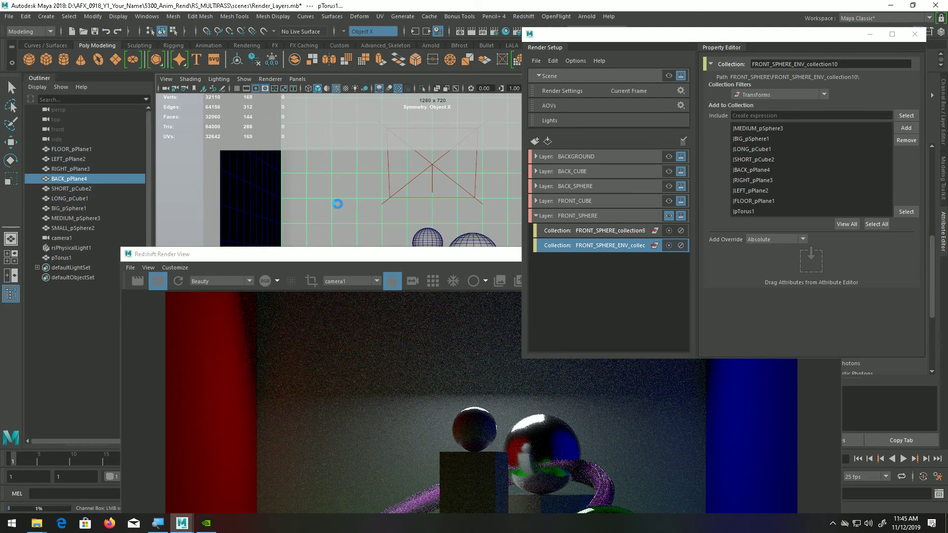
pyautogui.moveTo(728, 37); pyautogui.dragTo(361, 40)
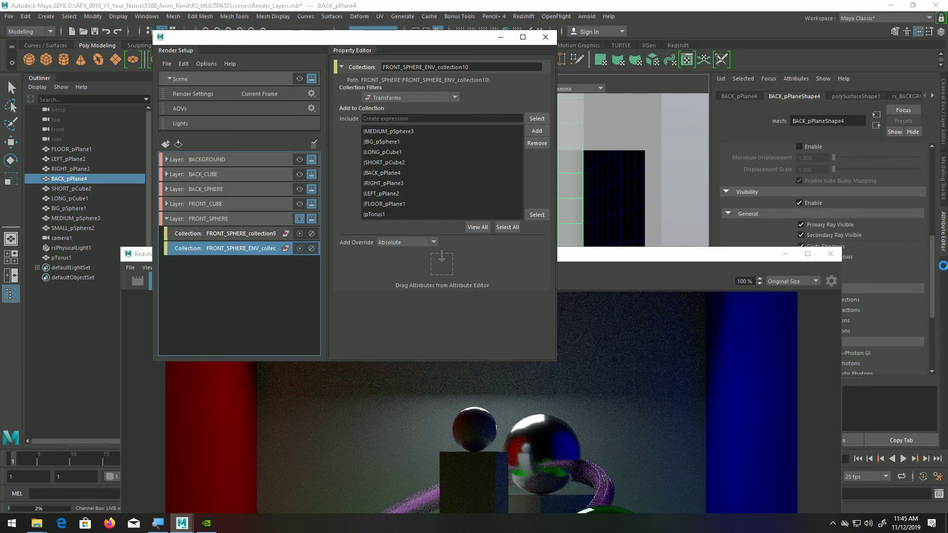
pyautogui.moveTo(843, 225); pyautogui.dragTo(687, 240, button='middle')
pyautogui.moveTo(473, 276); pyautogui.dragTo(473, 276, button='middle')
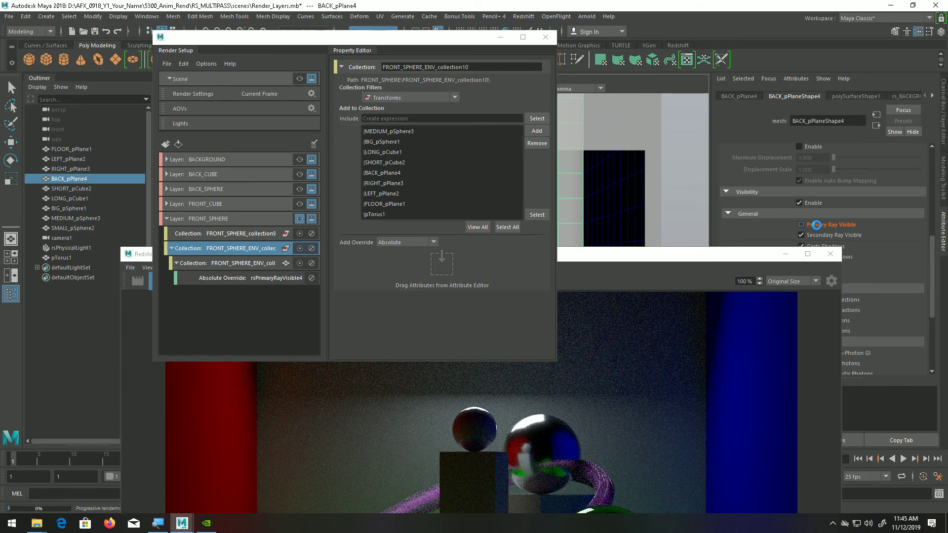
# Check the FRONT_SPHERE layer's render in alpha and return the display to RGB
pyautogui.click(647, 257)
pyautogui.click(264, 281)
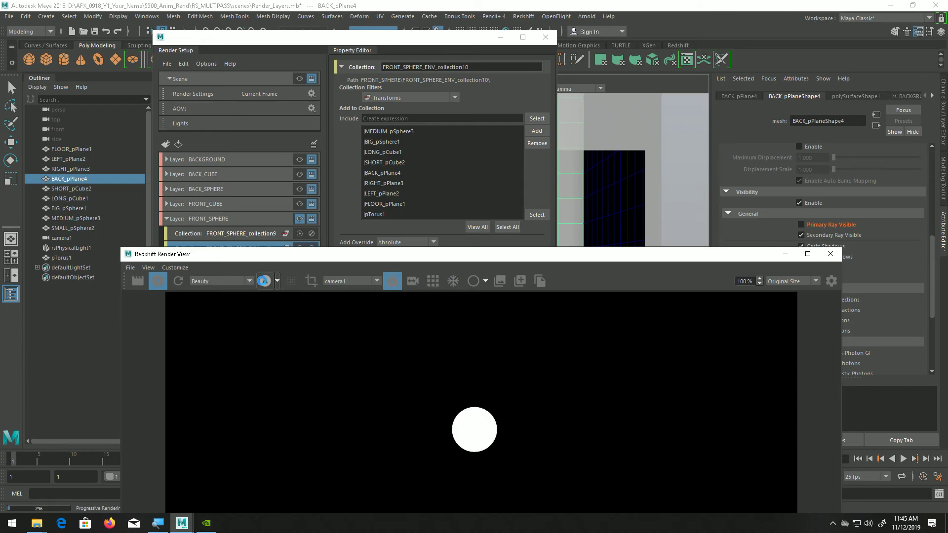
pyautogui.click(265, 281)
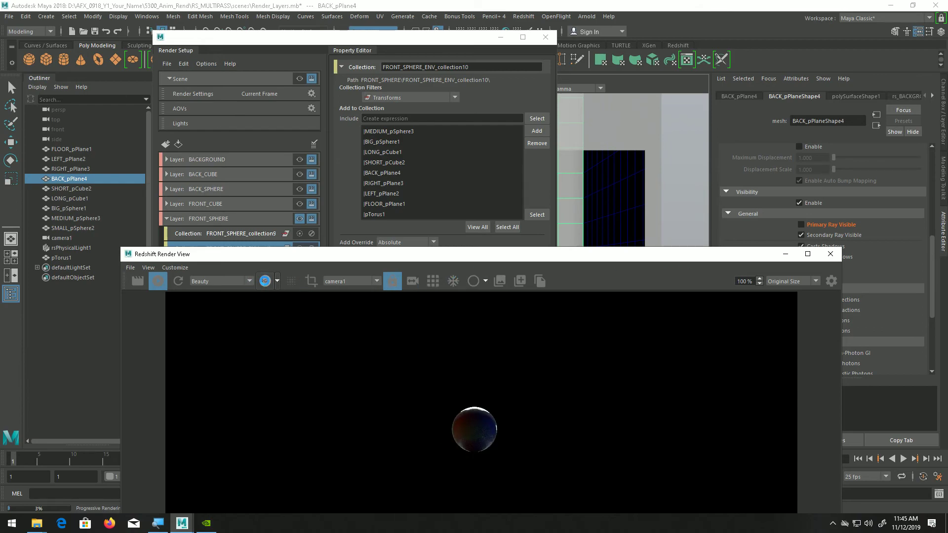
# Collapse the FRONT_SPHERE layer and reposition the render view so that the layer list stays uncovered
pyautogui.click(405, 42)
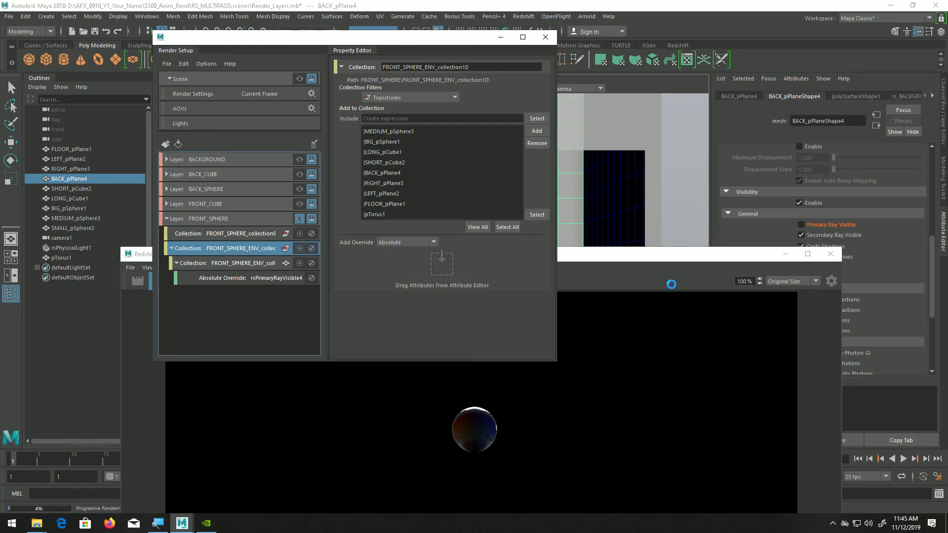
pyautogui.moveTo(645, 256); pyautogui.dragTo(660, 162)
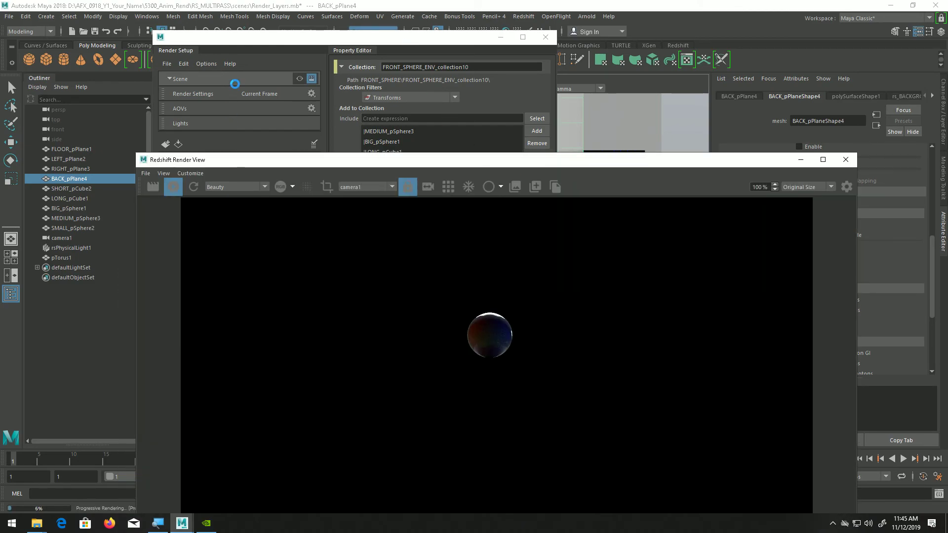
pyautogui.click(291, 49)
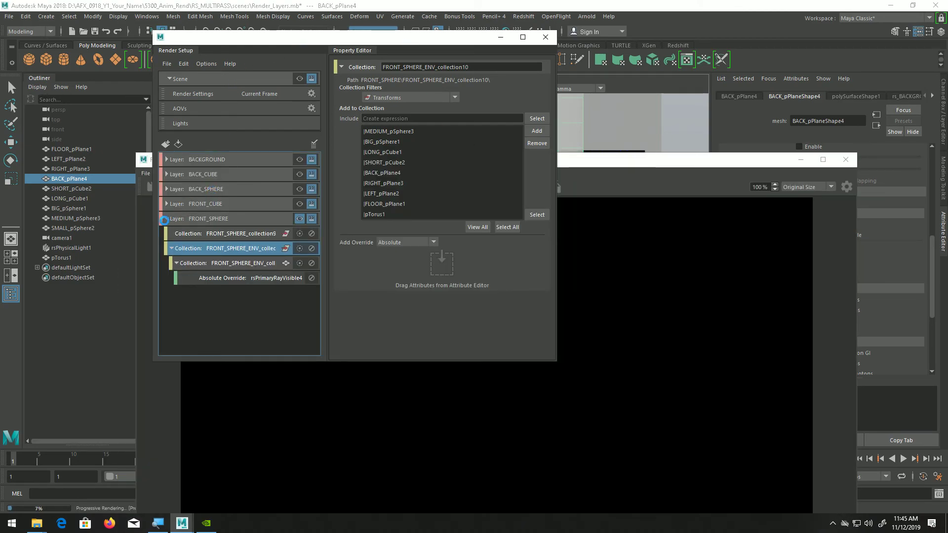
pyautogui.click(166, 218)
pyautogui.moveTo(657, 164); pyautogui.dragTo(641, 274)
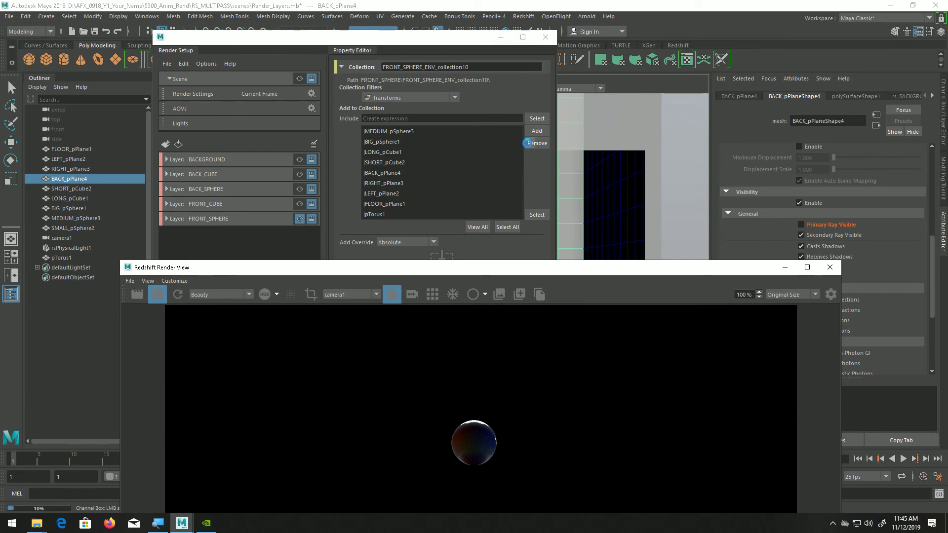
pyautogui.moveTo(686, 269)
pyautogui.mouseDown()
pyautogui.moveTo(679, 206)
pyautogui.moveTo(667, 259)
pyautogui.moveTo(669, 205)
pyautogui.moveTo(674, 255)
pyautogui.mouseUp()
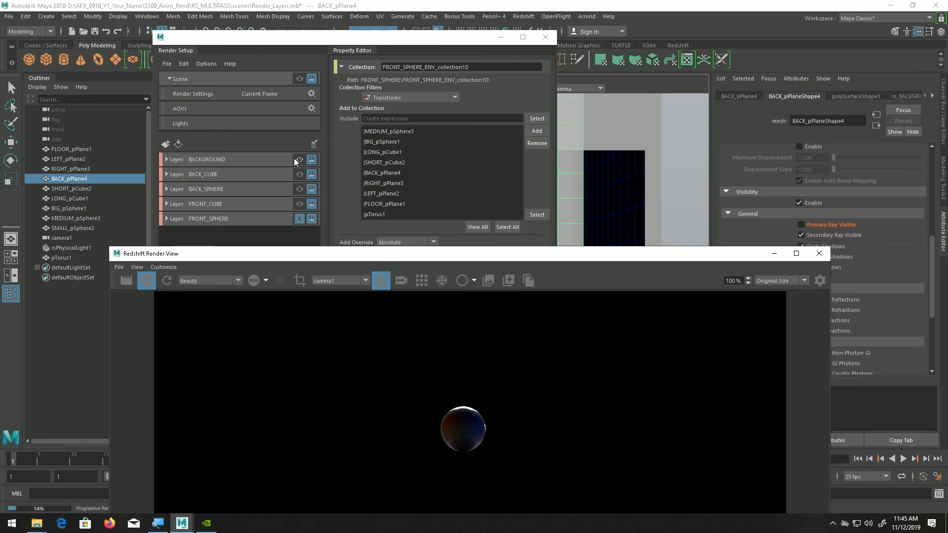
# Preview the render layers one by one from BACKGROUND to FRONT_SPHERE in the Redshift Render View
pyautogui.click(300, 160)
pyautogui.click(301, 174)
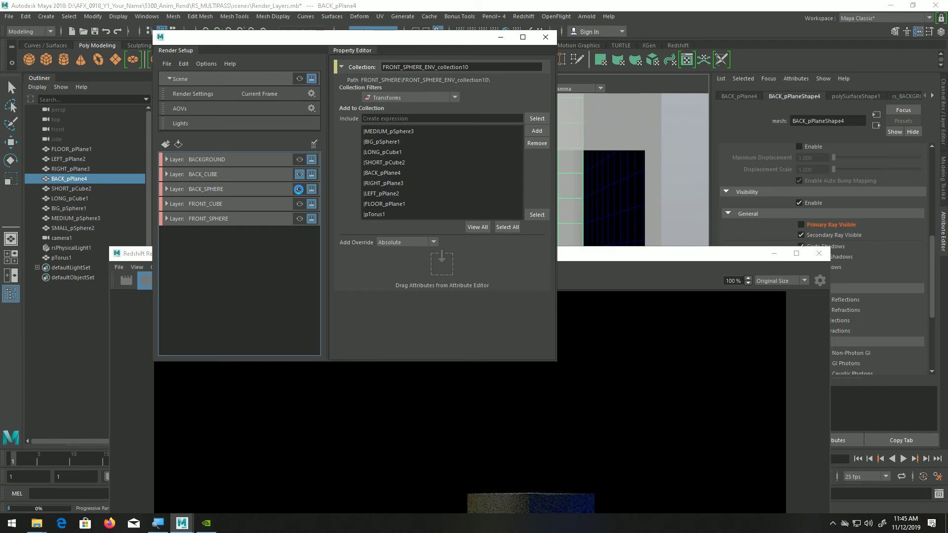
pyautogui.click(299, 189)
pyautogui.click(300, 204)
pyautogui.click(300, 218)
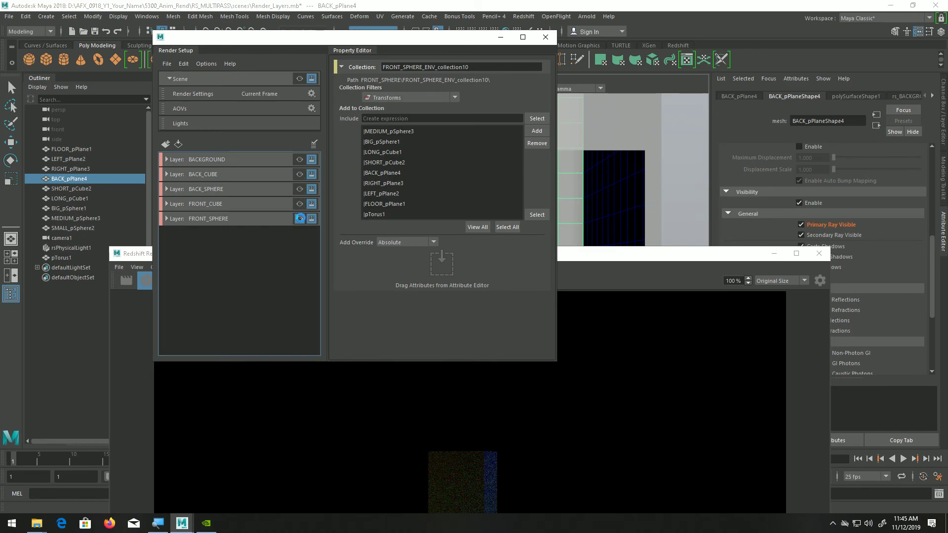
pyautogui.click(637, 255)
pyautogui.moveTo(637, 255); pyautogui.dragTo(639, 150)
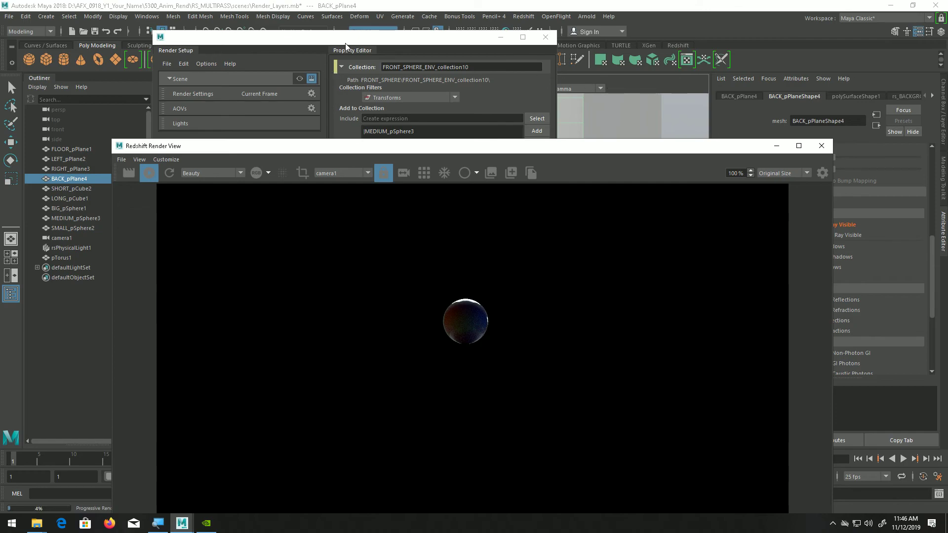
# Minimize the Redshift Render View and move the Render Setup window aside to expose the viewport
pyautogui.moveTo(345, 43); pyautogui.dragTo(261, 21)
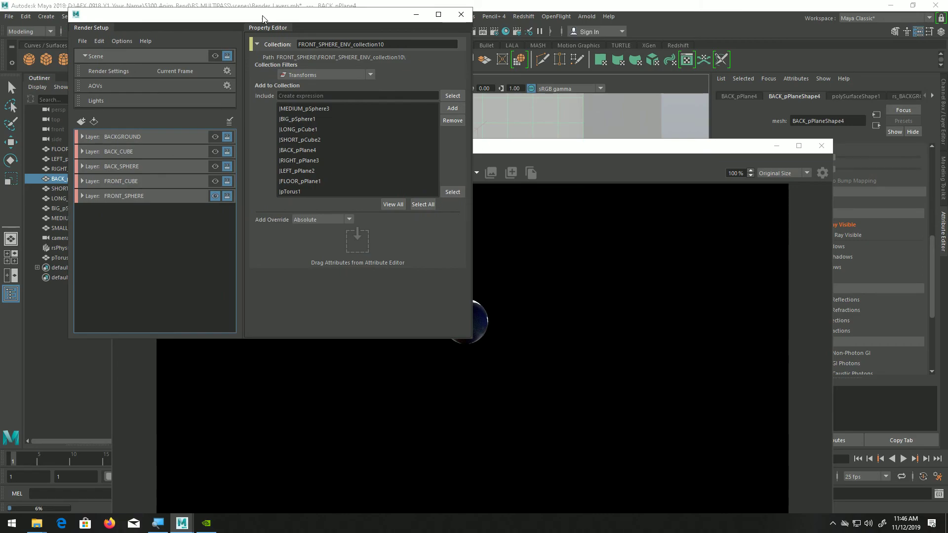
pyautogui.click(778, 145)
pyautogui.moveTo(353, 18); pyautogui.dragTo(788, 107)
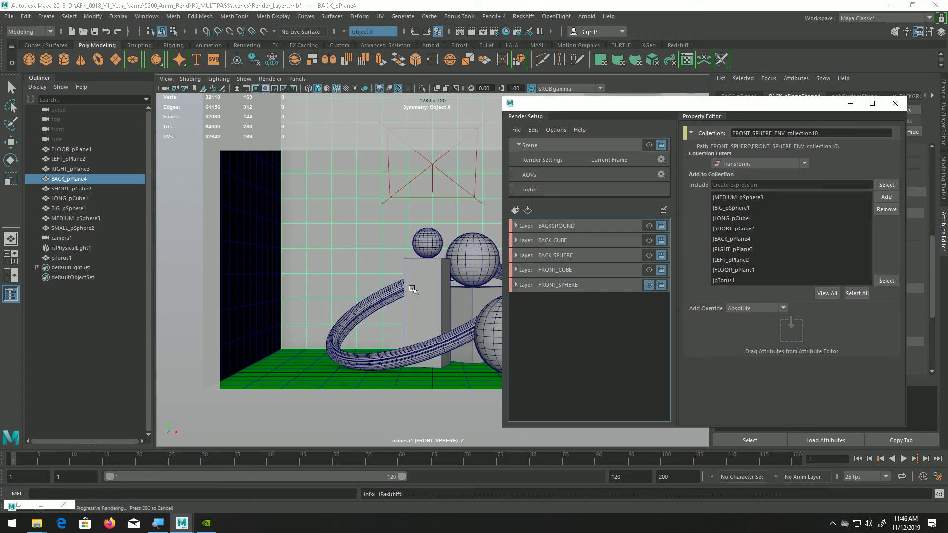
pyautogui.click(394, 294)
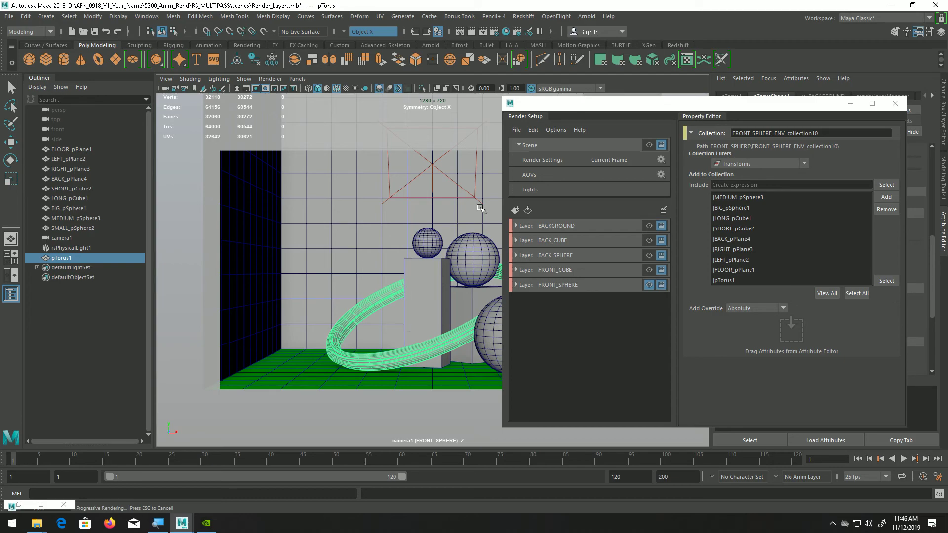
pyautogui.moveTo(633, 108); pyautogui.dragTo(570, 364)
pyautogui.click(409, 293)
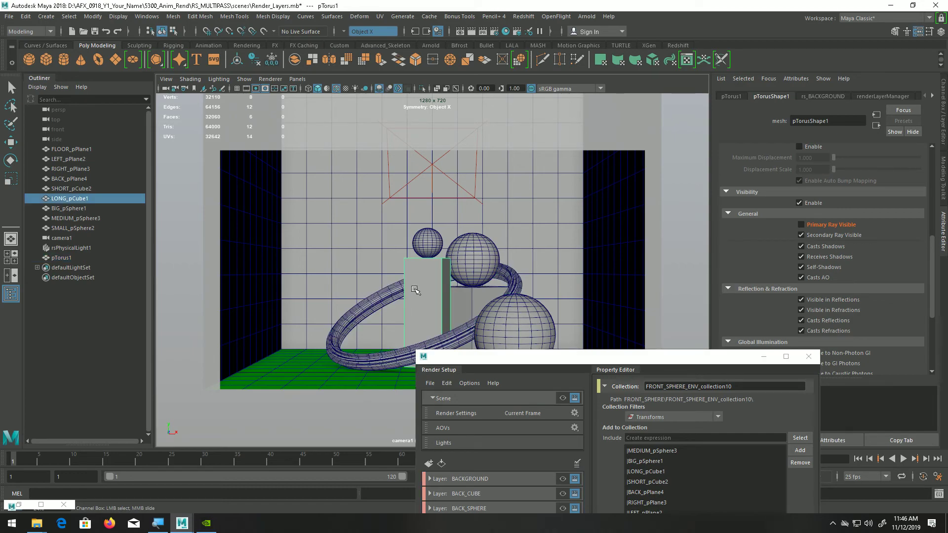
pyautogui.keyDown('shift'); pyautogui.click(431, 242); pyautogui.keyUp('shift')
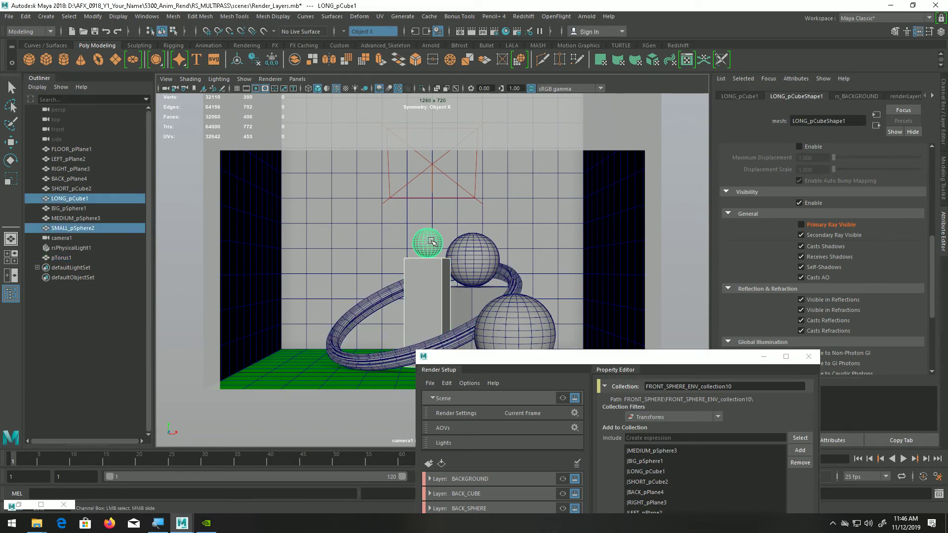
pyautogui.keyDown('shift'); pyautogui.click(470, 256); pyautogui.keyUp('shift')
pyautogui.keyDown('shift'); pyautogui.click(461, 274); pyautogui.keyUp('shift')
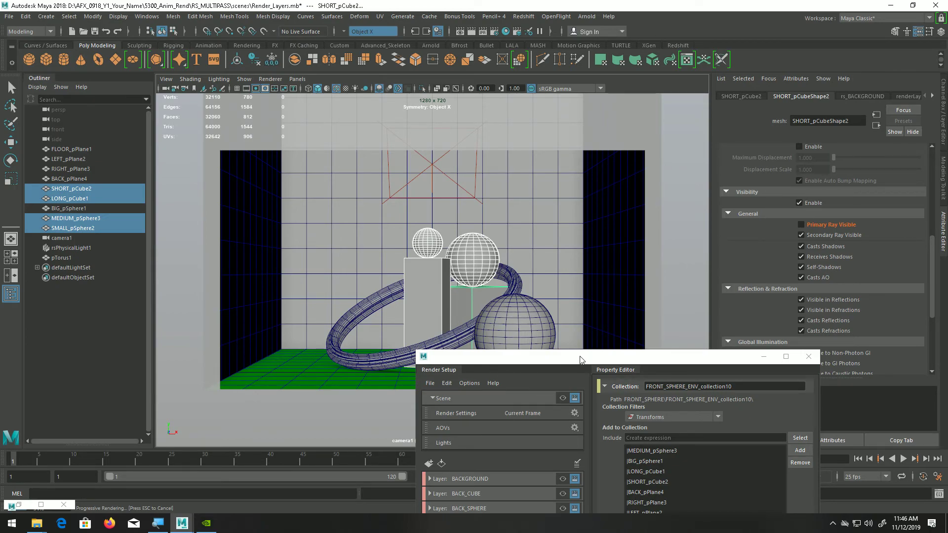
pyautogui.moveTo(586, 363); pyautogui.dragTo(676, 139)
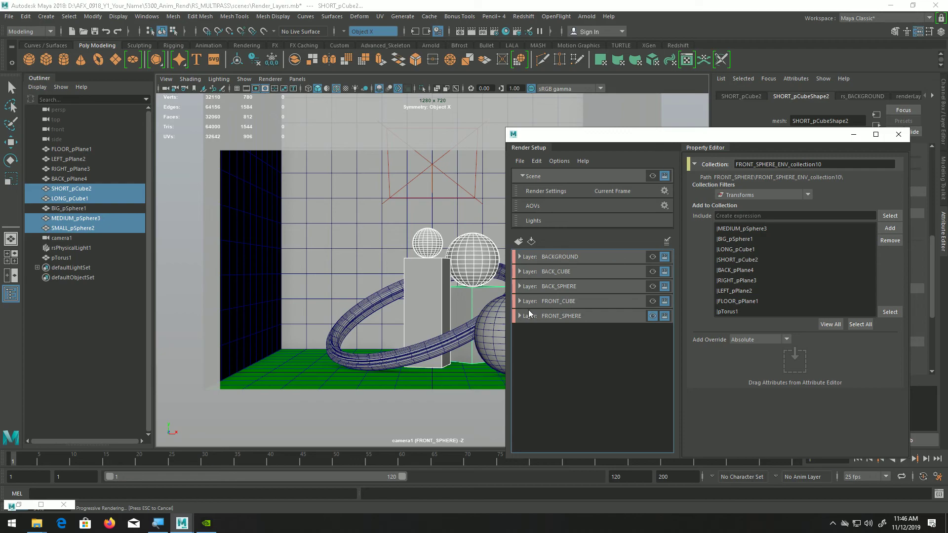
pyautogui.keyDown('shift'); pyautogui.click(489, 329); pyautogui.keyUp('shift')
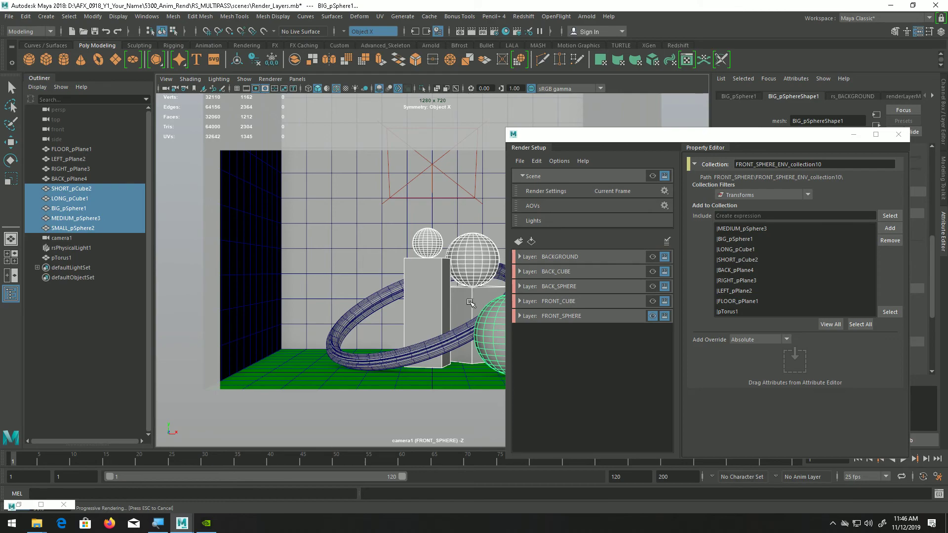
pyautogui.keyDown('shift'); pyautogui.click(484, 332); pyautogui.keyUp('shift')
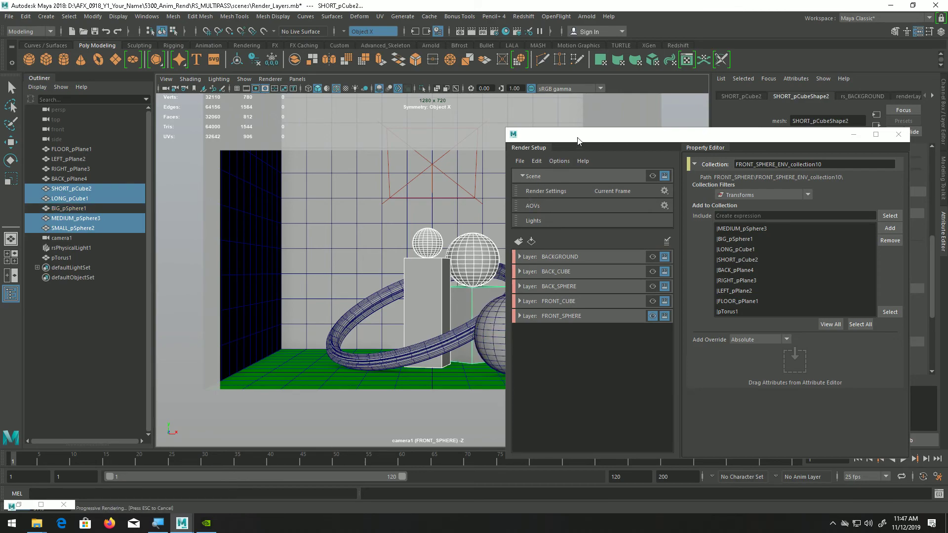
# Select the torus and create a new render layer named TORUS_FRONT
pyautogui.click(374, 301)
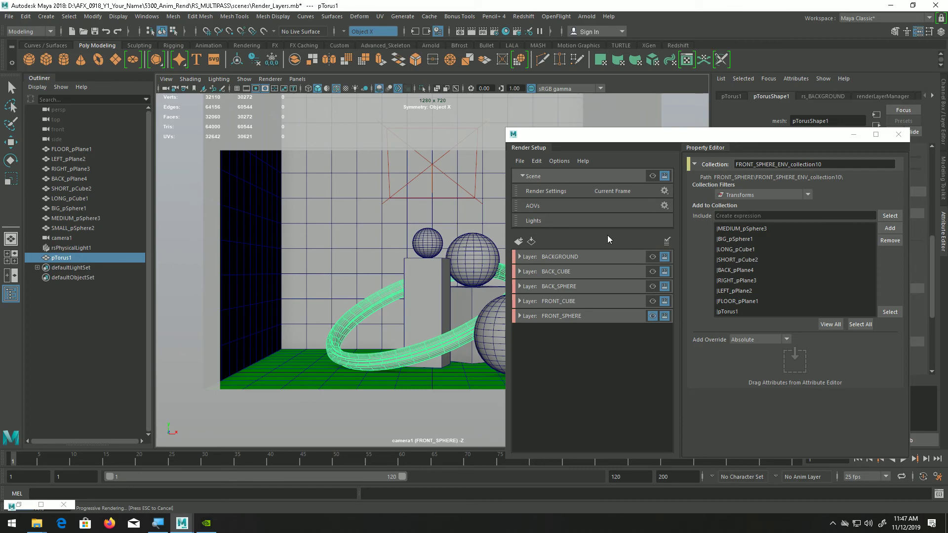
pyautogui.click(519, 241)
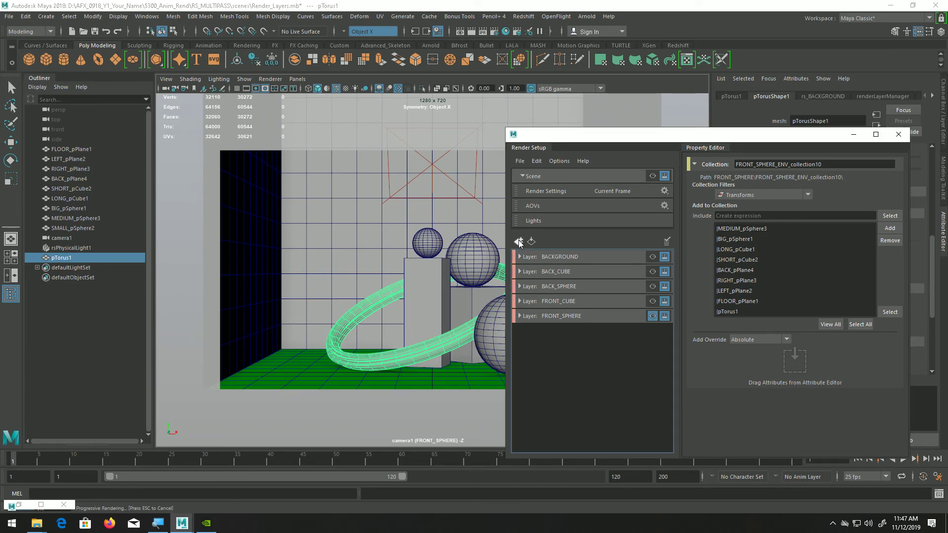
pyautogui.moveTo(599, 333); pyautogui.dragTo(499, 337)
pyautogui.write('TORUS')
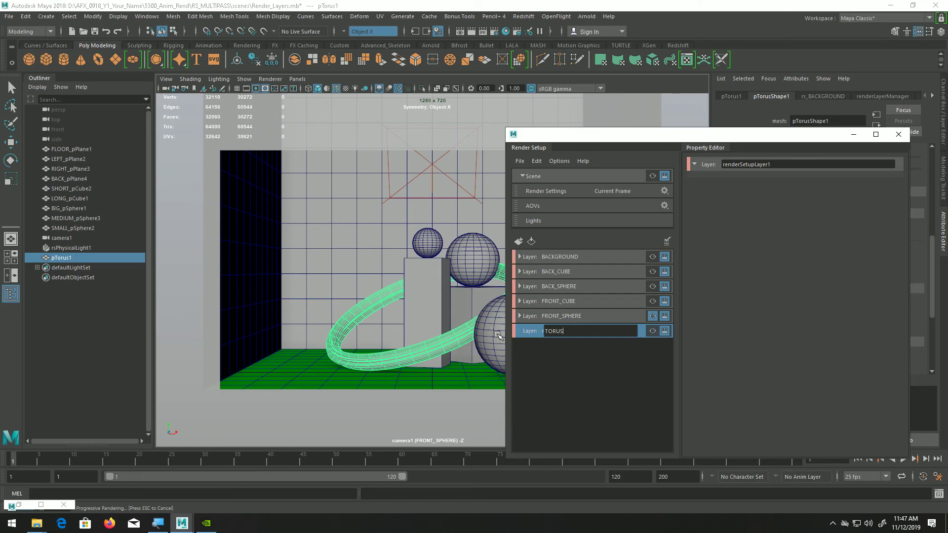
pyautogui.write('_FRONT')
pyautogui.press('Return')
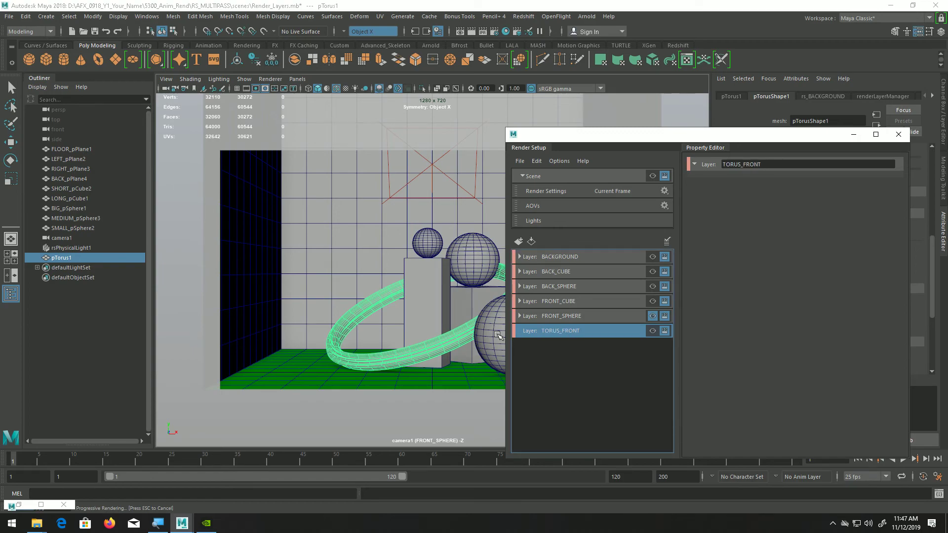
# Create a collection named TORUS_collection11 in the TORUS_FRONT layer
pyautogui.rightClick(567, 333)
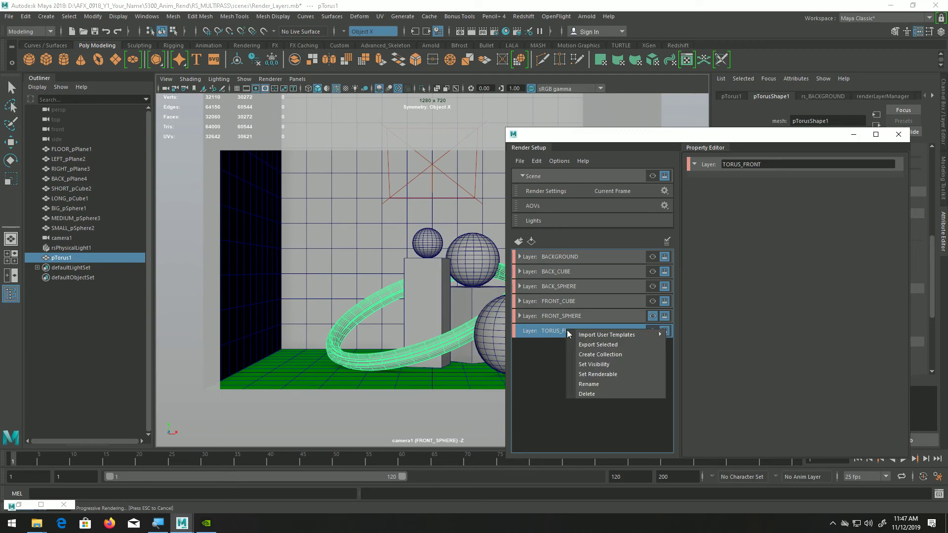
pyautogui.click(592, 355)
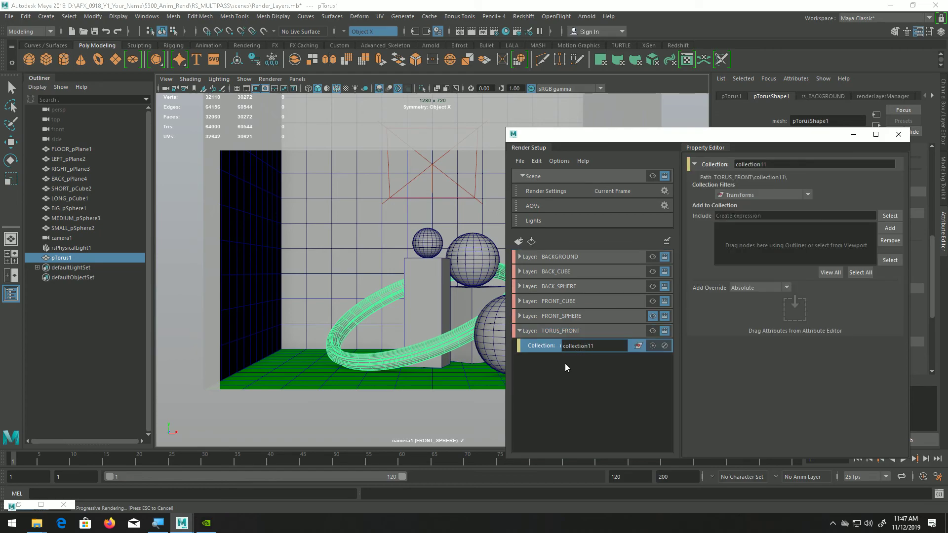
pyautogui.write('TORUS_')
pyautogui.press('Return')
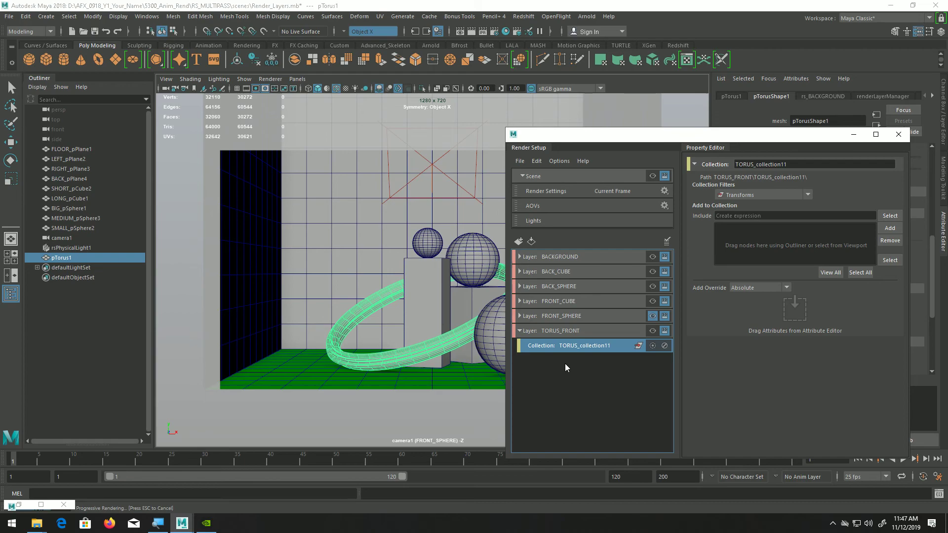
# Make the TORUS_FRONT layer visible and add pTorus1 to TORUS_collection11
pyautogui.click(651, 84)
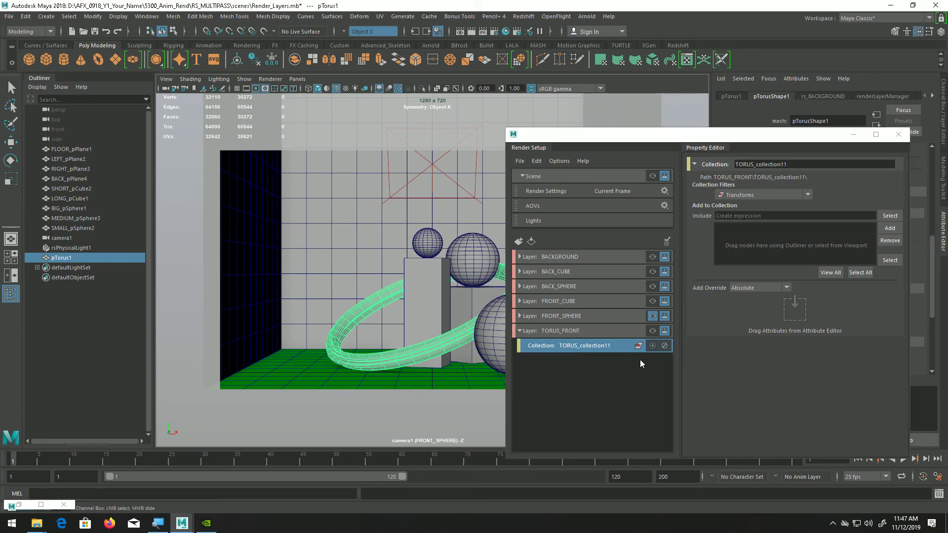
pyautogui.click(652, 330)
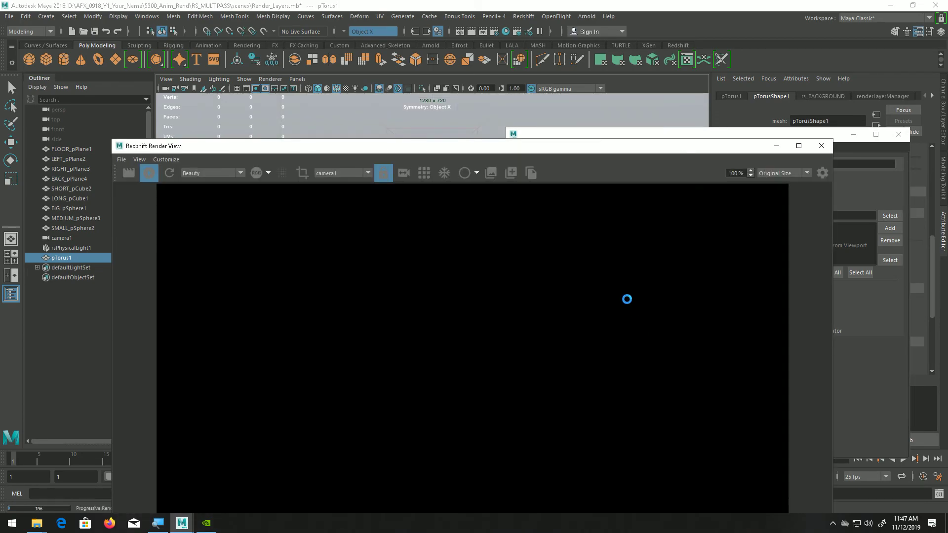
pyautogui.moveTo(307, 150); pyautogui.dragTo(294, 85)
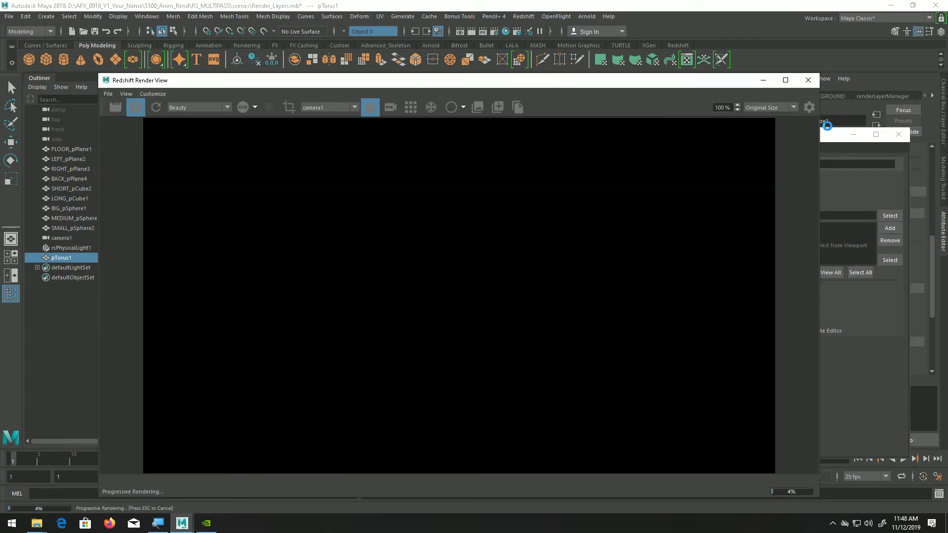
pyautogui.click(840, 140)
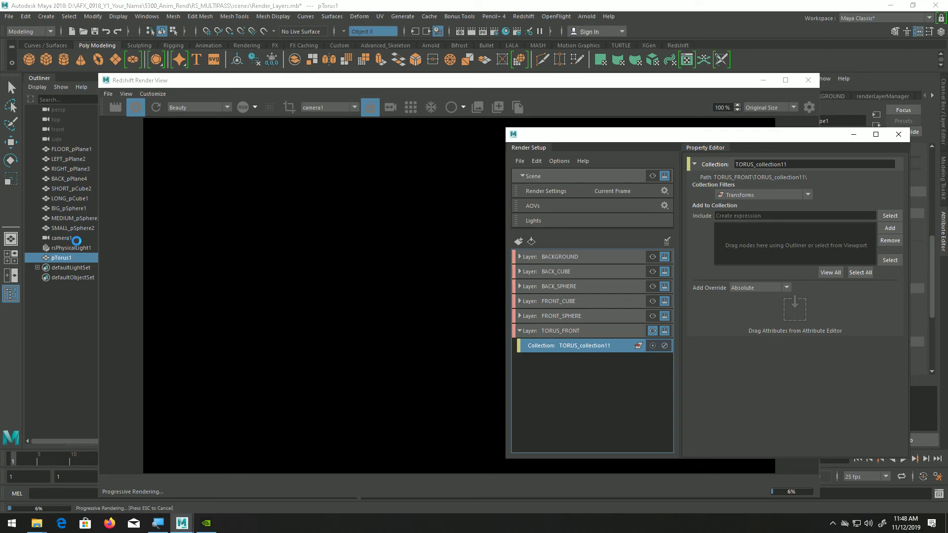
pyautogui.click(892, 228)
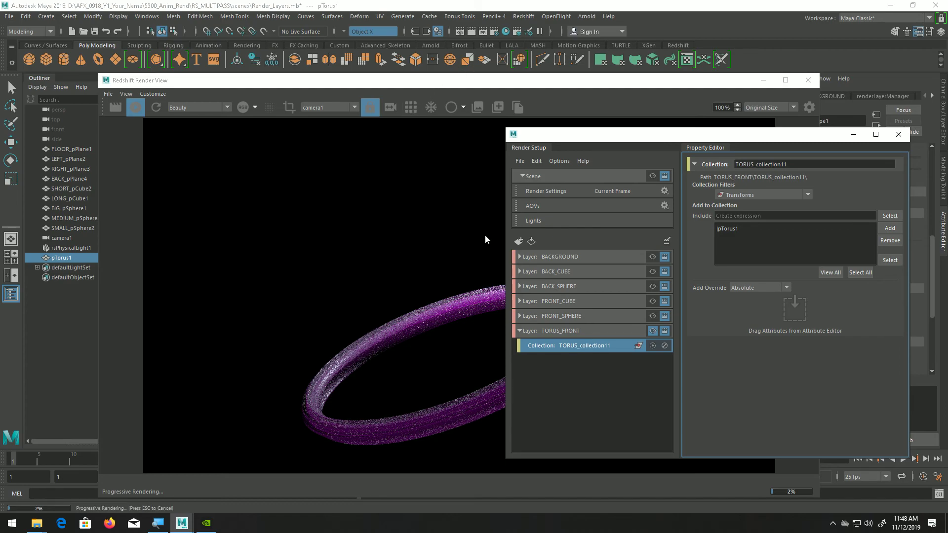
# Rearrange the Render View and Render Setup windows to inspect the torus render and the torus in the viewport
pyautogui.moveTo(592, 144); pyautogui.dragTo(781, 145)
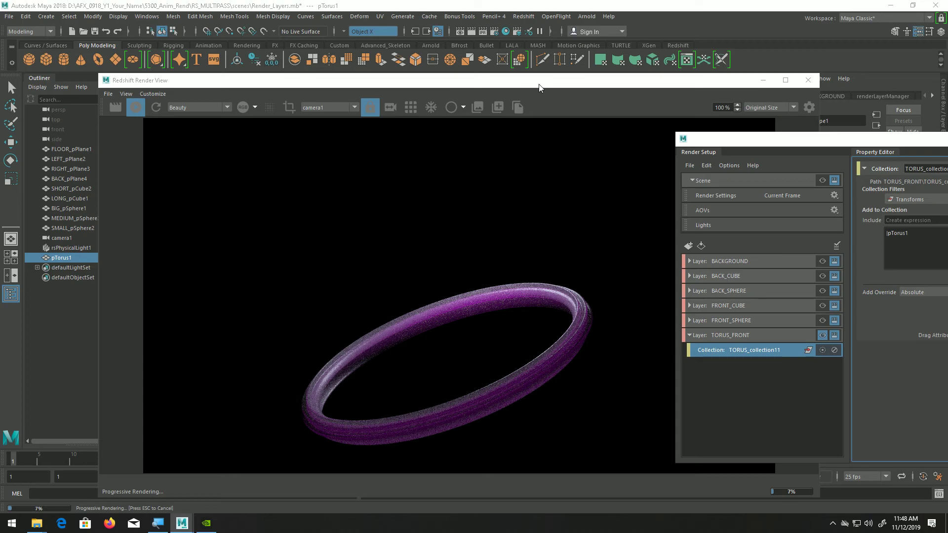
pyautogui.moveTo(539, 84); pyautogui.dragTo(464, 85)
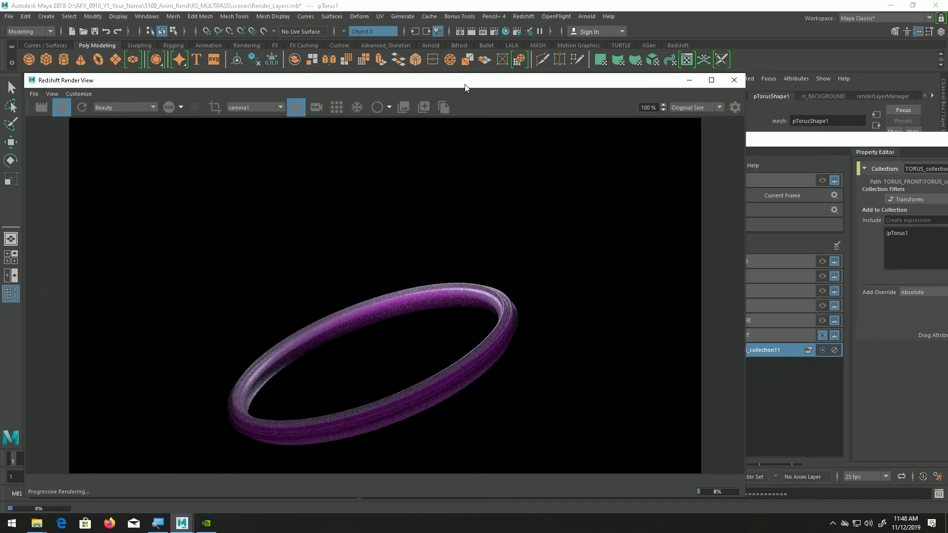
pyautogui.click(765, 143)
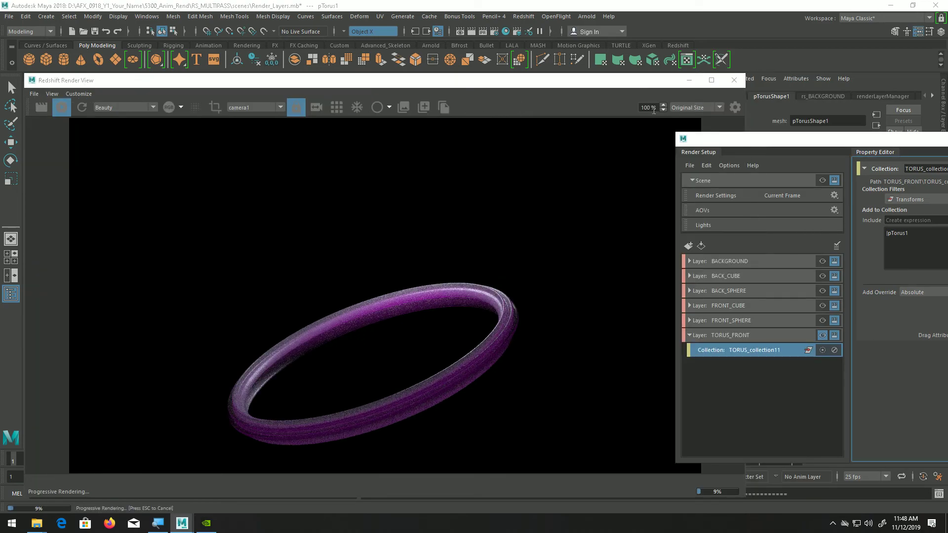
pyautogui.moveTo(608, 84); pyautogui.dragTo(532, 226)
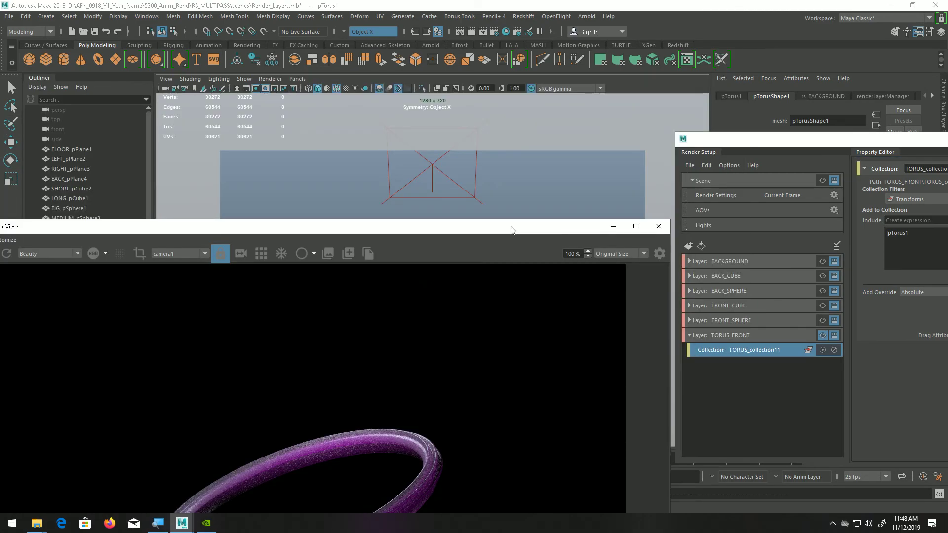
pyautogui.click(636, 82)
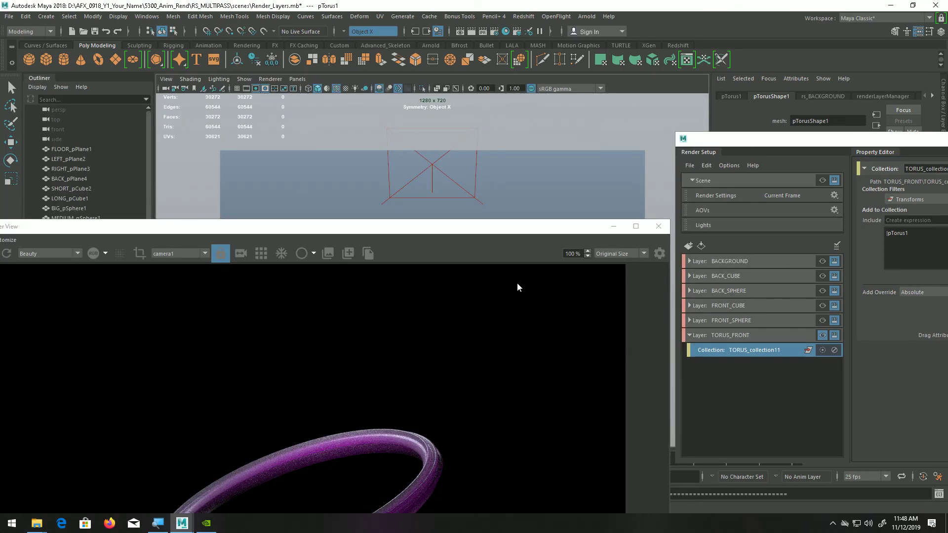
pyautogui.moveTo(526, 230); pyautogui.dragTo(509, 376)
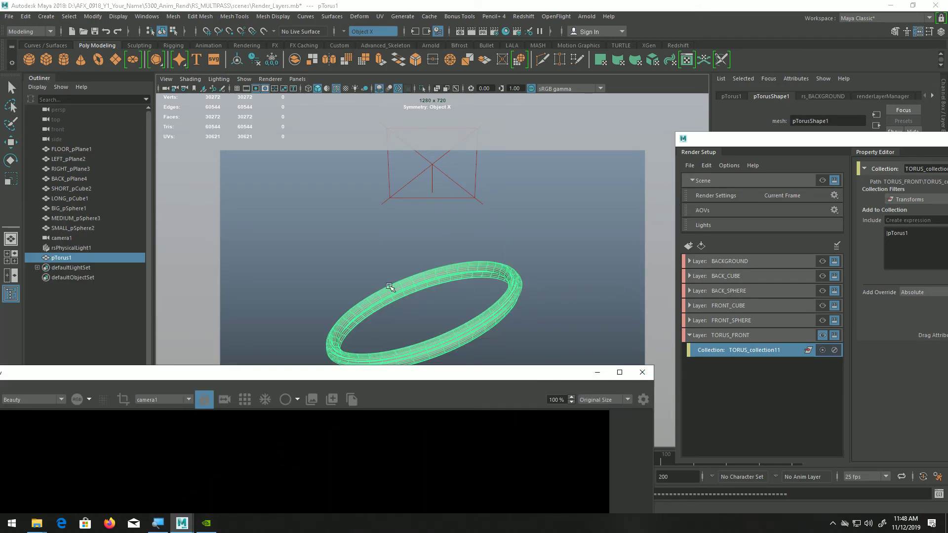
pyautogui.moveTo(874, 145); pyautogui.dragTo(716, 124)
pyautogui.moveTo(366, 380); pyautogui.dragTo(369, 349)
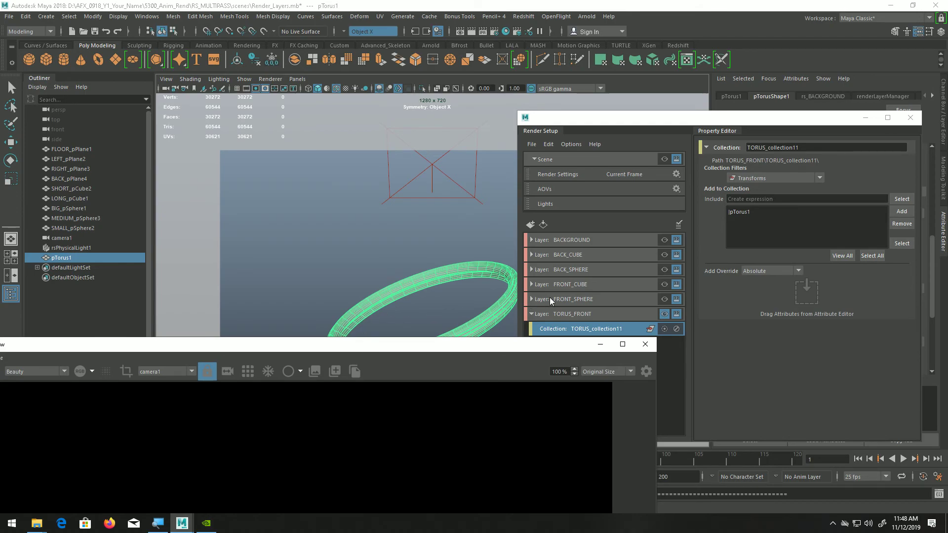
# Make the Scene layer visible and select SHORT_pCube2, LONG_pCube1, SMALL_pSphere2 and MEDIUM_pSphere3 in the viewport
pyautogui.click(610, 159)
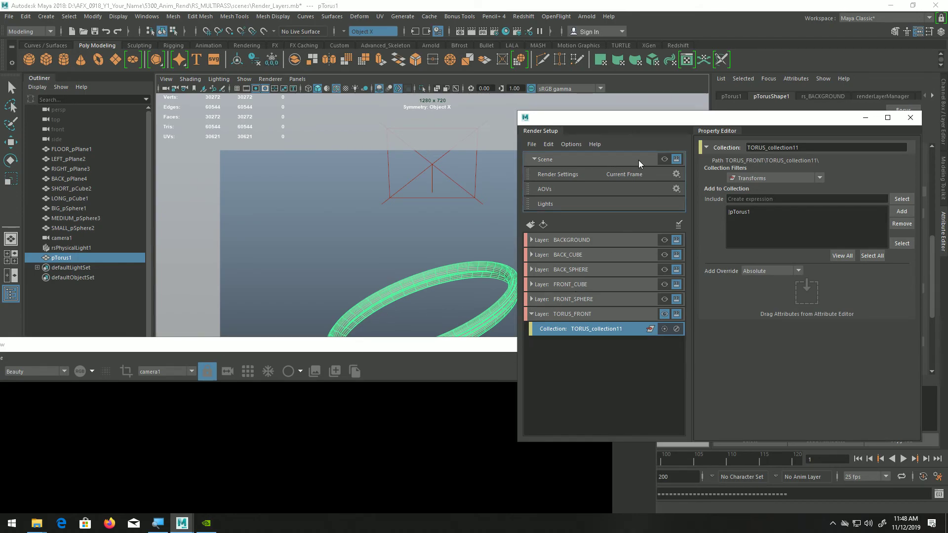
pyautogui.click(665, 159)
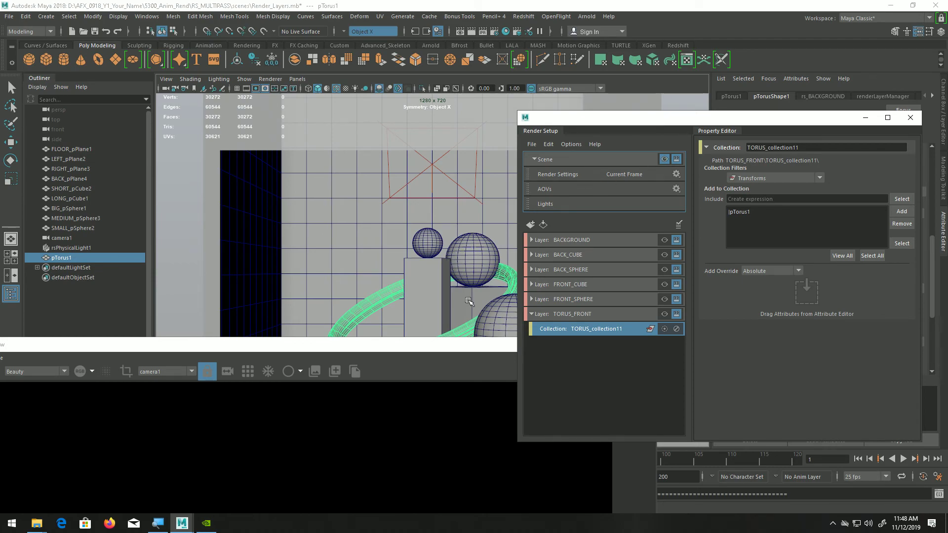
pyautogui.click(433, 287)
pyautogui.keyDown('shift'); pyautogui.click(433, 286); pyautogui.keyUp('shift')
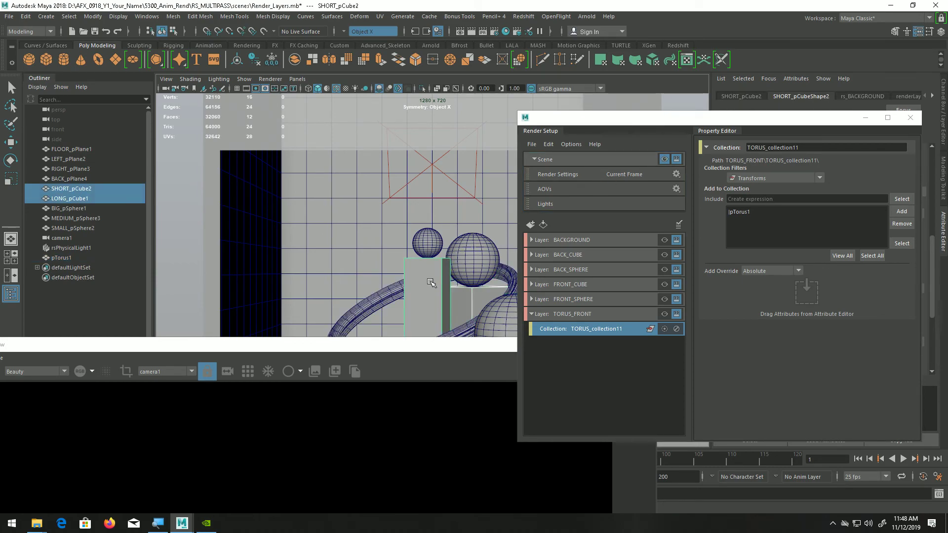
pyautogui.keyDown('shift'); pyautogui.click(432, 247); pyautogui.keyUp('shift')
pyautogui.keyDown('shift'); pyautogui.click(478, 258); pyautogui.keyUp('shift')
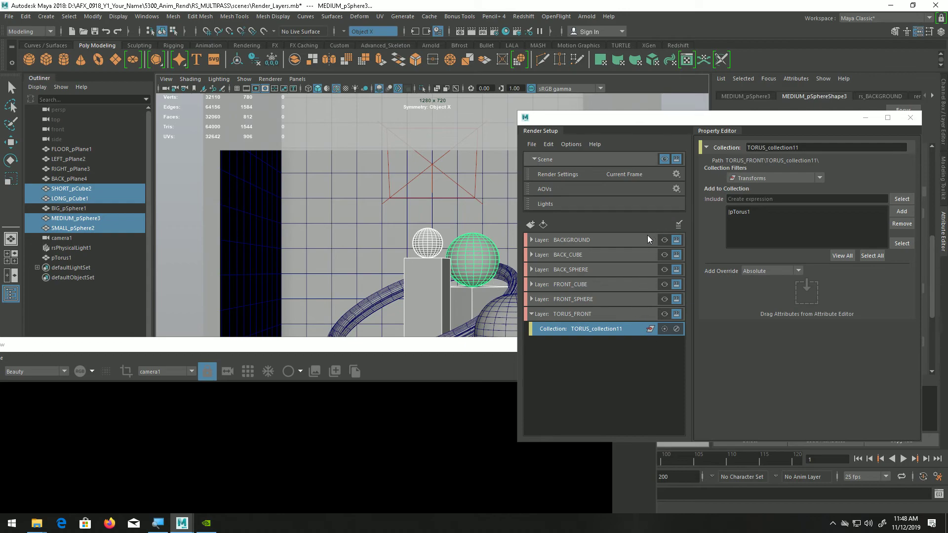
# Create a collection named TORUS_MASK_collection12 in the TORUS_FRONT layer and add the selected cubes and spheres to it
pyautogui.rightClick(570, 316)
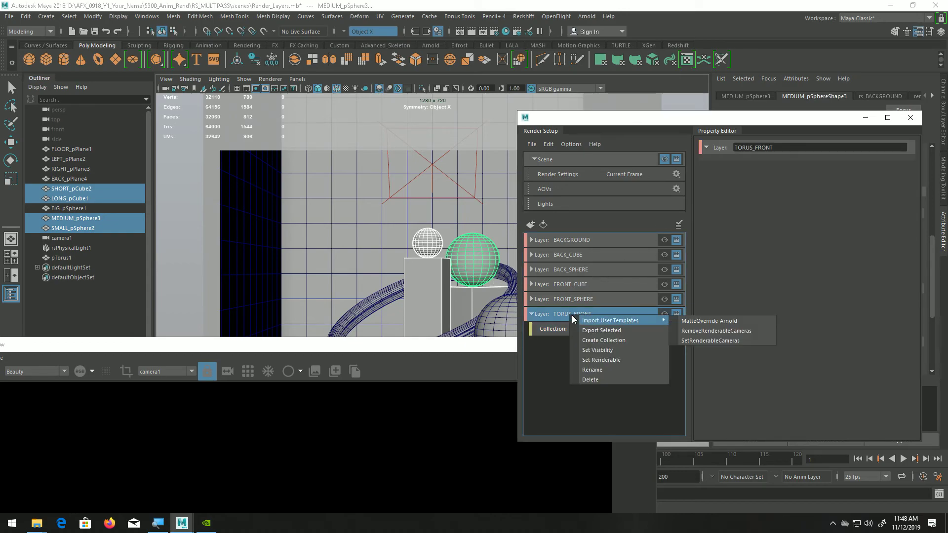
pyautogui.click(597, 339)
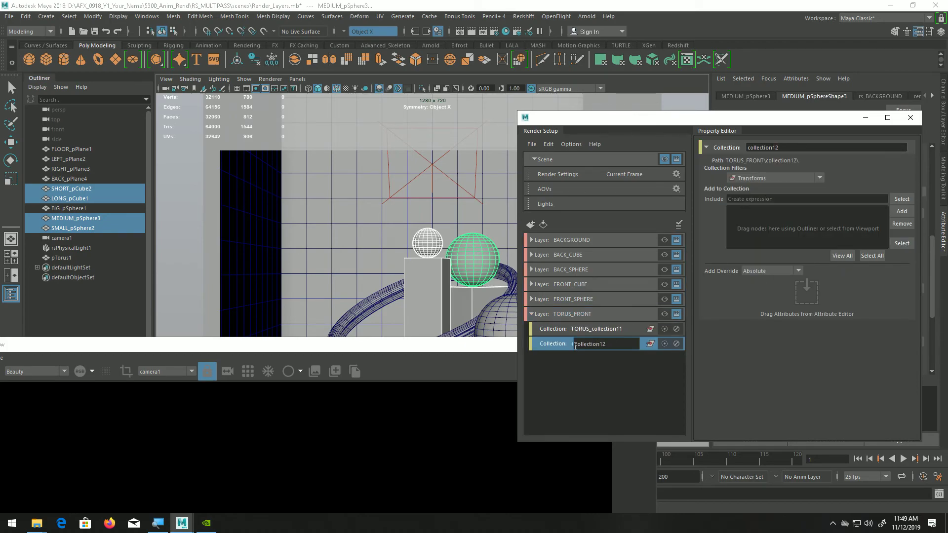
pyautogui.write('TORUS_MASK_')
pyautogui.press('Return')
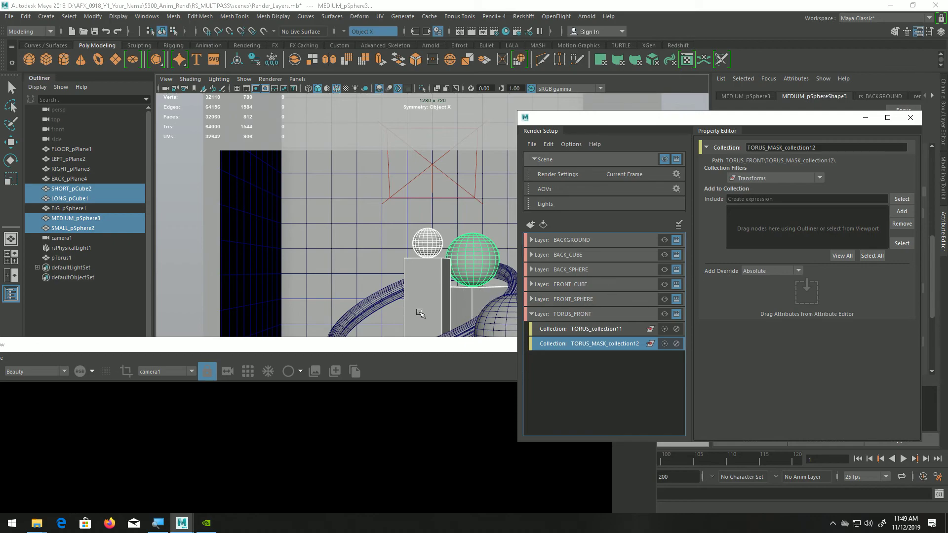
pyautogui.click(901, 212)
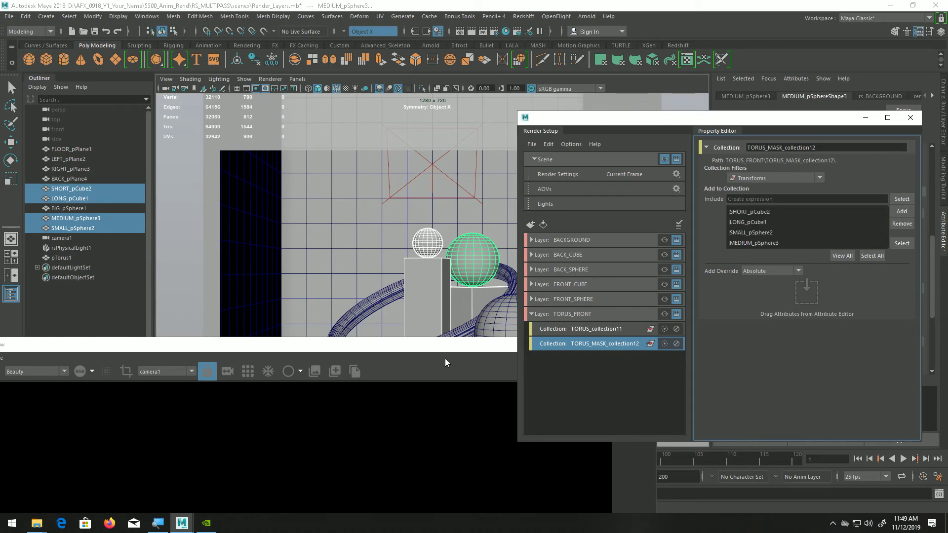
# Make the TORUS_FRONT layer visible and bring the Render View forward to check the torus with the mask objects
pyautogui.moveTo(461, 349); pyautogui.dragTo(482, 163)
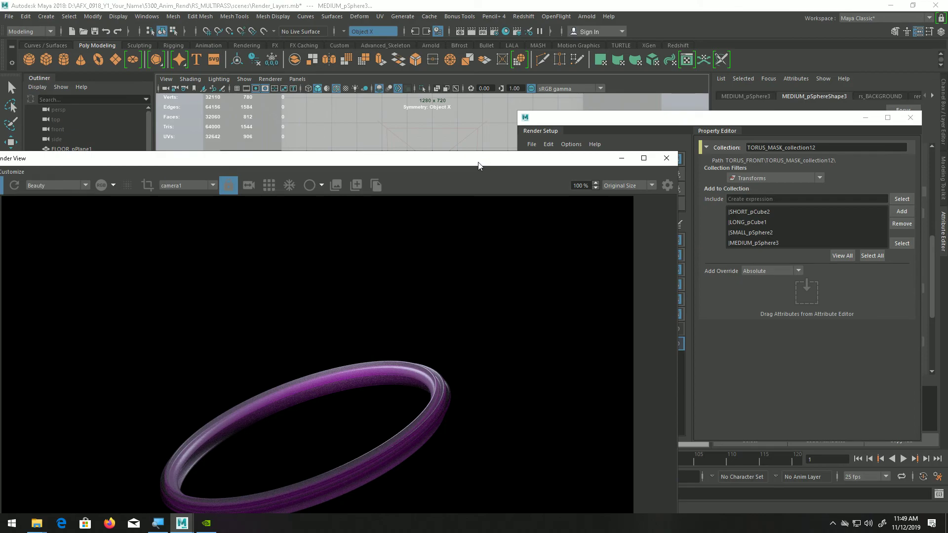
pyautogui.click(607, 126)
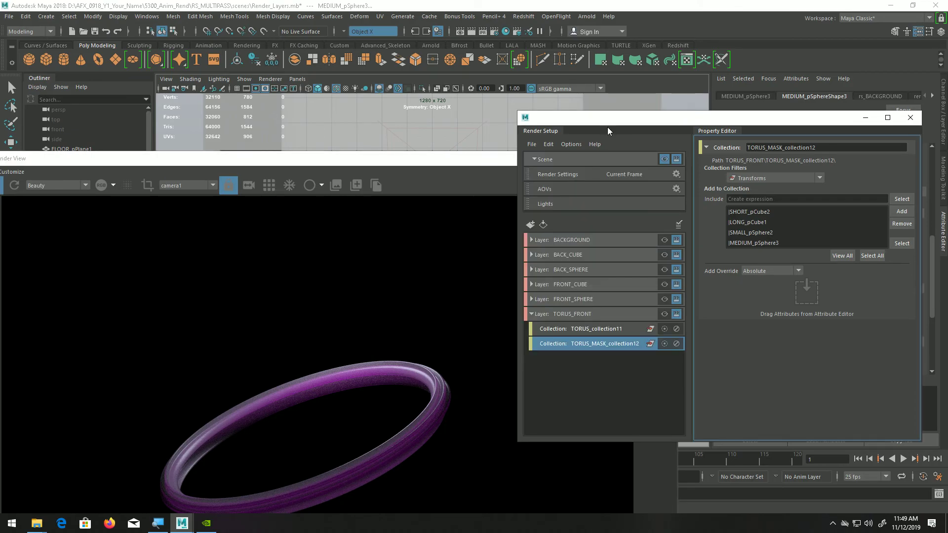
pyautogui.click(664, 314)
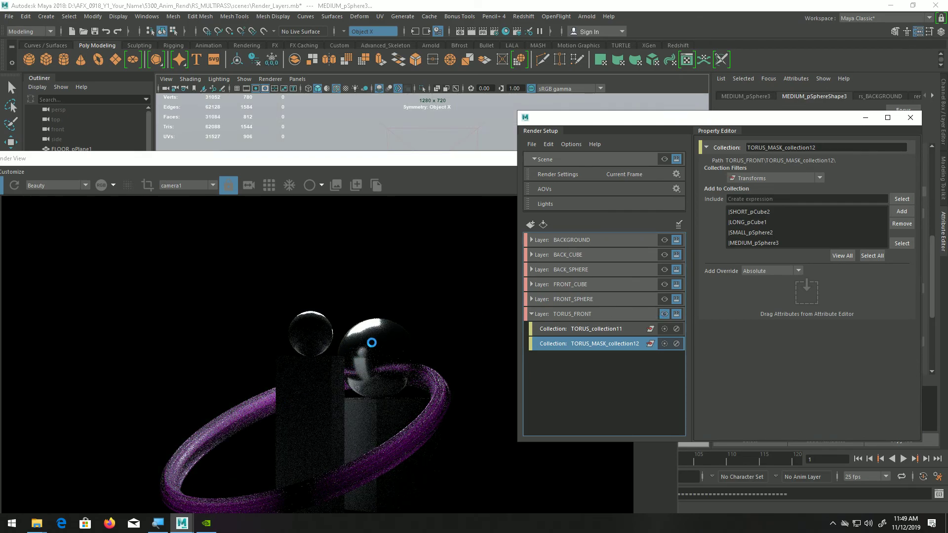
pyautogui.moveTo(436, 161); pyautogui.dragTo(330, 116)
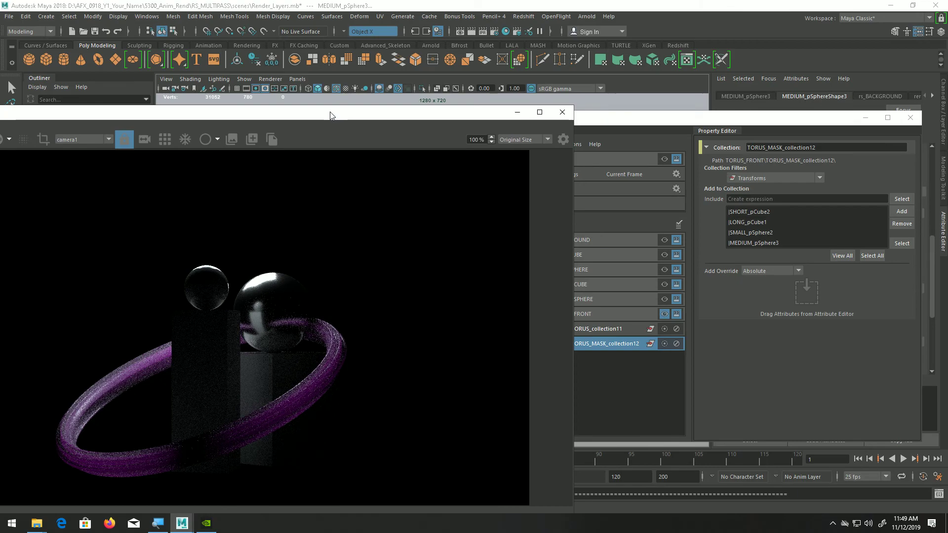
# Move the Render View and Render Setup windows clear of the viewport, select LONG_pCube1 and expand its shape's Matte attributes
pyautogui.moveTo(750, 122); pyautogui.dragTo(534, 131)
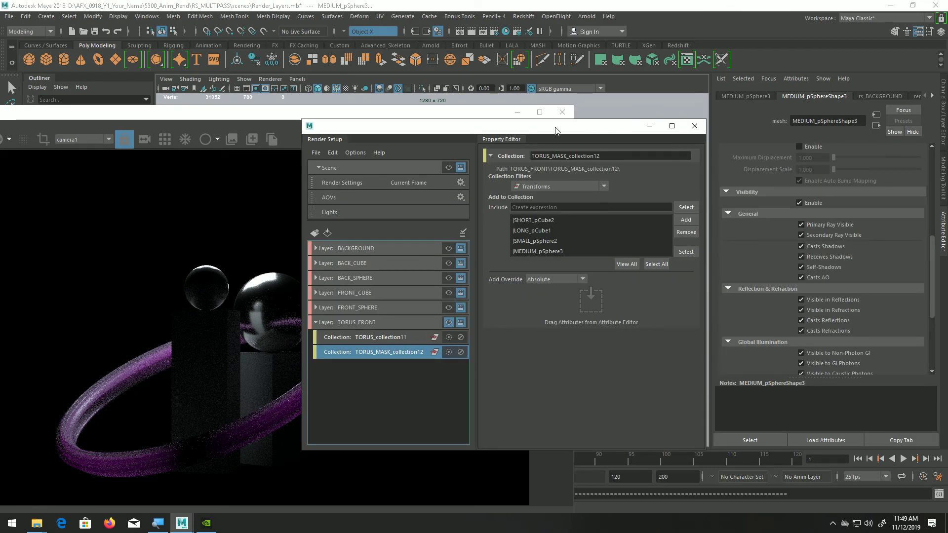
pyautogui.moveTo(463, 112); pyautogui.dragTo(233, 123)
pyautogui.moveTo(473, 130); pyautogui.dragTo(625, 288)
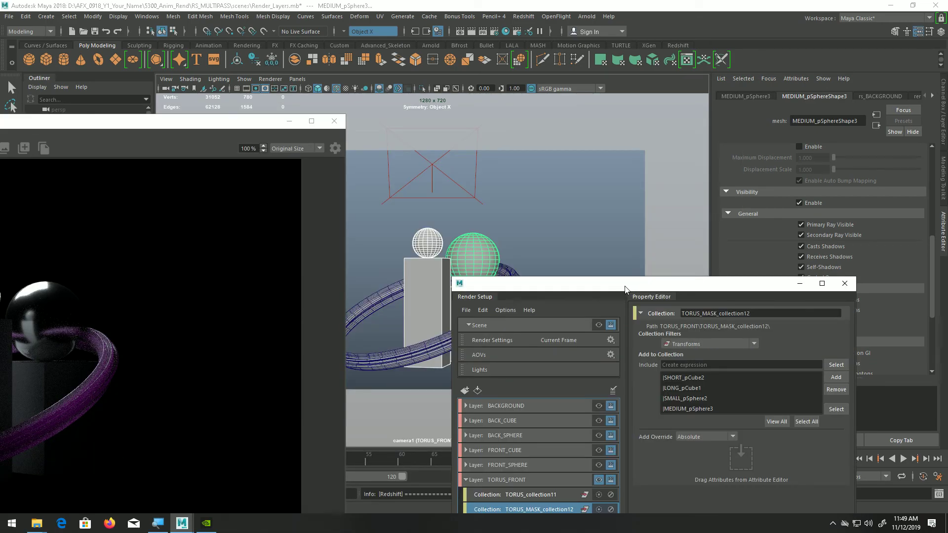
pyautogui.moveTo(746, 289); pyautogui.dragTo(622, 160)
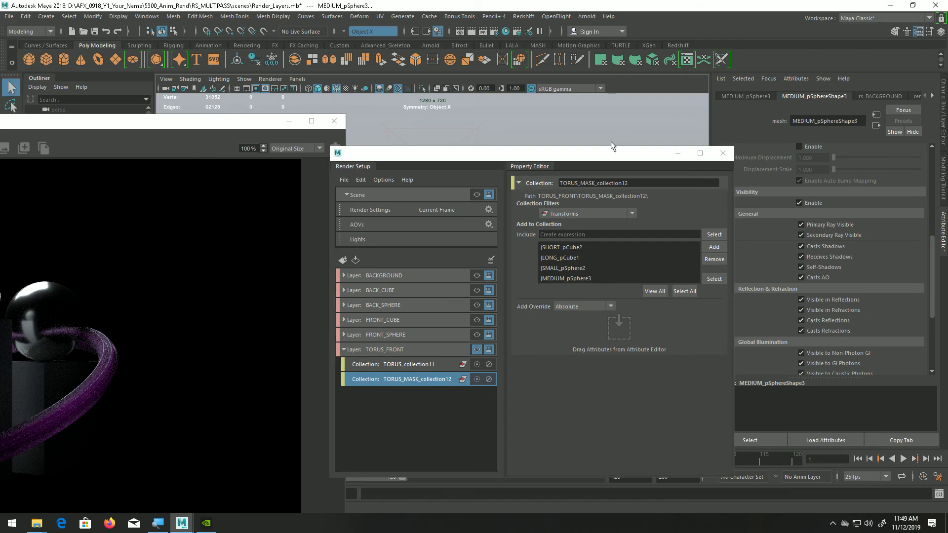
pyautogui.click(612, 142)
pyautogui.moveTo(421, 157); pyautogui.dragTo(396, 124)
pyautogui.click(423, 266)
pyautogui.scroll(-5, 839, 352)
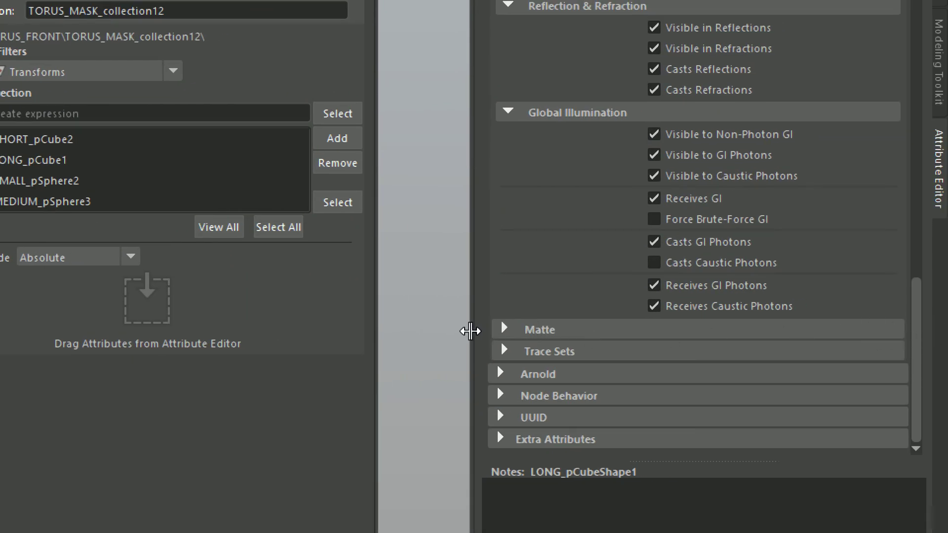
pyautogui.click(504, 329)
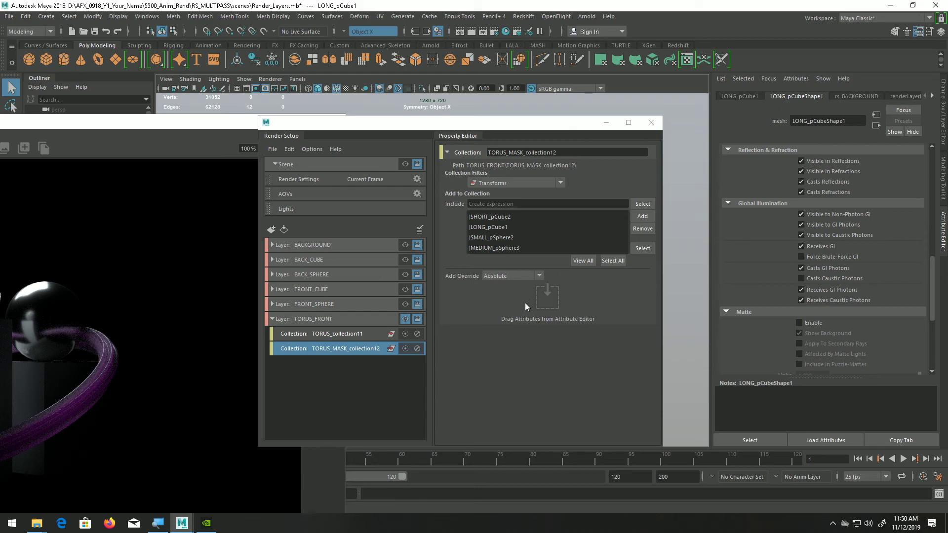
# Examine the visibility and matte attributes of LONG_pCubeShape1 and the primary ray override in the FRONT_SPHERE layer
pyautogui.scroll(4, 825, 202)
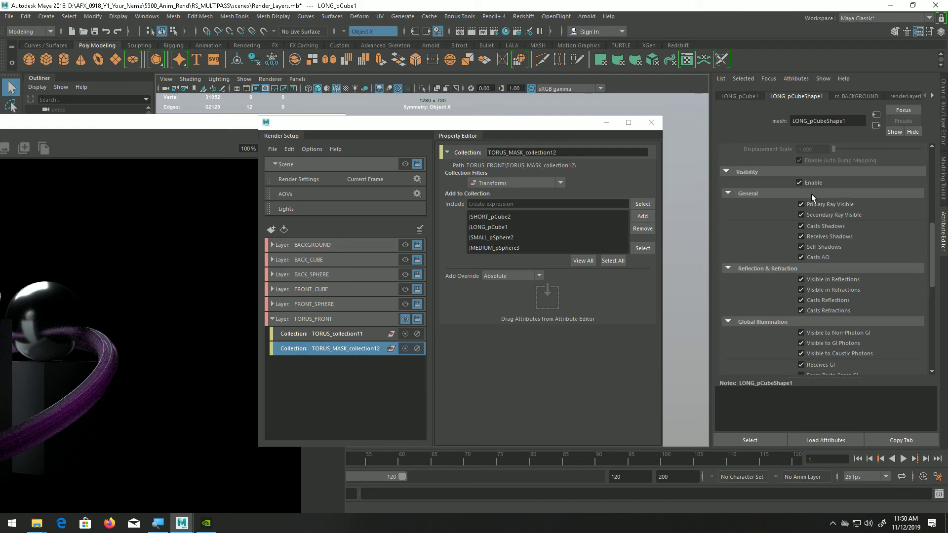
pyautogui.scroll(3, 819, 247)
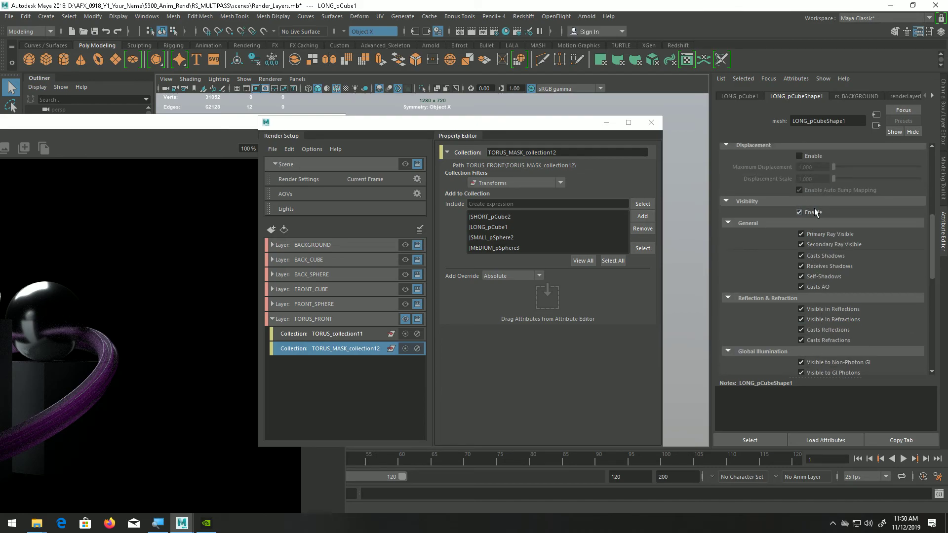
pyautogui.scroll(-7, 815, 212)
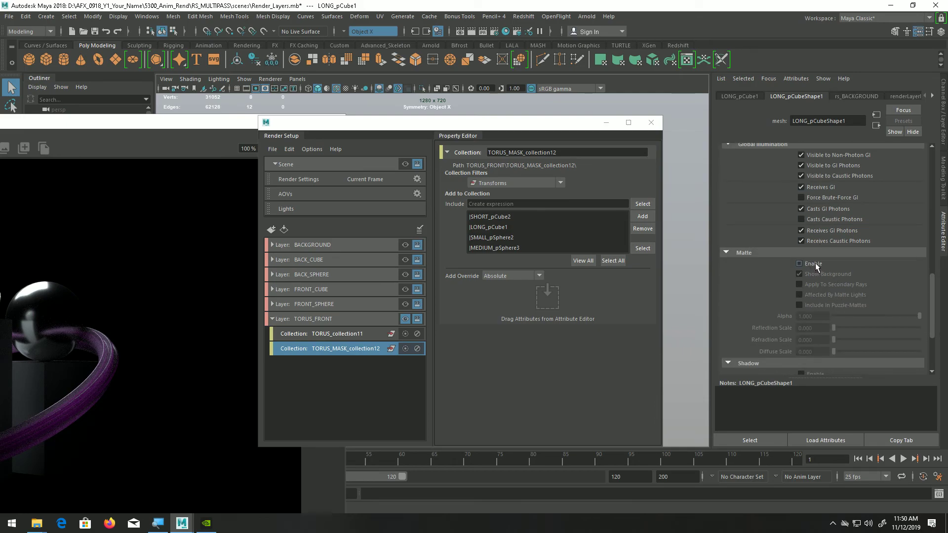
pyautogui.click(272, 305)
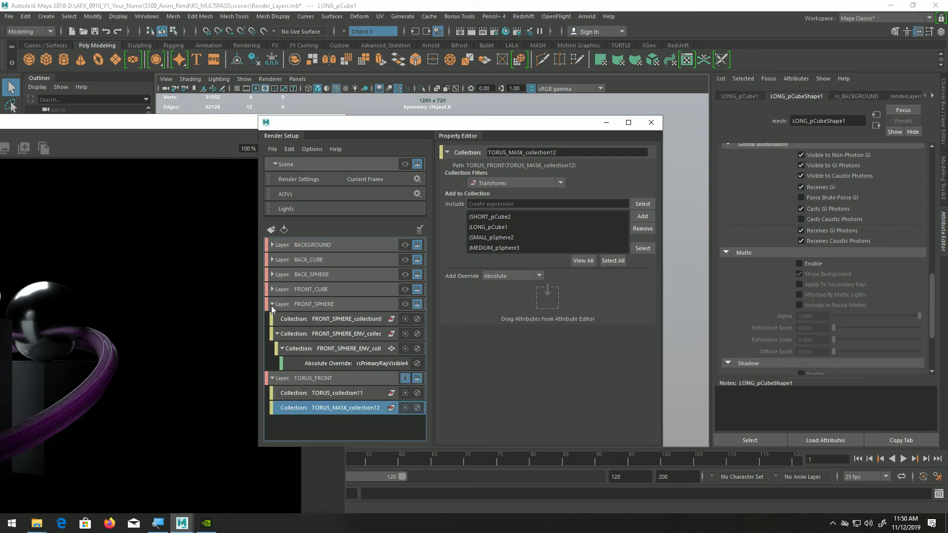
pyautogui.rightClick(311, 364)
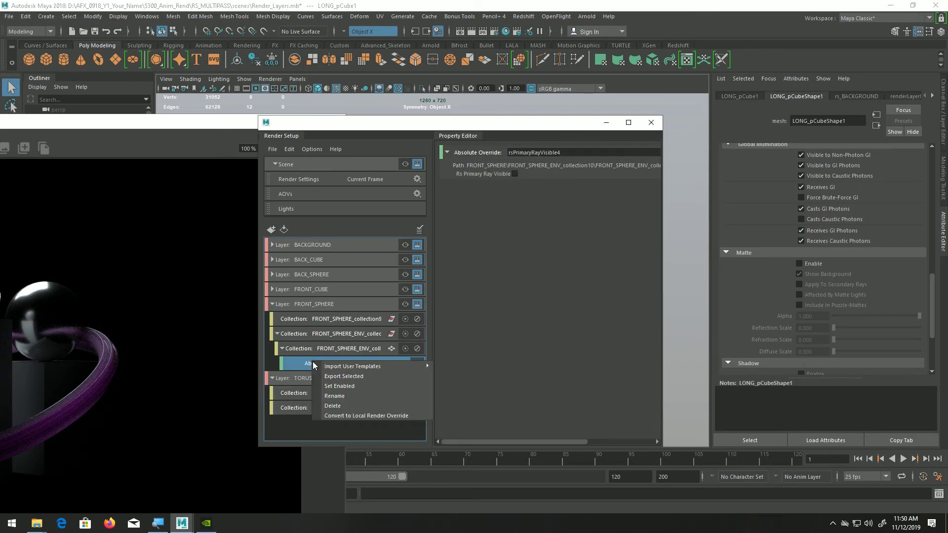
pyautogui.click(337, 416)
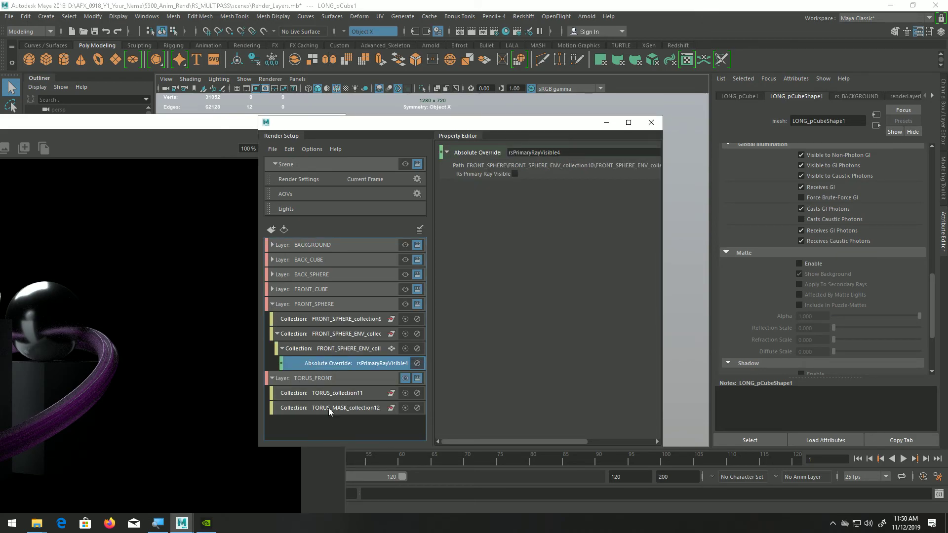
pyautogui.click(271, 305)
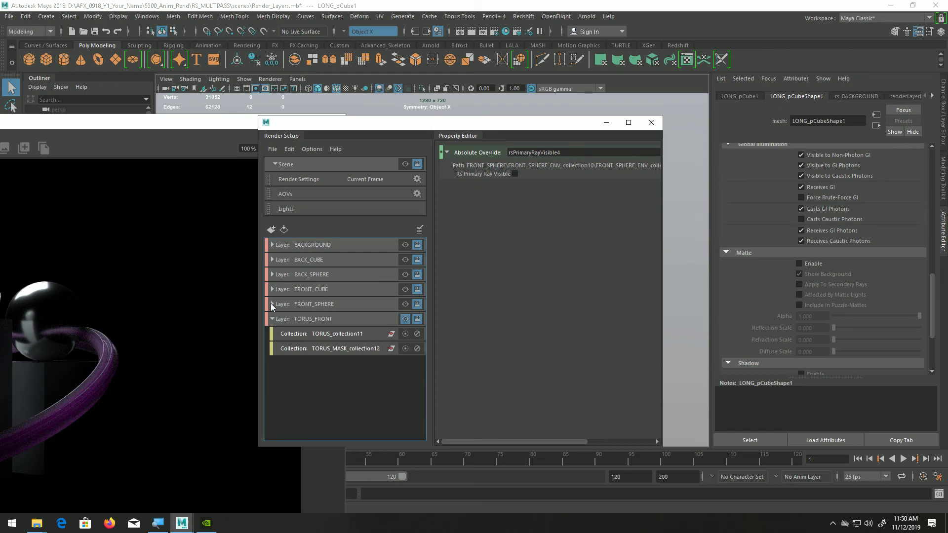
# Add an absolute override of the Matte Enable attribute to TORUS_MASK_collection12 and turn Matte on
pyautogui.rightClick(813, 262)
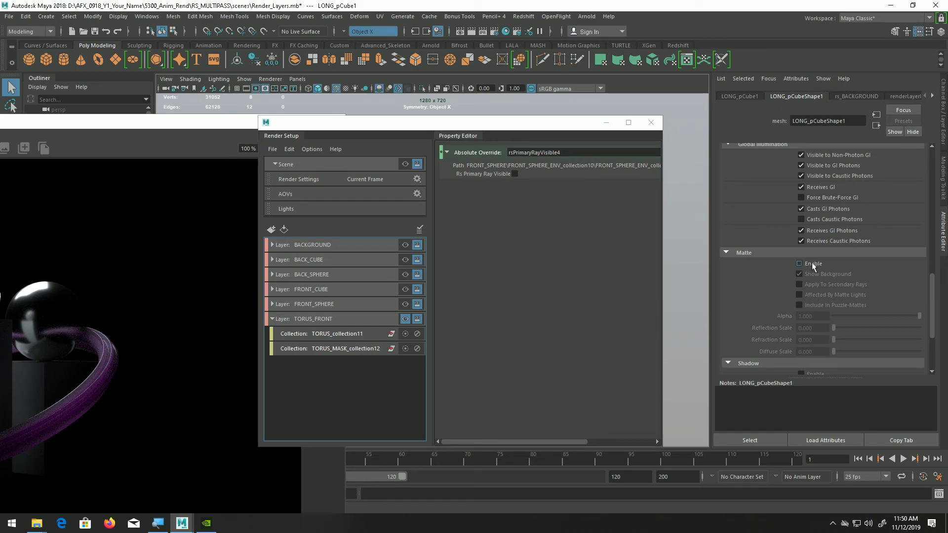
pyautogui.click(310, 349)
pyautogui.moveTo(814, 263); pyautogui.dragTo(813, 264, button='middle')
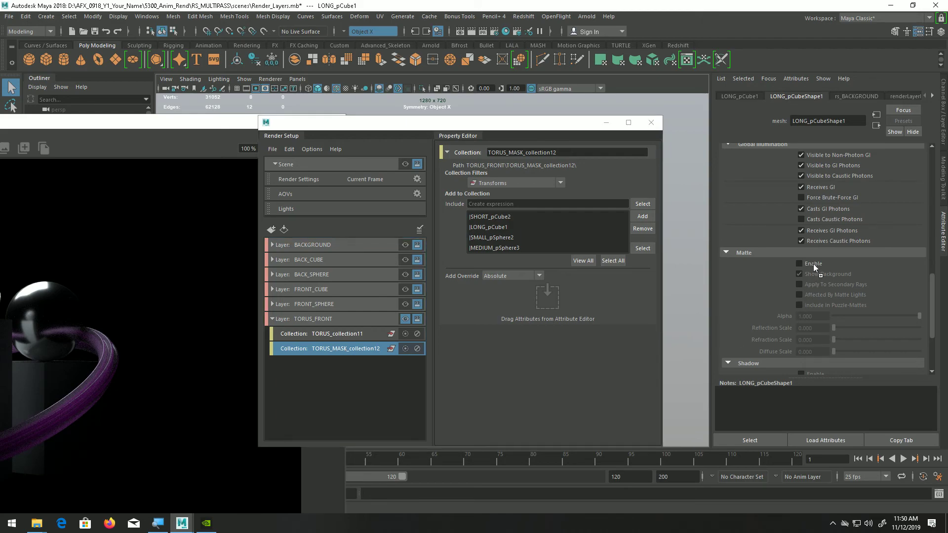
pyautogui.moveTo(520, 303); pyautogui.dragTo(519, 302, button='middle')
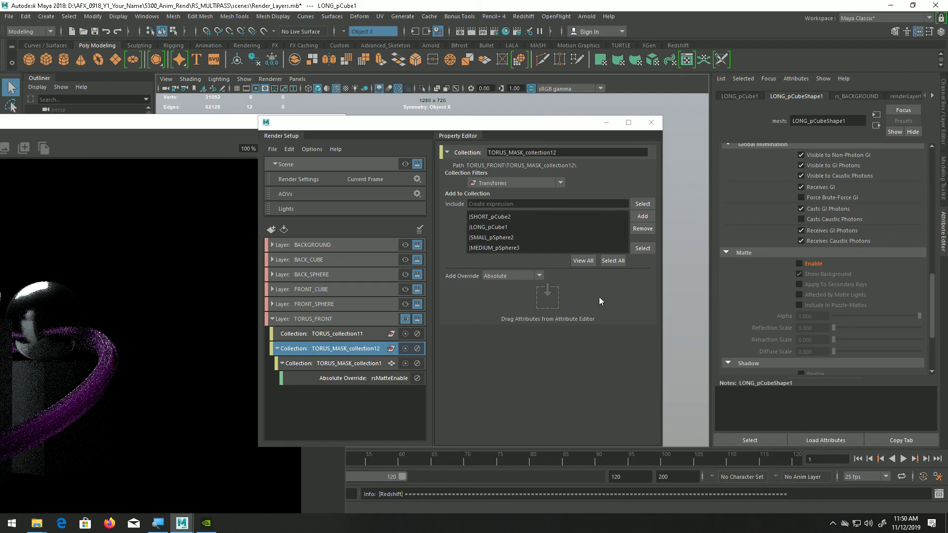
pyautogui.click(800, 265)
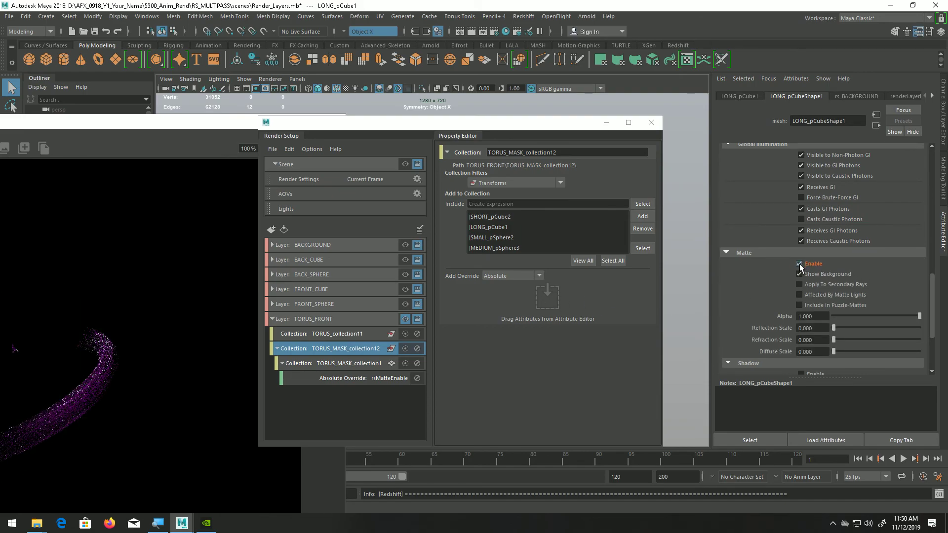
# Compare the colour and alpha channels of the masked torus in the Render View, then minimize that window
pyautogui.moveTo(206, 128); pyautogui.dragTo(623, 74)
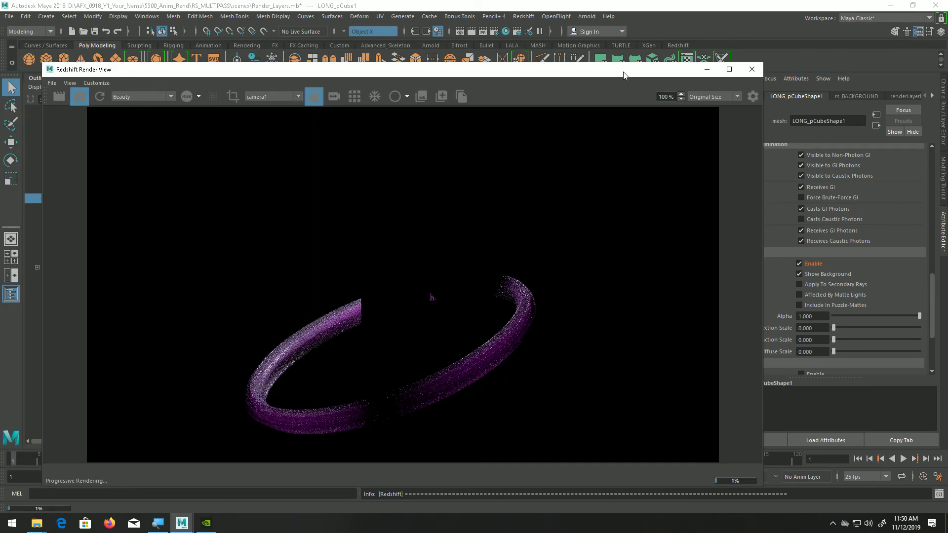
pyautogui.click(186, 98)
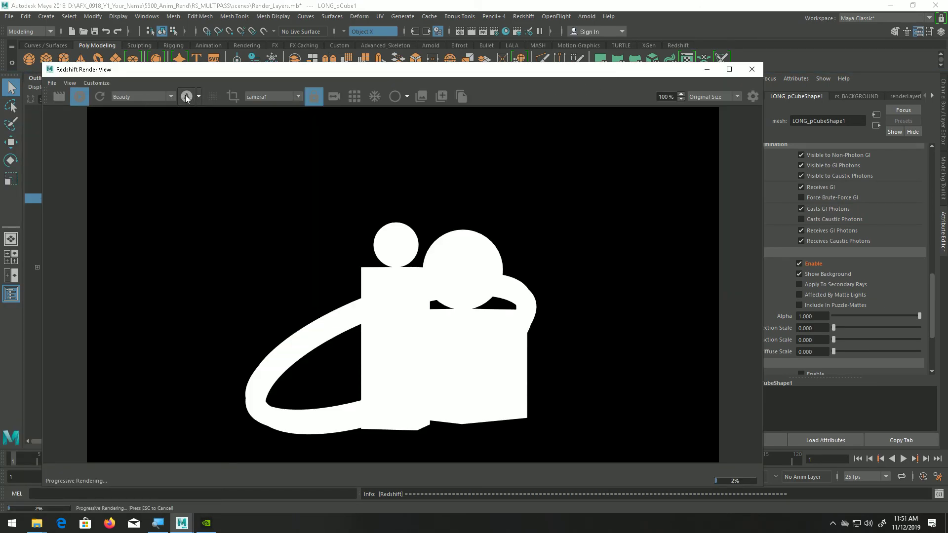
pyautogui.click(186, 98)
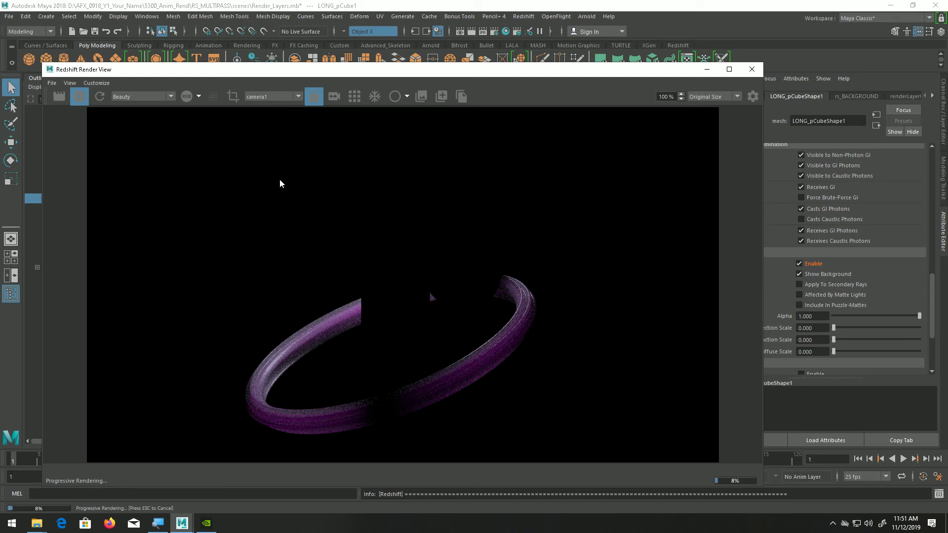
pyautogui.click(188, 97)
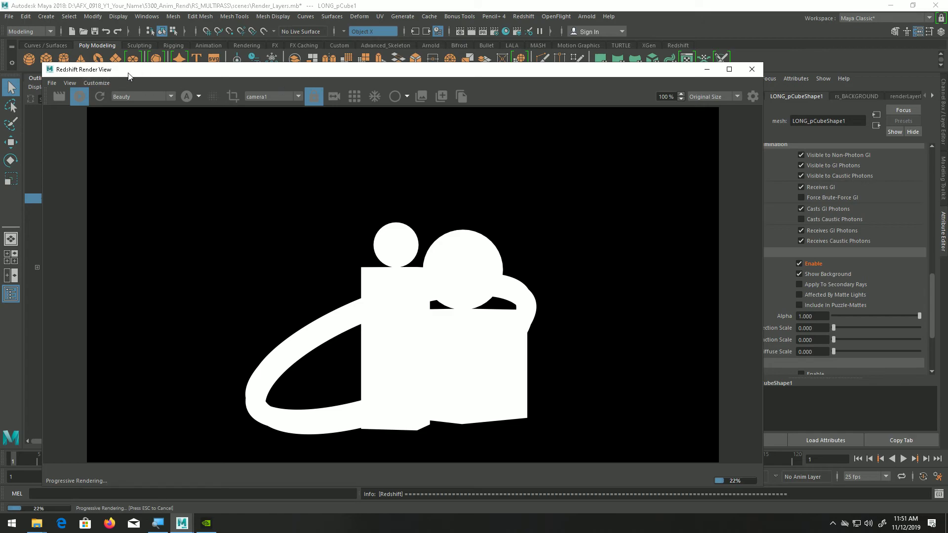
pyautogui.moveTo(661, 75); pyautogui.dragTo(620, 74)
pyautogui.click(658, 72)
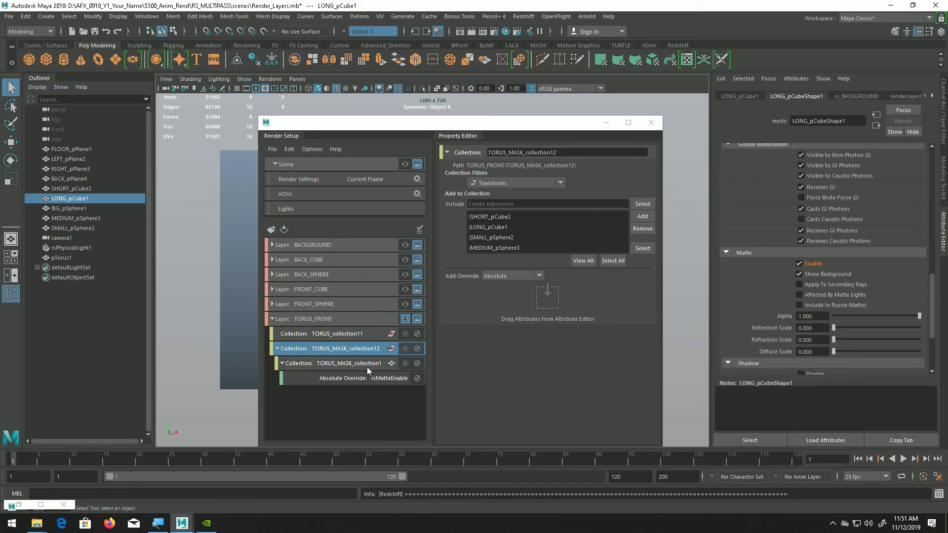
# Add pTorus1 to TORUS_MASK_collection12, display the Render View in colour, and update the visible TORUS_FRONT layer
pyautogui.click(337, 398)
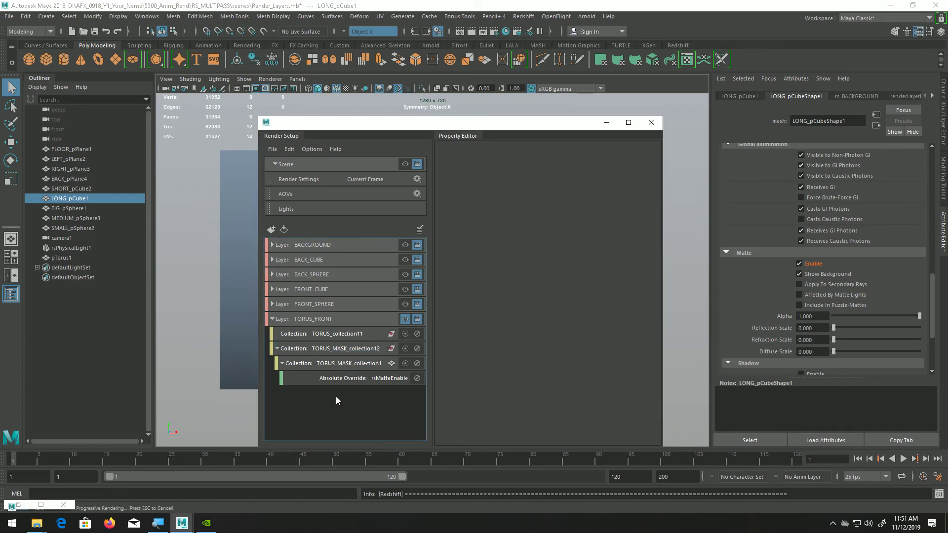
pyautogui.click(345, 366)
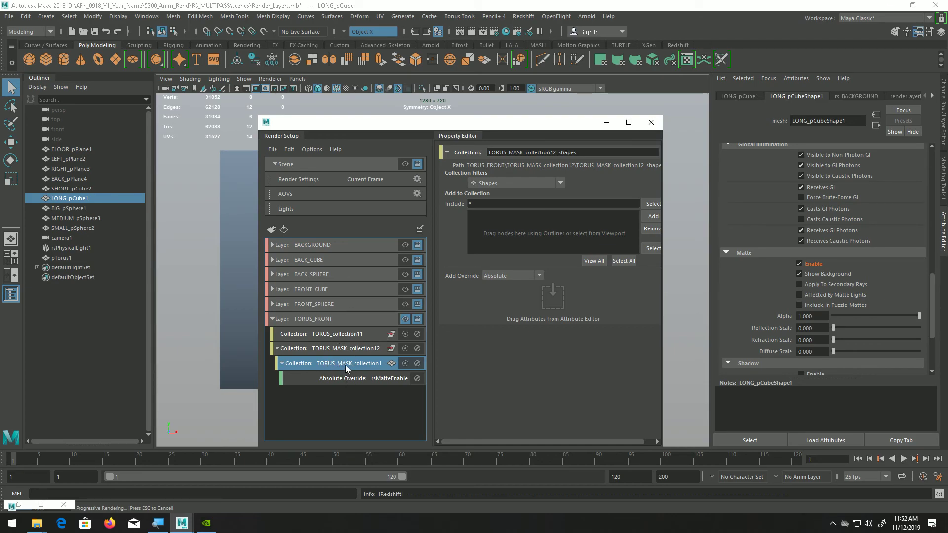
pyautogui.click(349, 349)
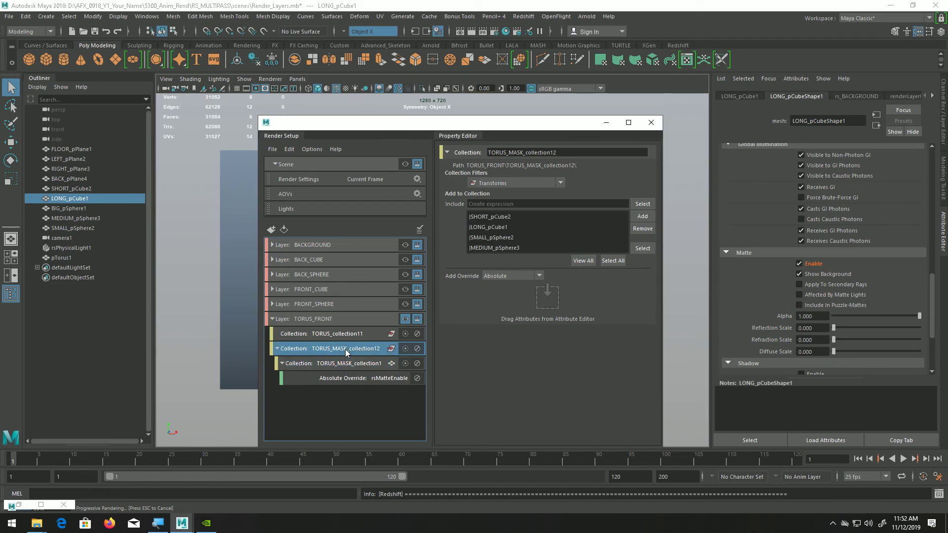
pyautogui.click(70, 258)
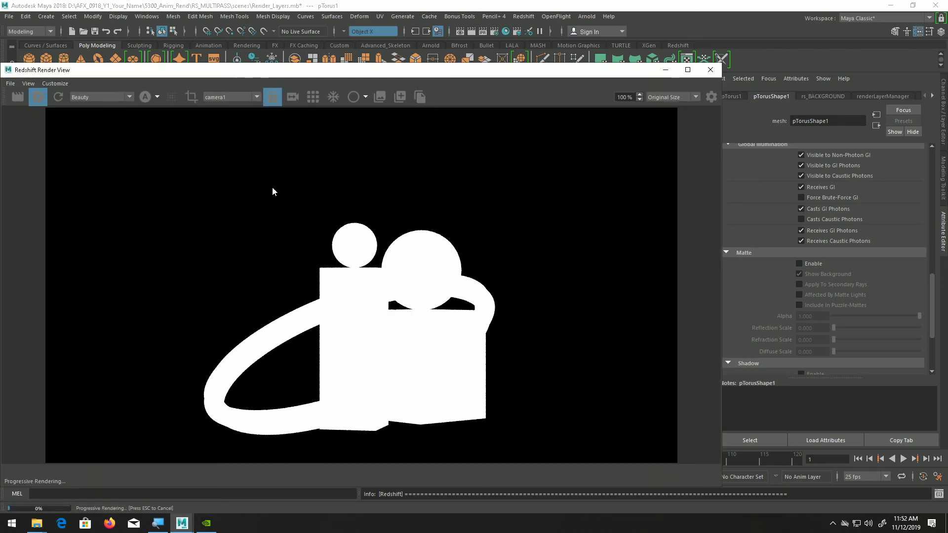
pyautogui.click(149, 96)
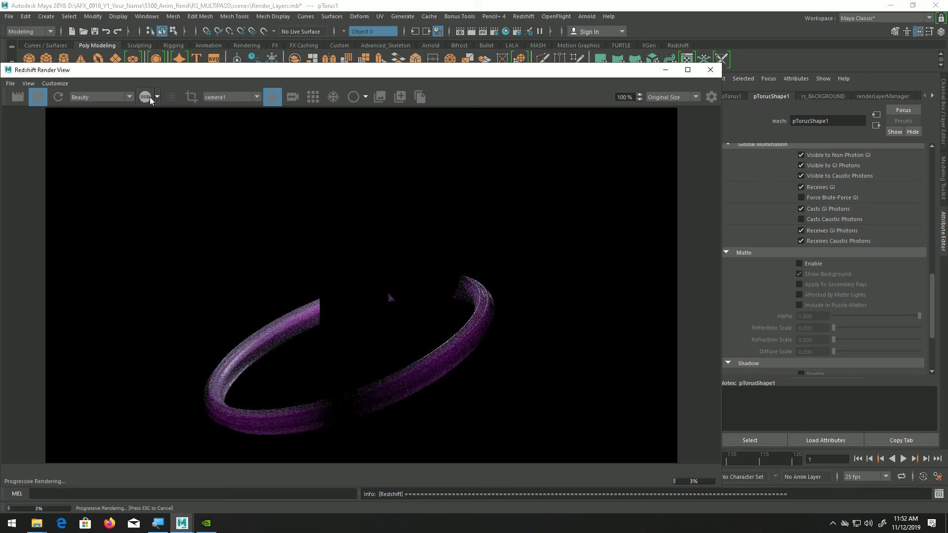
pyautogui.moveTo(232, 71); pyautogui.dragTo(460, 247)
pyautogui.click(374, 133)
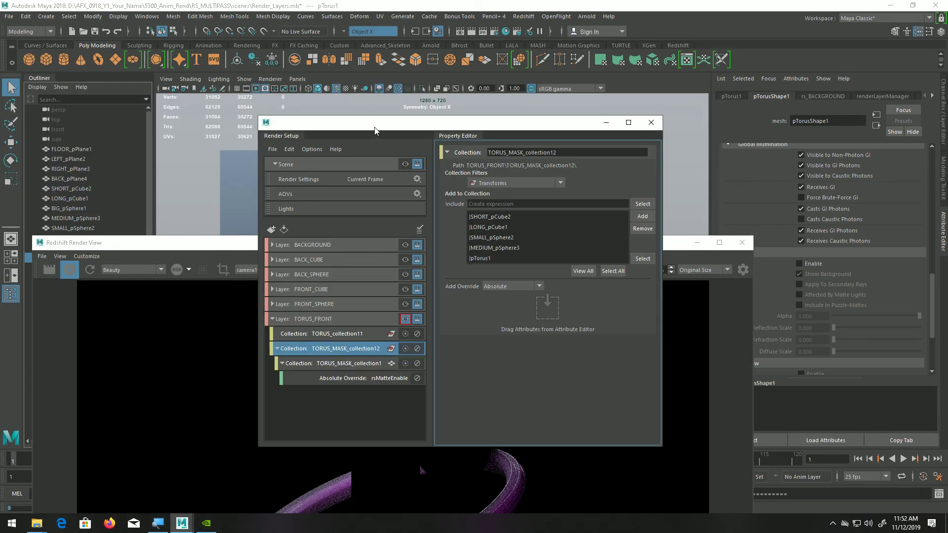
pyautogui.click(405, 319)
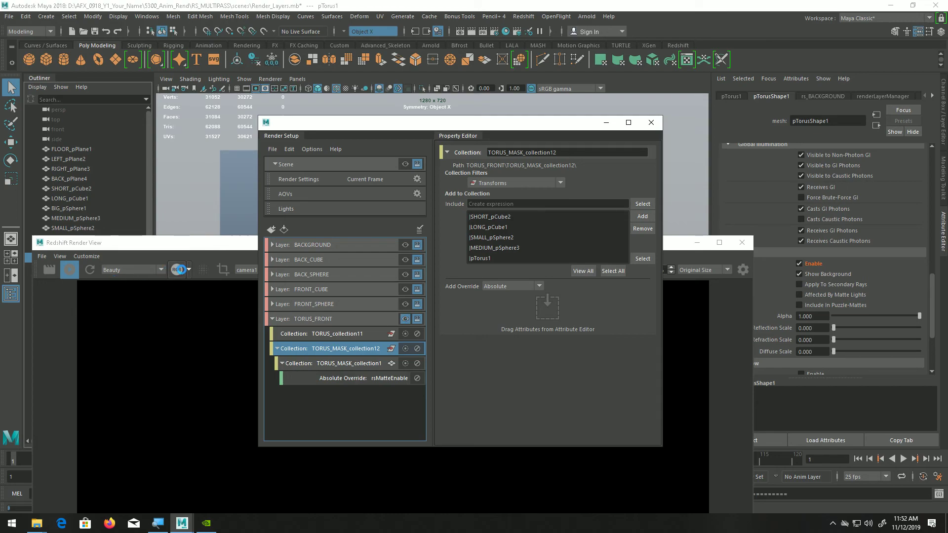
# Compare the alpha and colour channels in the Render View, then bring the Render Setup window back to the front
pyautogui.click(177, 269)
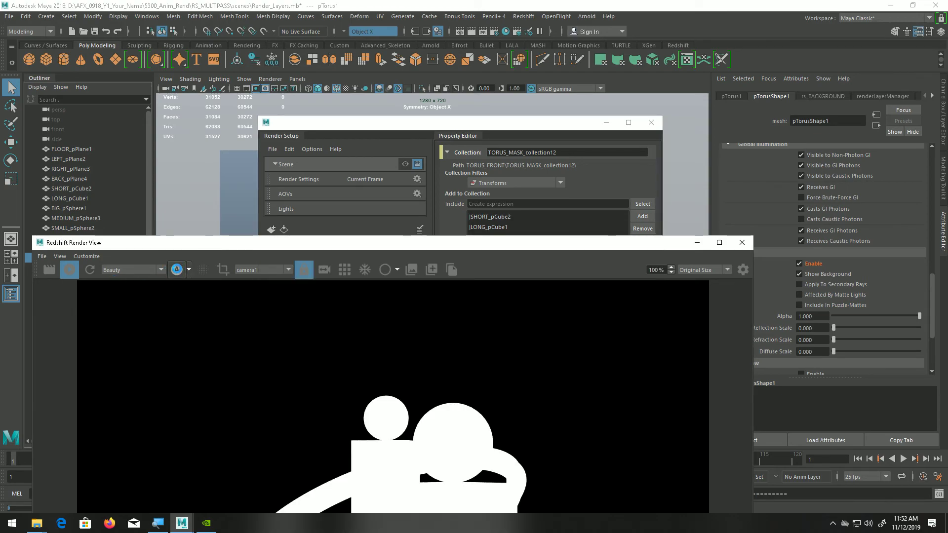
pyautogui.click(177, 270)
pyautogui.click(422, 123)
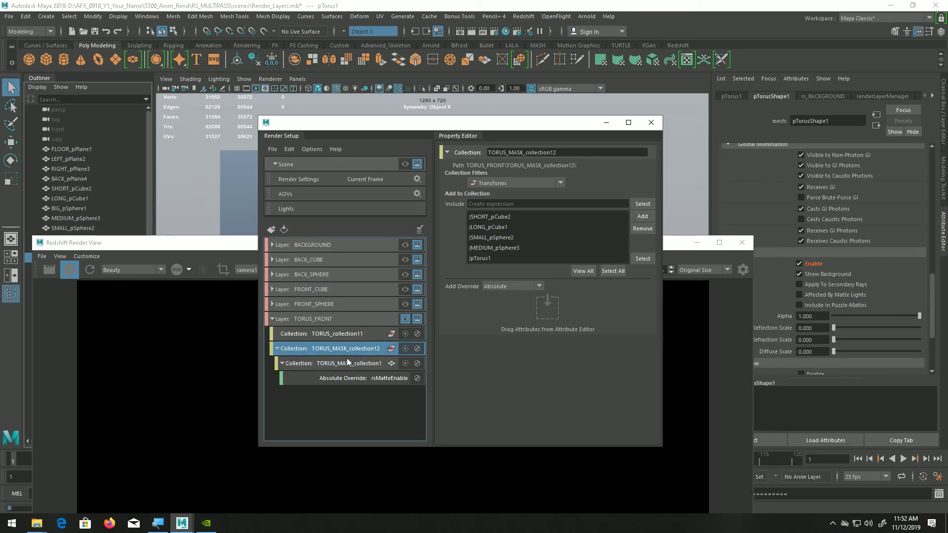
# Create a relative override for the Matte Alpha attribute in the TORUS_FRONT layer and set the alpha to 0
pyautogui.click(485, 259)
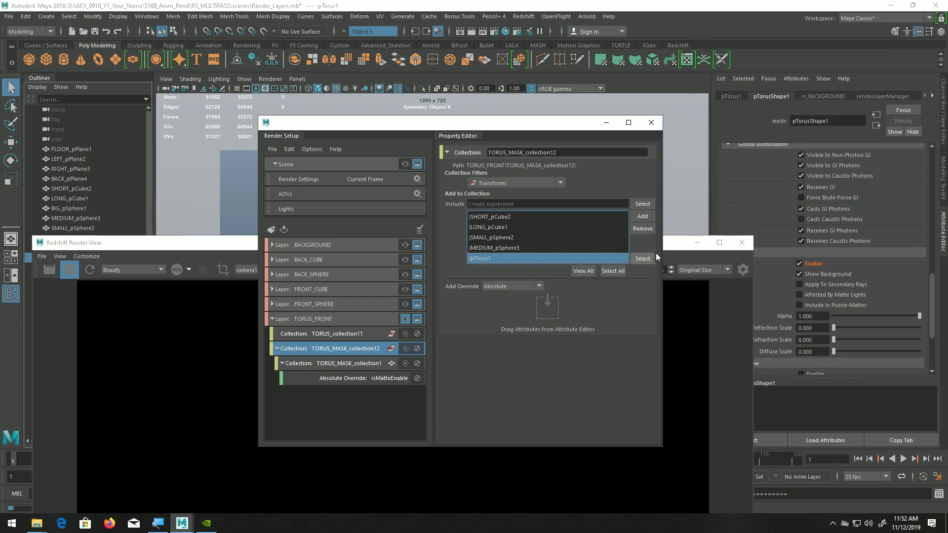
pyautogui.click(672, 248)
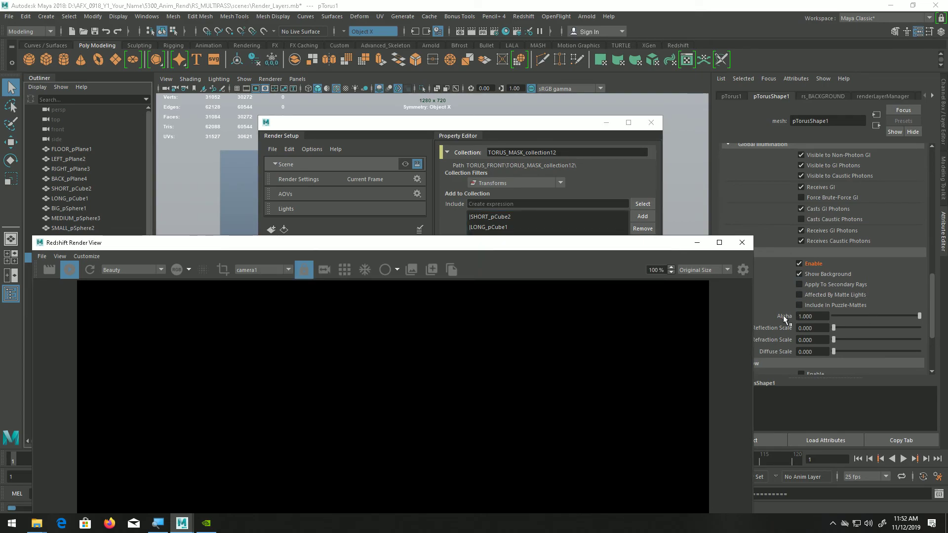
pyautogui.moveTo(482, 114); pyautogui.dragTo(339, 75)
pyautogui.moveTo(593, 243); pyautogui.dragTo(583, 340)
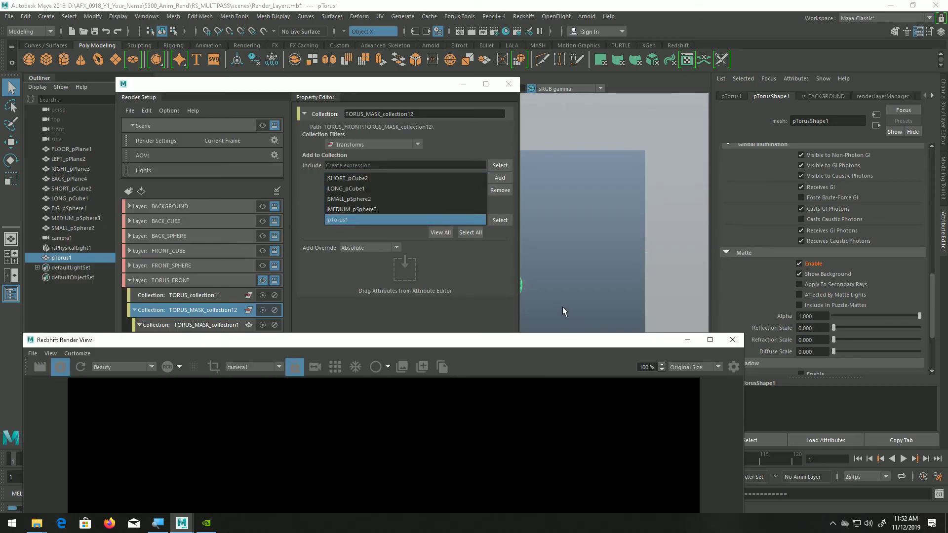
pyautogui.moveTo(412, 84); pyautogui.dragTo(300, 83)
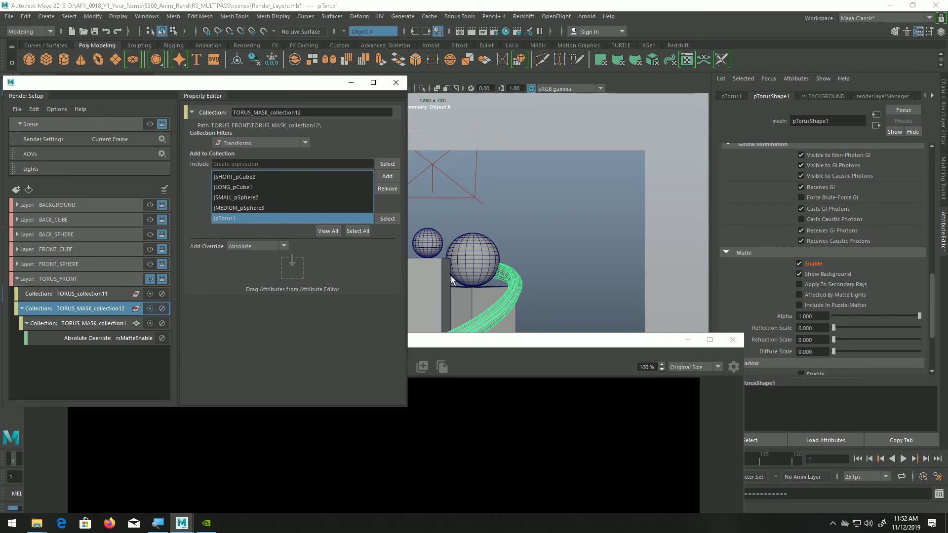
pyautogui.rightClick(786, 316)
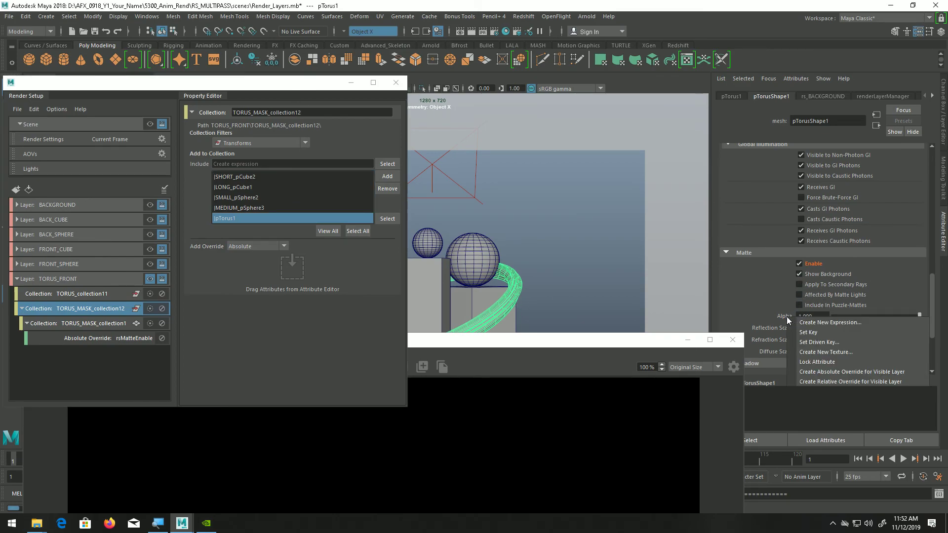
pyautogui.click(815, 382)
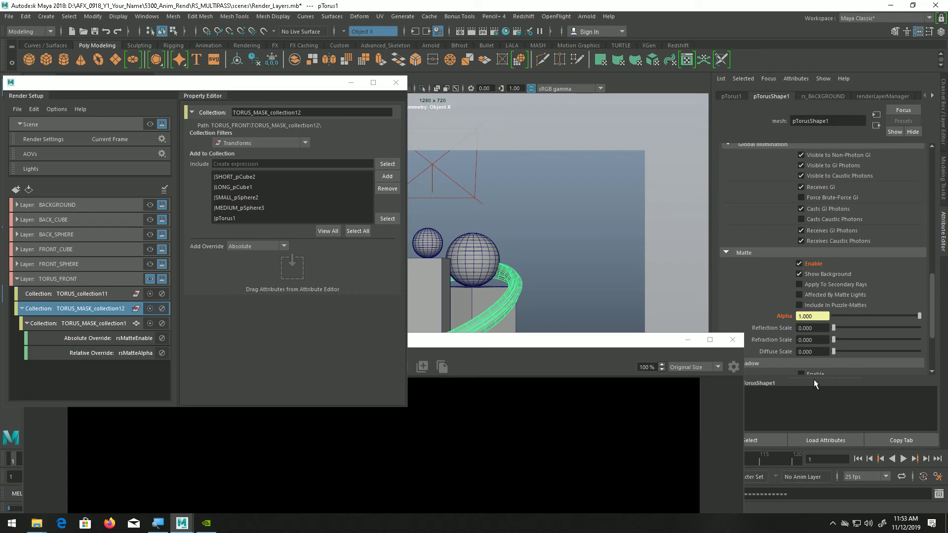
pyautogui.moveTo(921, 316); pyautogui.dragTo(829, 320)
# Bring the Render View into clear view and restart the interactive render to check the masked result
pyautogui.moveTo(570, 340); pyautogui.dragTo(620, 191)
pyautogui.moveTo(402, 191); pyautogui.dragTo(354, 153)
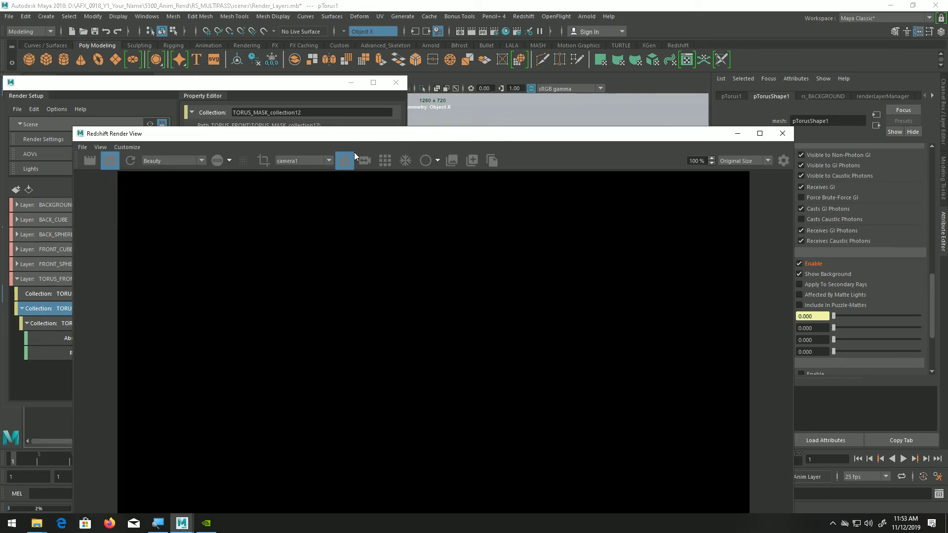
pyautogui.click(110, 161)
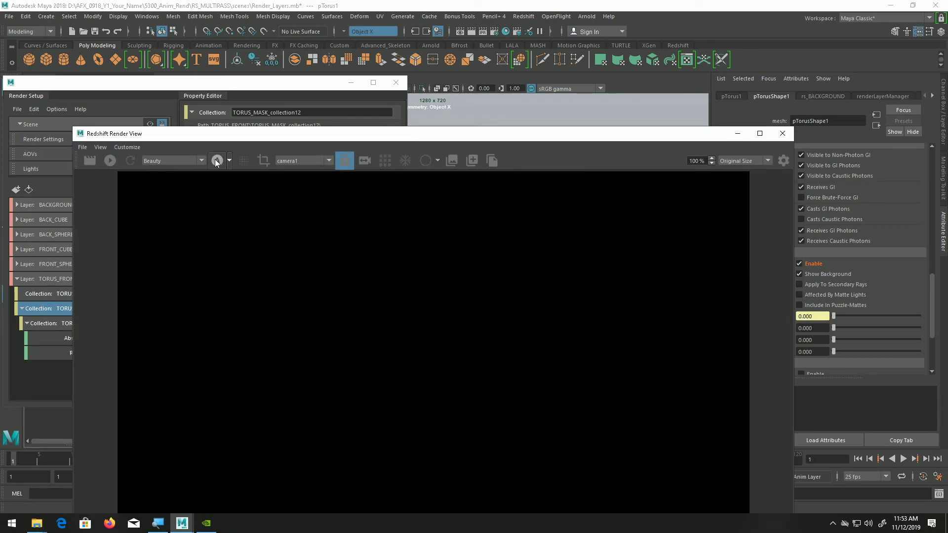
pyautogui.click(110, 160)
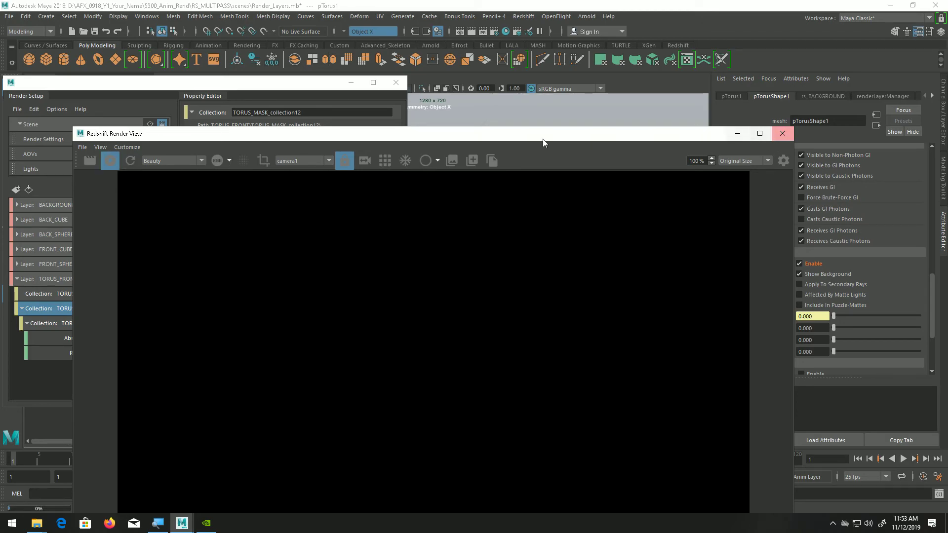
# Remove pTorus1 from TORUS_MASK_collection12 and update the visible TORUS_FRONT layer
pyautogui.click(312, 90)
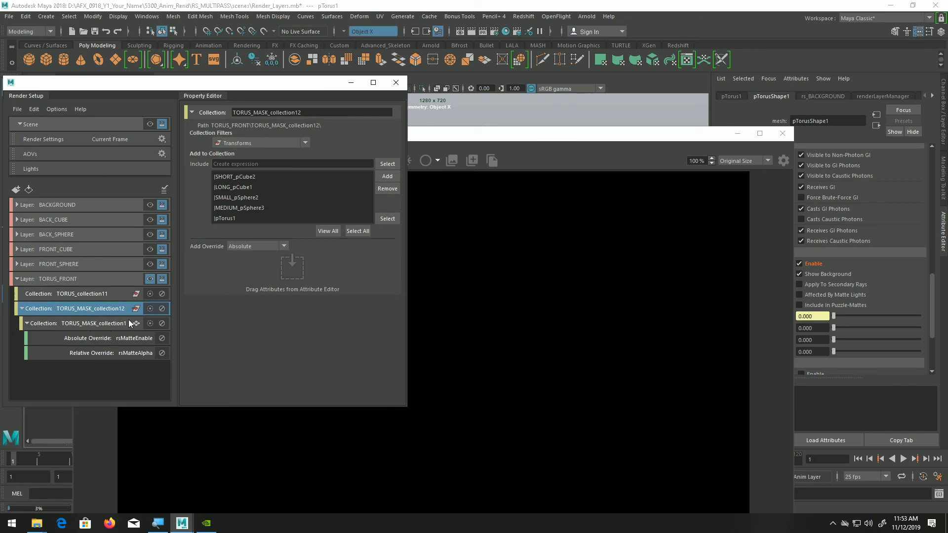
pyautogui.click(231, 218)
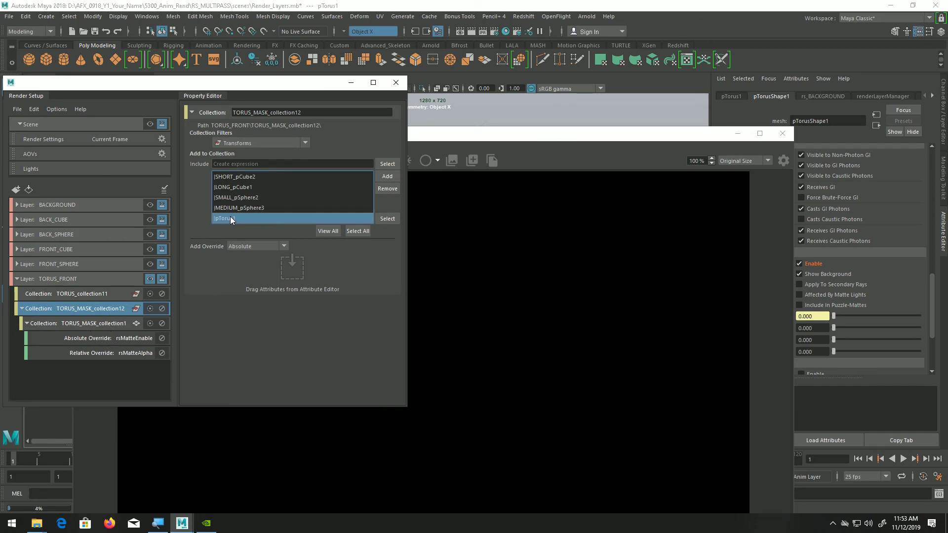
pyautogui.click(388, 189)
pyautogui.click(462, 164)
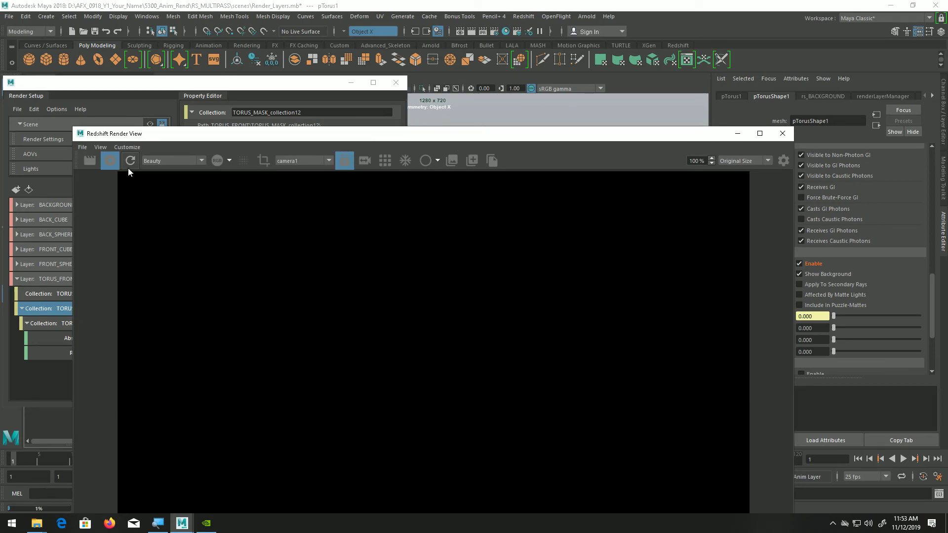
pyautogui.click(51, 278)
pyautogui.click(150, 279)
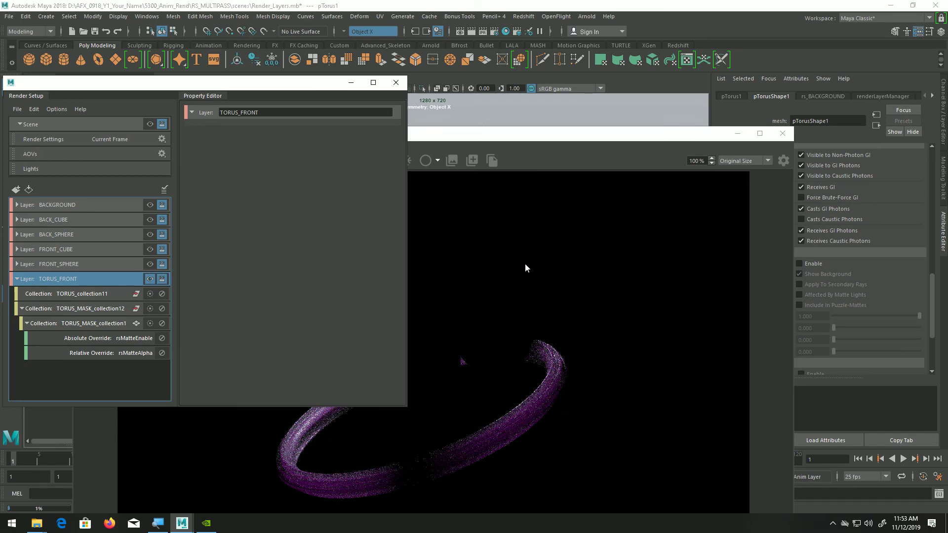
# Compare the colour and alpha channels of the masked torus render and check the Matte attributes of pTorusShape1
pyautogui.moveTo(536, 139); pyautogui.dragTo(591, 110)
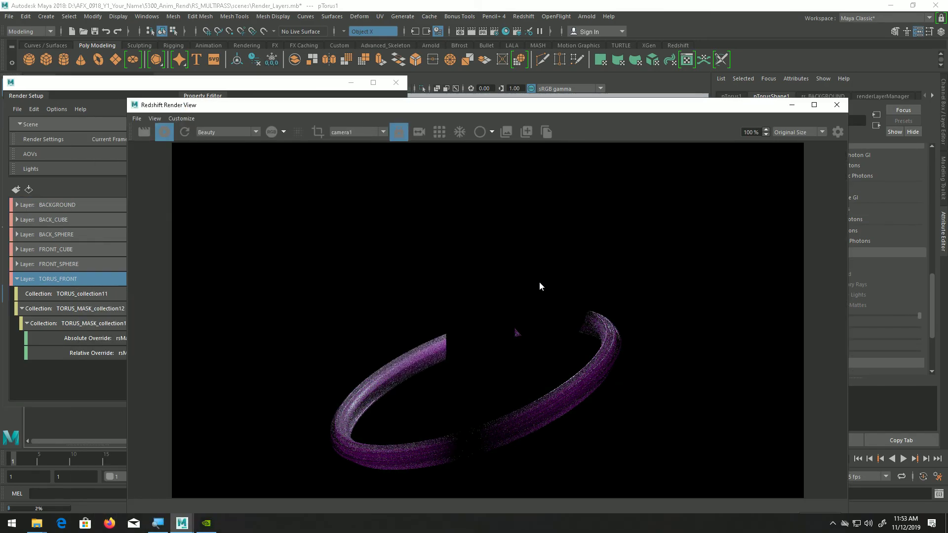
pyautogui.click(277, 135)
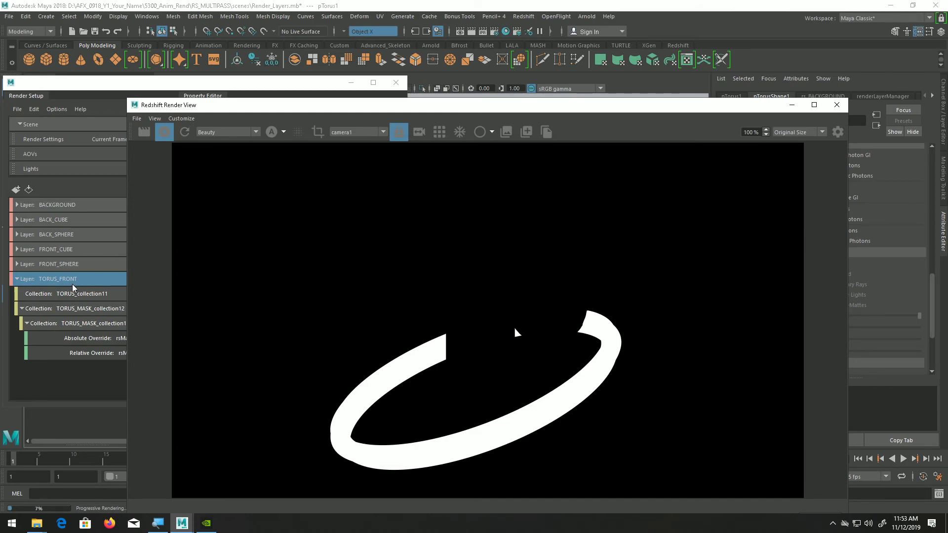
pyautogui.click(279, 95)
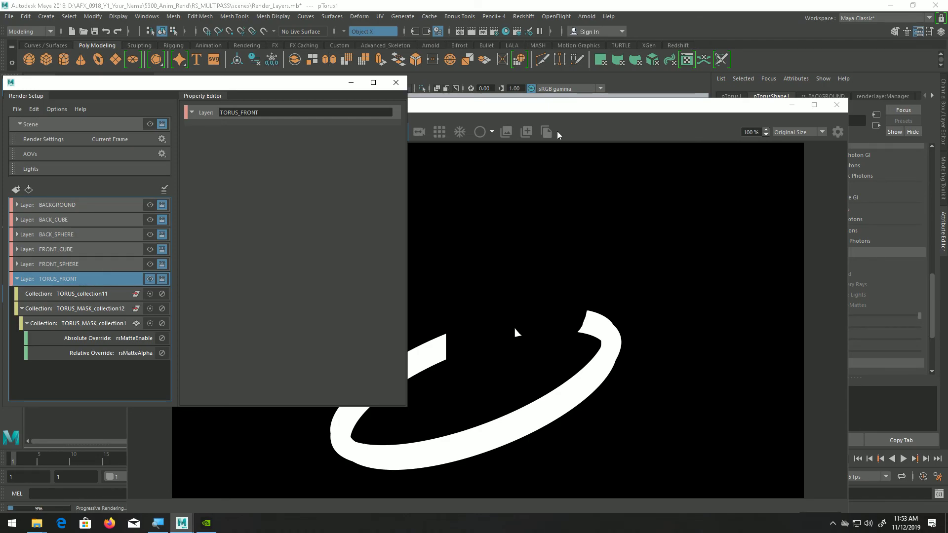
pyautogui.click(790, 106)
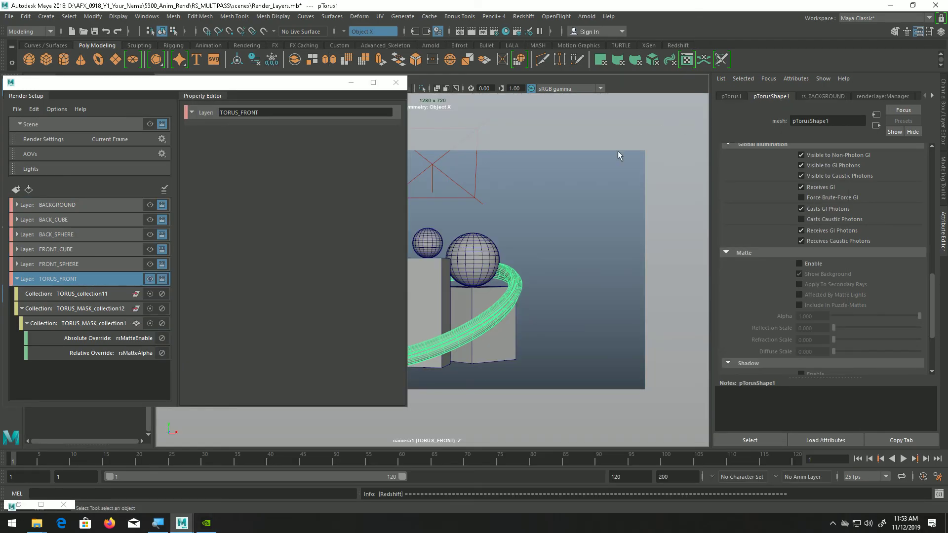
pyautogui.scroll(-3, 847, 289)
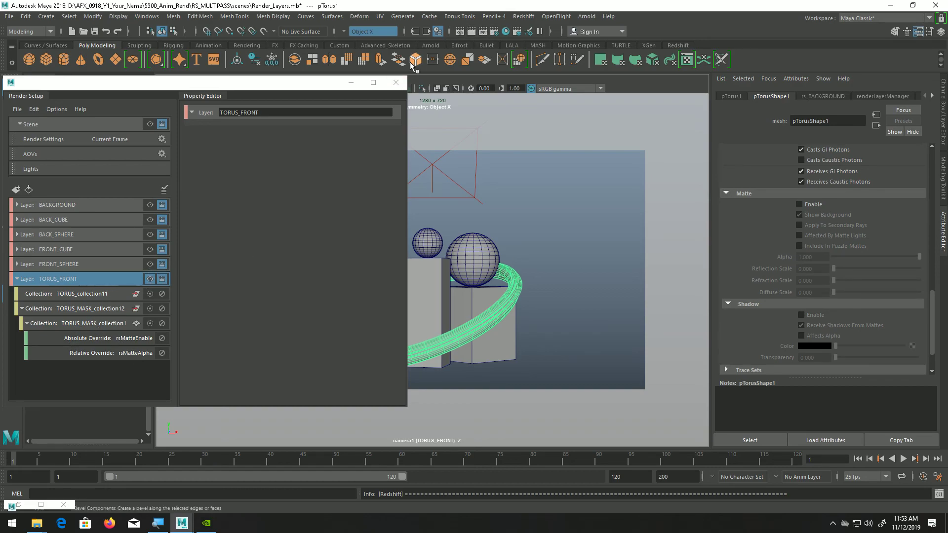
pyautogui.click(18, 506)
pyautogui.click(19, 506)
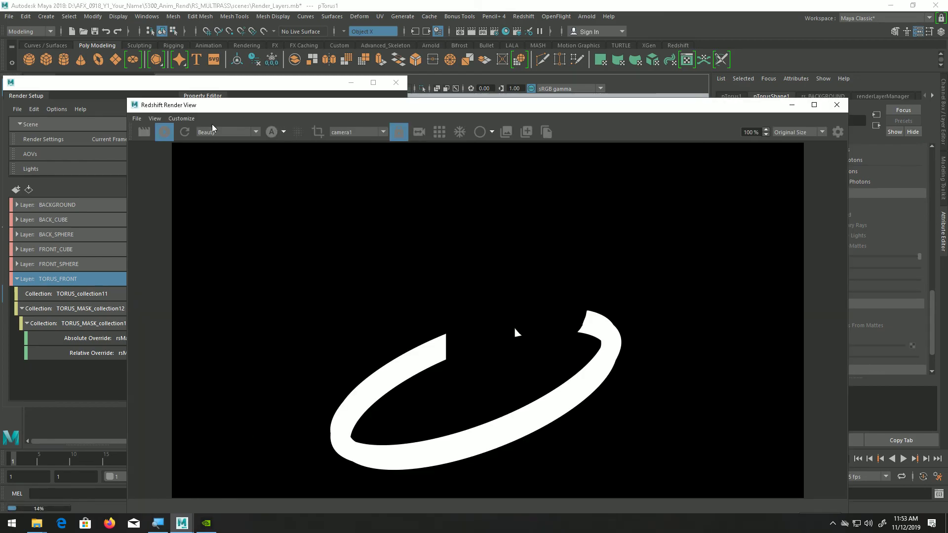
pyautogui.click(271, 134)
pyautogui.click(270, 133)
# Review the members of TORUS_collection11, TORUS_MASK_collection12 and its shapes subcollection
pyautogui.click(96, 326)
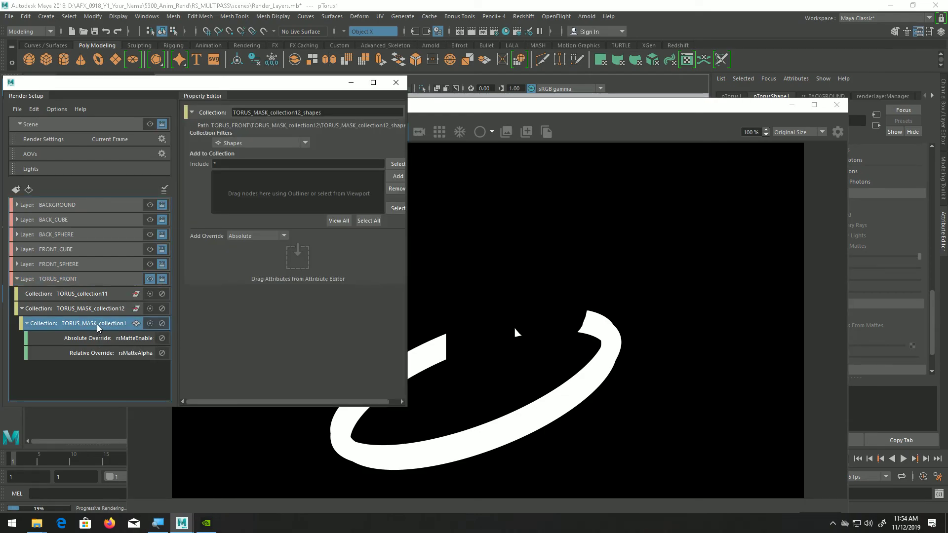
pyautogui.click(98, 311)
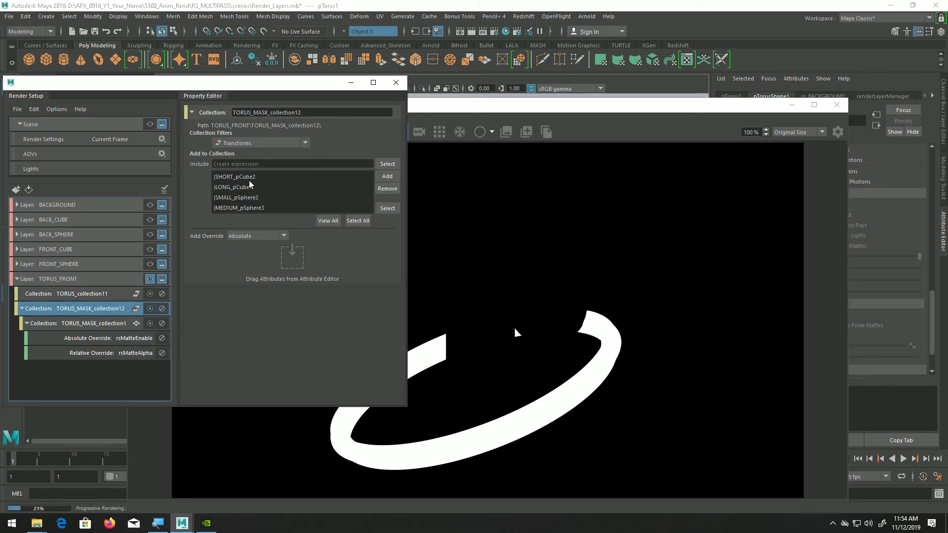
pyautogui.click(91, 295)
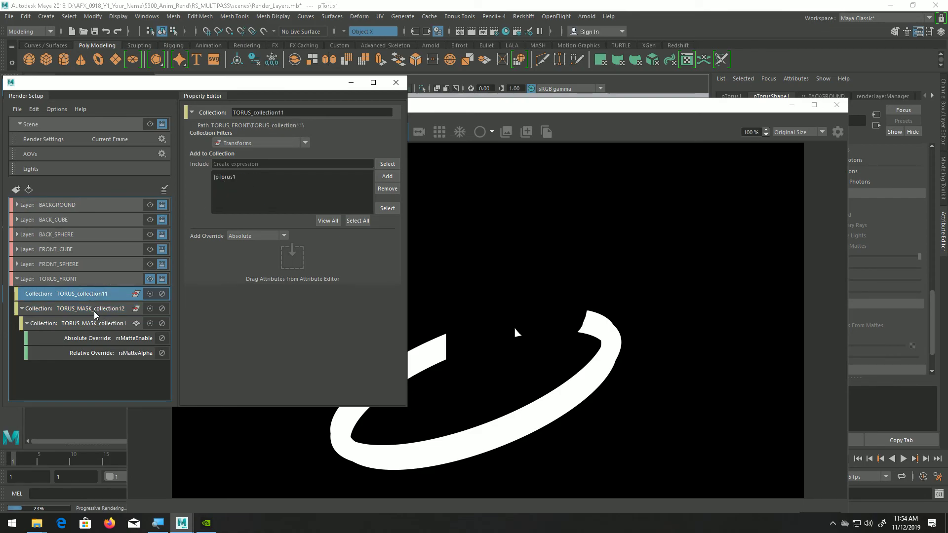
pyautogui.click(95, 310)
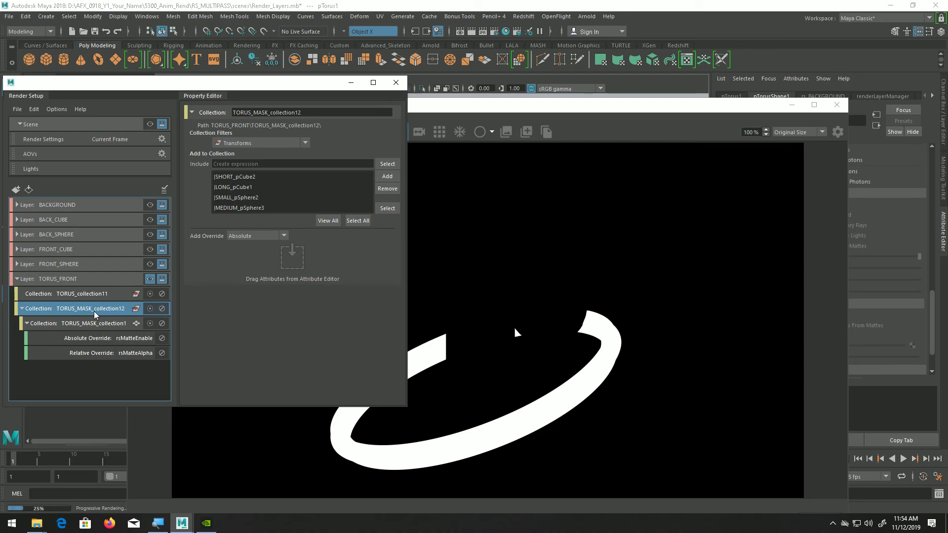
# Convert both the rsMatteEnable and rsMatteAlpha overrides of the TORUS_FRONT mask collection to local render overrides
pyautogui.click(475, 106)
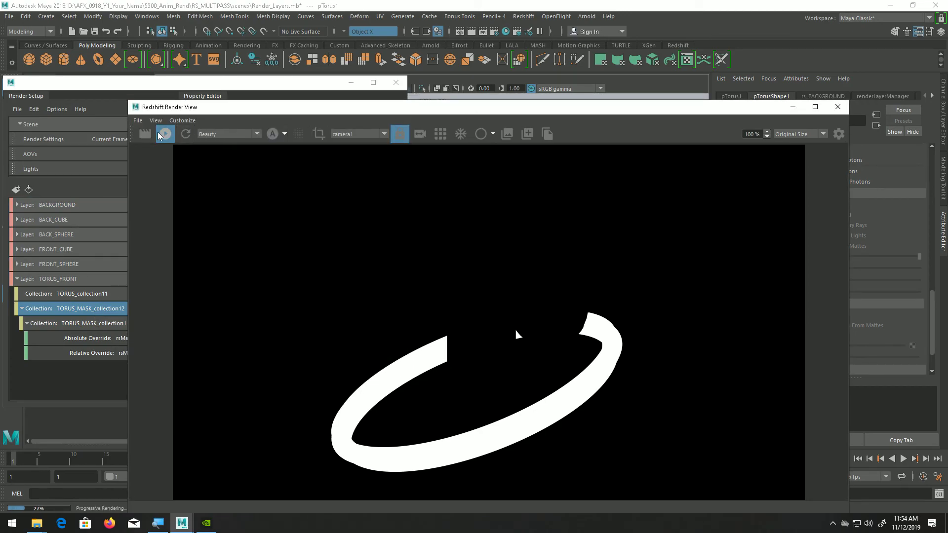
pyautogui.click(86, 342)
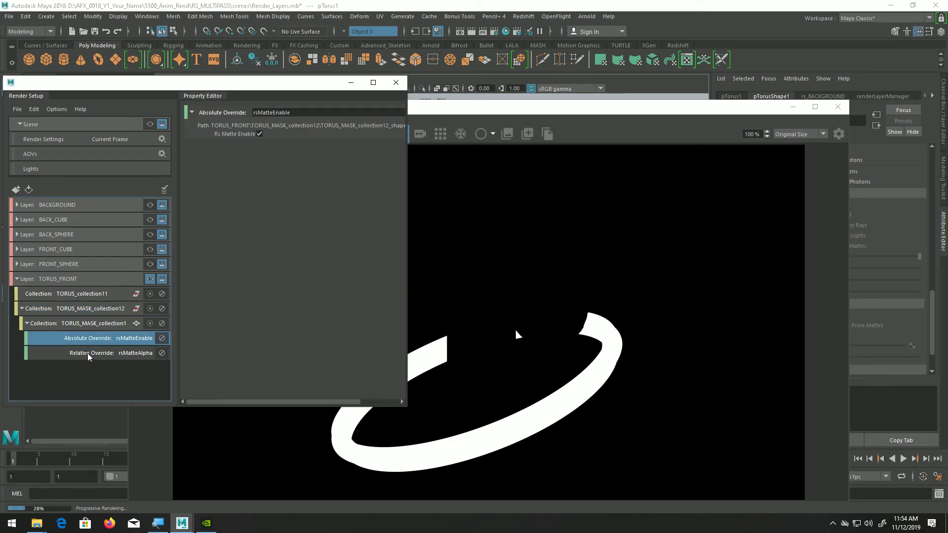
pyautogui.keyDown('shift'); pyautogui.click(89, 354); pyautogui.keyUp('shift')
pyautogui.rightClick(89, 356)
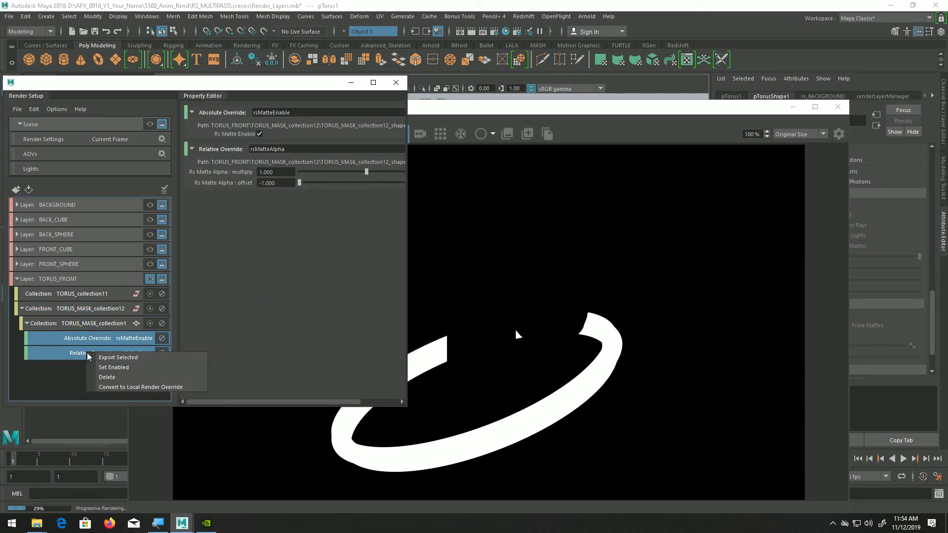
pyautogui.click(123, 388)
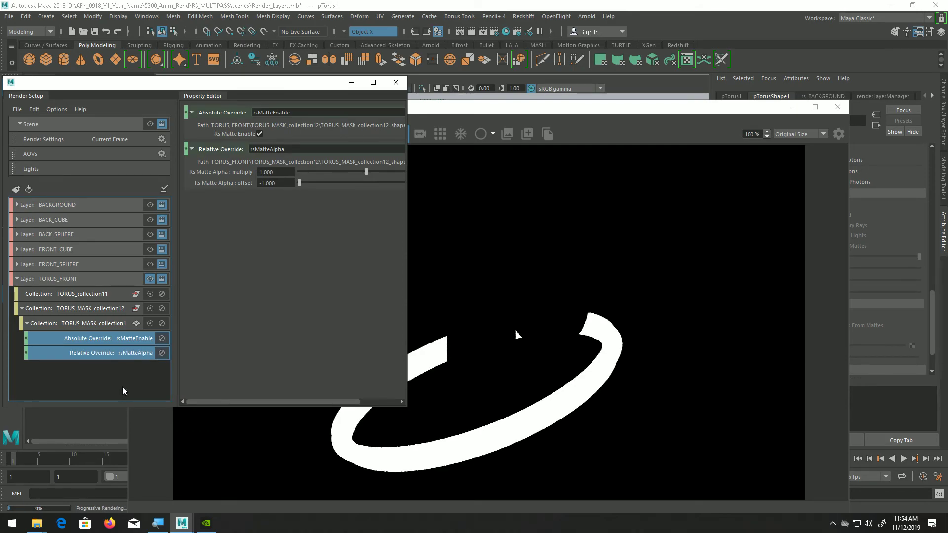
# Display the render's colour channels and preview each render layer in turn, from BACKGROUND through TORUS_FRONT
pyautogui.click(556, 108)
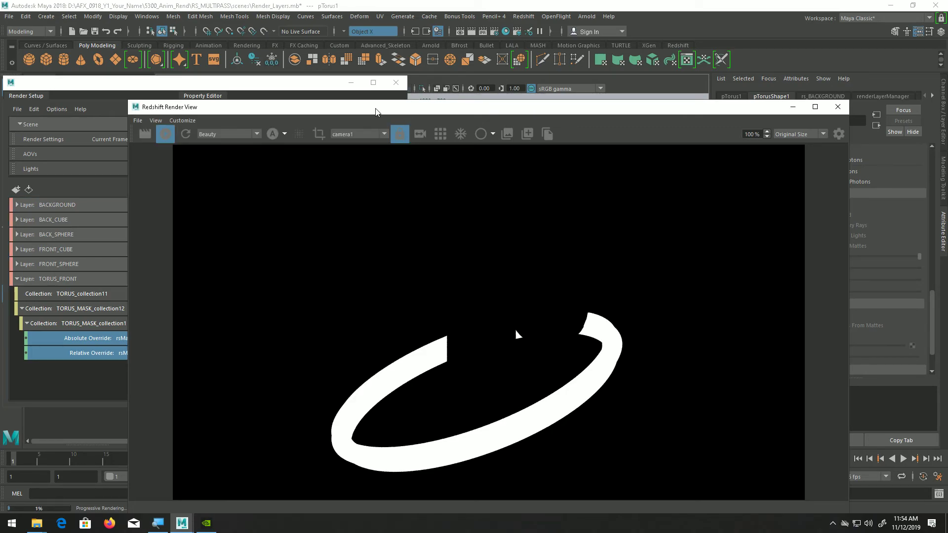
pyautogui.click(274, 134)
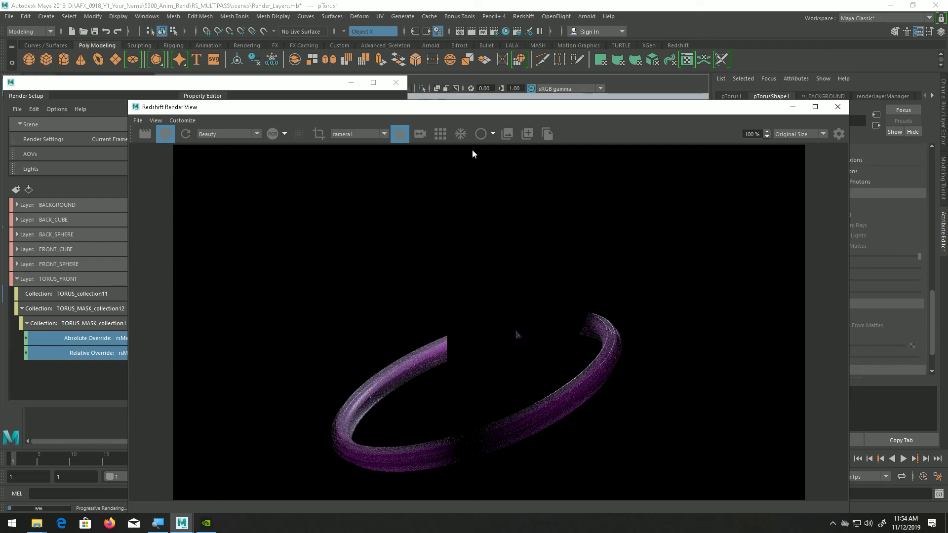
pyautogui.click(200, 85)
pyautogui.click(149, 205)
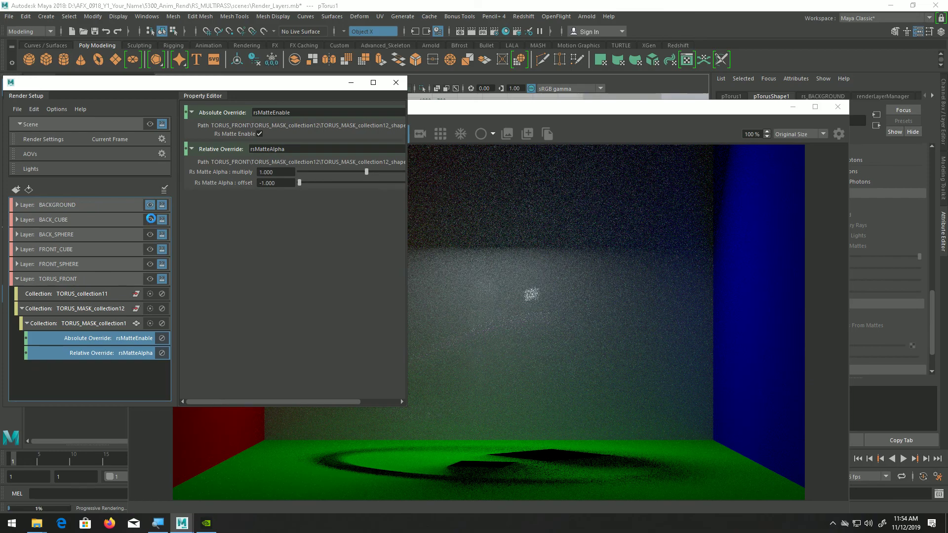
pyautogui.click(150, 220)
pyautogui.click(150, 235)
pyautogui.click(150, 250)
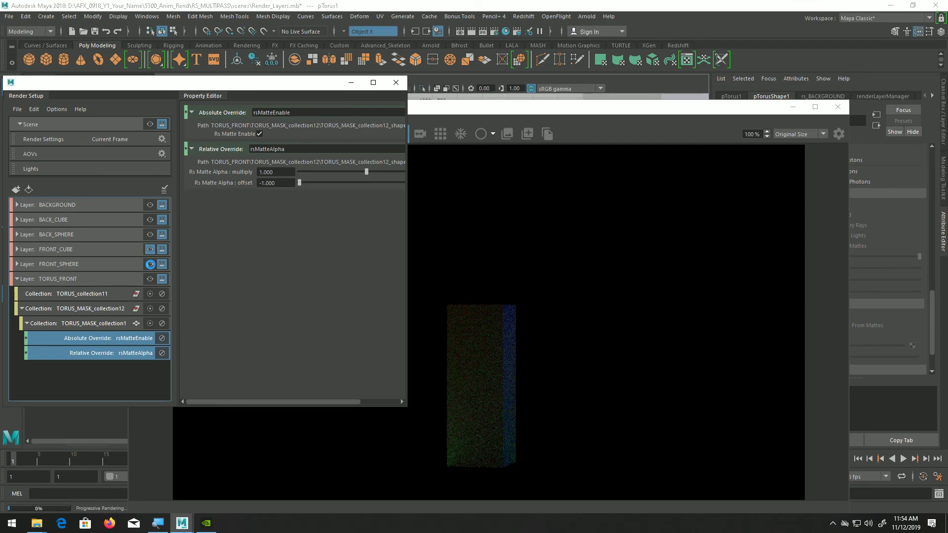
pyautogui.click(150, 264)
pyautogui.click(150, 279)
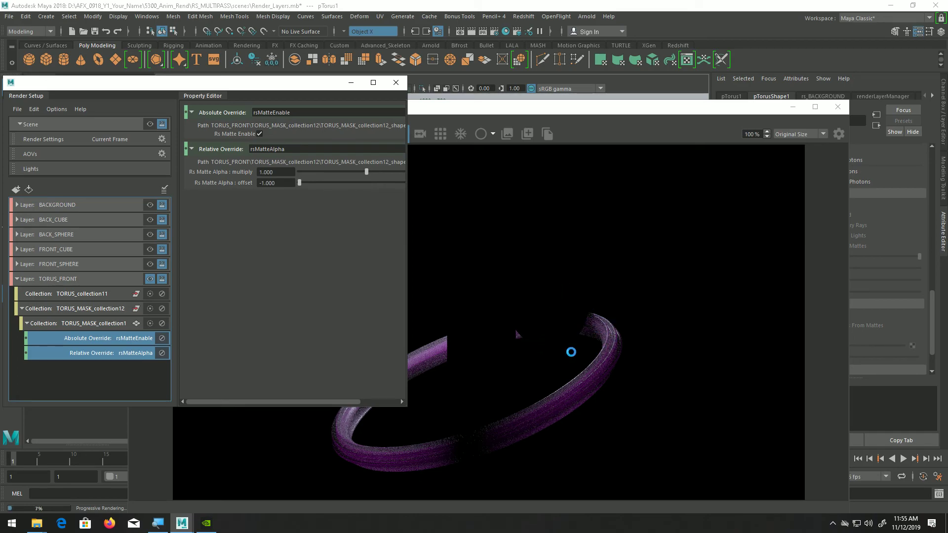
# Move the Render Setup window clear of the Outliner and select the TORUS_FRONT layer
pyautogui.moveTo(159, 87); pyautogui.dragTo(236, 54)
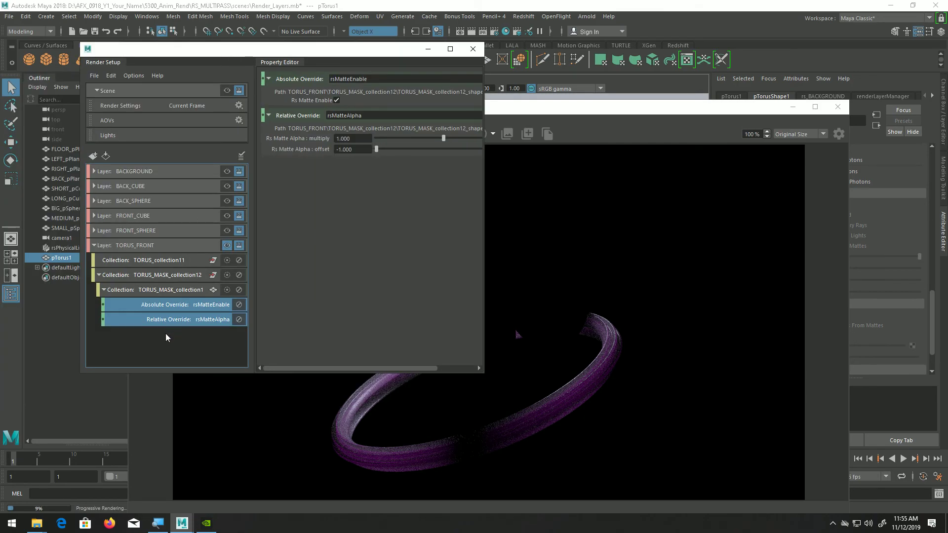
pyautogui.click(147, 247)
pyautogui.rightClick(147, 248)
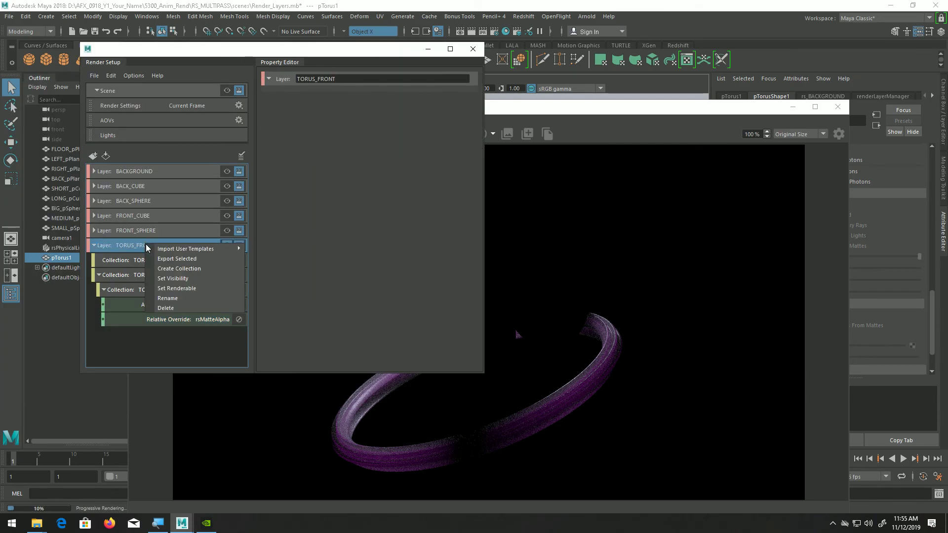
pyautogui.moveTo(148, 251)
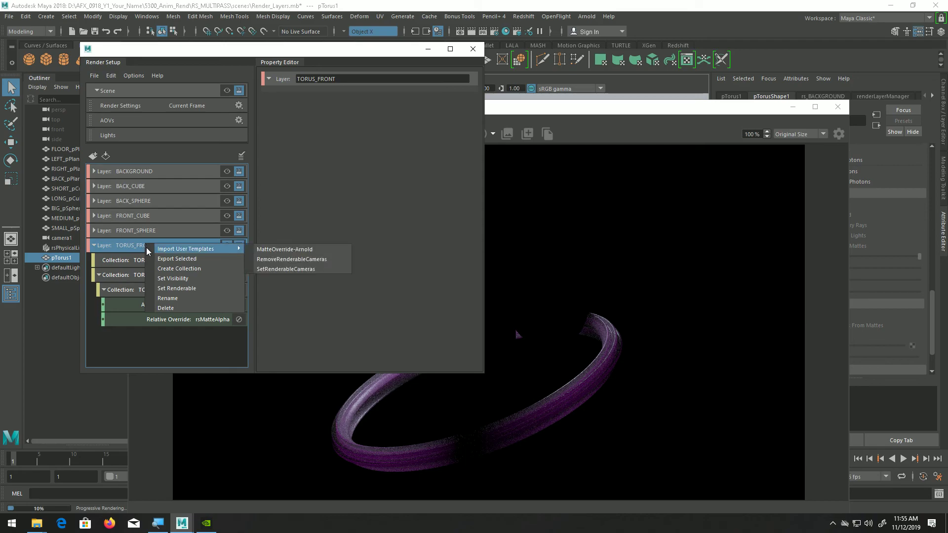
# Save the scene in Maya Binary format as Render_Layers_School_v001.mb in the scenes folder of 5300_Anim_Rend\RS_MULTIPASS on drive D
pyautogui.click(9, 17)
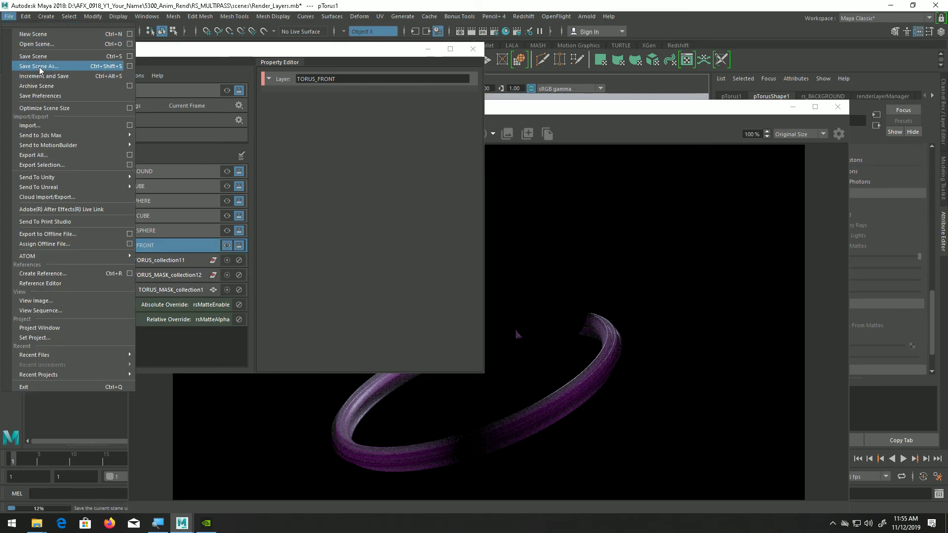
pyautogui.click(40, 68)
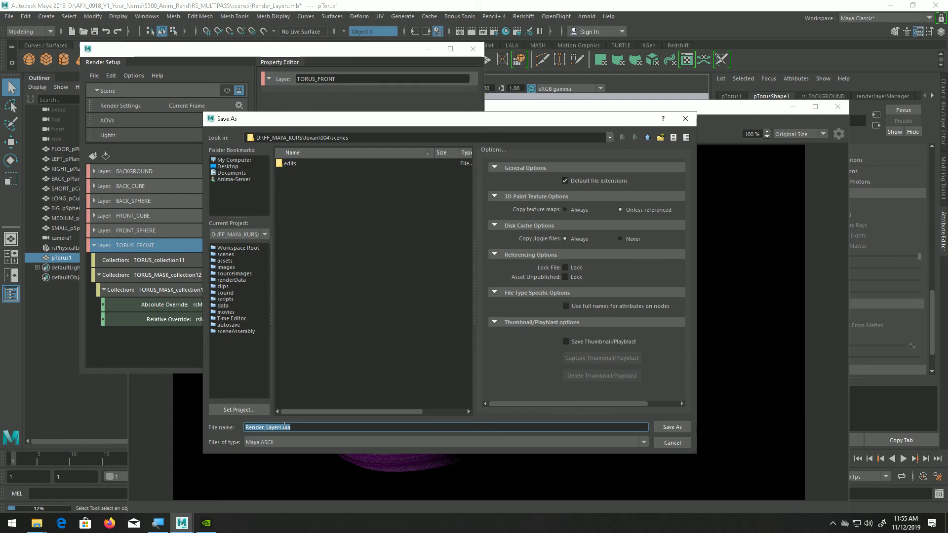
pyautogui.click(277, 443)
pyautogui.click(271, 458)
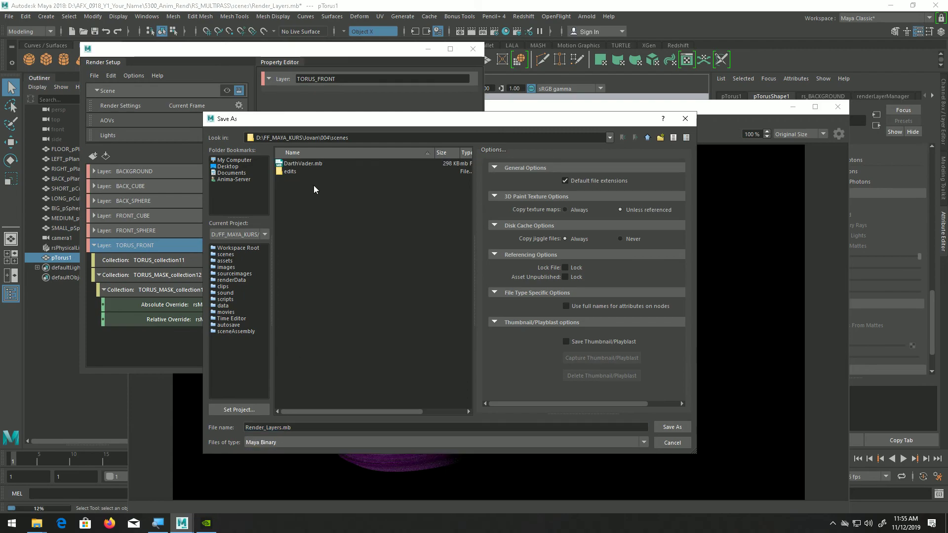
pyautogui.click(241, 162)
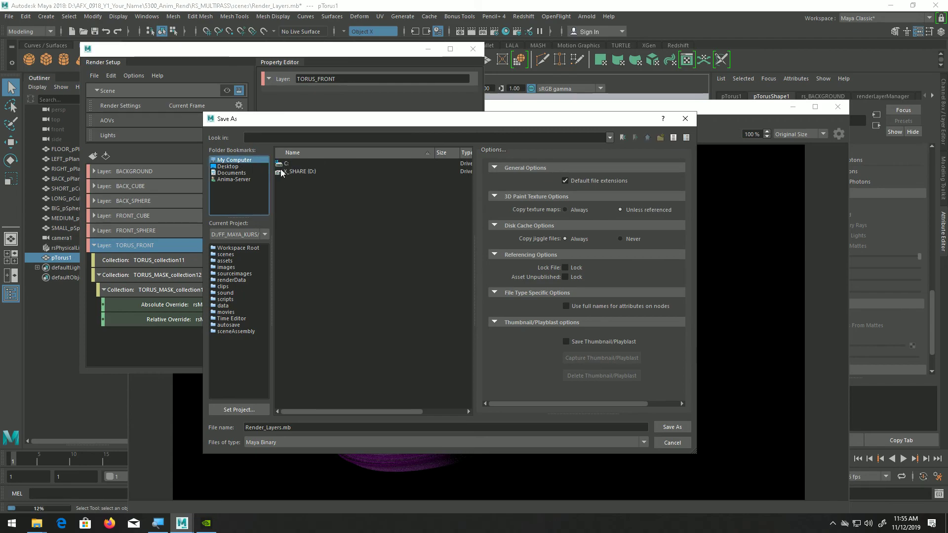
pyautogui.doubleClick(308, 173)
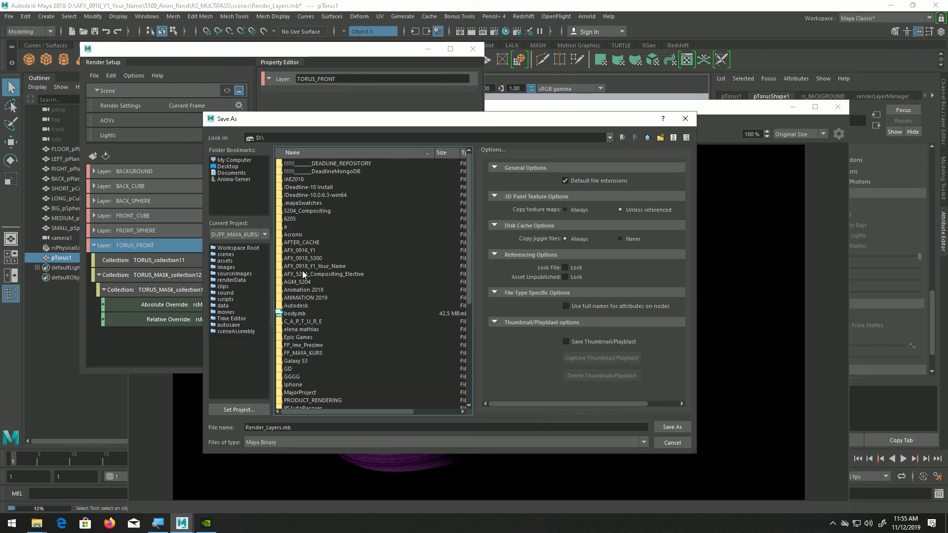
pyautogui.doubleClick(332, 267)
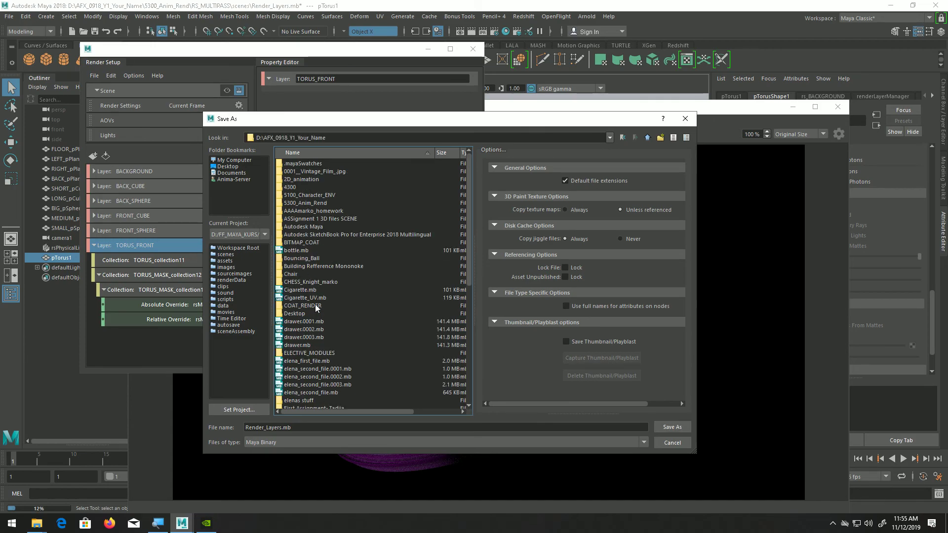
pyautogui.doubleClick(308, 203)
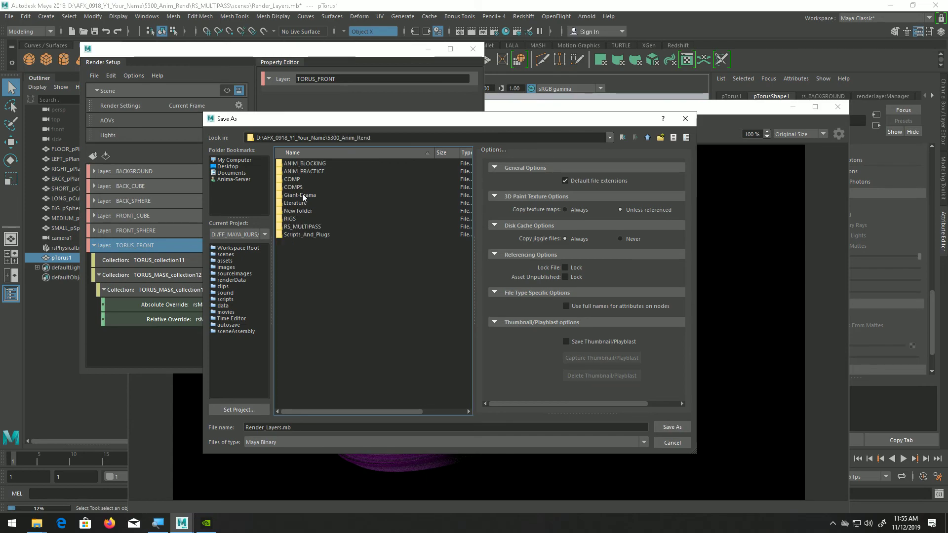
pyautogui.doubleClick(290, 229)
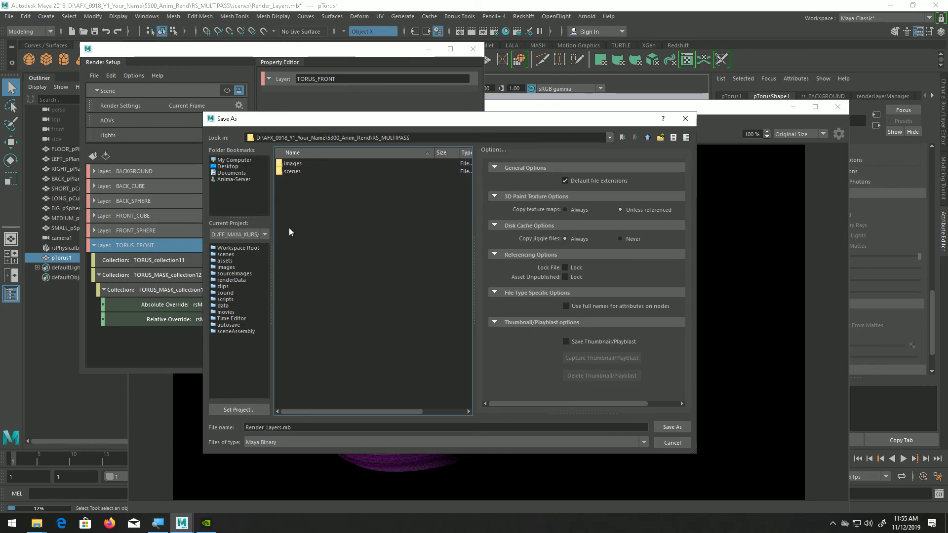
pyautogui.doubleClick(292, 172)
pyautogui.click(283, 428)
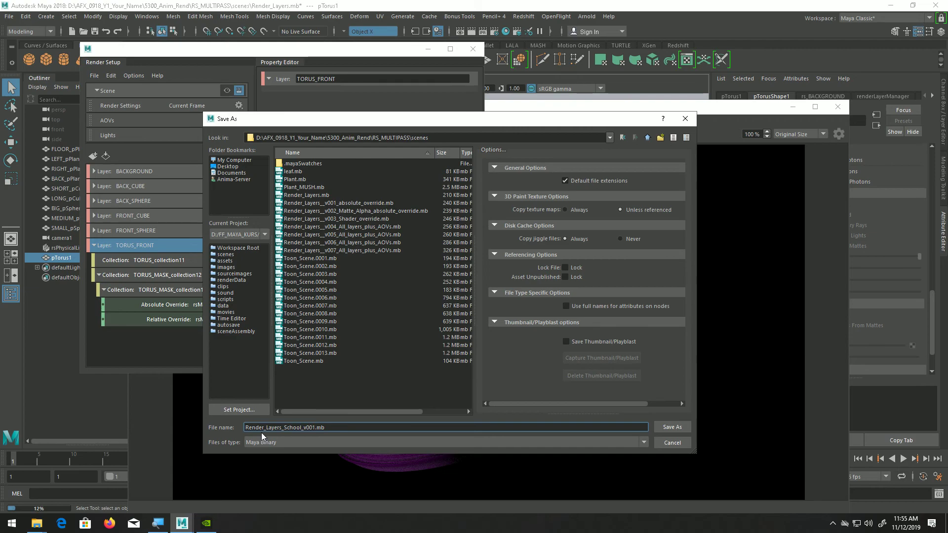
pyautogui.click(668, 428)
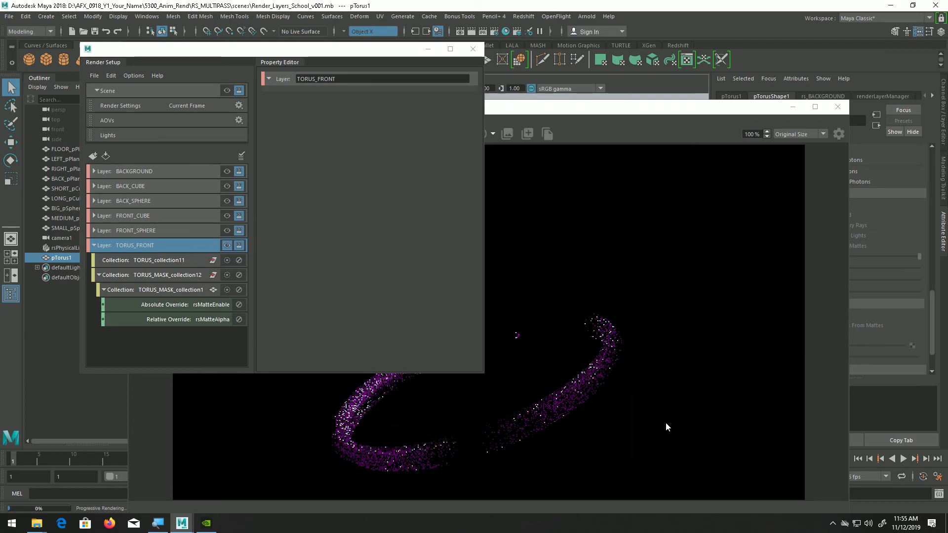
# Create a new collection in the TORUS_FRONT layer and name it TORUS_ENV_collection13
pyautogui.rightClick(159, 250)
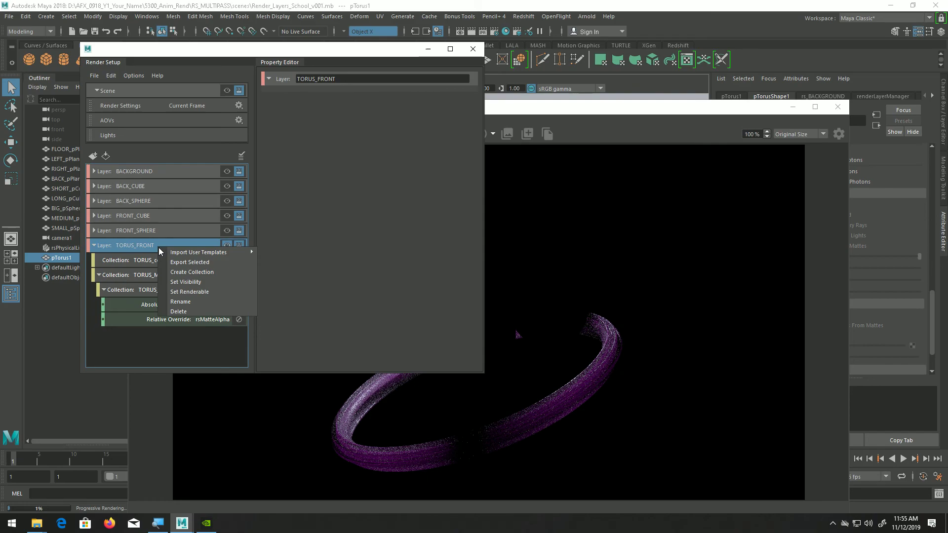
pyautogui.click(182, 272)
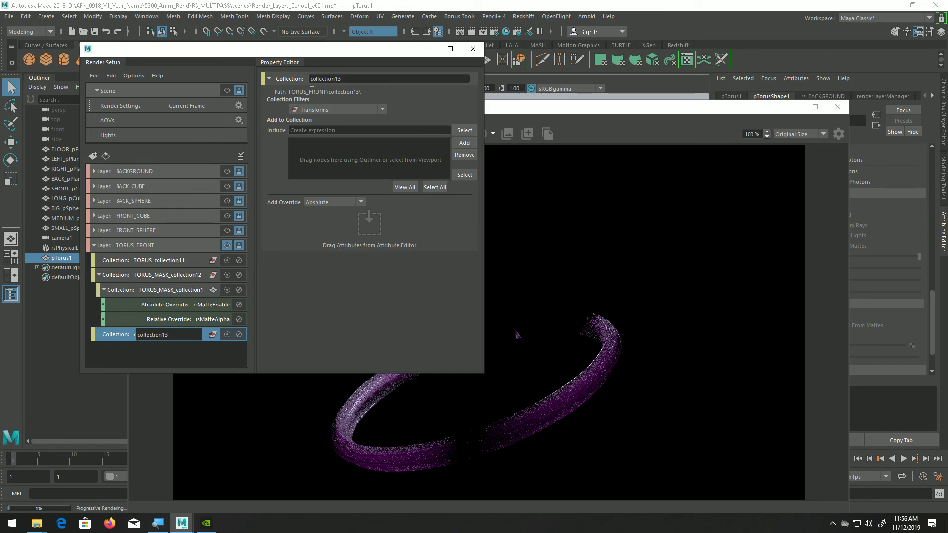
pyautogui.click(311, 81)
pyautogui.write('TORUS_')
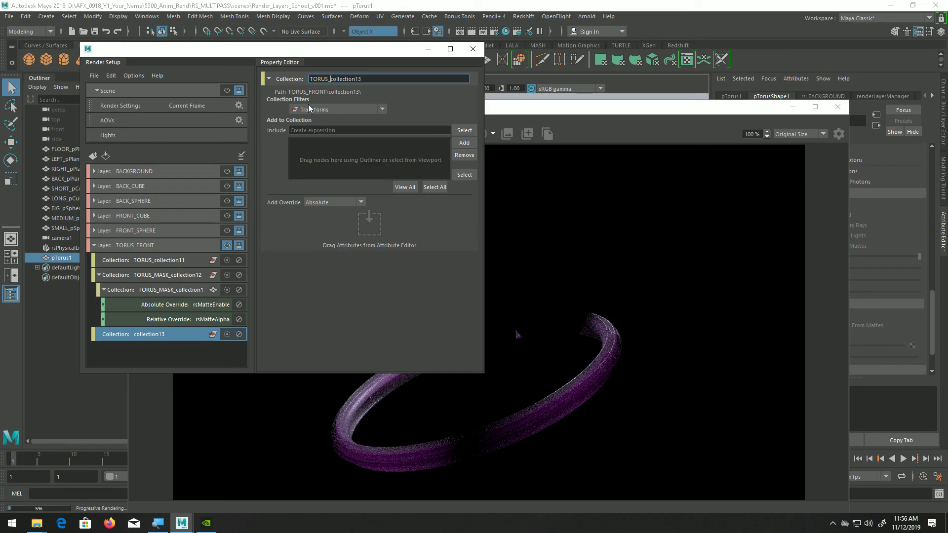
pyautogui.write('ENV_')
pyautogui.press('Return')
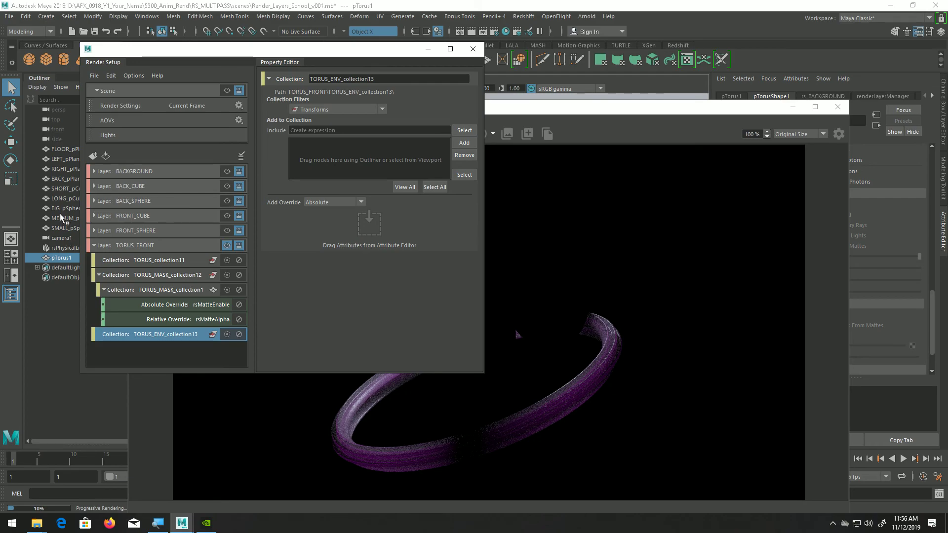
# Add all planes, cubes and spheres, from FLOOR_pPlane1 to SMALL_pSphere2, to TORUS_ENV_collection13
pyautogui.click(64, 227)
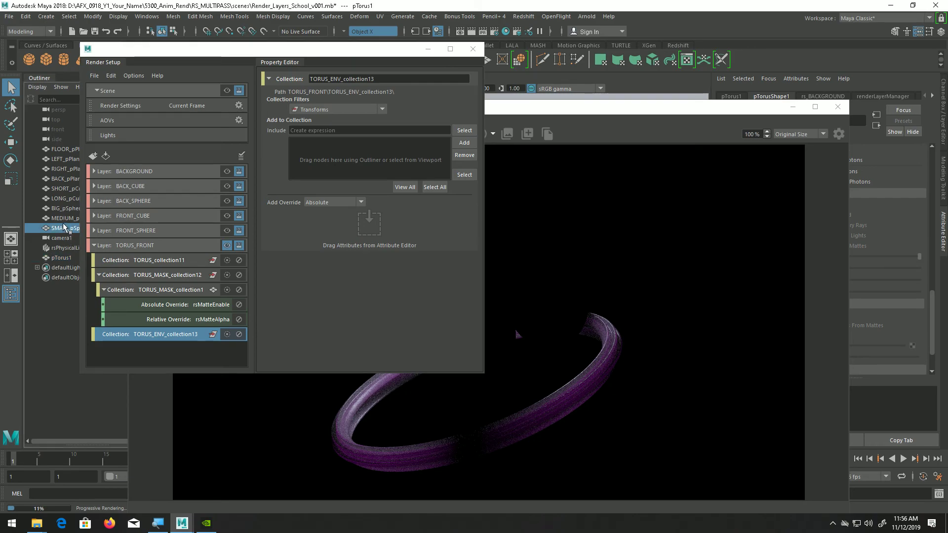
pyautogui.keyDown('shift'); pyautogui.click(66, 151); pyautogui.keyUp('shift')
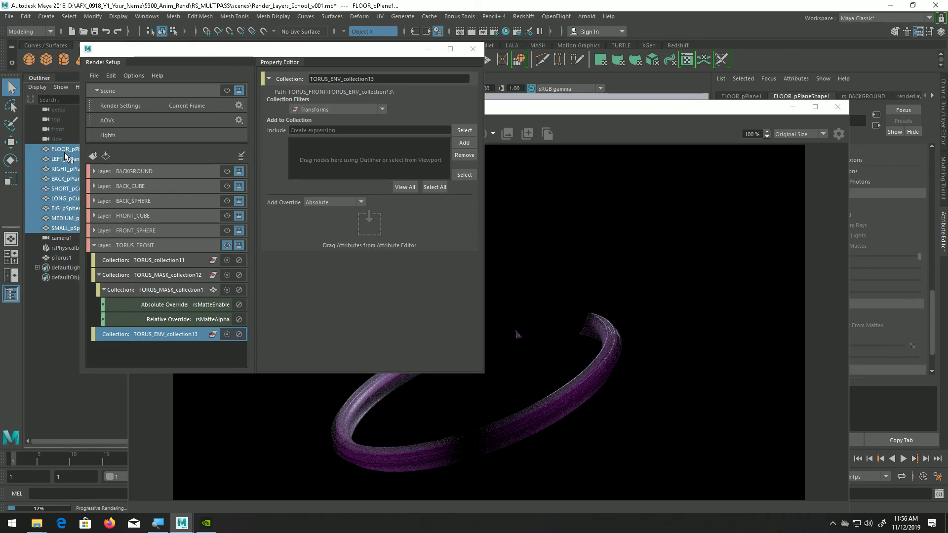
pyautogui.click(463, 143)
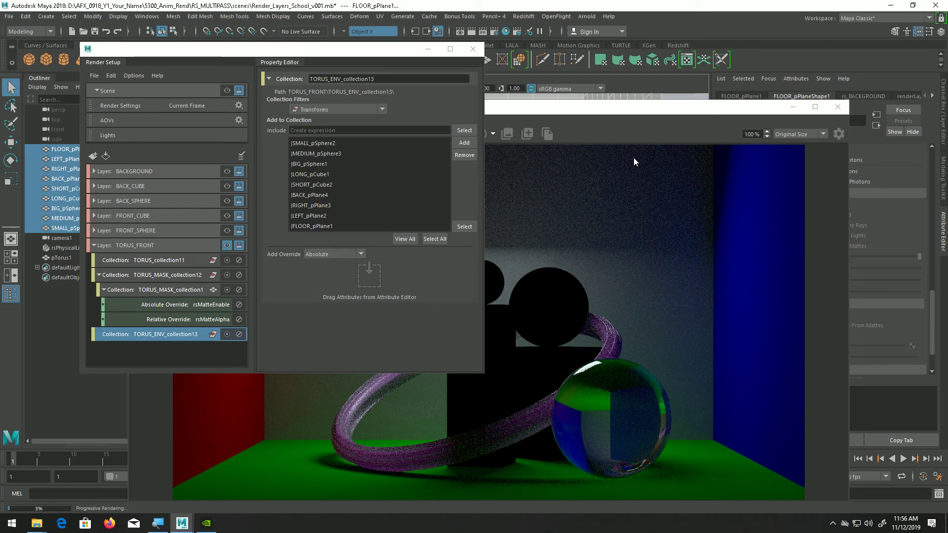
# Add an absolute override for Primary Ray Visible to TORUS_ENV_collection13, using the visibility attribute of RIGHT_pPlaneShape3
pyautogui.moveTo(635, 105); pyautogui.dragTo(633, 160)
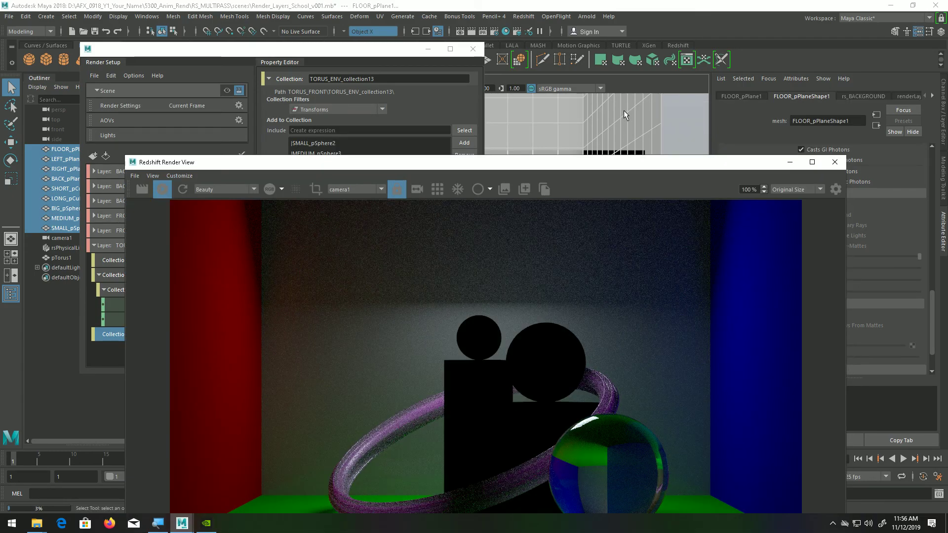
pyautogui.click(612, 140)
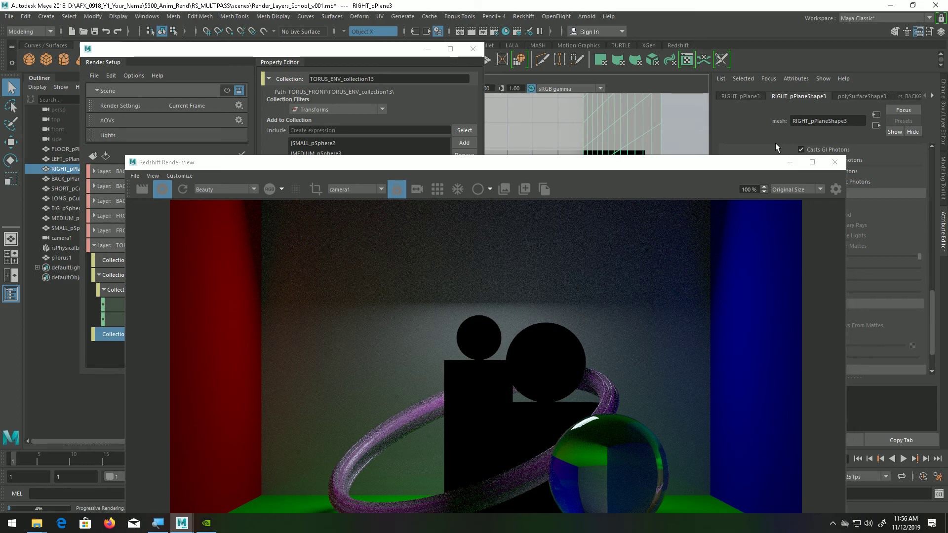
pyautogui.moveTo(784, 165); pyautogui.dragTo(484, 431)
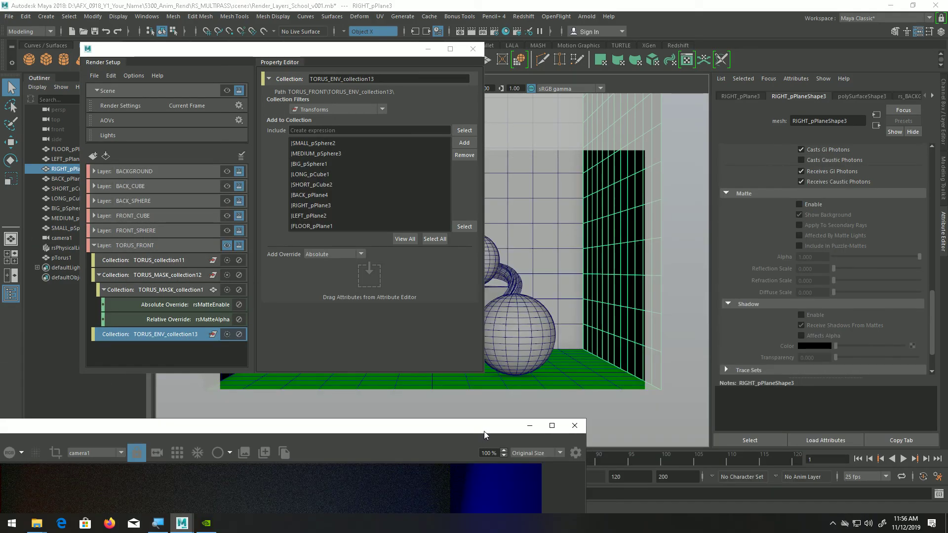
pyautogui.scroll(10, 773, 264)
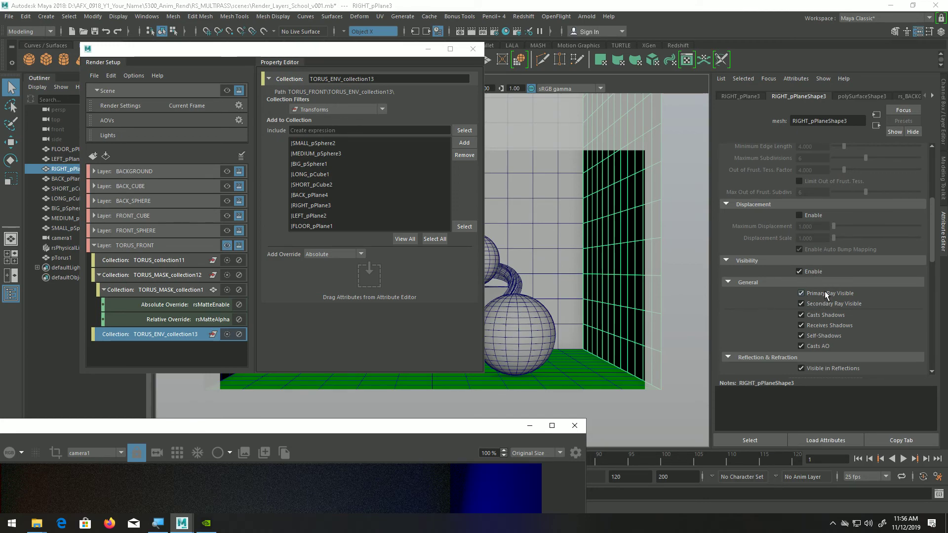
pyautogui.moveTo(825, 292); pyautogui.dragTo(594, 294, button='middle')
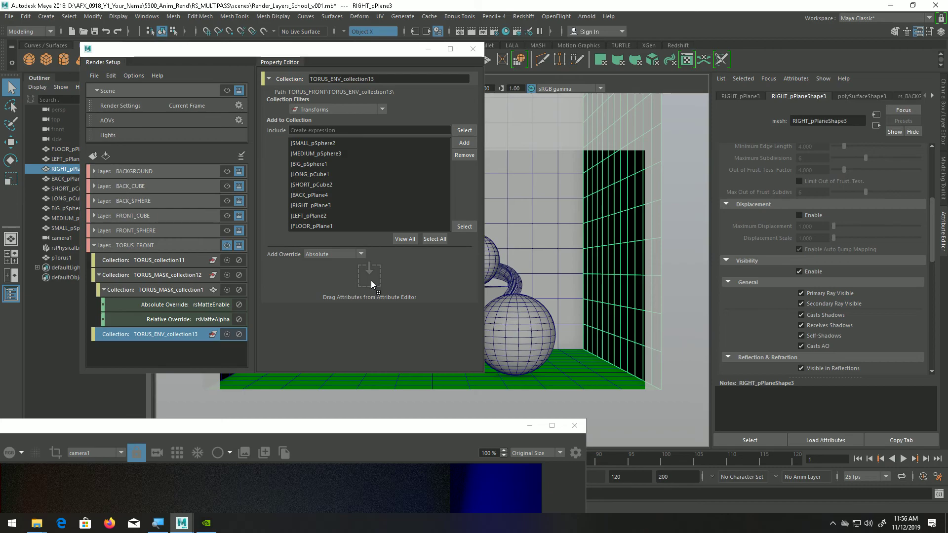
pyautogui.moveTo(371, 281); pyautogui.dragTo(371, 280, button='middle')
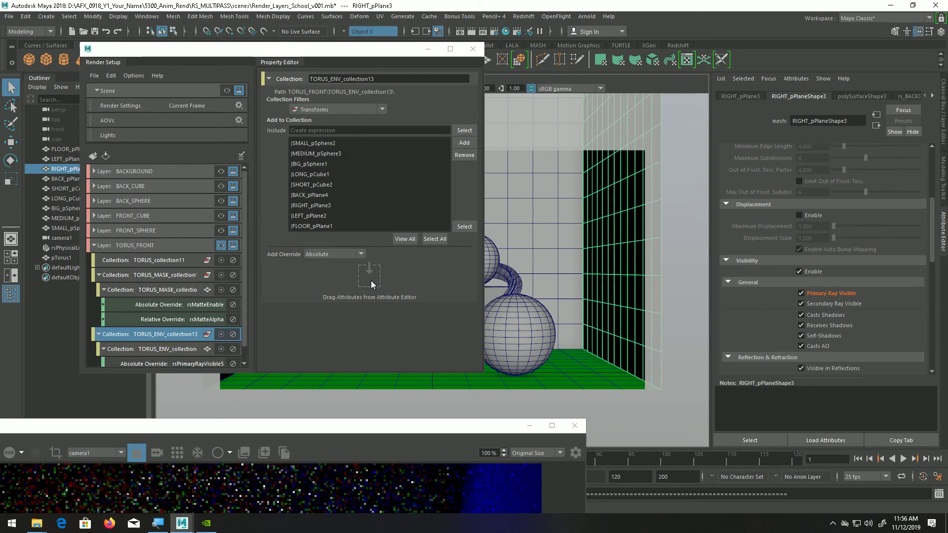
# Turn off Primary Ray Visible in the TORUS_ENV_collection13 override and show the alpha channel in the render view
pyautogui.click(801, 294)
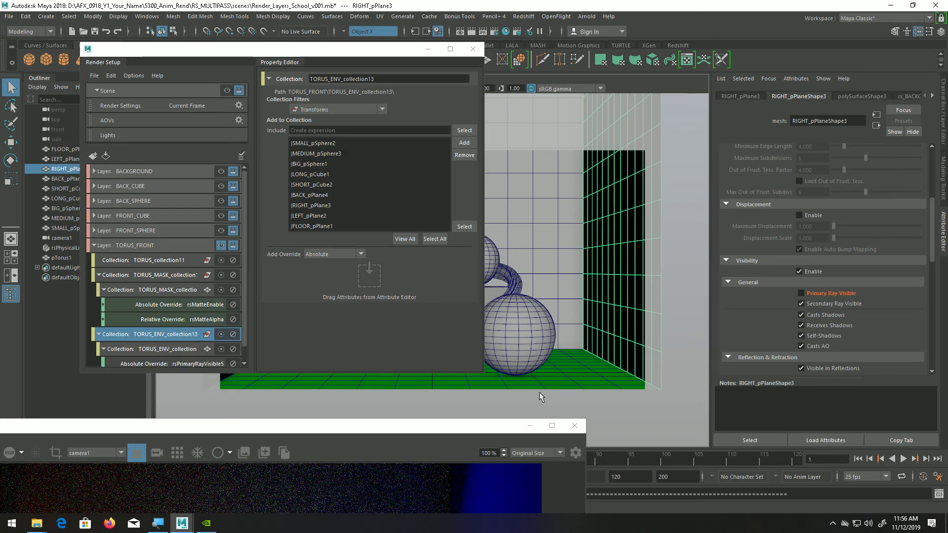
pyautogui.moveTo(430, 437); pyautogui.dragTo(620, 160)
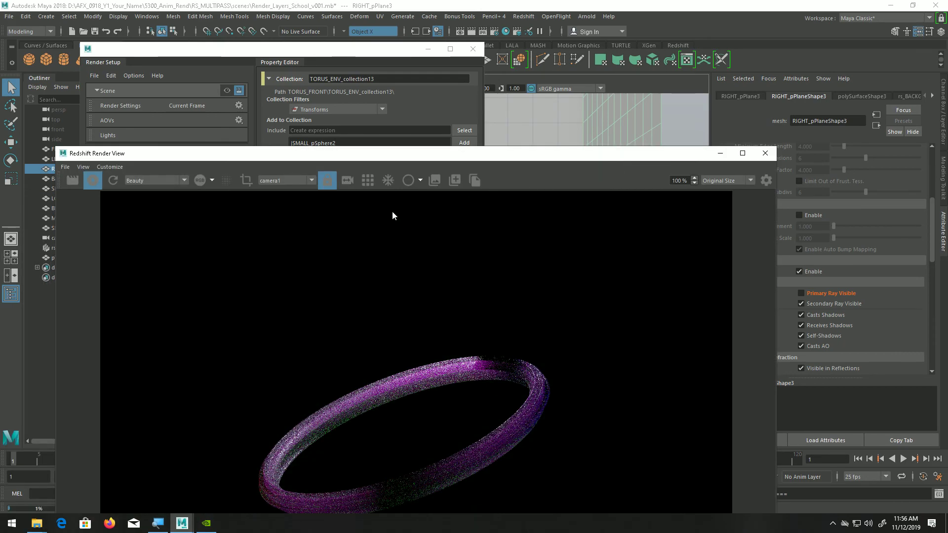
pyautogui.click(202, 180)
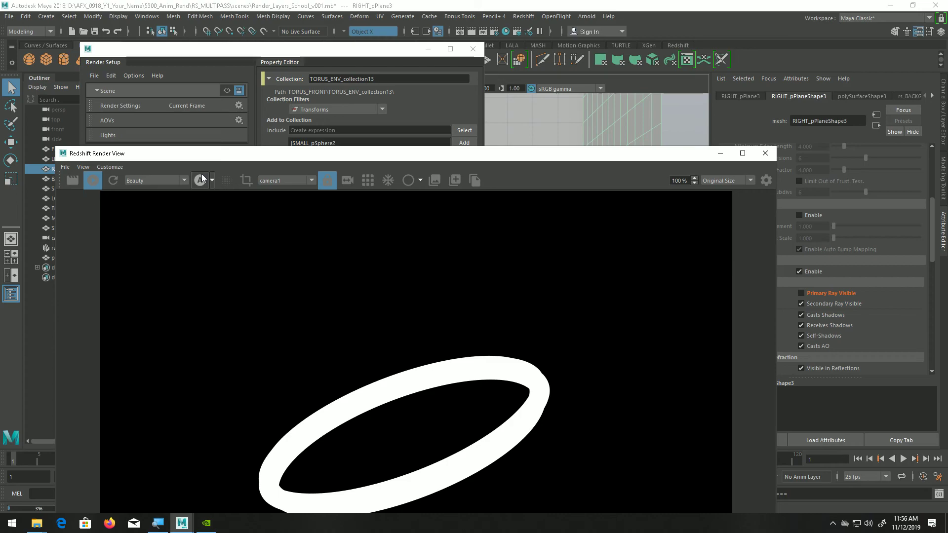
# Try moving TORUS_ENV_collection13 above TORUS_MASK_collection12 and check the torus alpha in the render view
pyautogui.click(355, 50)
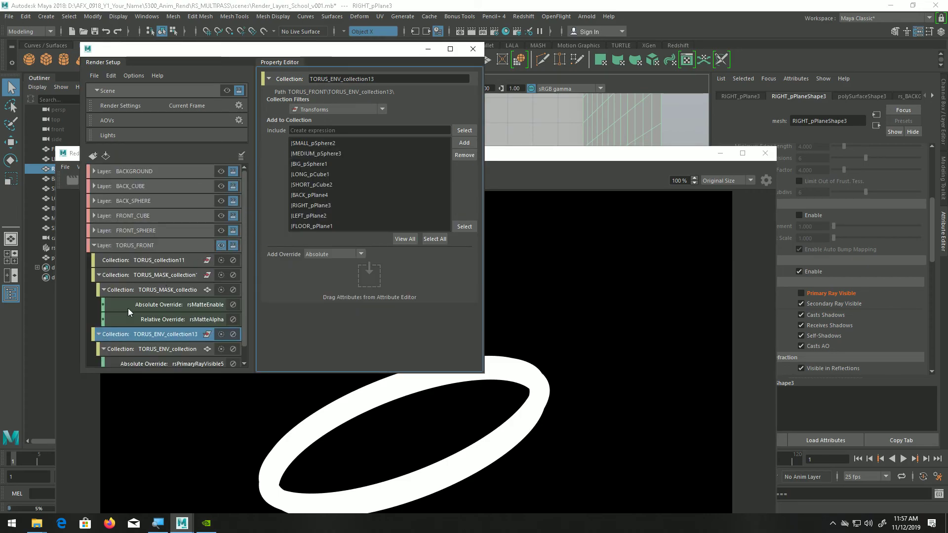
pyautogui.moveTo(119, 333); pyautogui.dragTo(125, 271)
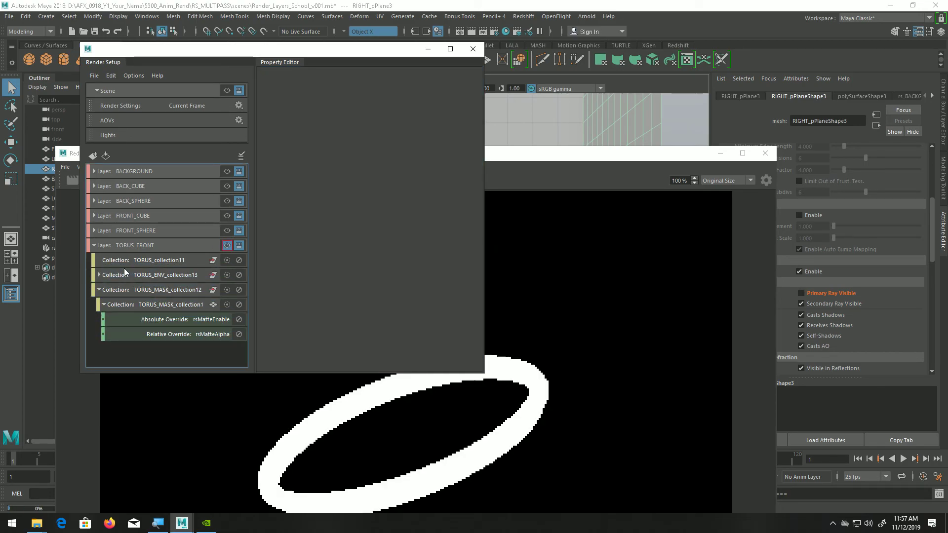
pyautogui.click(533, 159)
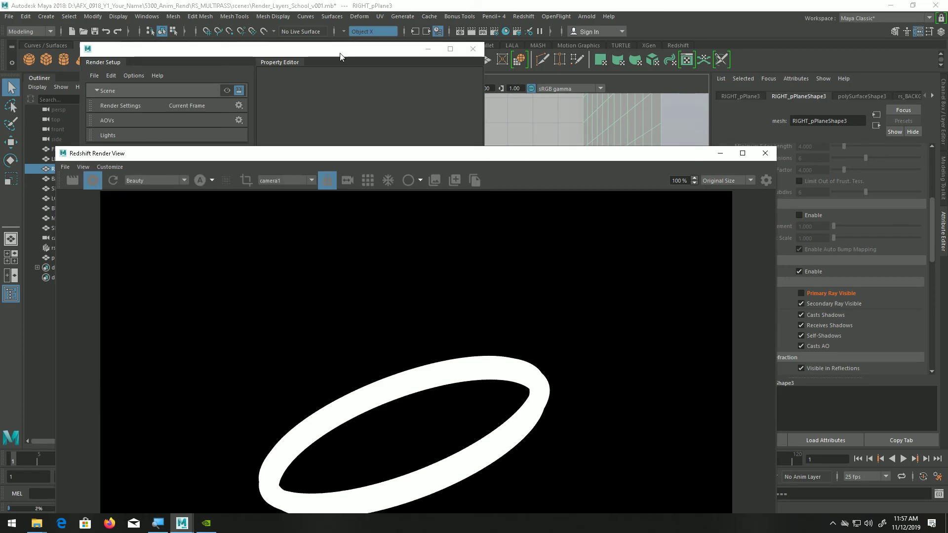
pyautogui.click(340, 55)
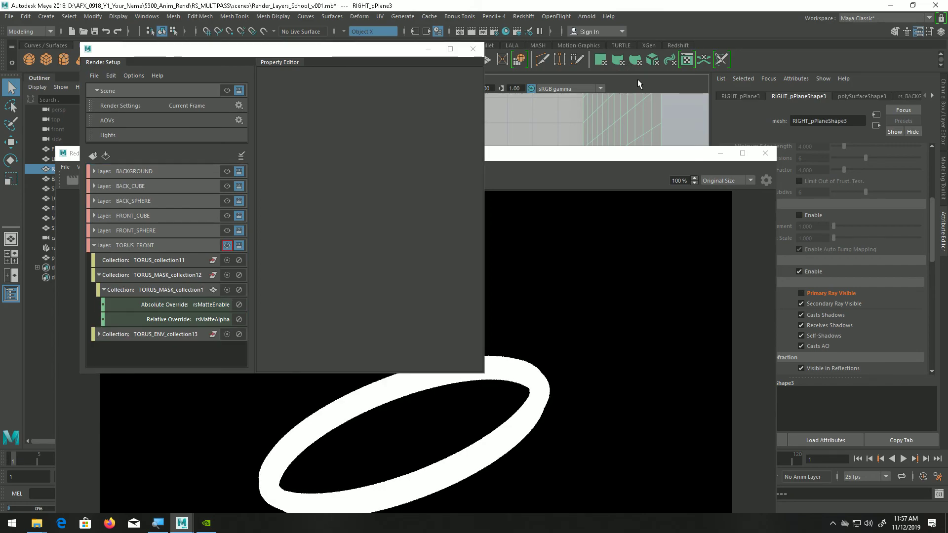
# Delete TORUS_ENV_collection13 from the TORUS_FRONT layer
pyautogui.click(144, 334)
pyautogui.rightClick(143, 334)
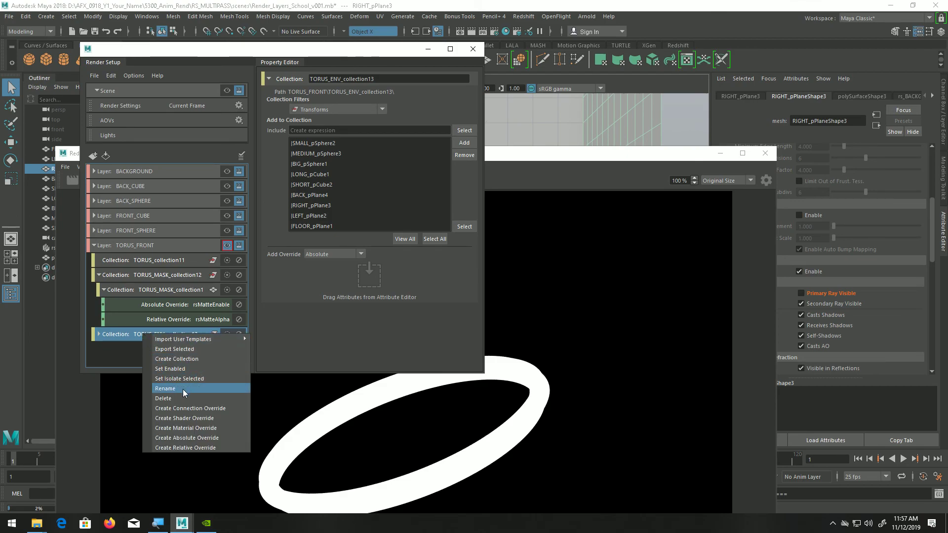
pyautogui.click(169, 399)
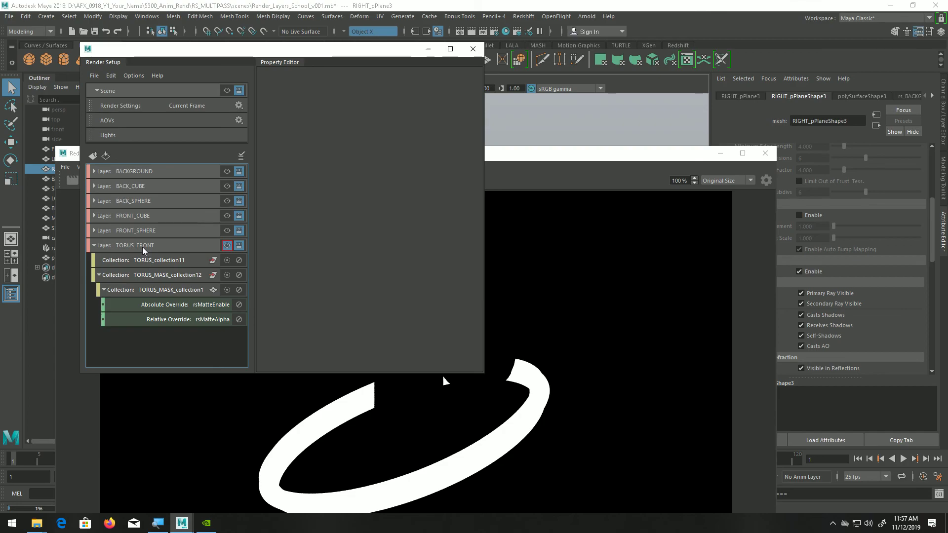
# Rename the TORUS_FRONT layer as TORUS_FRONT_MASK
pyautogui.click(122, 245)
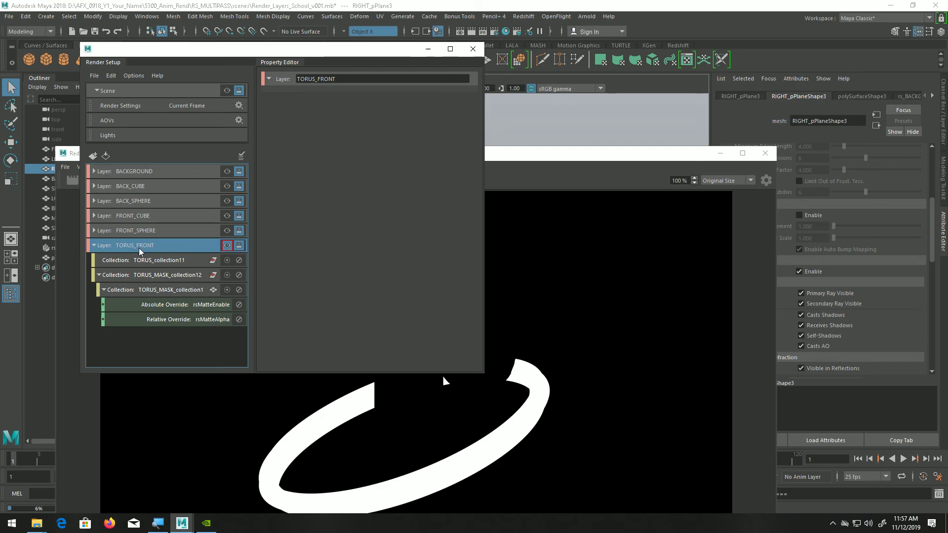
pyautogui.click(344, 79)
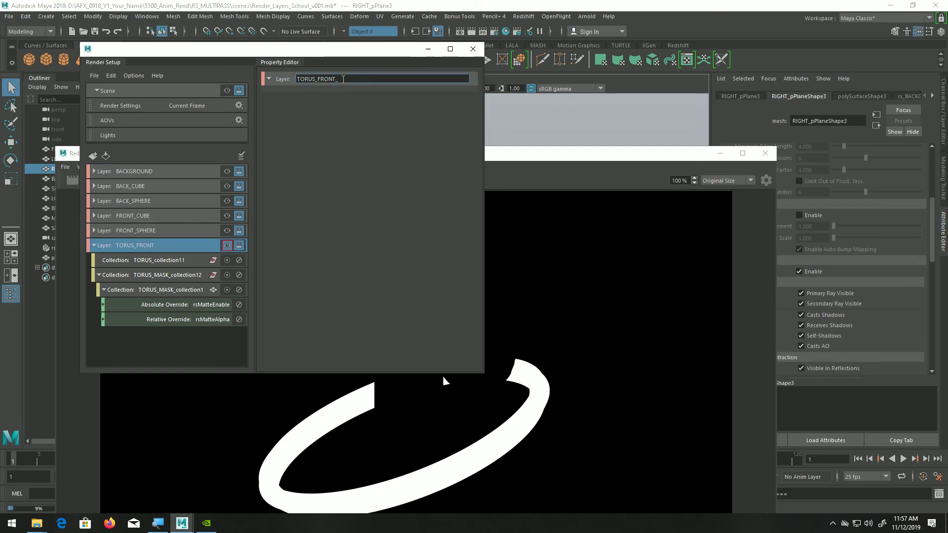
pyautogui.write('_MASK')
pyautogui.press('Return')
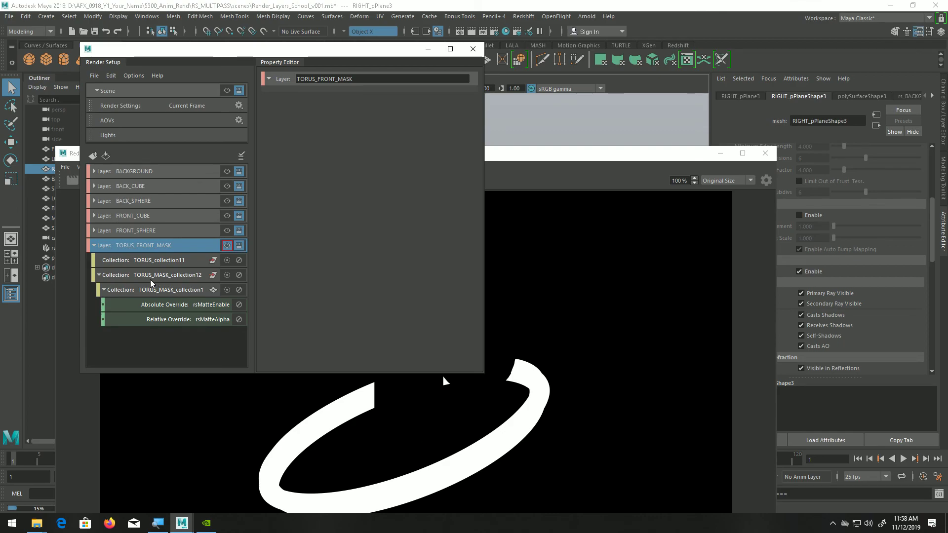
pyautogui.click(166, 361)
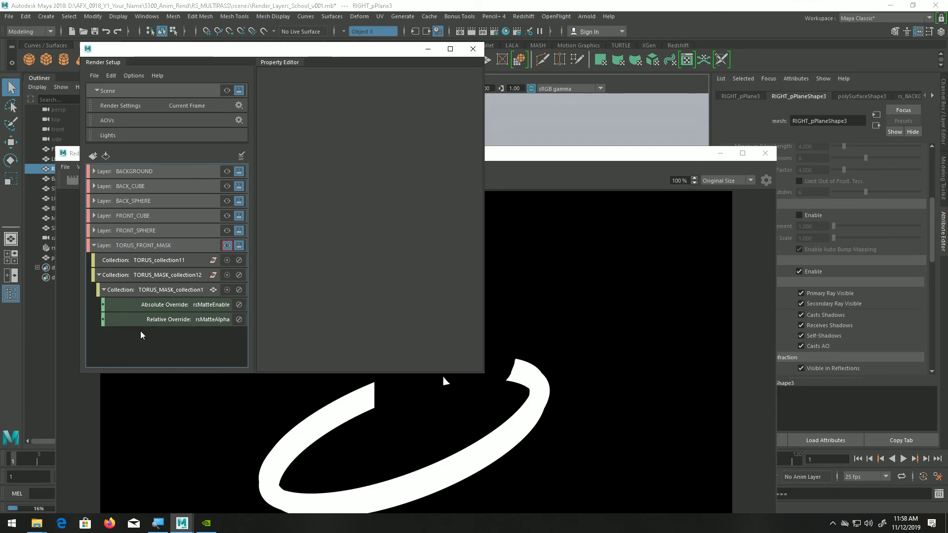
# Collapse the TORUS_FRONT_MASK layer and create a new render layer named TORUS_UNMASKED
pyautogui.click(94, 246)
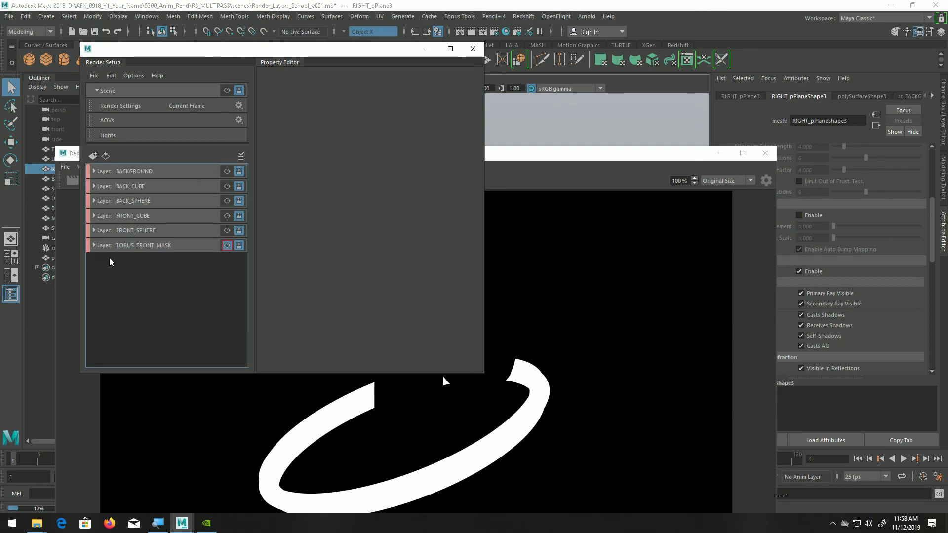
pyautogui.click(93, 156)
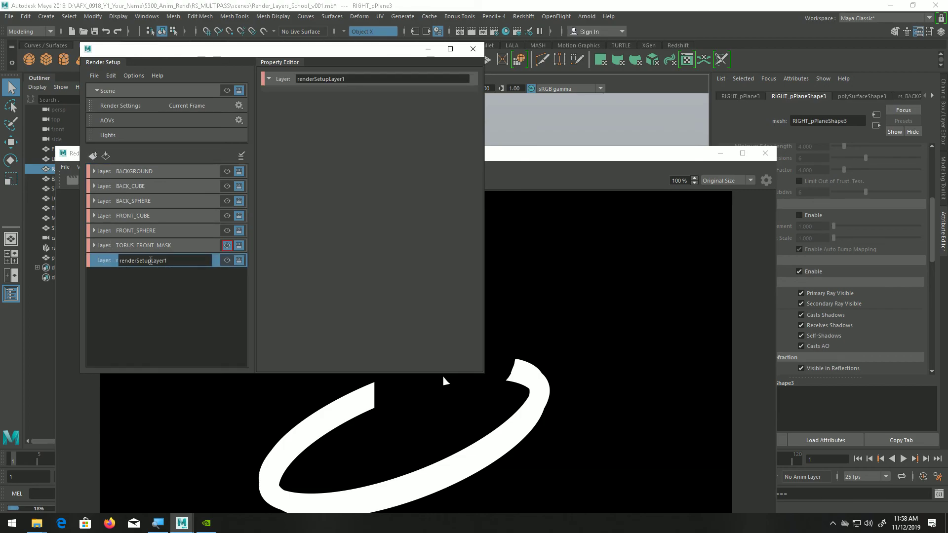
pyautogui.doubleClick(179, 262)
pyautogui.write('TORUS_U')
pyautogui.write('NMASKED')
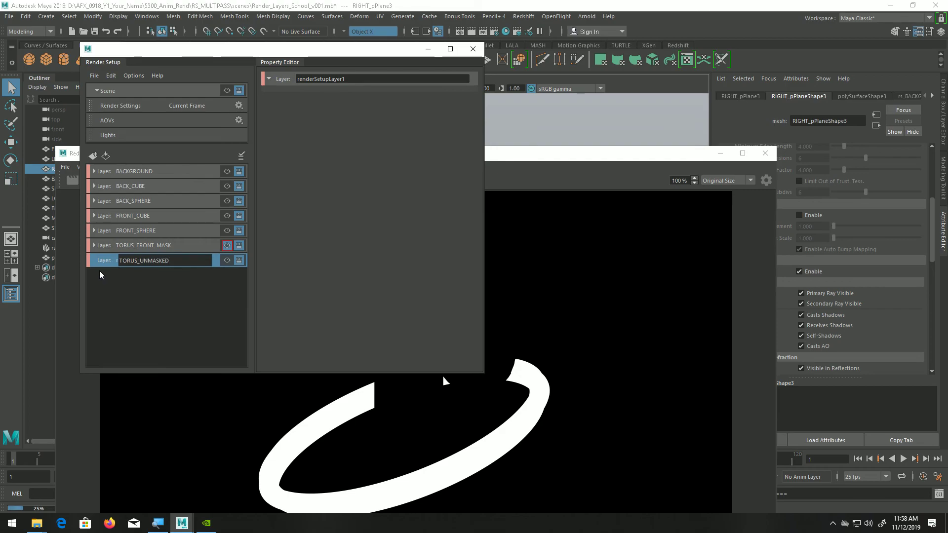
pyautogui.press('Return')
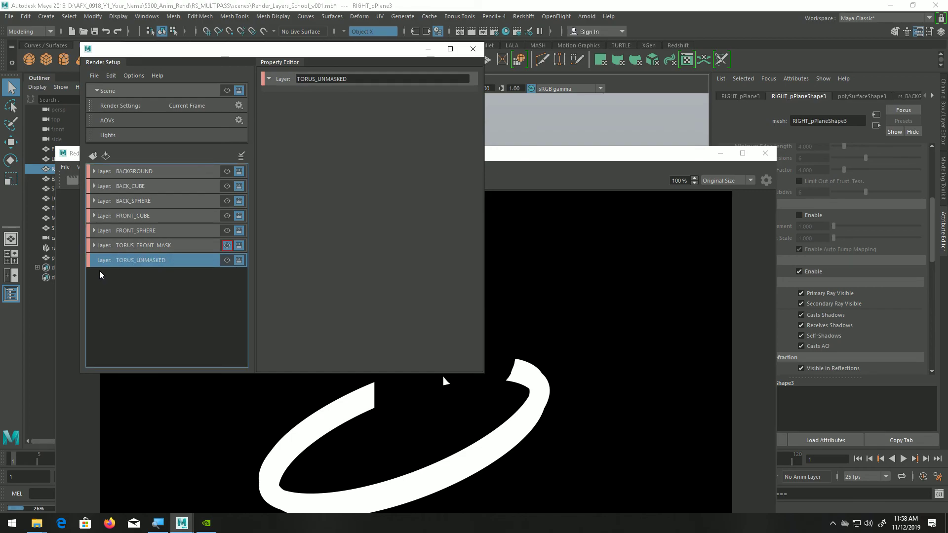
# Create a collection named TORUS_UNMASKED_collection13 in the TORUS_UNMASKED layer and add pTorus1 to it
pyautogui.click(51, 258)
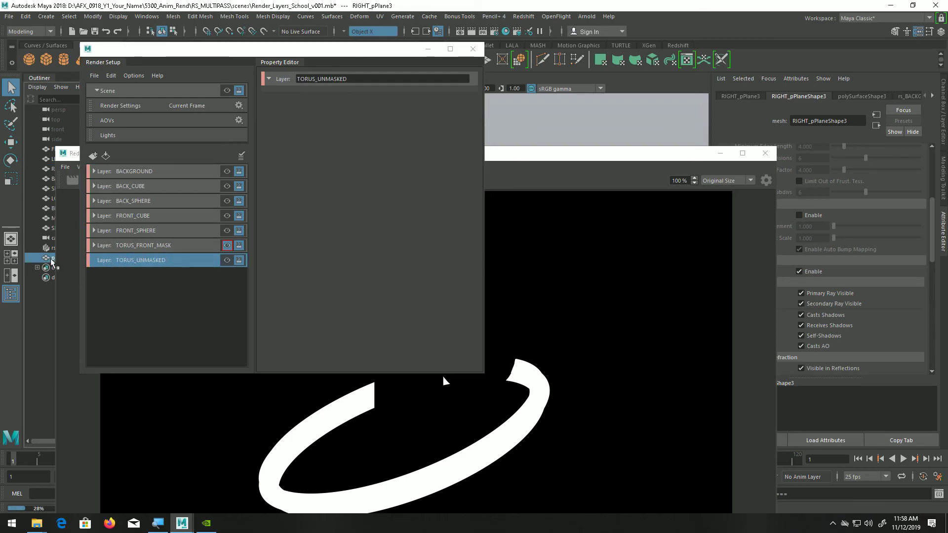
pyautogui.rightClick(145, 260)
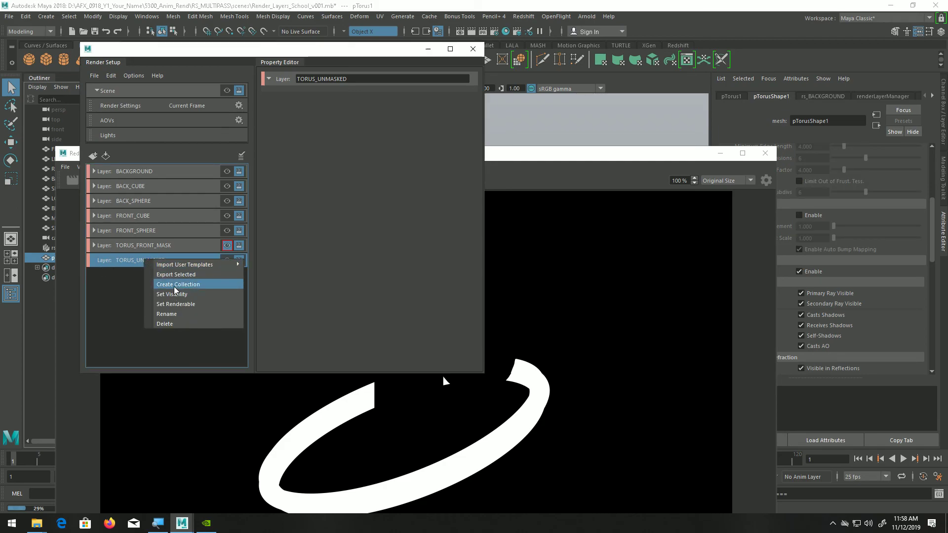
pyautogui.click(176, 284)
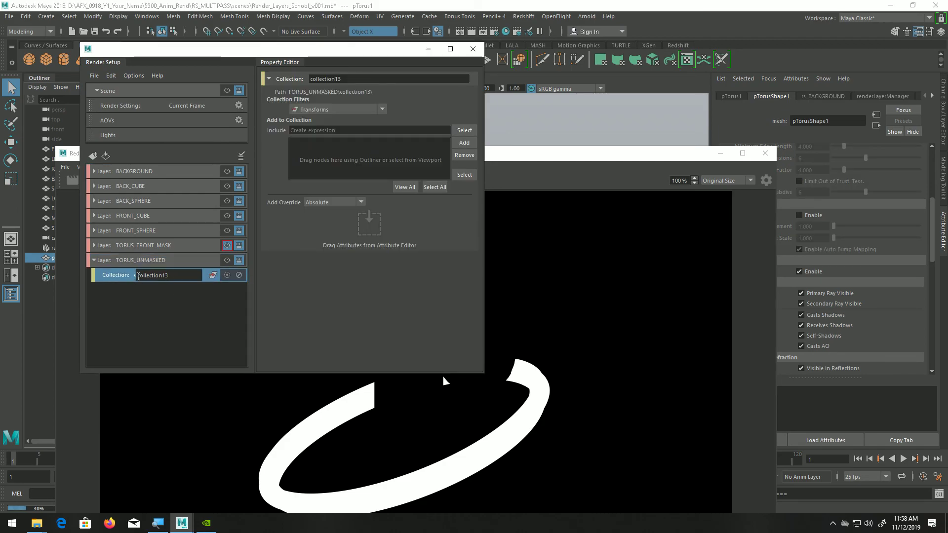
pyautogui.write('TORUS_UNMASKED_colle')
pyautogui.press('Return')
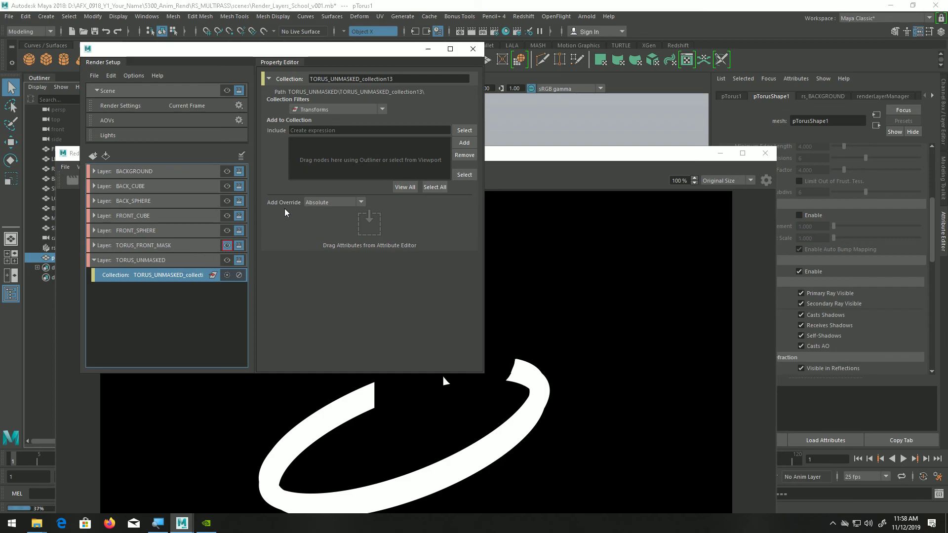
pyautogui.click(465, 144)
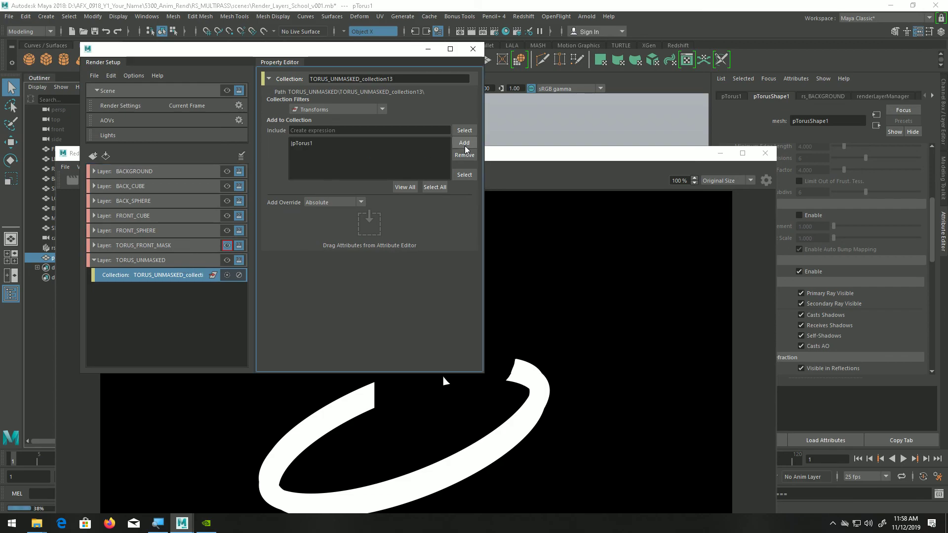
# Make TORUS_UNMASKED the visible layer and check the torus in the RGB render
pyautogui.click(226, 260)
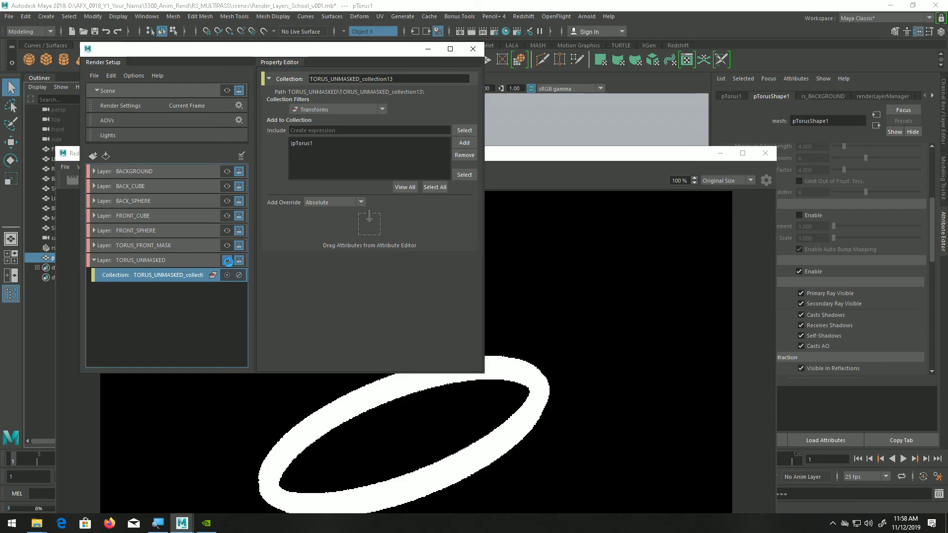
pyautogui.click(545, 160)
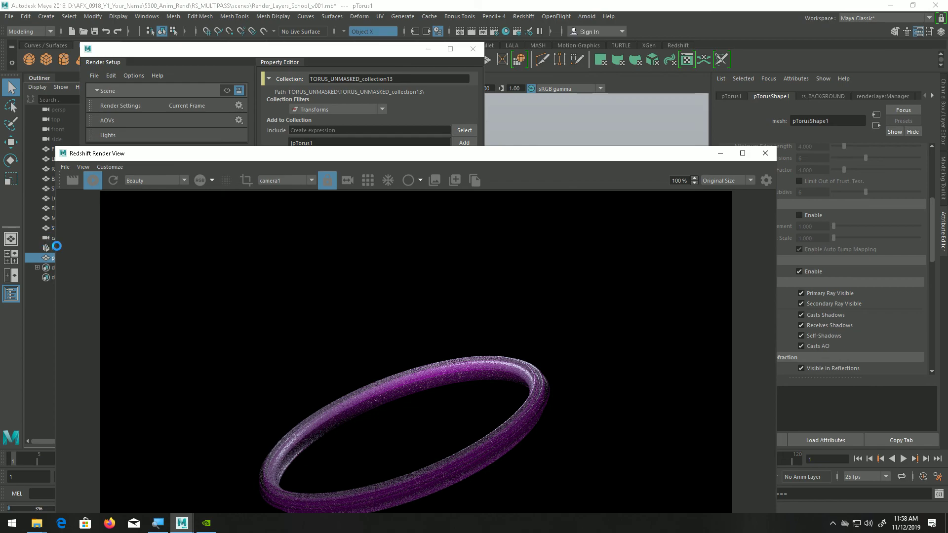
pyautogui.click(229, 63)
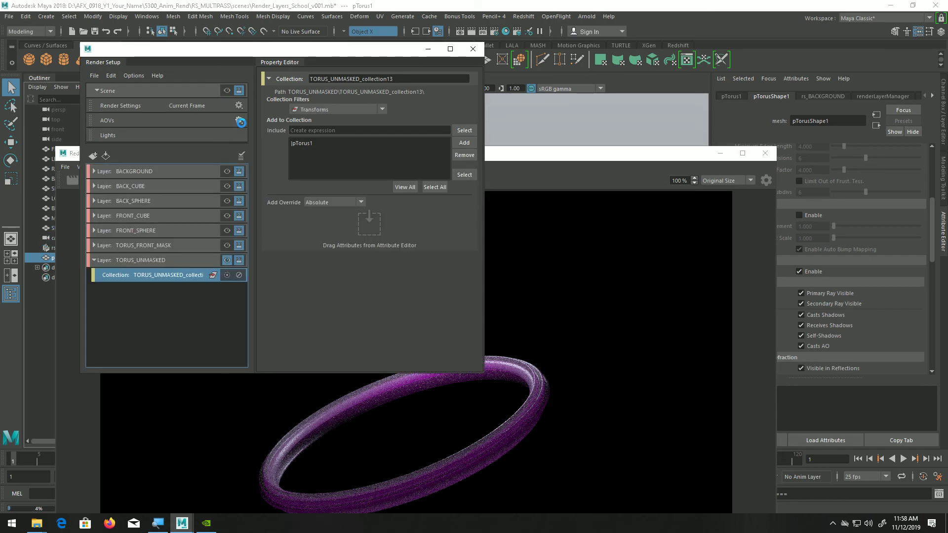
# Create a second collection in the TORUS_UNMASKED layer and name it FRONT_SPHERE_ENV_collection14
pyautogui.rightClick(174, 258)
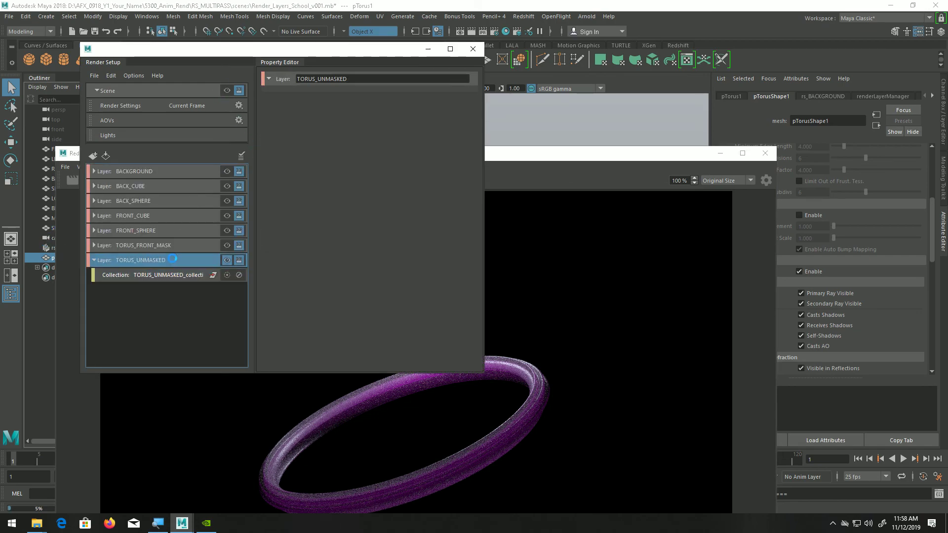
pyautogui.click(203, 281)
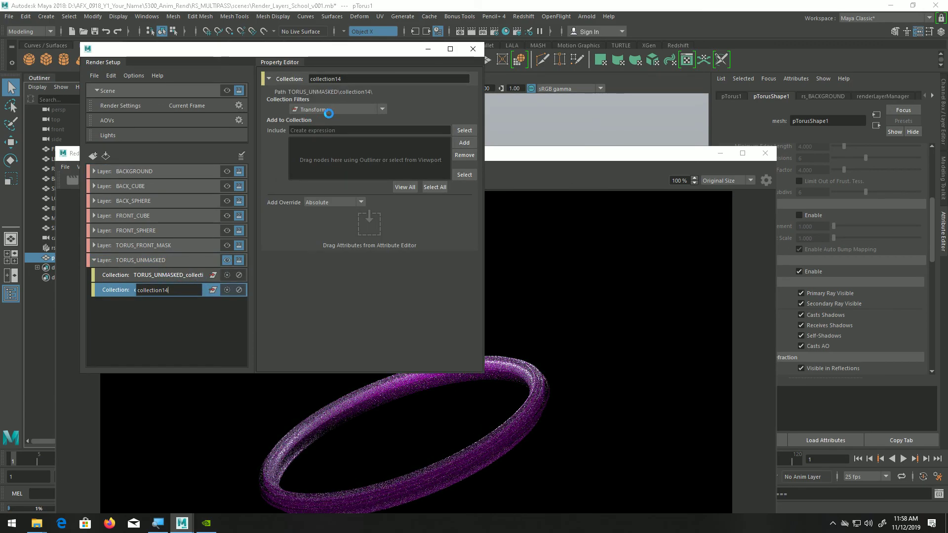
pyautogui.click(336, 79)
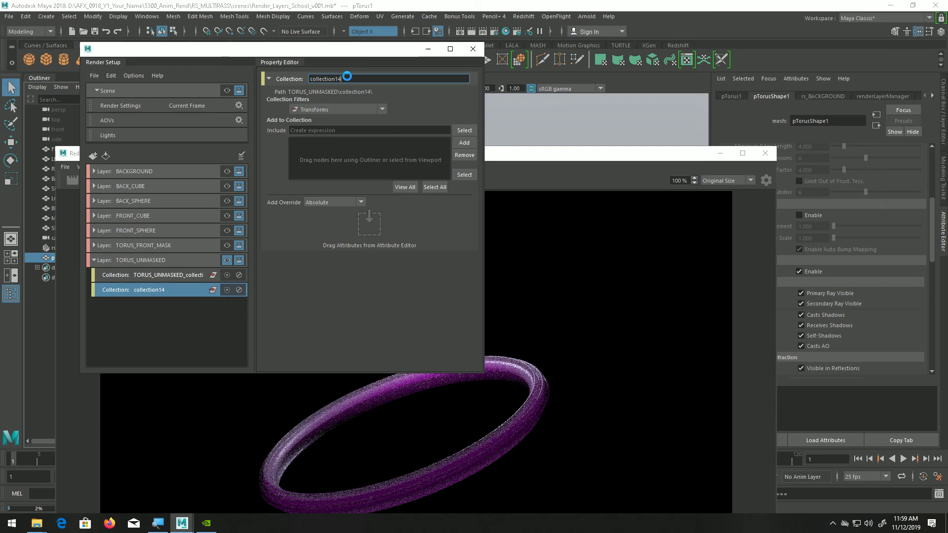
pyautogui.click(167, 275)
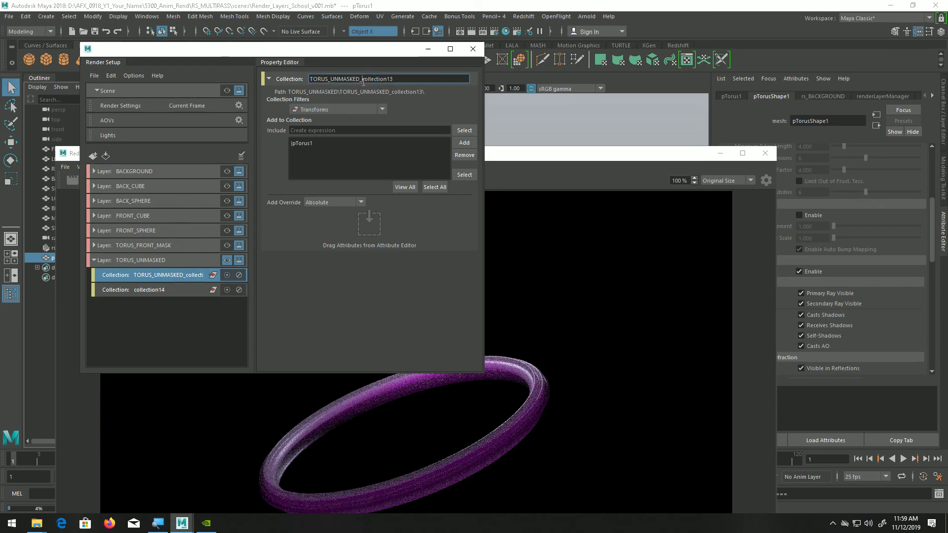
pyautogui.moveTo(363, 82); pyautogui.dragTo(307, 82)
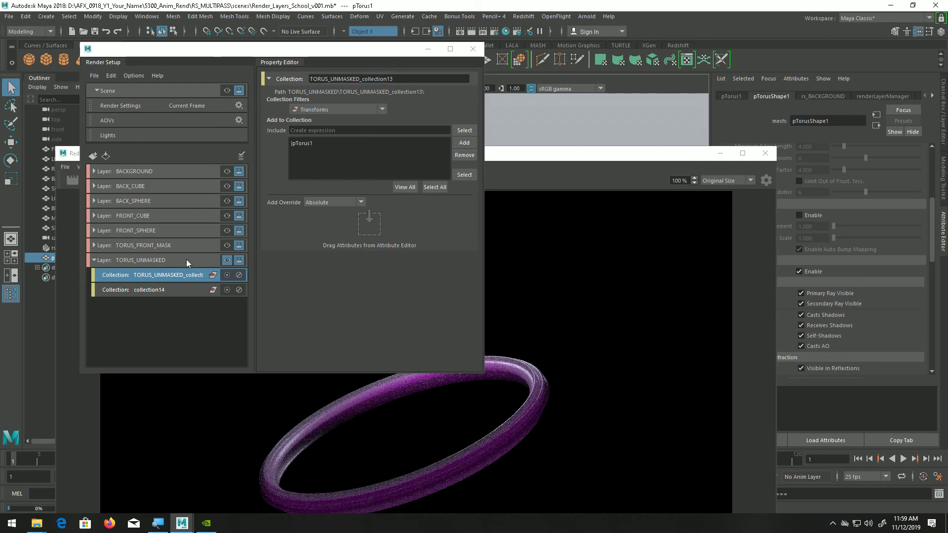
pyautogui.click(159, 289)
pyautogui.click(310, 79)
pyautogui.write('FRONT_SPHERE_E')
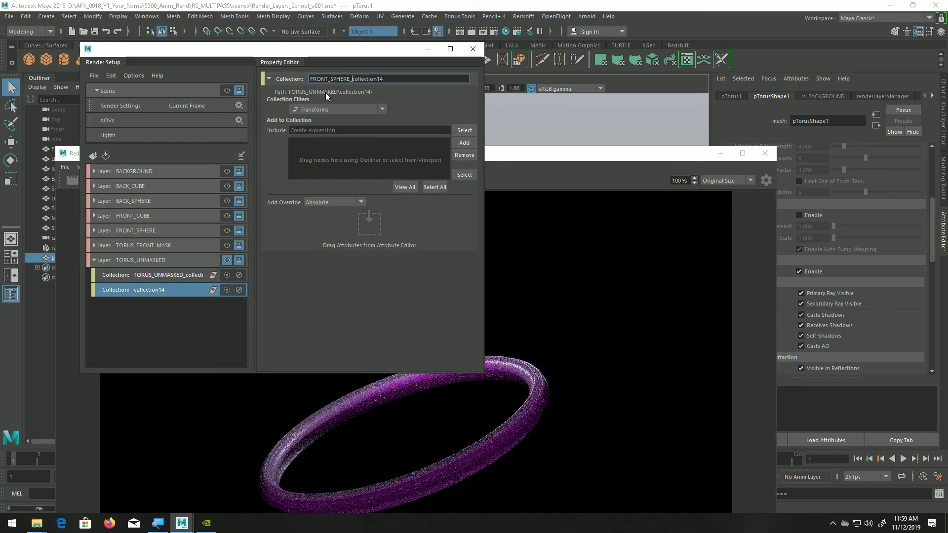
pyautogui.write('NV_')
pyautogui.press('Return')
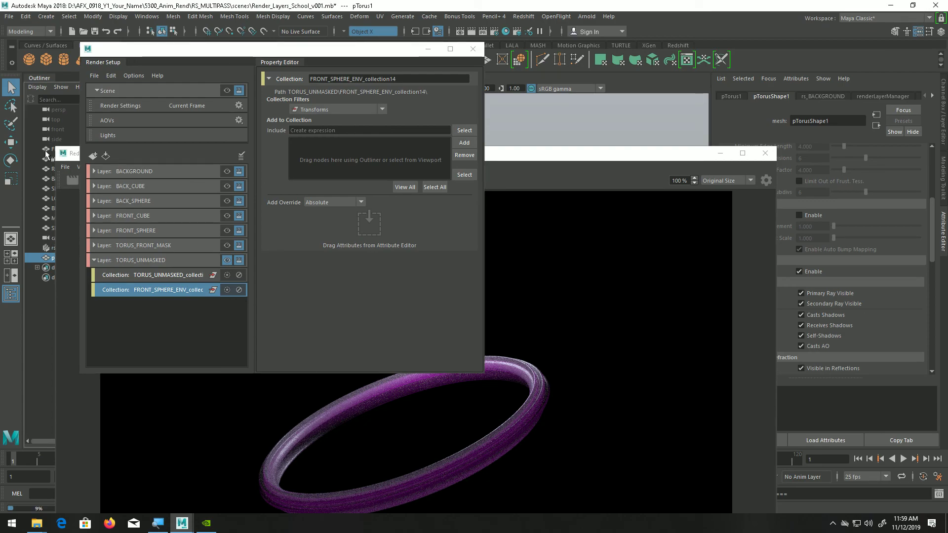
# Add all scene objects from FLOOR_pPlane1 through SMALL_pSphere2 to FRONT_SPHERE_ENV_collection14
pyautogui.moveTo(529, 154); pyautogui.dragTo(620, 150)
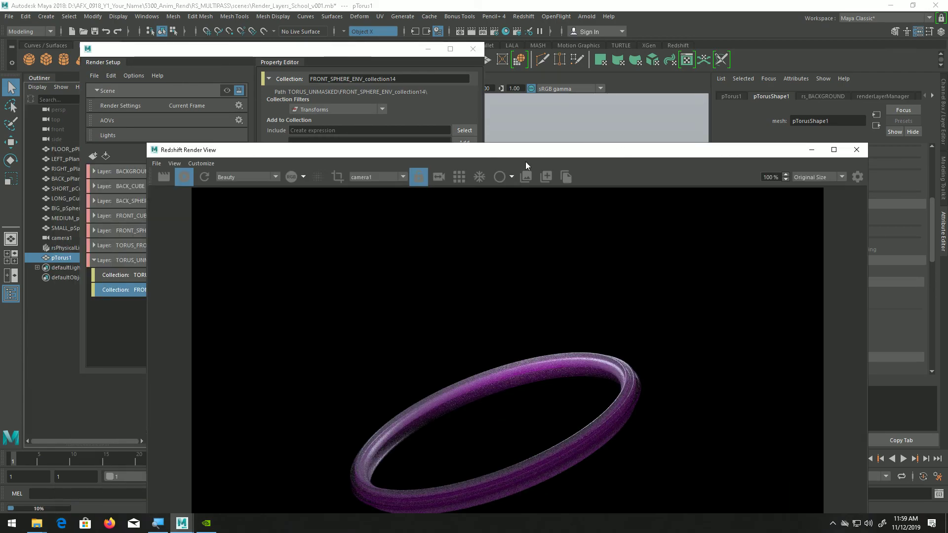
pyautogui.click(64, 149)
pyautogui.keyDown('shift'); pyautogui.click(60, 228); pyautogui.keyUp('shift')
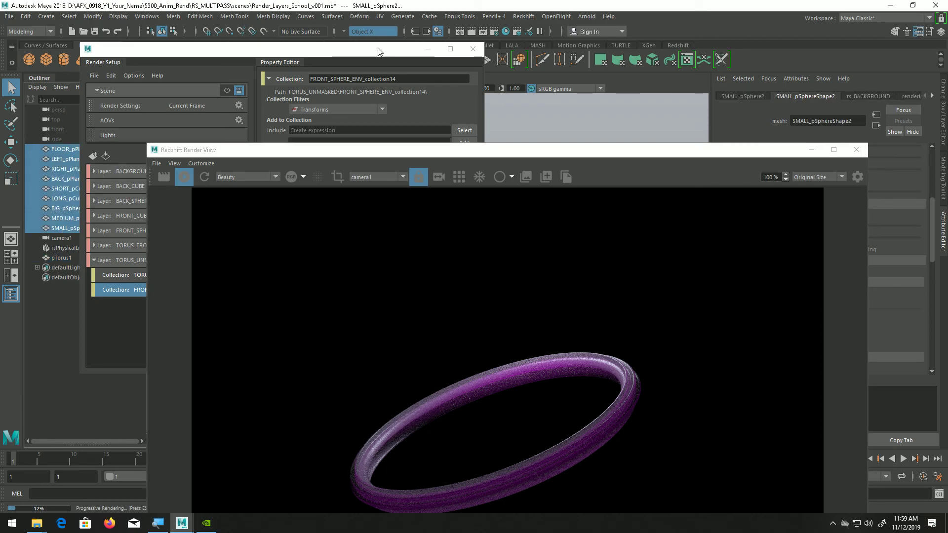
pyautogui.click(383, 55)
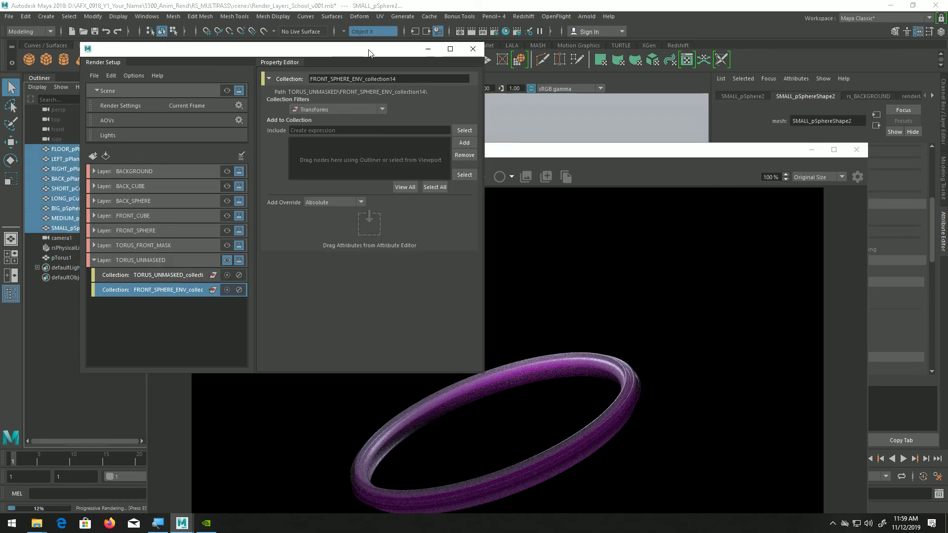
pyautogui.click(461, 145)
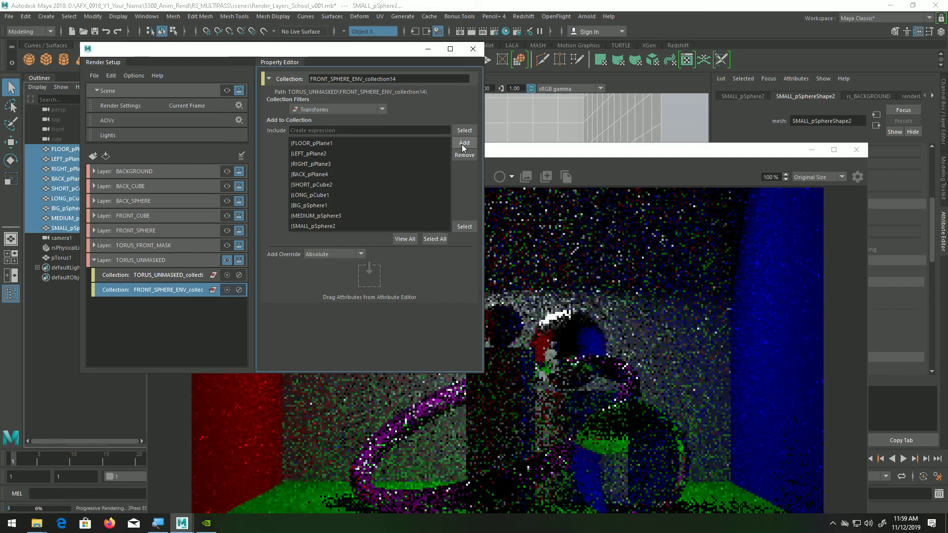
# Create an absolute override for Primary Ray Visible on FRONT_SPHERE_ENV_collection14 and turn that visibility off
pyautogui.moveTo(773, 157); pyautogui.dragTo(606, 324)
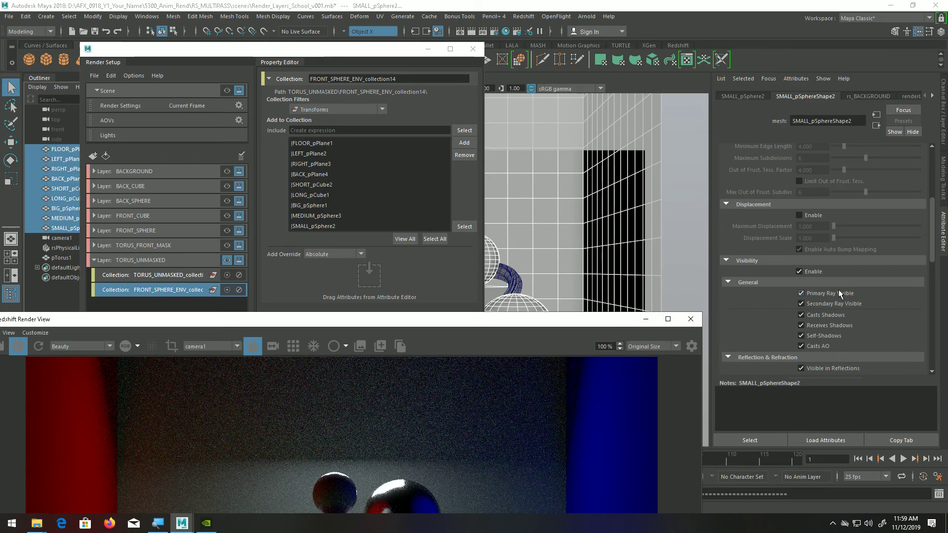
pyautogui.moveTo(826, 292); pyautogui.dragTo(375, 286)
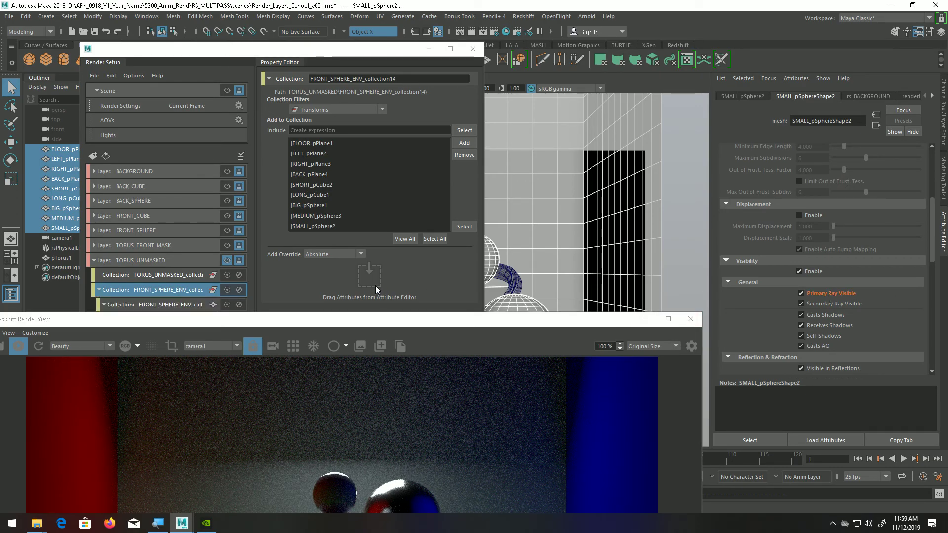
pyautogui.click(801, 293)
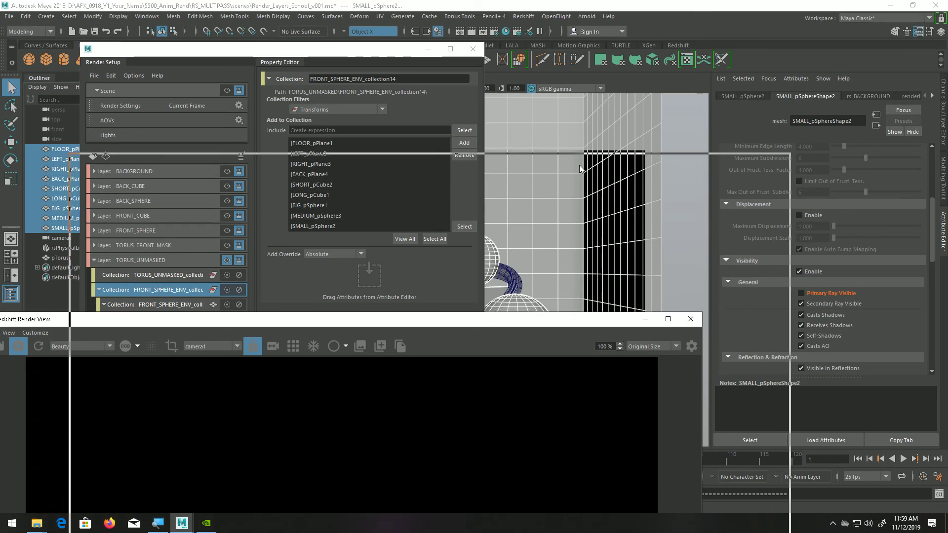
# Check the TORUS_UNMASKED render and compare it with the TORUS_FRONT_MASK layer, leaving TORUS_UNMASKED visible
pyautogui.moveTo(580, 169); pyautogui.dragTo(573, 159)
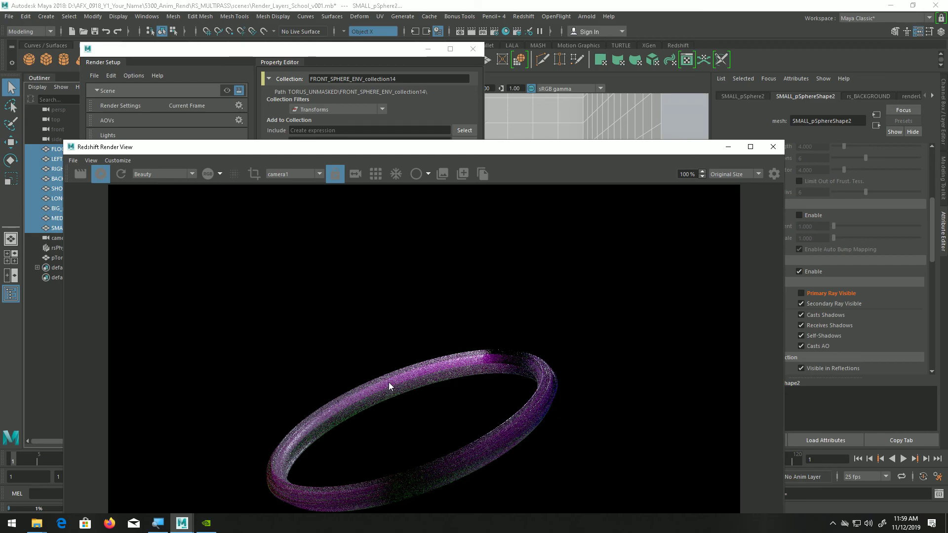
pyautogui.click(329, 81)
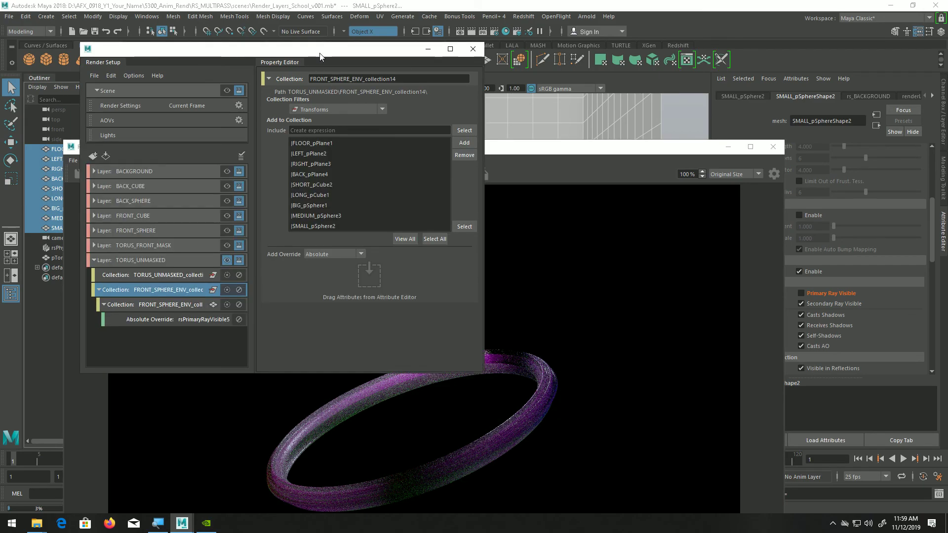
pyautogui.click(227, 245)
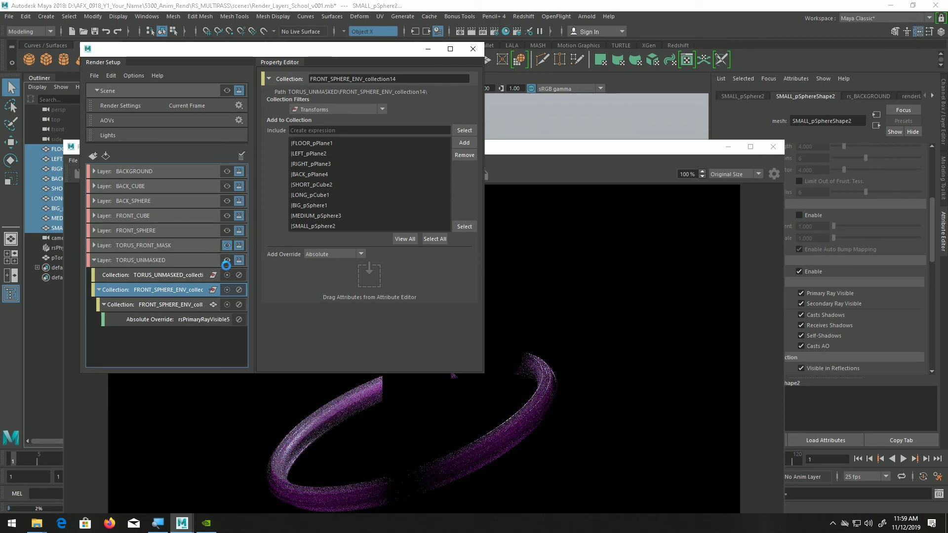
pyautogui.click(225, 260)
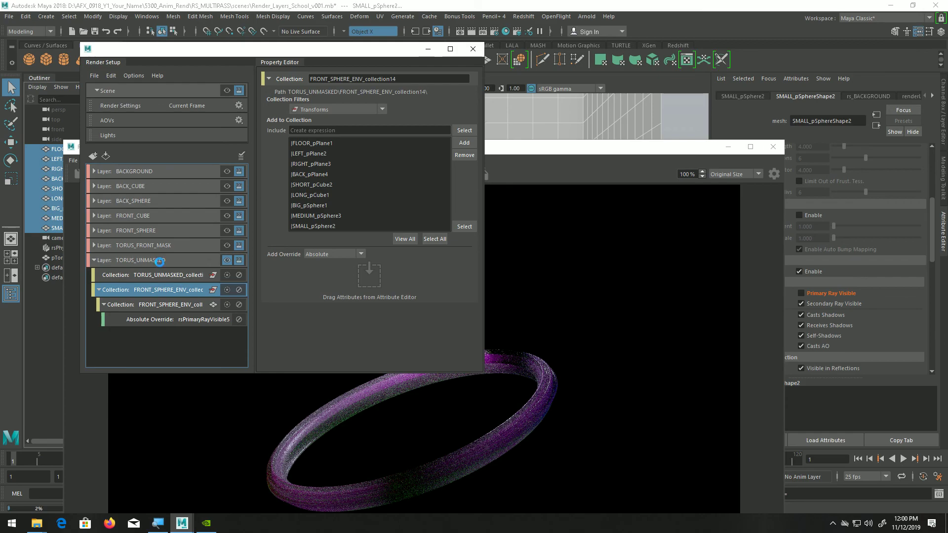
pyautogui.click(518, 155)
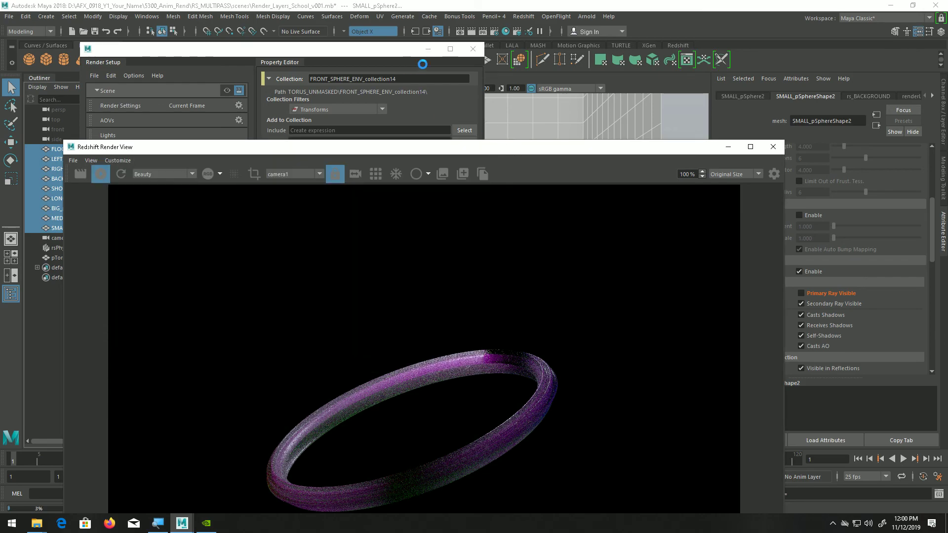
pyautogui.click(315, 53)
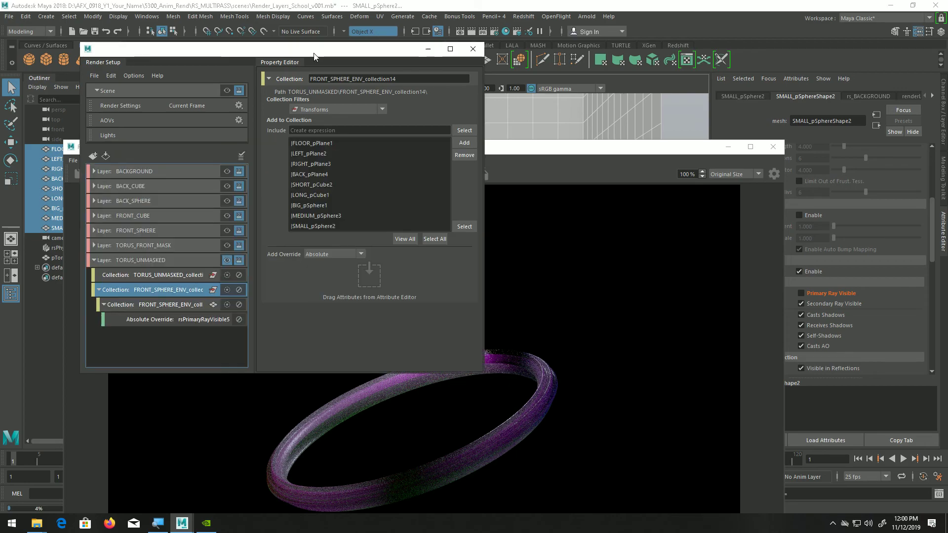
# Collapse the TORUS_UNMASKED layer and select the big front sphere in the viewport
pyautogui.click(94, 260)
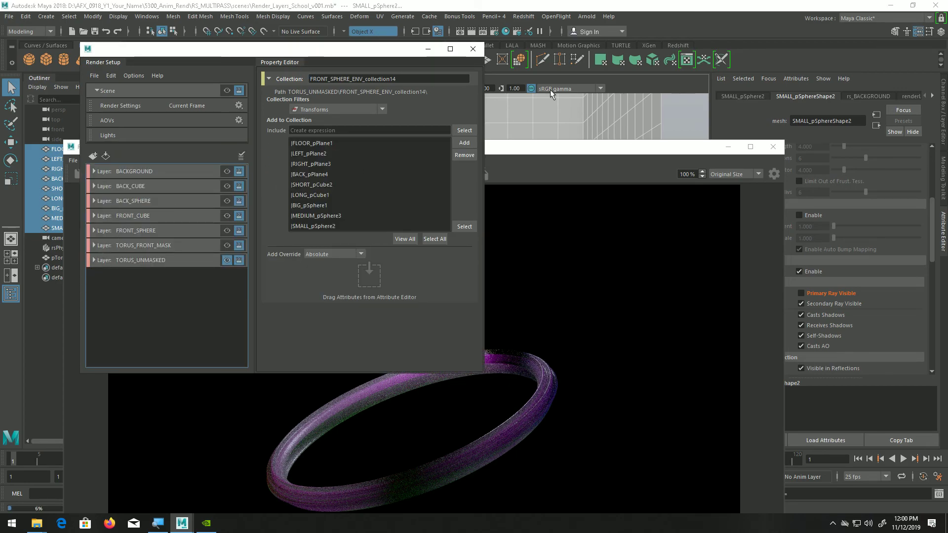
pyautogui.moveTo(734, 144); pyautogui.dragTo(619, 401)
pyautogui.click(535, 336)
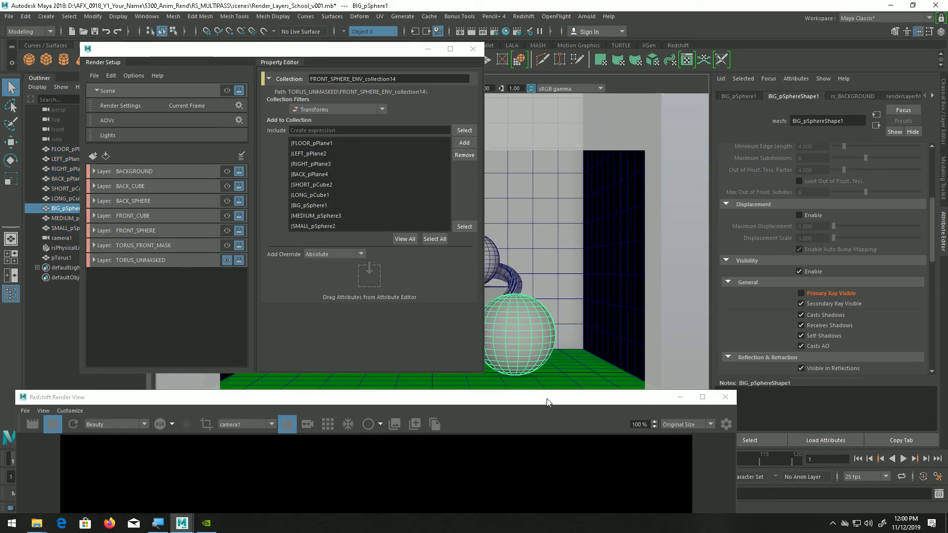
# Create a new render layer named BIG_SPHERE
pyautogui.moveTo(547, 403); pyautogui.dragTo(600, 120)
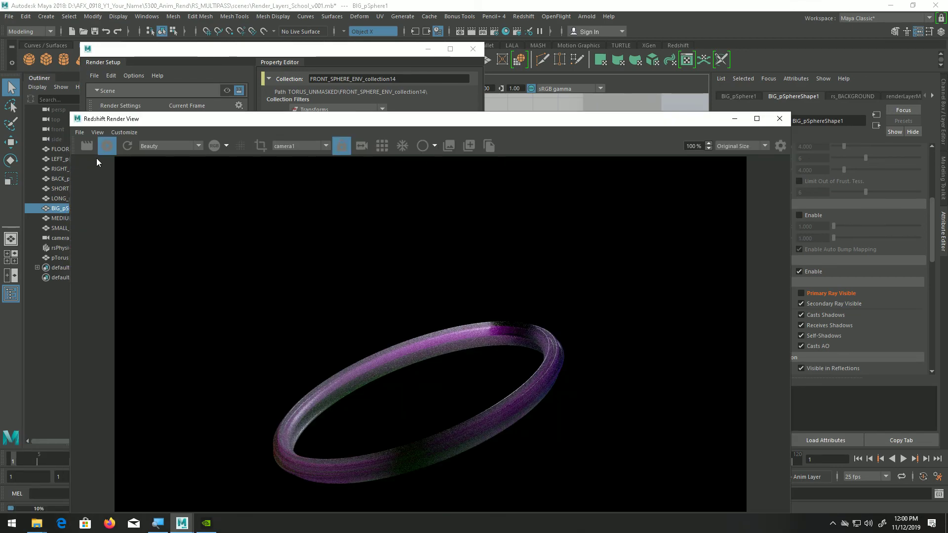
pyautogui.click(199, 54)
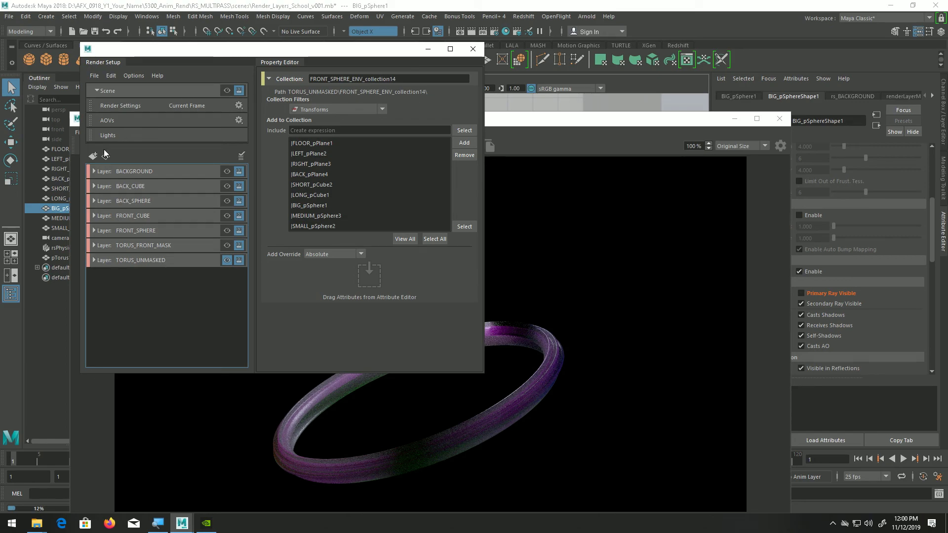
pyautogui.click(93, 156)
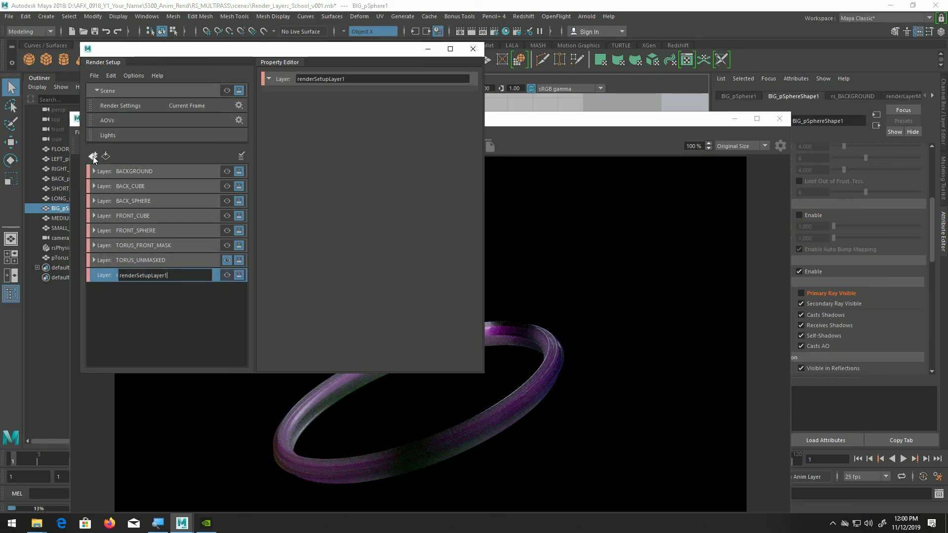
pyautogui.doubleClick(168, 275)
pyautogui.write('BI')
pyautogui.press('Return')
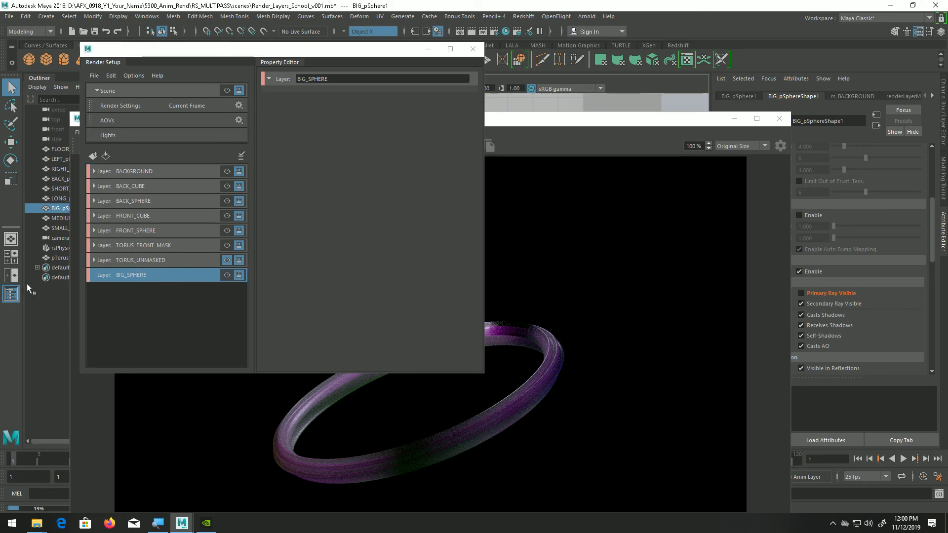
# Create a collection named BIG_SPHERE_collection15 in the BIG_SPHERE layer and add BIG_pSphere1 to it
pyautogui.moveTo(555, 120); pyautogui.dragTo(540, 405)
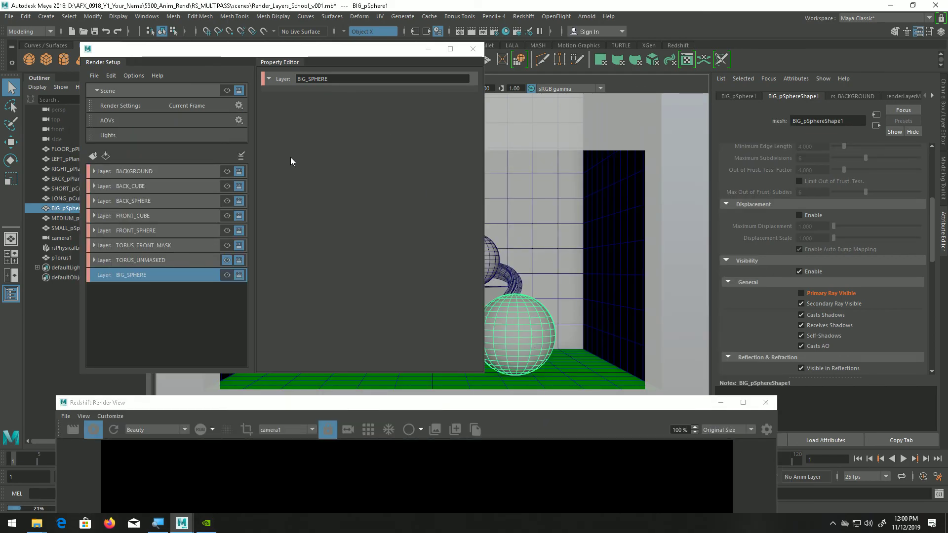
pyautogui.rightClick(148, 274)
pyautogui.click(191, 299)
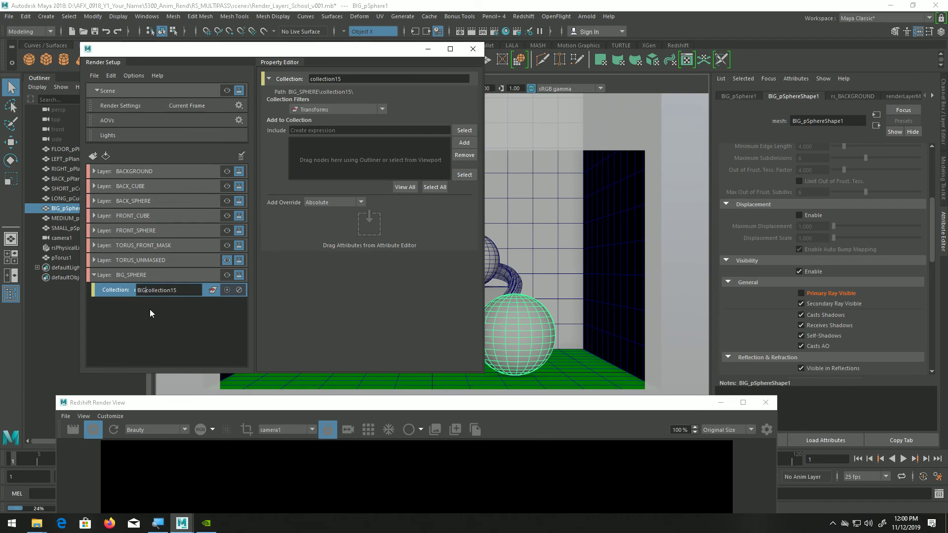
pyautogui.write('BIG_SPHERE_C')
pyautogui.press('BackSpace')
pyautogui.press('Return')
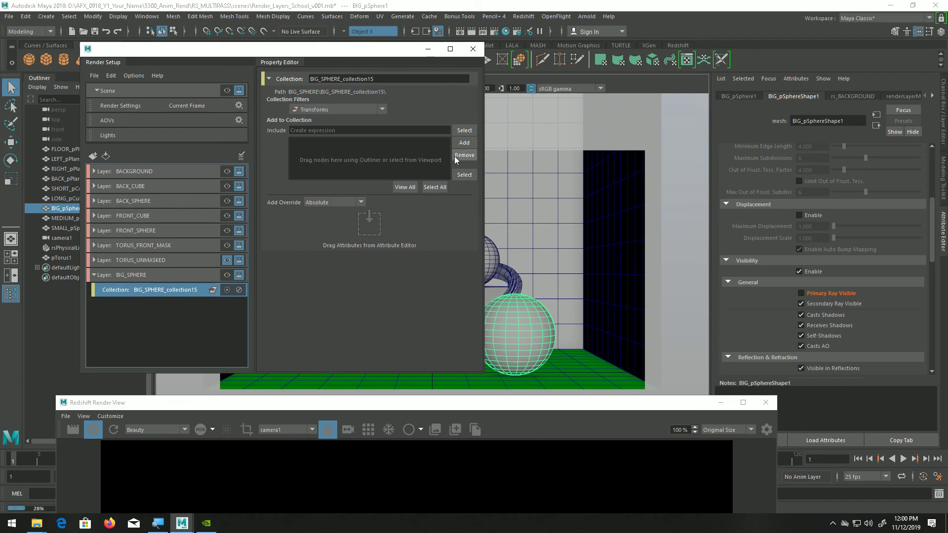
pyautogui.click(461, 144)
# Make BIG_SPHERE the visible layer and examine the sphere's alpha channel in the render
pyautogui.click(226, 274)
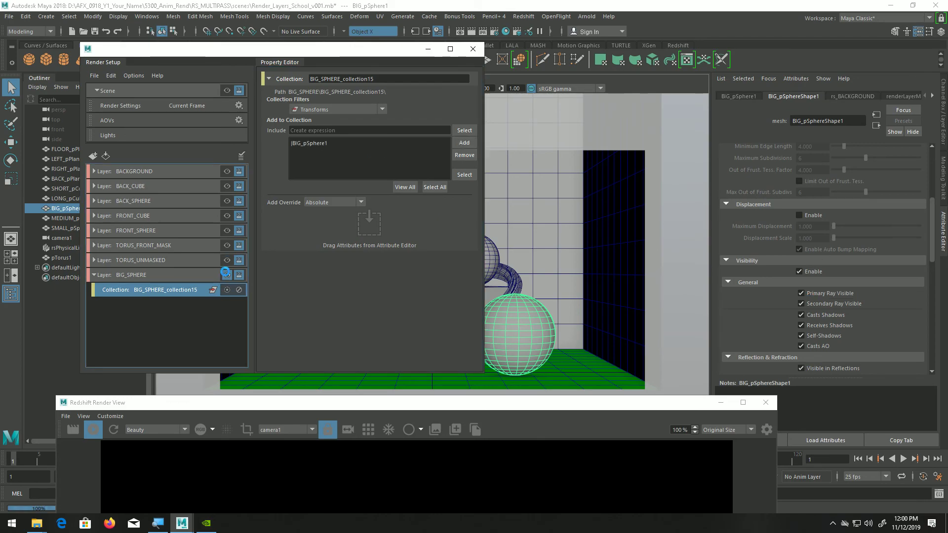
pyautogui.moveTo(364, 409); pyautogui.dragTo(499, 65)
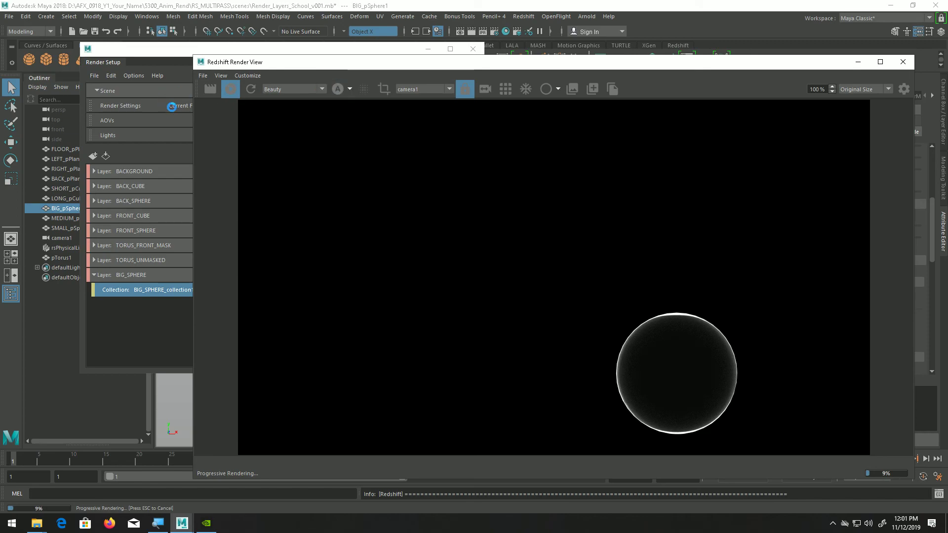
# Make the master Scene layer visible, switch the render display to RGB and refresh the render
pyautogui.click(173, 105)
pyautogui.click(227, 90)
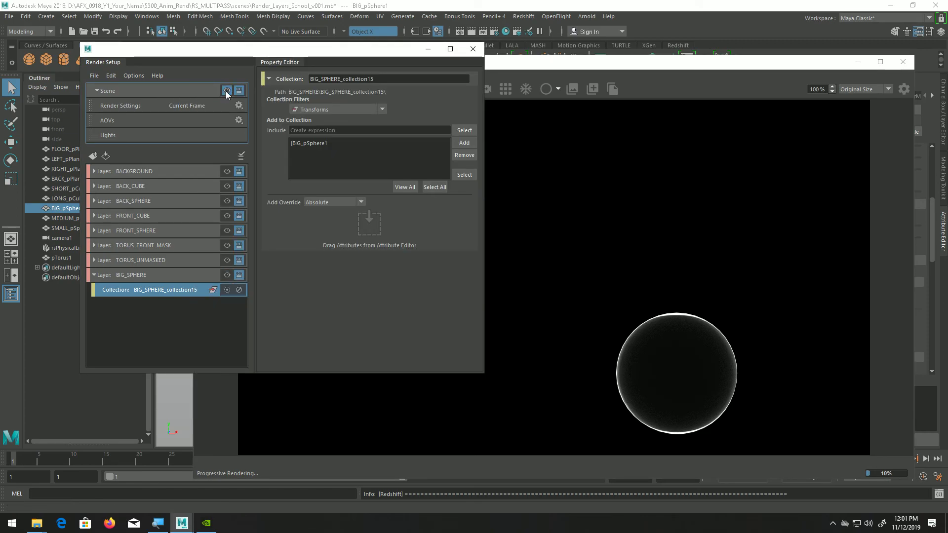
pyautogui.click(520, 67)
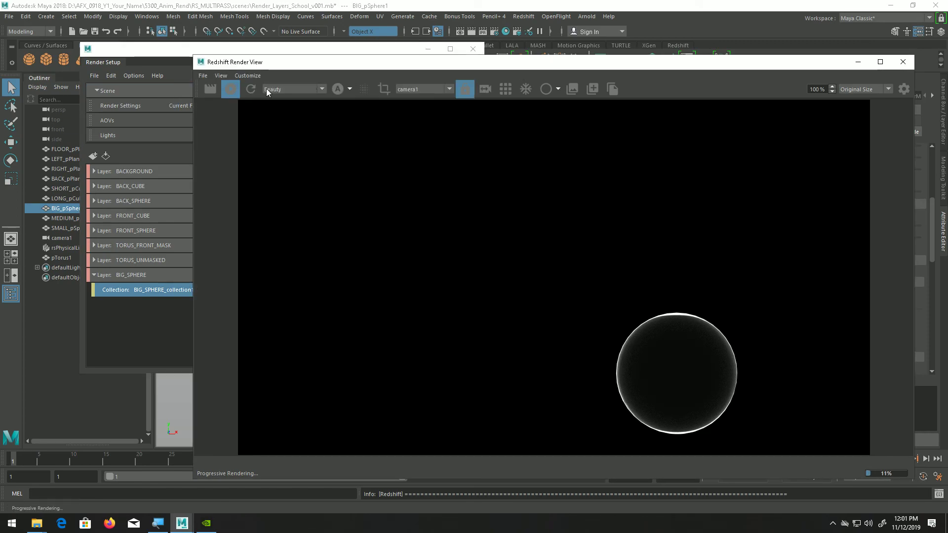
pyautogui.click(339, 84)
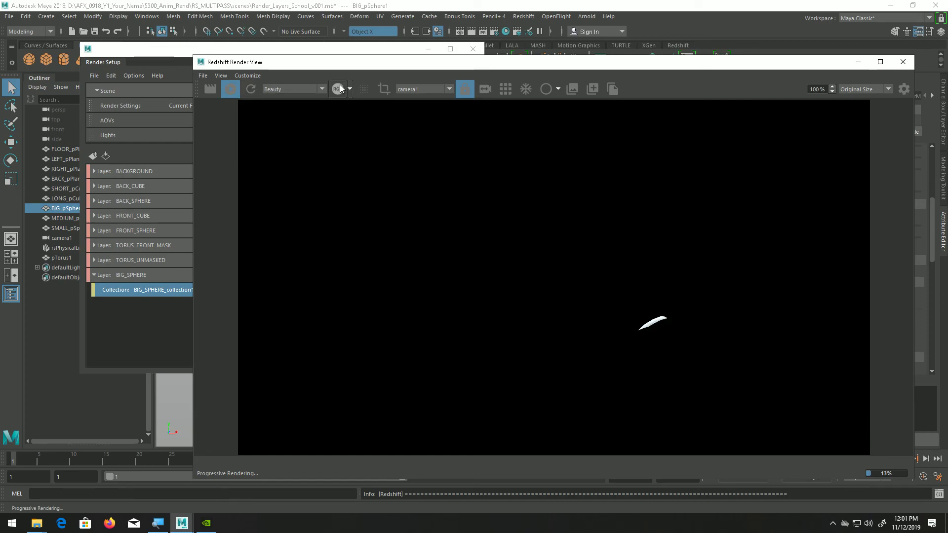
pyautogui.click(175, 90)
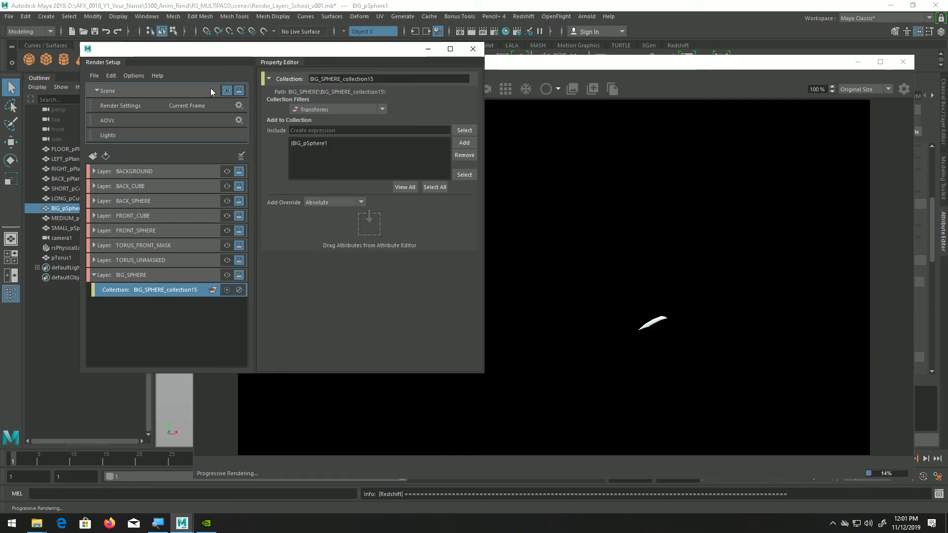
pyautogui.click(524, 68)
pyautogui.click(173, 92)
pyautogui.click(517, 67)
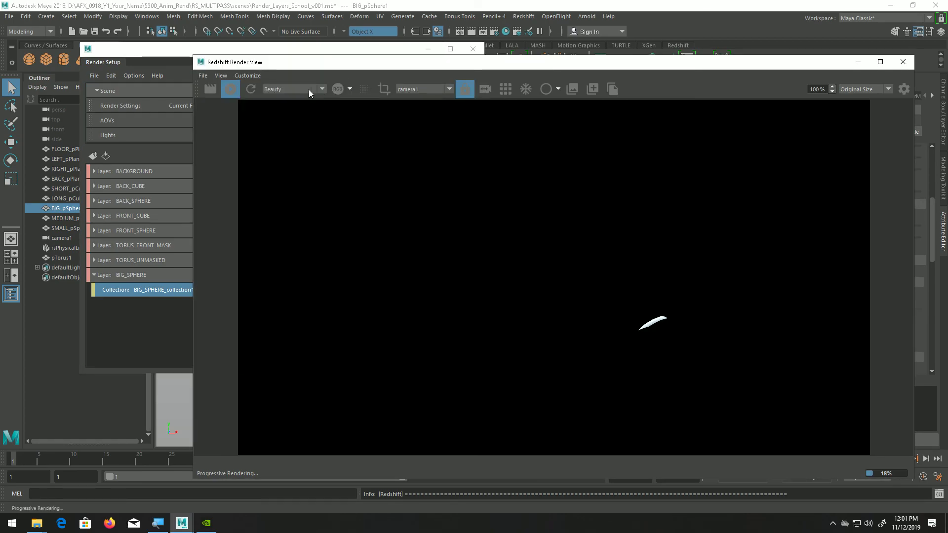
pyautogui.click(255, 90)
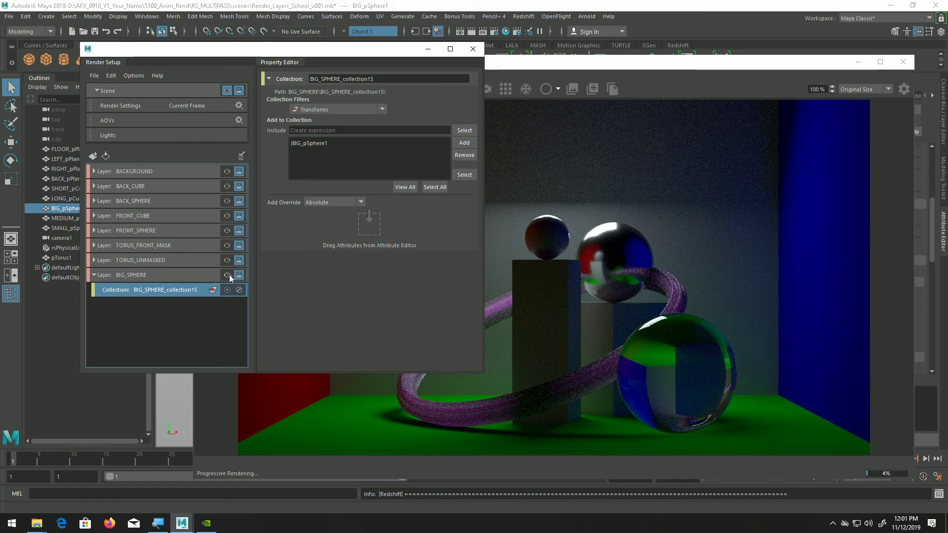
# Examine the full scene's alpha channel in the render, then return to the RGB display
pyautogui.click(576, 67)
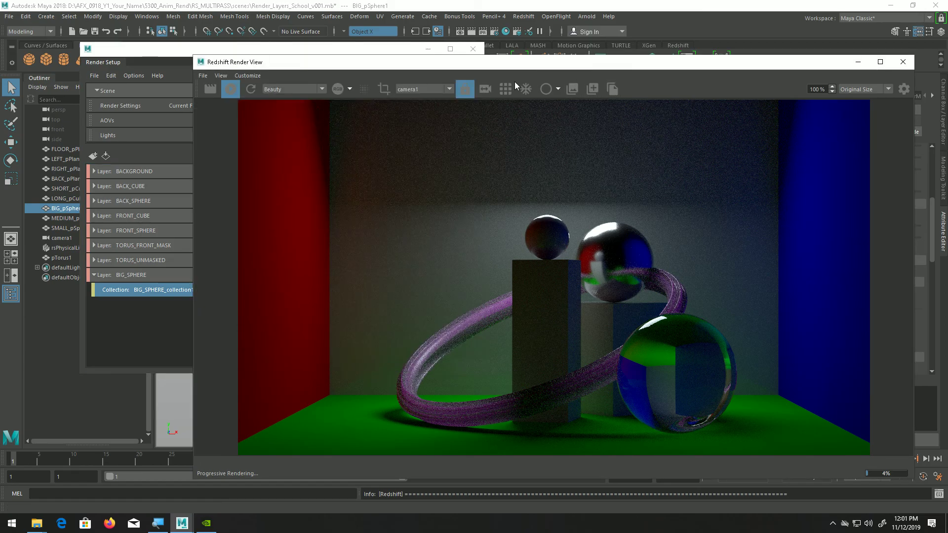
pyautogui.click(336, 91)
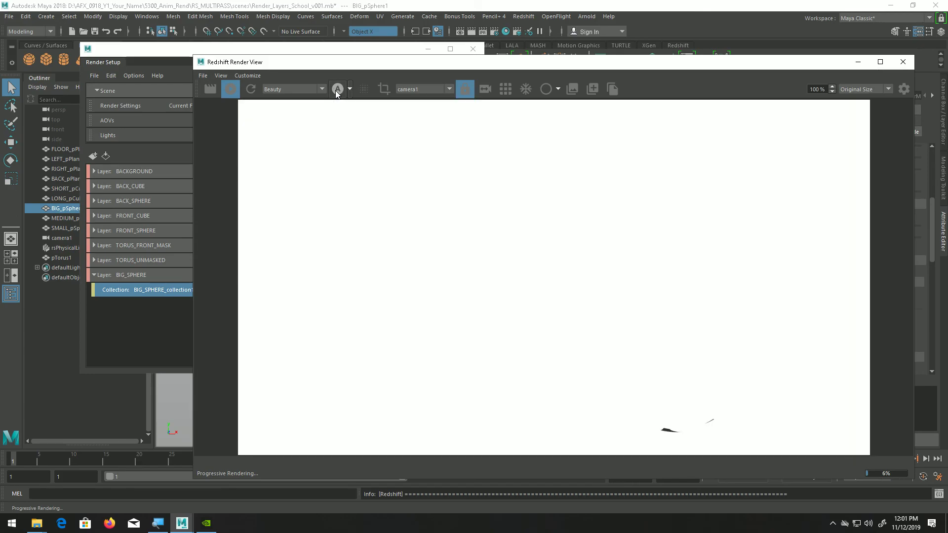
pyautogui.click(336, 91)
# Make BIG_SPHERE the visible layer again and re-render it to inspect the sphere's alpha channel
pyautogui.click(181, 275)
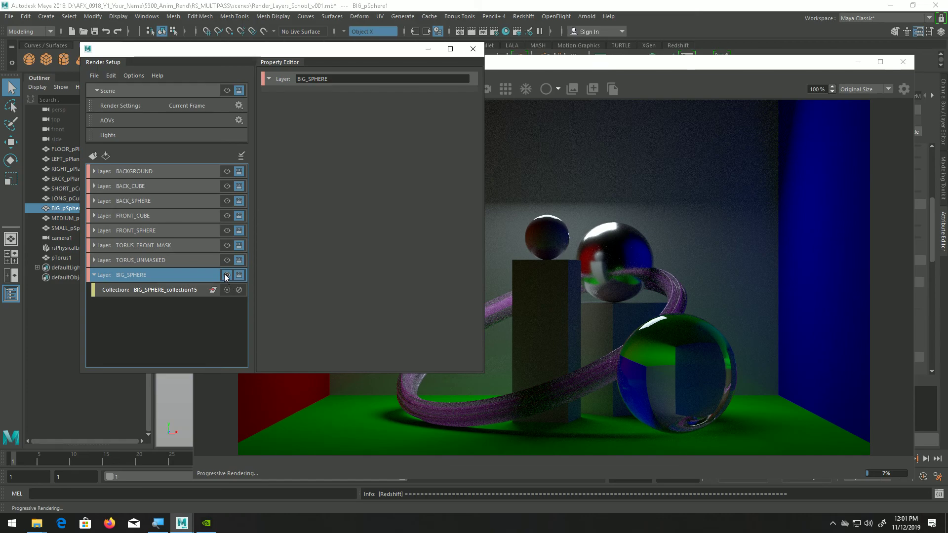
pyautogui.click(515, 67)
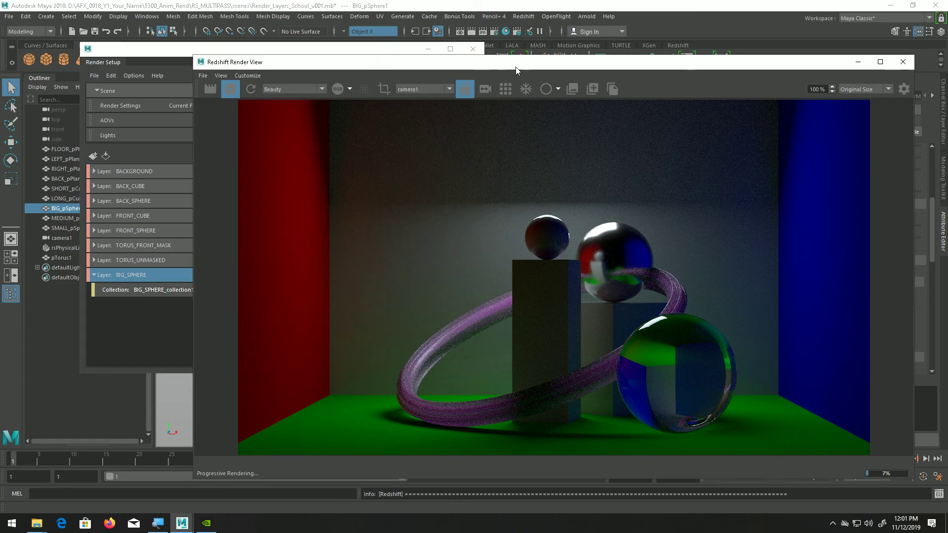
pyautogui.click(232, 90)
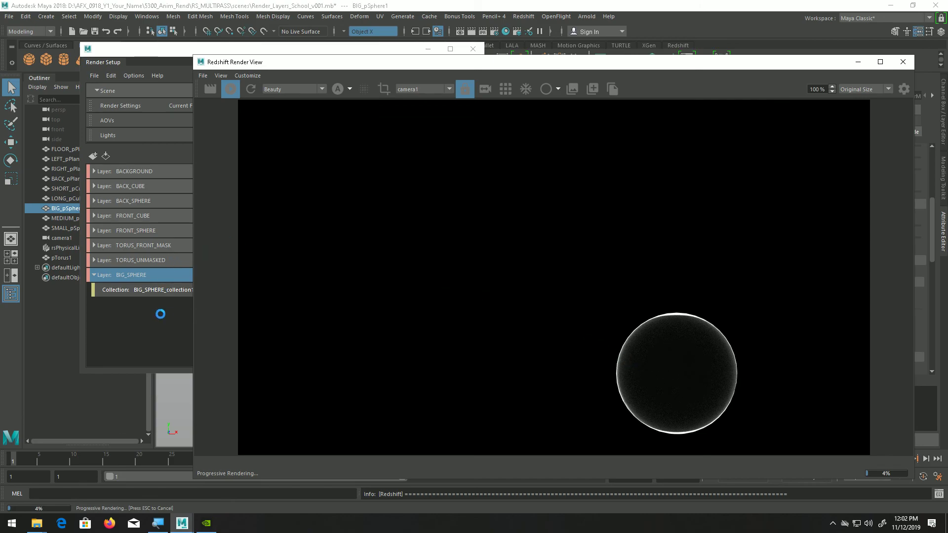
# Create a shader override on the BIG_SPHERE layer's collection and widen the Render Setup window to show its full settings
pyautogui.click(158, 275)
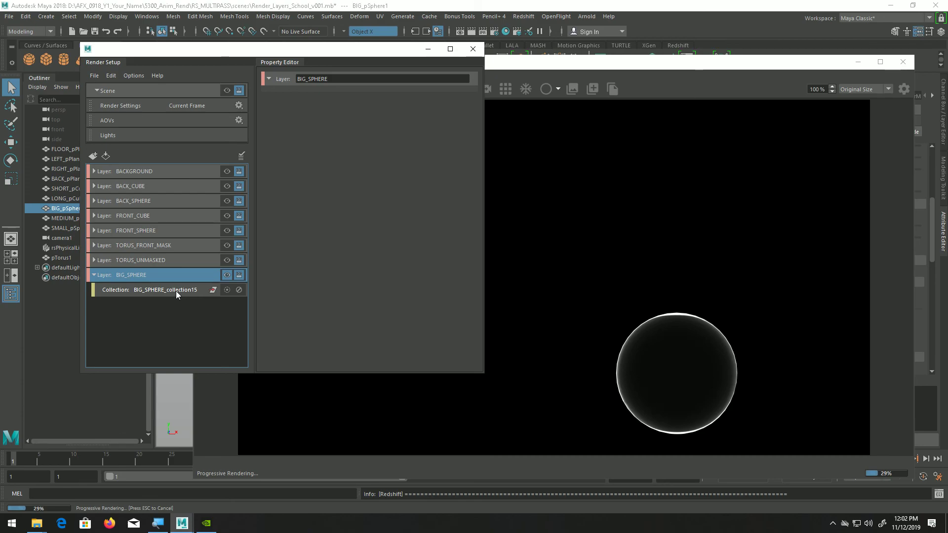
pyautogui.rightClick(179, 290)
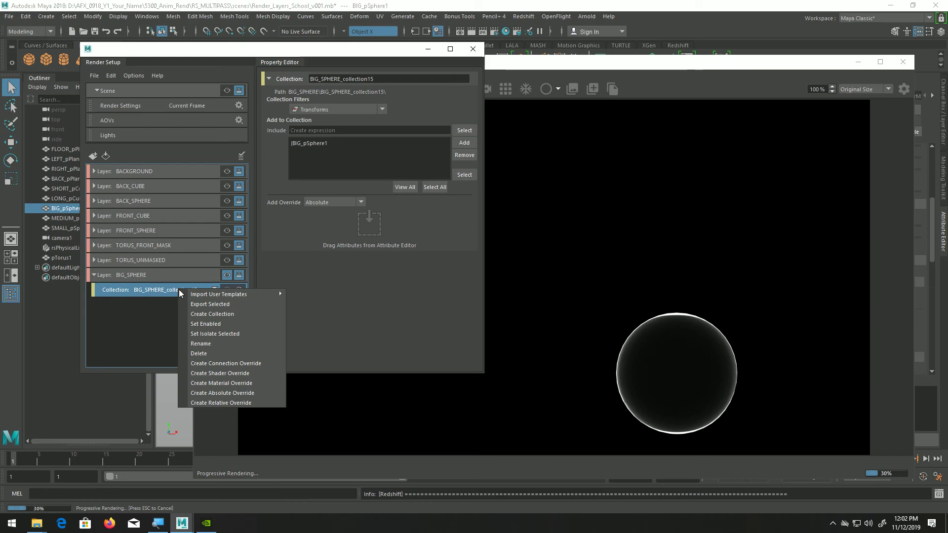
pyautogui.moveTo(182, 294)
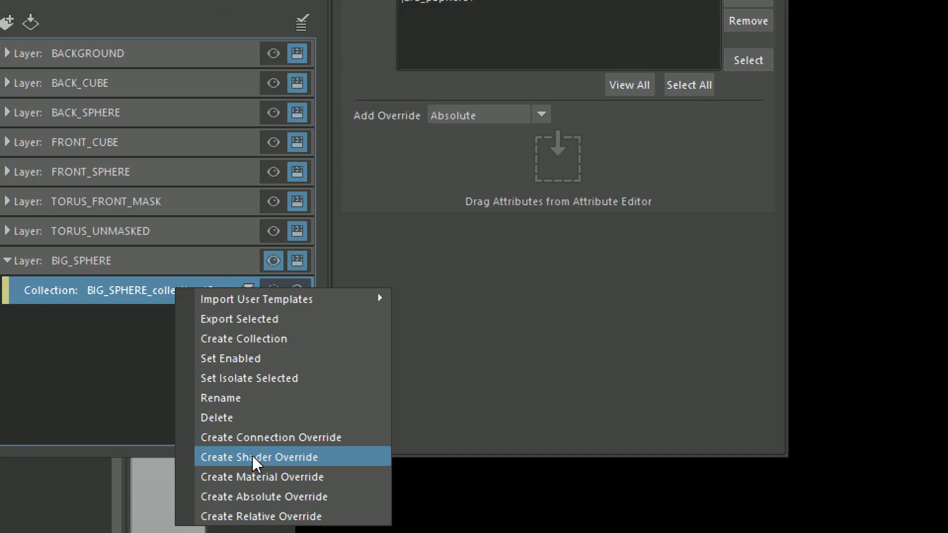
pyautogui.click(253, 455)
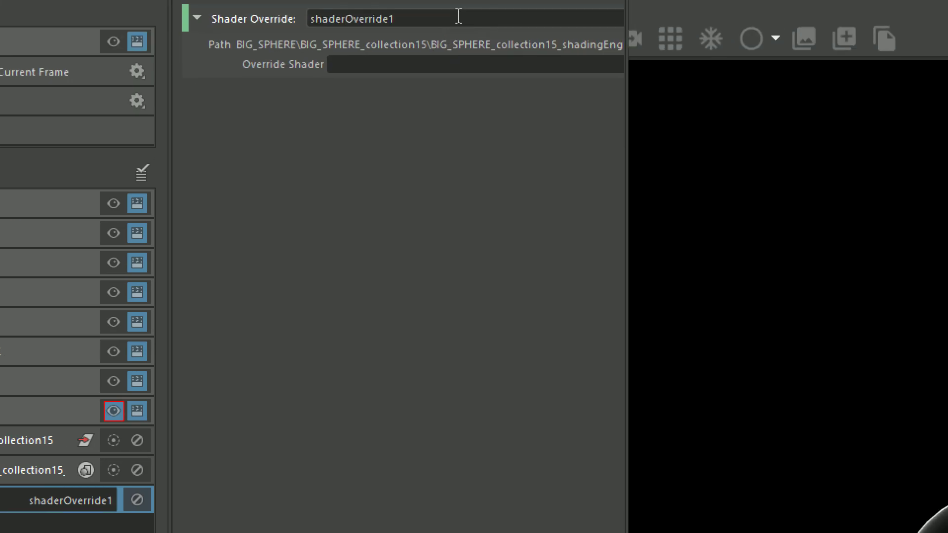
pyautogui.moveTo(632, 84); pyautogui.dragTo(685, 83)
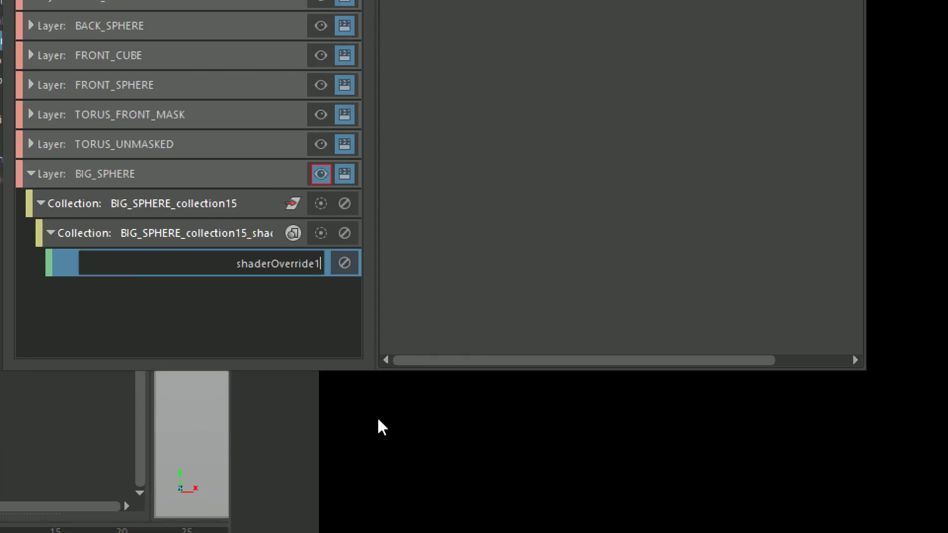
pyautogui.moveTo(441, 358); pyautogui.dragTo(629, 375)
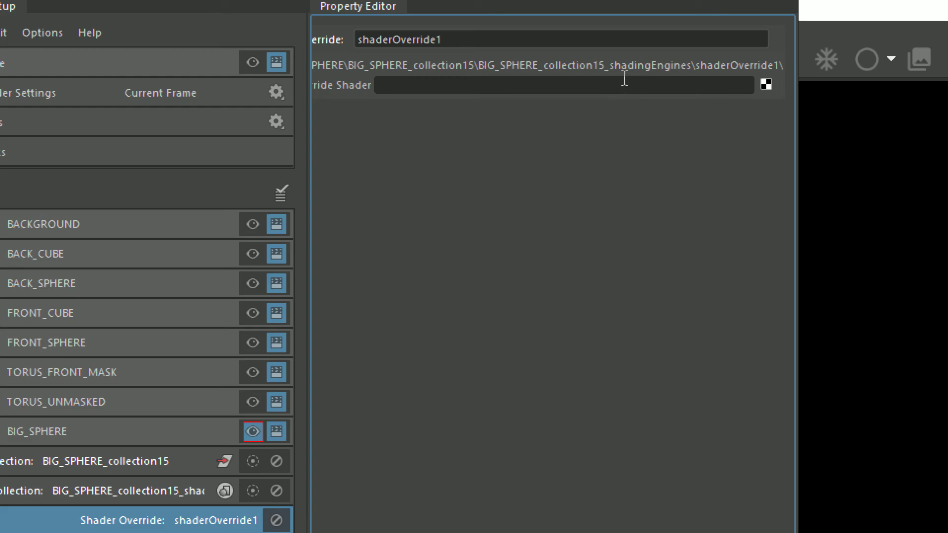
# Assign a new RedshiftSprite node as the override shader of shaderOverride1
pyautogui.click(766, 84)
pyautogui.moveTo(582, 245); pyautogui.dragTo(501, 42)
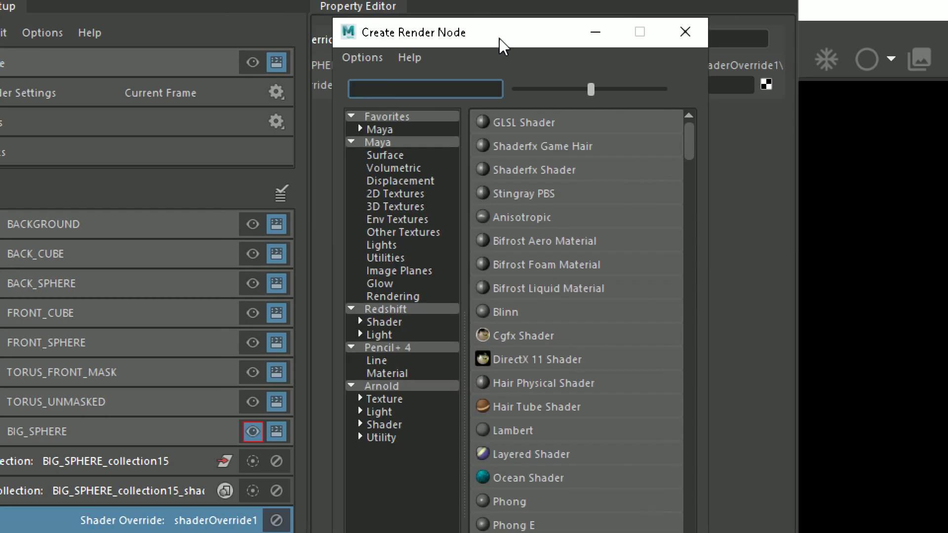
pyautogui.click(386, 323)
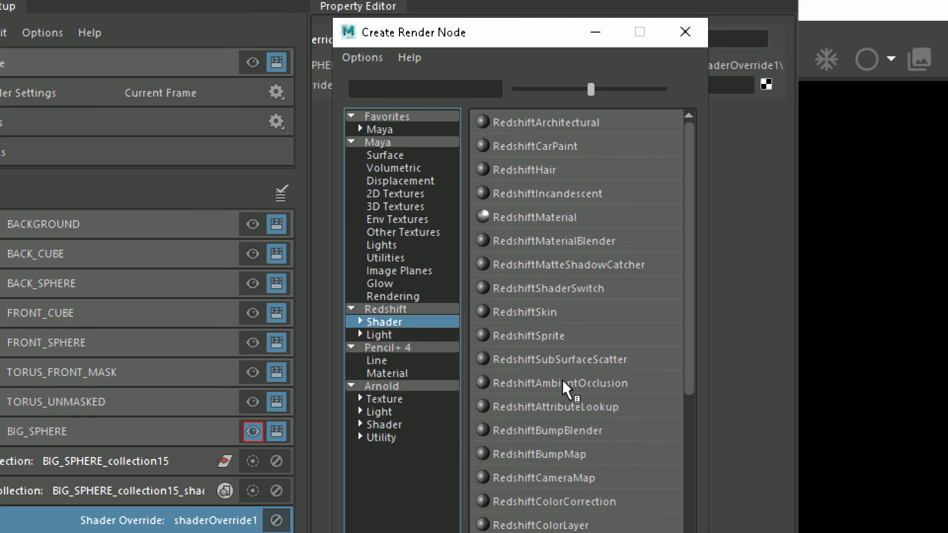
pyautogui.click(523, 335)
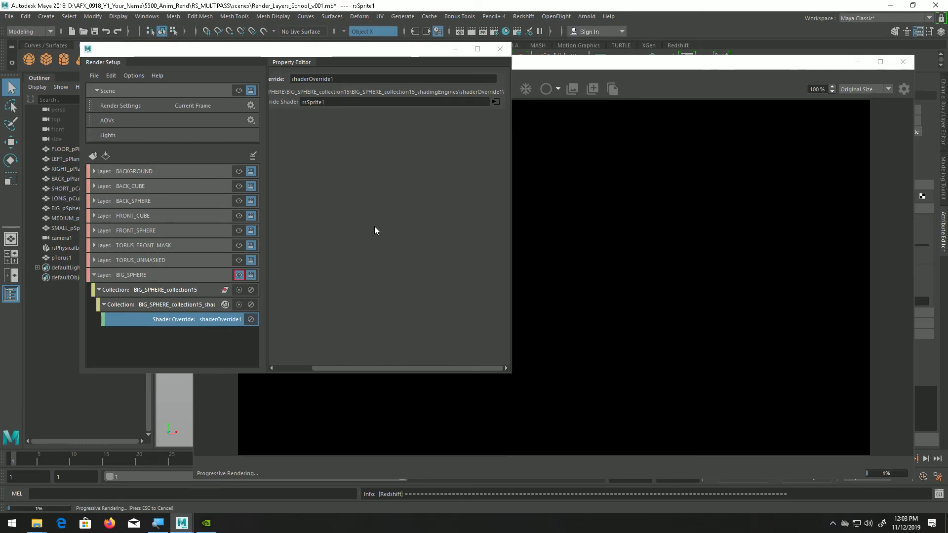
# Refresh the render, update the visible BIG_SPHERE layer and switch the render display from alpha to RGB to check the sphere
pyautogui.click(543, 63)
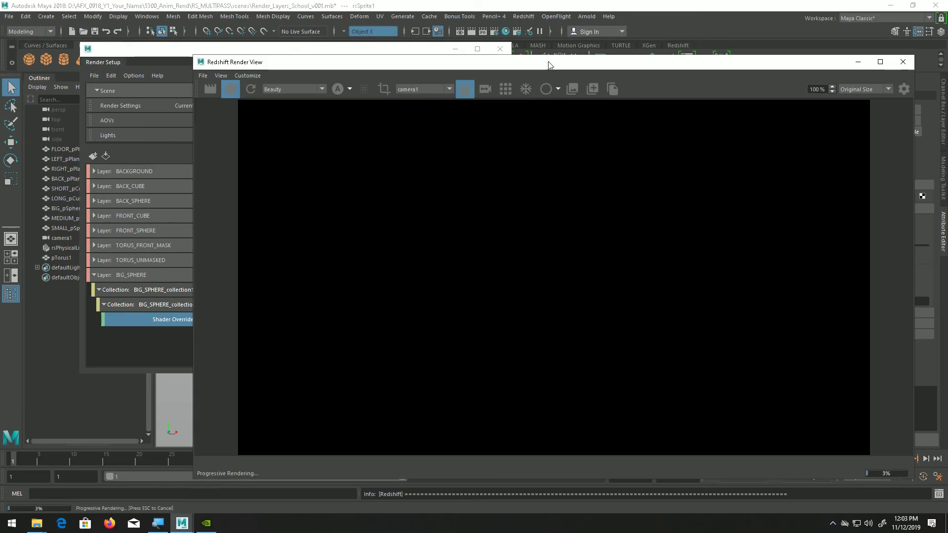
pyautogui.click(253, 90)
pyautogui.click(128, 339)
pyautogui.click(239, 275)
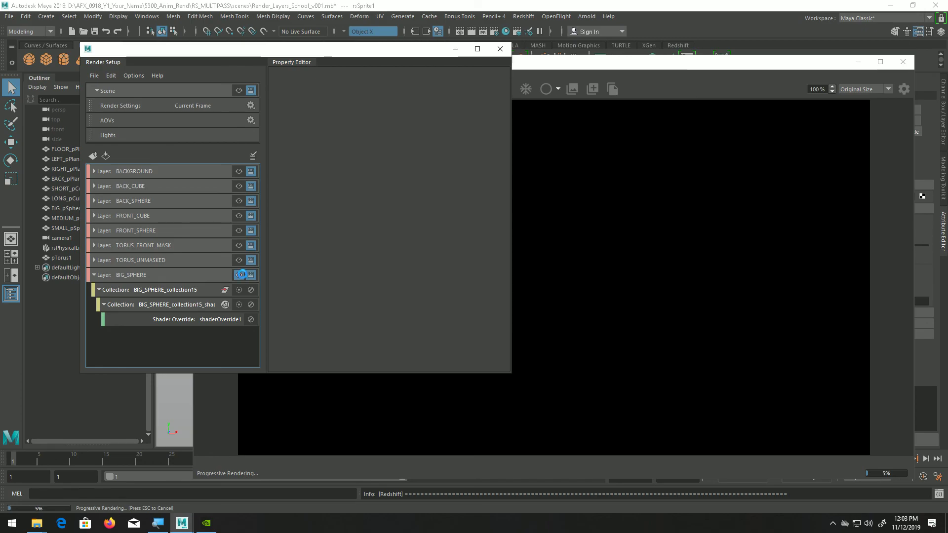
pyautogui.click(547, 69)
pyautogui.click(337, 89)
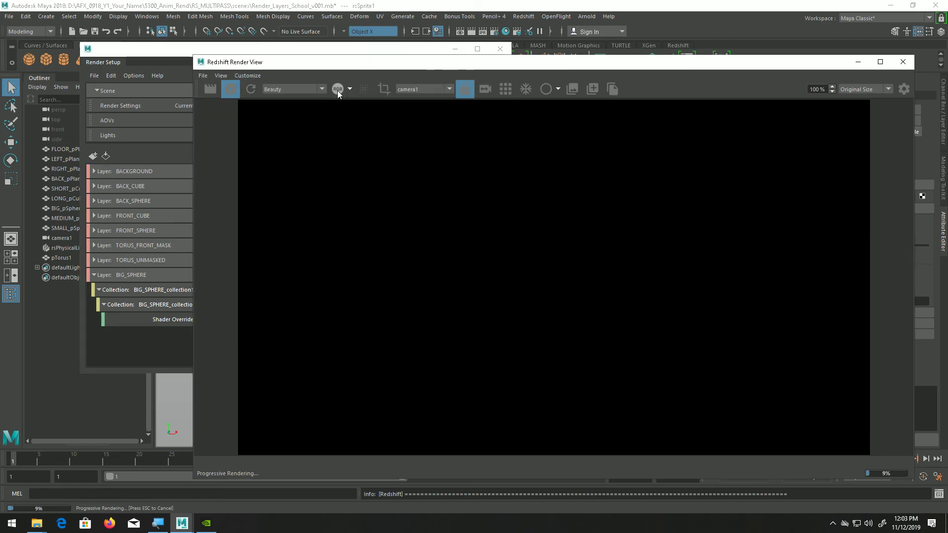
# Set the BIG_SPHERE collection's filter to All and add rsSprite1 to its members
pyautogui.click(164, 349)
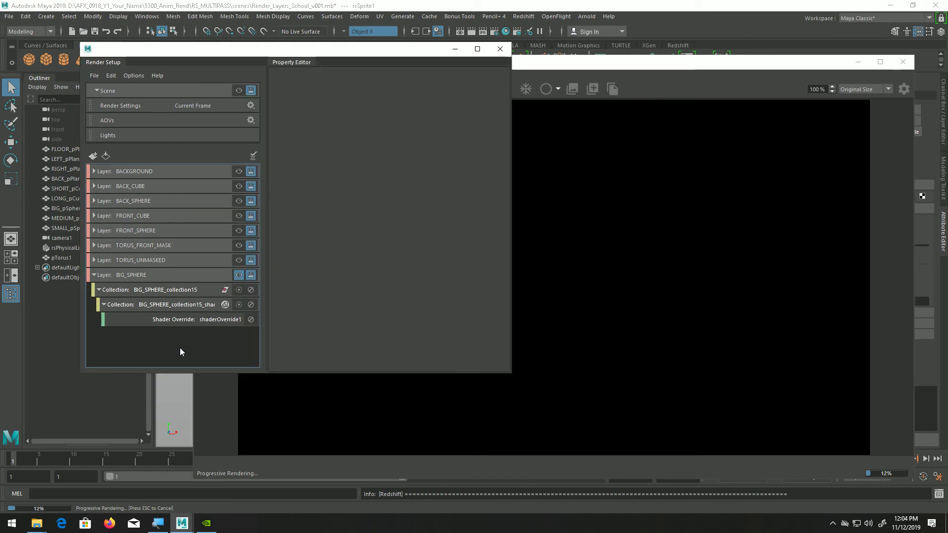
pyautogui.click(227, 304)
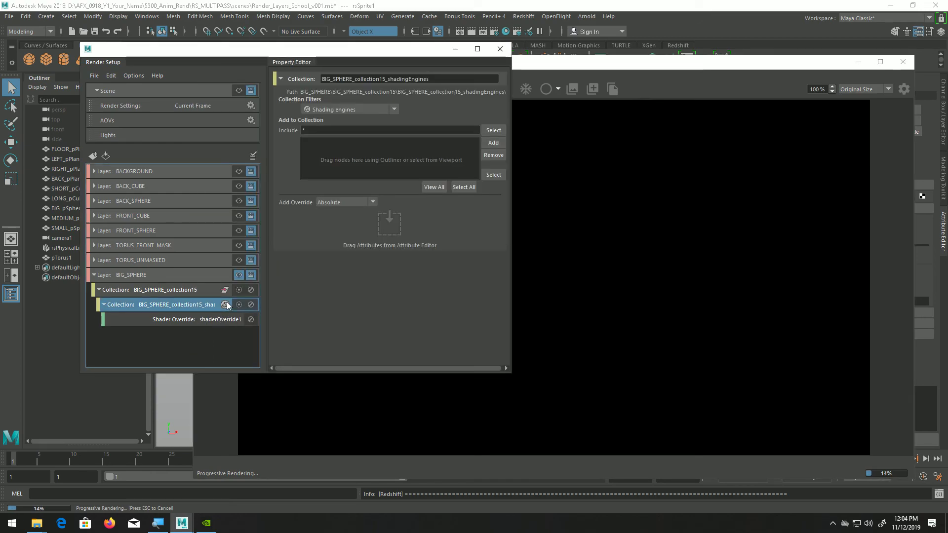
pyautogui.click(191, 322)
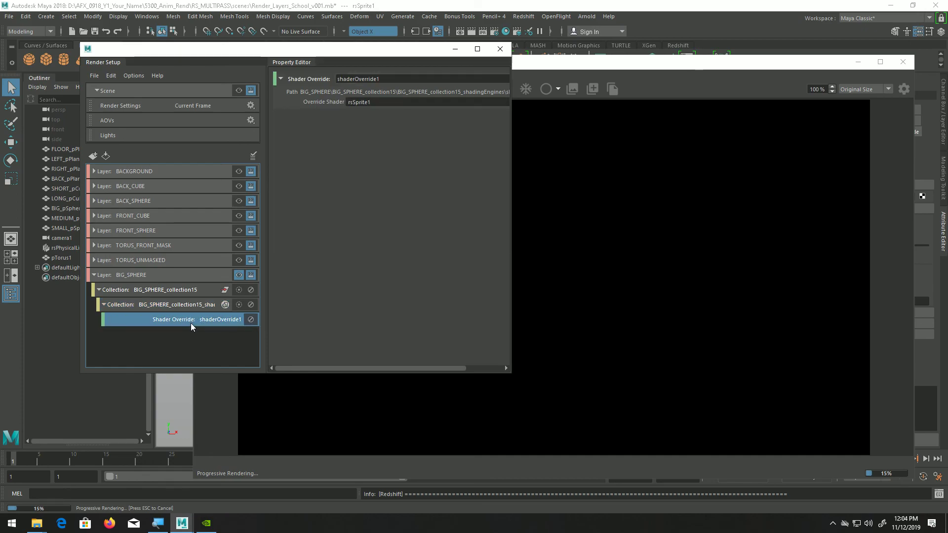
pyautogui.click(195, 307)
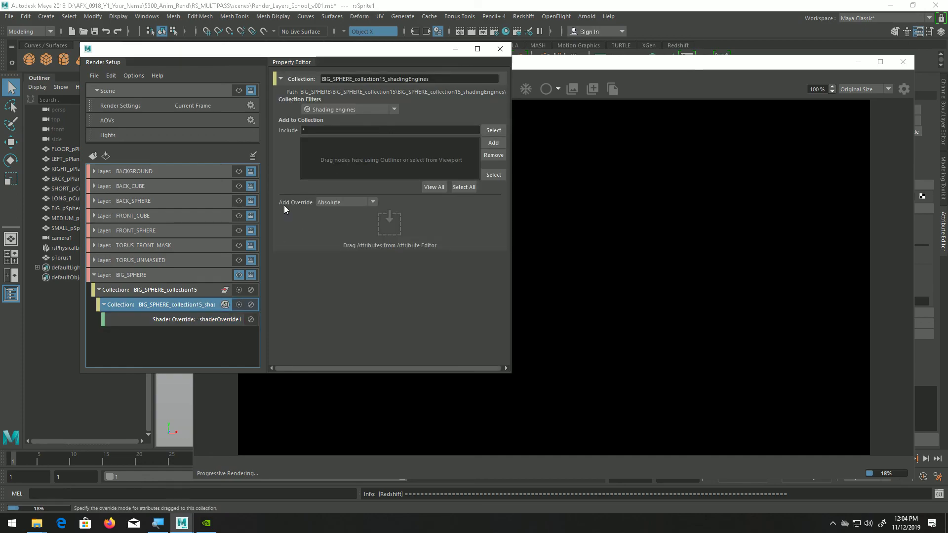
pyautogui.click(180, 291)
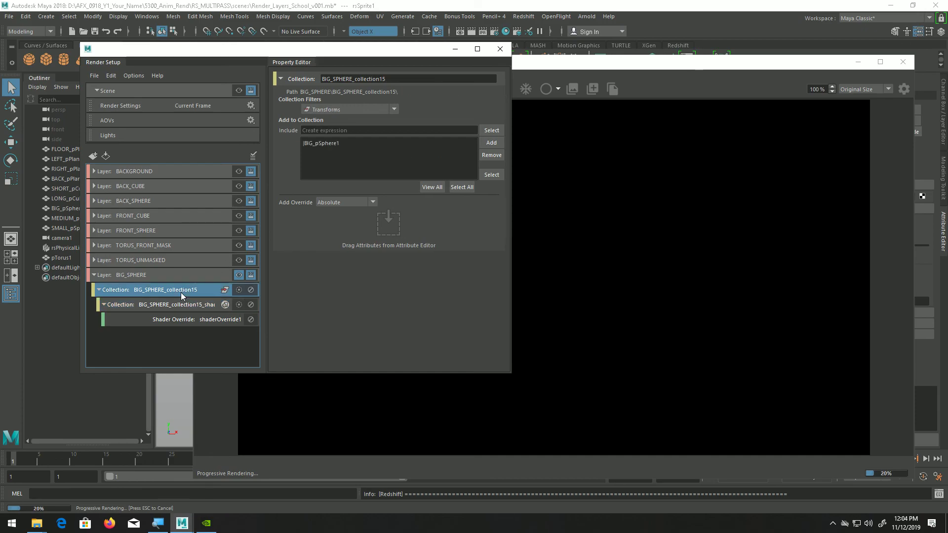
pyautogui.click(336, 143)
pyautogui.click(350, 107)
pyautogui.click(342, 117)
pyautogui.click(486, 141)
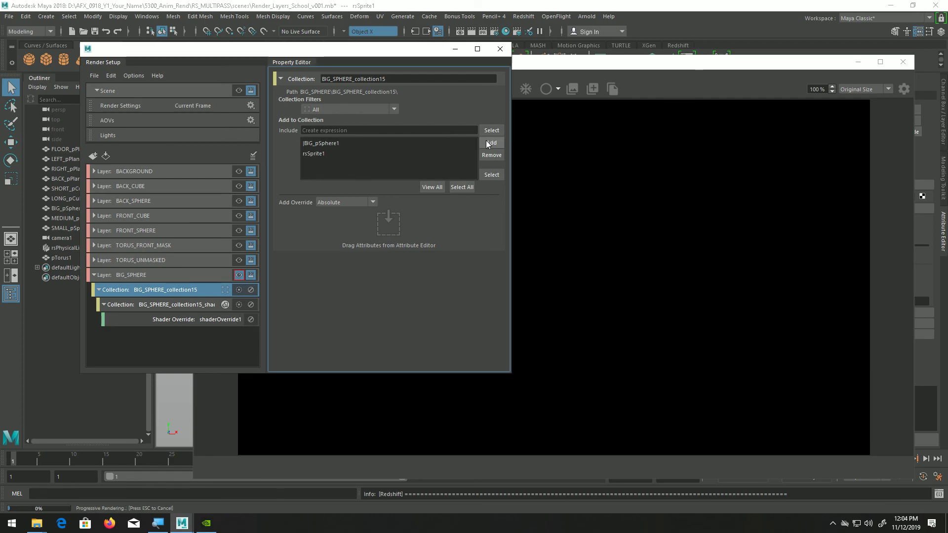
pyautogui.click(203, 306)
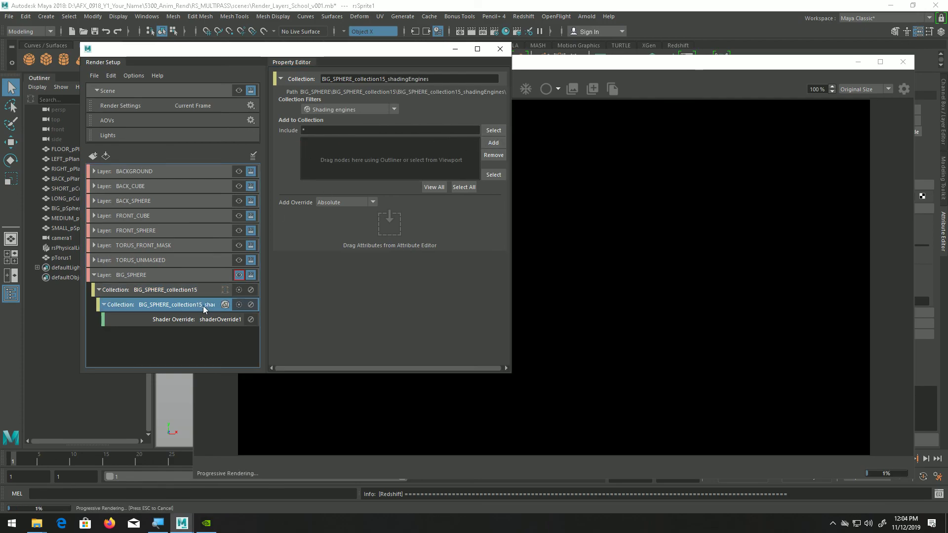
# Refresh the render, dock the Redshift Render View into the Render Setup window and widen it to show the image at 67 %
pyautogui.click(552, 73)
pyautogui.click(253, 88)
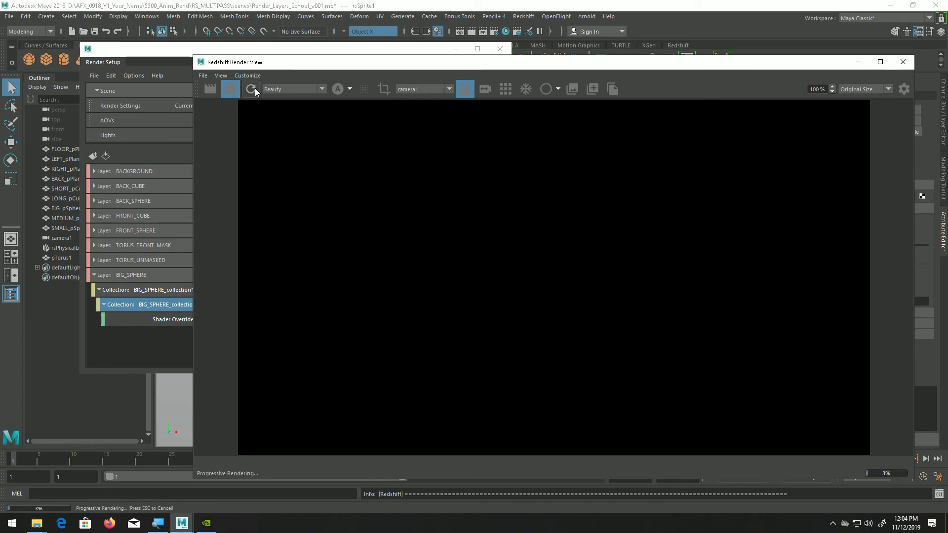
pyautogui.moveTo(313, 66); pyautogui.dragTo(345, 64)
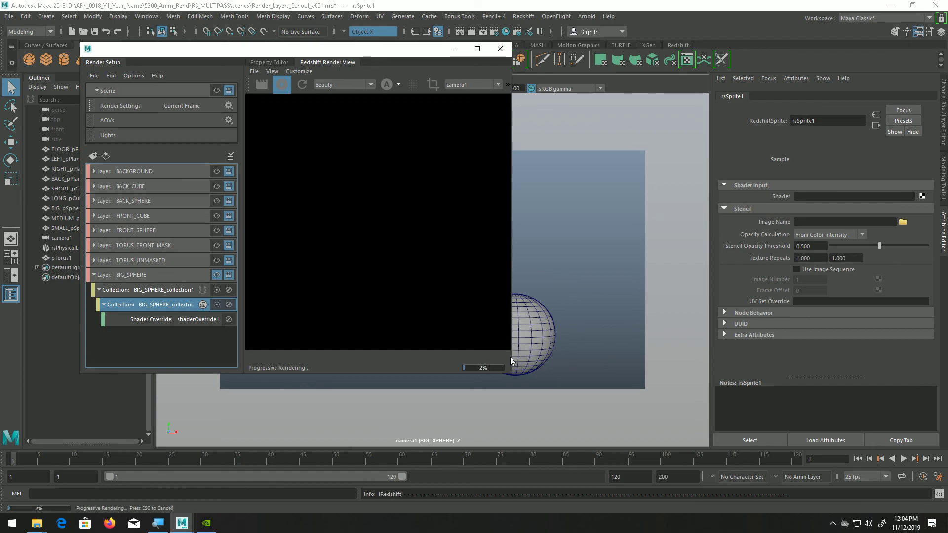
pyautogui.moveTo(512, 374); pyautogui.dragTo(762, 374)
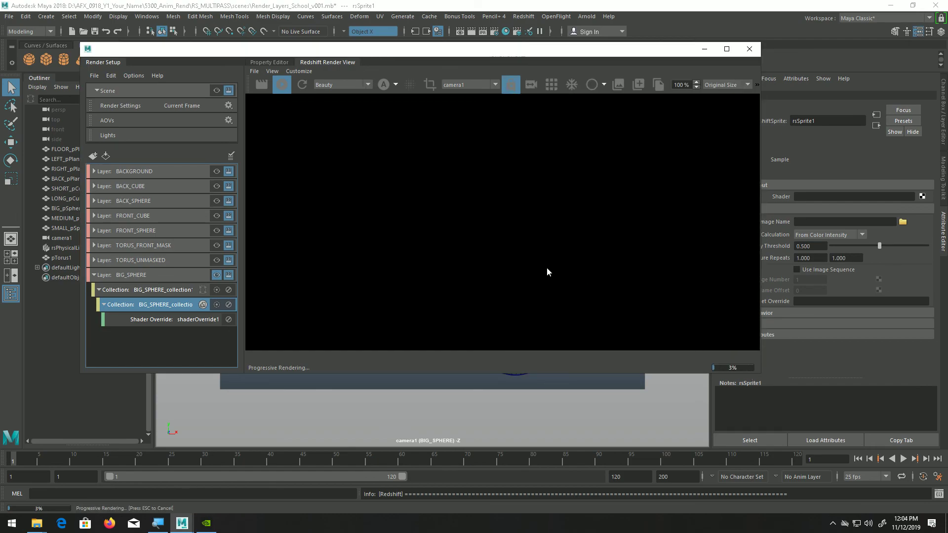
pyautogui.scroll(-1, 546, 267)
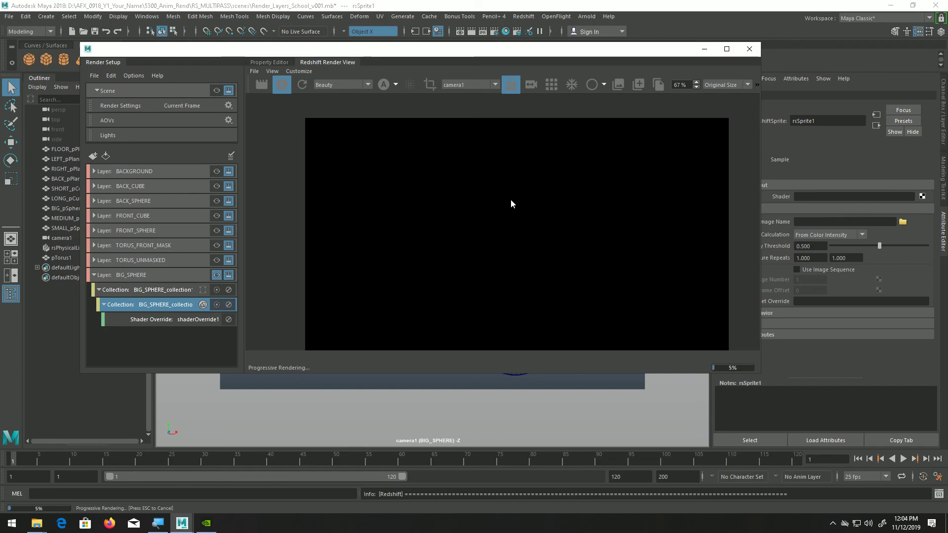
pyautogui.moveTo(523, 250)
pyautogui.mouseDown(button='middle')
pyautogui.moveTo(516, 238)
pyautogui.moveTo(513, 250)
pyautogui.mouseUp(button='middle')
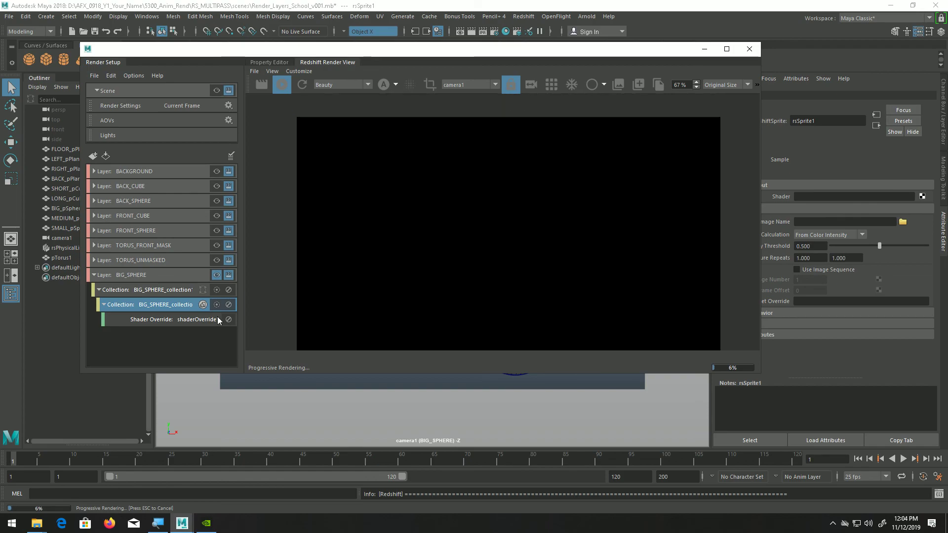
# Create a material override on the shading engines sub-collection of the BIG_SPHERE layer
pyautogui.click(204, 305)
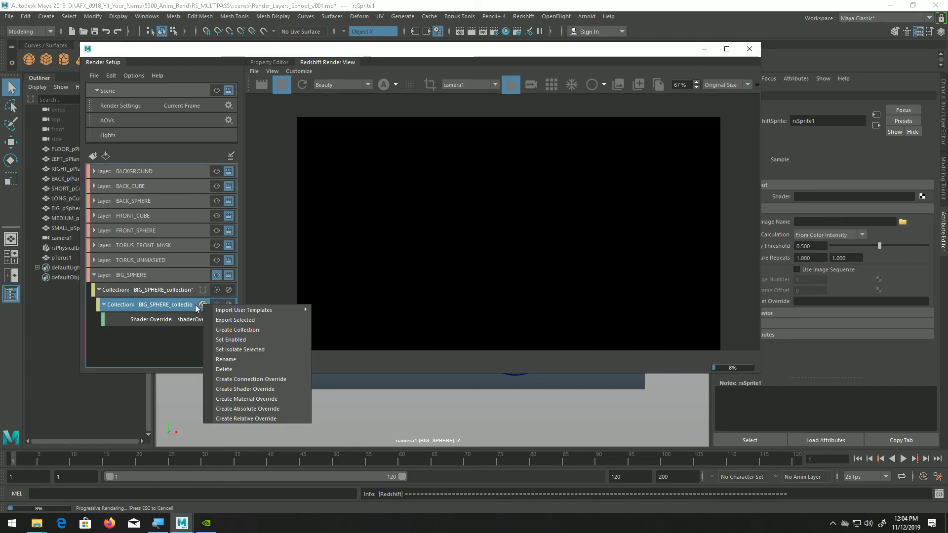
pyautogui.click(196, 309)
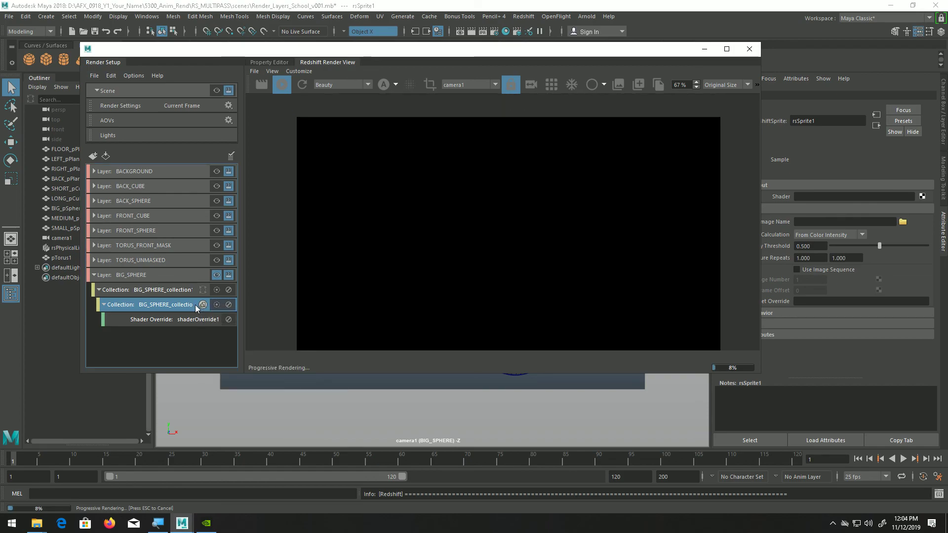
pyautogui.rightClick(144, 304)
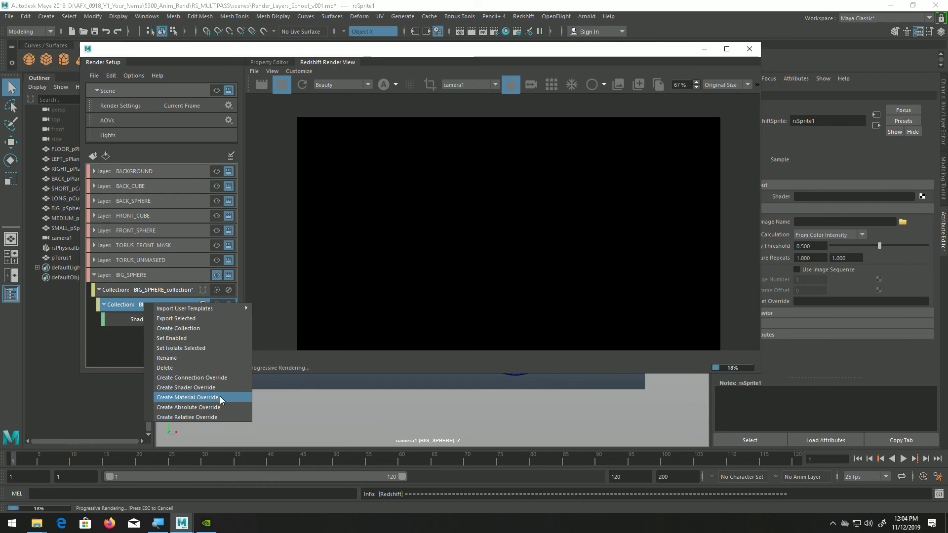
pyautogui.click(220, 397)
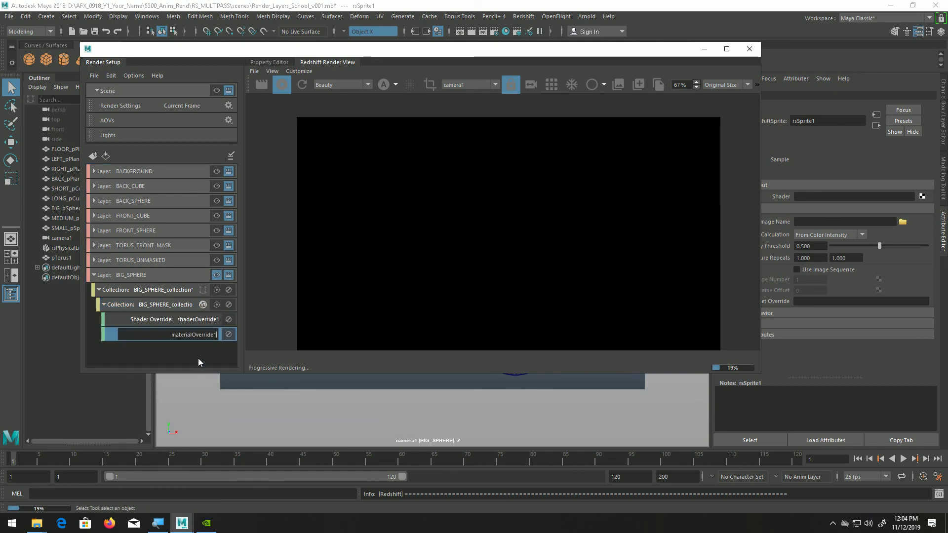
pyautogui.click(144, 342)
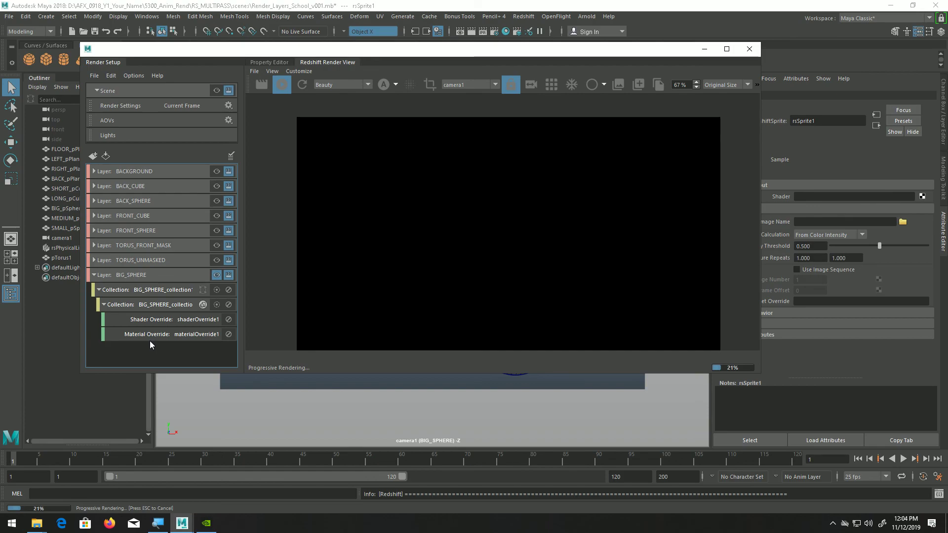
# Delete the shader override and the material override from the shading engines sub-collection
pyautogui.click(161, 335)
pyautogui.click(180, 316)
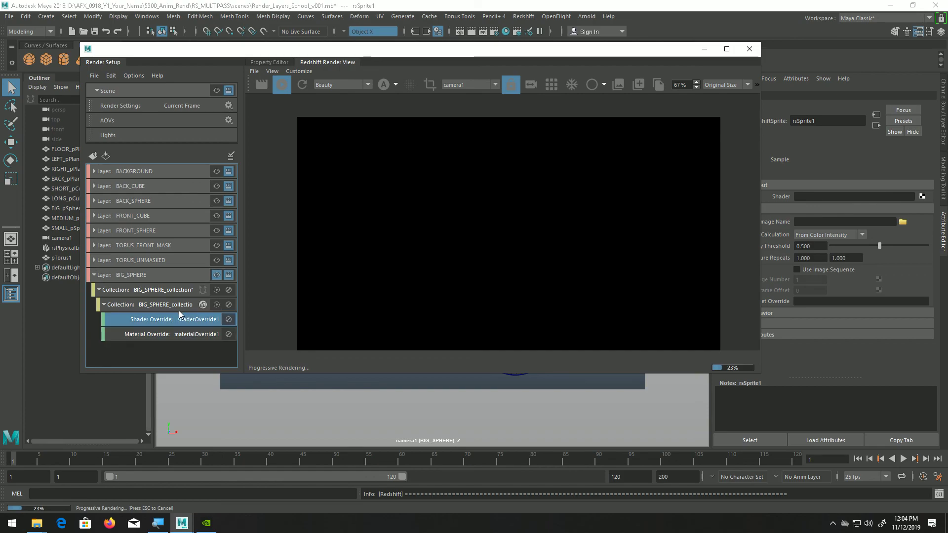
pyautogui.rightClick(179, 316)
pyautogui.click(195, 363)
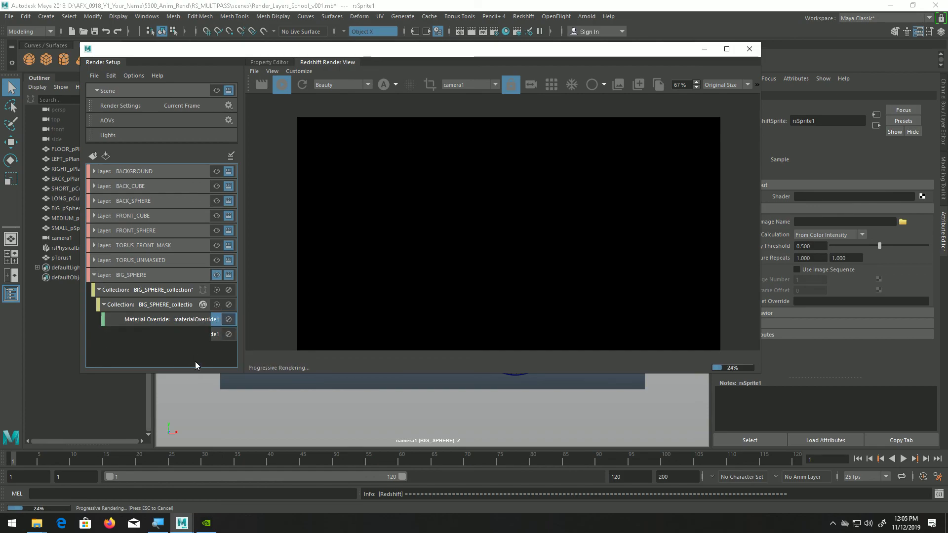
pyautogui.click(188, 320)
pyautogui.rightClick(189, 320)
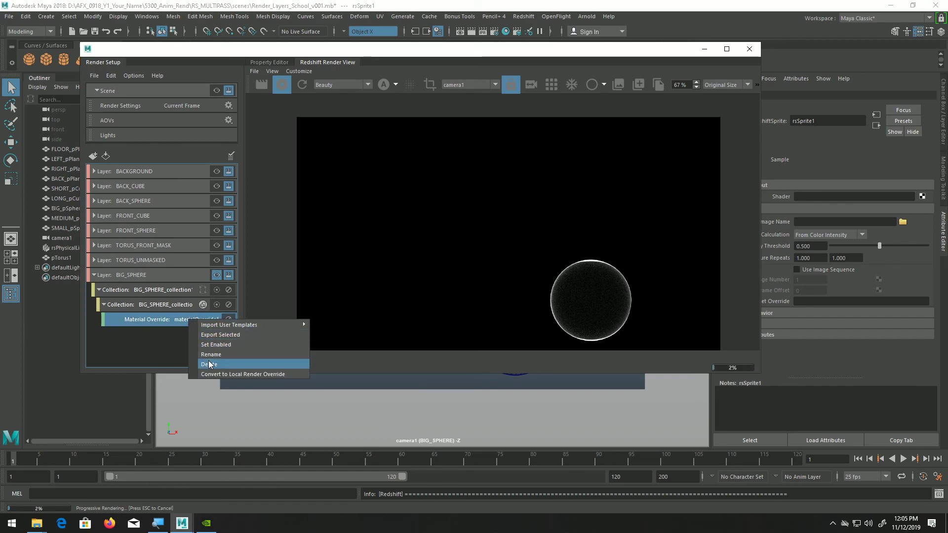
pyautogui.click(209, 365)
# Delete the empty shading engines sub-collection from the BIG_SPHERE layer
pyautogui.click(200, 306)
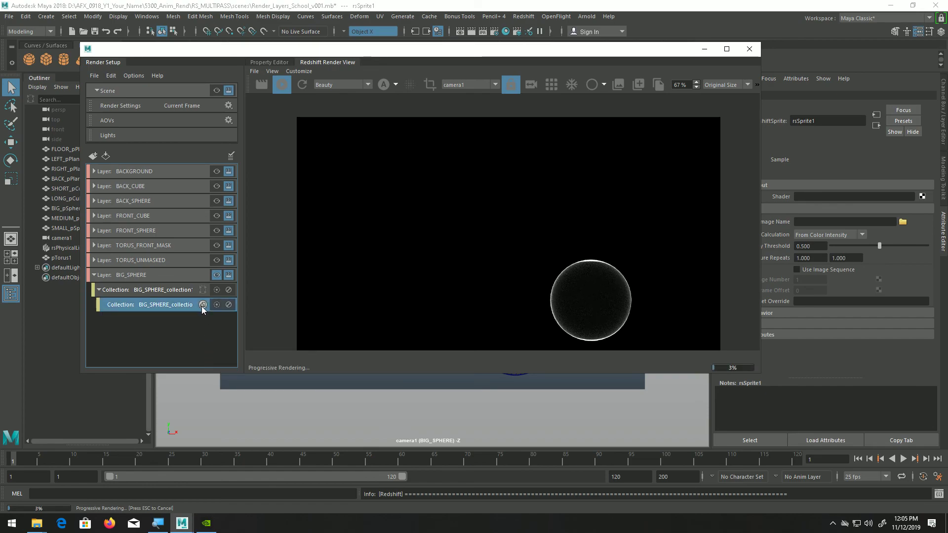
pyautogui.rightClick(202, 306)
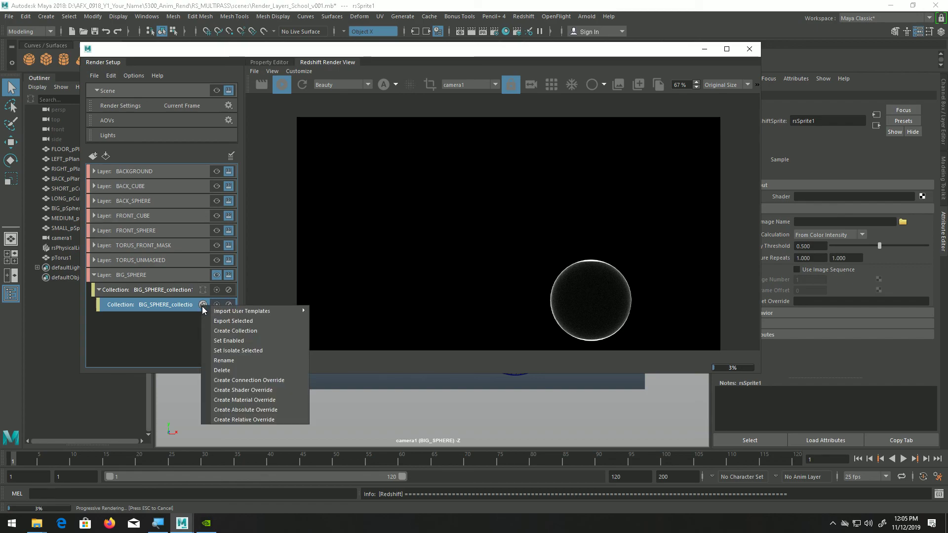
pyautogui.click(231, 370)
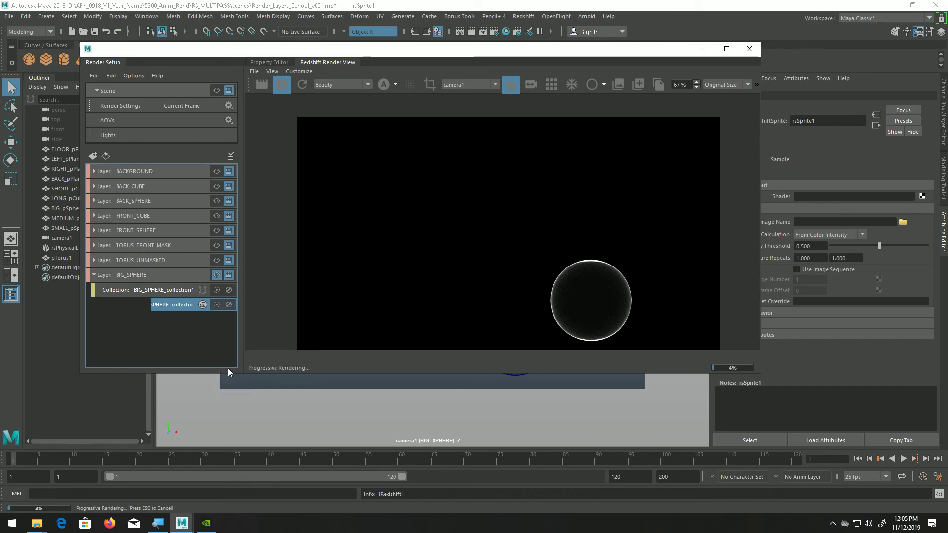
# Remove rsSprite1 from the included objects of the BIG_SPHERE layer's collection and return to the Redshift Render View
pyautogui.click(163, 293)
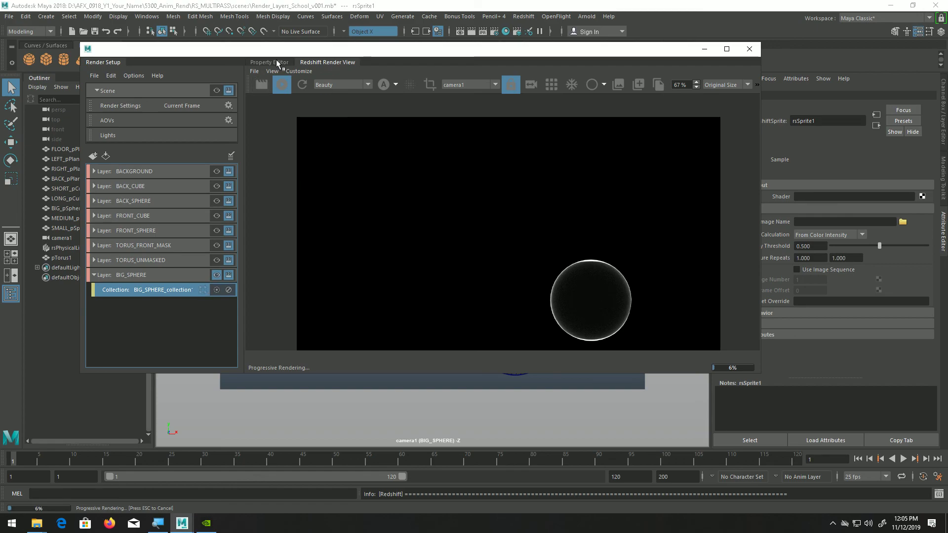
pyautogui.click(276, 62)
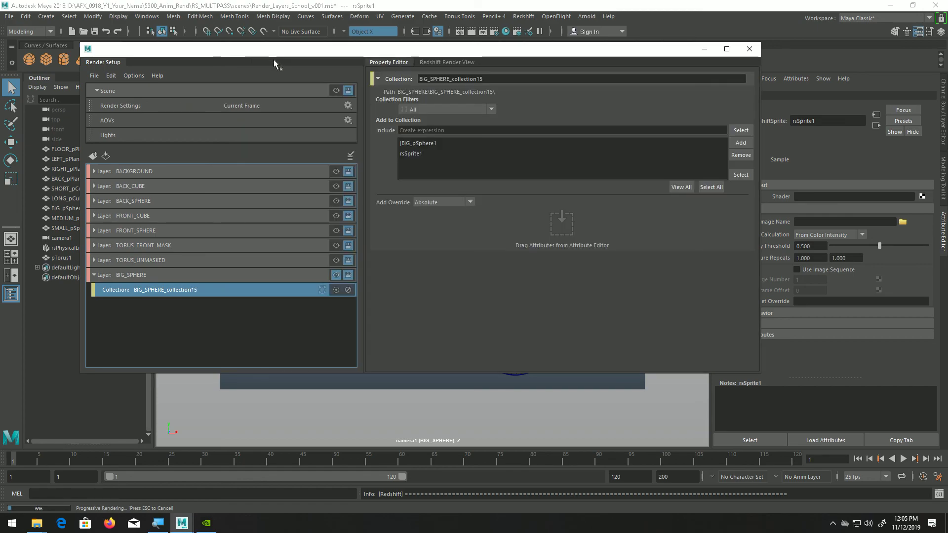
pyautogui.click(416, 155)
pyautogui.click(741, 156)
pyautogui.click(447, 62)
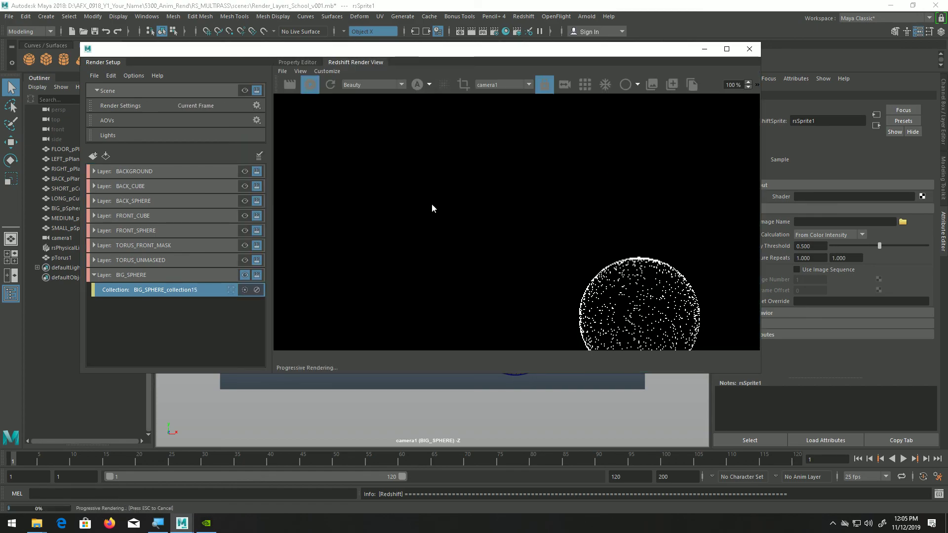
# Try a shader override on the BIG_SPHERE layer's collection, using a new RedshiftMaterial as the override shader
pyautogui.rightClick(212, 276)
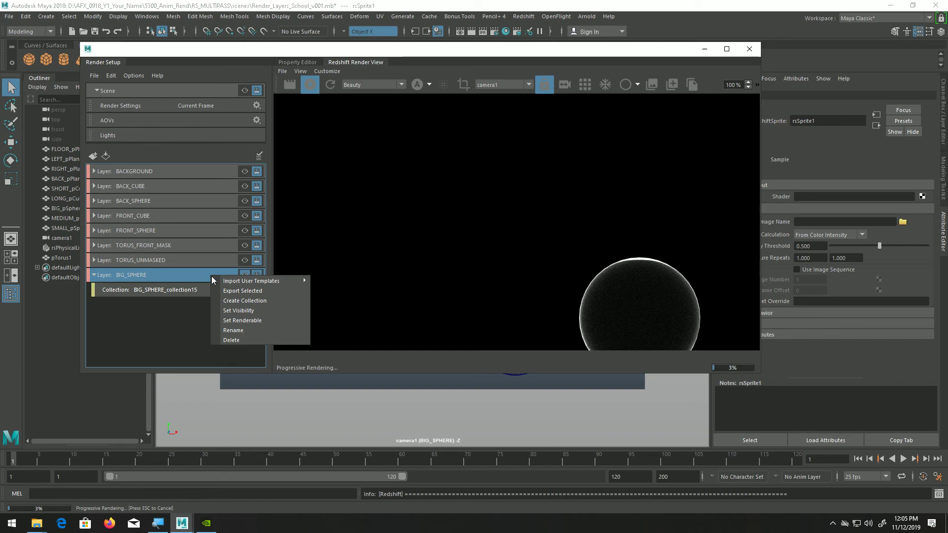
pyautogui.rightClick(188, 294)
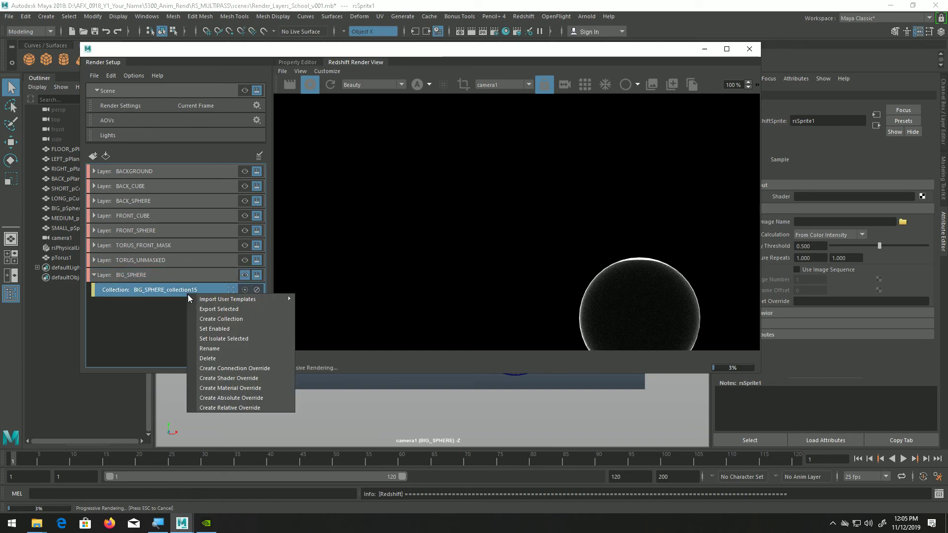
pyautogui.click(241, 378)
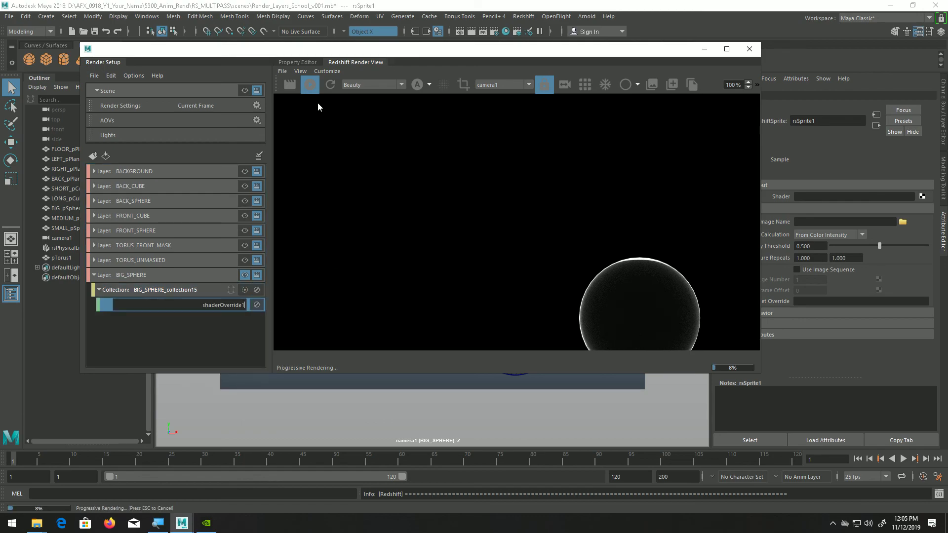
pyautogui.click(299, 62)
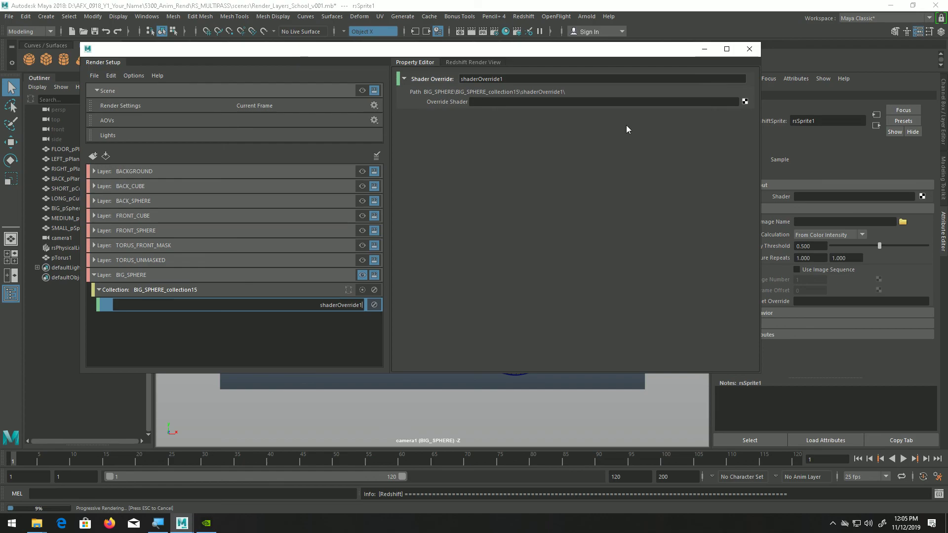
pyautogui.click(745, 101)
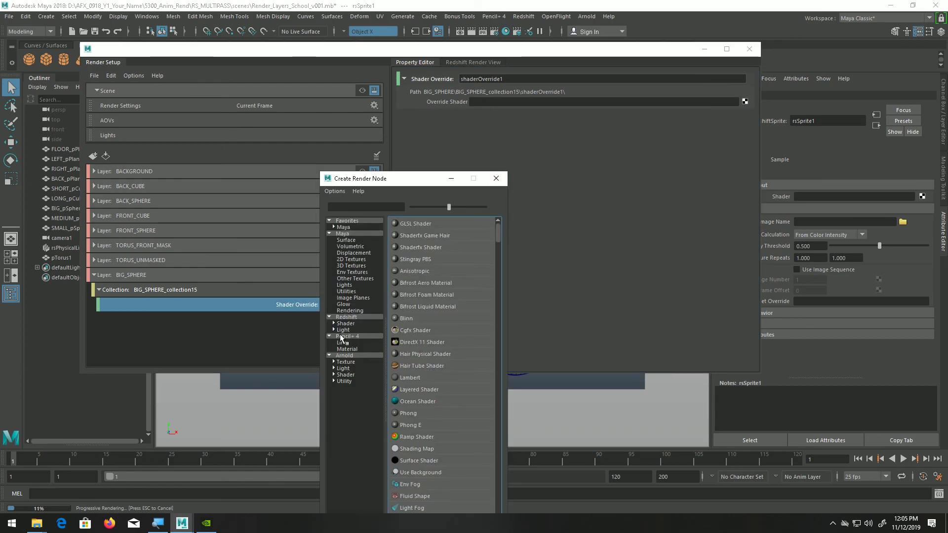
pyautogui.click(354, 326)
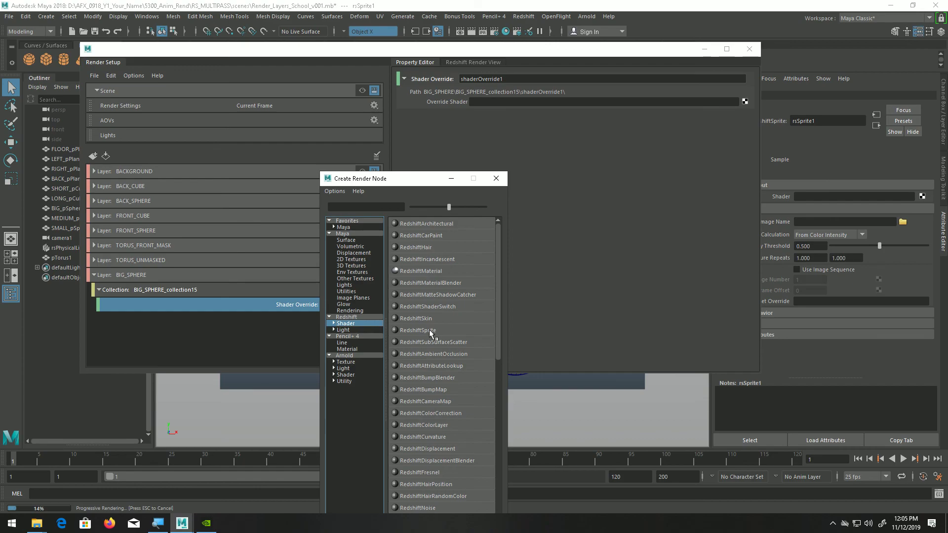
pyautogui.click(413, 270)
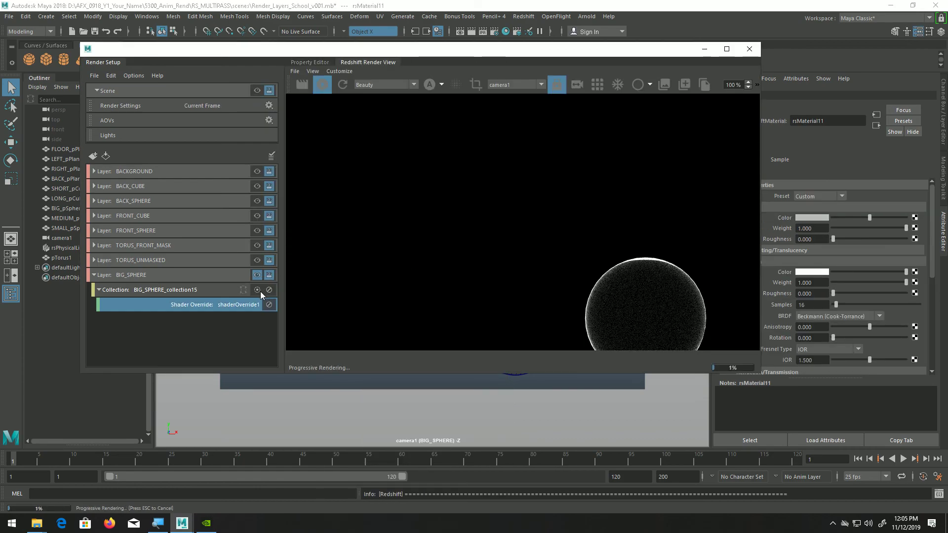
# Compare the render's color and alpha display, and delete the shader override from the BIG_SPHERE collection
pyautogui.click(434, 87)
pyautogui.click(434, 87)
pyautogui.rightClick(235, 300)
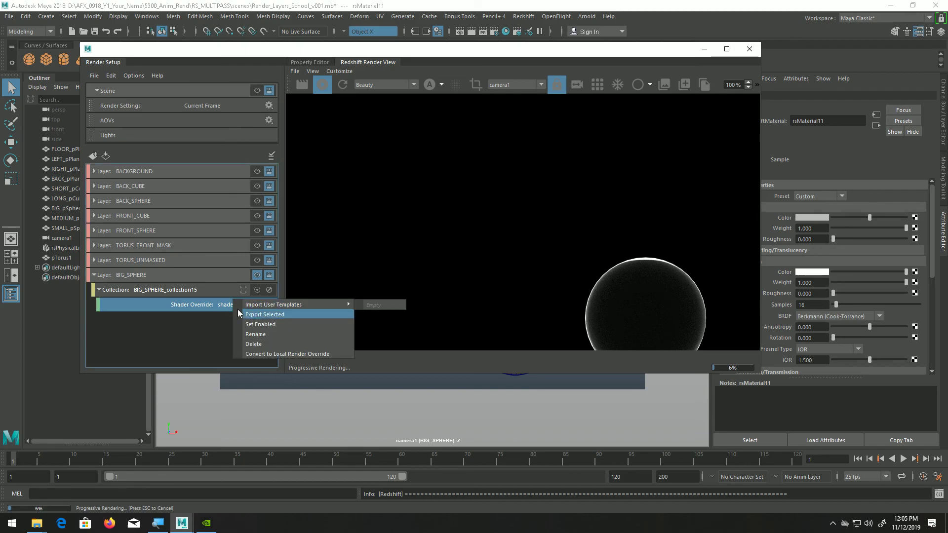
pyautogui.click(251, 345)
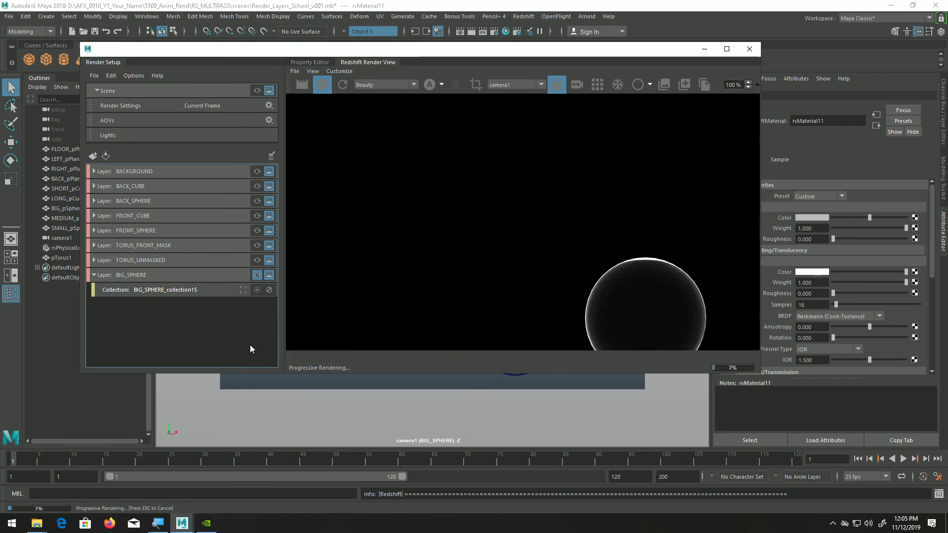
# Create a material override on the BIG_SPHERE layer's collection and assign a new RedshiftMaterial as its override material
pyautogui.click(220, 291)
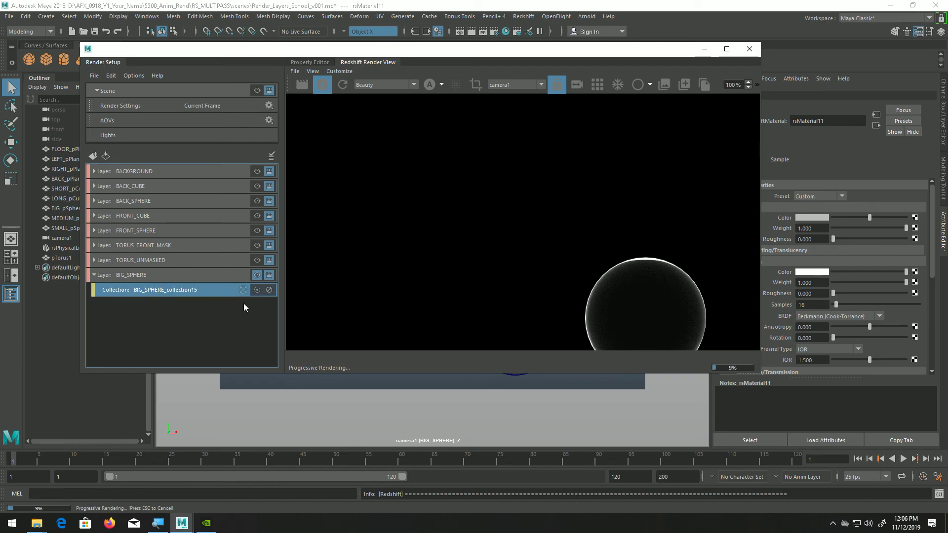
pyautogui.rightClick(219, 292)
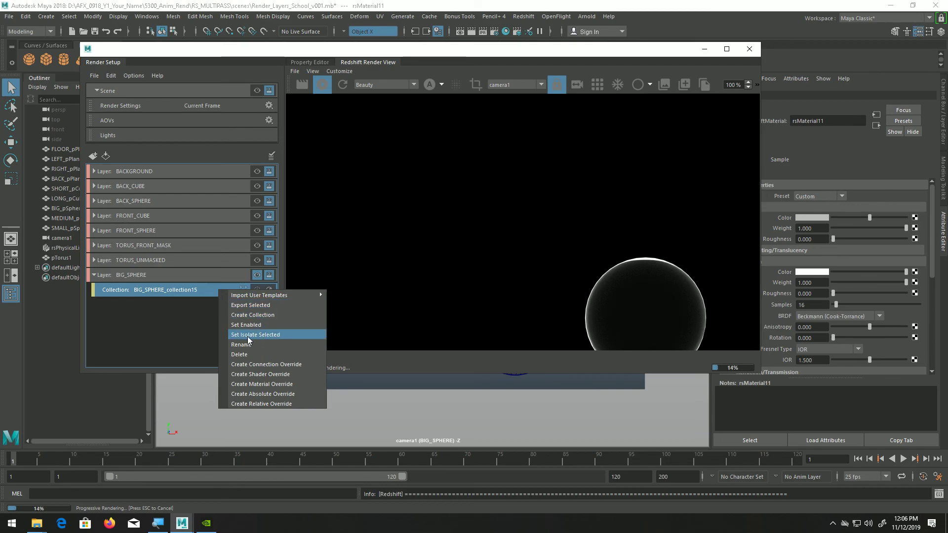
pyautogui.click(188, 289)
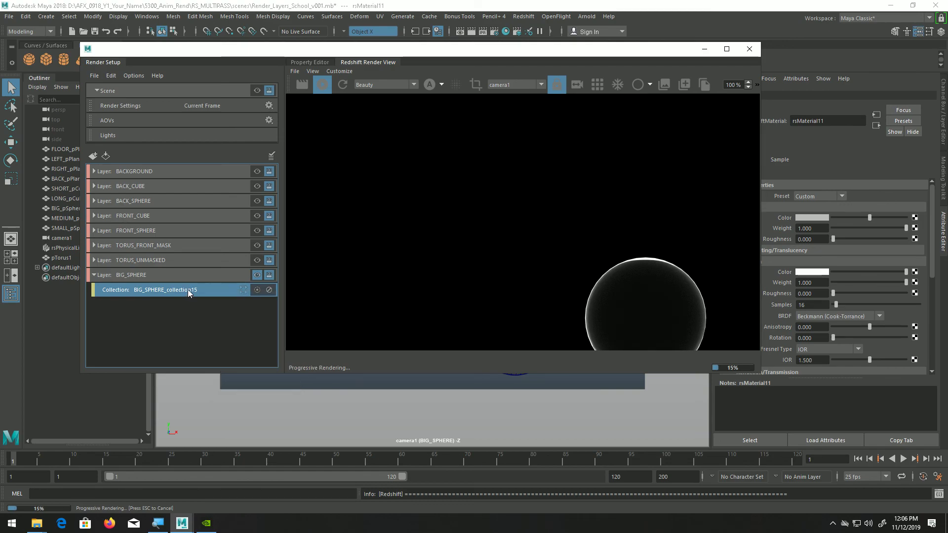
pyautogui.rightClick(187, 289)
pyautogui.click(252, 383)
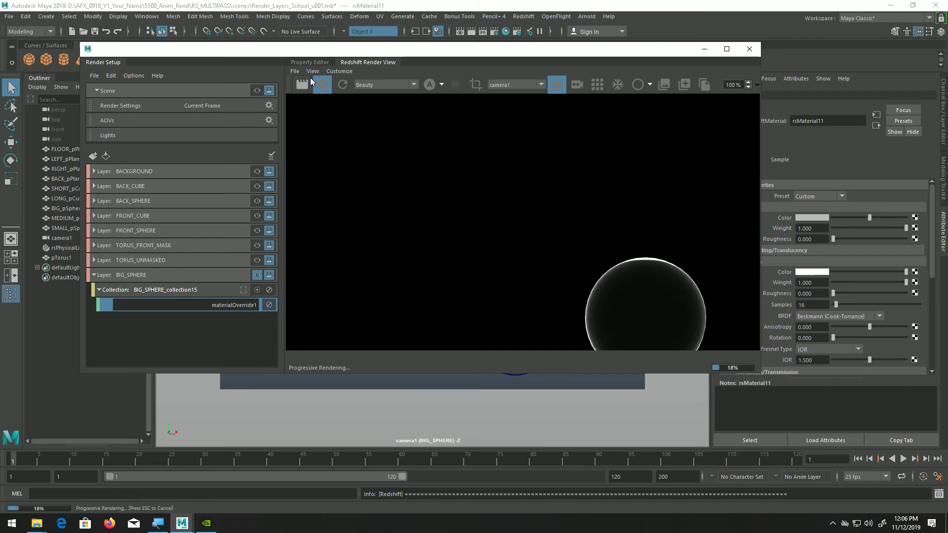
pyautogui.click(309, 63)
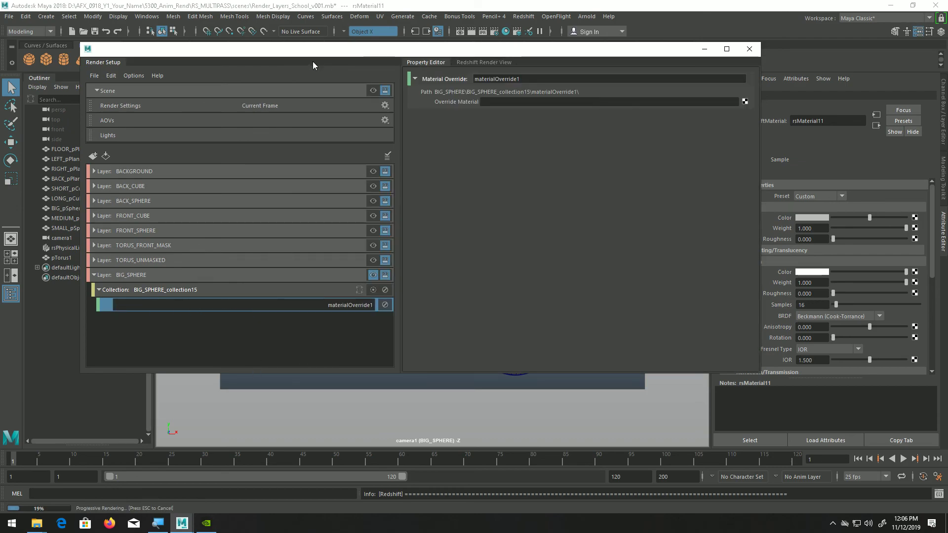
pyautogui.click(744, 102)
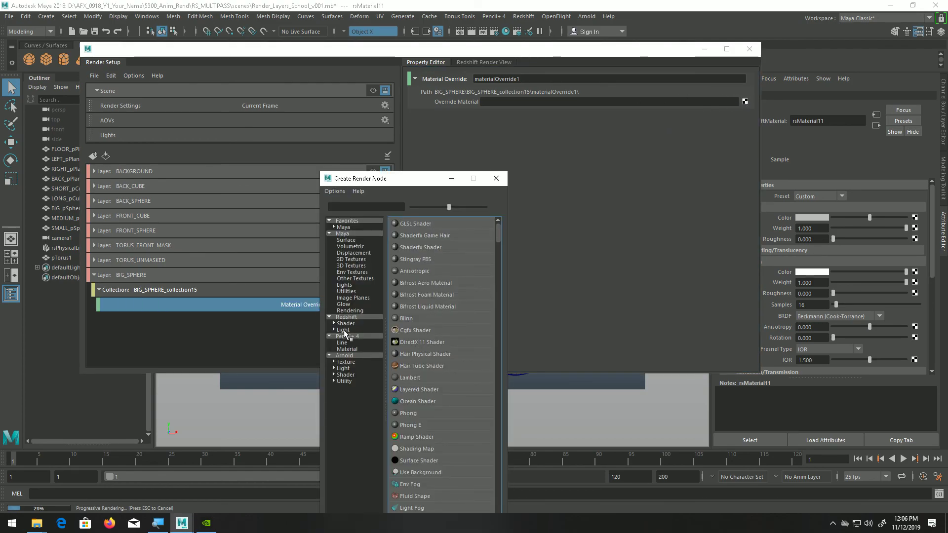
pyautogui.click(345, 324)
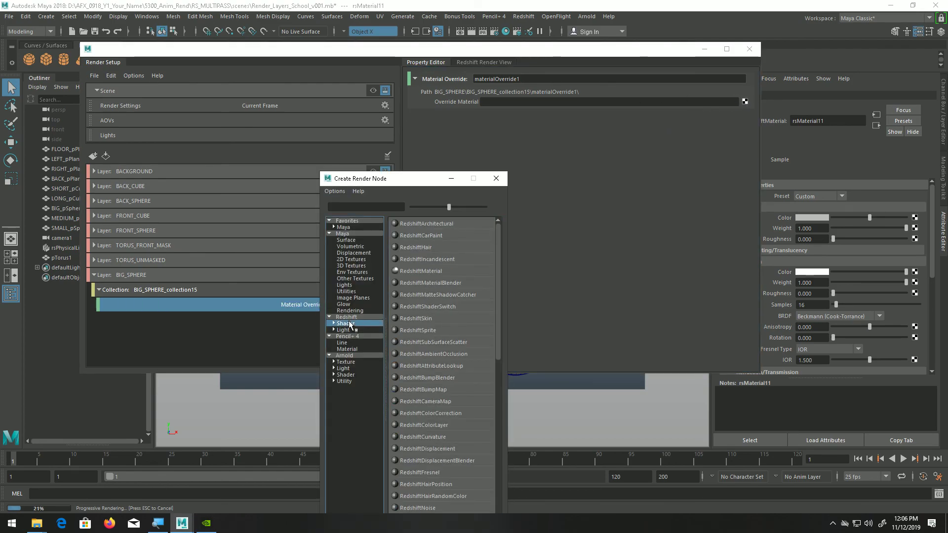
pyautogui.click(431, 271)
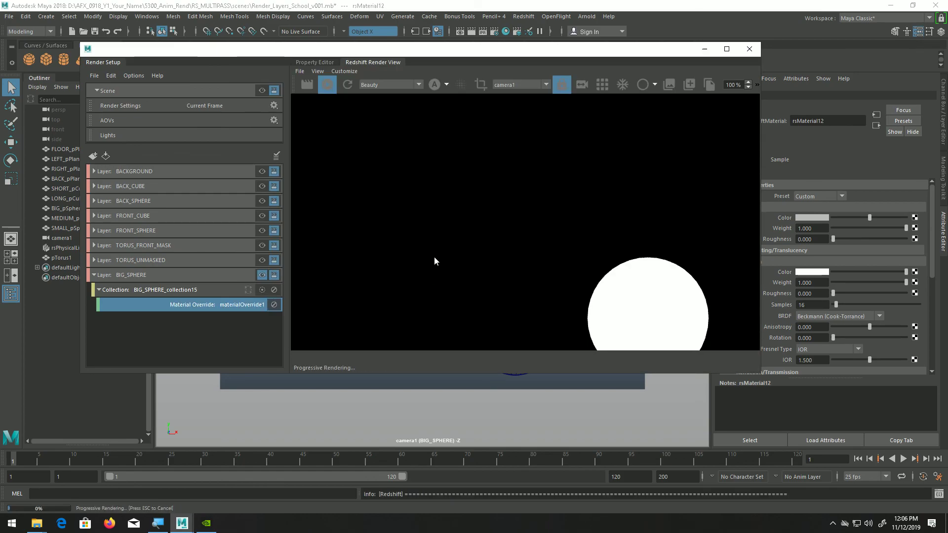
# Replace the BIG_SPHERE collection's material override with a new one that uses a RedshiftSprite
pyautogui.rightClick(194, 303)
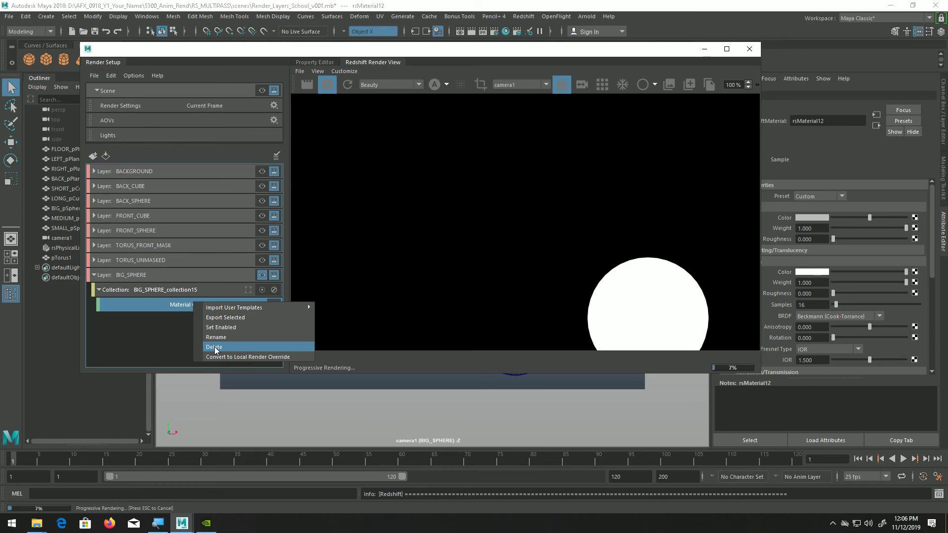
pyautogui.click(214, 348)
pyautogui.rightClick(202, 293)
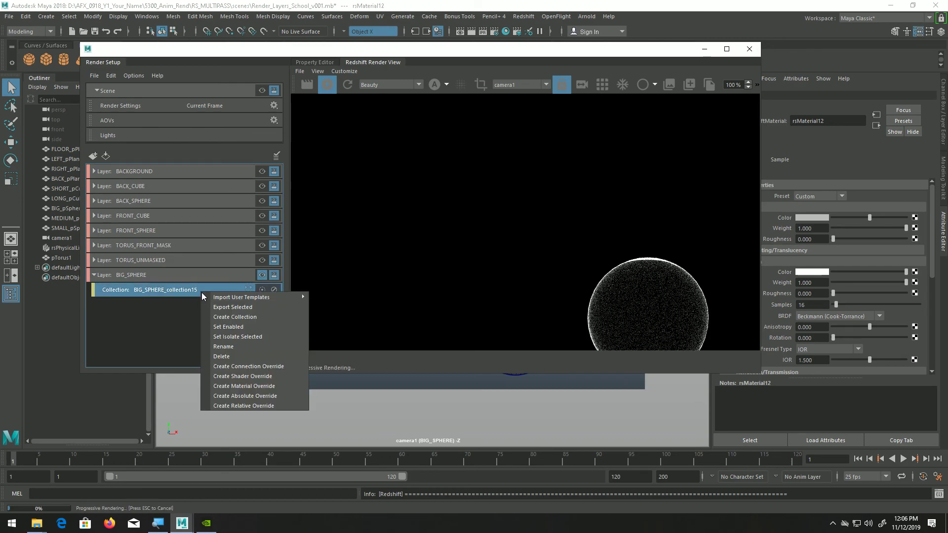
pyautogui.click(256, 387)
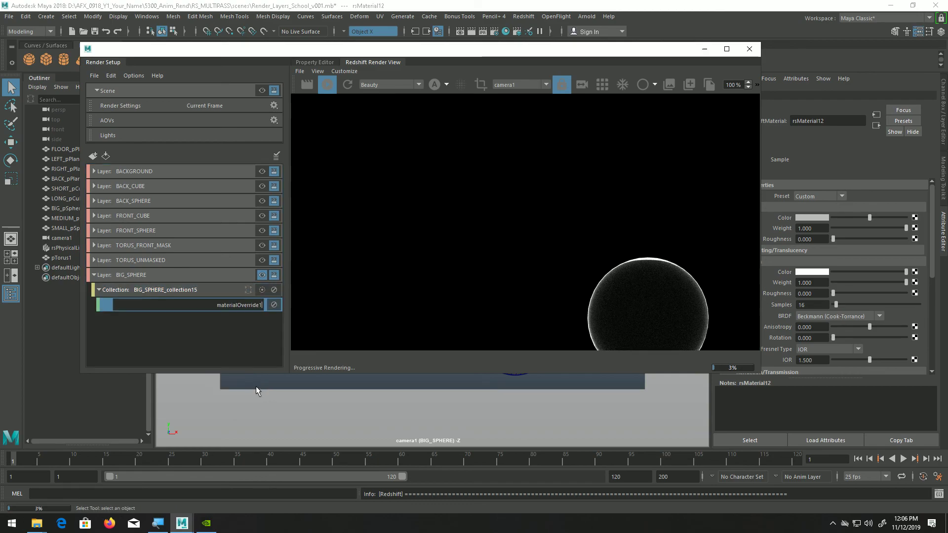
pyautogui.click(325, 62)
pyautogui.click(746, 102)
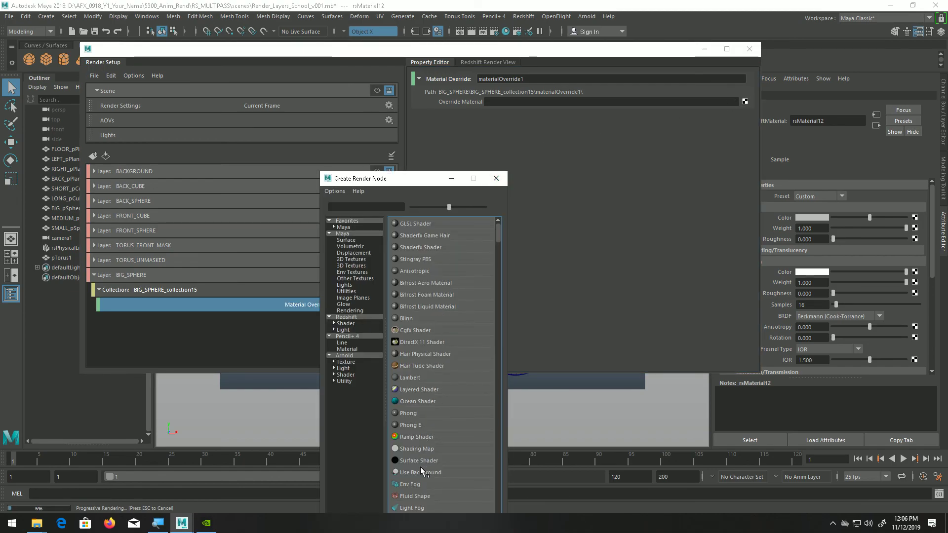
pyautogui.click(345, 323)
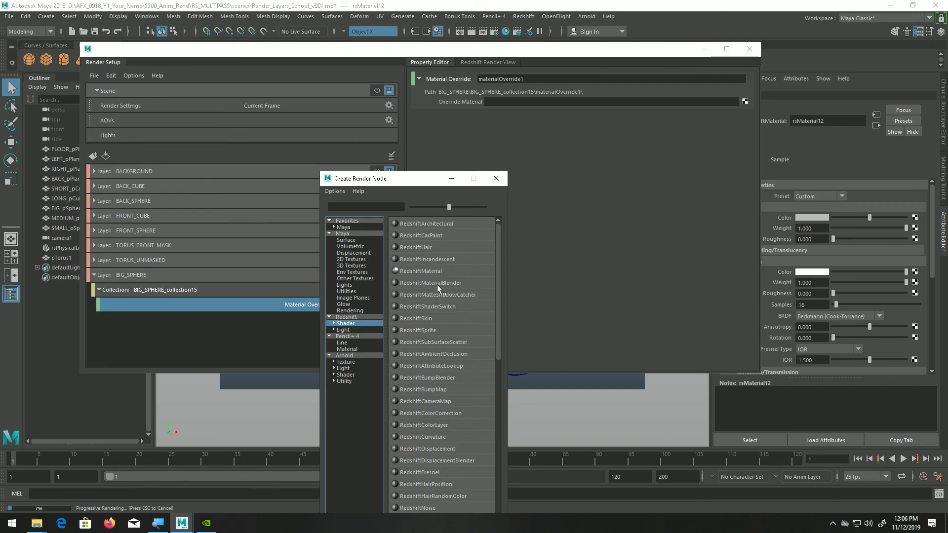
pyautogui.click(429, 330)
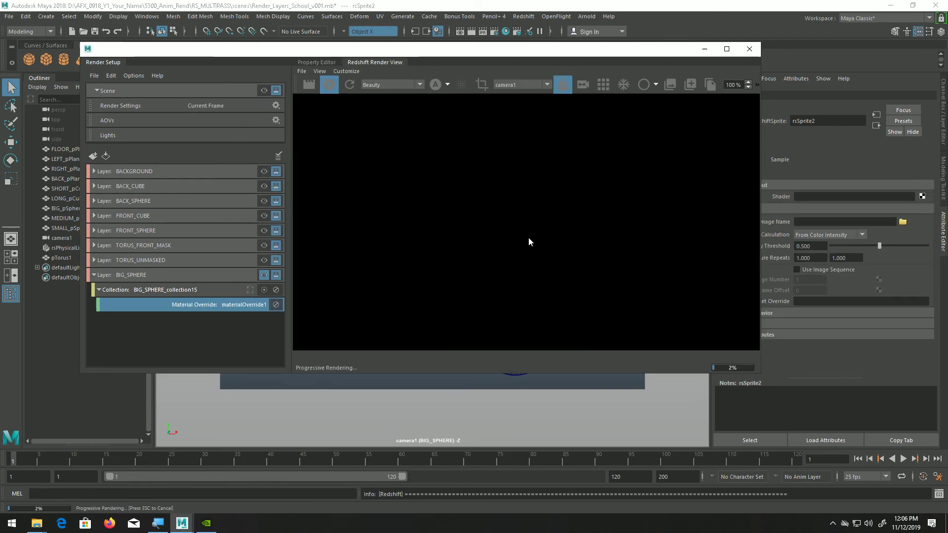
# Replace the sprite override on the BIG_SPHERE collection with a material override using a new RedshiftMaterial, and compare the render's color and alpha
pyautogui.rightClick(234, 306)
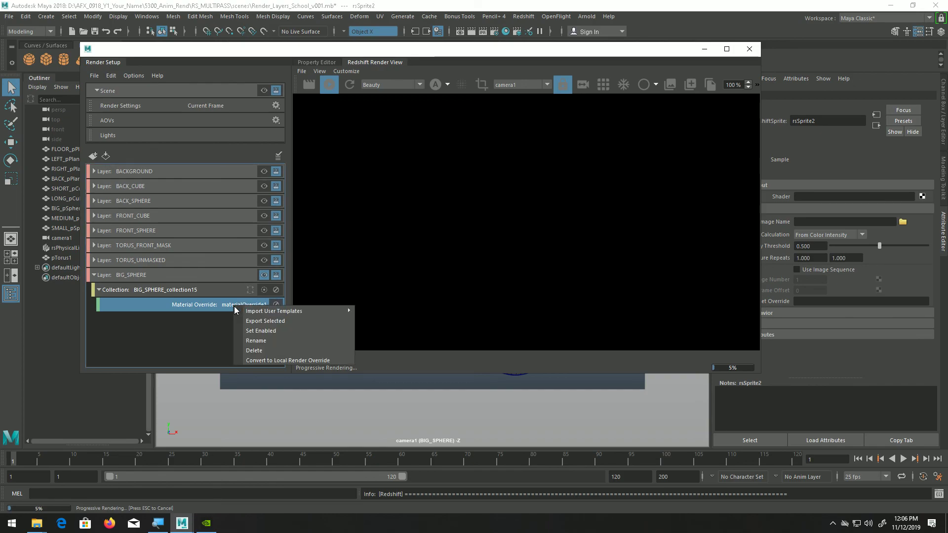
pyautogui.click(262, 350)
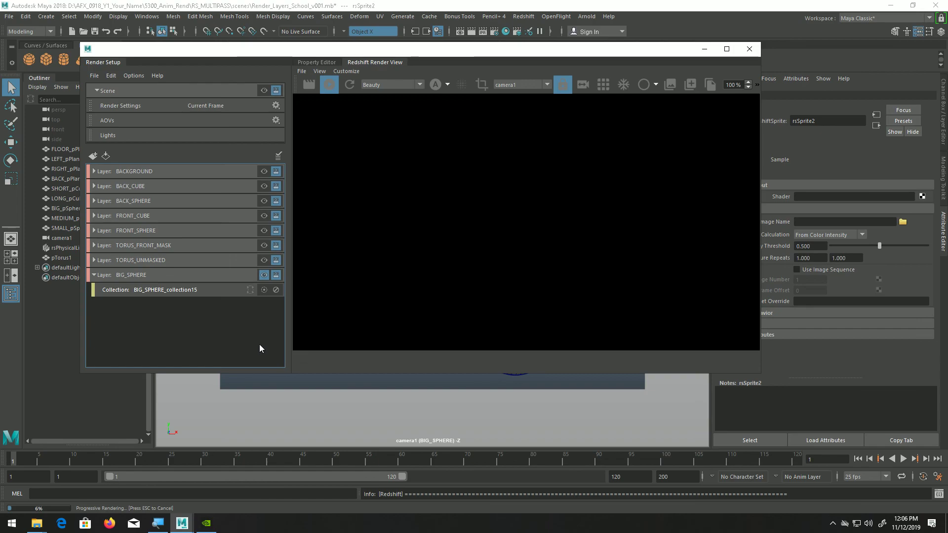
pyautogui.rightClick(215, 284)
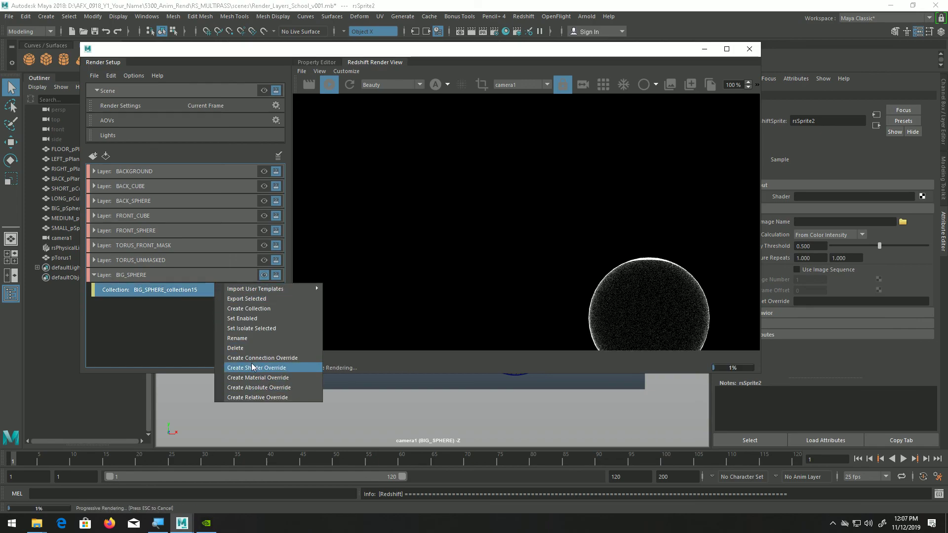
pyautogui.click(250, 378)
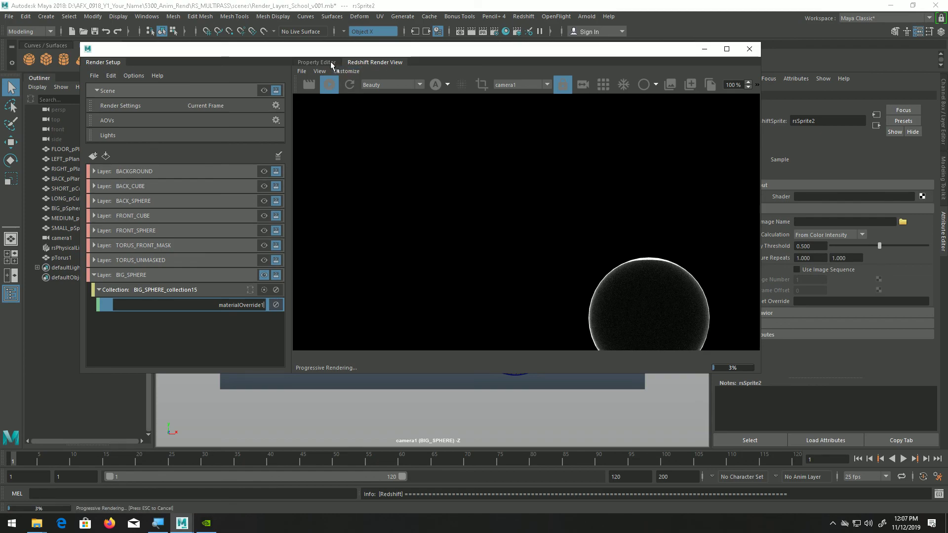
pyautogui.click(317, 63)
pyautogui.click(746, 101)
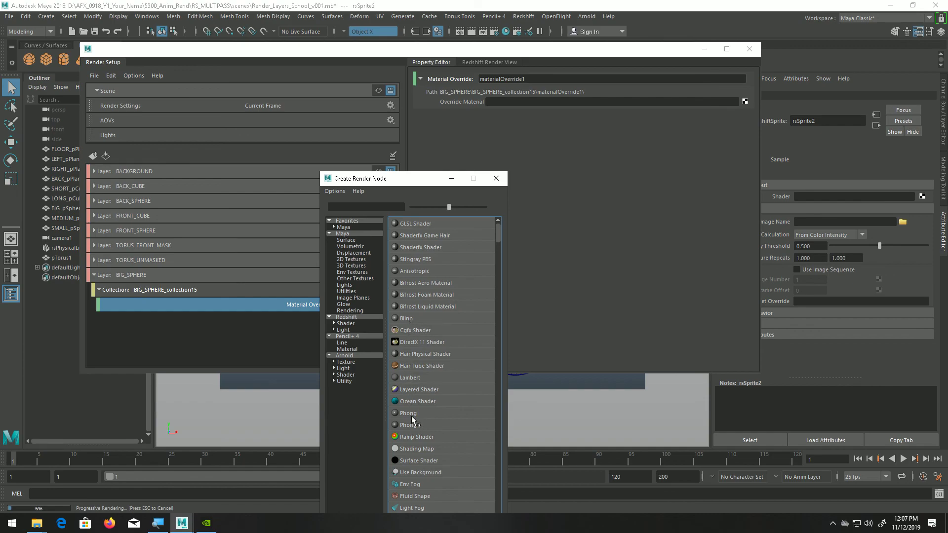
pyautogui.click(351, 324)
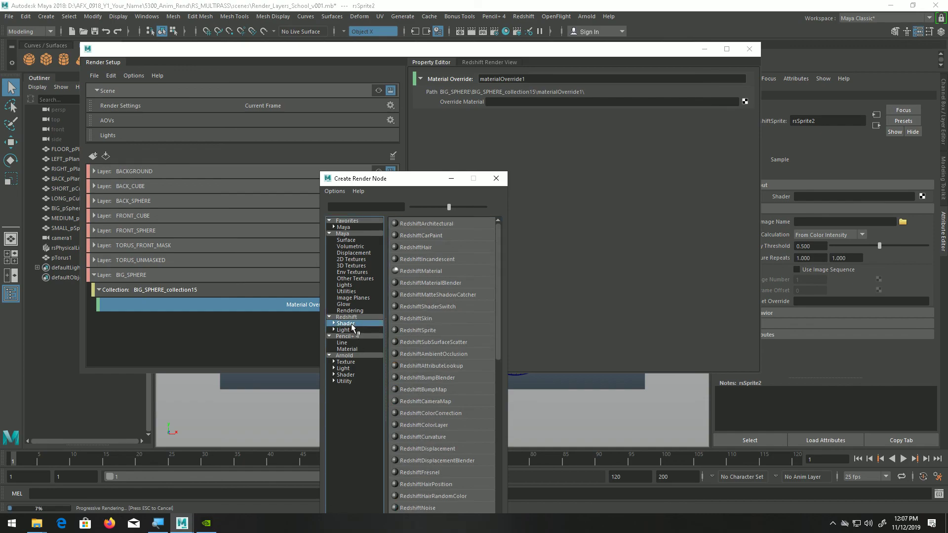
pyautogui.click(428, 272)
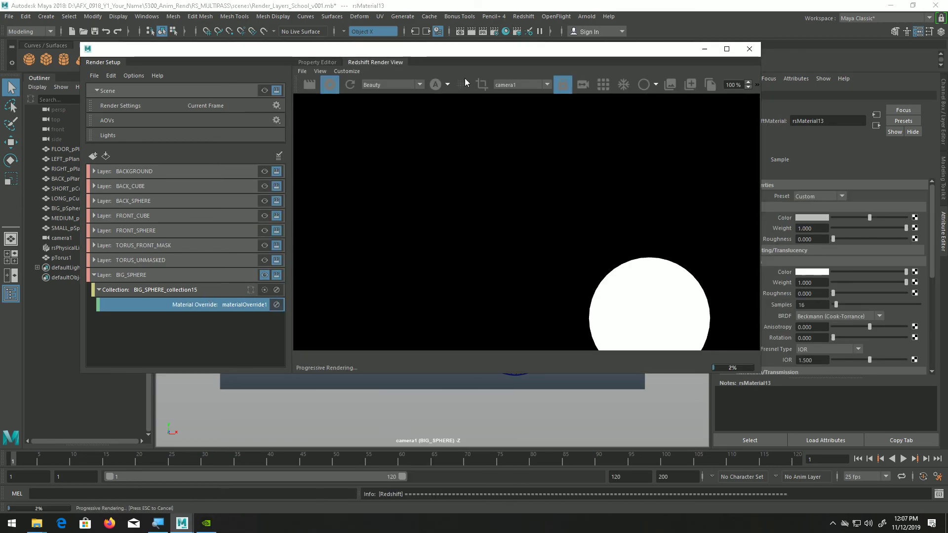
pyautogui.click(436, 85)
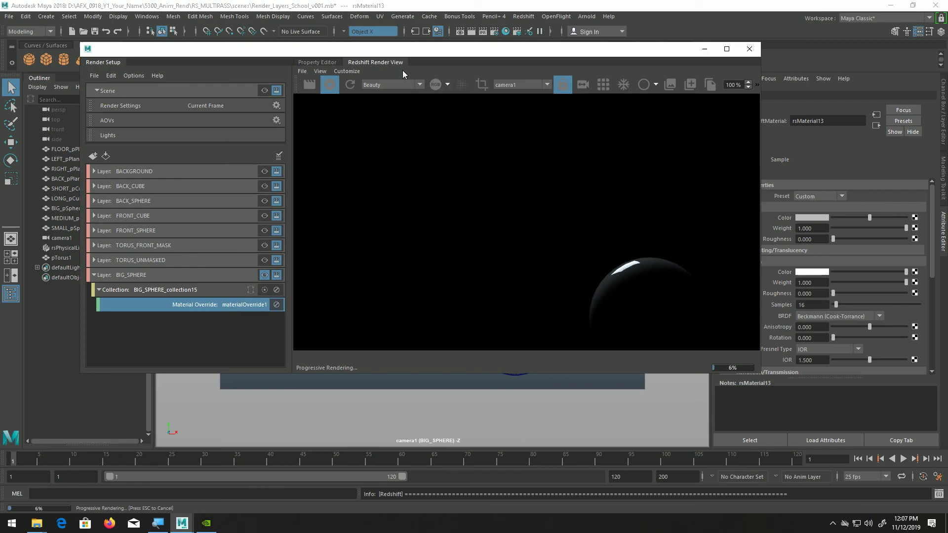
pyautogui.click(435, 86)
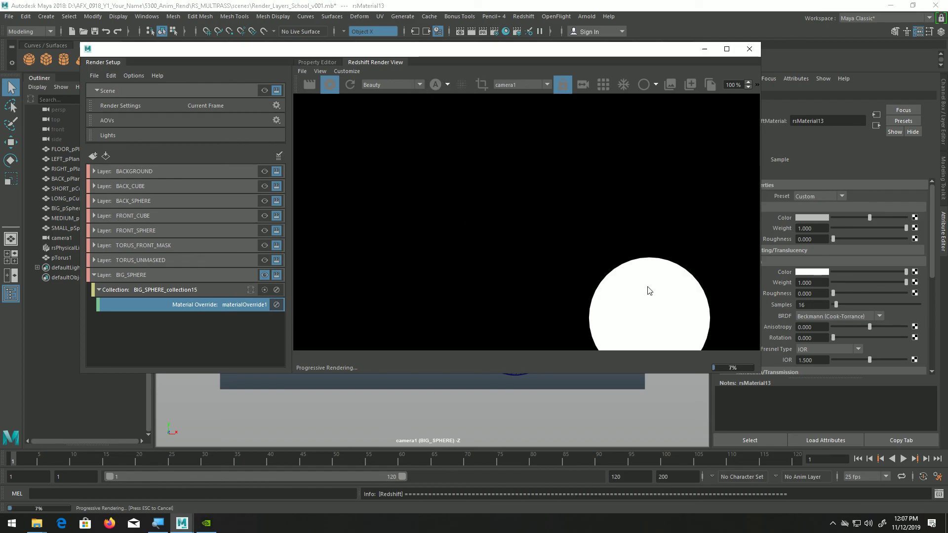
# Recenter the sphere in the render, collapse the BIG_SPHERE layer and switch the render display from alpha back to color
pyautogui.moveTo(634, 299); pyautogui.dragTo(613, 263)
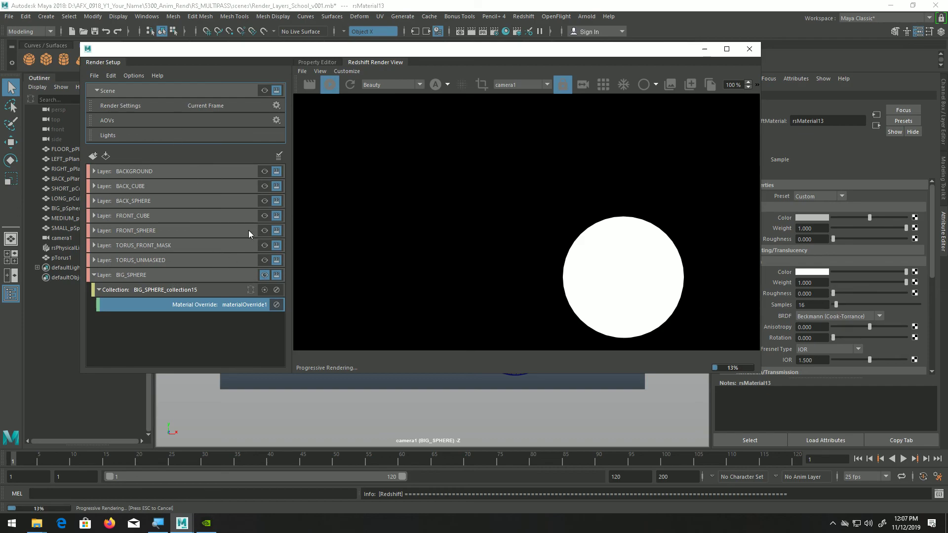
pyautogui.click(181, 275)
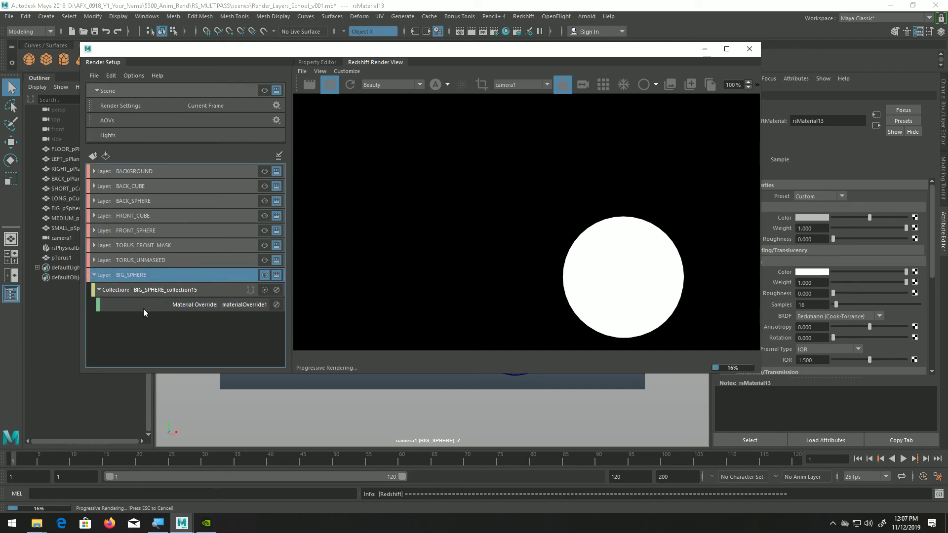
pyautogui.click(94, 275)
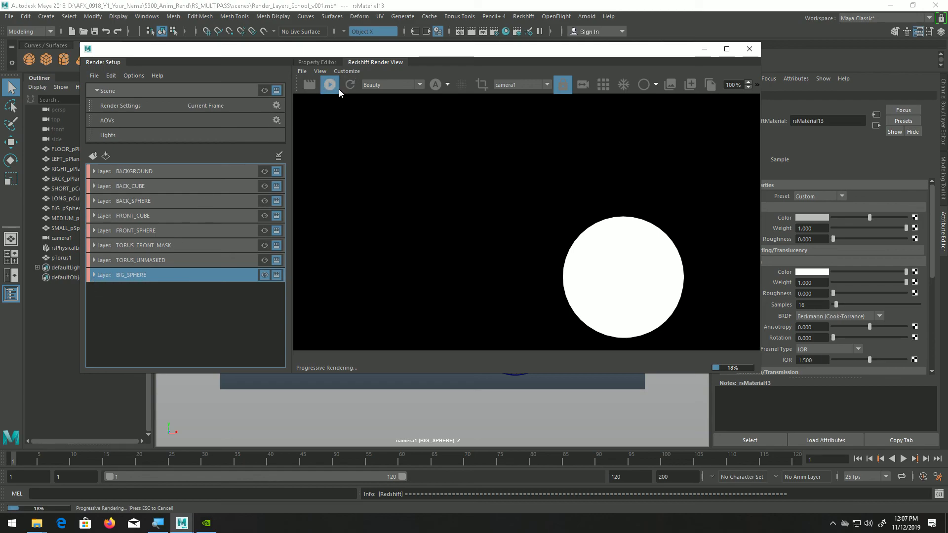
pyautogui.click(440, 85)
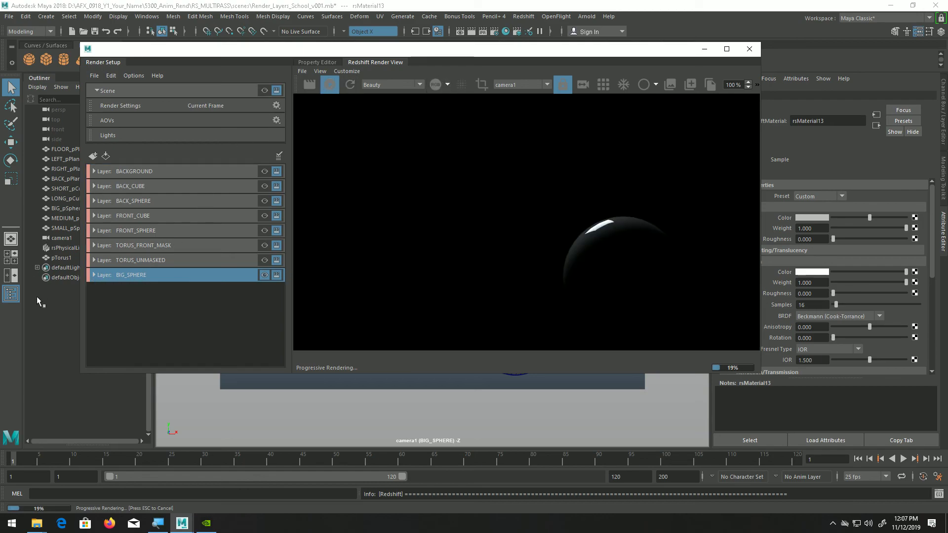
# Create a new render layer named AO_LAYER below the BIG_SPHERE layer
pyautogui.click(145, 297)
pyautogui.click(96, 157)
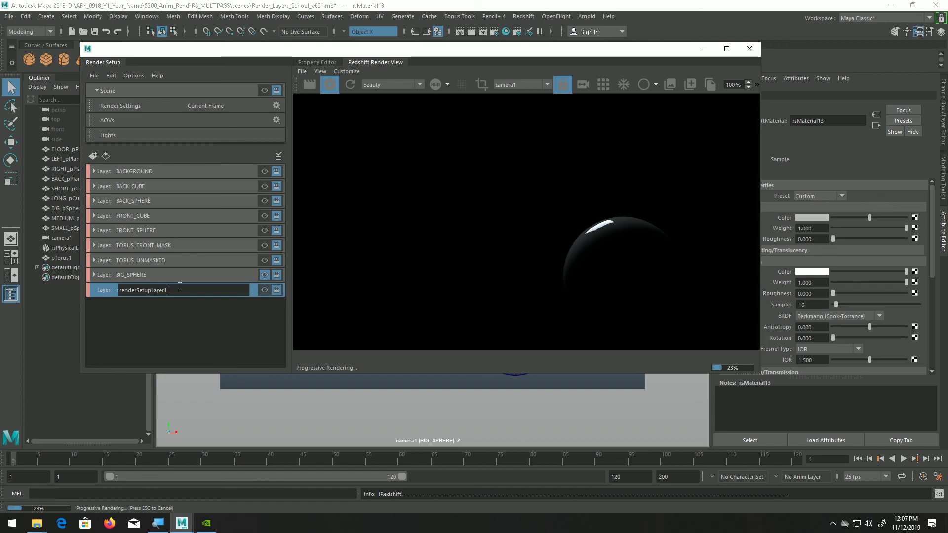
pyautogui.hotkey('ctrl', 'a')
pyautogui.write('AO_LAYER')
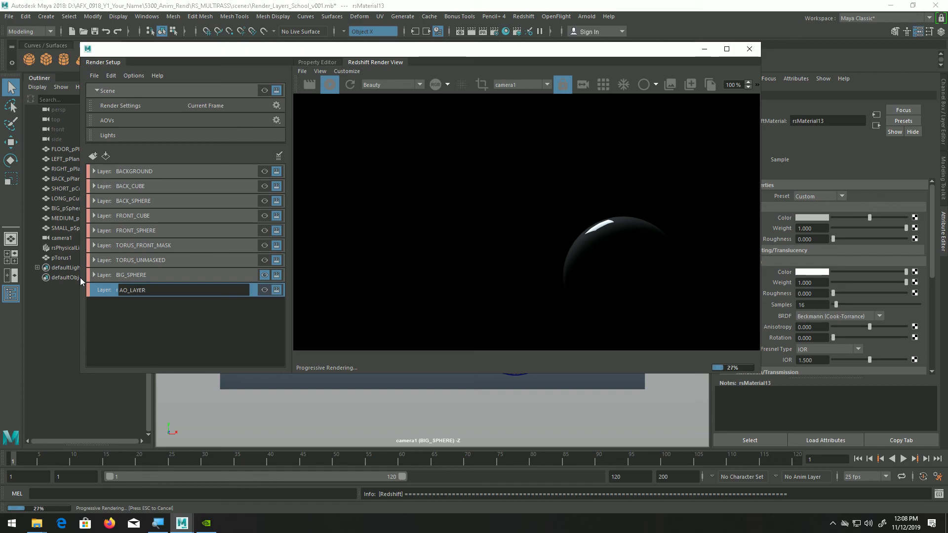
pyautogui.press('Return')
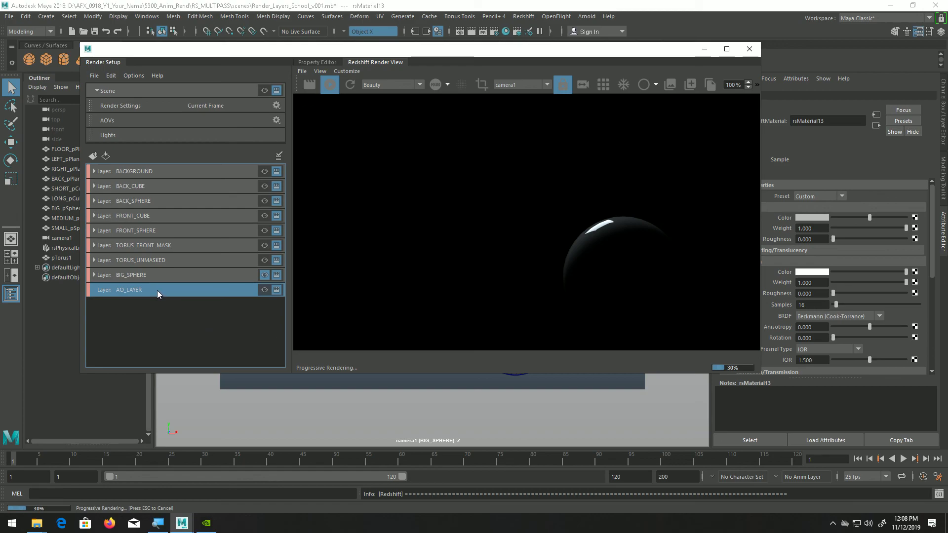
pyautogui.moveTo(414, 49); pyautogui.dragTo(424, 63)
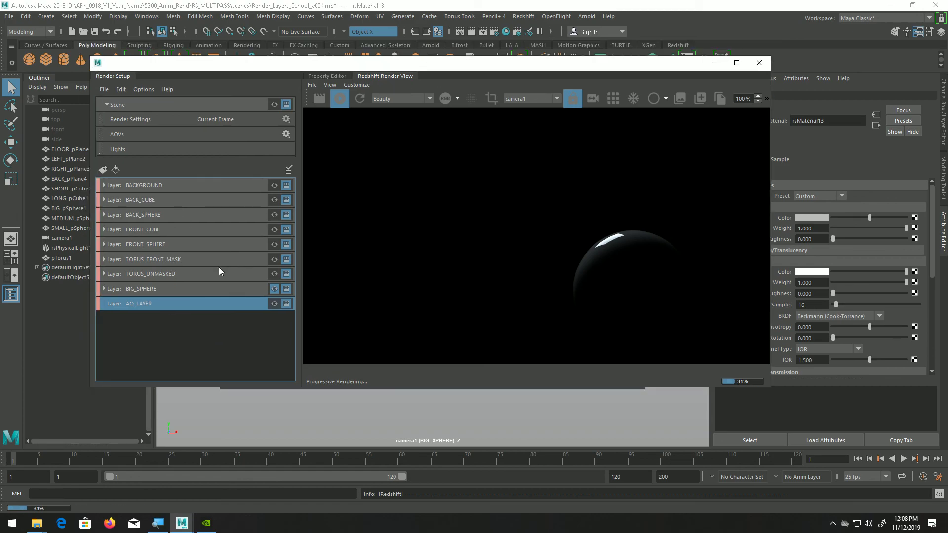
# Create a collection named AO_collection in the AO_LAYER layer
pyautogui.rightClick(163, 304)
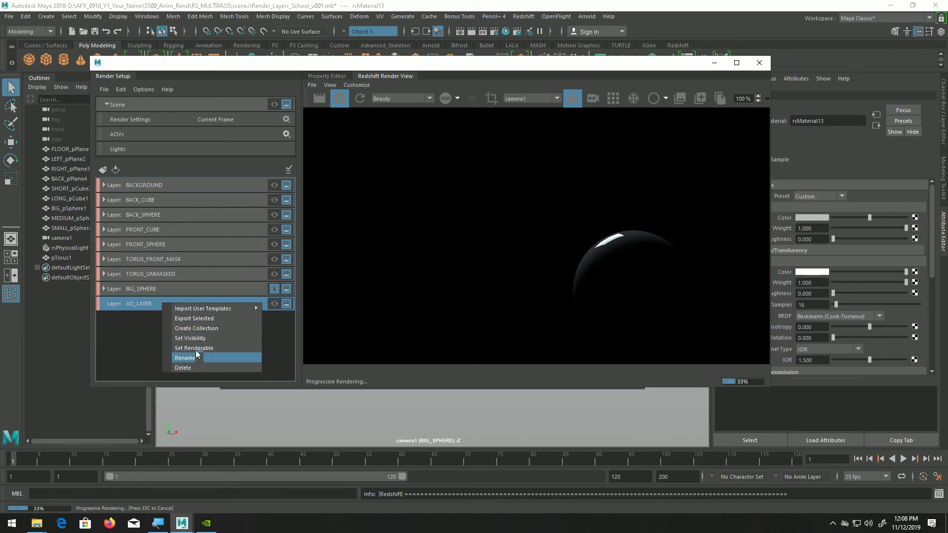
pyautogui.click(200, 329)
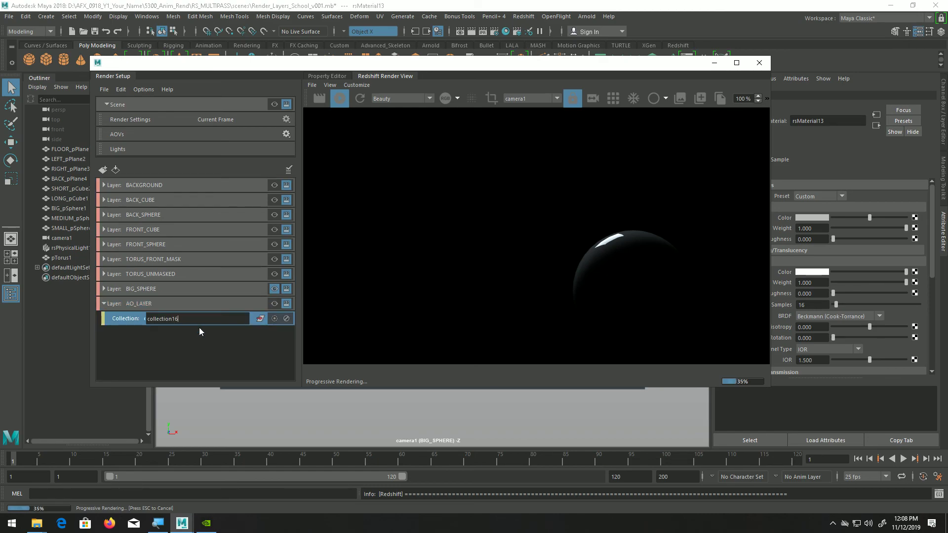
pyautogui.moveTo(201, 321); pyautogui.dragTo(129, 331)
pyautogui.write('AO_collection')
pyautogui.press('Return')
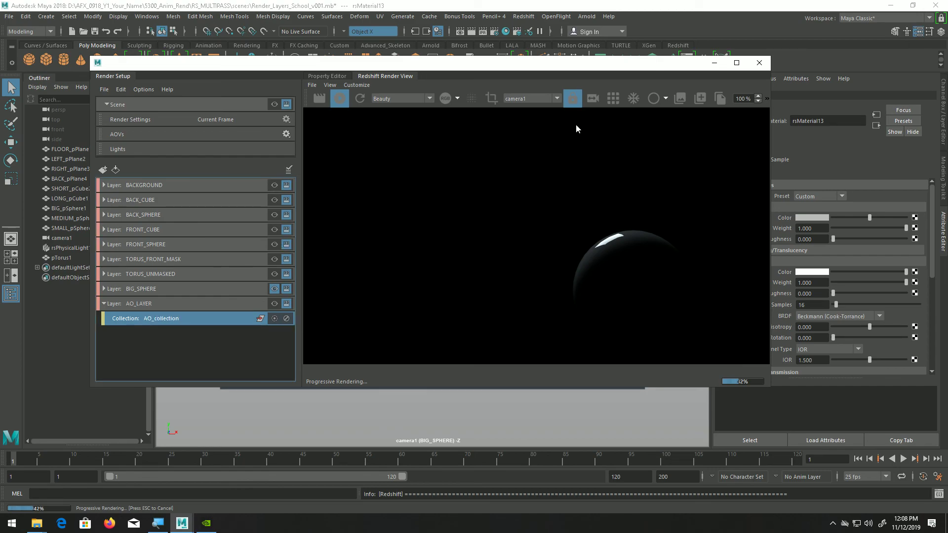
# Add all planes, cubes, spheres and pTorus1 to AO_collection, and make AO_LAYER the visible layer for the render view
pyautogui.click(82, 149)
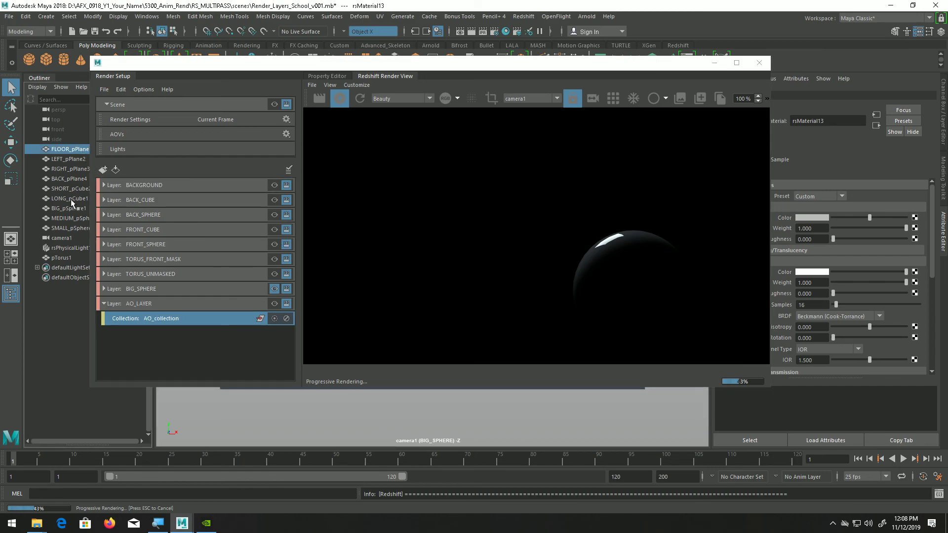
pyautogui.keyDown('shift'); pyautogui.click(70, 230); pyautogui.keyUp('shift')
pyautogui.keyDown('ctrl'); pyautogui.click(66, 257); pyautogui.keyUp('ctrl')
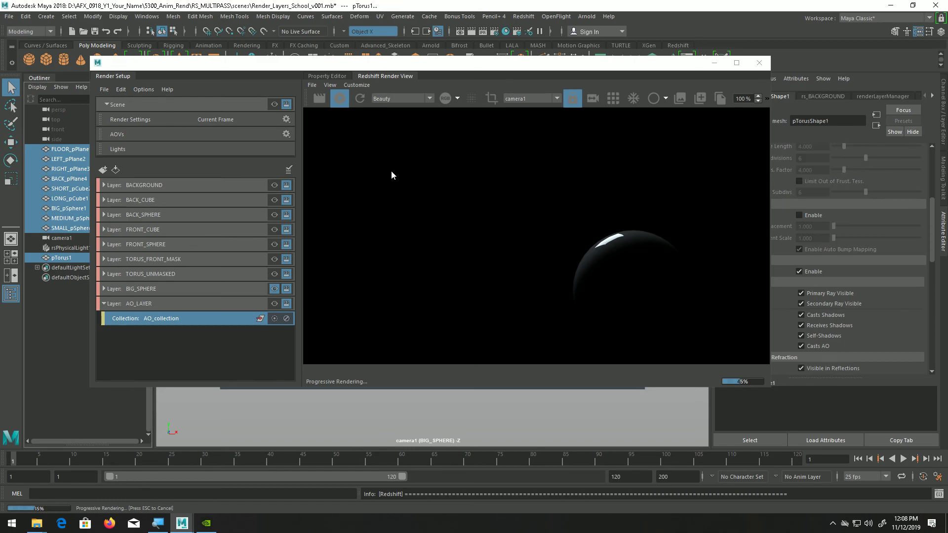
pyautogui.click(326, 76)
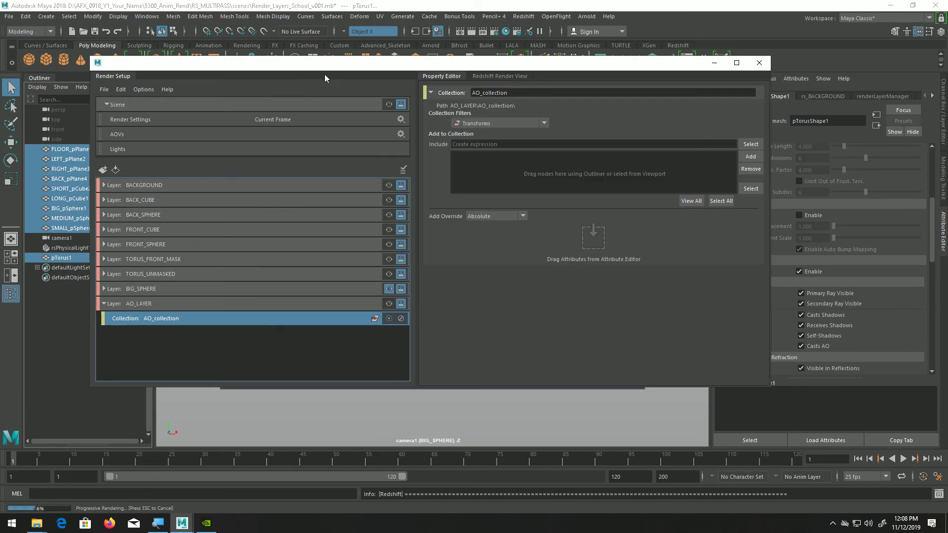
pyautogui.click(750, 156)
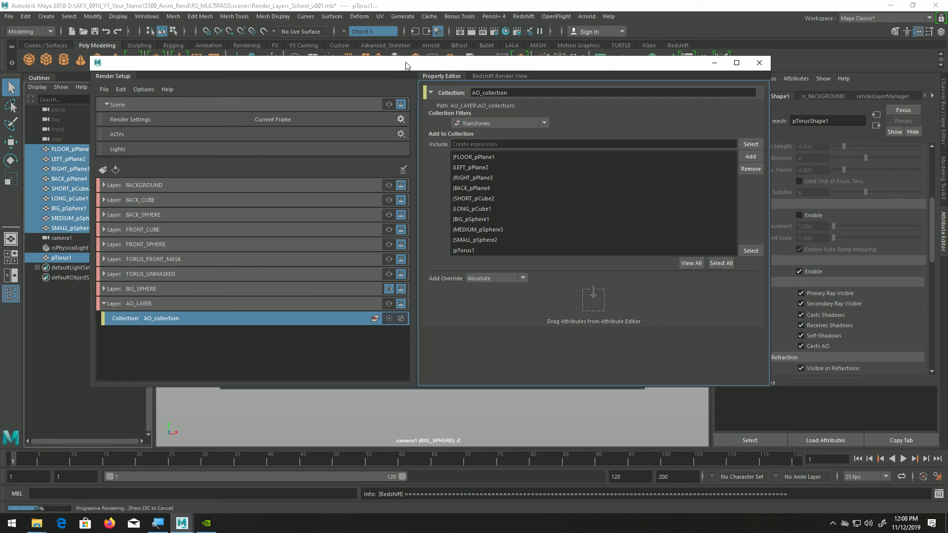
pyautogui.moveTo(406, 65); pyautogui.dragTo(414, 93)
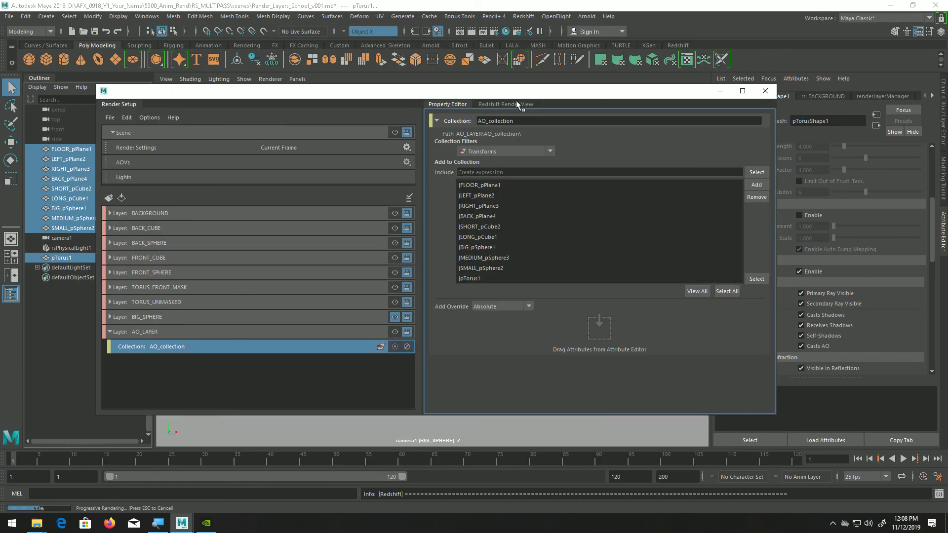
pyautogui.click(515, 100)
pyautogui.click(279, 331)
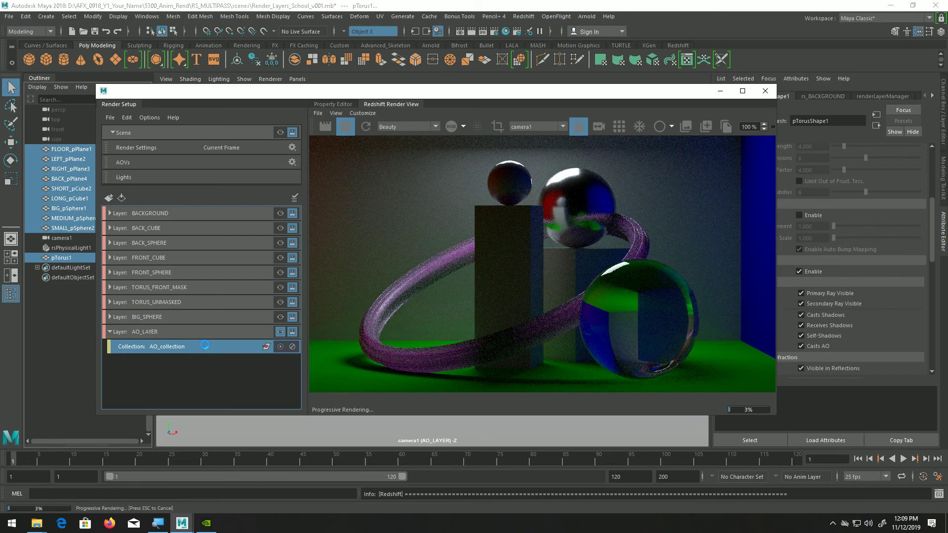
# Create a material override on AO_collection and assign a new RedshiftArchitectural shader as its override material
pyautogui.rightClick(205, 347)
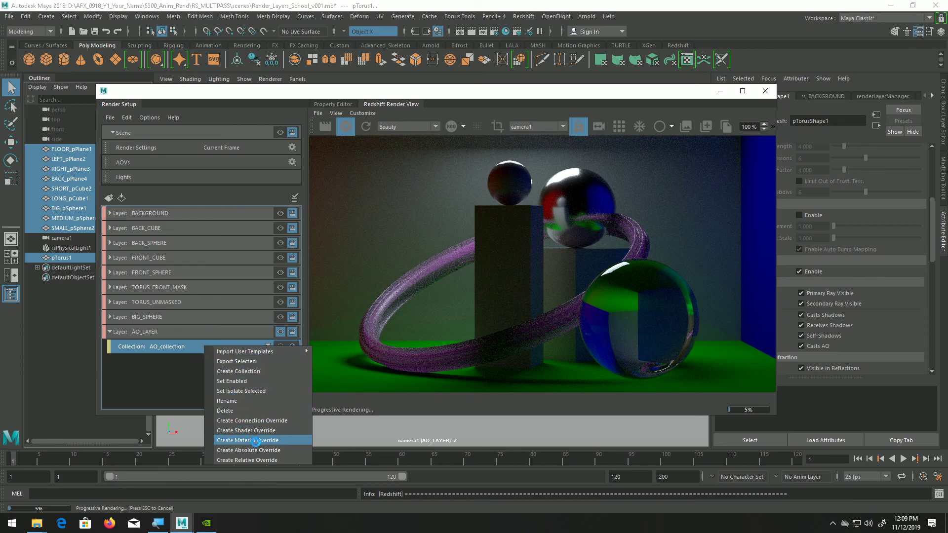
pyautogui.click(255, 440)
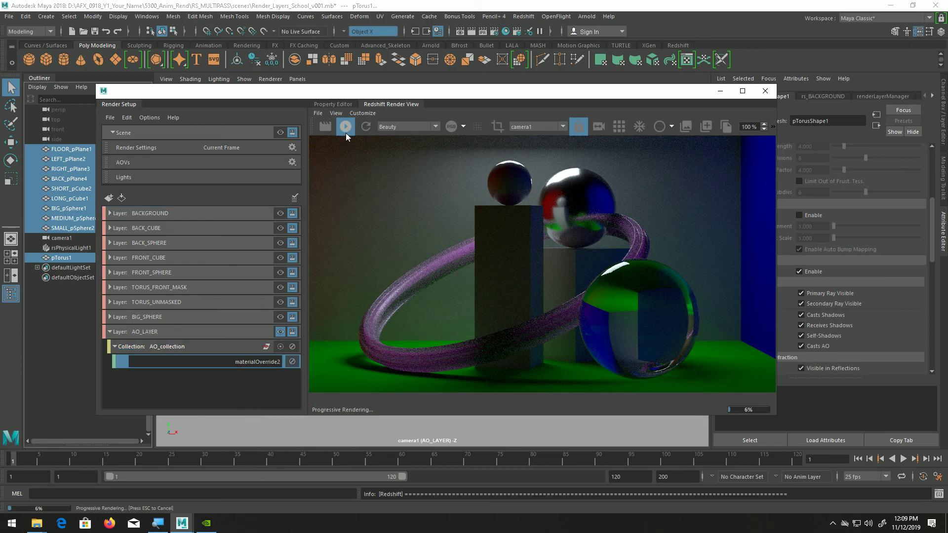
pyautogui.click(346, 105)
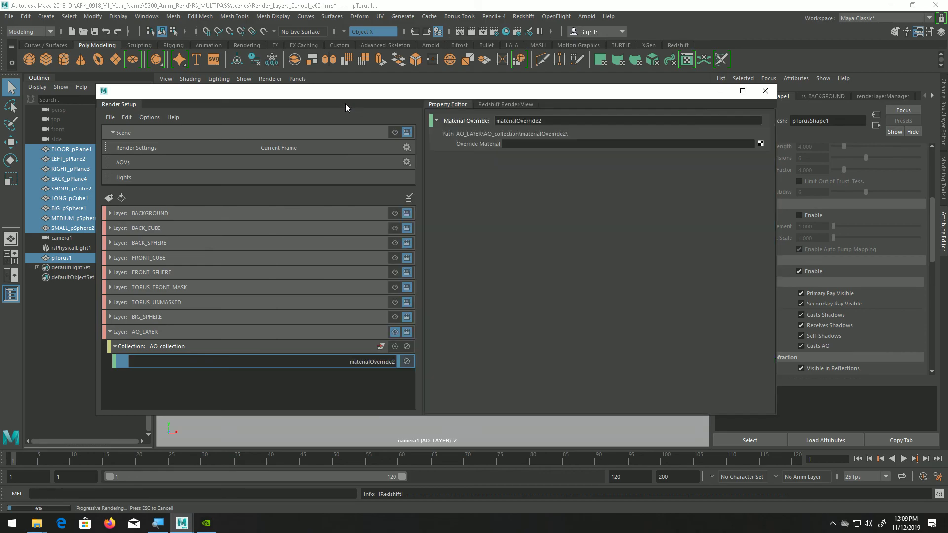
pyautogui.click(763, 145)
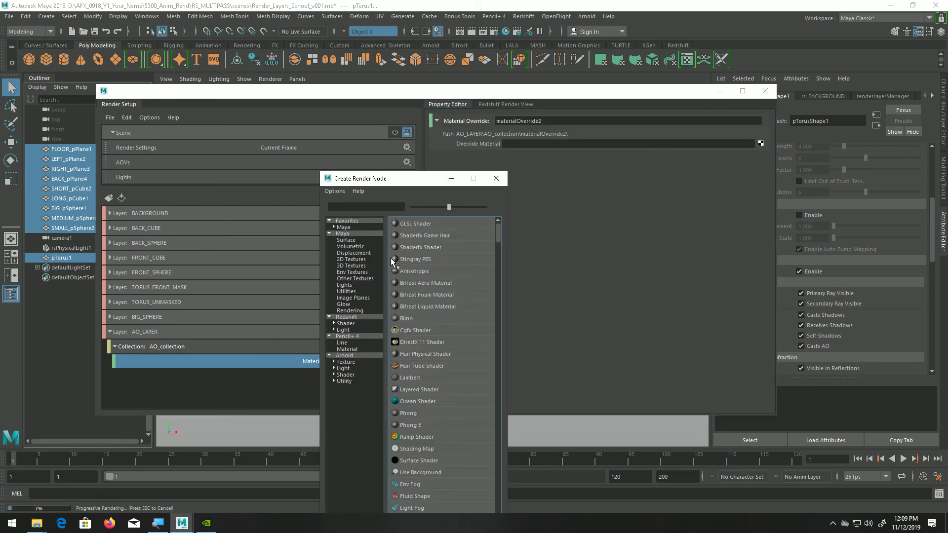
pyautogui.click(352, 324)
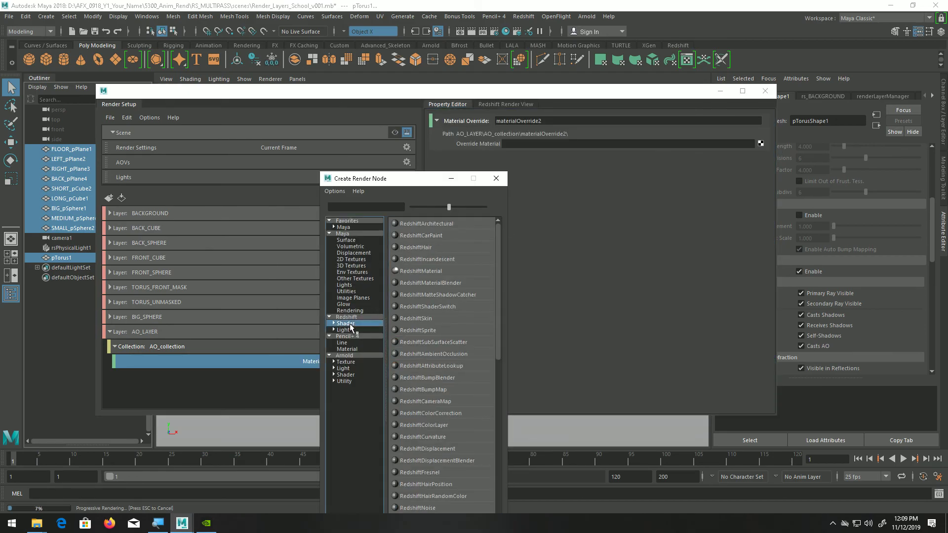
pyautogui.click(434, 226)
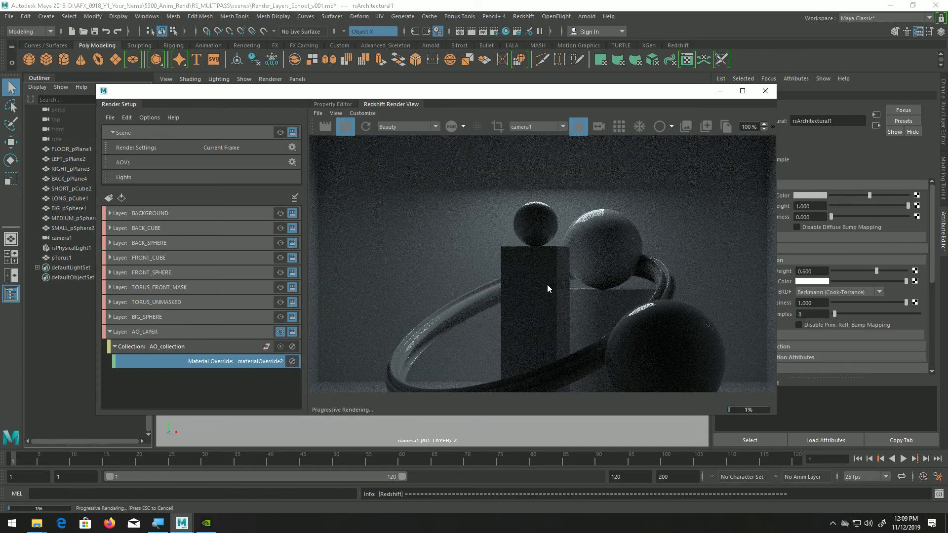
# Recenter the rendered scene and display the AO pass in the render view
pyautogui.moveTo(550, 287); pyautogui.dragTo(526, 239)
pyautogui.click(412, 123)
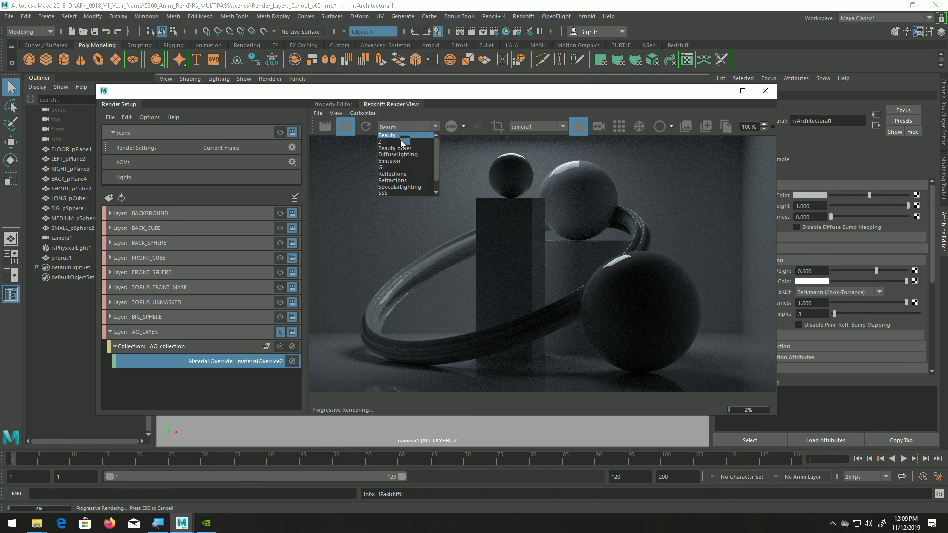
pyautogui.click(391, 193)
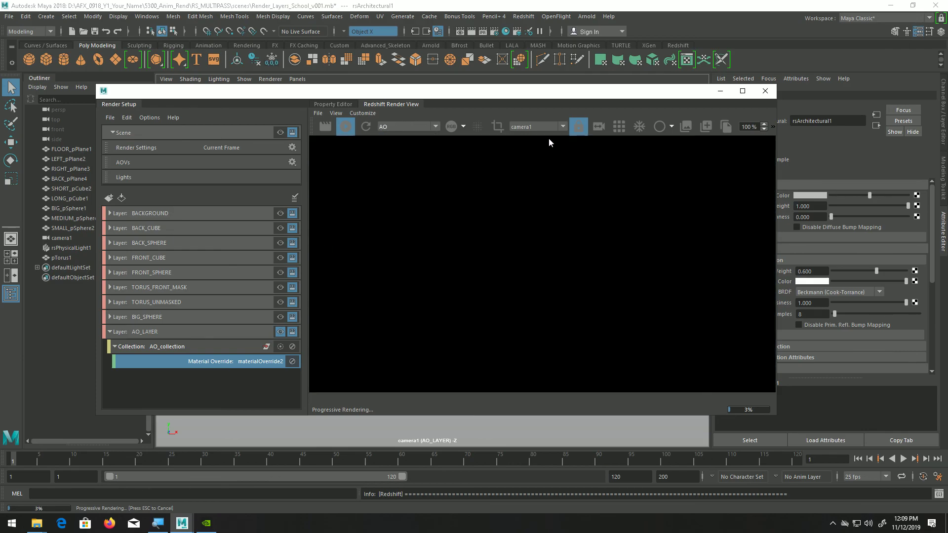
# Enable ambient occlusion on the rsArchitectural1 override material, with the combine mode at Multiply
pyautogui.moveTo(484, 94); pyautogui.dragTo(385, 103)
pyautogui.scroll(-5, 856, 288)
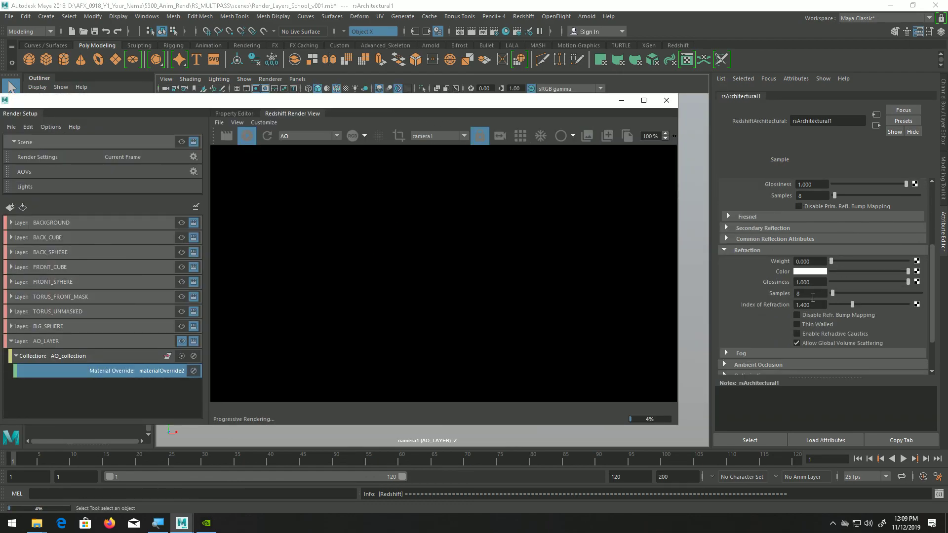
pyautogui.scroll(-3, 793, 309)
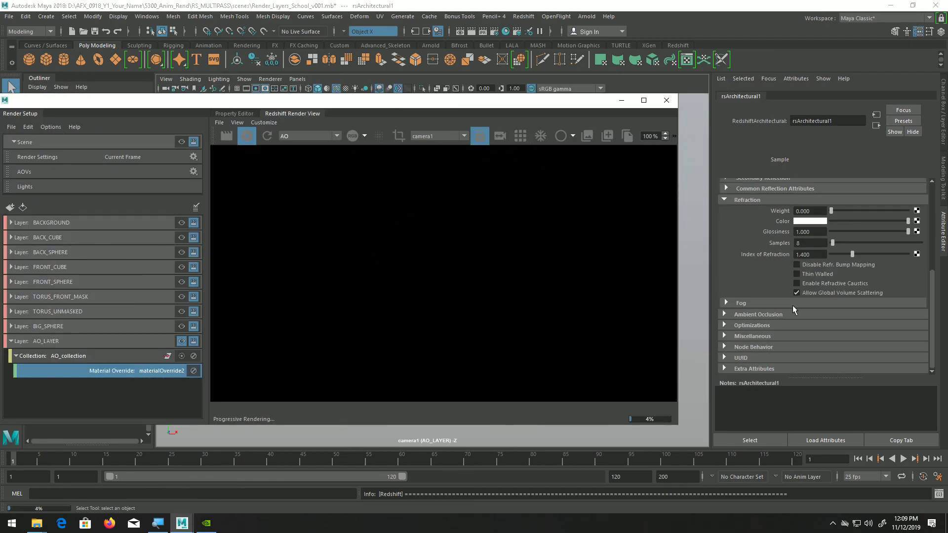
pyautogui.click(725, 314)
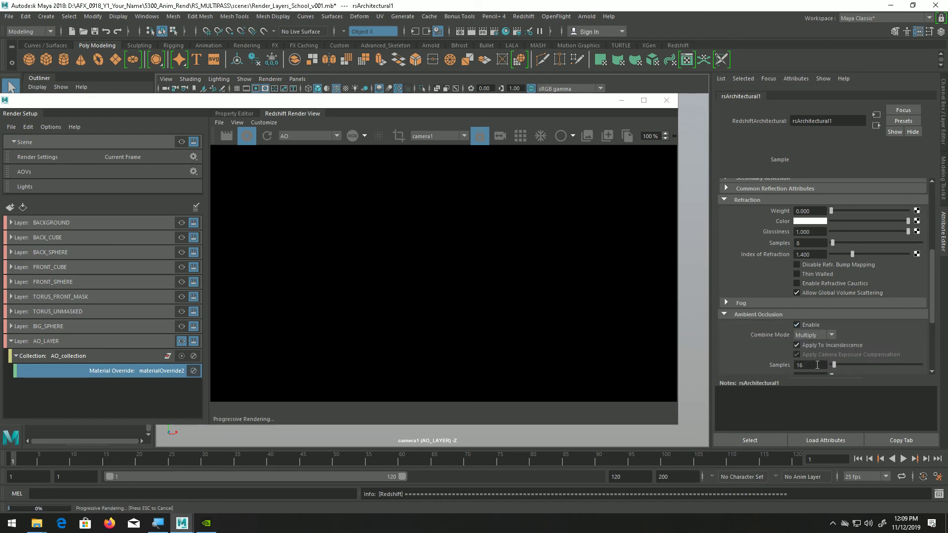
# Stop the interactive preview and run a regular bucket render of AO_LAYER to check the AO pass, cancelling it partway
pyautogui.click(181, 341)
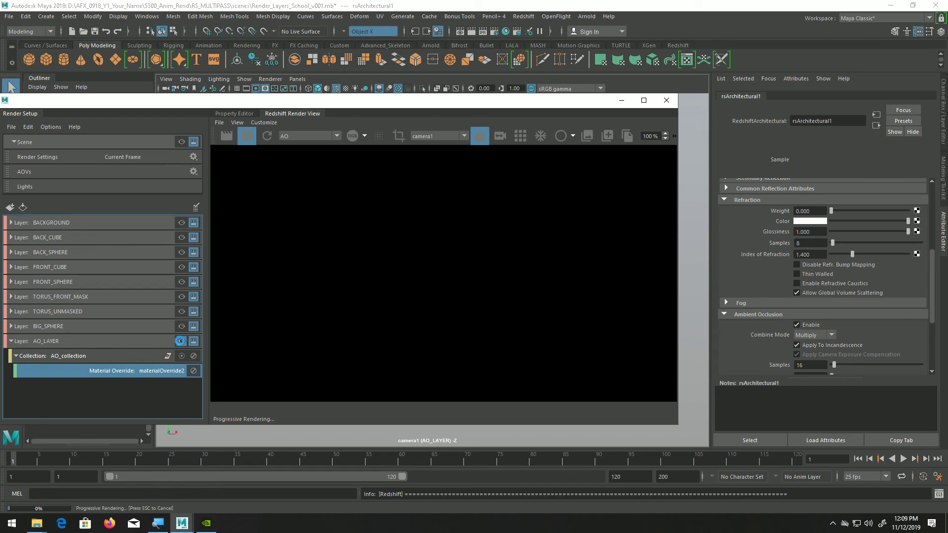
pyautogui.click(247, 137)
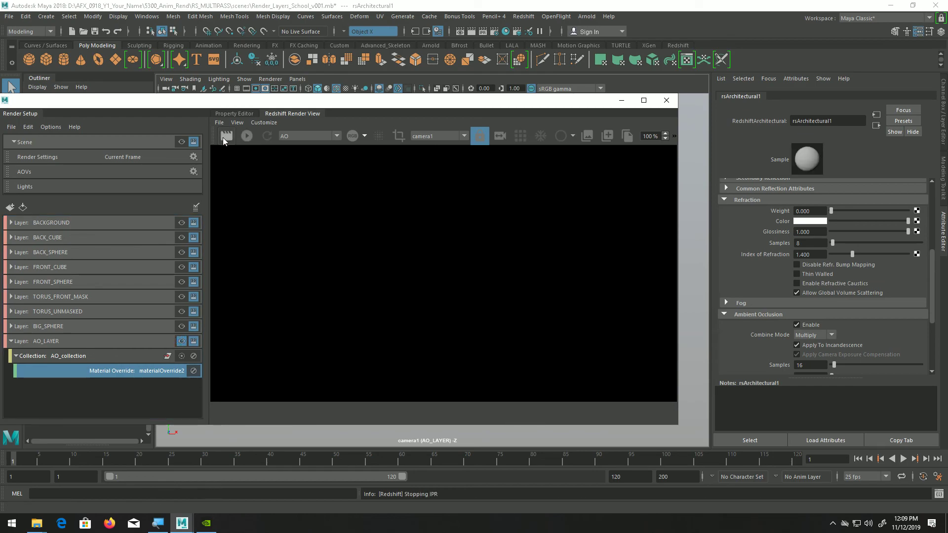
pyautogui.click(225, 138)
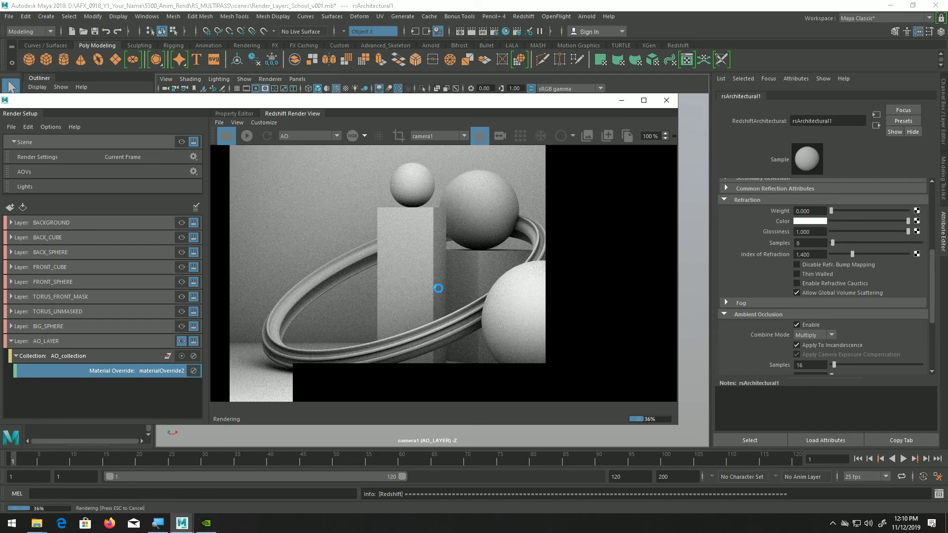
pyautogui.press('Escape')
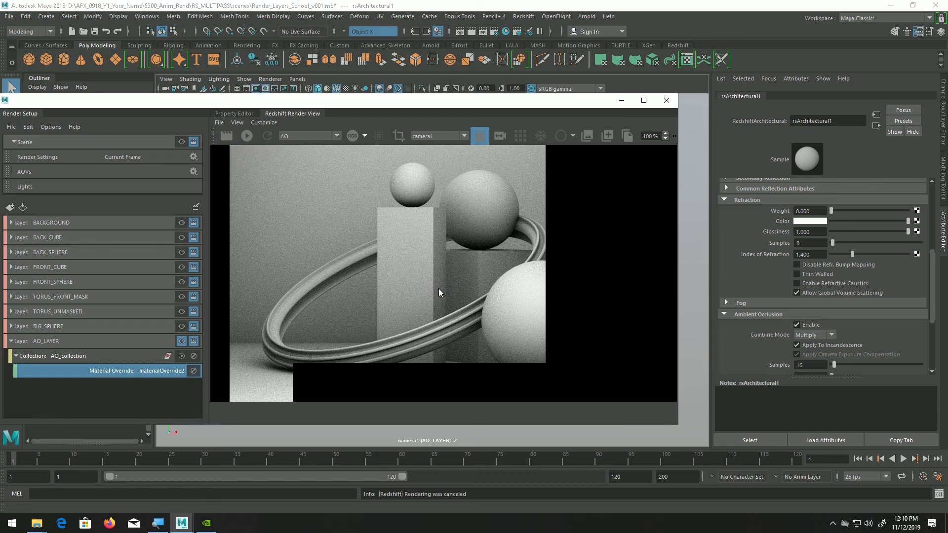
# Set the ambient occlusion samples of rsArchitectural1 to 512 and test-render the AO pass again
pyautogui.scroll(-1, 815, 337)
pyautogui.doubleClick(812, 336)
pyautogui.write('3')
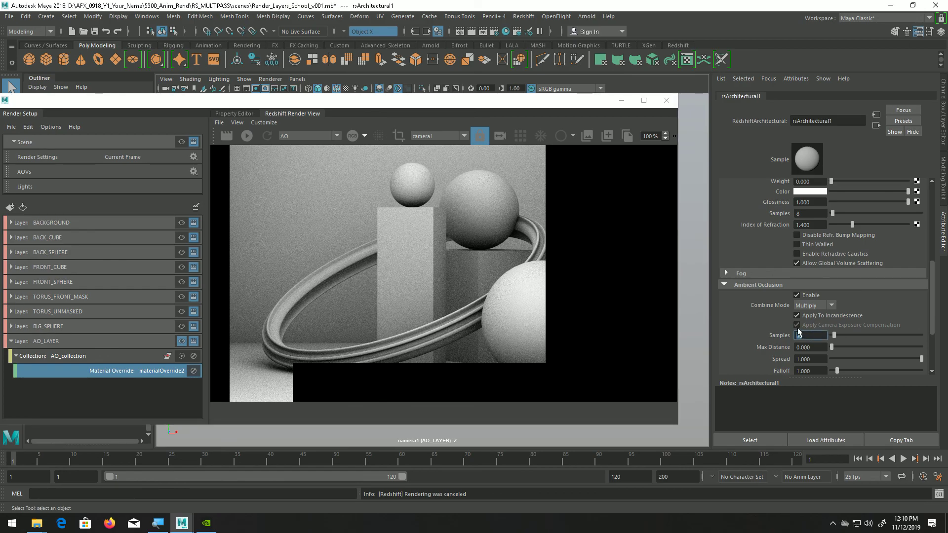
pyautogui.write('12')
pyautogui.press('Return')
pyautogui.click(226, 135)
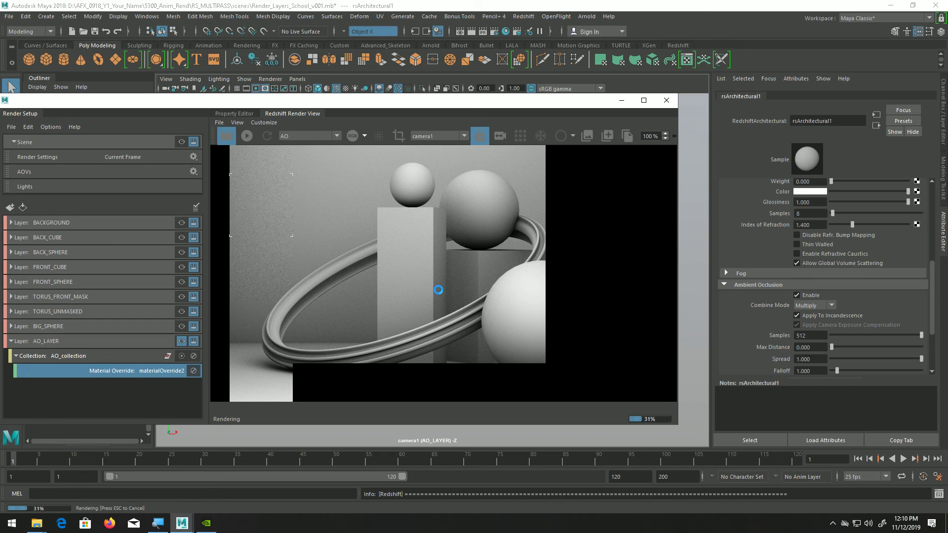
pyautogui.press('Escape')
# Set the ambient occlusion max distance of rsArchitectural1 to 12
pyautogui.click(810, 346)
pyautogui.write('12')
pyautogui.press('Return')
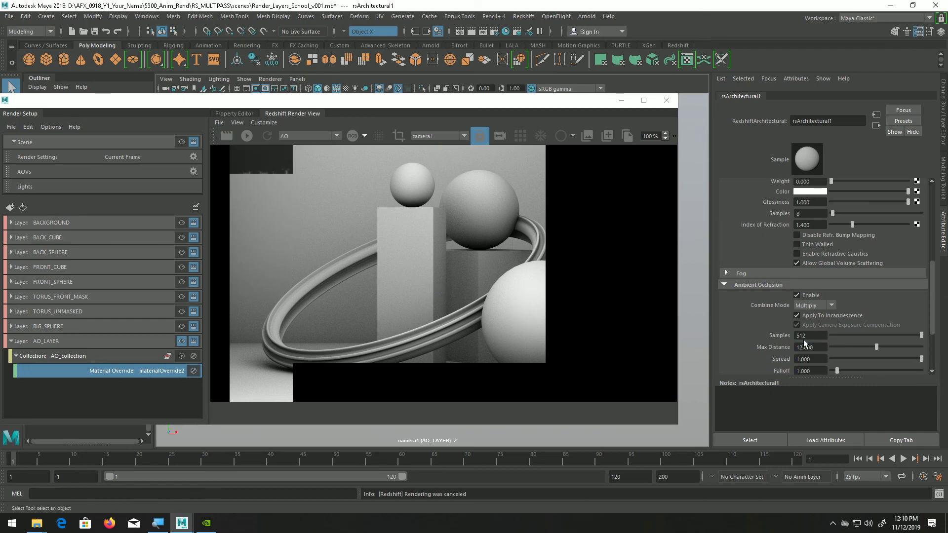
# Test-render AO_LAYER with the 12-unit ambient occlusion max distance, cancelling the render partway
pyautogui.click(225, 136)
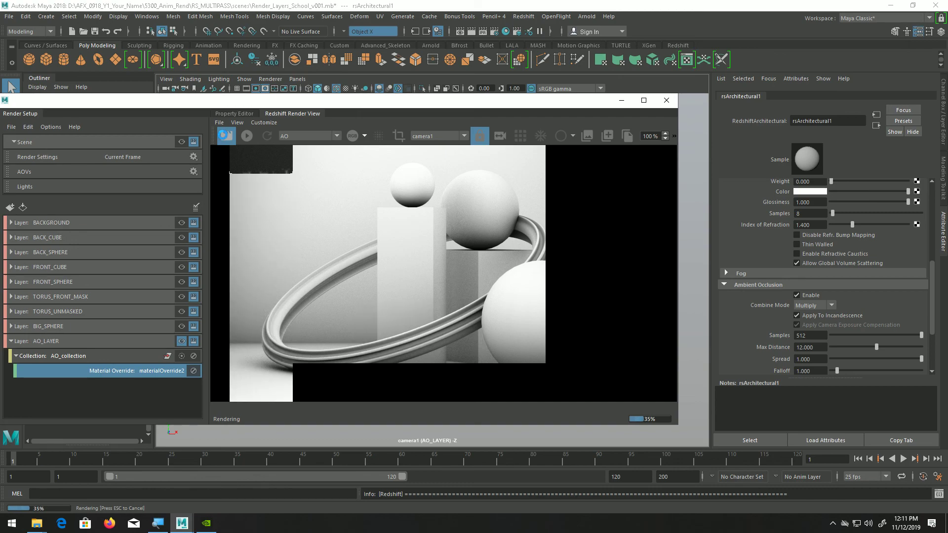
pyautogui.click(820, 347)
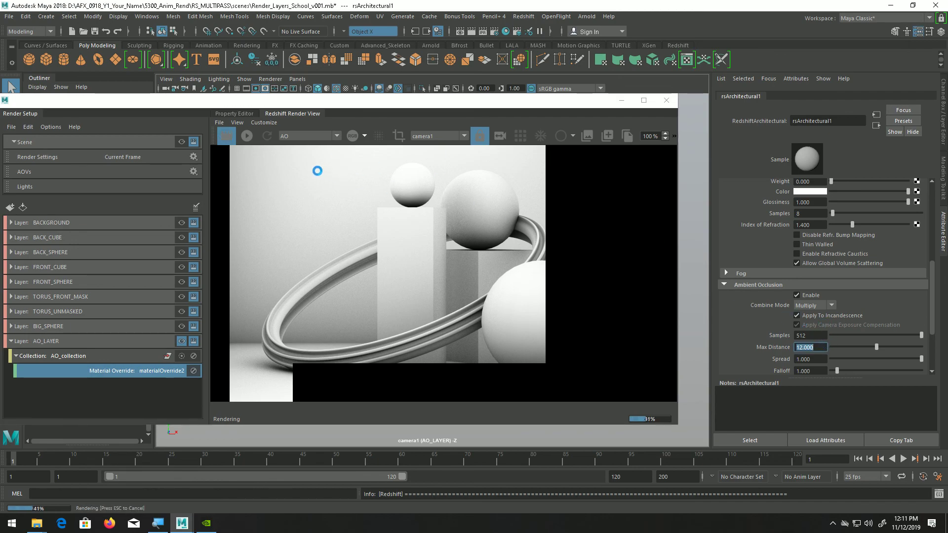
pyautogui.press('Escape')
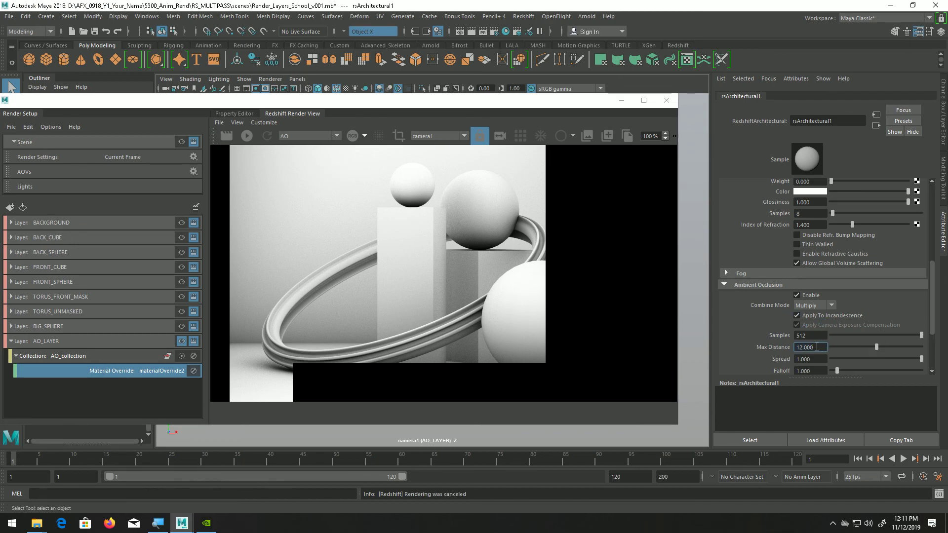
# Set the ambient occlusion max distance of rsArchitectural1 to 6 and briefly test-render the AO pass, cancelling it early
pyautogui.write('6')
pyautogui.press('Return')
pyautogui.click(226, 136)
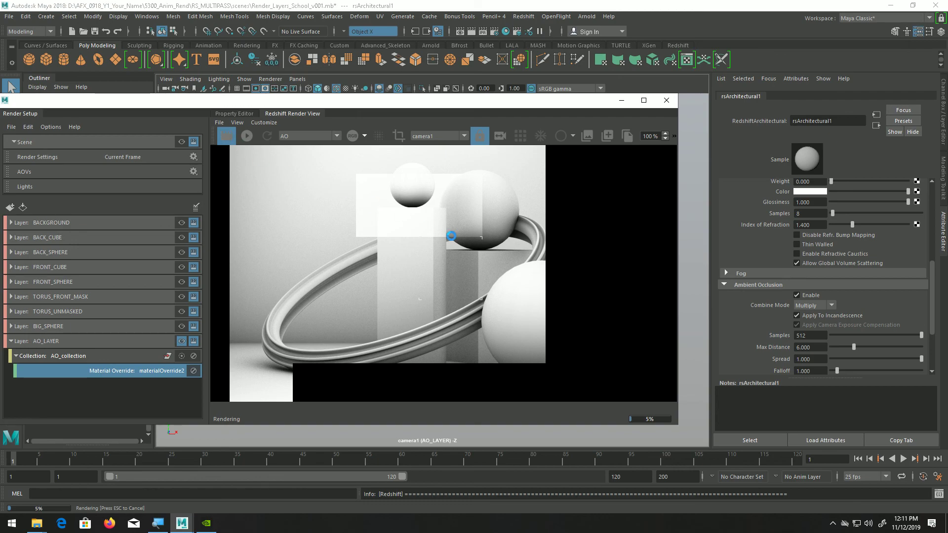
pyautogui.press('Escape')
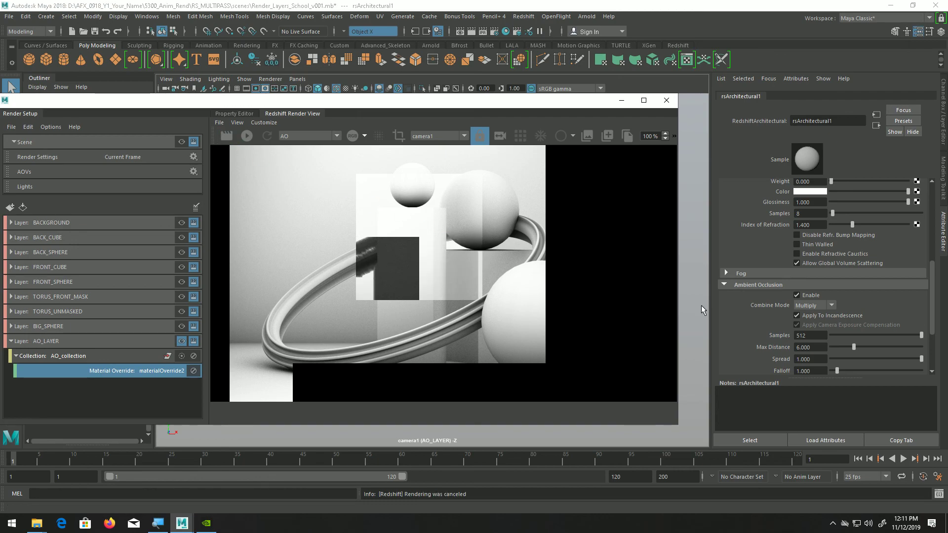
# Set the ambient occlusion max distance of rsArchitectural1 to 100 and test-render the AO pass, cancelling it partway
pyautogui.doubleClick(823, 348)
pyautogui.write('100')
pyautogui.press('Return')
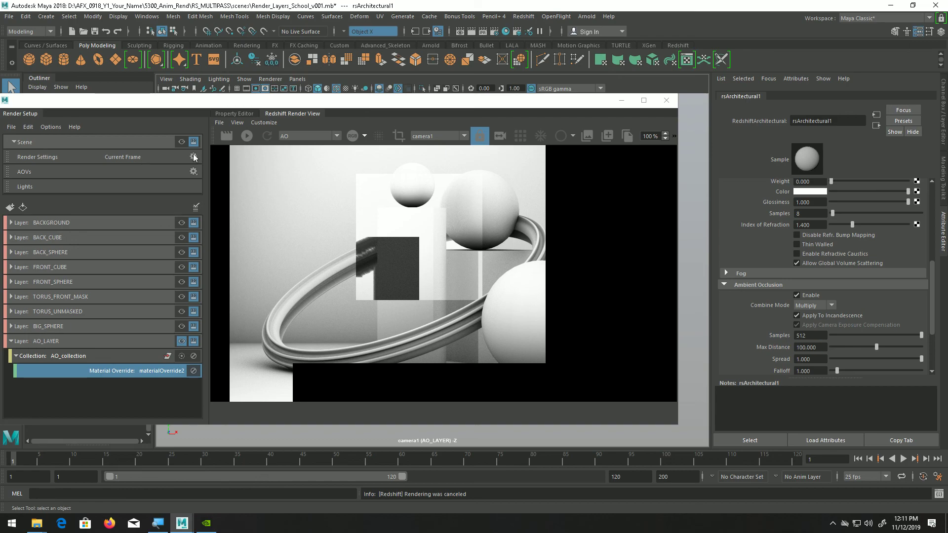
pyautogui.click(226, 136)
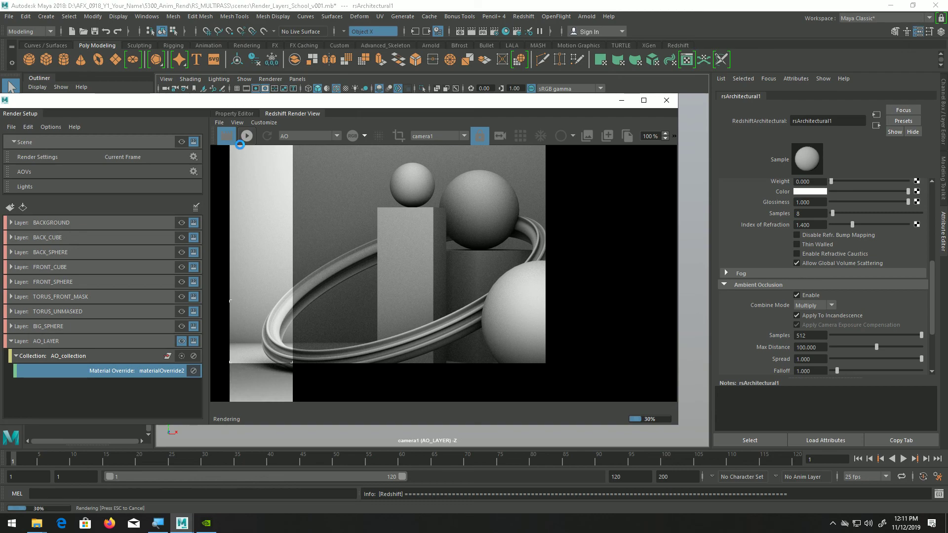
pyautogui.click(231, 139)
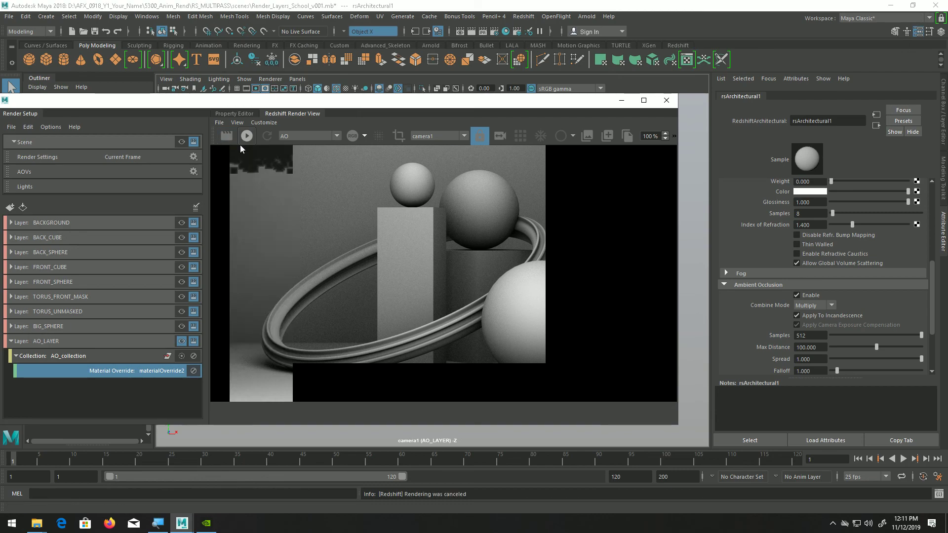
# Set the ambient occlusion max distance of rsArchitectural1 to 0 and test-render the AO pass, cancelling it partway
pyautogui.click(819, 348)
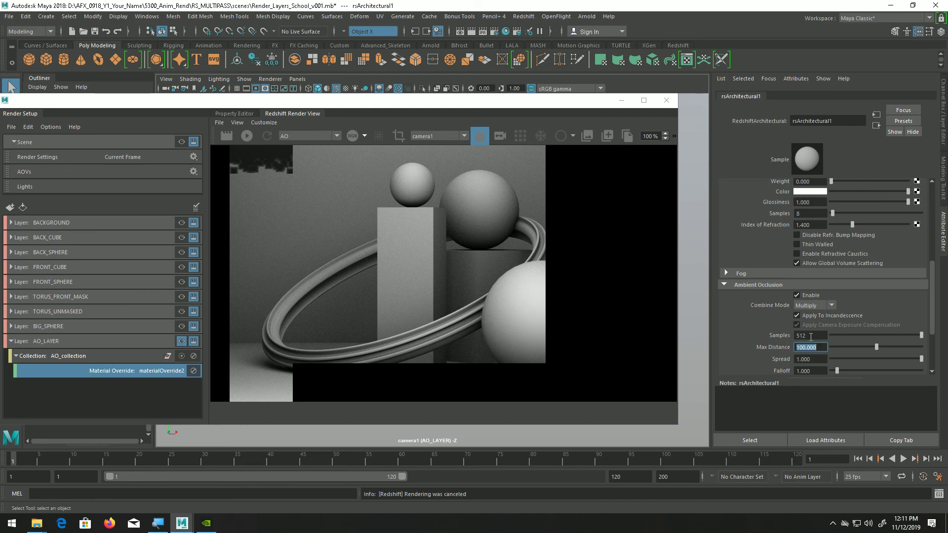
pyautogui.write('1')
pyautogui.press('Return')
pyautogui.click(229, 137)
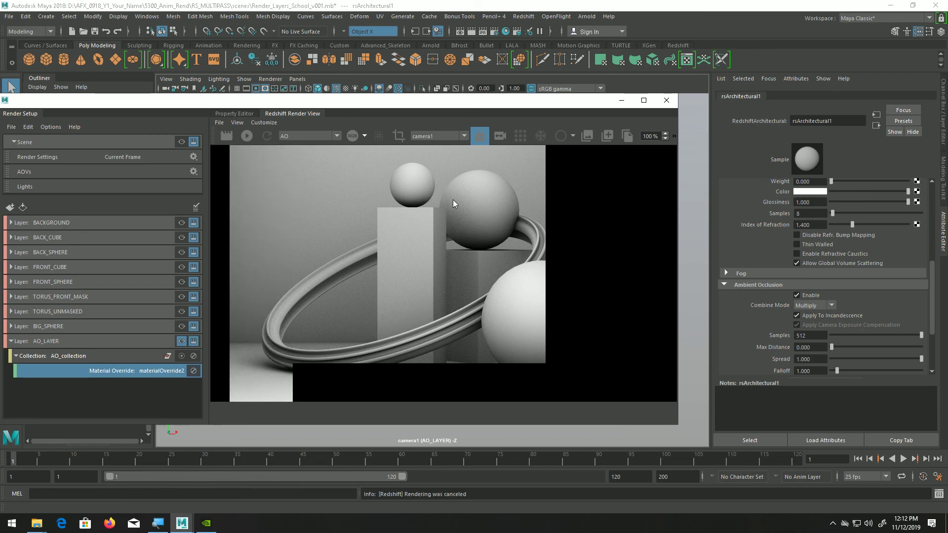
pyautogui.press('Escape')
# Set the ambient occlusion samples of rsArchitectural1 to 1024 and render the full AO_LAYER frame
pyautogui.doubleClick(818, 337)
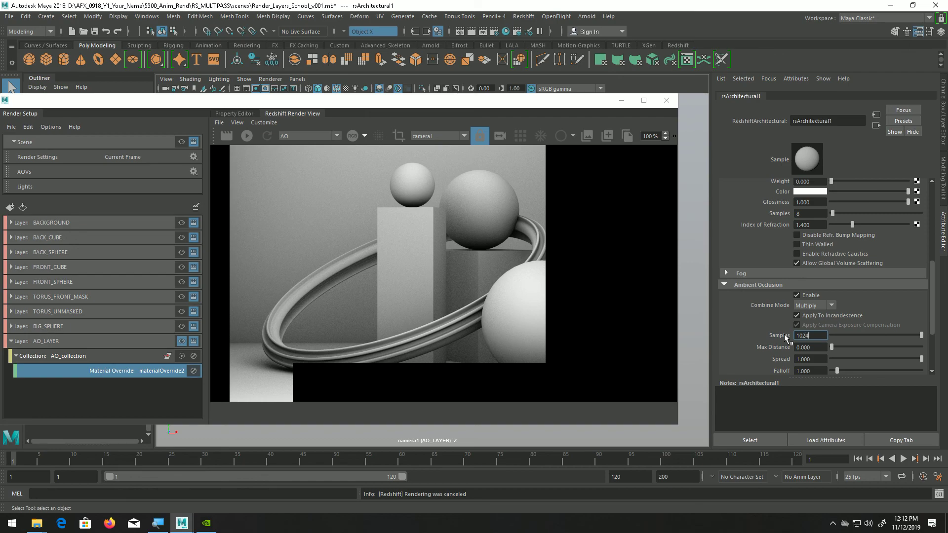
pyautogui.press('Return')
pyautogui.click(227, 136)
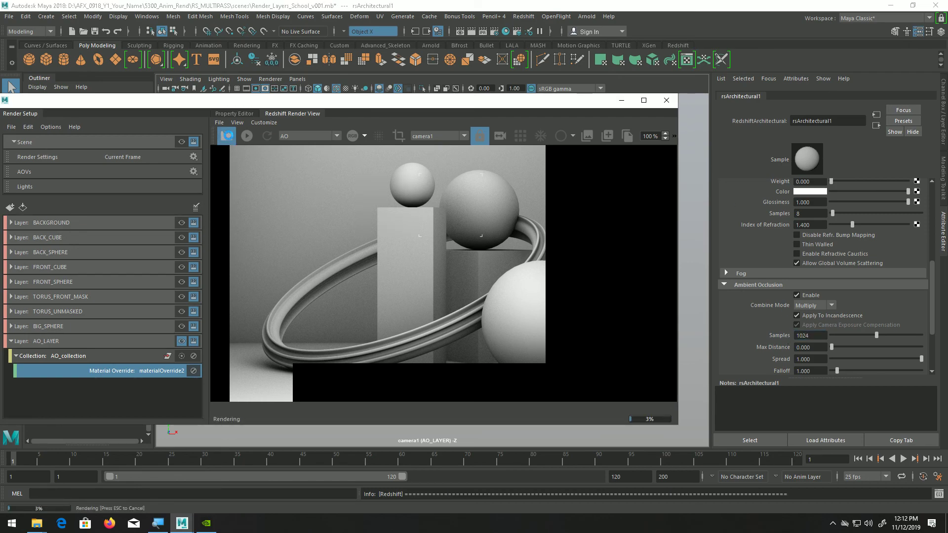
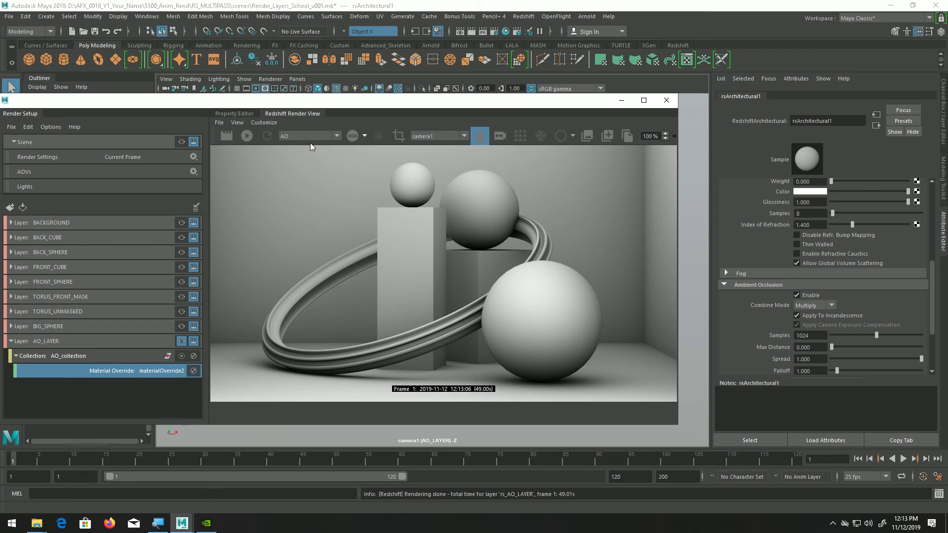
# Save the scene as a new version named Render_Layers_School_v002.mb in the RS_MULTIPASS scenes folder
pyautogui.moveTo(154, 109); pyautogui.dragTo(286, 64)
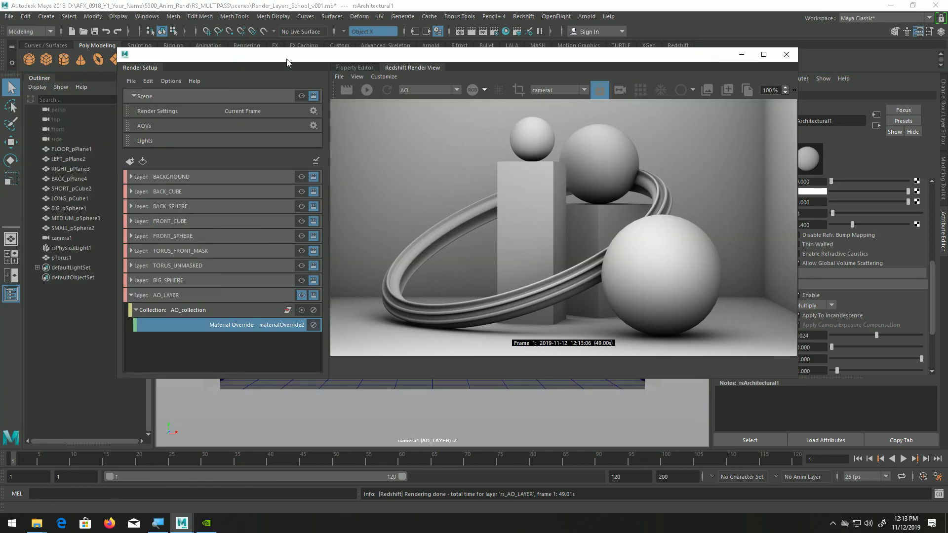
pyautogui.click(9, 16)
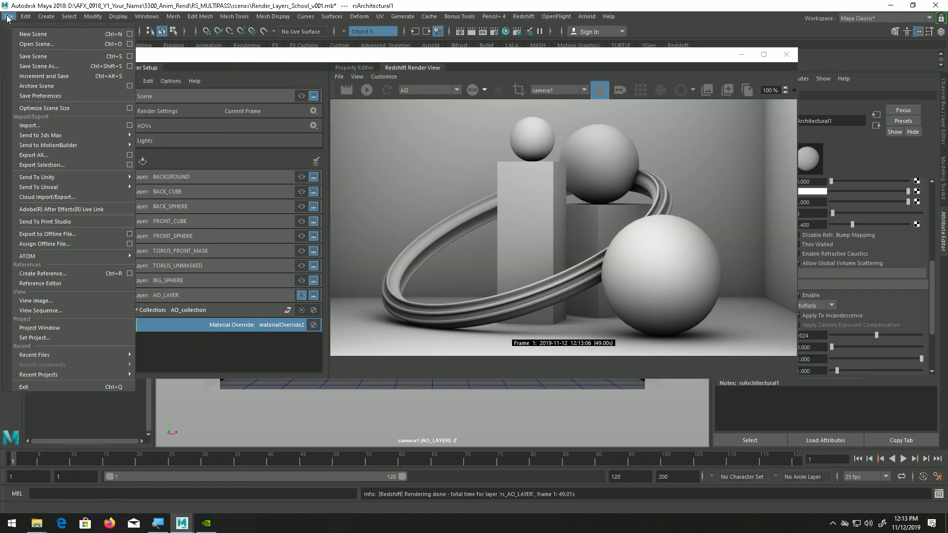
pyautogui.click(41, 66)
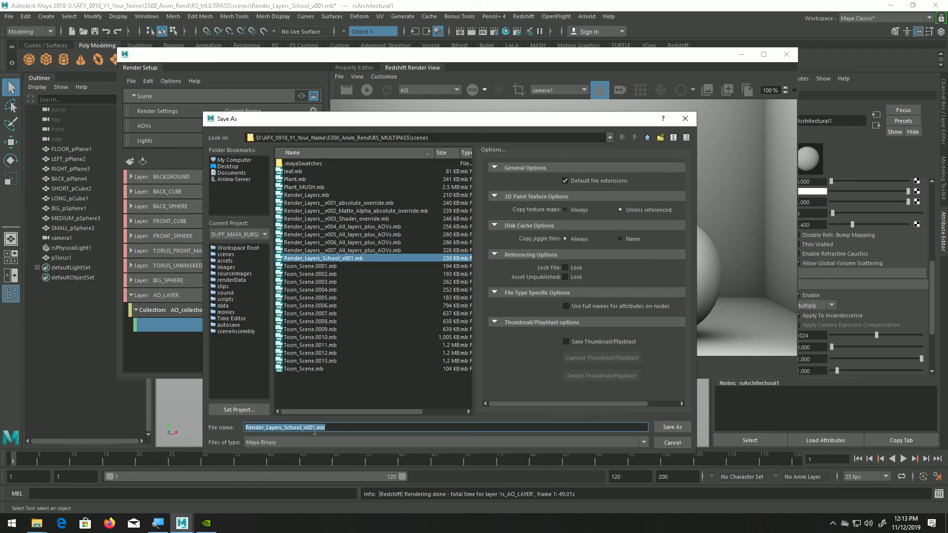
pyautogui.click(315, 429)
pyautogui.press('BackSpace')
pyautogui.write('2')
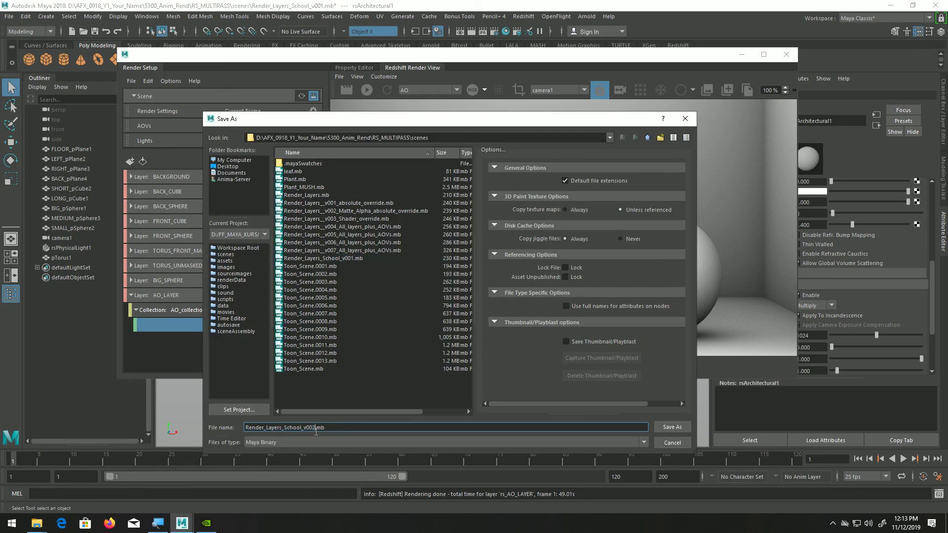
pyautogui.click(672, 427)
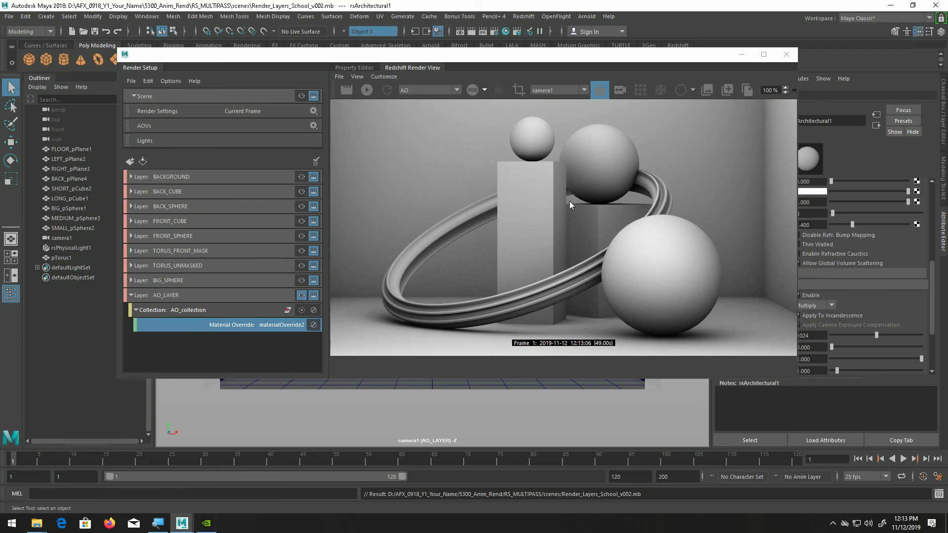
# In the common render settings, set the output image format to OpenEXR (exr)
pyautogui.click(494, 34)
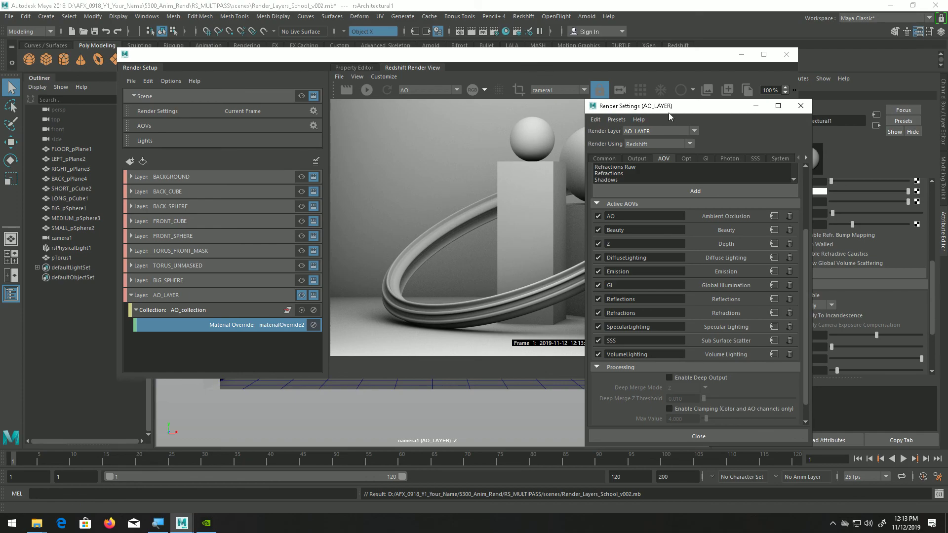
pyautogui.moveTo(640, 108); pyautogui.dragTo(418, 91)
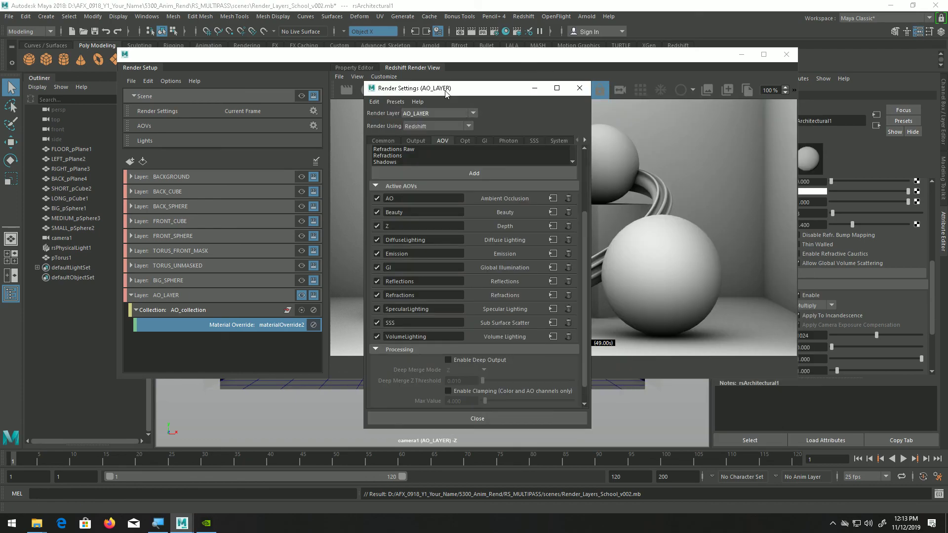
pyautogui.click(414, 140)
pyautogui.click(392, 139)
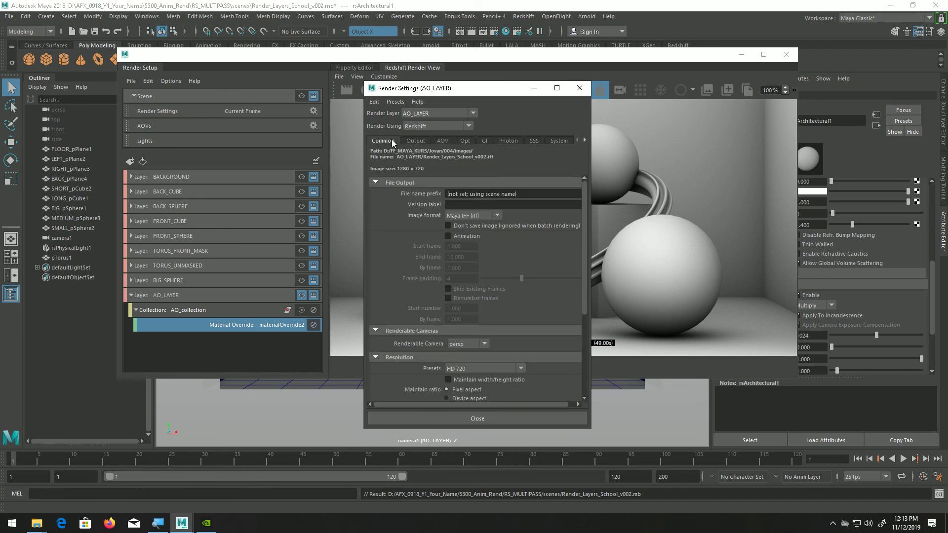
pyautogui.click(473, 215)
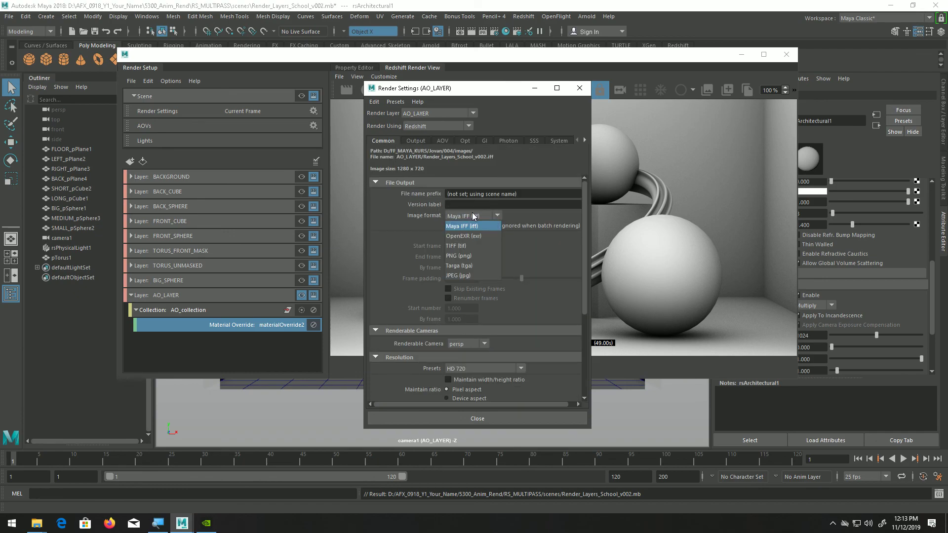
pyautogui.click(463, 237)
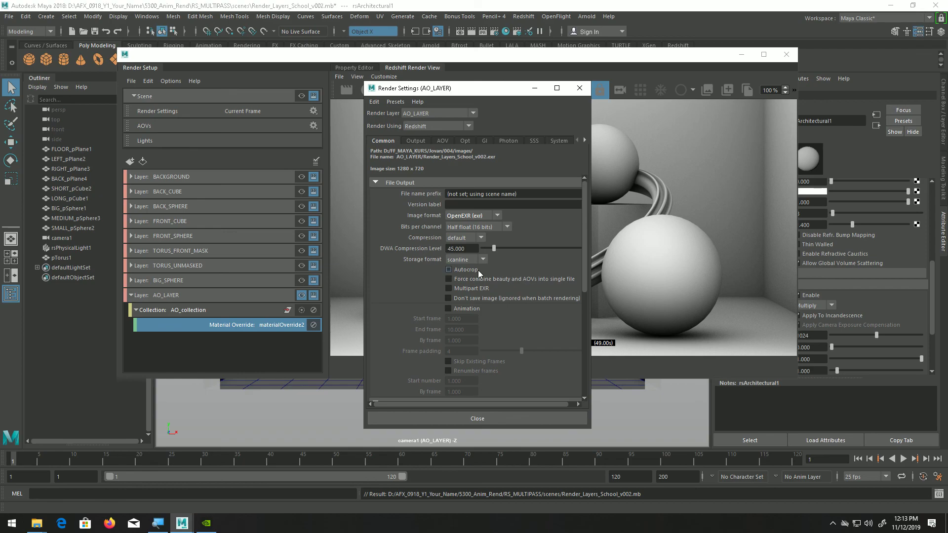
# Make camera1 the renderable camera in the render settings
pyautogui.scroll(-3, 455, 275)
pyautogui.click(462, 329)
pyautogui.click(462, 350)
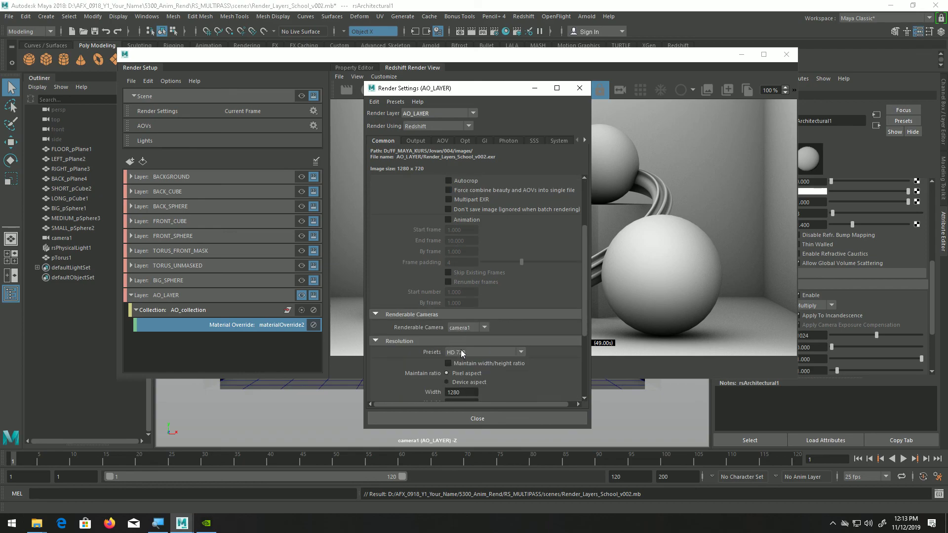
# Enable animation output in the render settings and set the end frame to 1
pyautogui.click(449, 220)
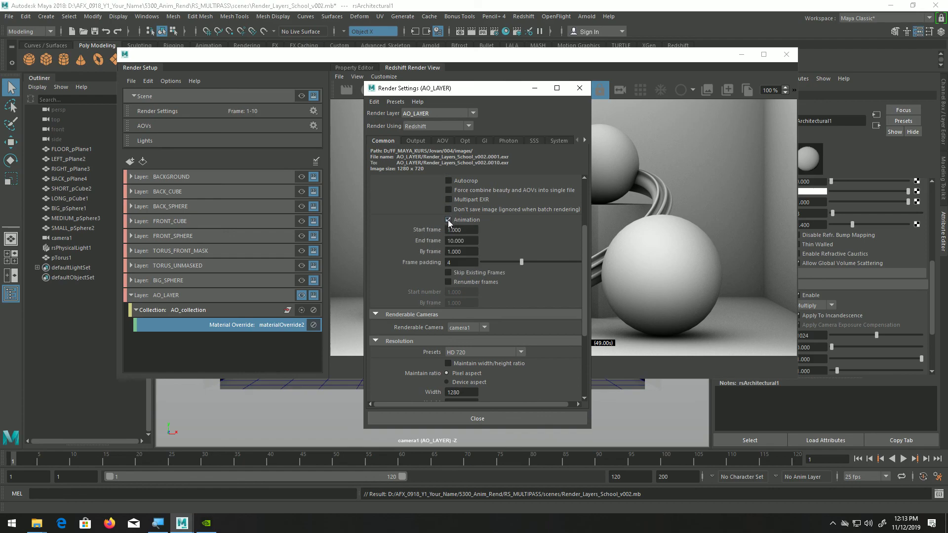
pyautogui.doubleClick(469, 241)
pyautogui.write('1')
pyautogui.press('Return')
# Start changing the project's image directory and browse to D:\AFX_0918_Y1_Your_Name\5300_Anim_Rend\RS_MULTIPASS\images for the Images location
pyautogui.click(374, 102)
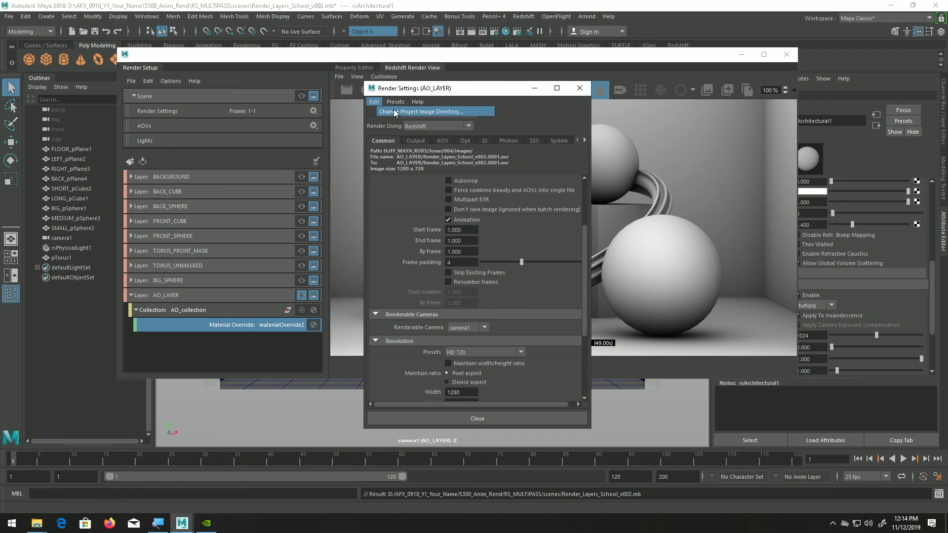
pyautogui.click(395, 112)
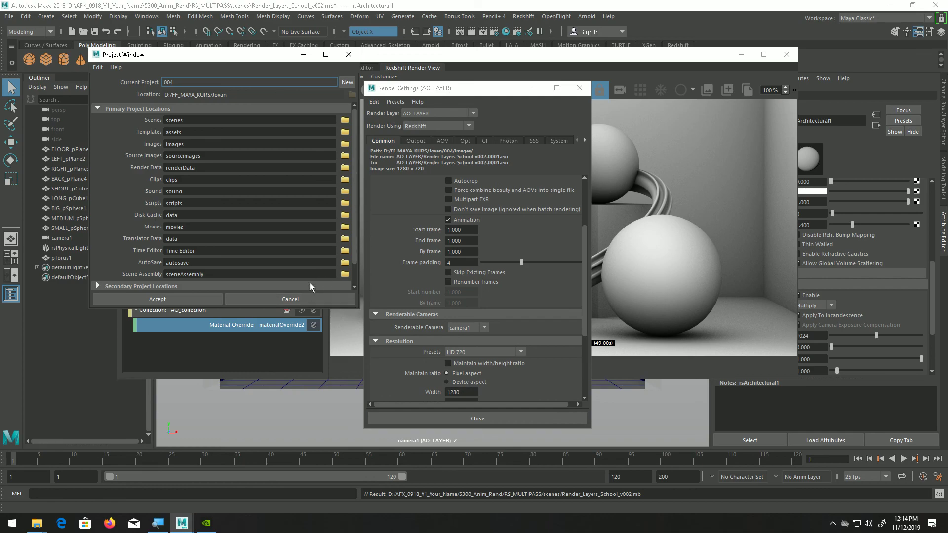
pyautogui.click(343, 146)
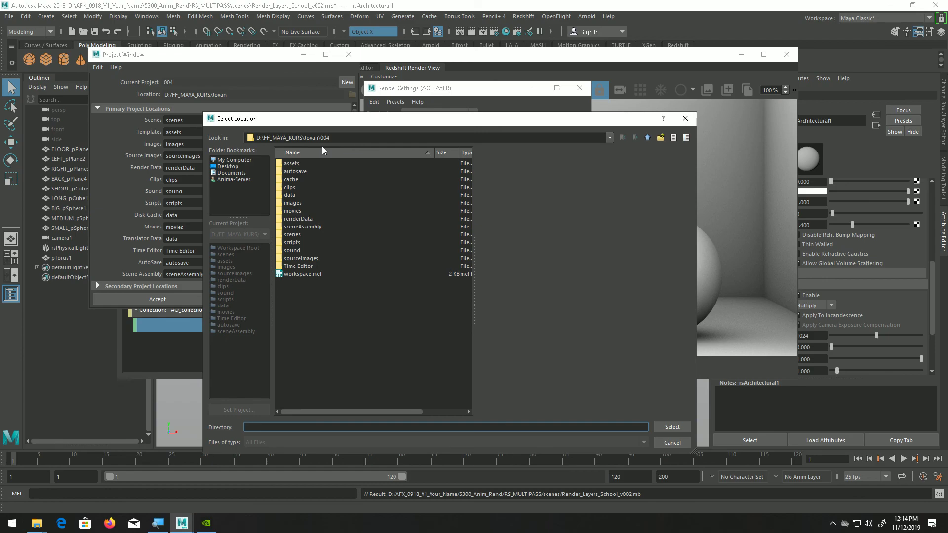
pyautogui.click(233, 161)
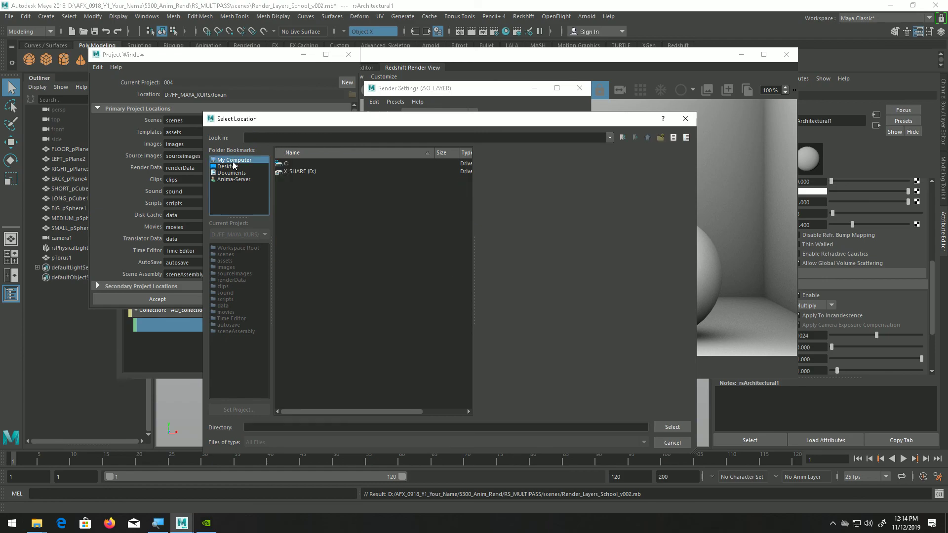
pyautogui.doubleClick(298, 171)
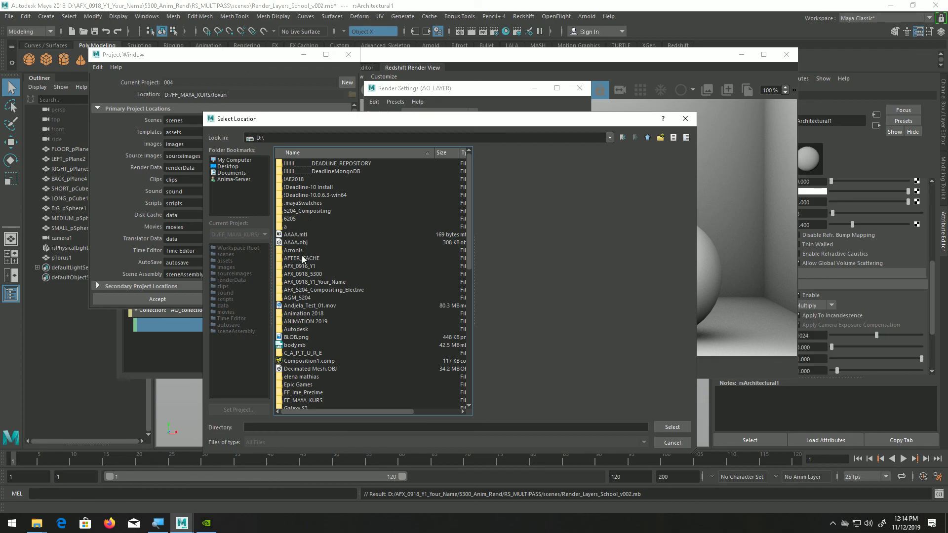
pyautogui.doubleClick(313, 282)
pyautogui.doubleClick(306, 219)
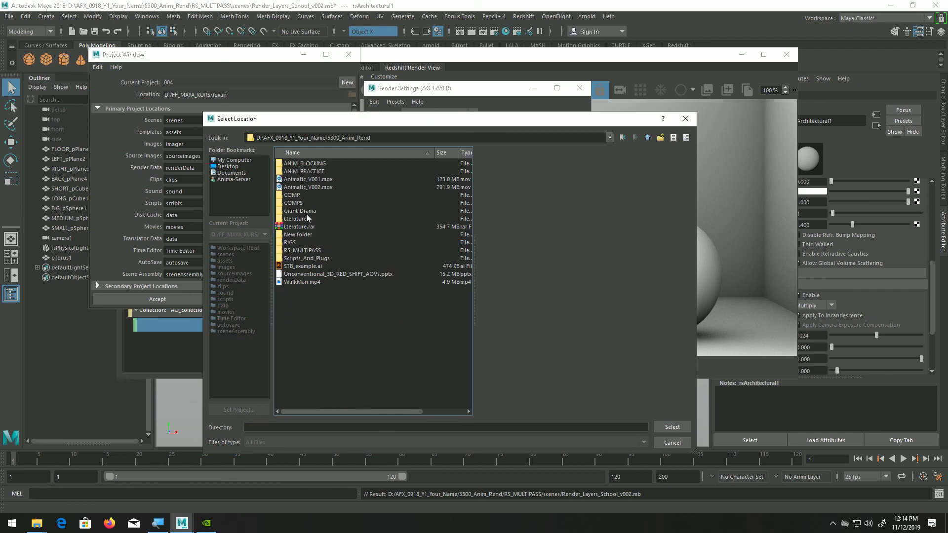
pyautogui.doubleClick(300, 250)
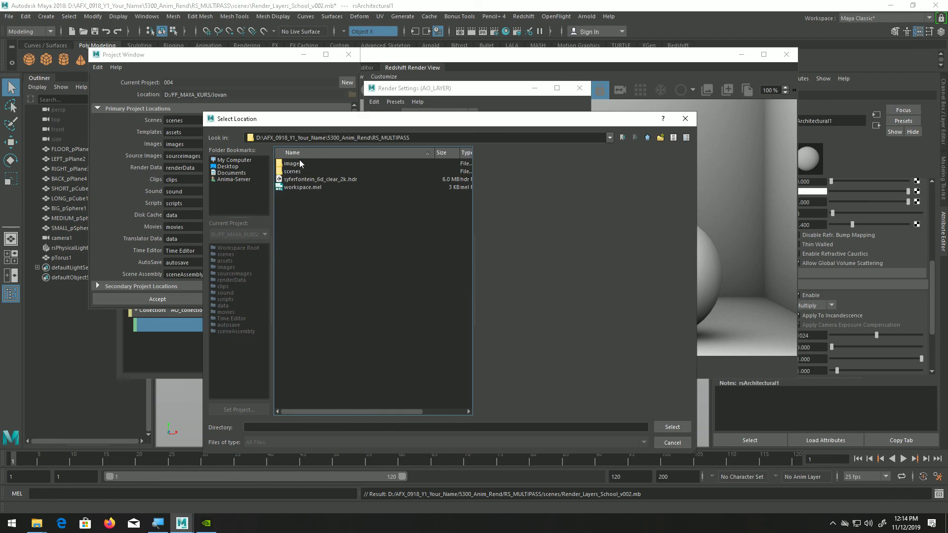
pyautogui.doubleClick(299, 160)
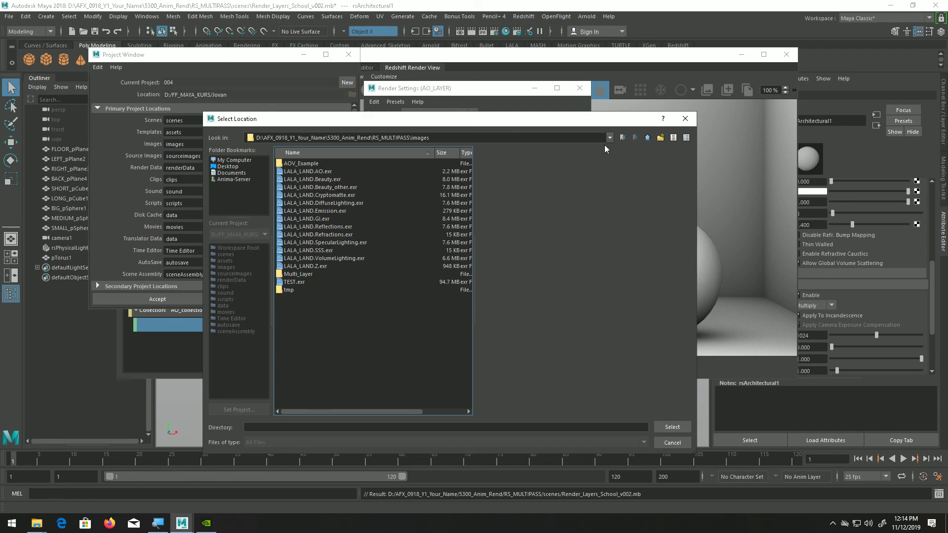
# Create a new folder named School_Multi_Layer inside the RS_MULTIPASS images folder
pyautogui.click(660, 138)
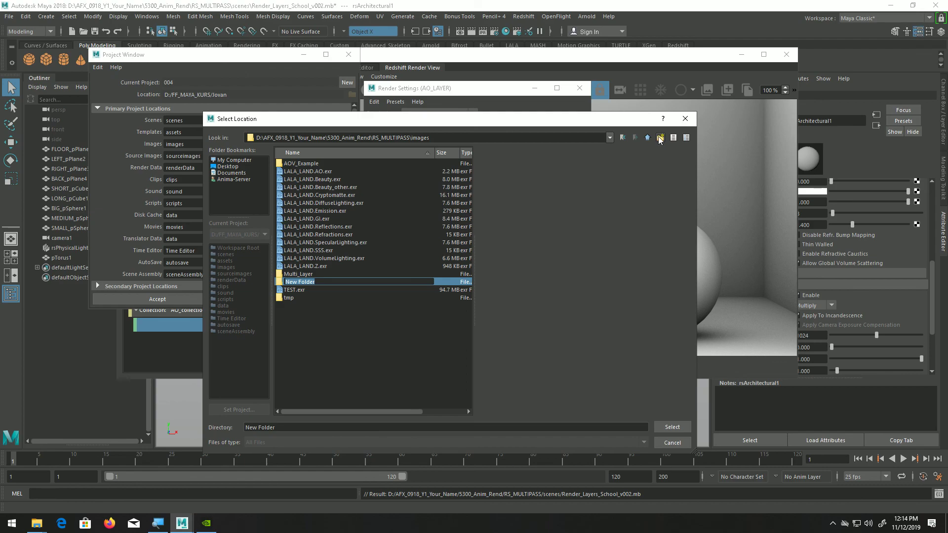
pyautogui.write('School_Multi_Layer')
pyautogui.press('Return')
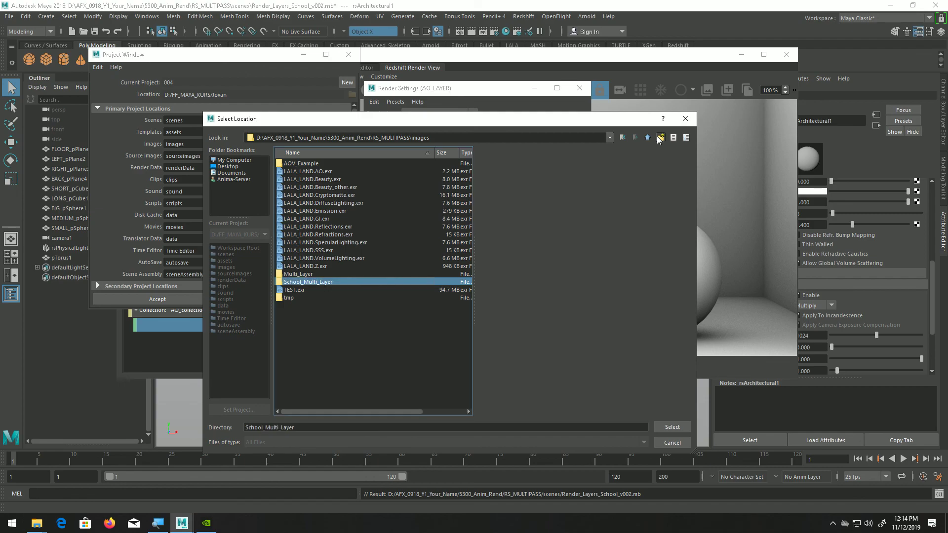
# Select the School_Multi_Layer folder as the project's Images location and accept the project changes
pyautogui.click(671, 426)
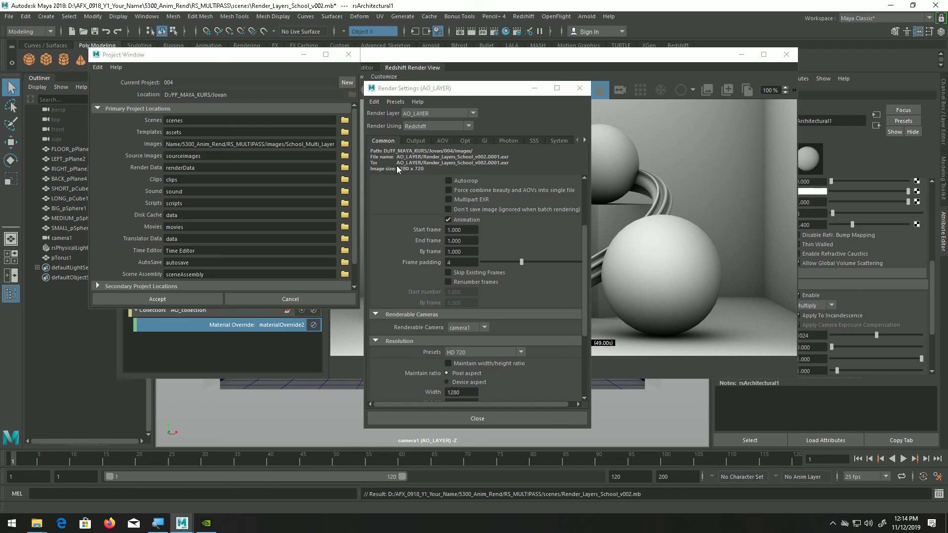
pyautogui.scroll(-5, 550, 312)
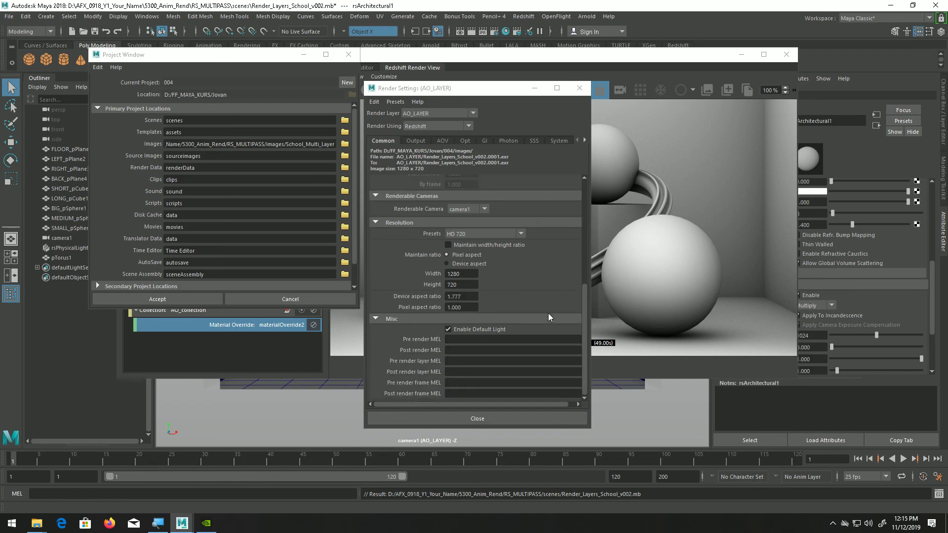
pyautogui.scroll(9, 548, 314)
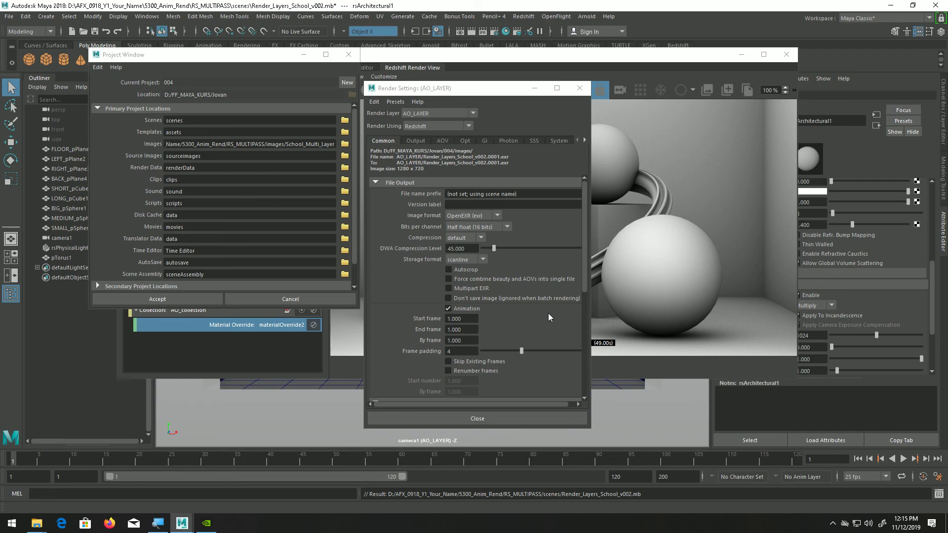
pyautogui.click(177, 300)
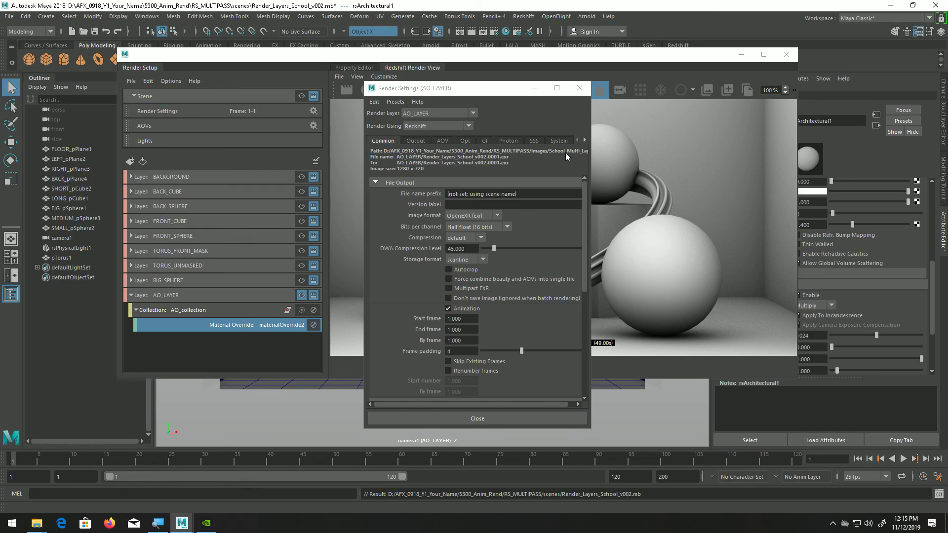
# Review the Redshift render settings for output sampling, AOVs, optimization, GI, photon, SSS and system
pyautogui.click(415, 141)
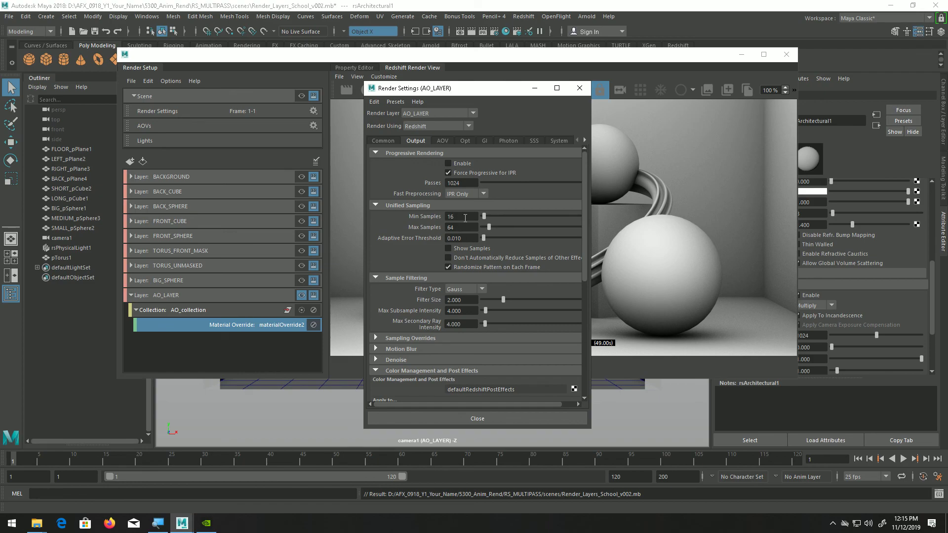
pyautogui.click(443, 142)
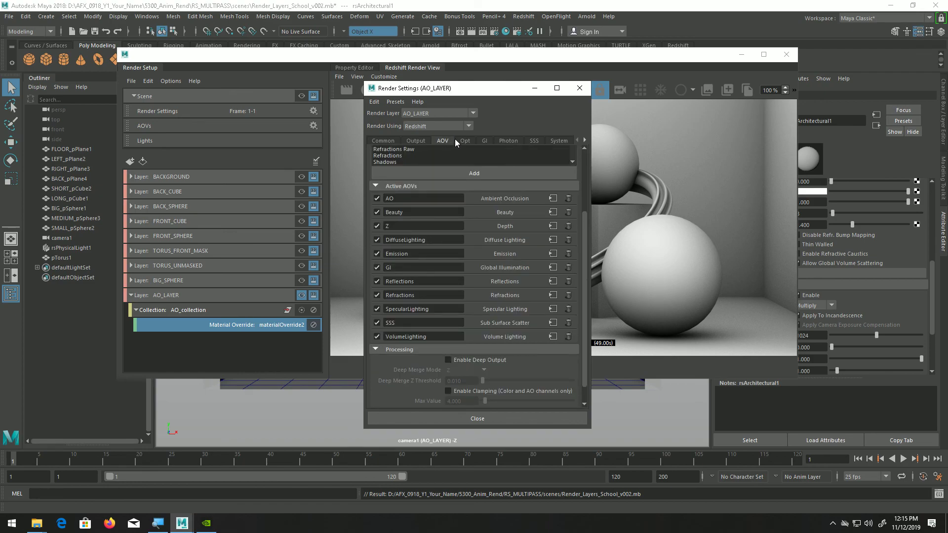
pyautogui.click(466, 141)
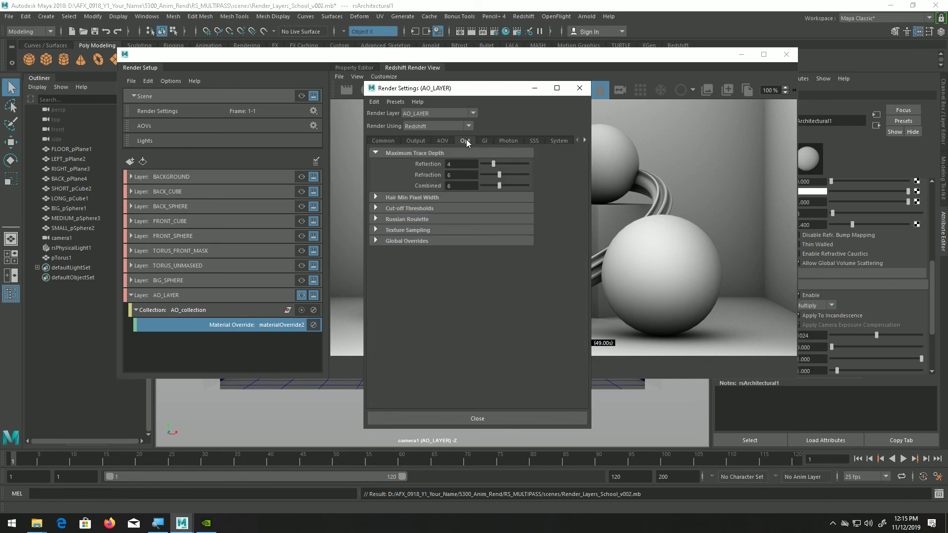
pyautogui.click(486, 141)
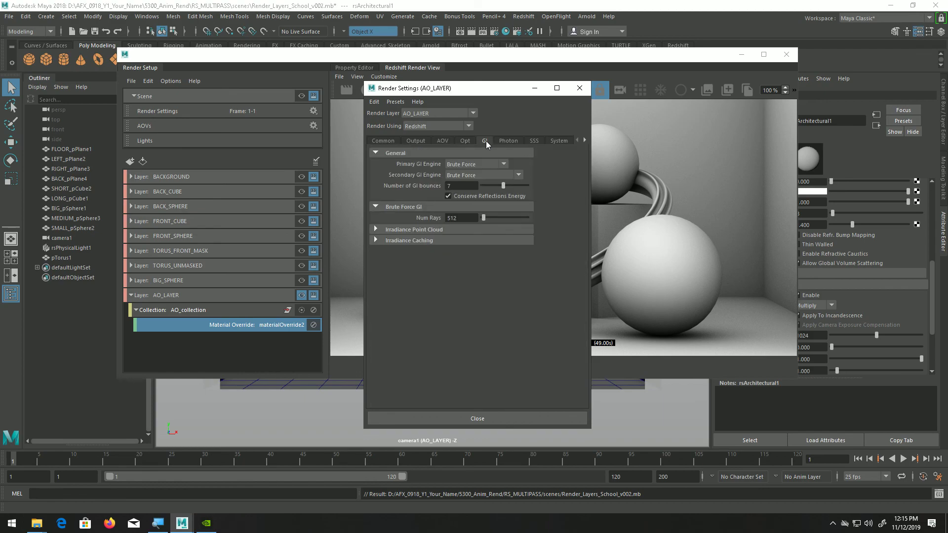
pyautogui.click(505, 143)
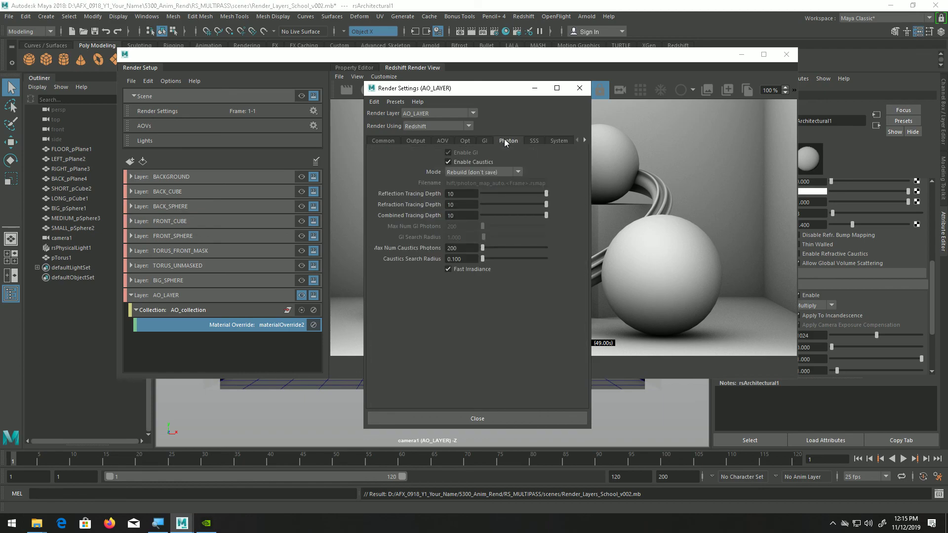
pyautogui.click(537, 142)
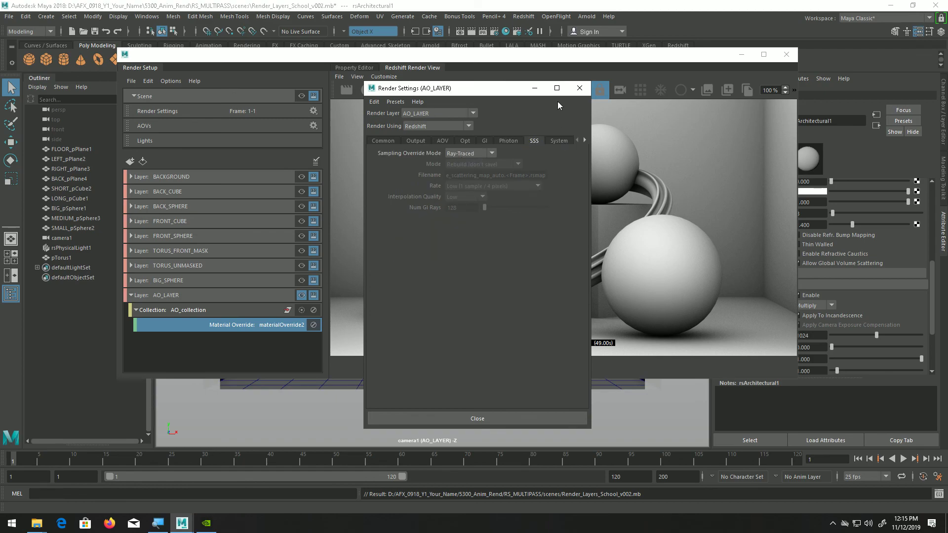
pyautogui.click(555, 143)
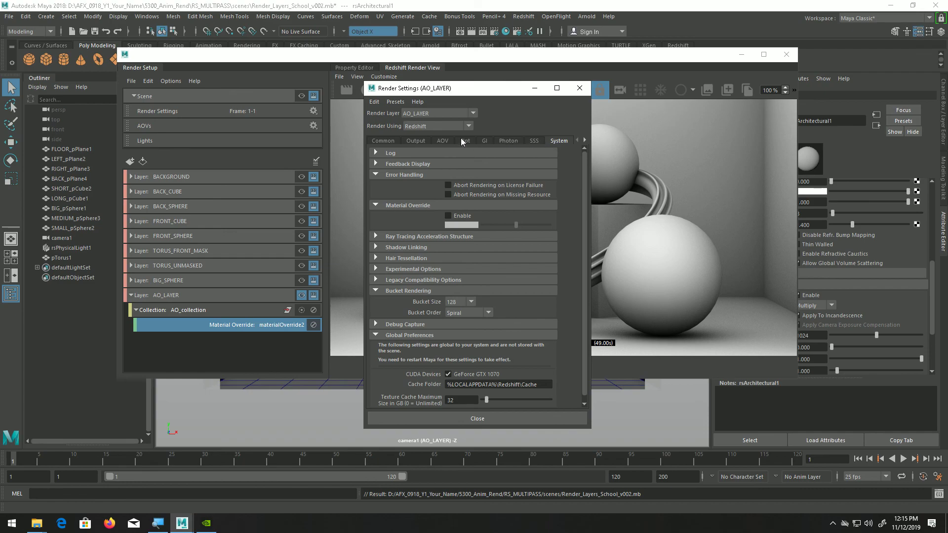
# Save the scene and start a batch render of all render layers
pyautogui.click(9, 16)
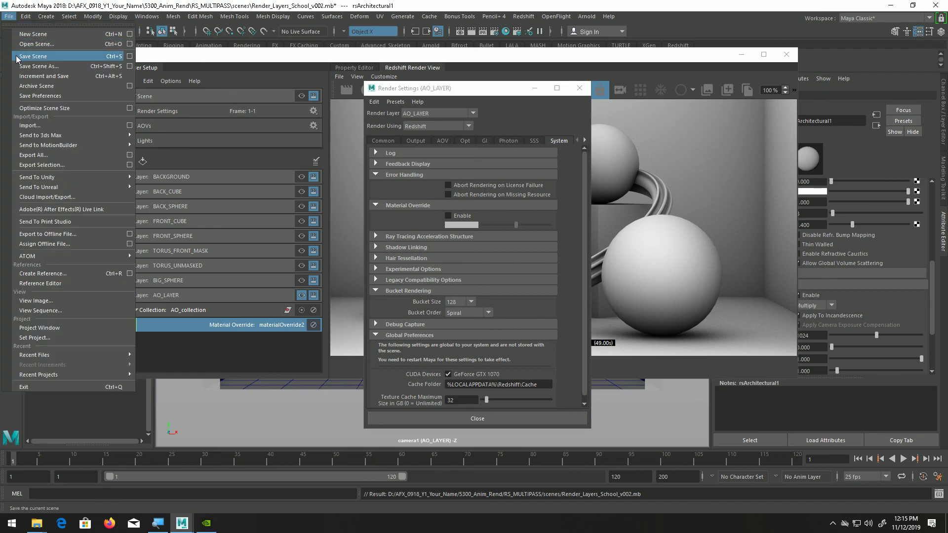
pyautogui.click(16, 56)
pyautogui.click(30, 31)
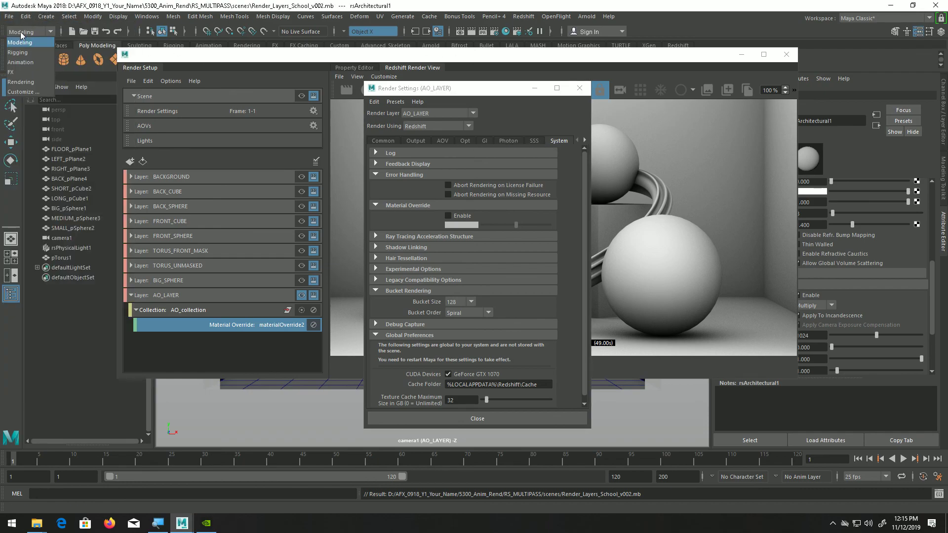
pyautogui.click(29, 82)
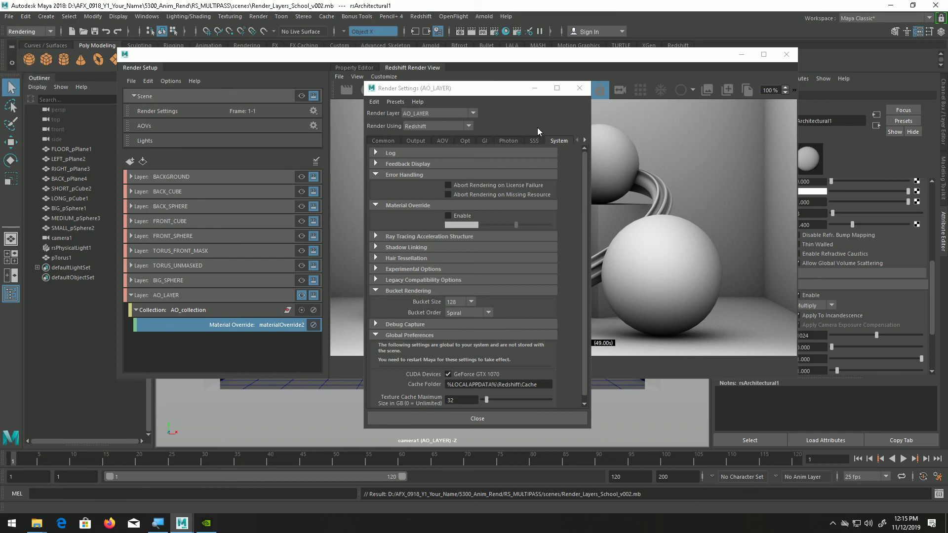
pyautogui.click(257, 17)
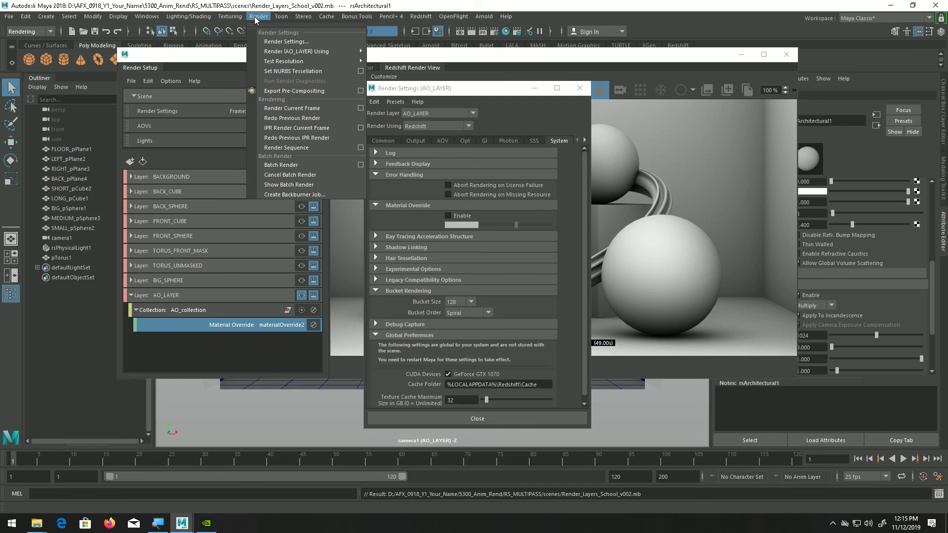
pyautogui.click(282, 166)
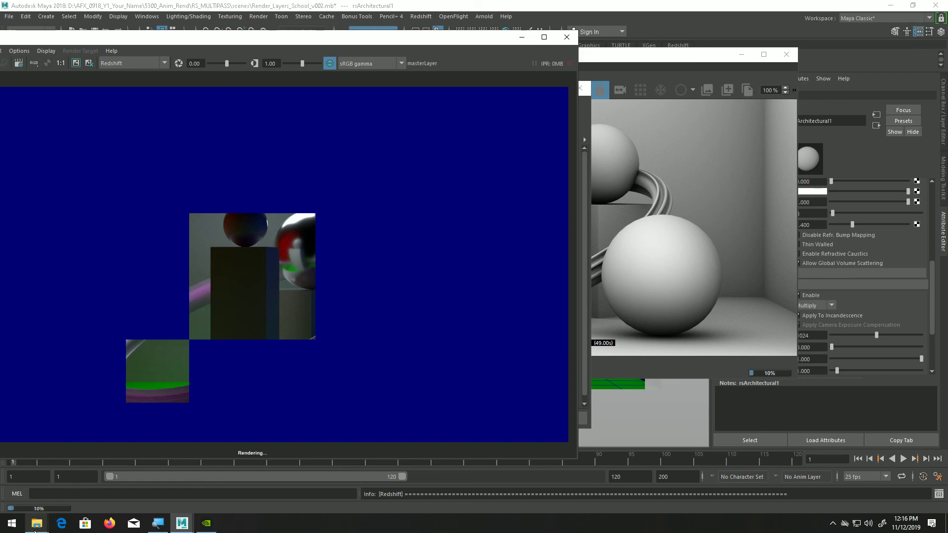
# Switch to File Explorer and examine the files being written to the masterLayer folder inside images\School_Multi_Layer
pyautogui.moveTo(33, 515)
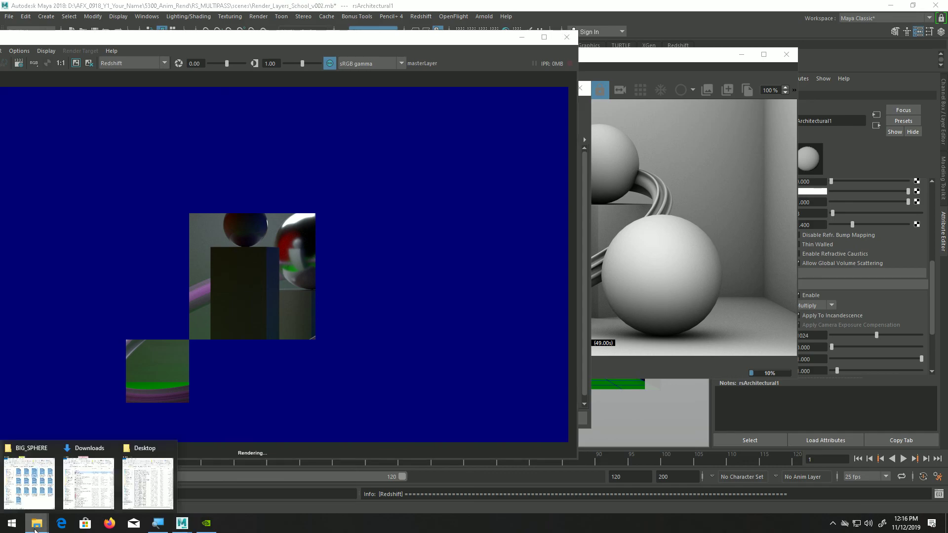
pyautogui.click(33, 498)
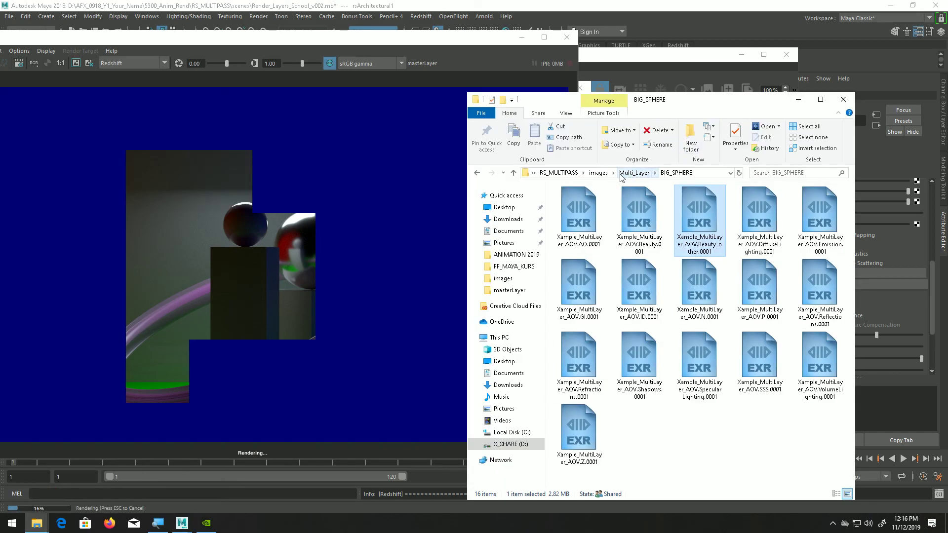
pyautogui.click(603, 173)
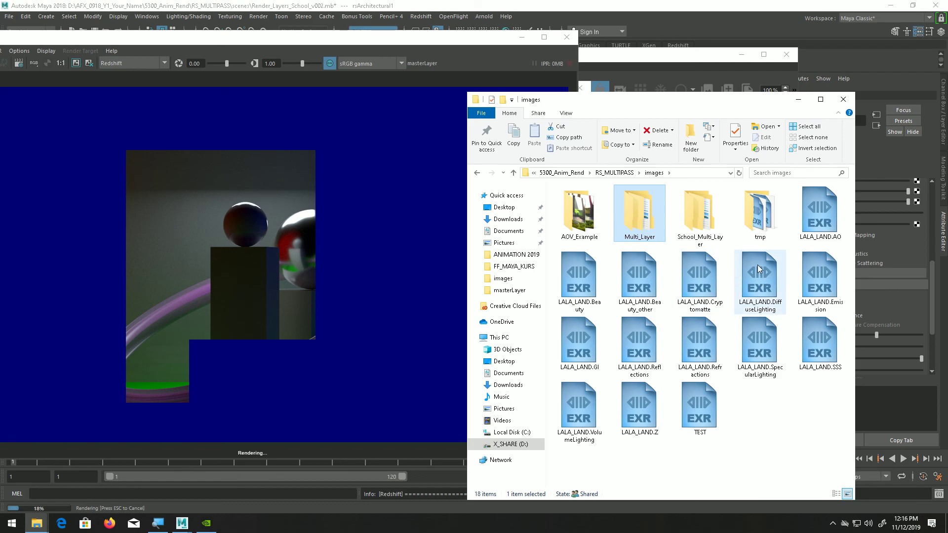
pyautogui.doubleClick(692, 207)
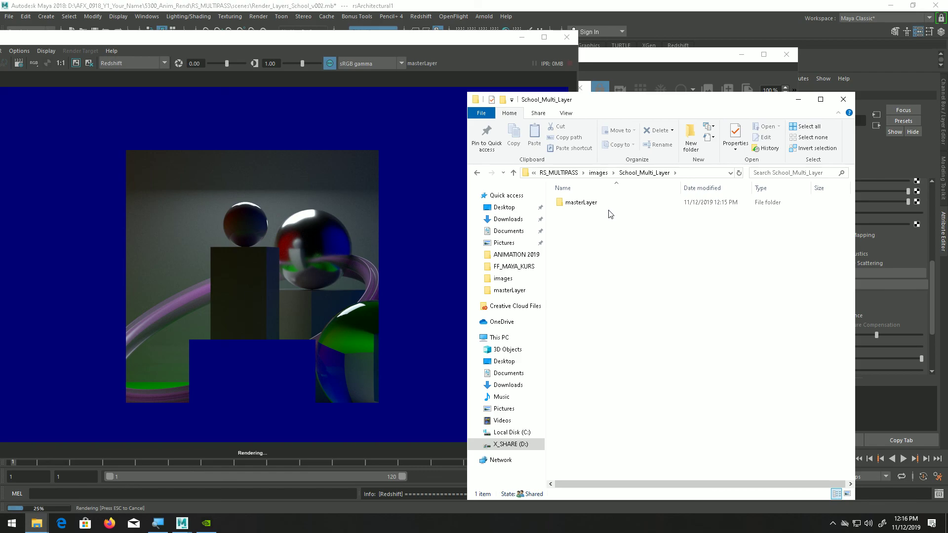
pyautogui.click(588, 208)
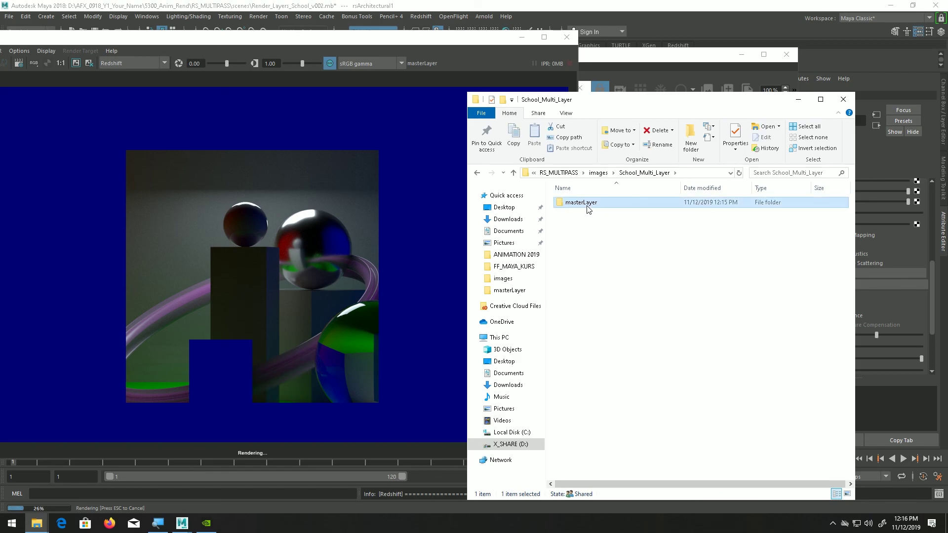
pyautogui.doubleClick(588, 208)
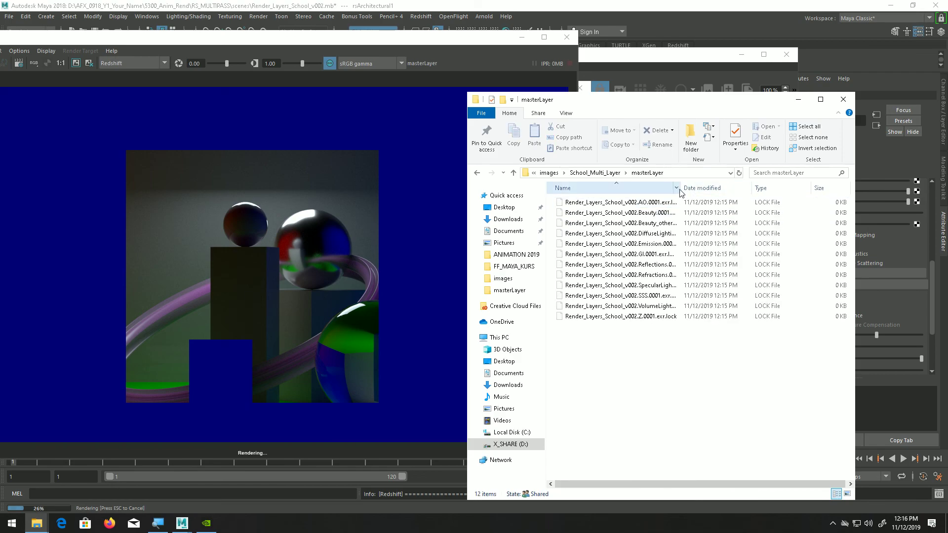
pyautogui.moveTo(681, 187); pyautogui.dragTo(738, 187)
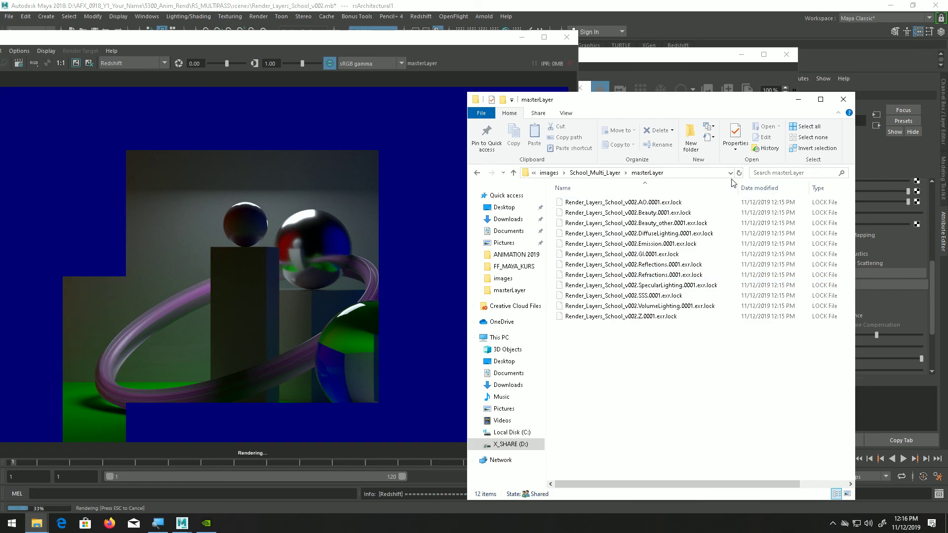
pyautogui.click(593, 174)
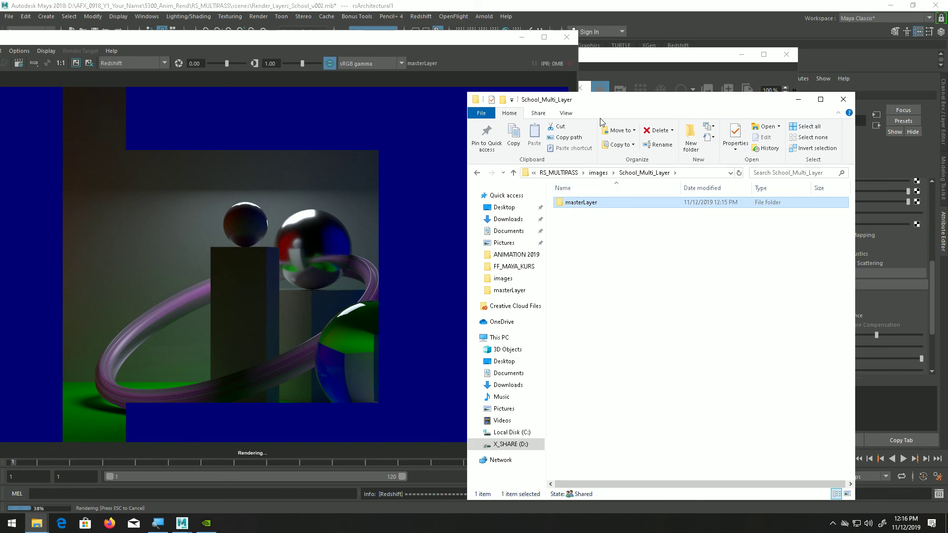
# Check the render layer list in Maya, then inspect the EXR files in the masterLayer folder in File Explorer
pyautogui.click(630, 62)
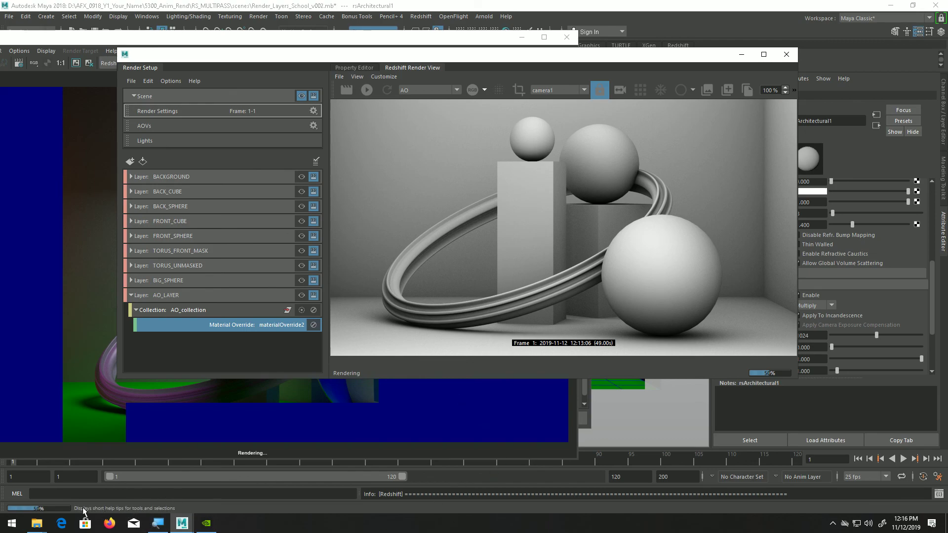
pyautogui.moveTo(42, 523)
pyautogui.click(46, 496)
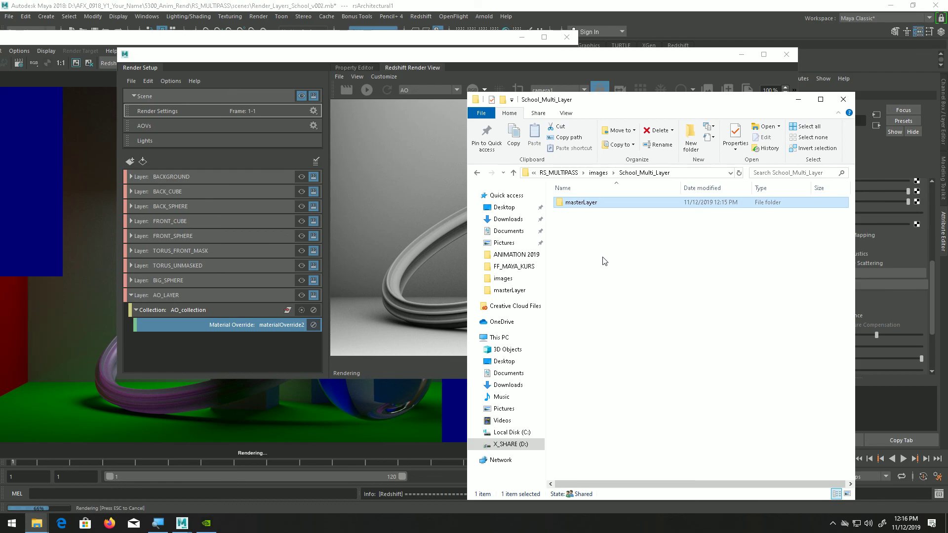
pyautogui.doubleClick(593, 204)
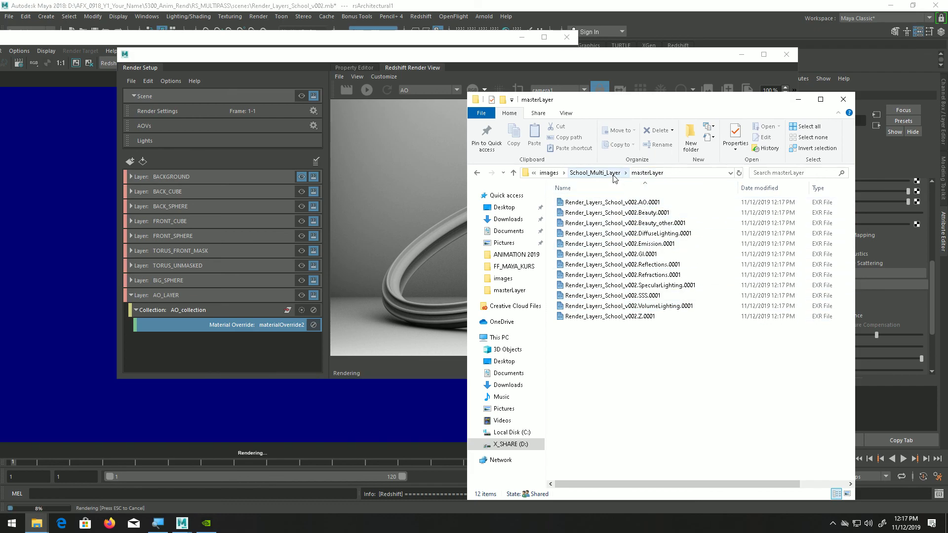
pyautogui.click(595, 173)
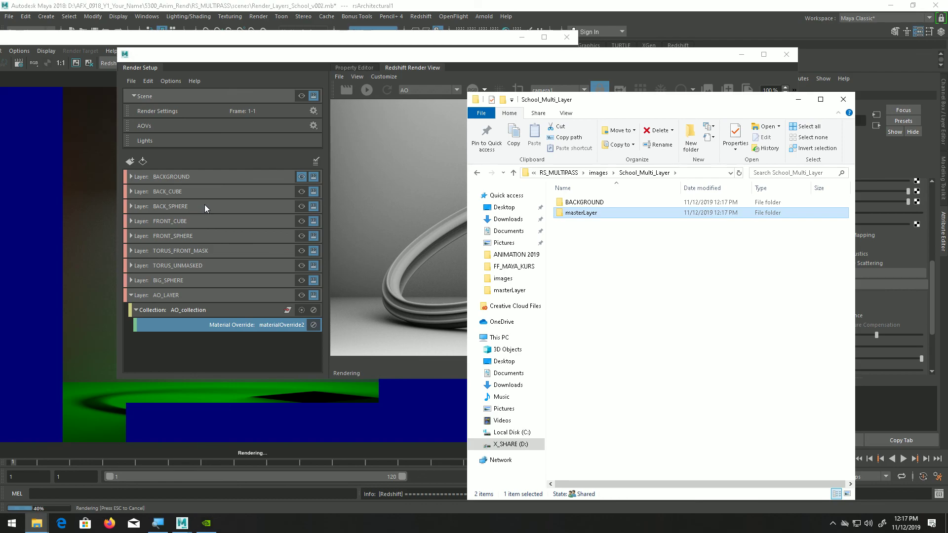
# Inspect the BACKGROUND layer's output folder and view its Beauty EXR, Render_Layers_School_v002.Beauty.0001, in Pdplayer
pyautogui.doubleClick(582, 203)
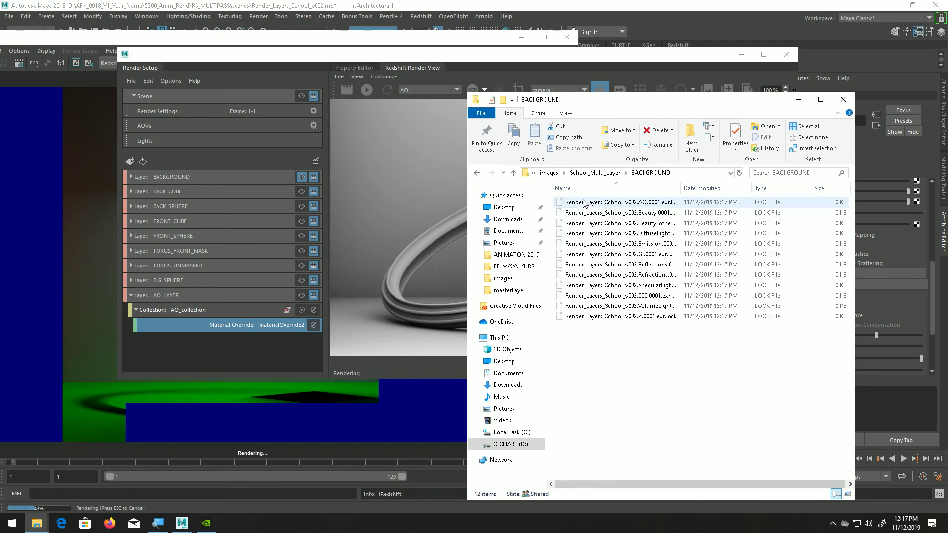
pyautogui.moveTo(682, 192); pyautogui.dragTo(732, 192)
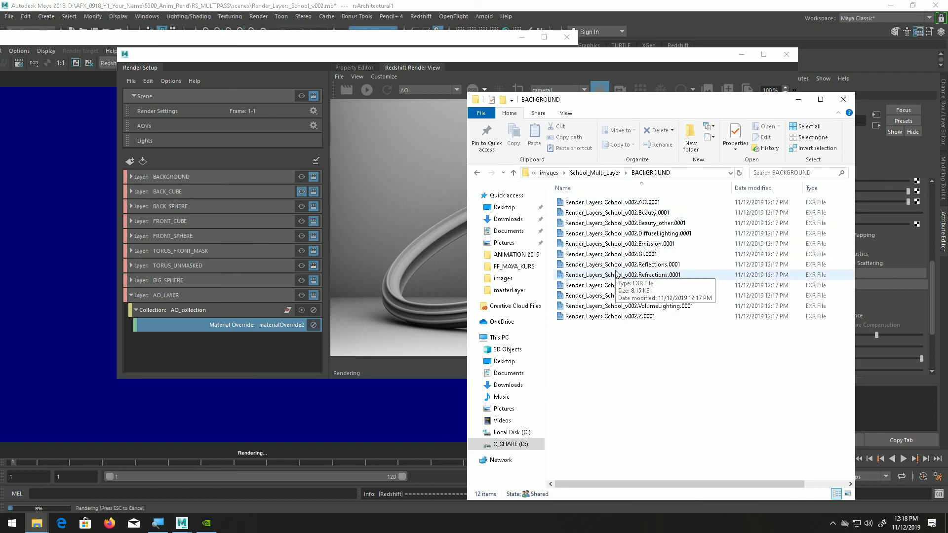
pyautogui.doubleClick(636, 216)
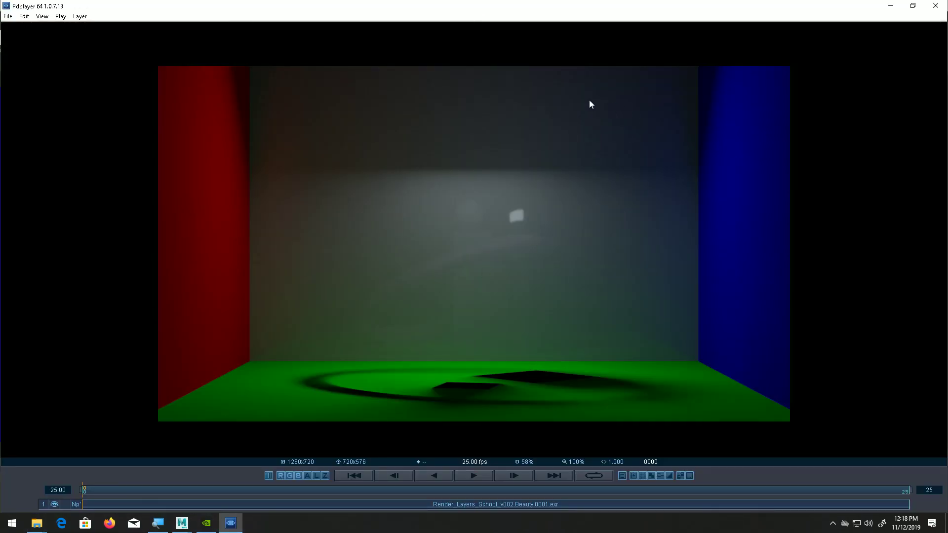
pyautogui.click(936, 6)
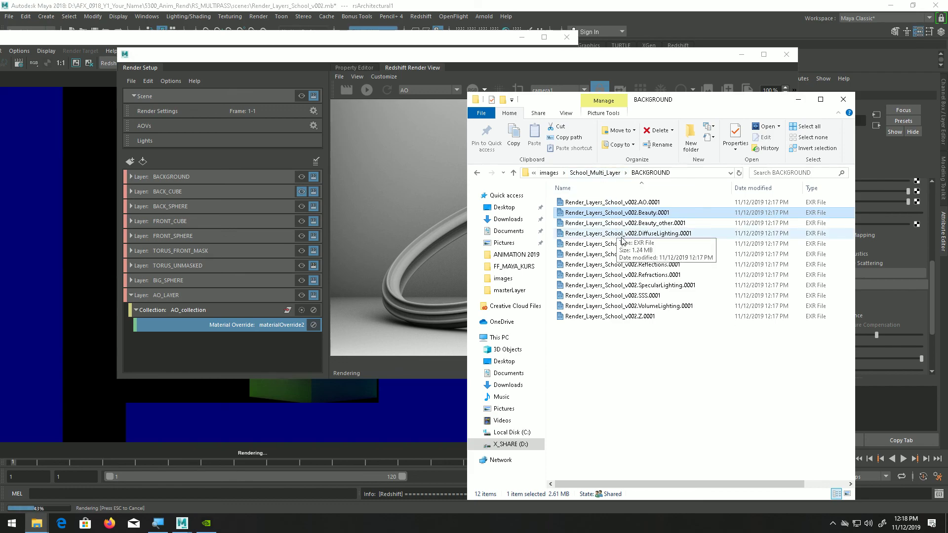
pyautogui.click(611, 174)
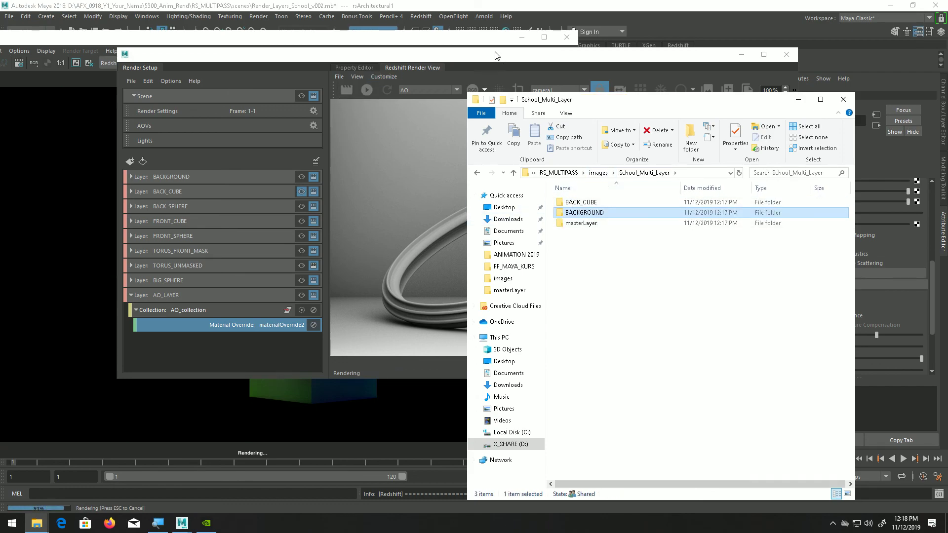
# Check the rendering progress in Maya's Render View and the layer folders in School_Multi_Layer
pyautogui.click(446, 45)
pyautogui.click(445, 45)
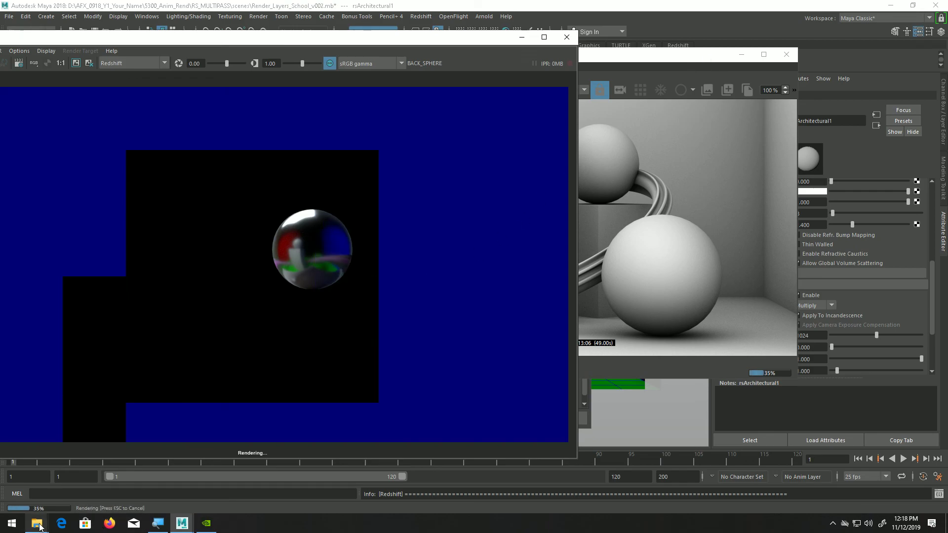
pyautogui.moveTo(40, 526)
pyautogui.click(29, 482)
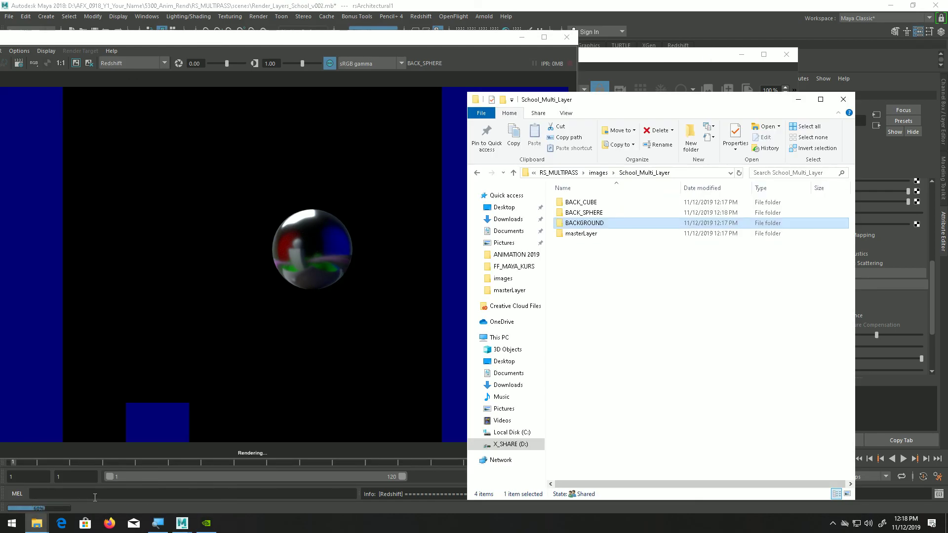